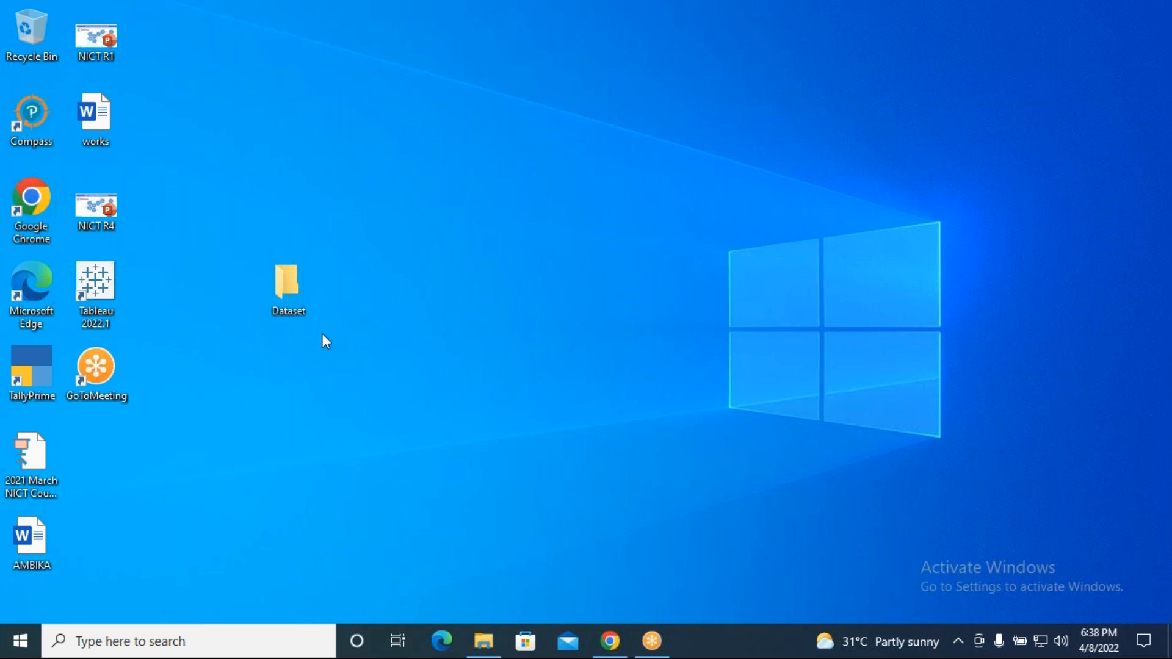
Open the First workbook from the Dataset folder on the desktop and enable editing.
double_click(261, 300)
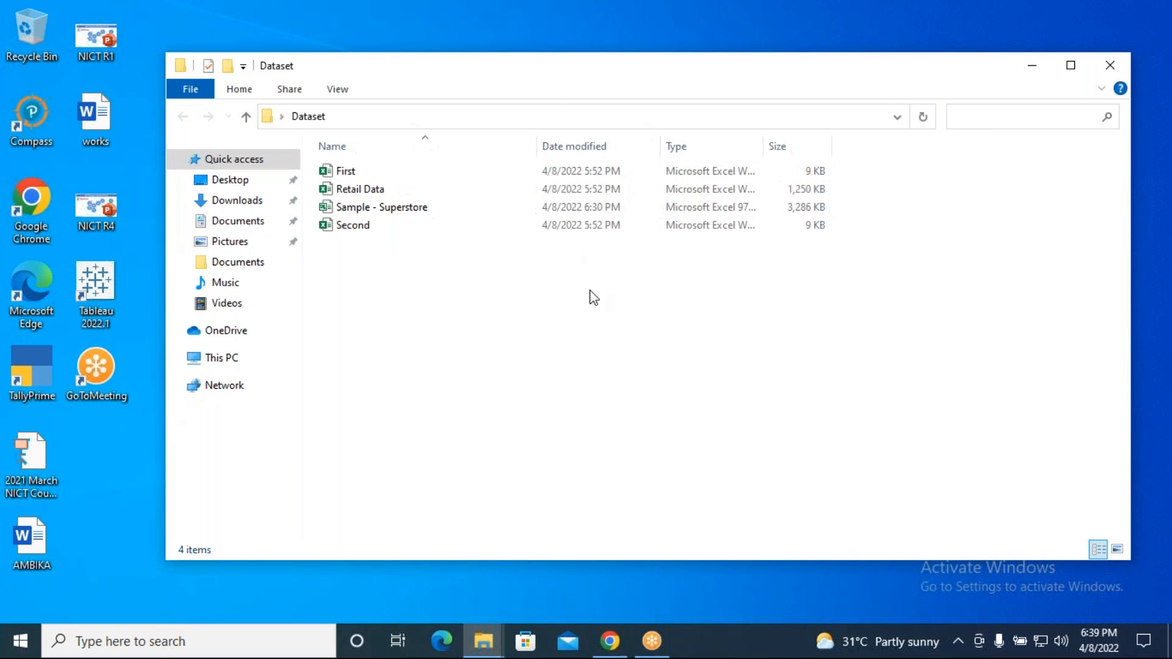
left_click_drag(530, 73, 478, 82)
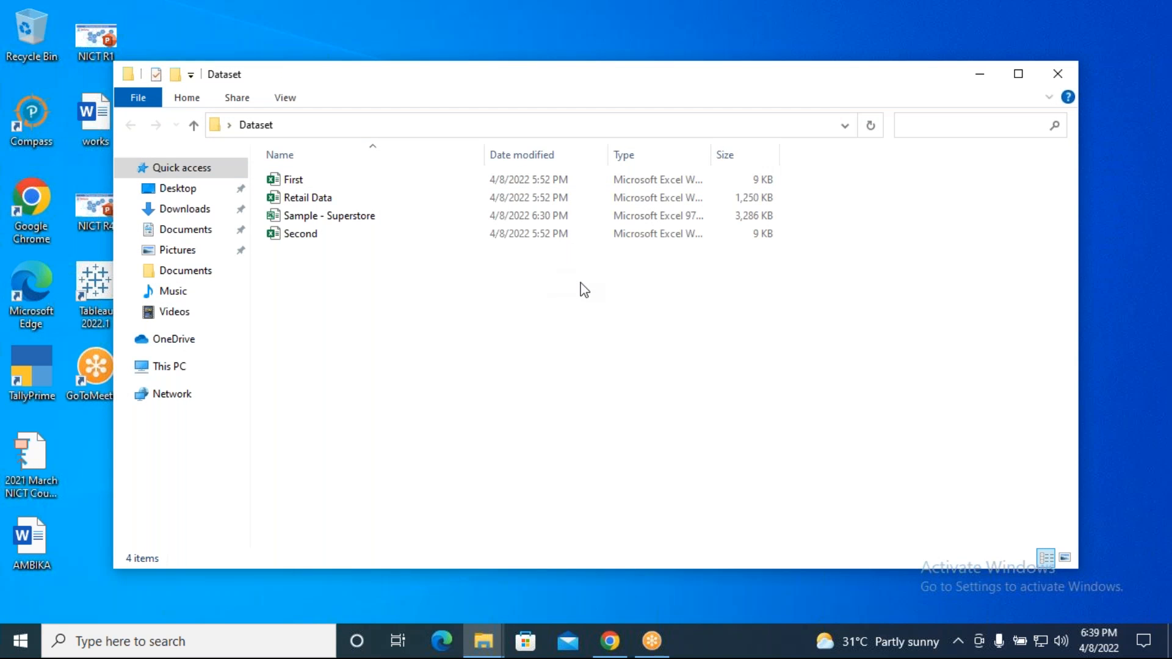
left_click(296, 180)
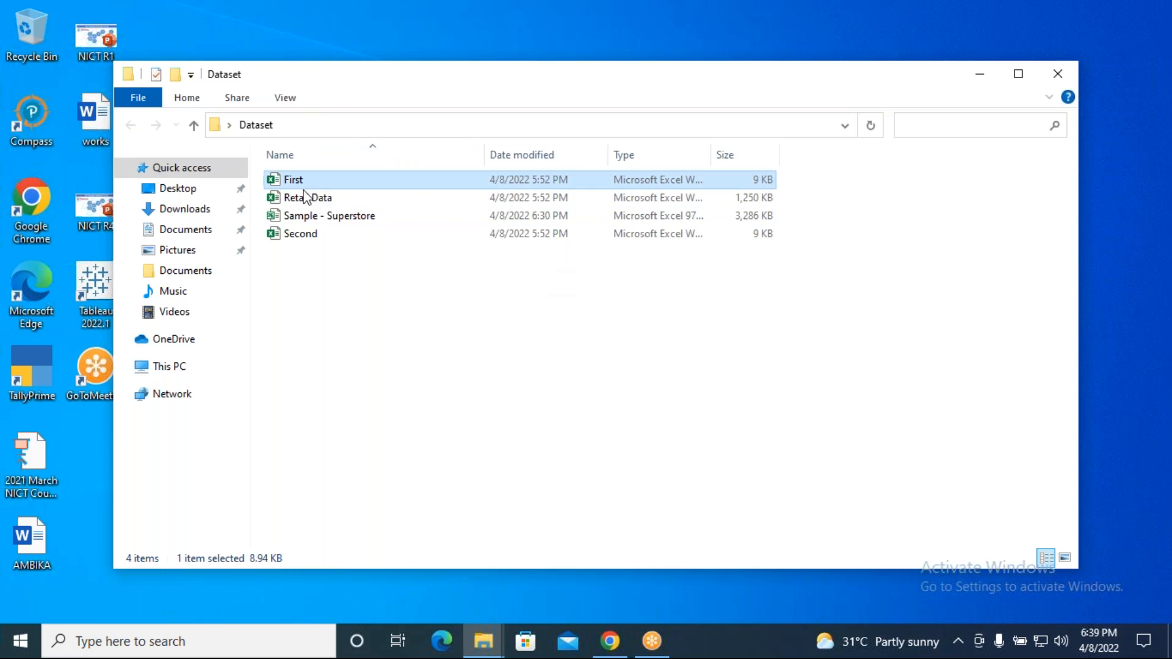
left_click(315, 238)
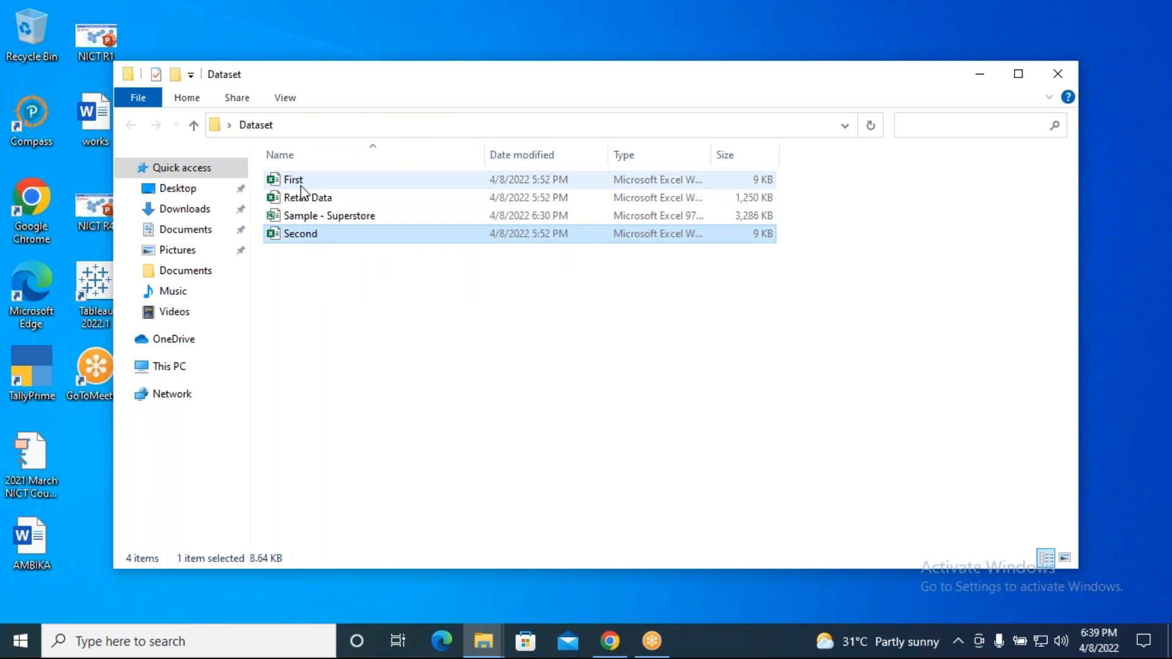
left_click(351, 183)
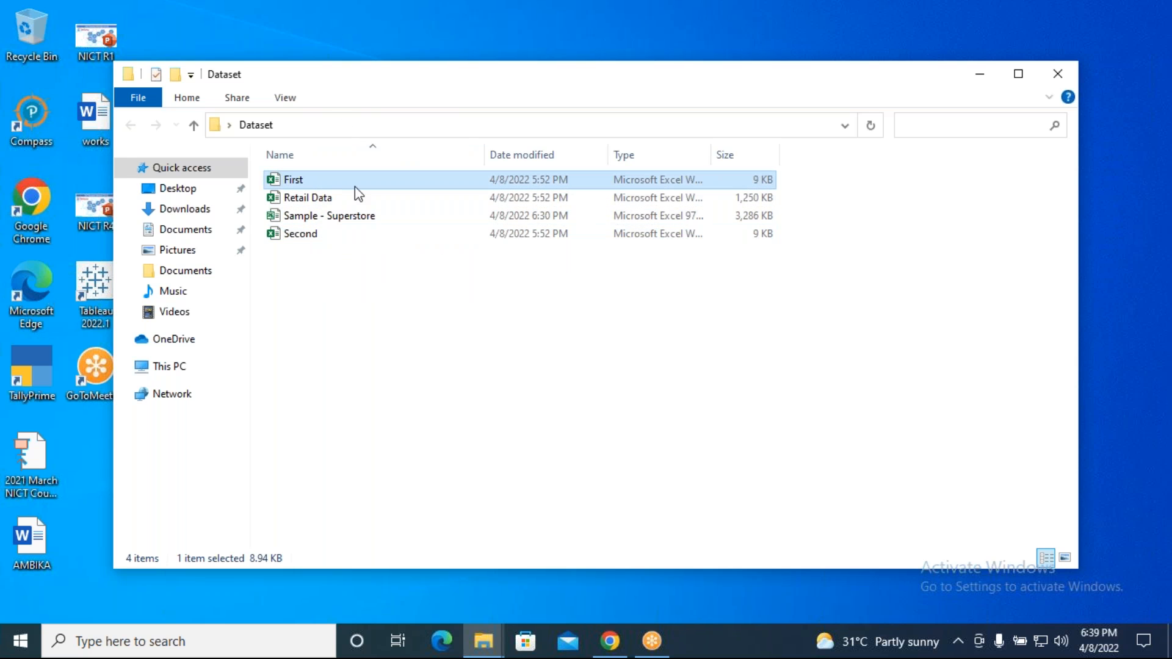
left_click(310, 238)
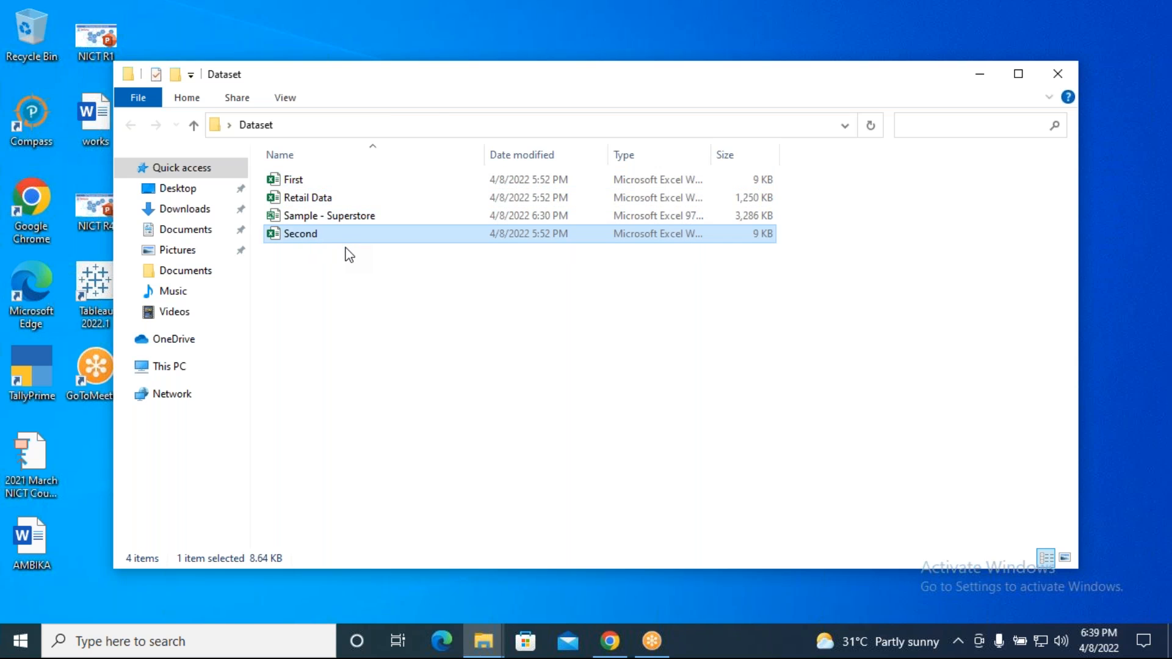
double_click(293, 181)
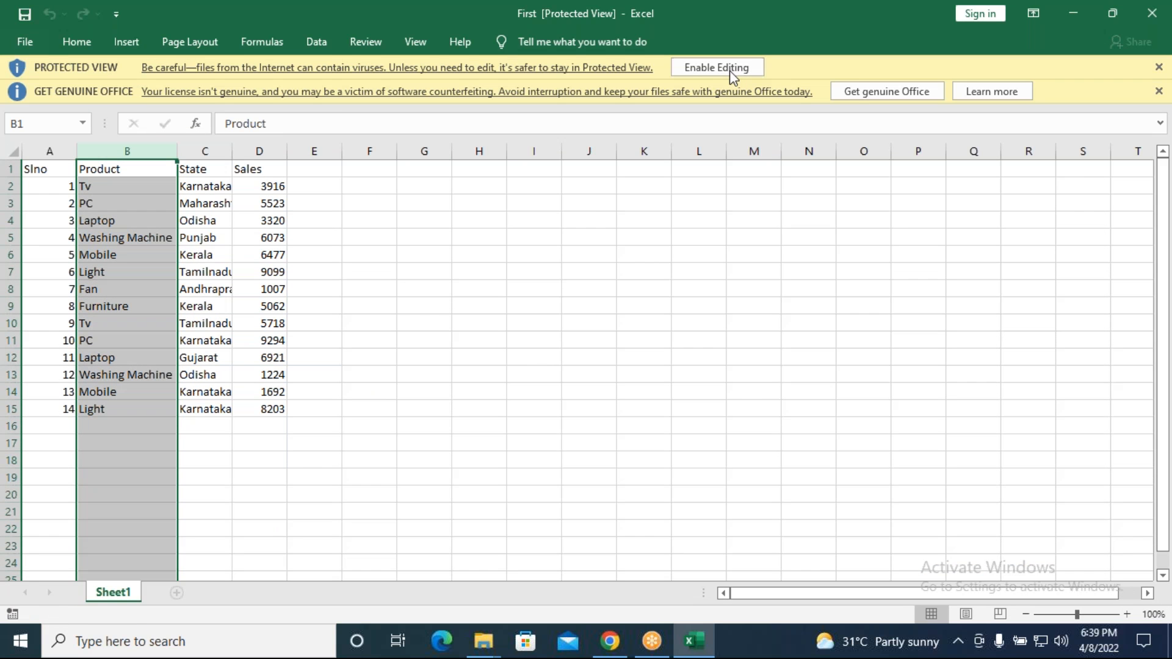
left_click(730, 68)
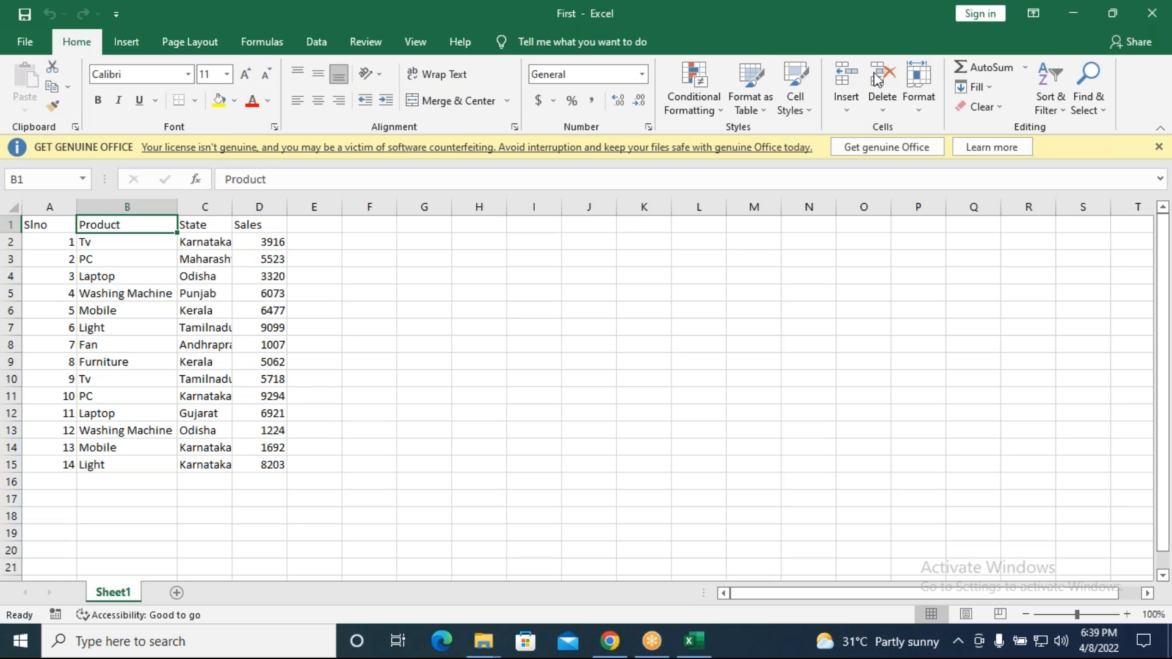
Restore the First workbook's window and resize it to a narrow, tall window that shows all its data rows.
double_click(211, 32)
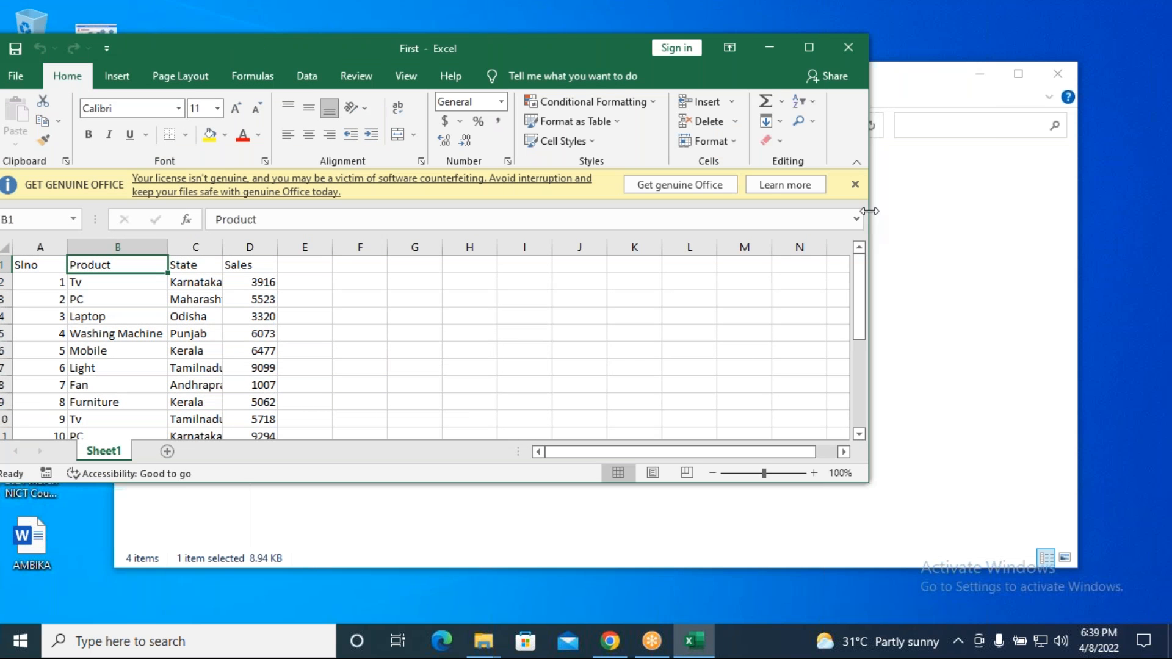
left_click_drag(873, 223, 295, 541)
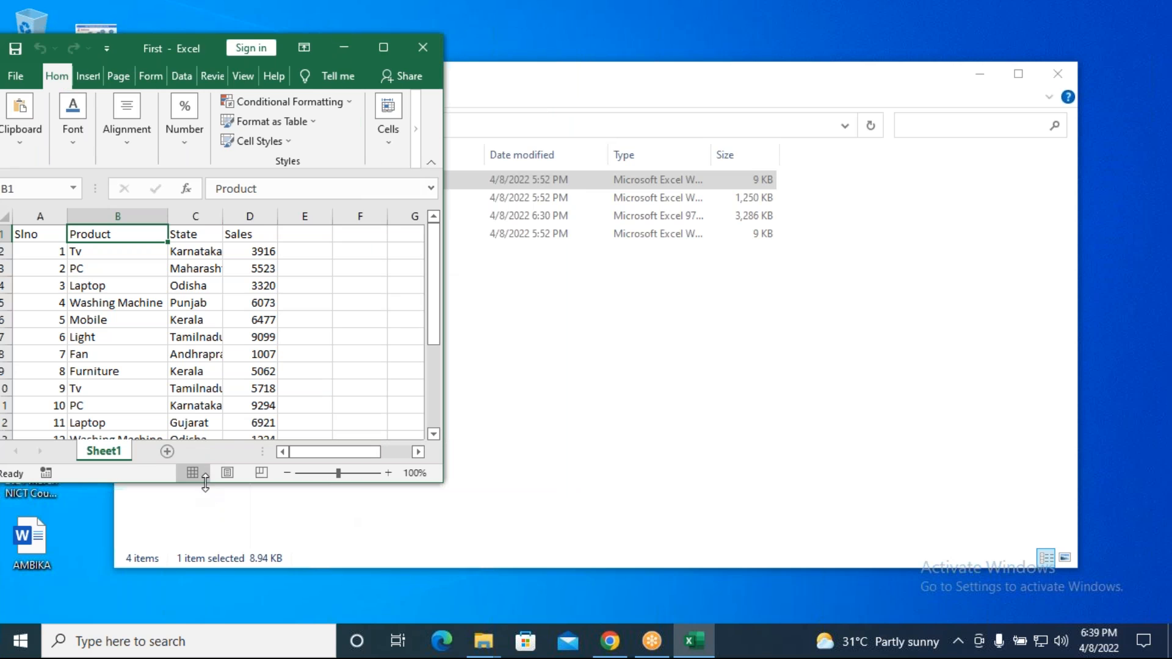
left_click_drag(205, 483, 175, 600)
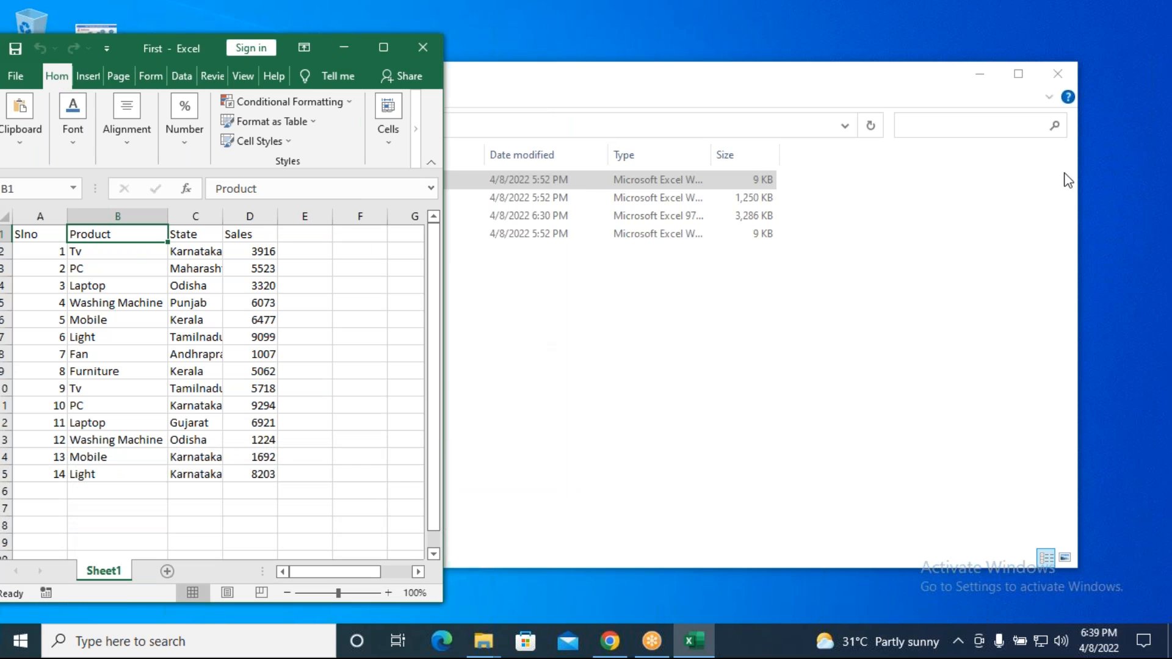
Move the Dataset folder window clear of the First workbook, open the Second workbook from it and enable editing.
left_click(721, 82)
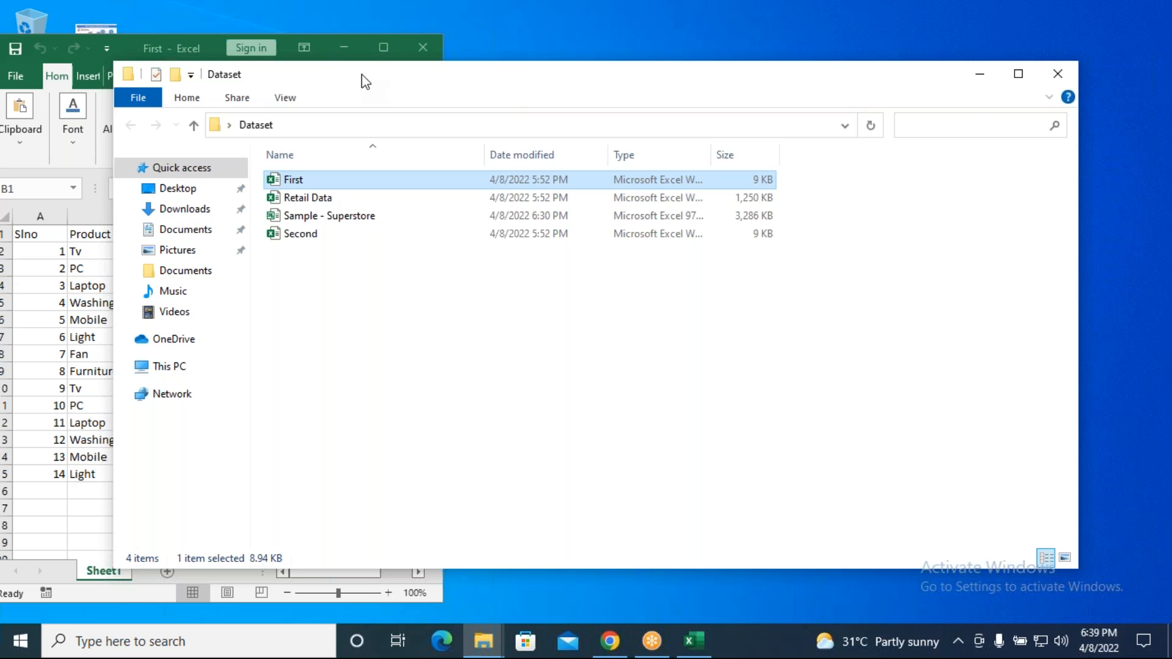
left_click_drag(516, 100, 876, 109)
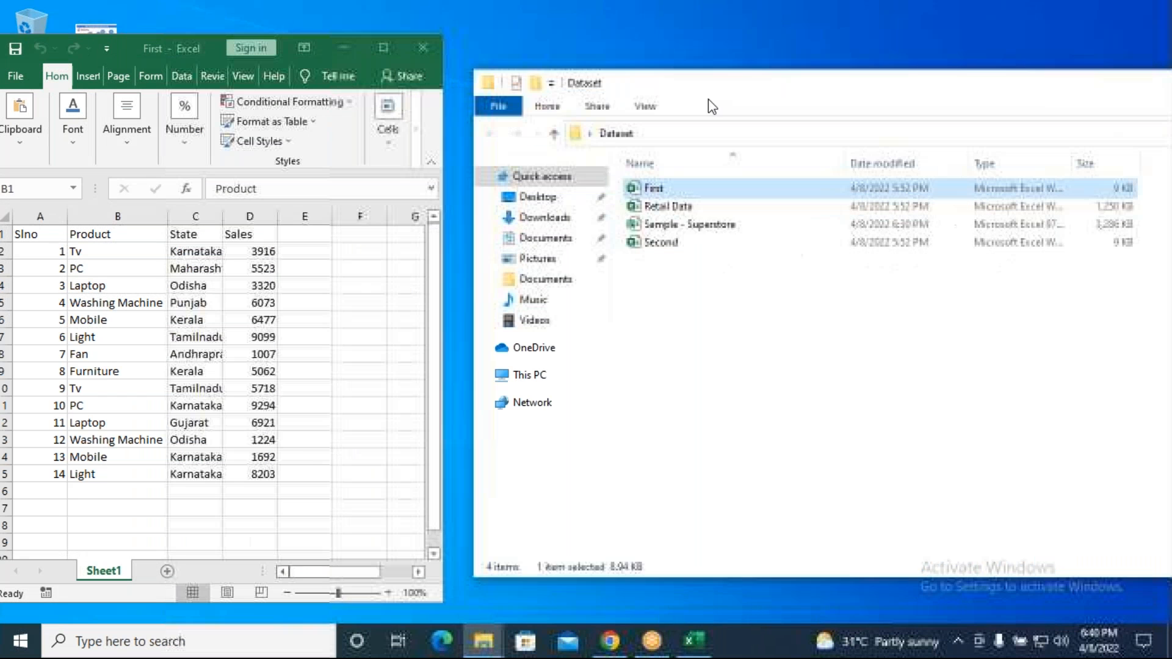
left_click(659, 245)
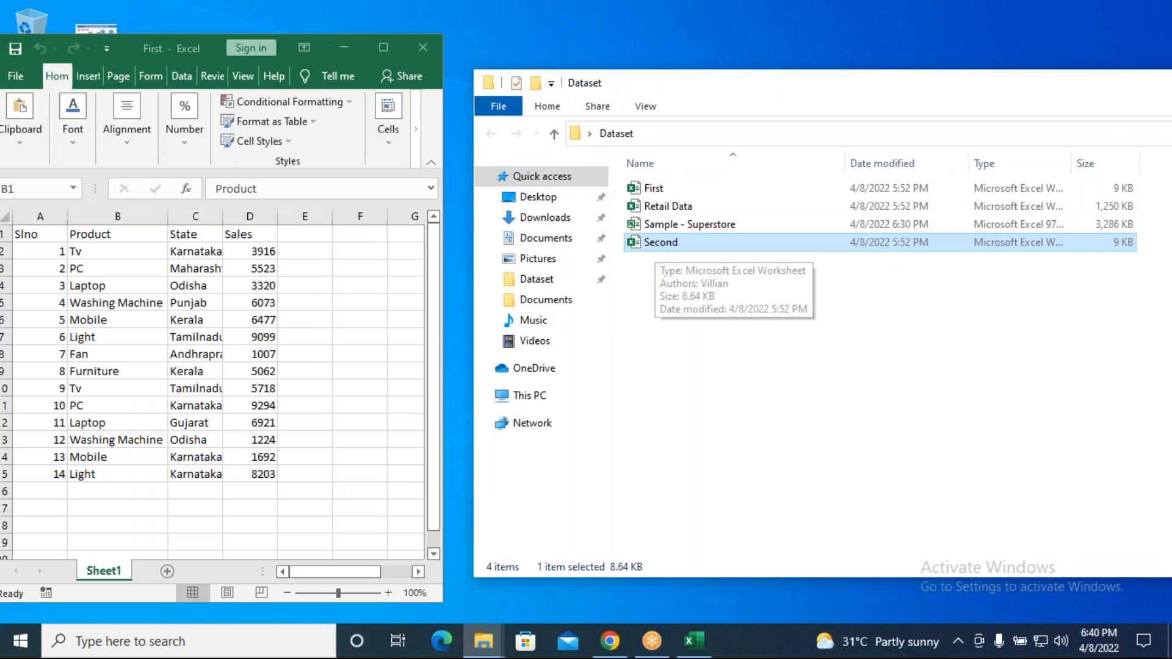
key("alt+Tab")
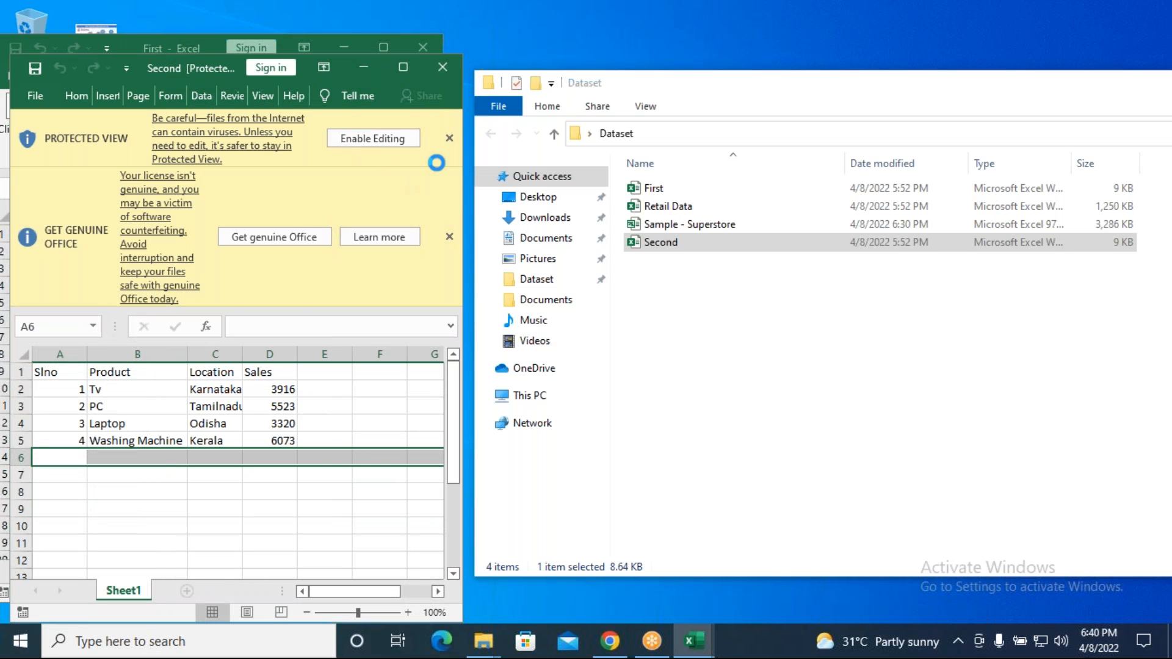
left_click(387, 143)
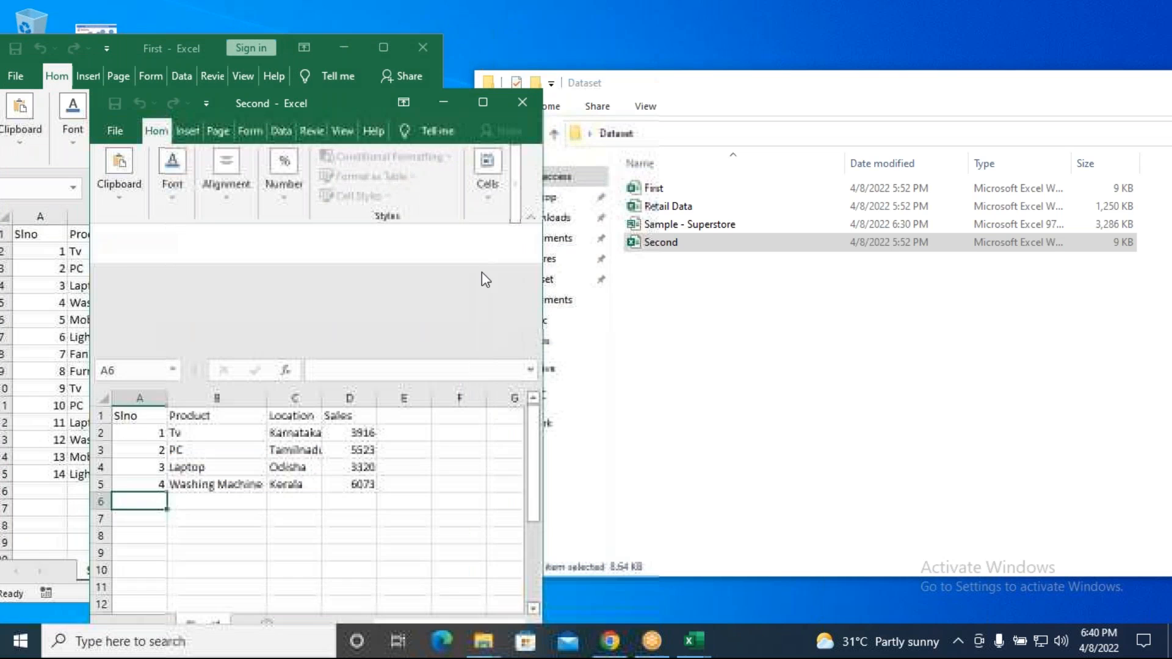
left_click(529, 287)
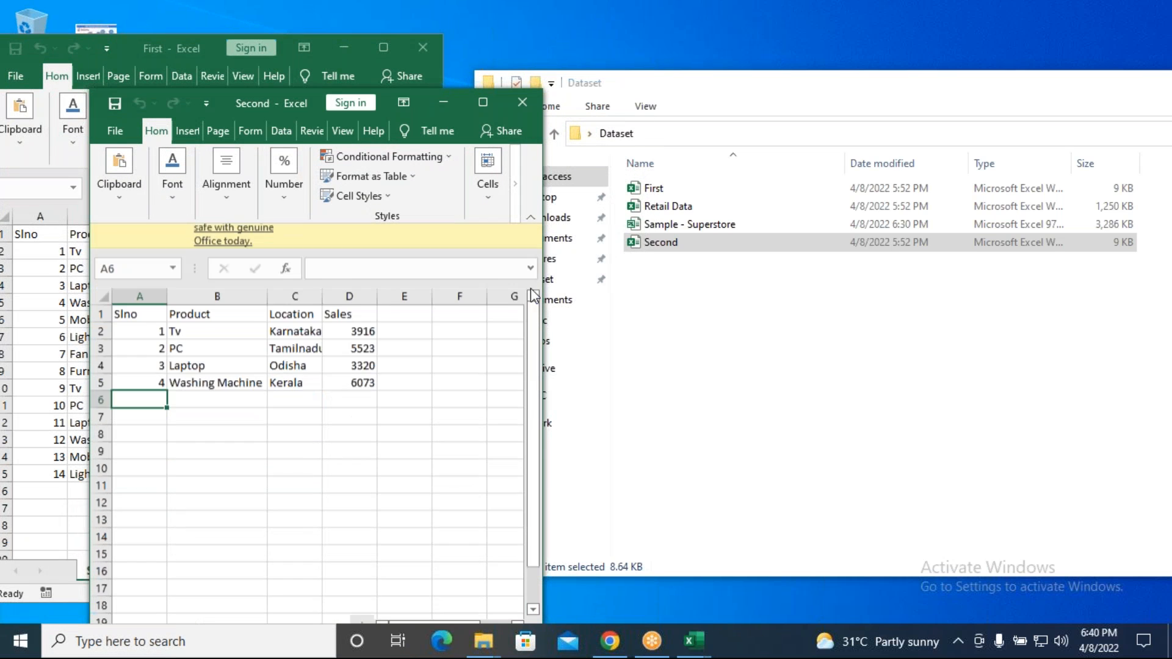
Place the Second workbook's window beside the First workbook and widen its Location column.
left_click_drag(234, 95, 596, 39)
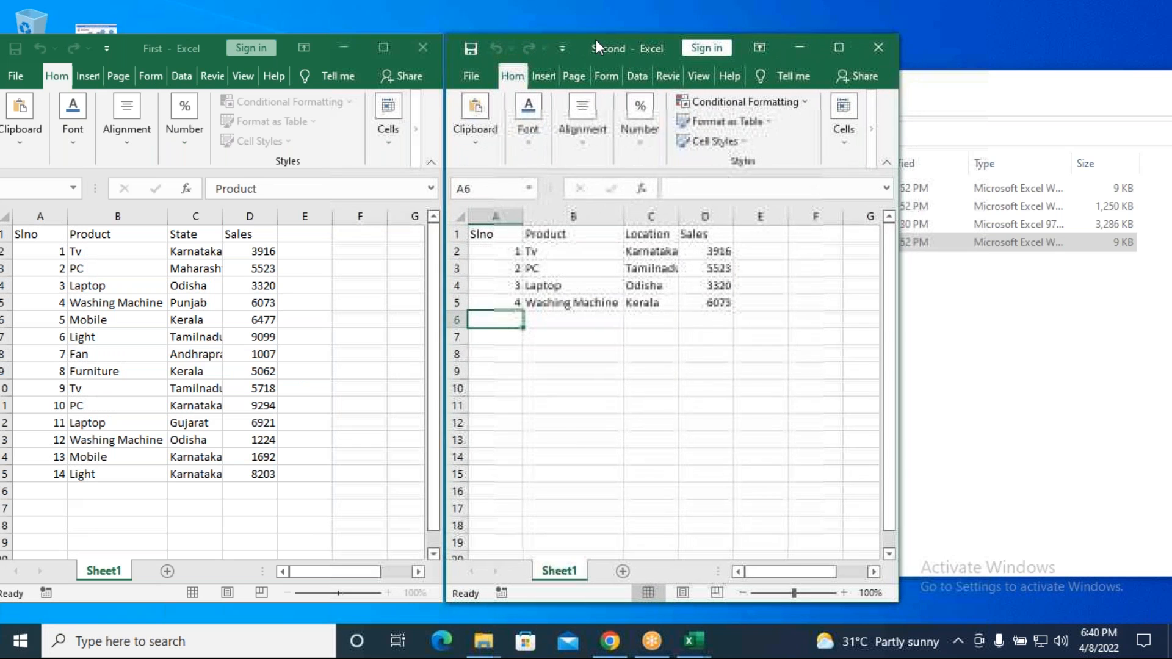
left_click(641, 287)
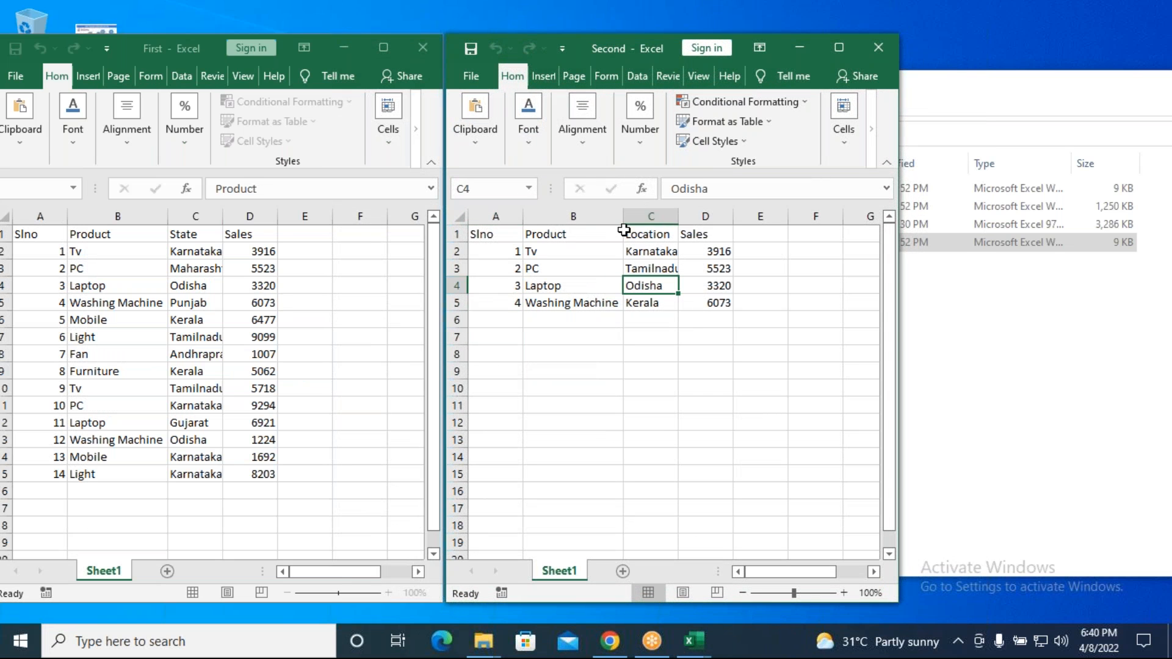
left_click_drag(678, 218, 695, 217)
left_click_drag(659, 341, 659, 341)
left_click(672, 358)
Find Tableau 2022.1 through the Windows search and launch it.
left_click(142, 635)
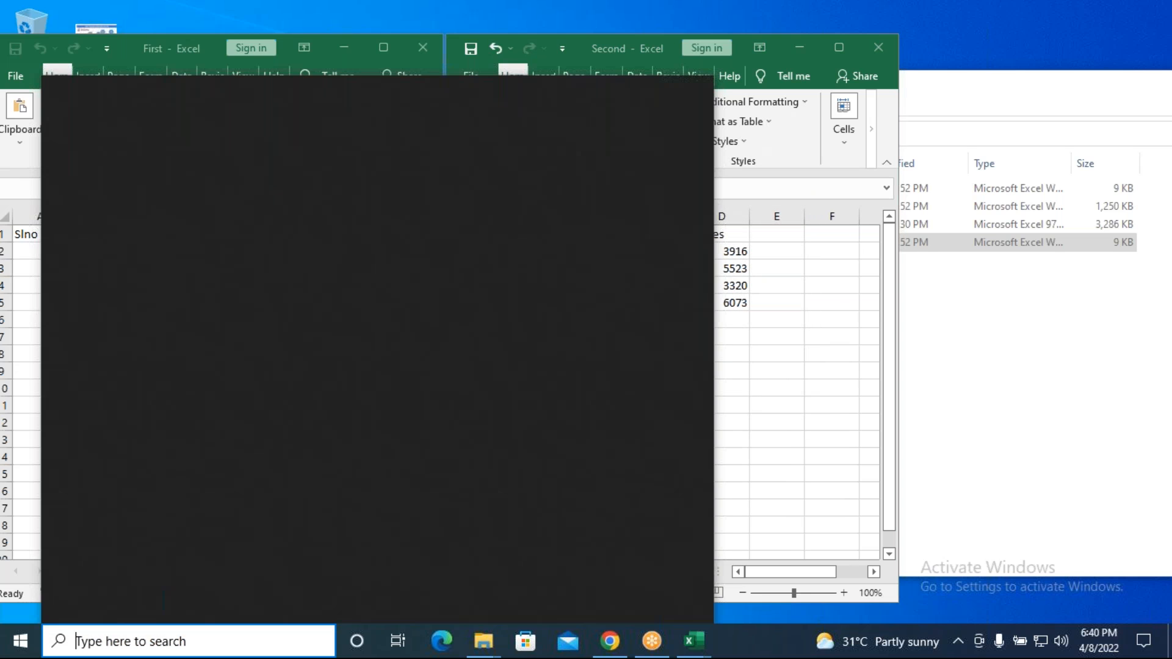
type("tablea")
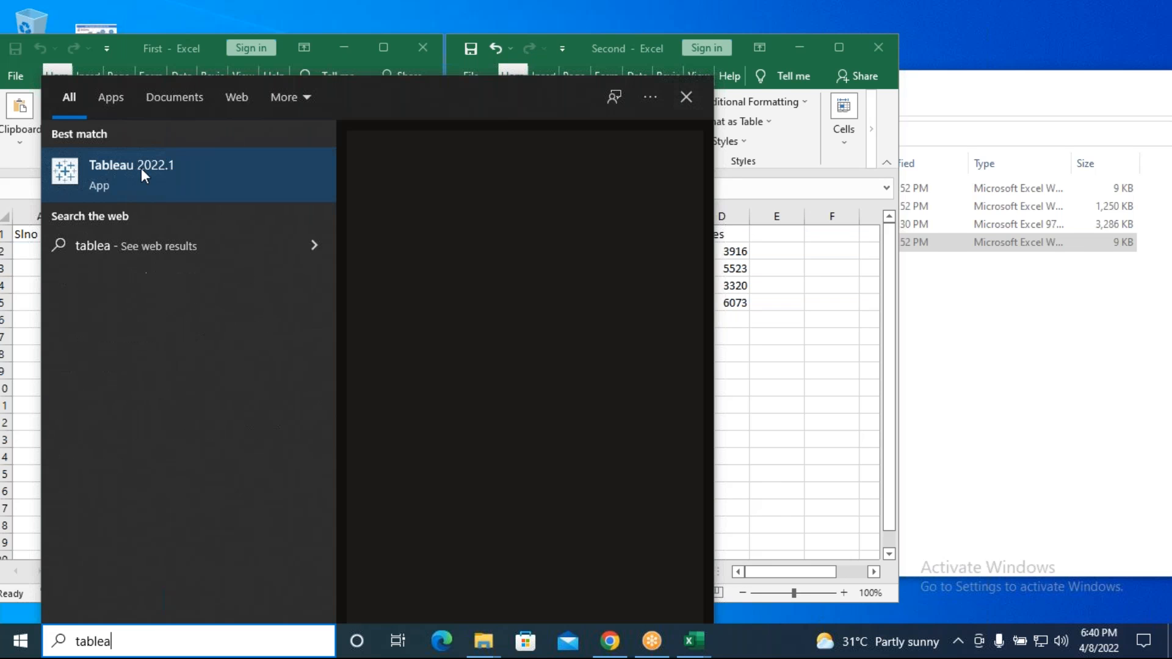
left_click(226, 183)
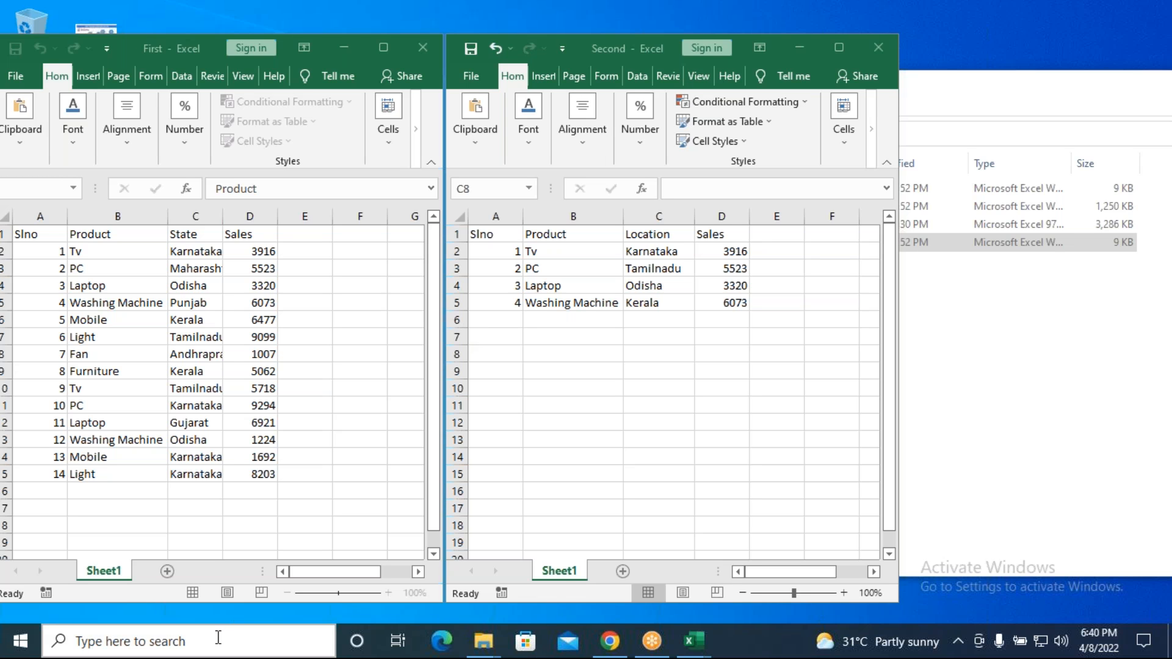
Find Notepad through the Windows search and open a blank note.
left_click(158, 653)
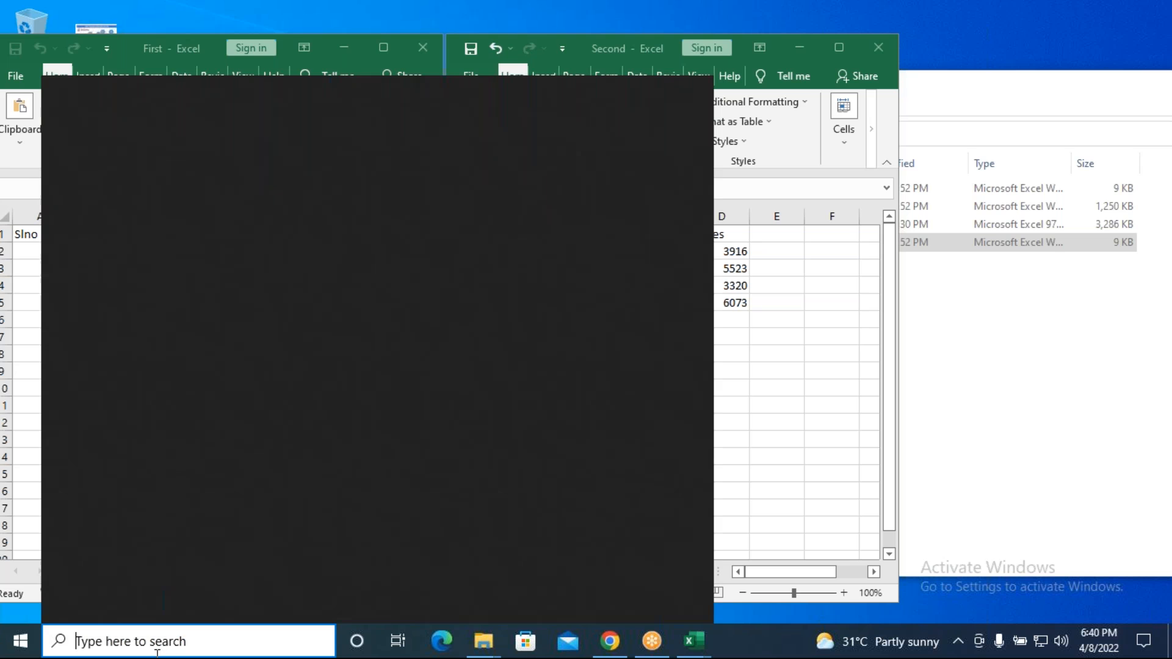
type("notepad")
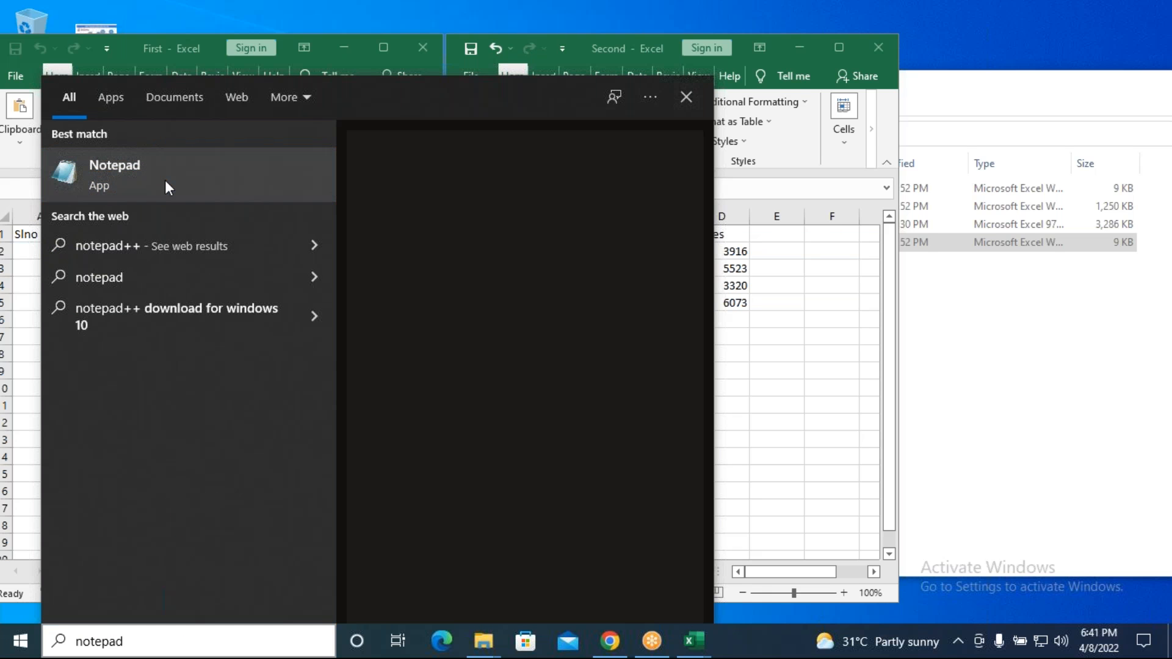
left_click(165, 181)
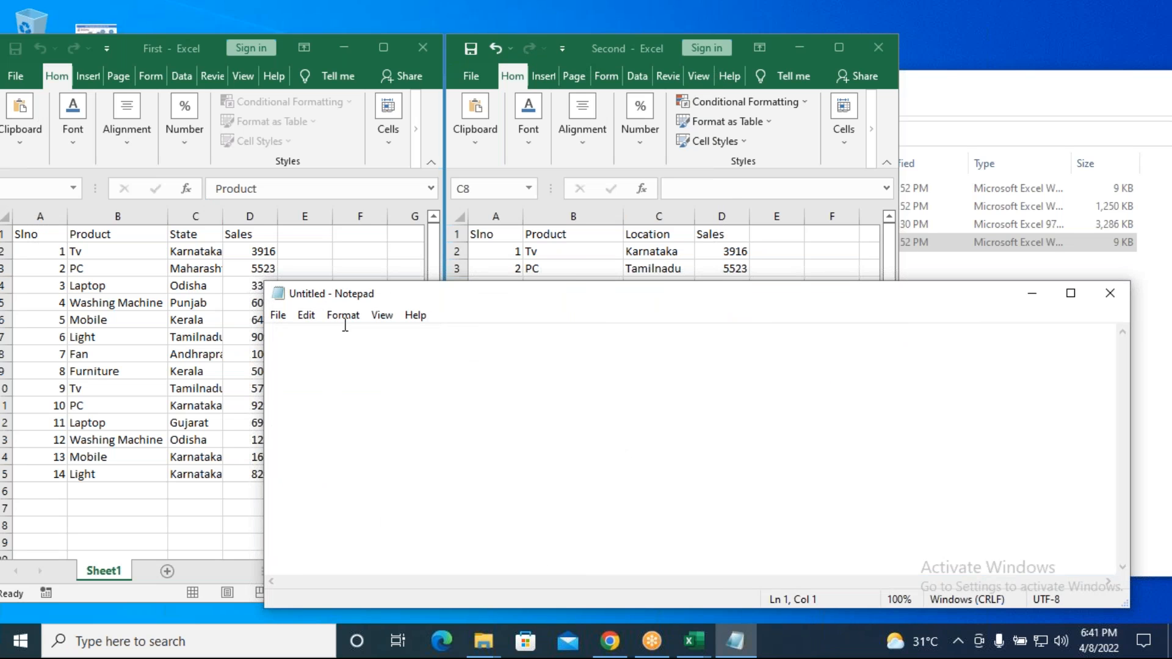
Set the Notepad text font to bold Consolas, pick a font size and apply it.
left_click(343, 315)
left_click(359, 354)
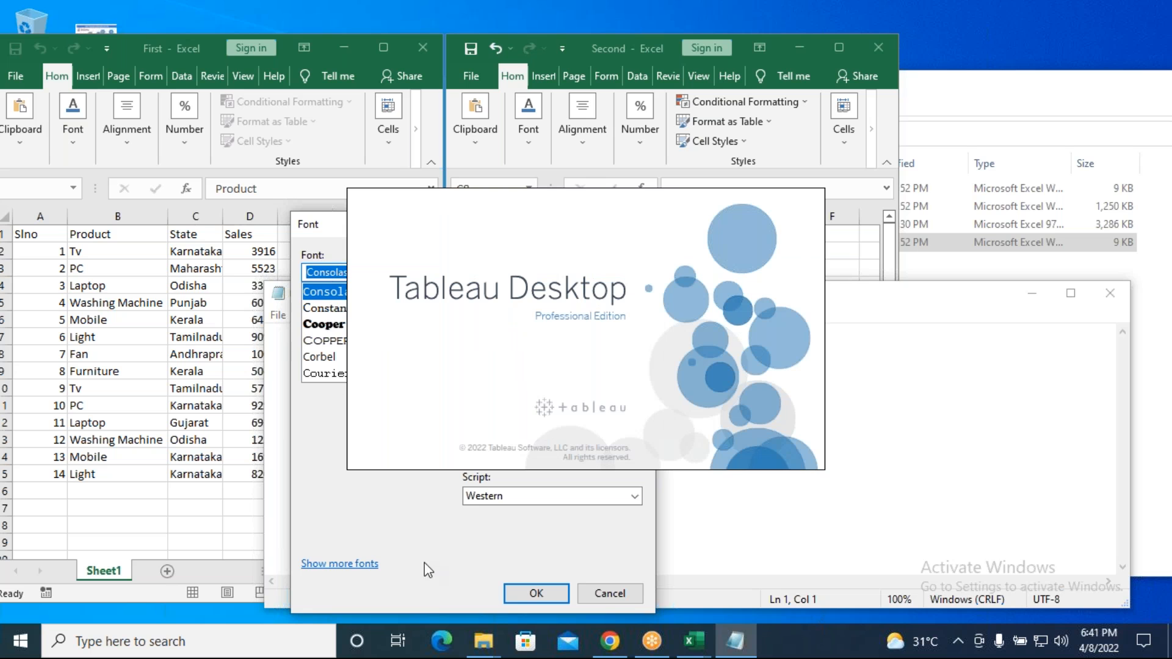
left_click_drag(331, 226, 101, 215)
left_click(250, 315)
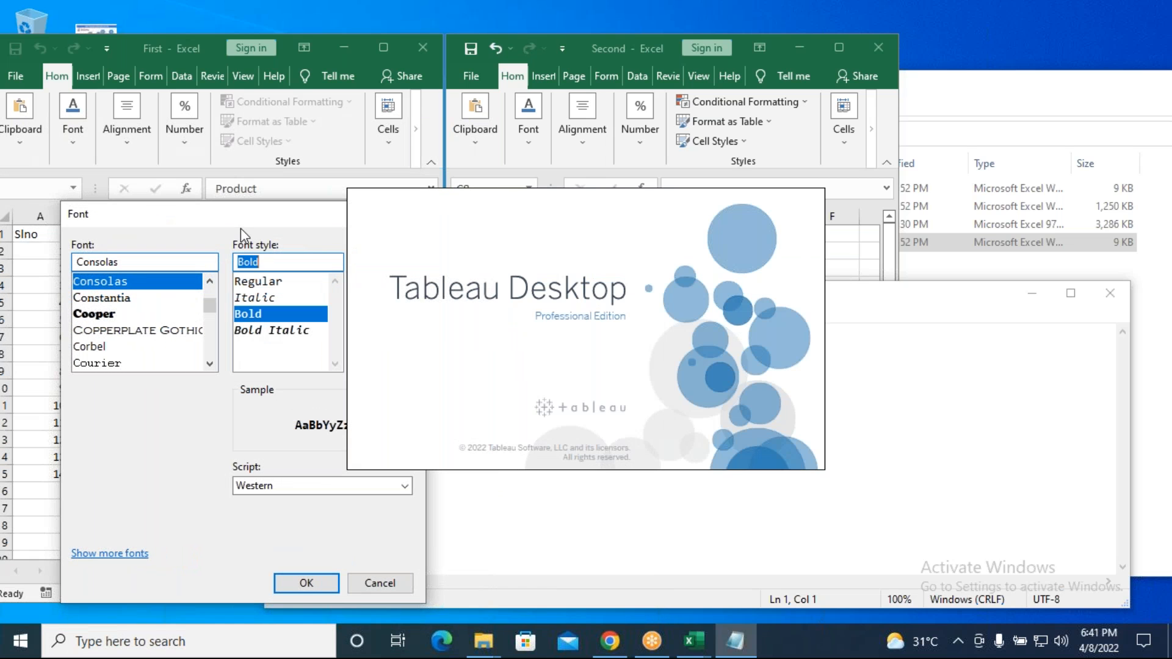
left_click_drag(233, 217, 147, 189)
left_click(280, 303)
left_click(234, 555)
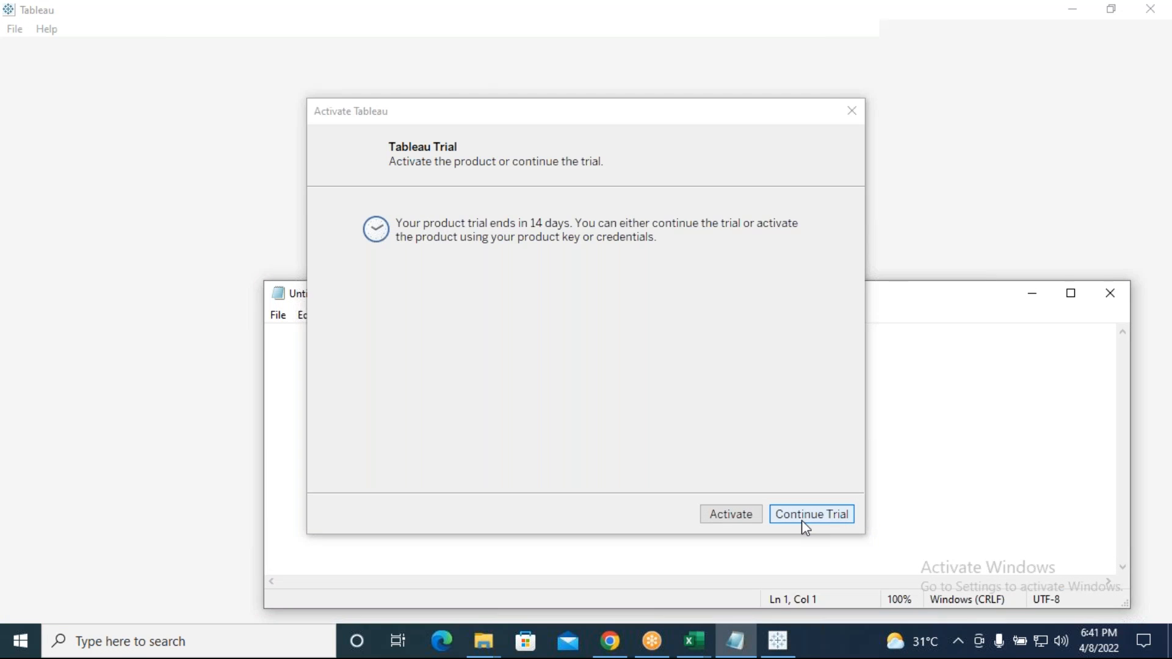
Continue the Tableau trial and write the heading "Data Blending :" on the first line of the Notepad note.
left_click(801, 521)
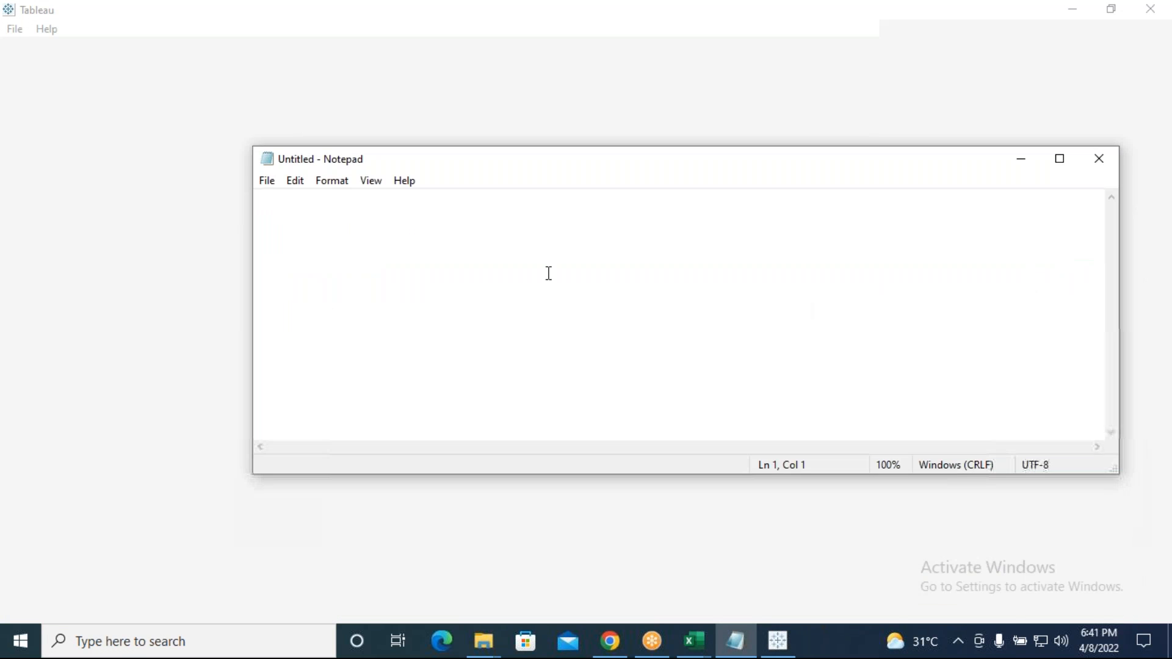
type("Data B")
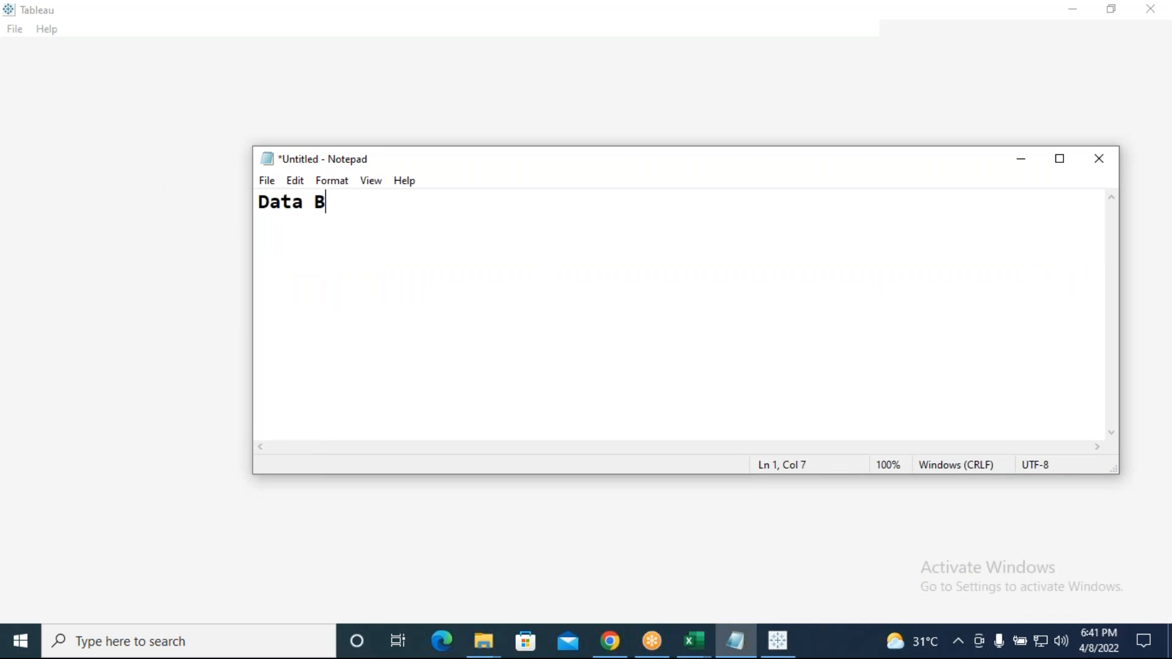
type("lending :")
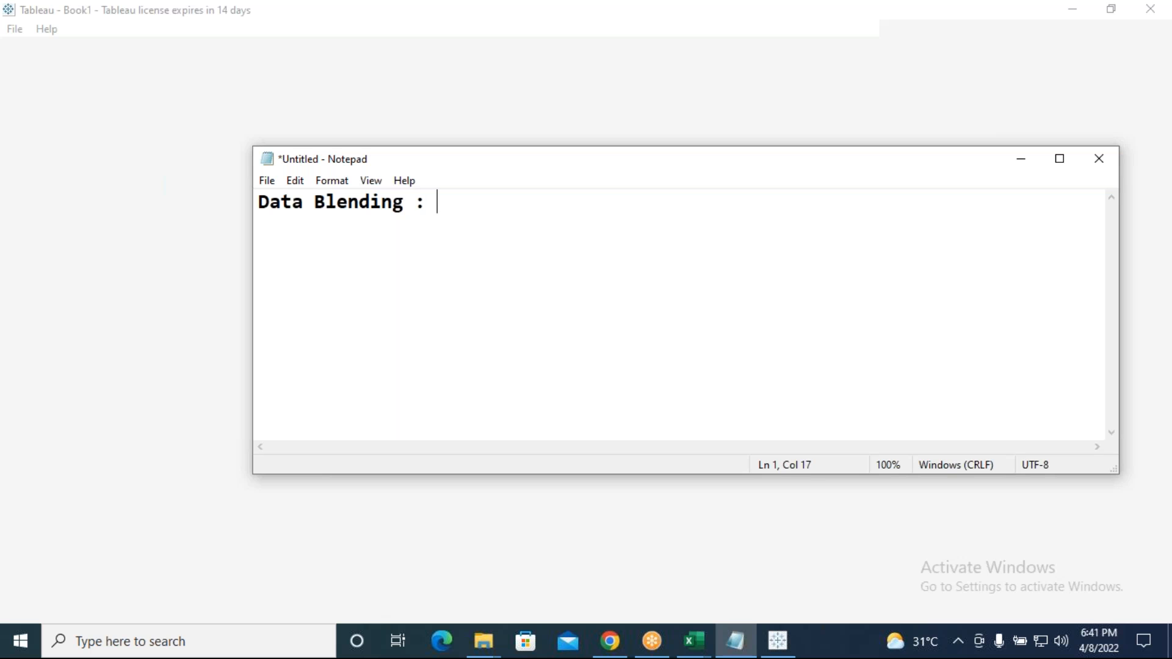
key("Return")
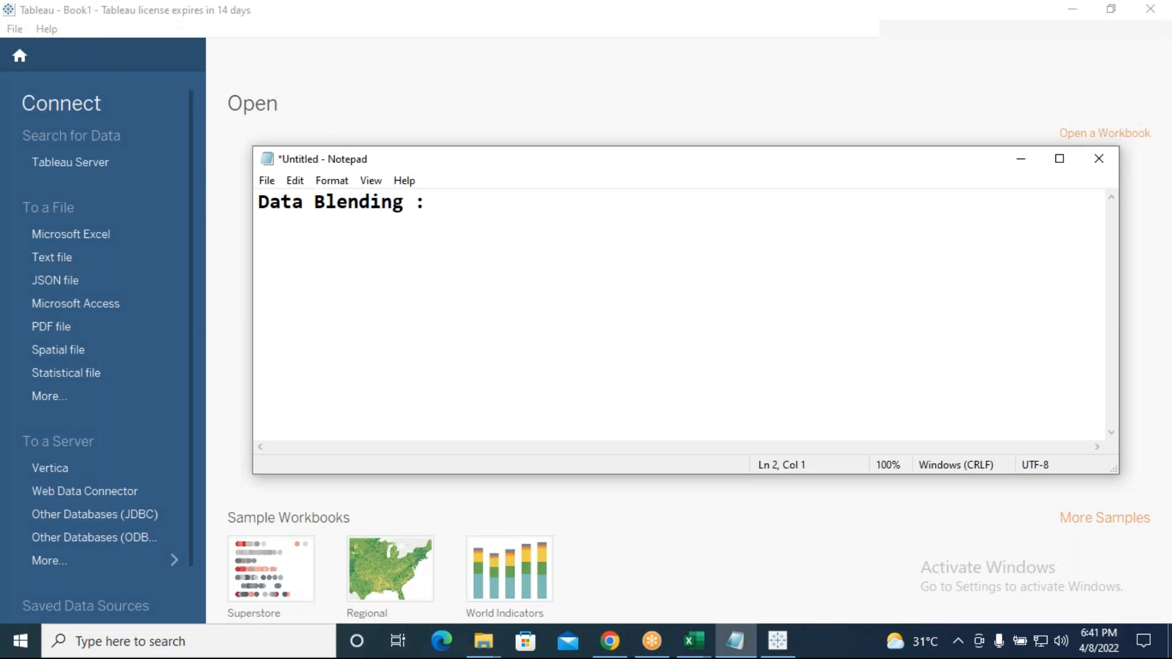
Start a bullet line under the "Data Blending :" heading reading "* To Combine two".
type("*")
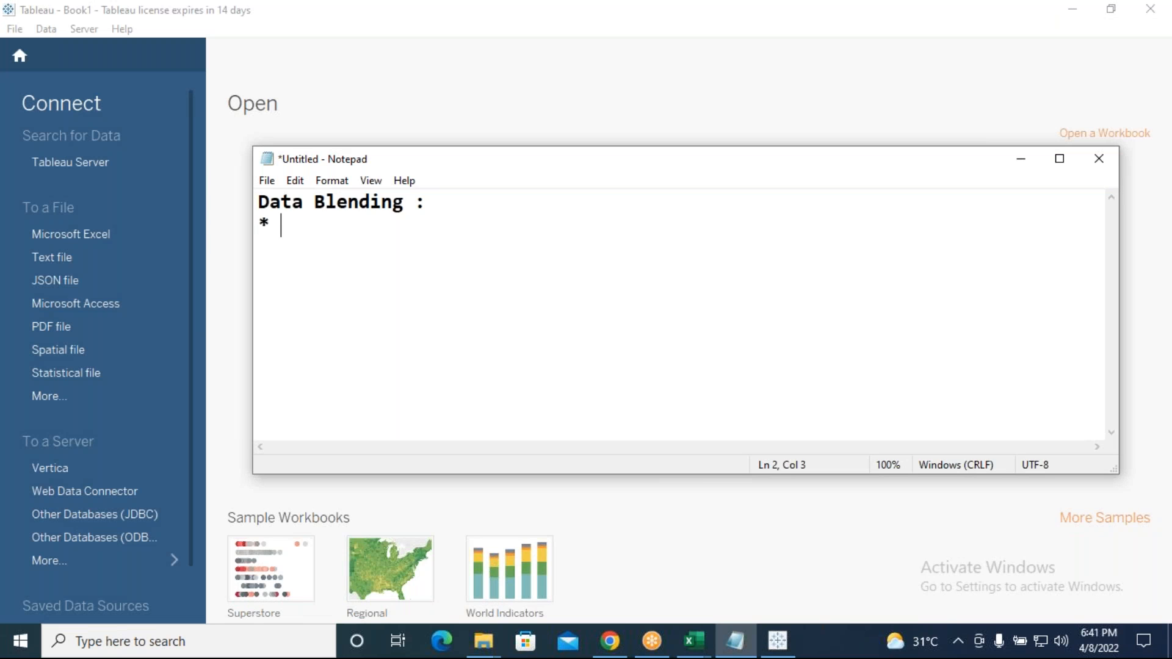
type(" To Combine tow")
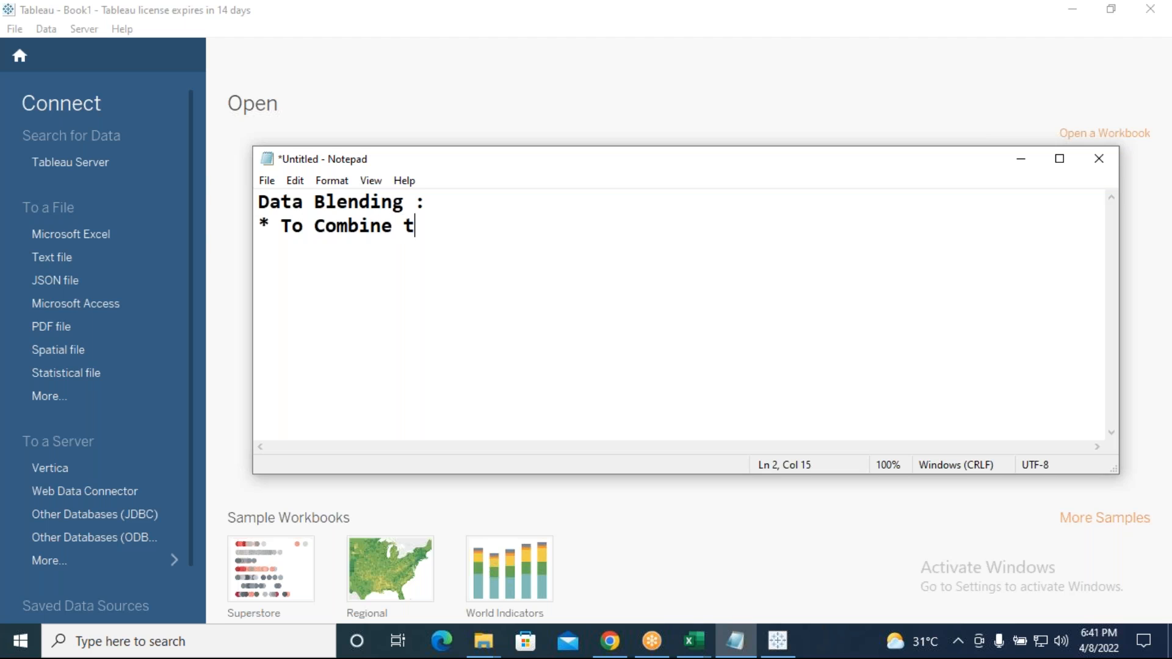
key("BackSpace")
key("BackSpace")
type("wo more Mo")
key("BackSpace")
key("BackSpace")
key("BackSpace")
key("BackSpace")
key("BackSpace")
key("BackSpace")
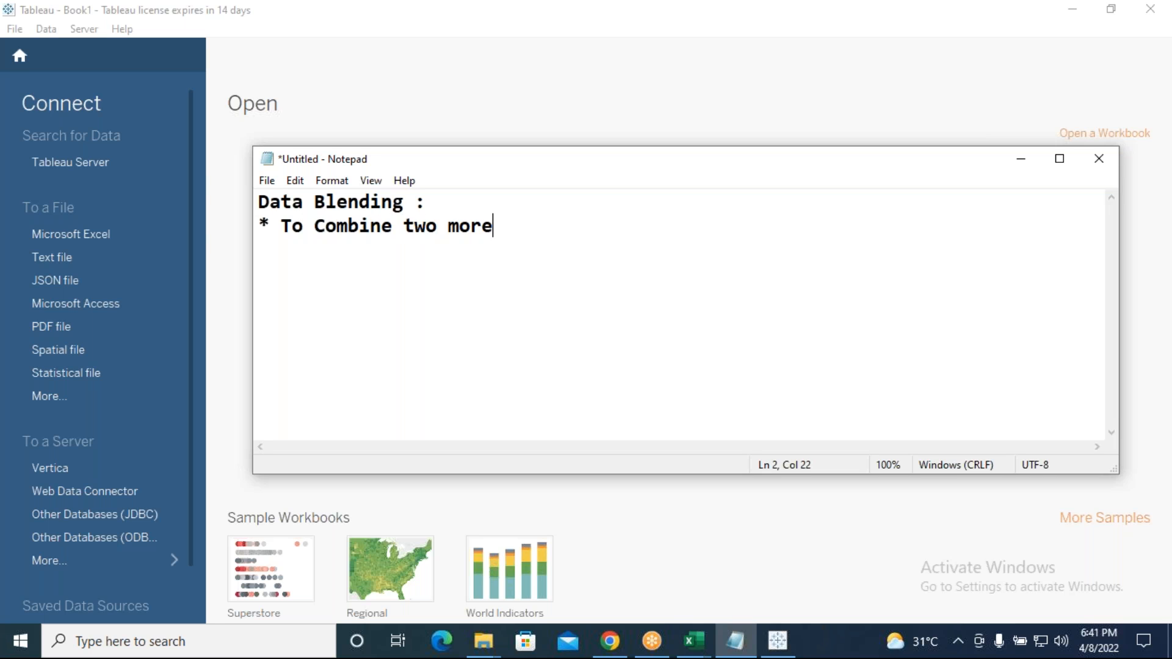
key("BackSpace")
Continue the bullet line with "or More Number of datasets [ Excel, Csv, Sql ]".
type("or More Nmber")
key("BackSpace")
key("BackSpace")
key("BackSpace")
key("BackSpace")
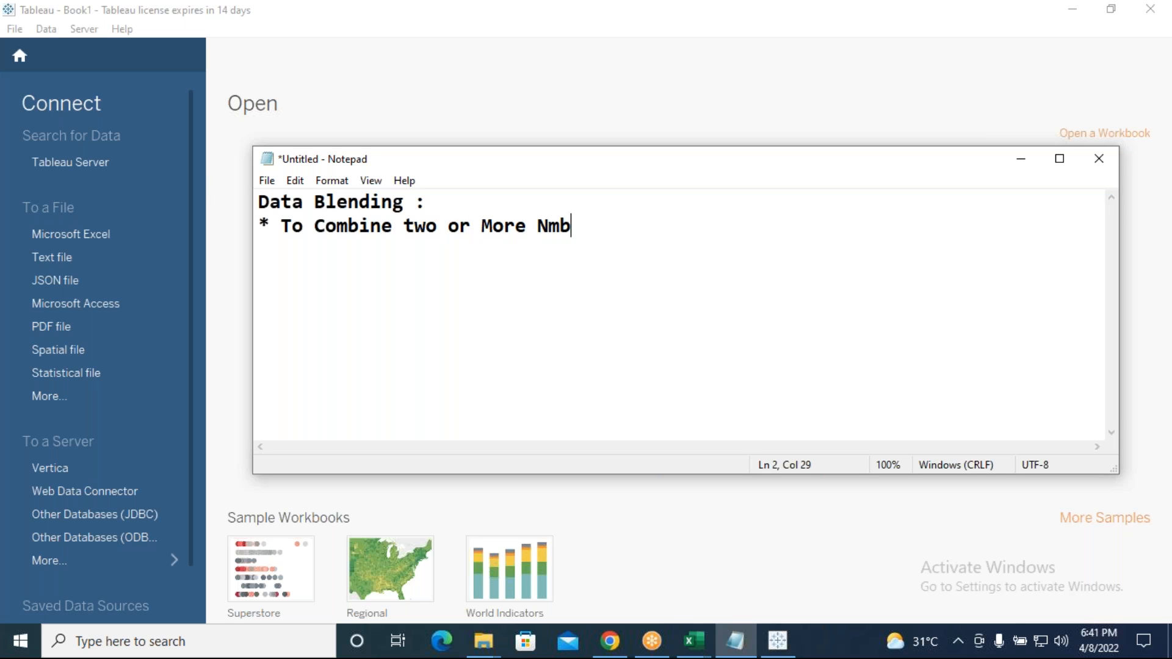
type("mber")
key("BackSpace")
key("BackSpace")
key("BackSpace")
key("BackSpace")
type("umber of datasets ")
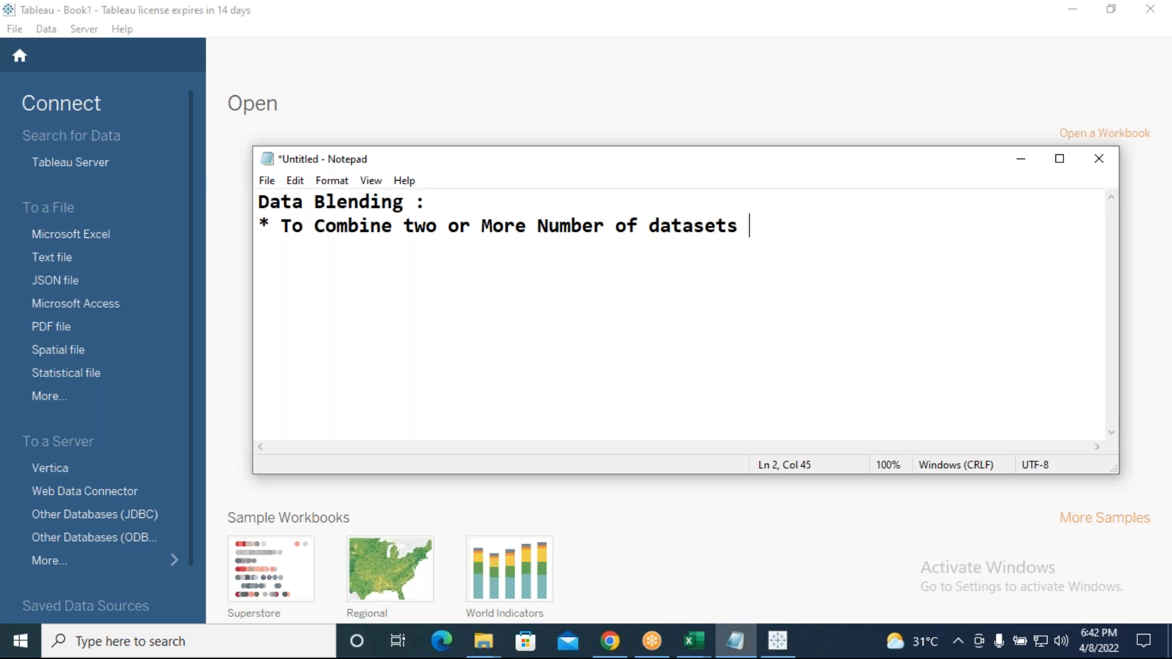
type("[ Excel, Csv")
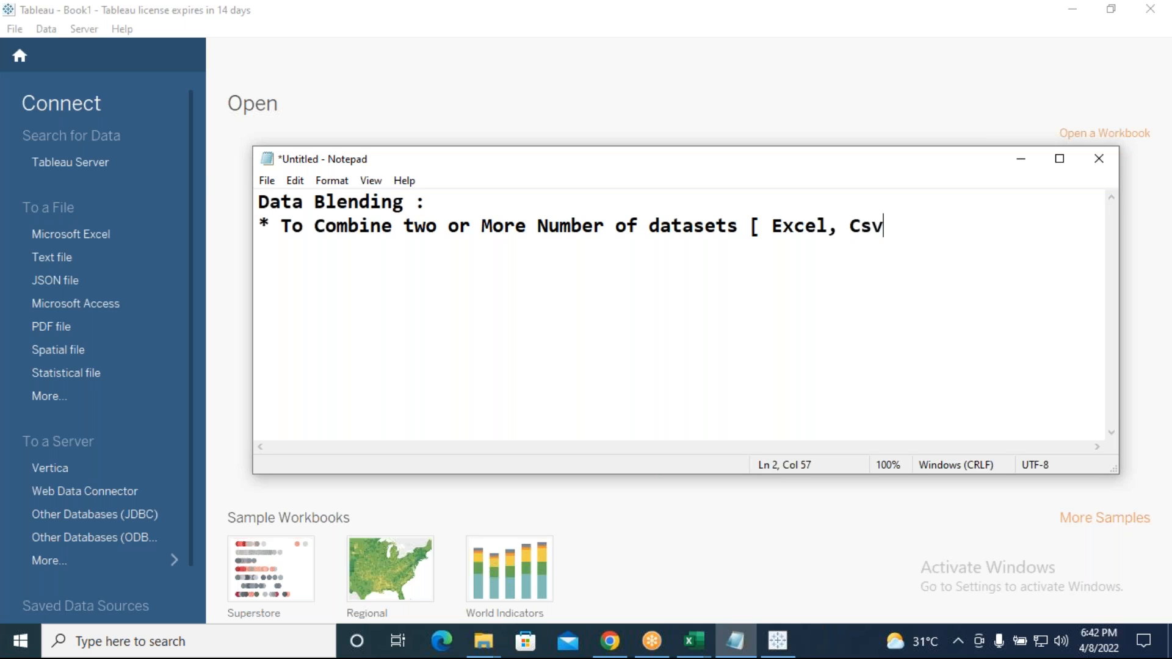
type(", Sql ]")
Highlight the data source types Excel, Csv and Sql in turn, and part of "To Combine", in the bullet line.
left_click_drag(906, 226, 940, 228)
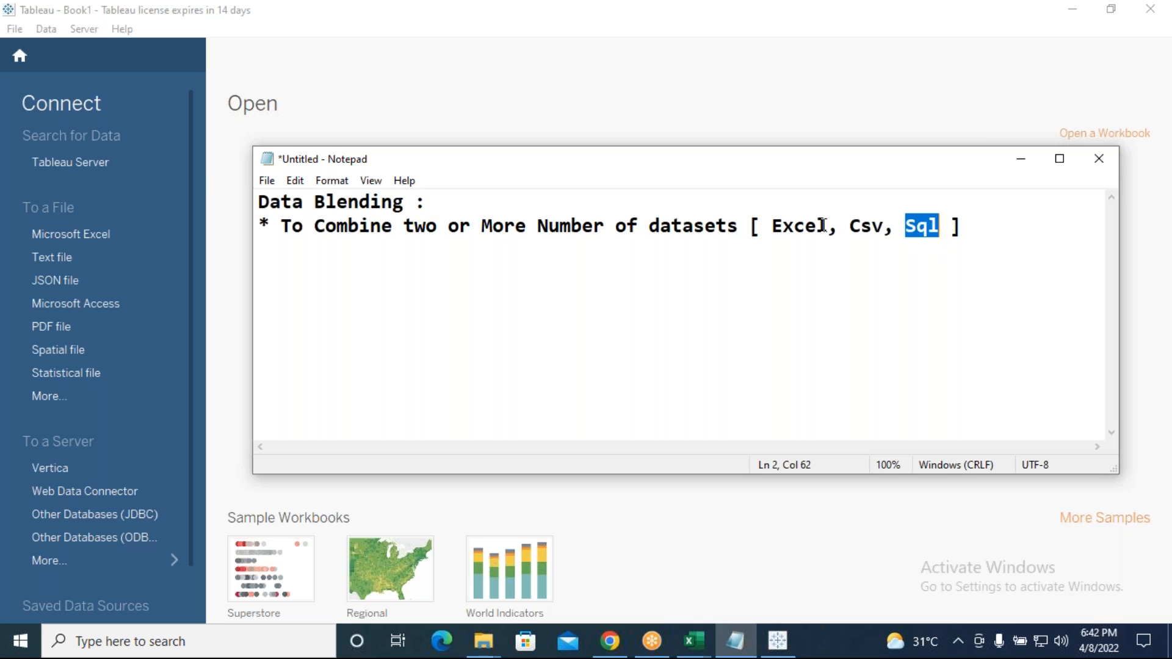
left_click_drag(829, 227, 771, 227)
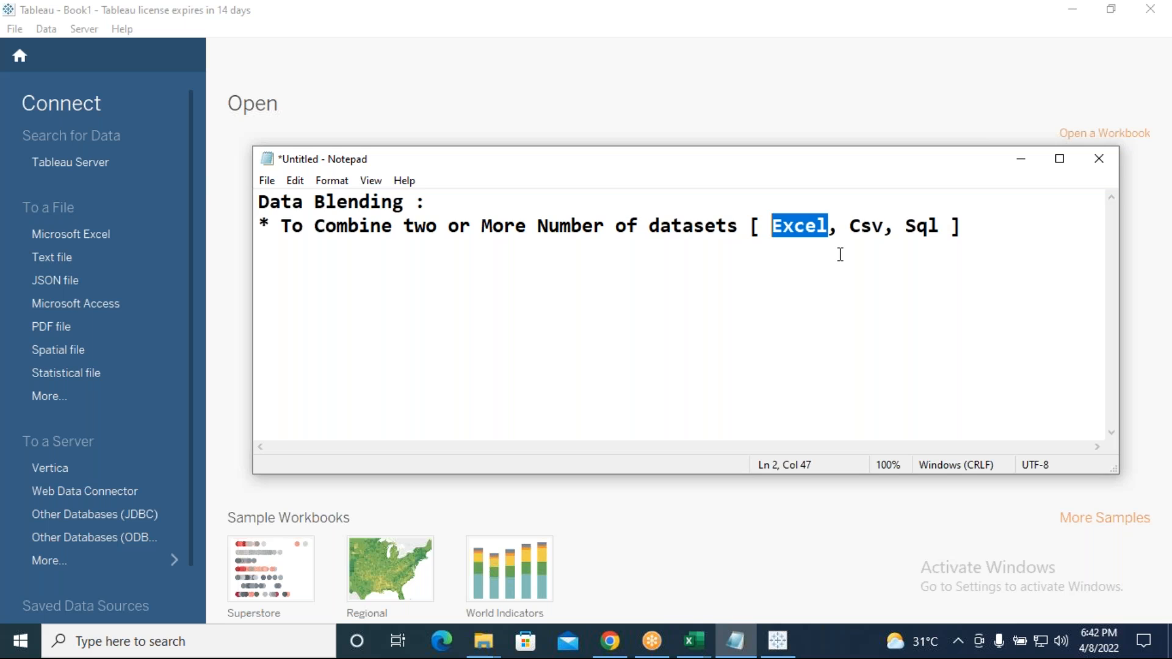
left_click_drag(848, 227, 885, 227)
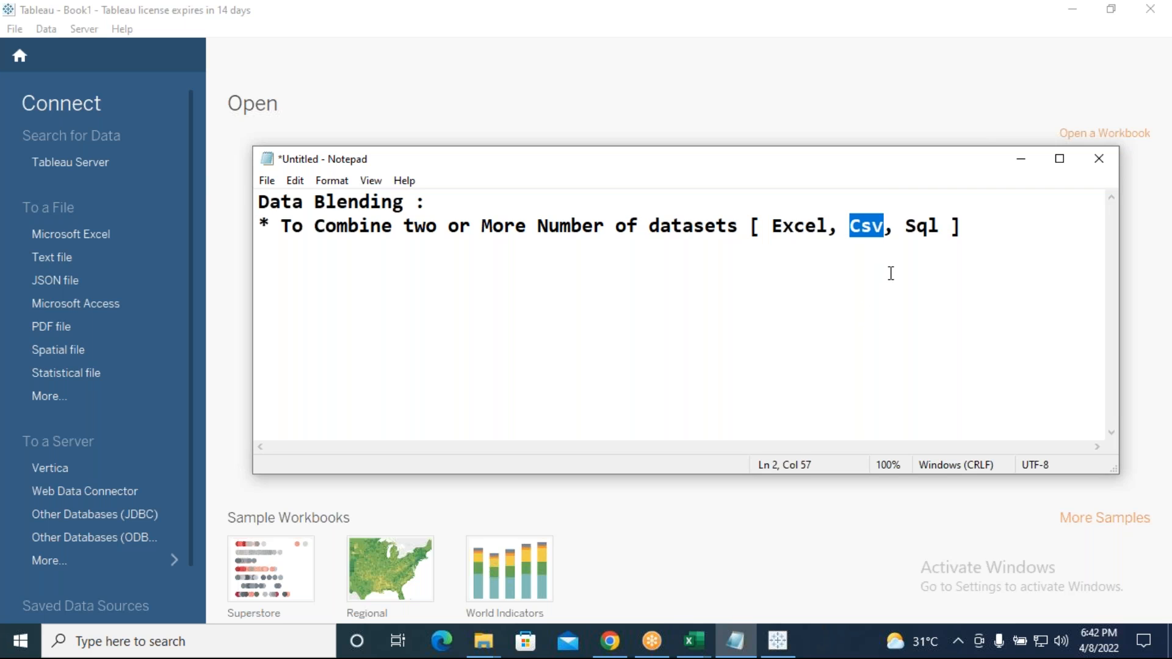
left_click(906, 226)
left_click_drag(926, 227, 940, 228)
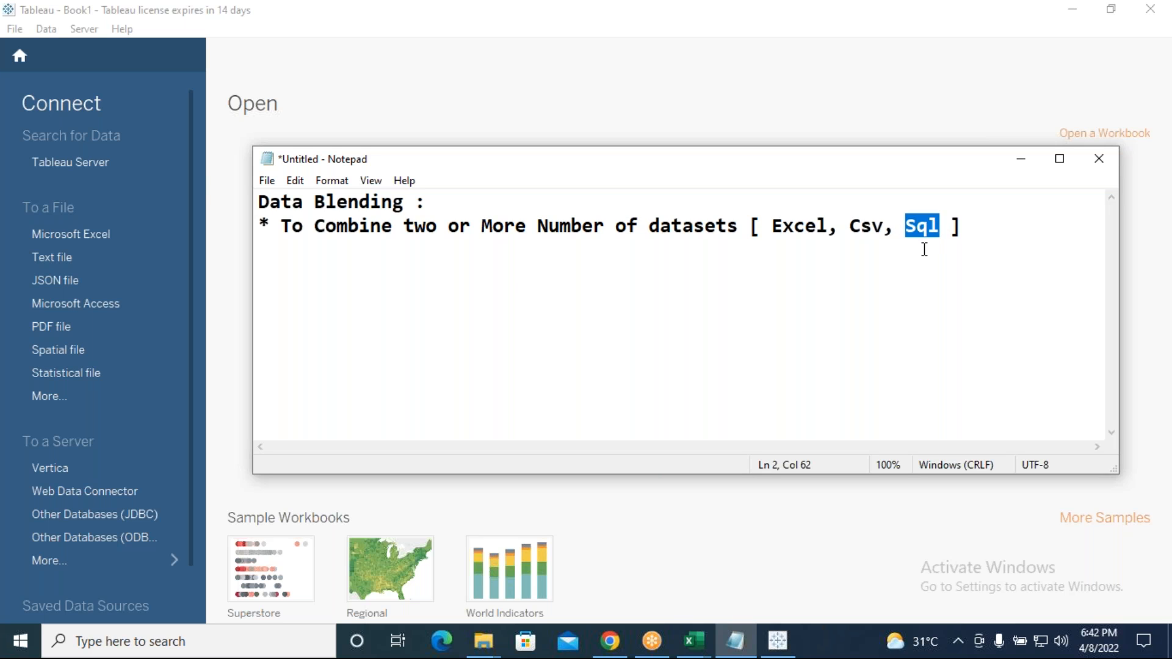
left_click(963, 228)
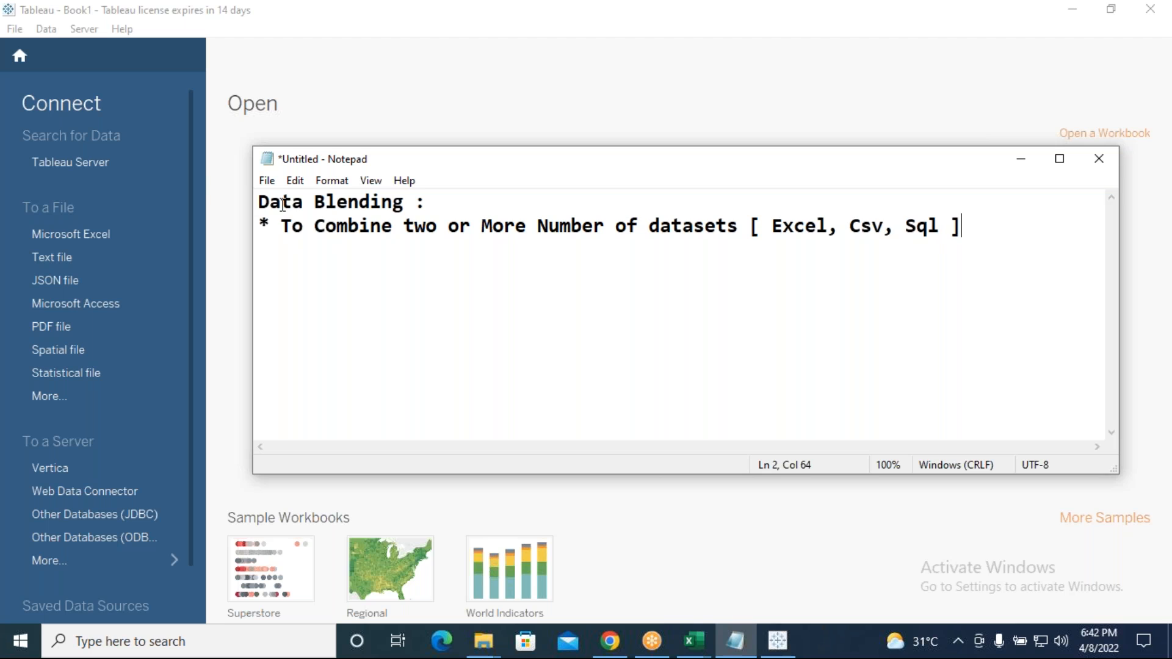
left_click_drag(291, 226, 348, 228)
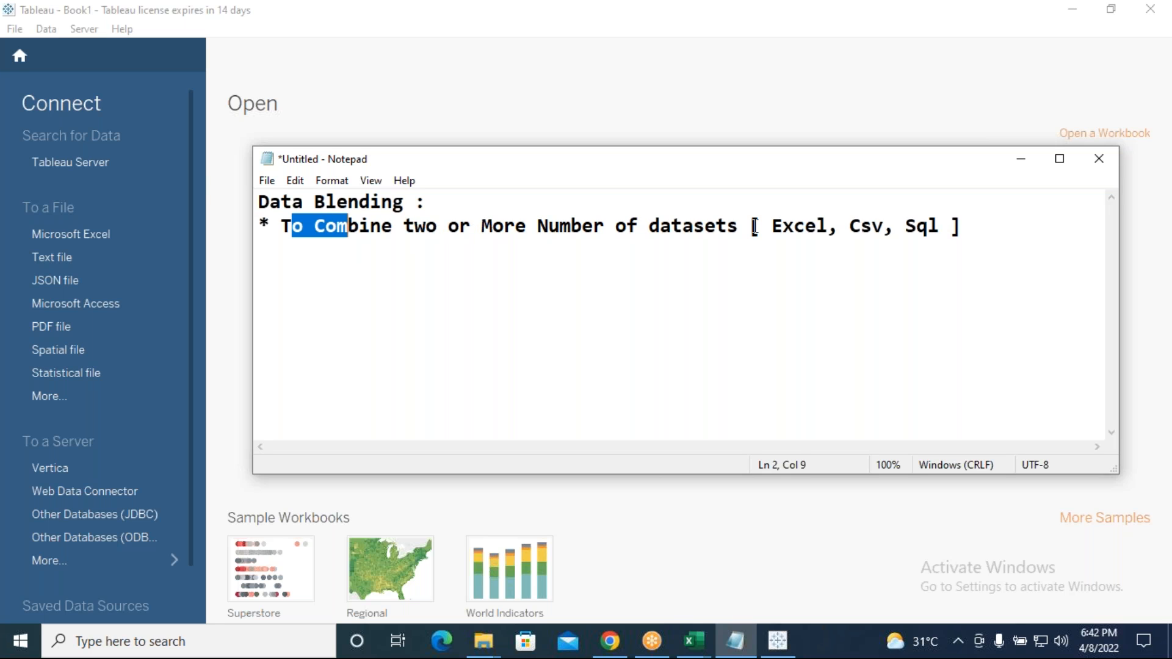
Extend the bullet line with ": to generate" and turn on Word Wrap for the note.
left_click(1011, 233)
type(": ")
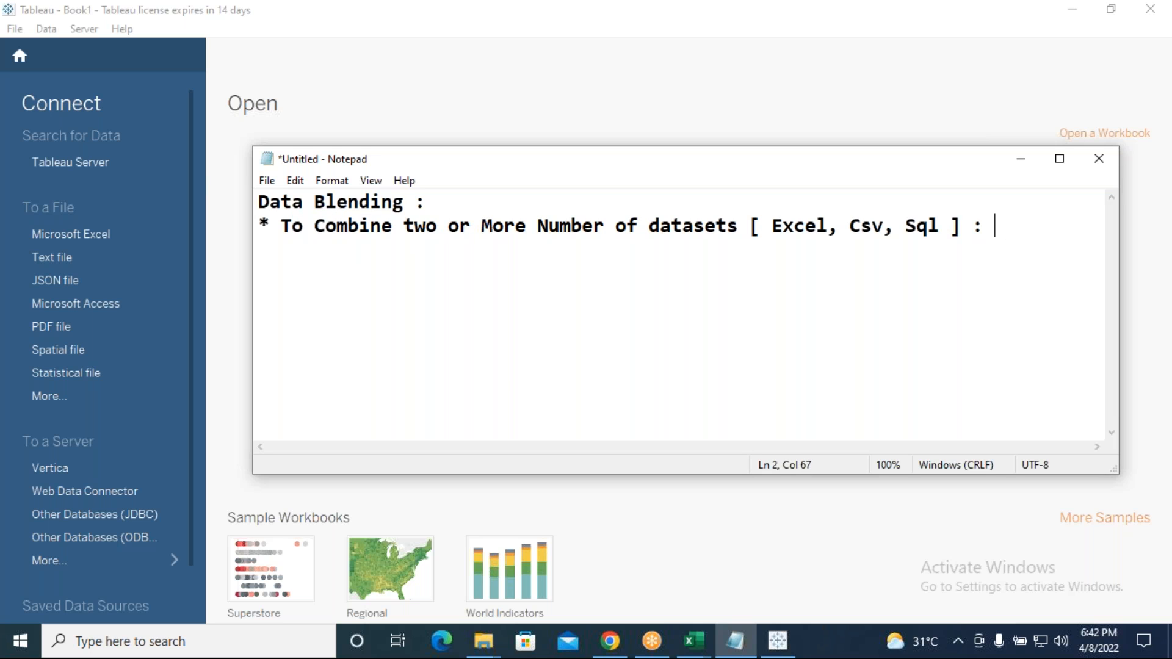
type("to generate")
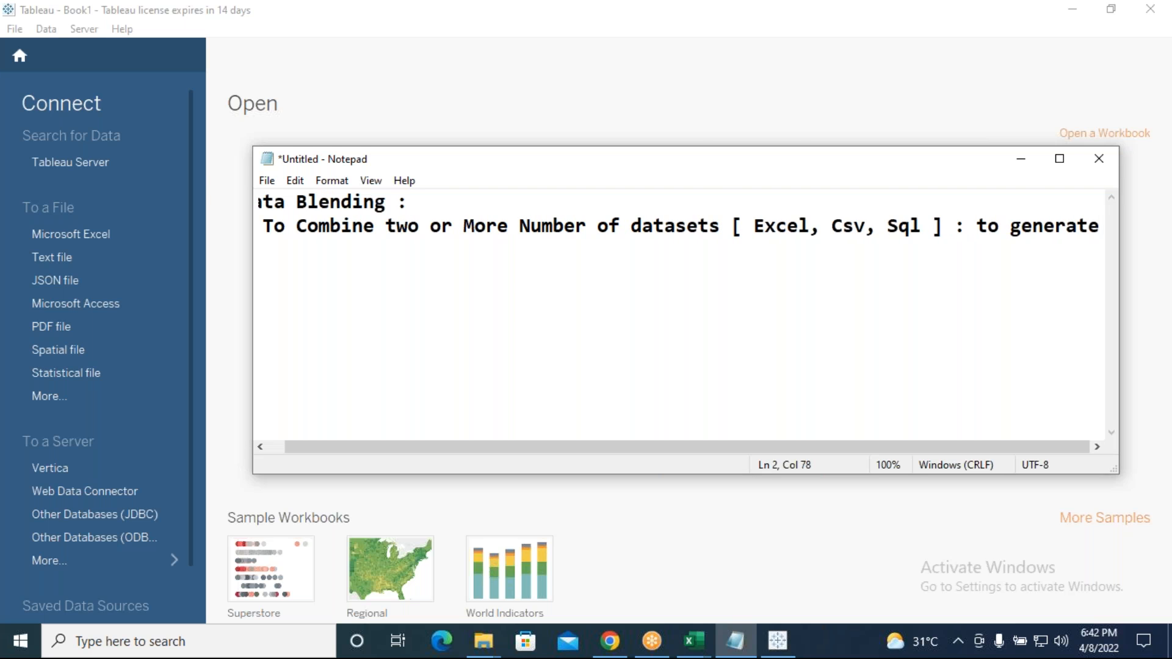
left_click(329, 181)
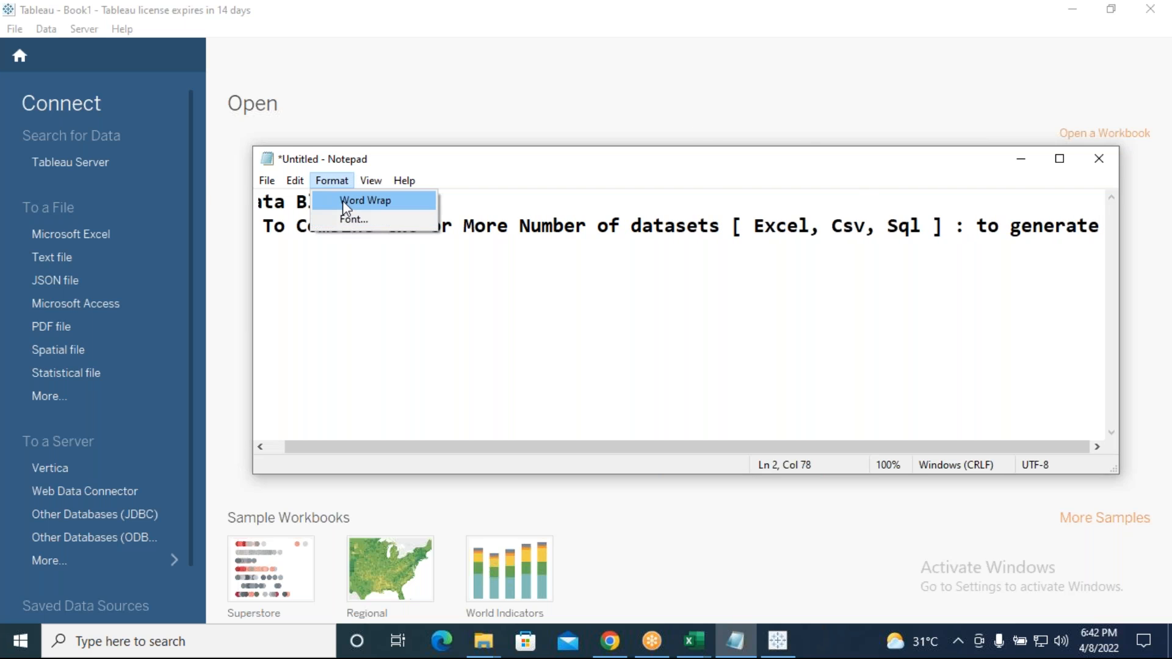
left_click(342, 200)
Complete the bullet sentence with "reports or forms in a single data visualization." and start a new line.
type("reports or forms in a ")
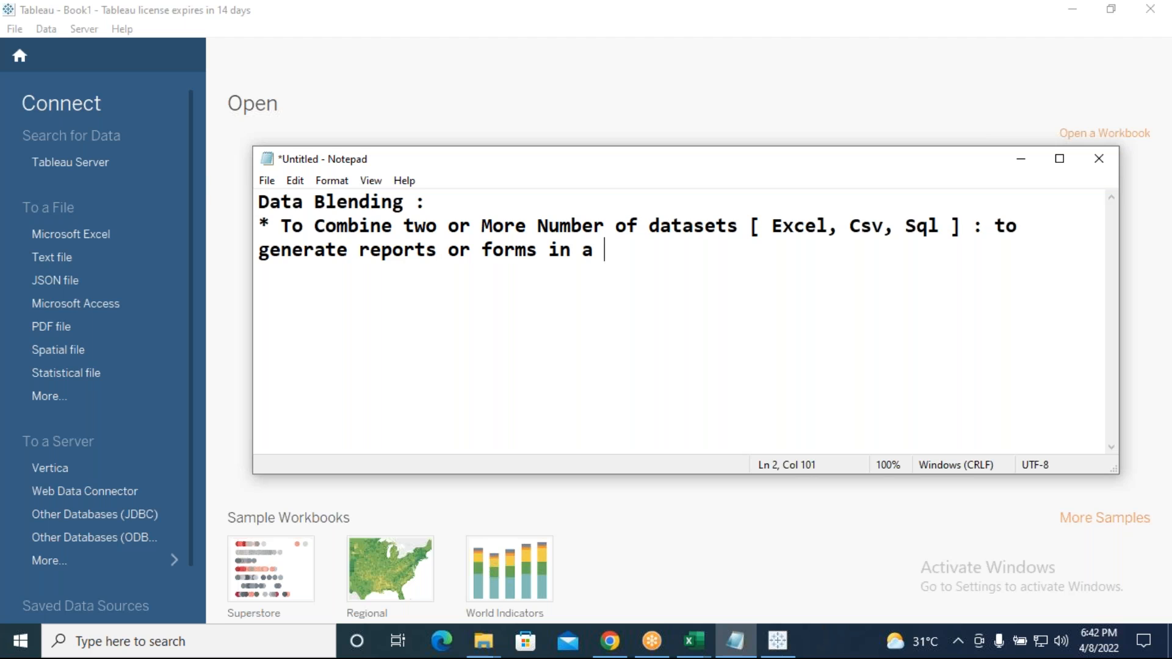
type("single data vis")
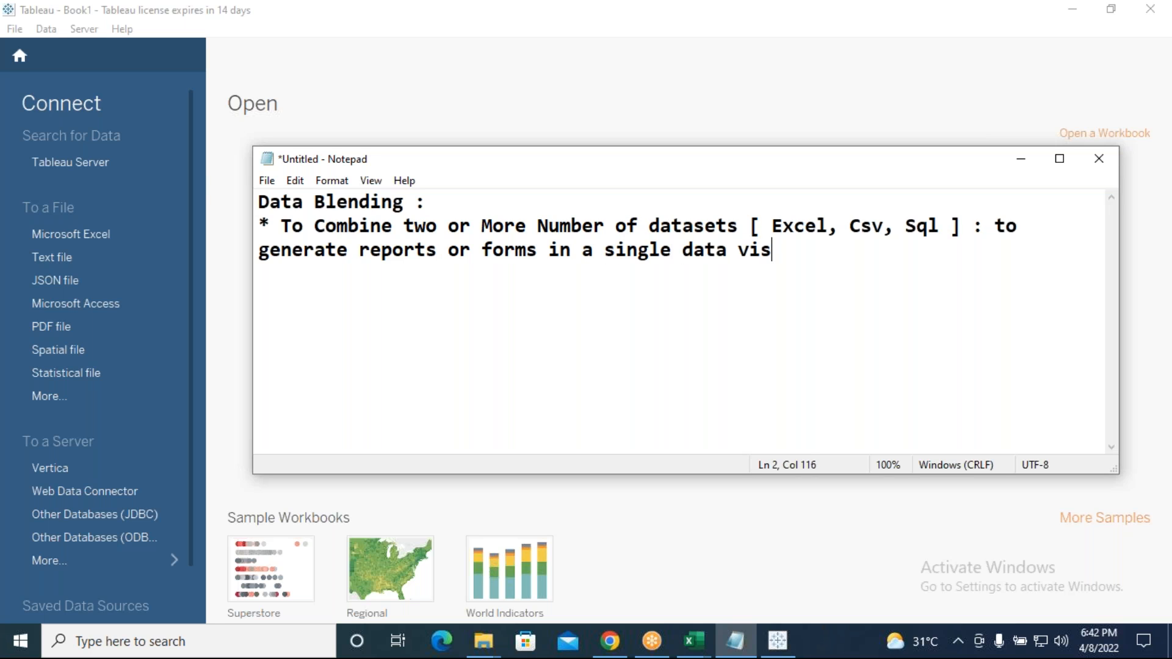
type("u")
type("alization.")
key("Return")
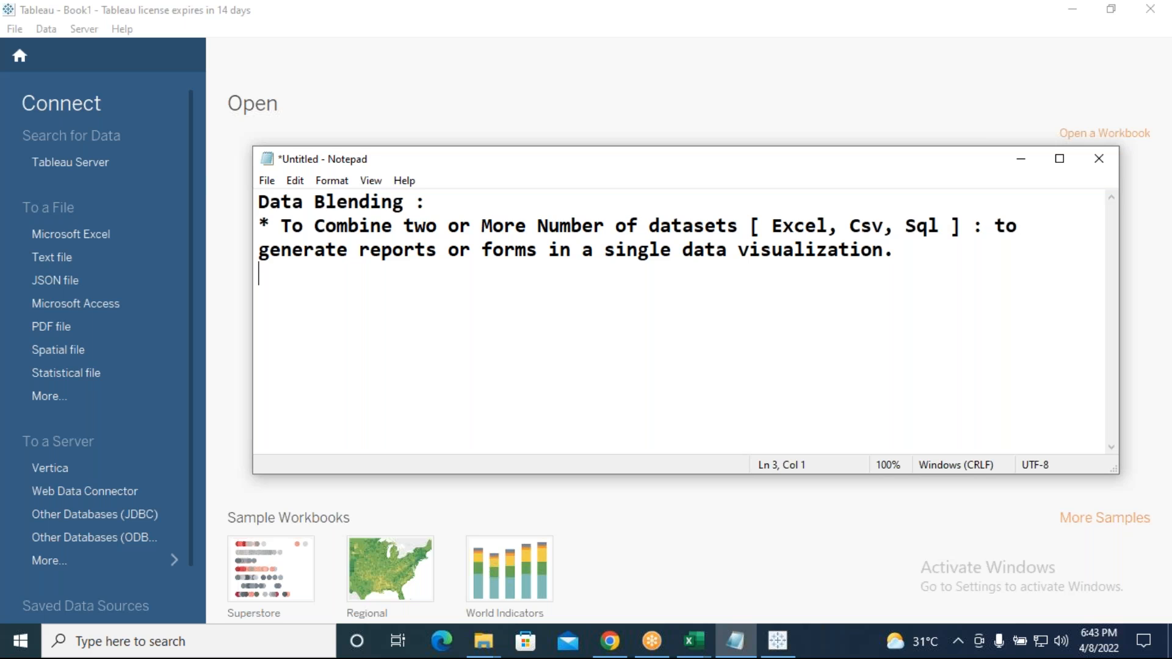
List the two files as "1. First.xlsx" and "2. Second.xlsx" below the bullet sentence.
type("1. First.")
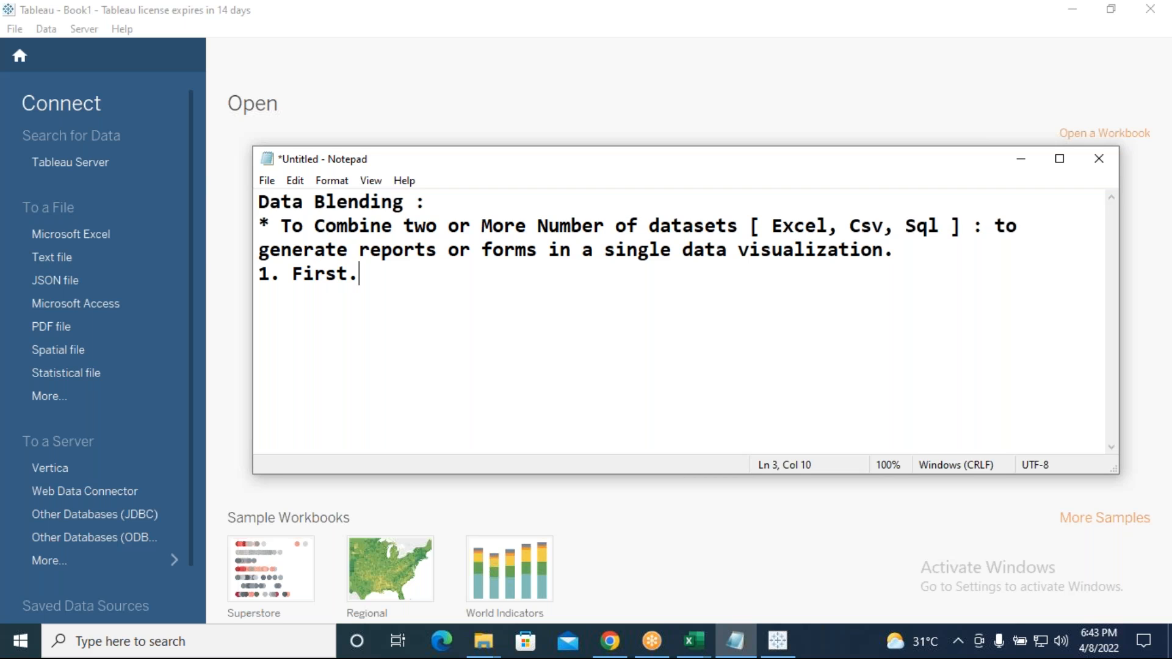
type("xlsx")
key("Return")
type("2.")
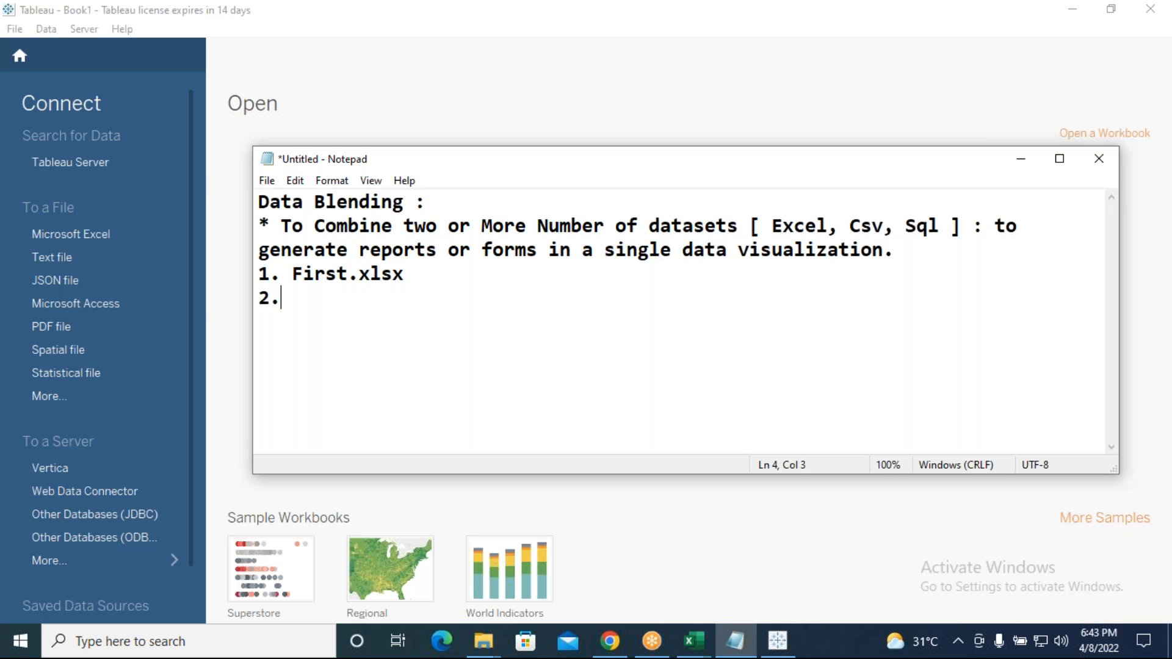
type(" Second")
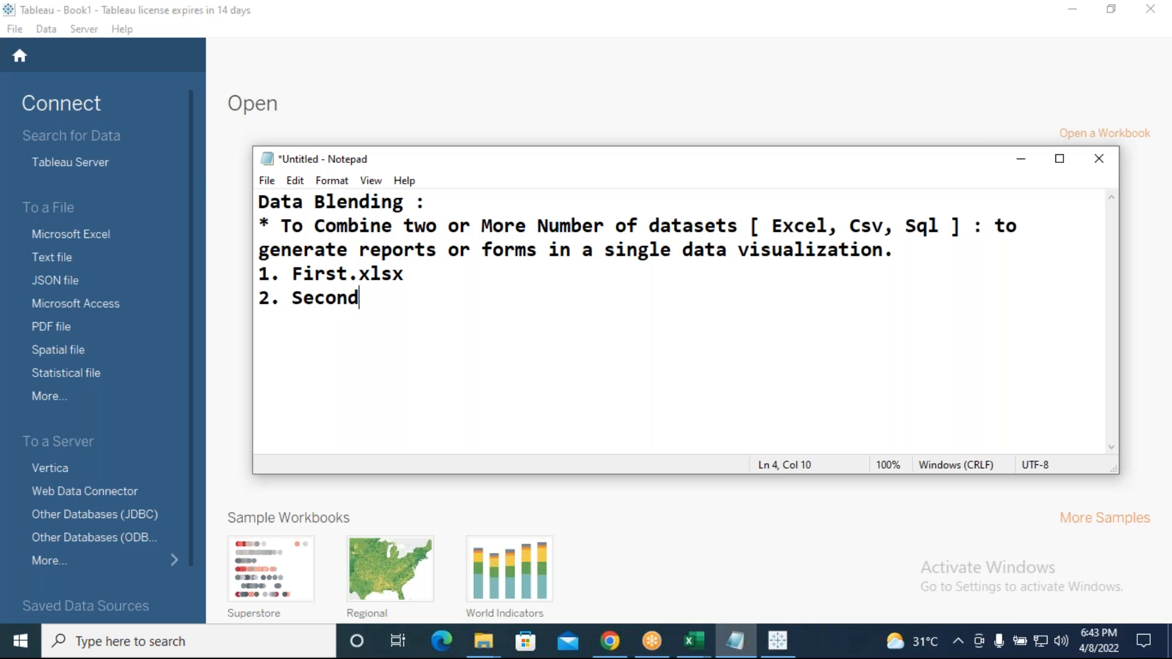
type(".xlsx")
key("Return")
Highlight First.xlsx in the note, switch to the First workbook in Excel and select its Slno values A2:A15.
left_click_drag(404, 274, 292, 273)
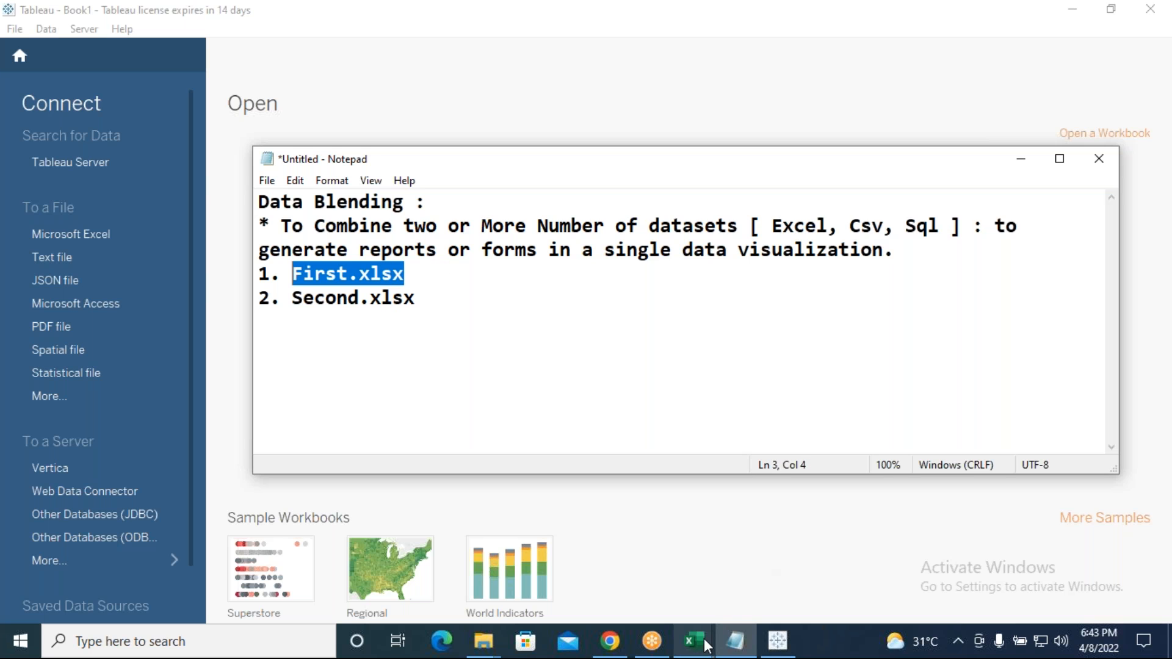
mouse_move(706, 645)
left_click(636, 595)
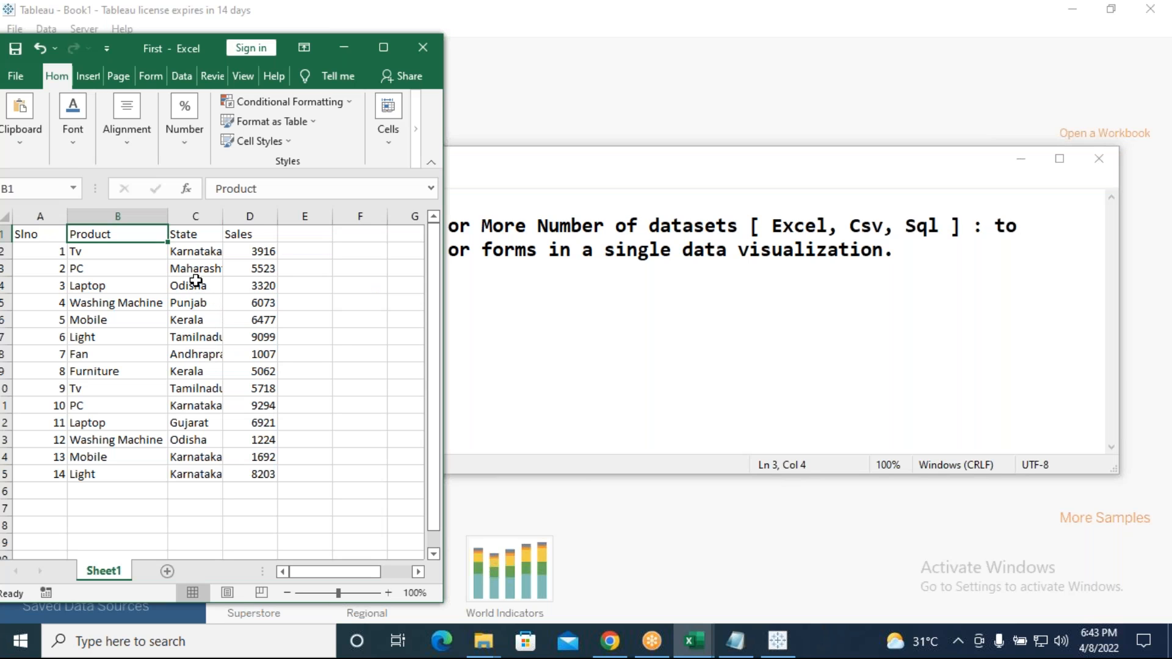
left_click(58, 253)
left_click(52, 474, "shift")
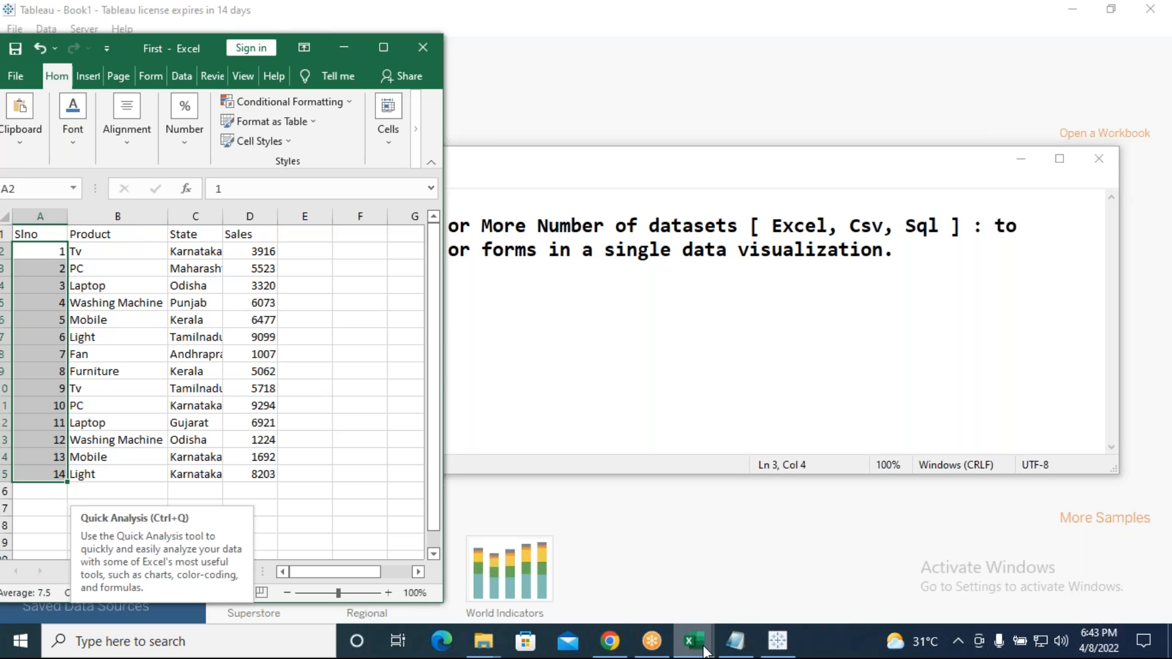
Show the Second workbook beside the First one and select its Product values B2:B5.
mouse_move(705, 652)
left_click(741, 586)
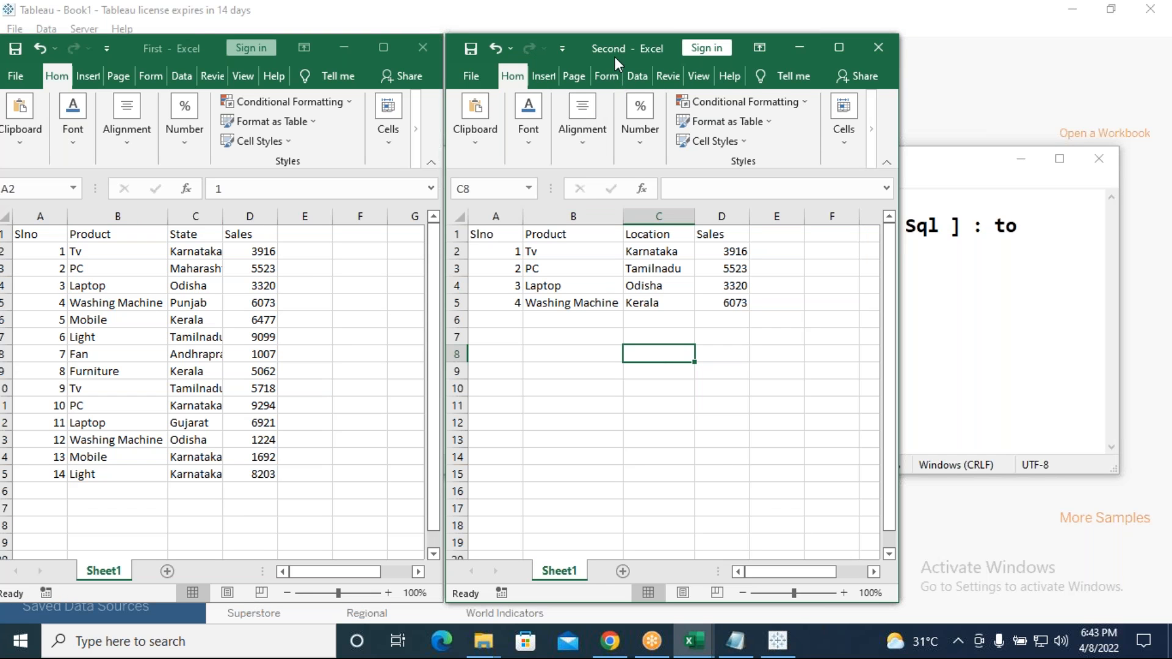
left_click_drag(544, 255, 536, 306)
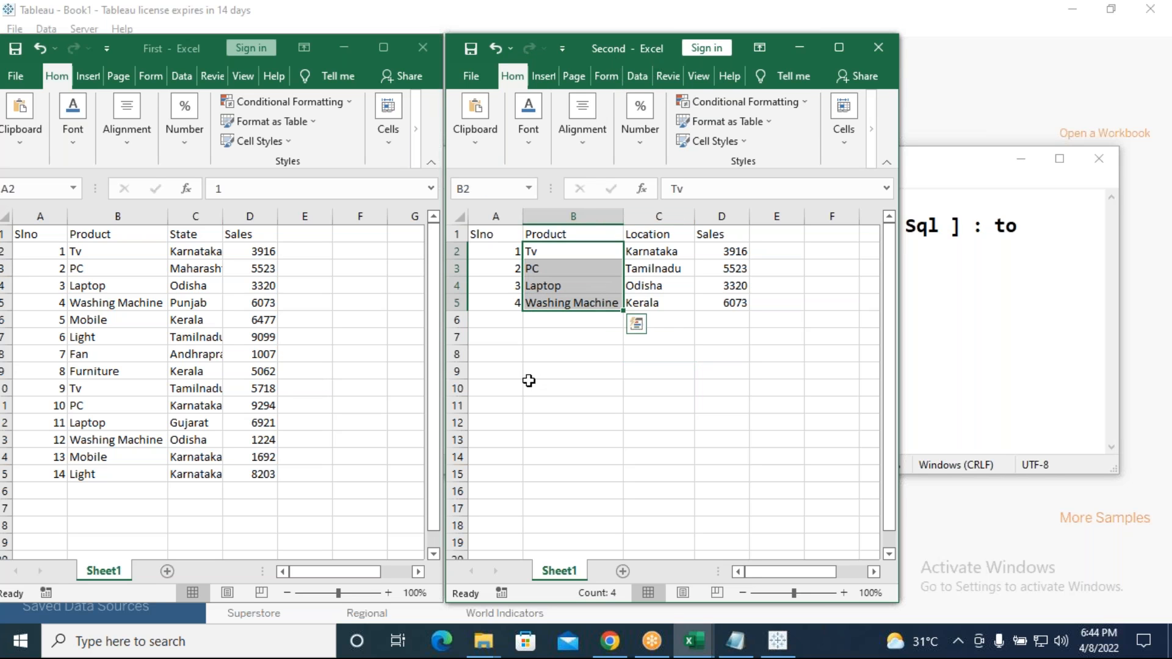
Return to the Notepad note and label First.xlsx "[ Primary Data set ]" and Second.xlsx "[ Secondary Data set ]".
left_click(936, 311)
left_click_drag(609, 157, 792, 152)
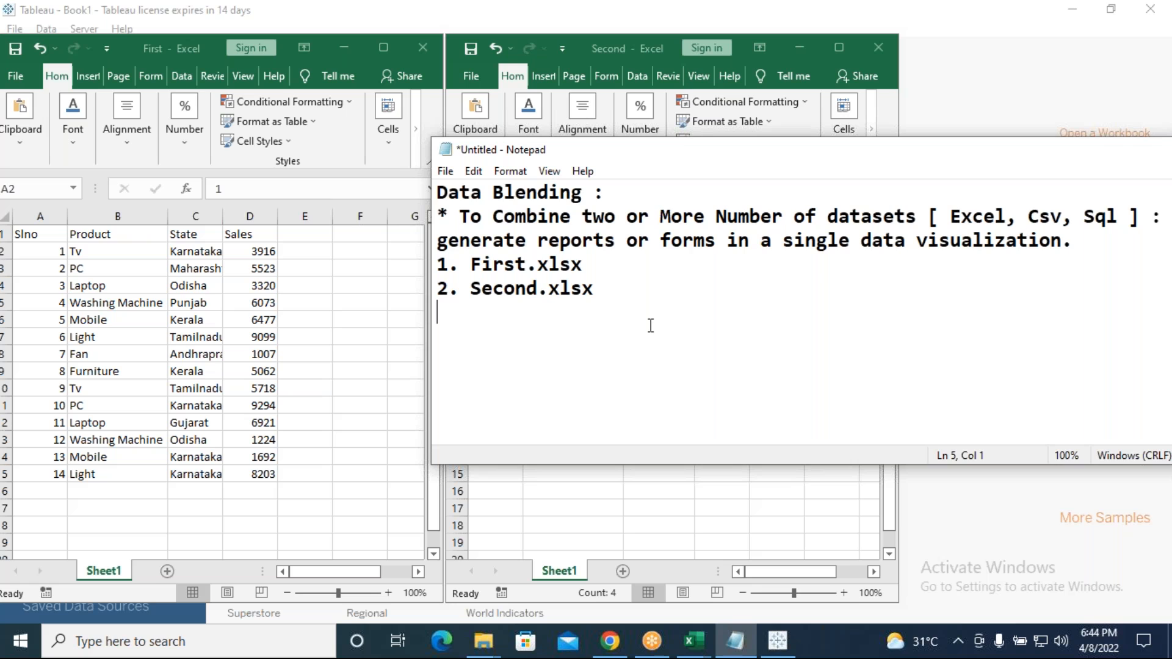
key("Return")
left_click(685, 260)
type("[ Primary")
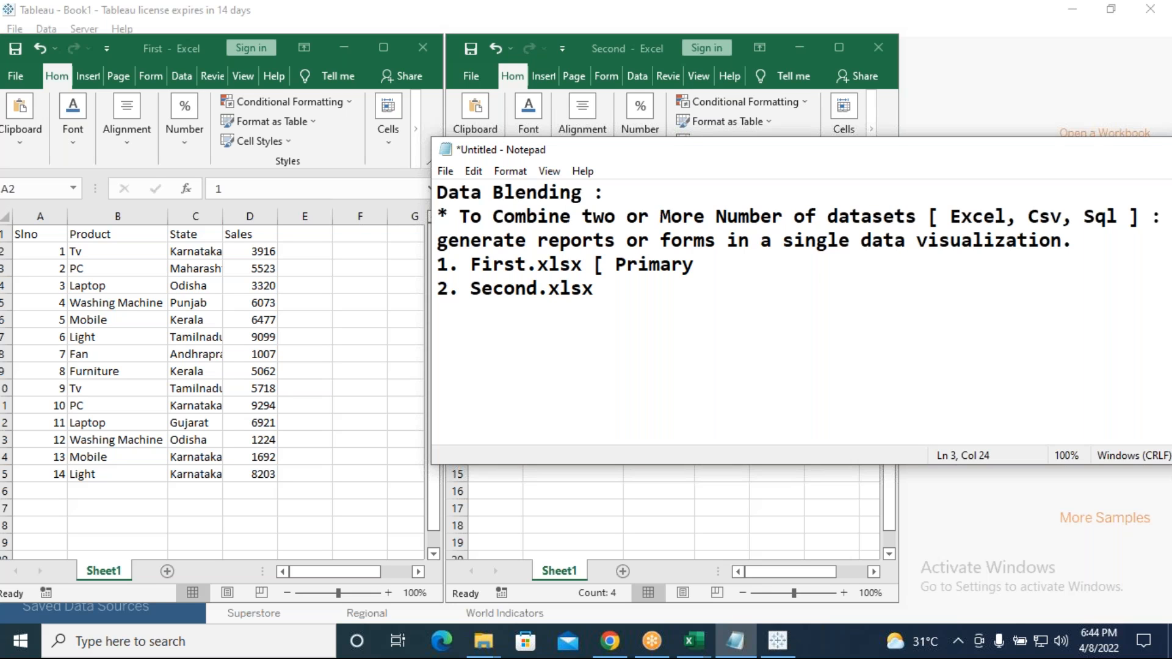
type(" Data set ]")
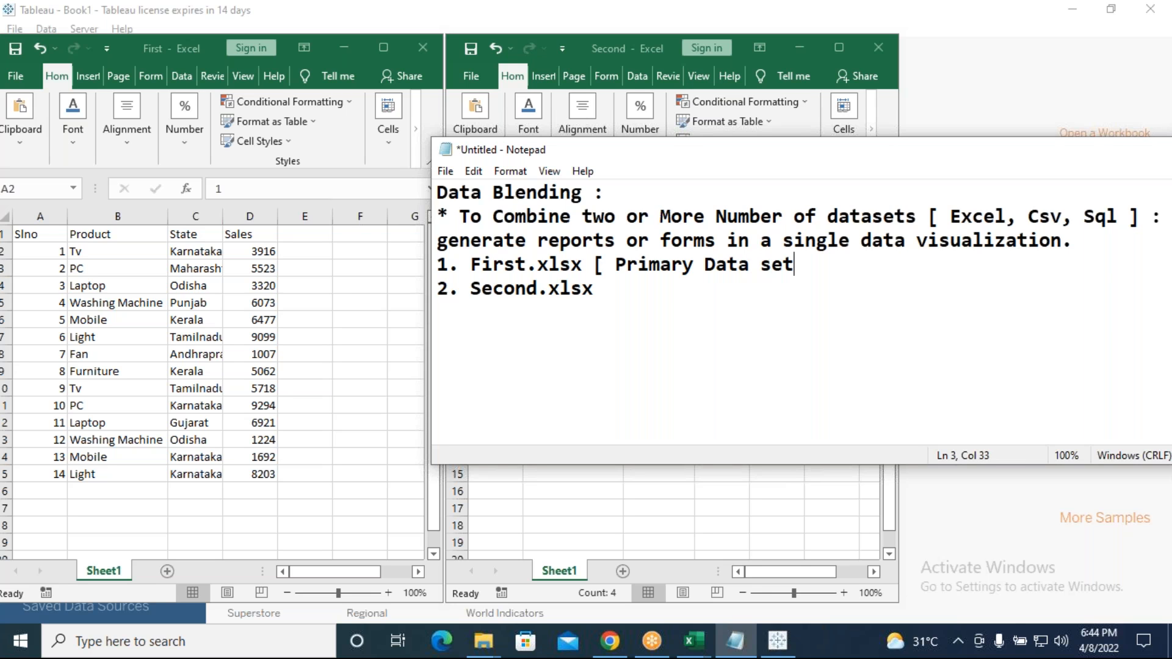
left_click(618, 299)
type("[ Secondary Data set ]")
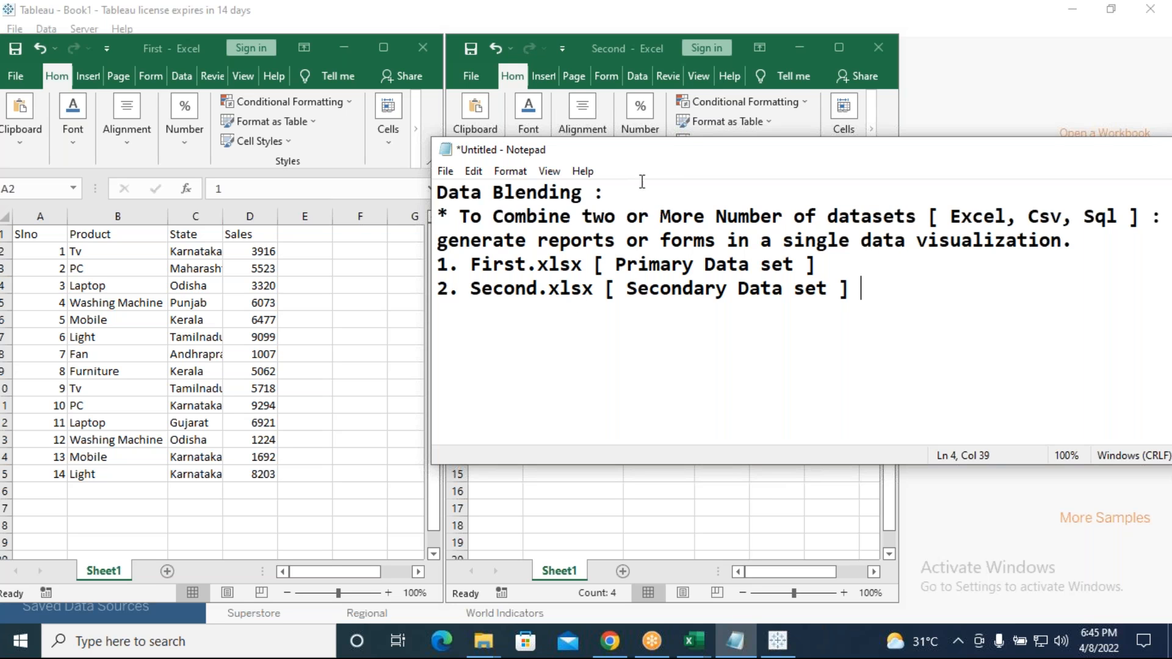
Move the Notepad window below the Second workbook's data and add a separator line of asterisks under the file list.
left_click_drag(640, 152, 496, 342)
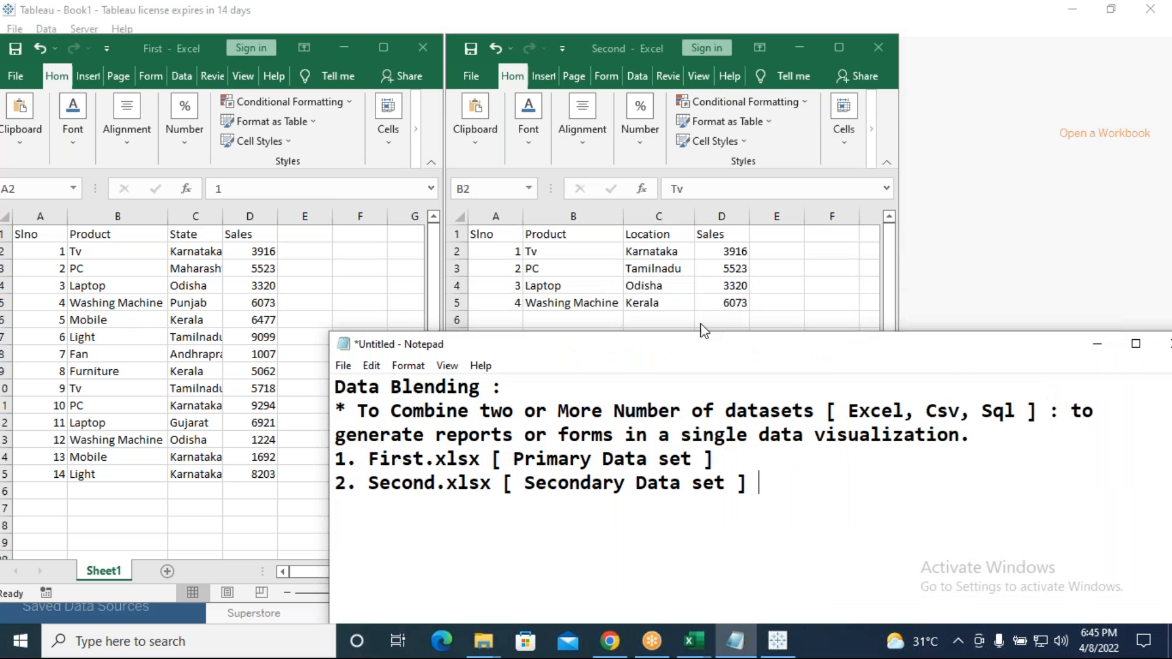
key("Return")
type("**************")
key("Return")
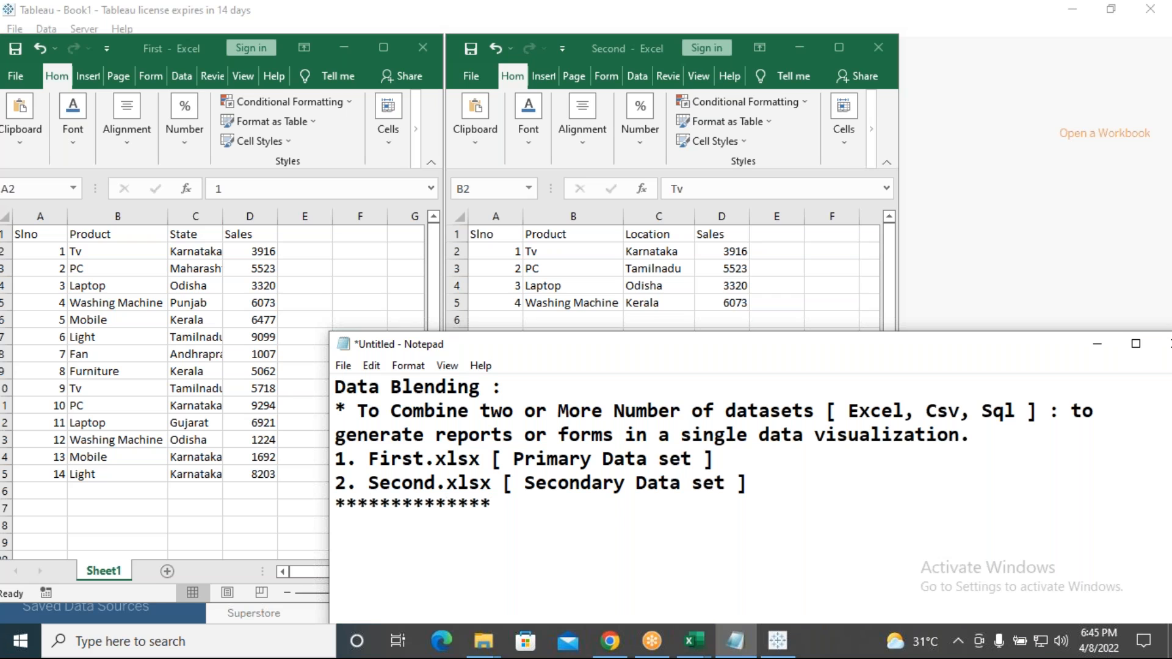
Write the first workbook's field list as "product,sate,sales [ first ]" below the asterisk line.
type("product,sate,sales")
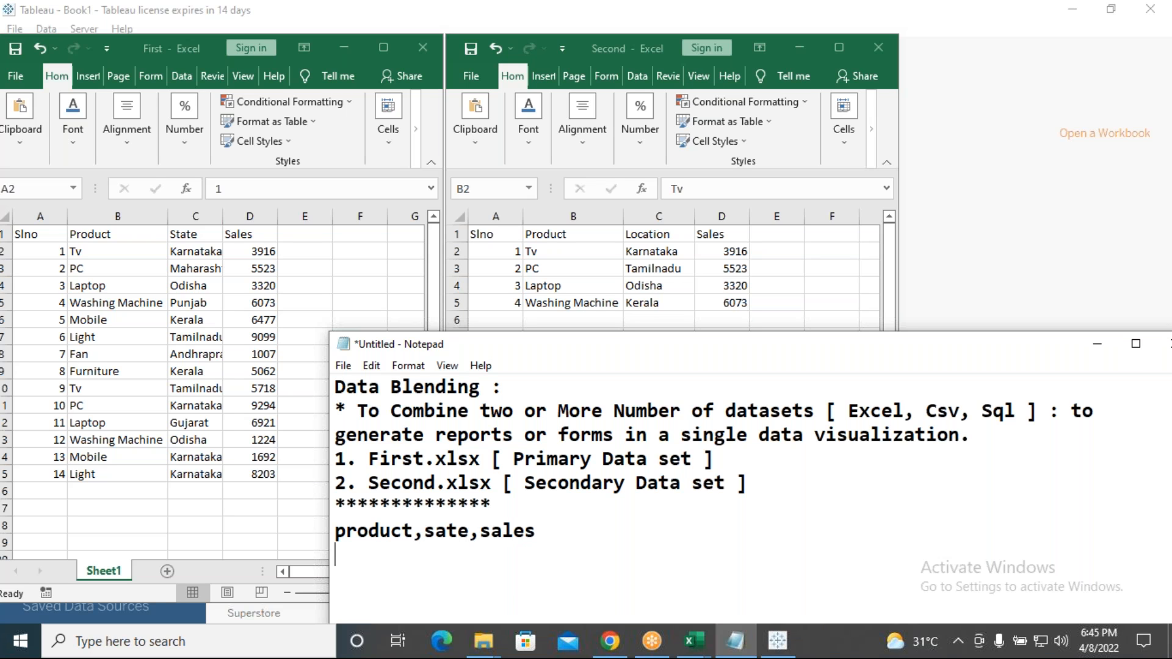
left_click(573, 534)
type("[ first")
type("]")
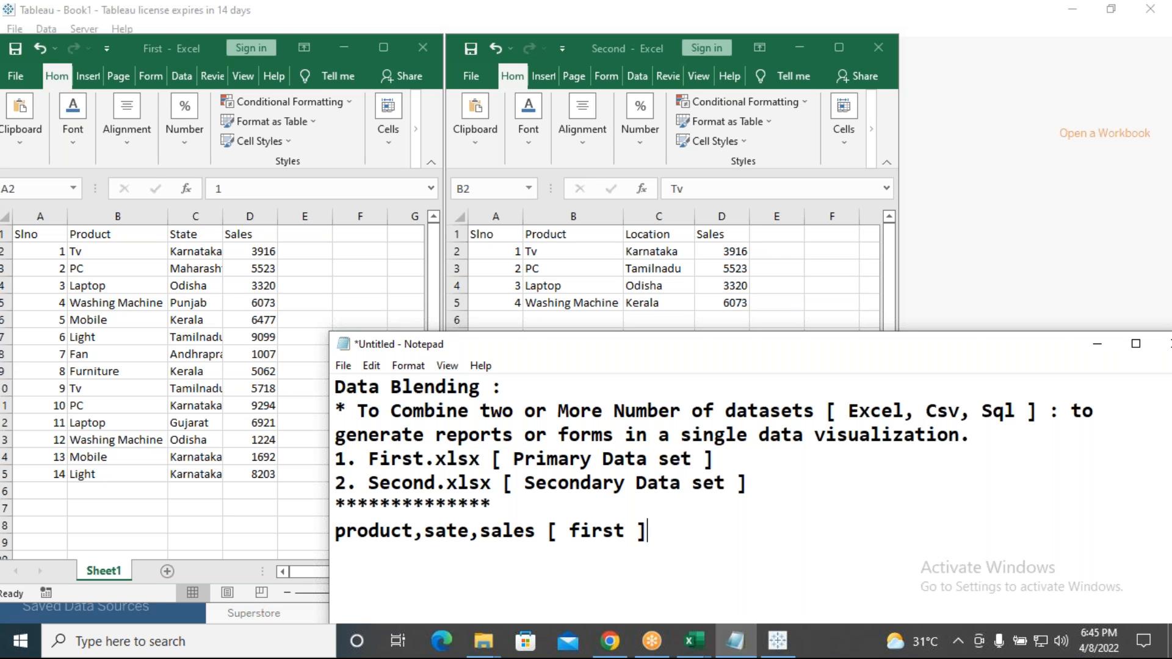
Start the second workbook's field list on a new line with "product,Location,".
key("Return")
type("product")
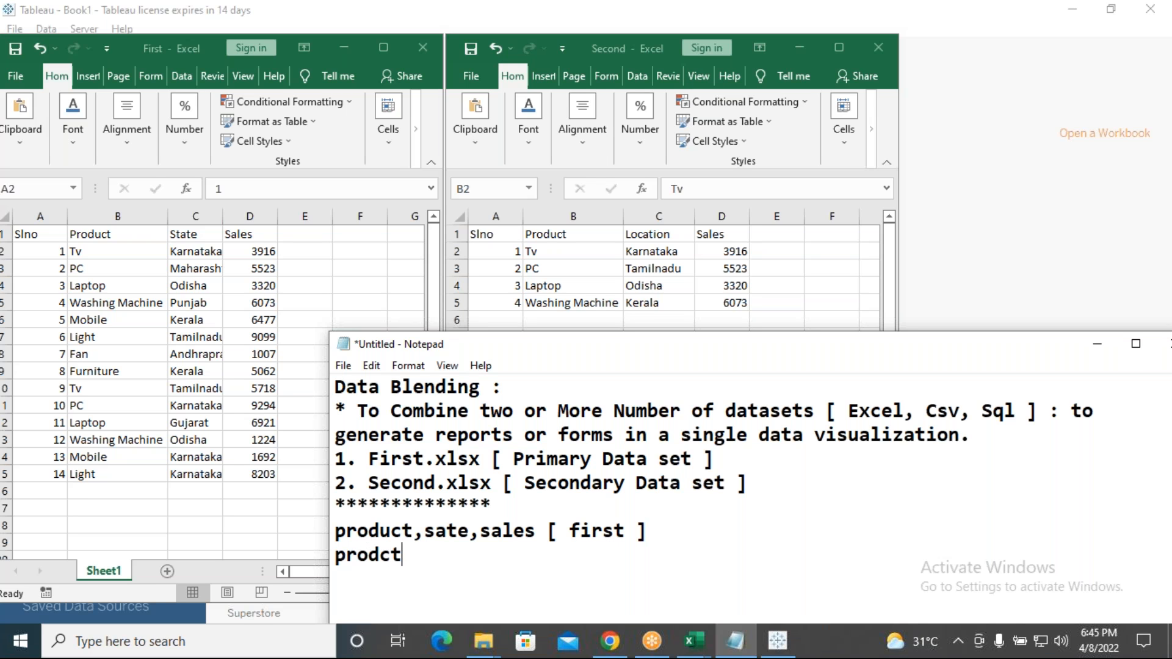
key("BackSpace")
key("BackSpace")
type("ct")
key("BackSpace")
key("BackSpace")
type("uct,Location,")
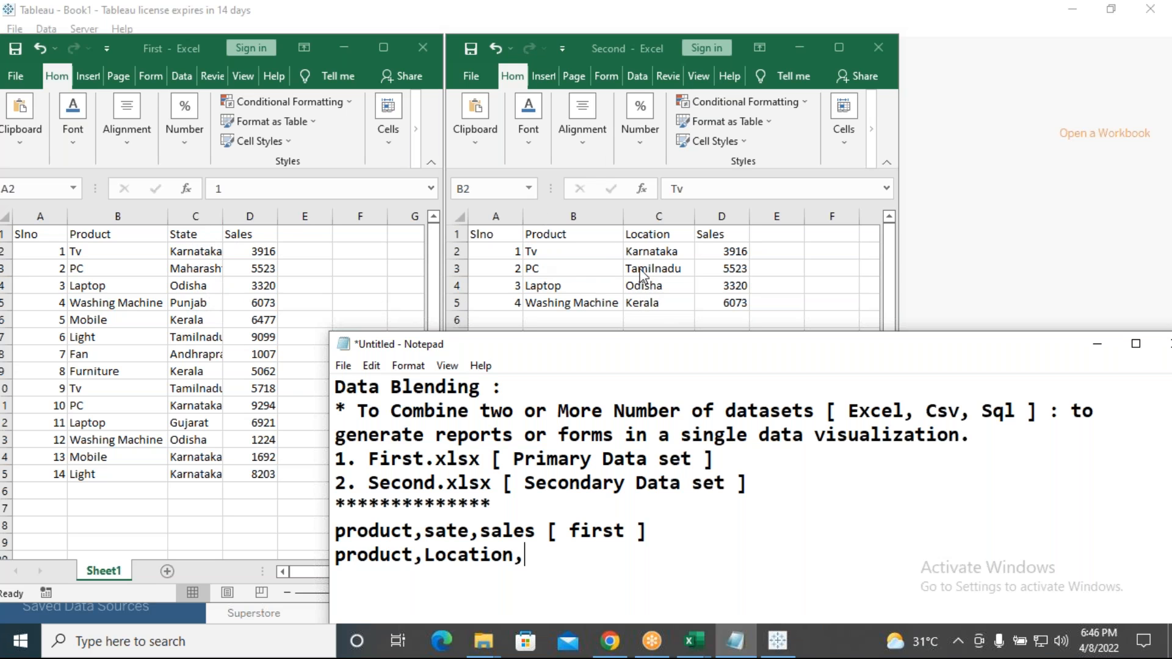
Correct the misspelled "sate" to "state" in the first workbook's field list.
left_click_drag(516, 391, 289, 388)
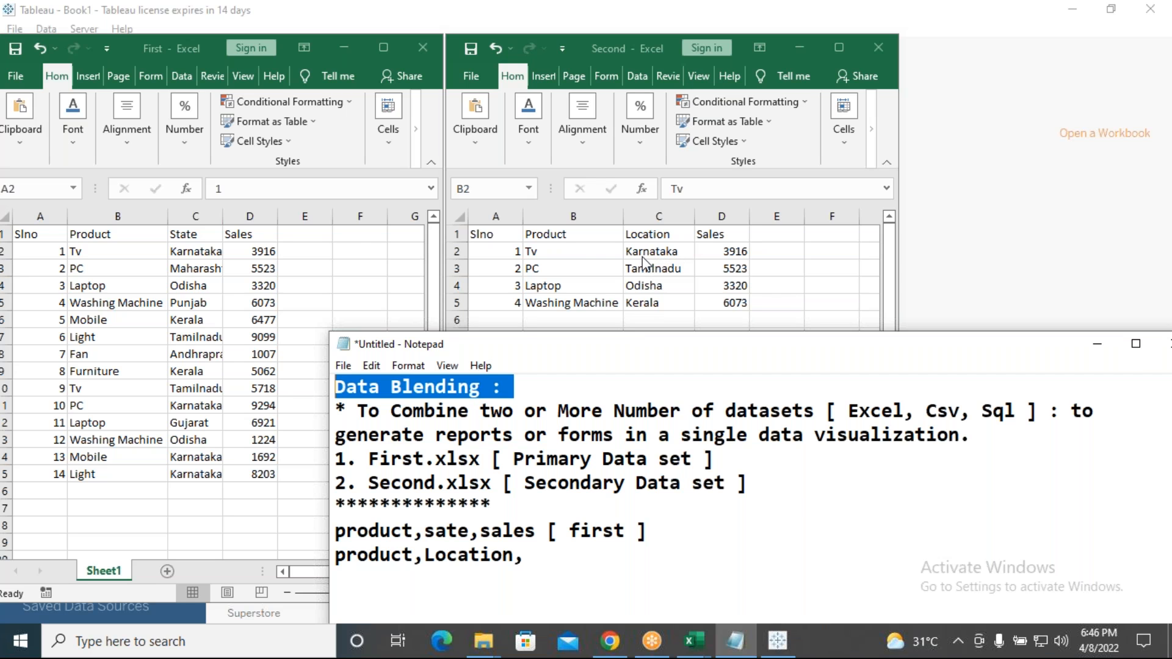
left_click_drag(471, 533, 445, 533)
left_click(436, 533)
type("t")
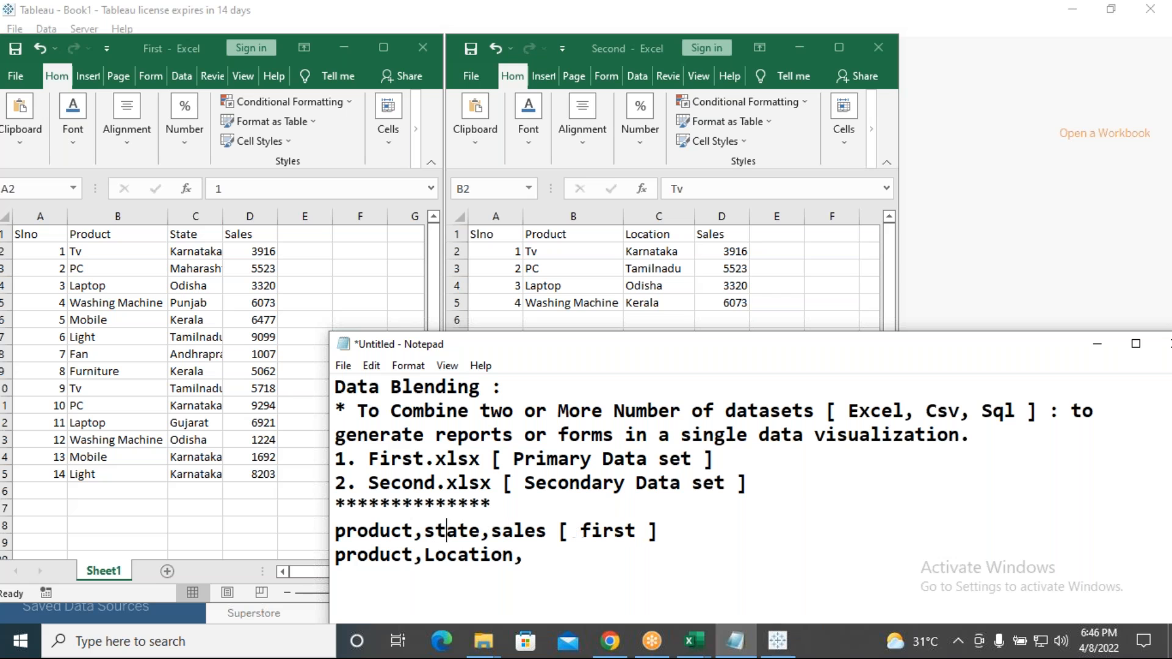
Complete the second field list by adding "sales [ Second ]" after "product,Location,".
left_click_drag(434, 533, 518, 556)
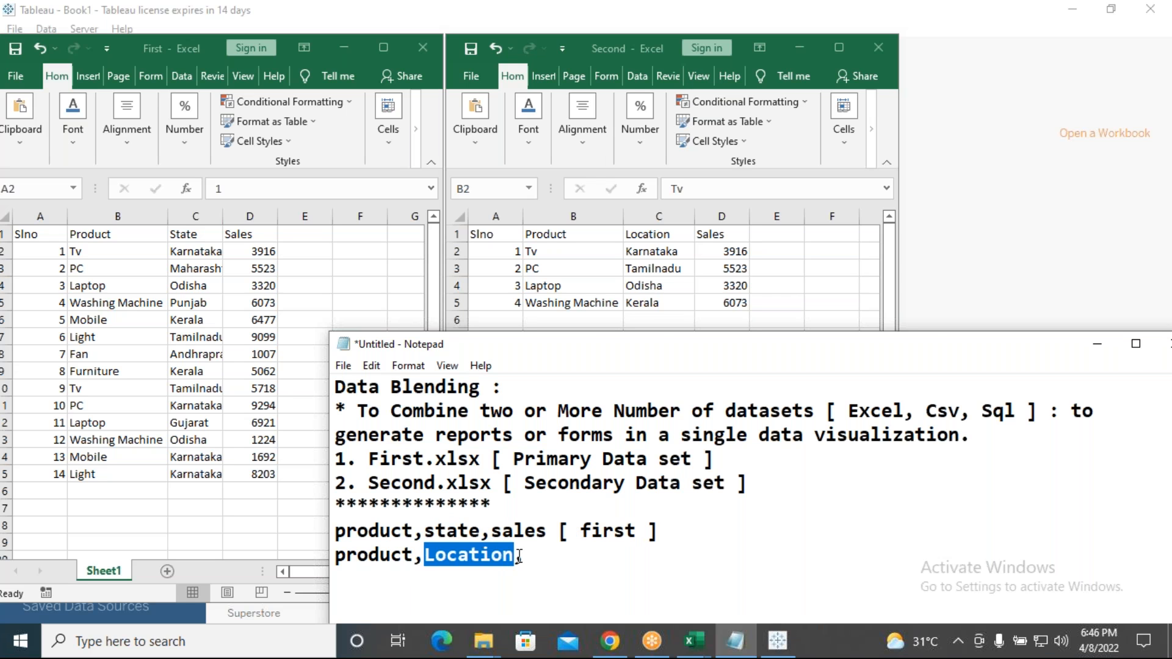
left_click_drag(425, 533, 515, 557)
left_click(472, 557)
left_click(582, 559)
type("sales [ ")
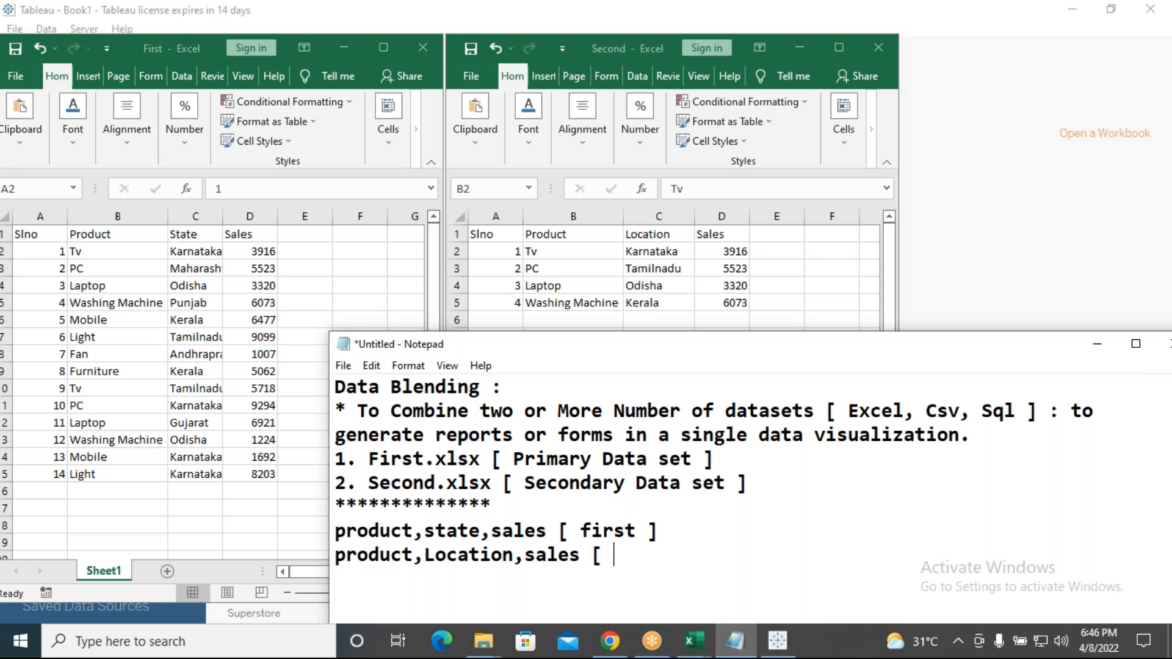
type("Second ]")
Add the line "[state,Location ] : Data Blending" below the two field lists.
key("Return")
type("[")
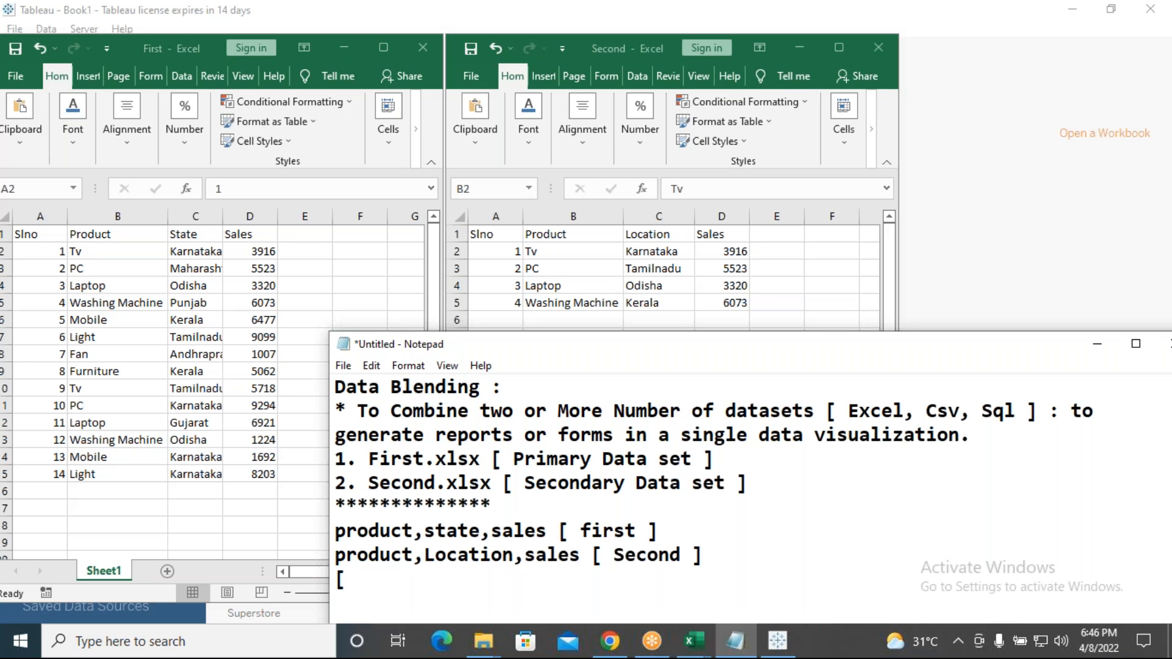
type("state,Location ] : Data Blending")
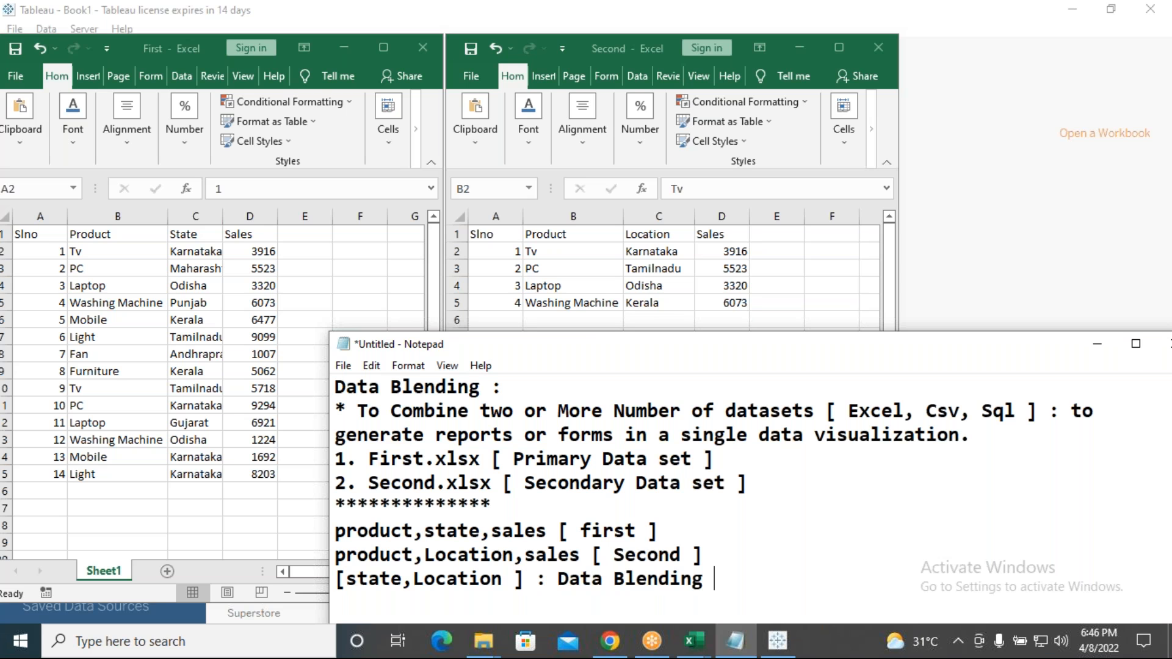
Move the Notepad window over the workbooks and highlight state, Location and Data Blending in the notes.
left_click_drag(641, 344, 395, 161)
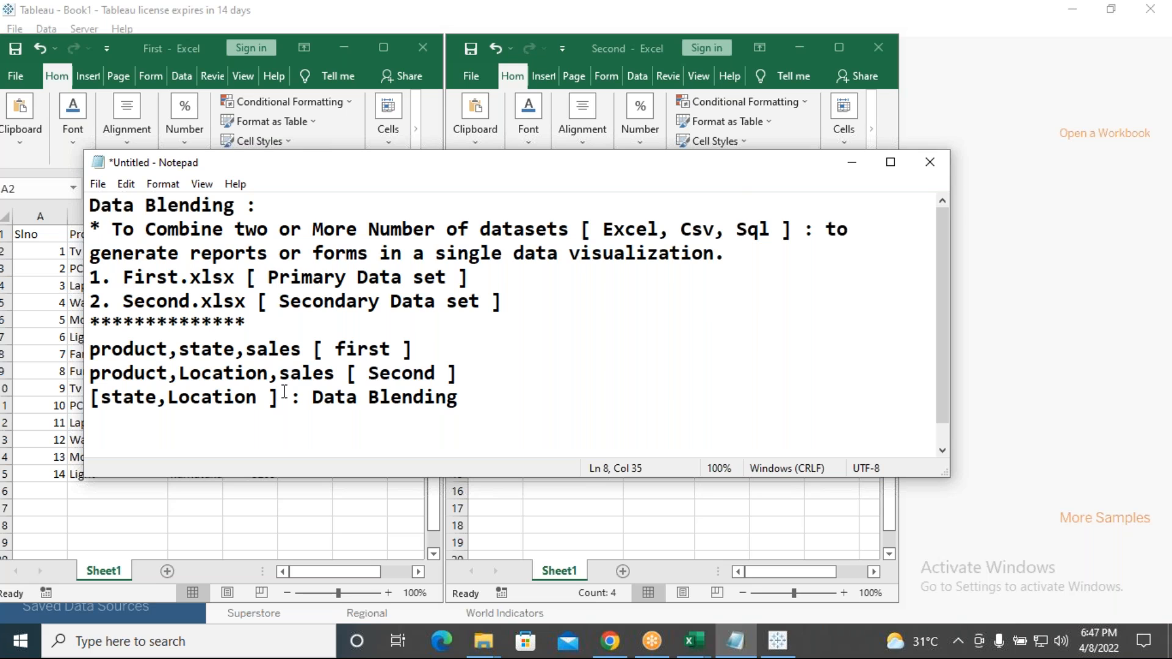
left_click_drag(183, 352, 236, 350)
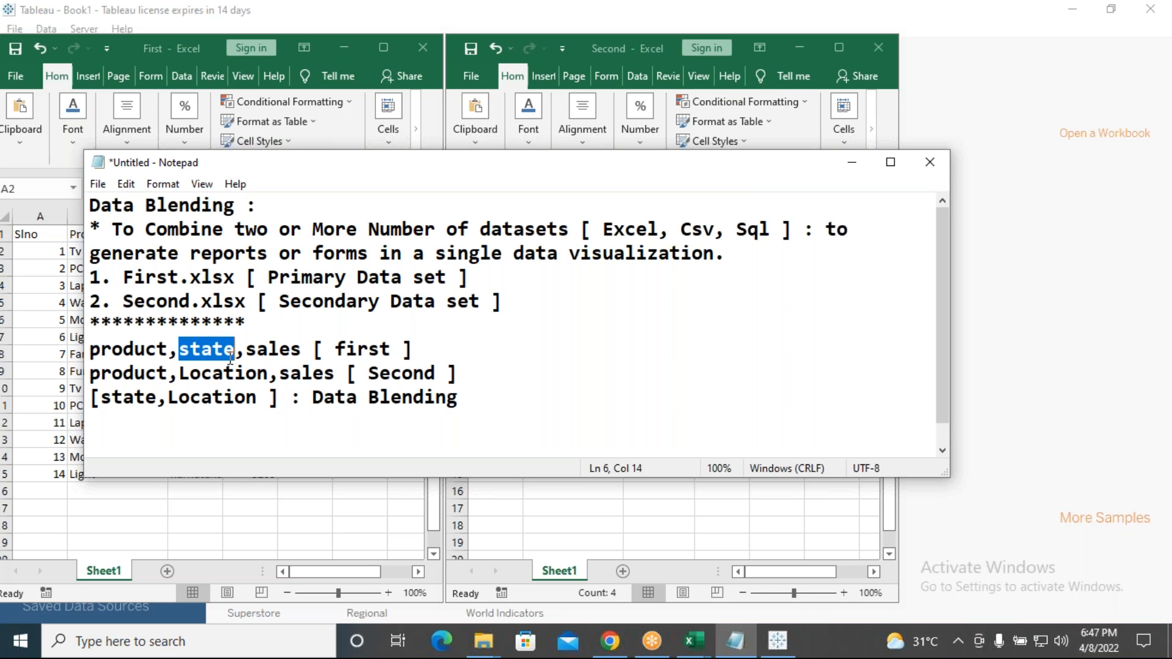
left_click_drag(181, 375, 269, 373)
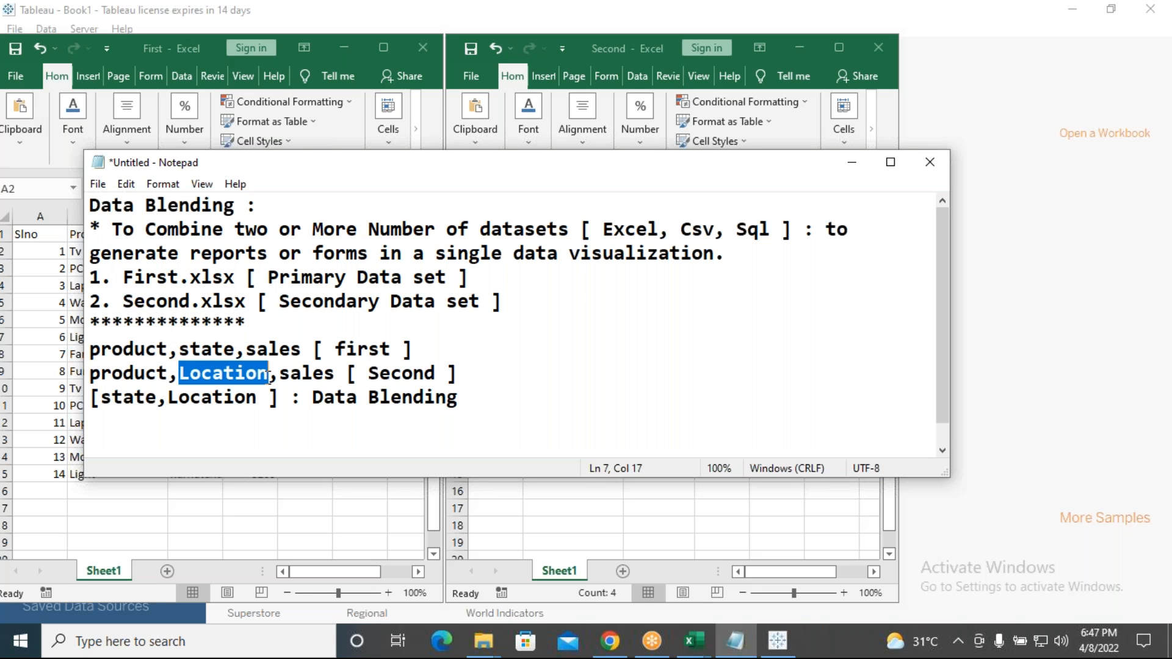
left_click_drag(179, 350, 269, 374)
left_click(183, 376)
left_click_drag(467, 397, 300, 397)
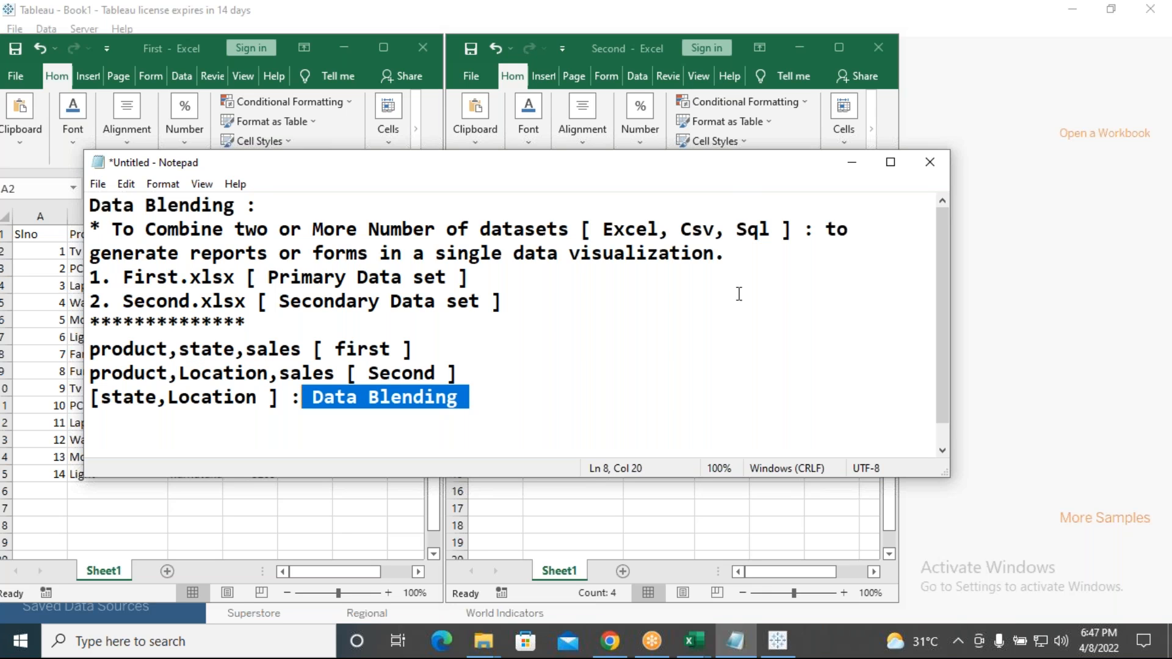
Minimize the Notepad note and the First and Second workbooks to bring up Tableau's start page.
left_click(826, 27)
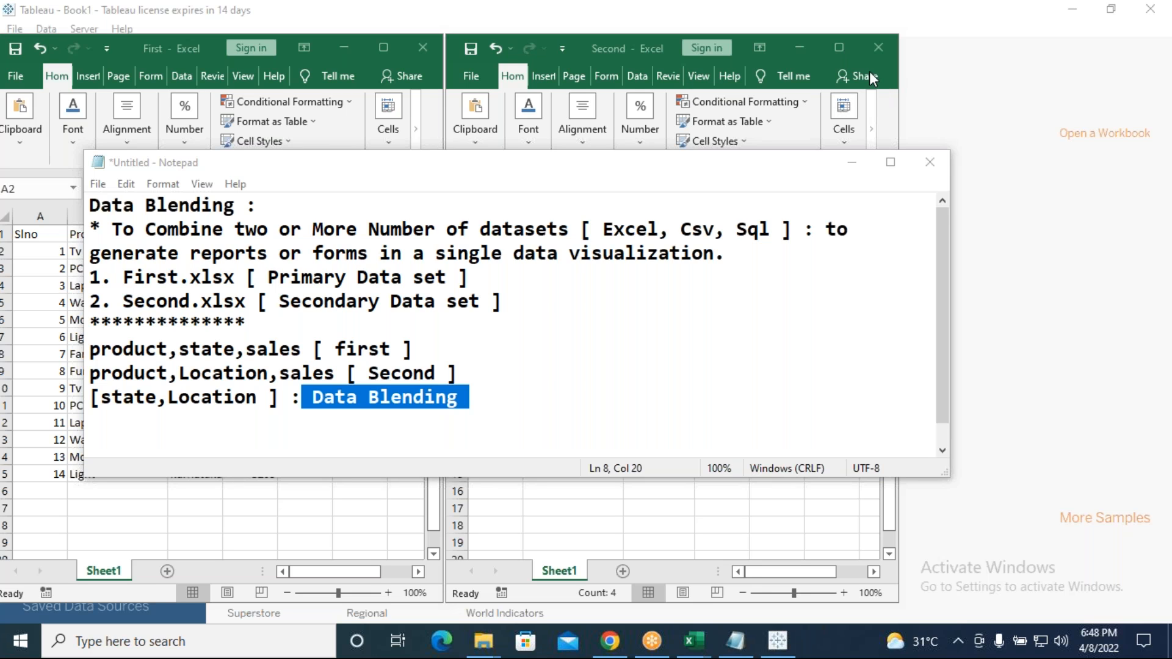
left_click(581, 345)
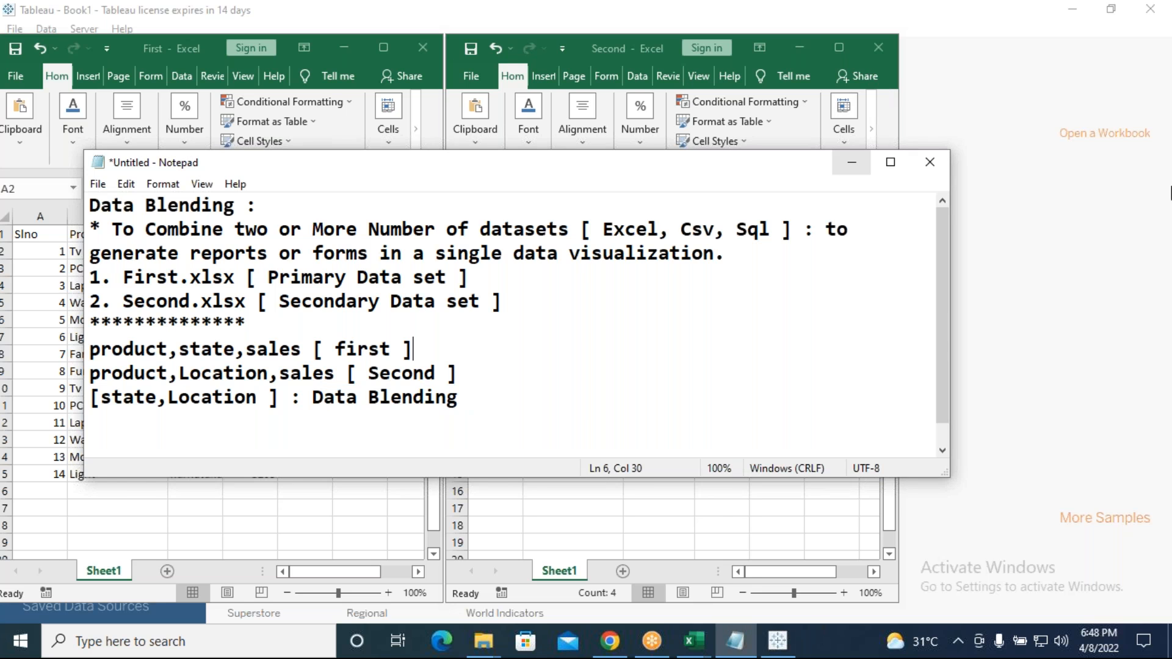
left_click(853, 164)
left_click(344, 47)
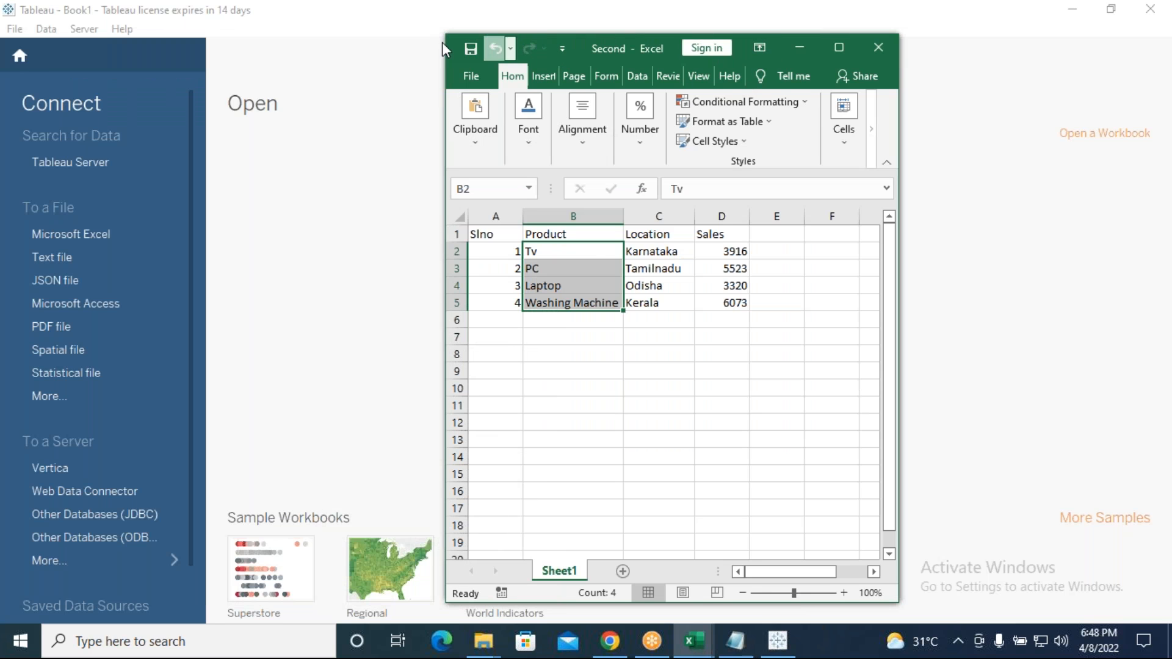
left_click(760, 47)
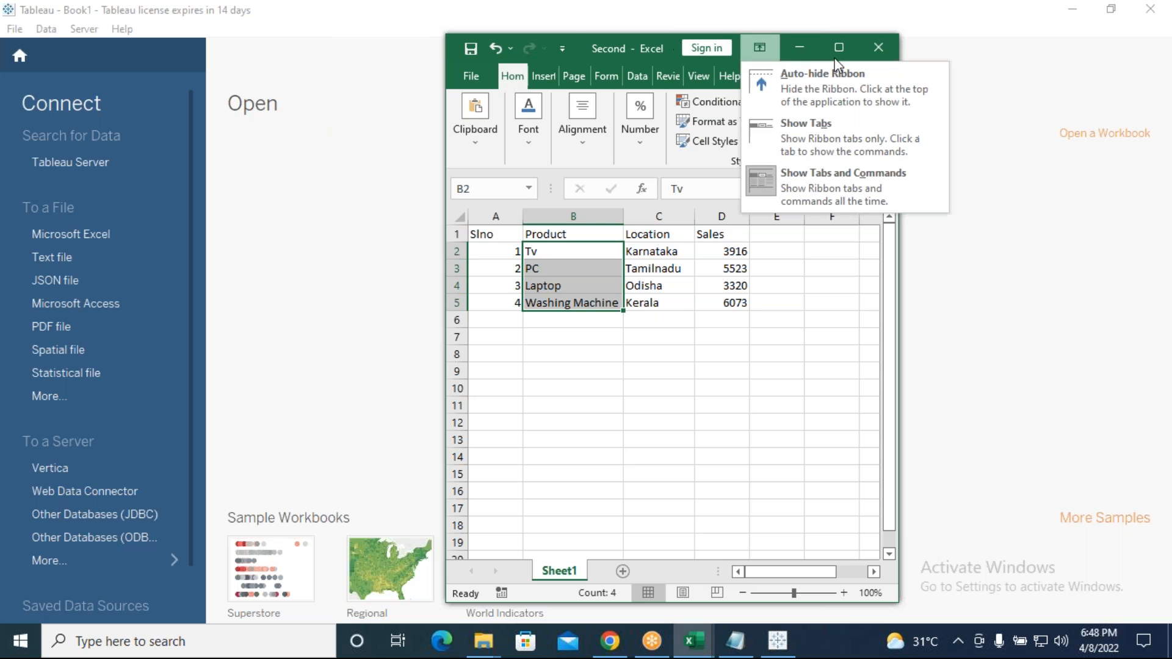
left_click(575, 34)
left_click_drag(575, 34, 575, 91)
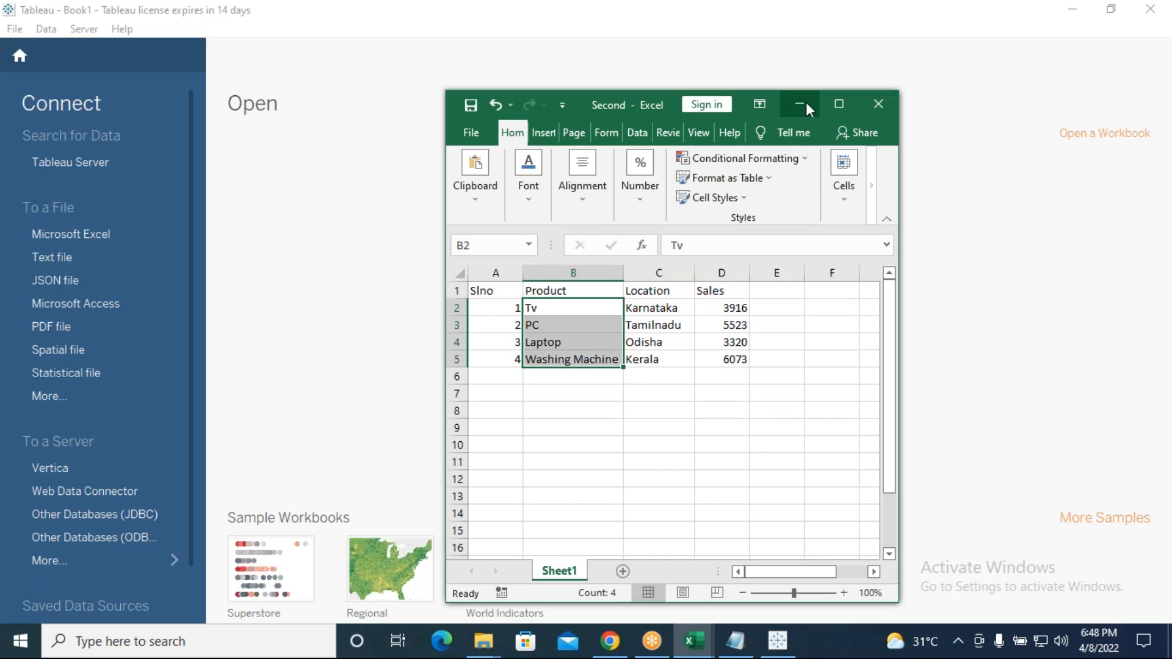
left_click(799, 104)
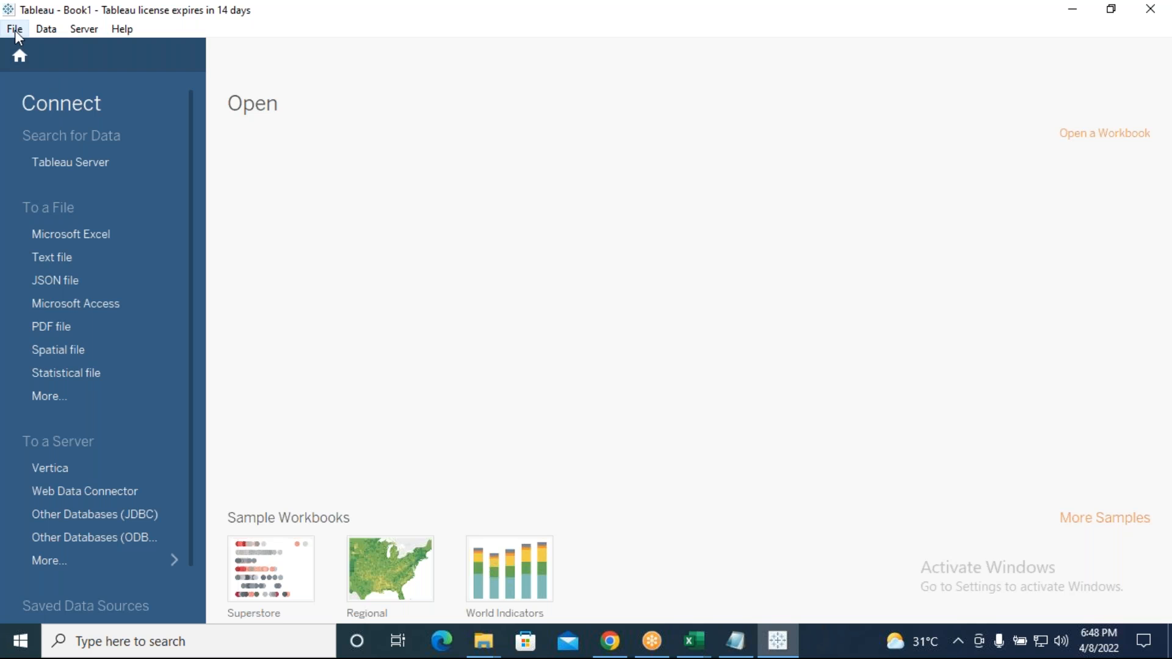
Connect to the First Excel workbook in the Desktop's Dataset folder and open the Sheet 1 worksheet.
left_click(91, 241)
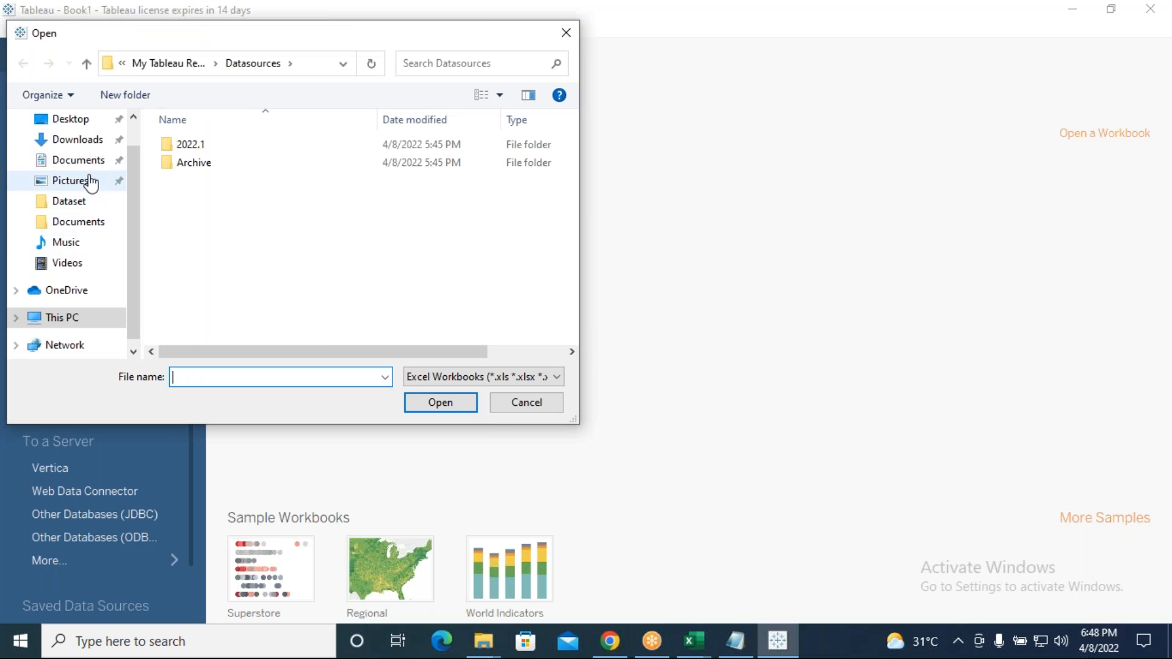
left_click(86, 120)
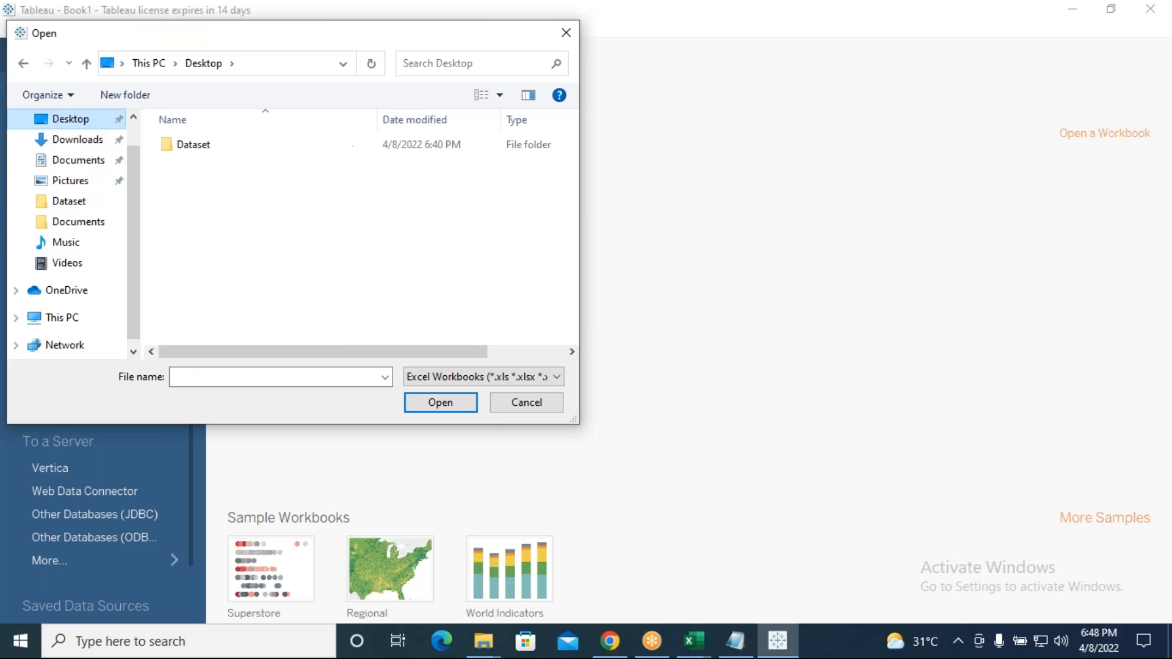
left_click(174, 148)
key("Return")
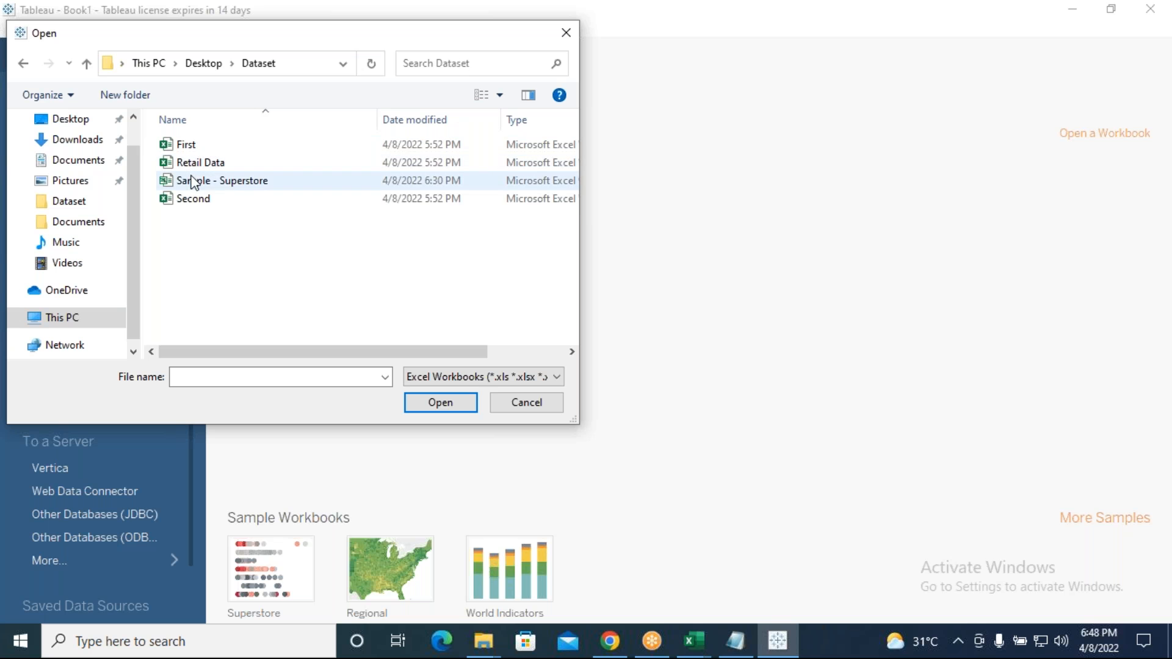
left_click(185, 149)
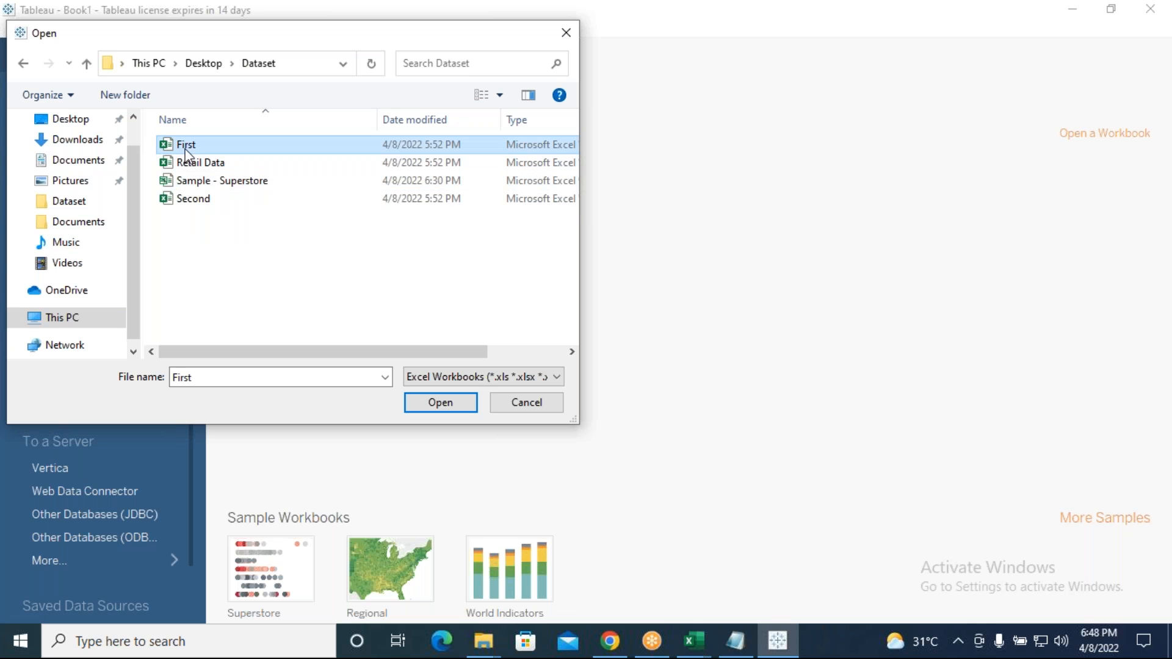
left_click(440, 403)
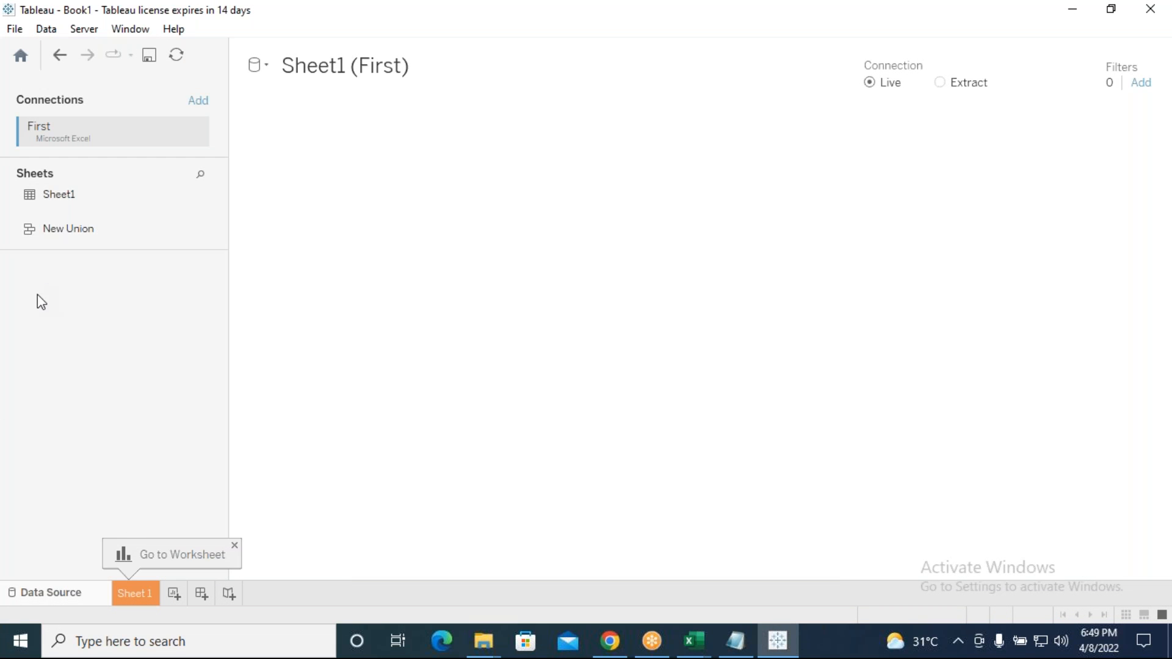
left_click(137, 594)
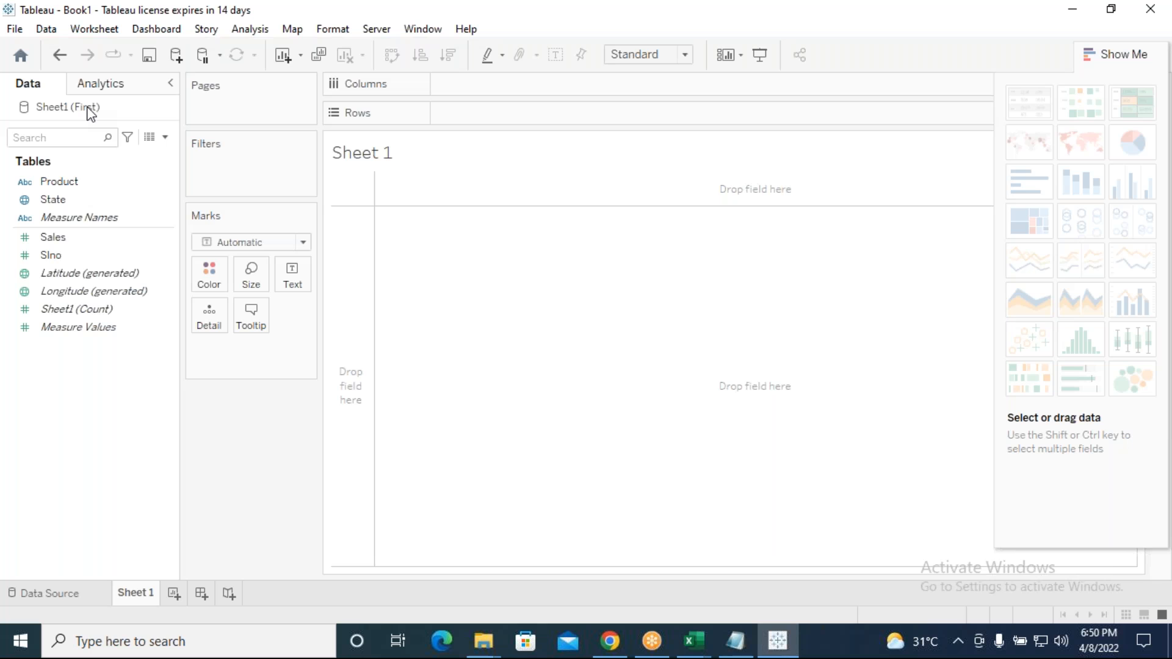
Add the Second Excel workbook from the Dataset folder as a new data source and return to Sheet 1.
left_click(54, 32)
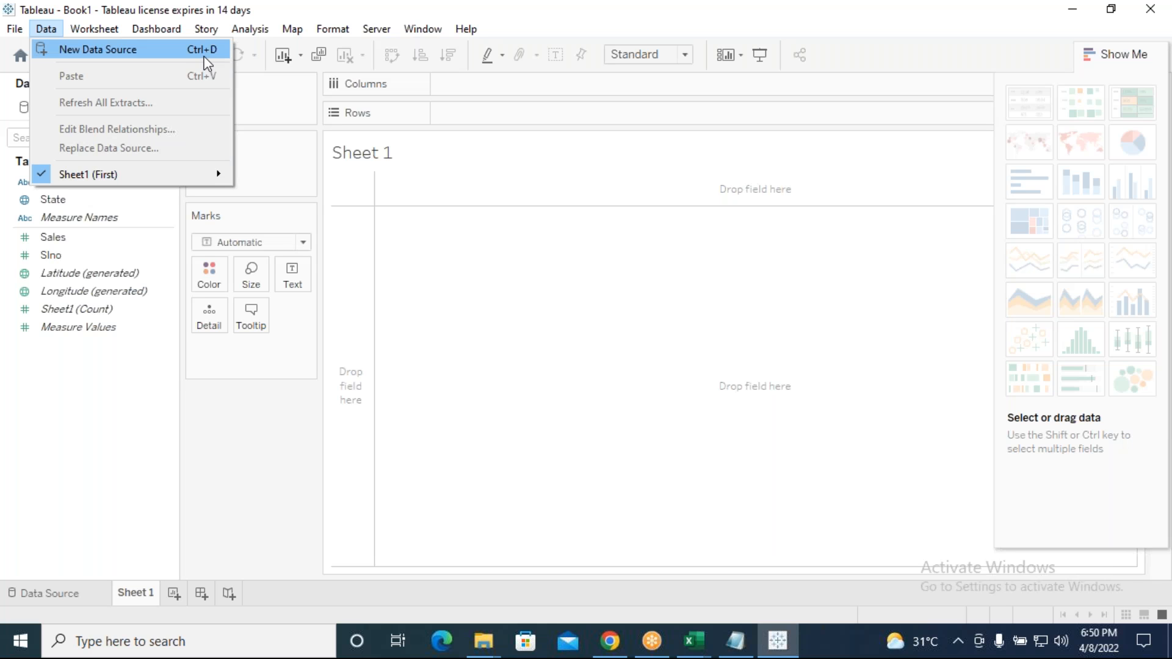
left_click(81, 53)
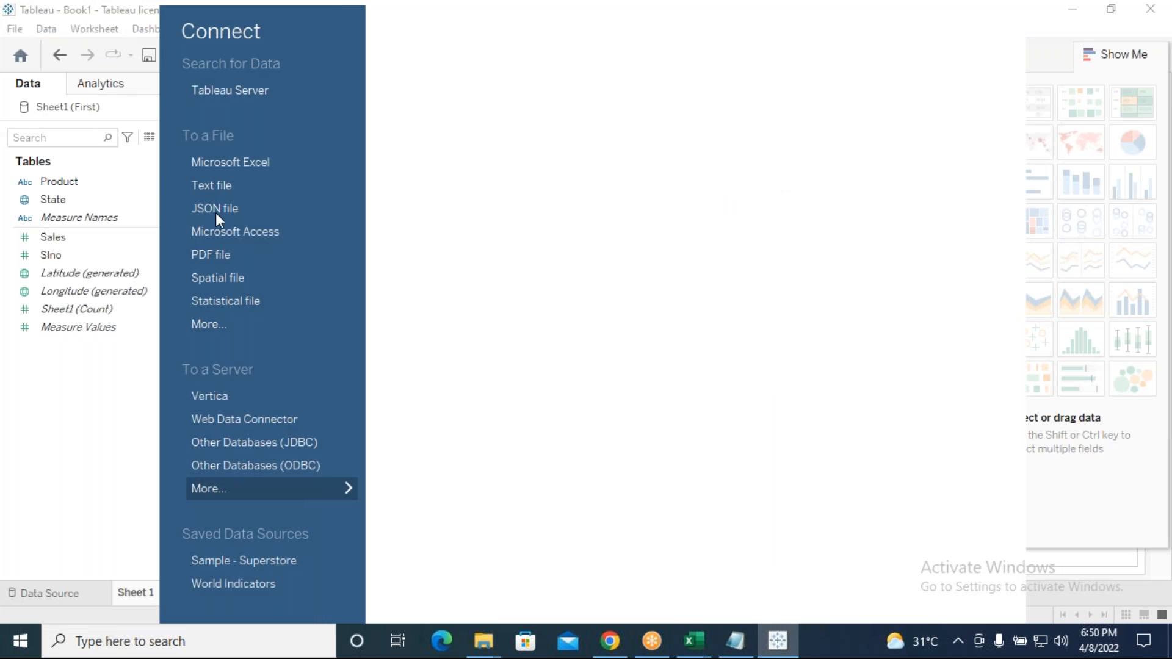
left_click(247, 171)
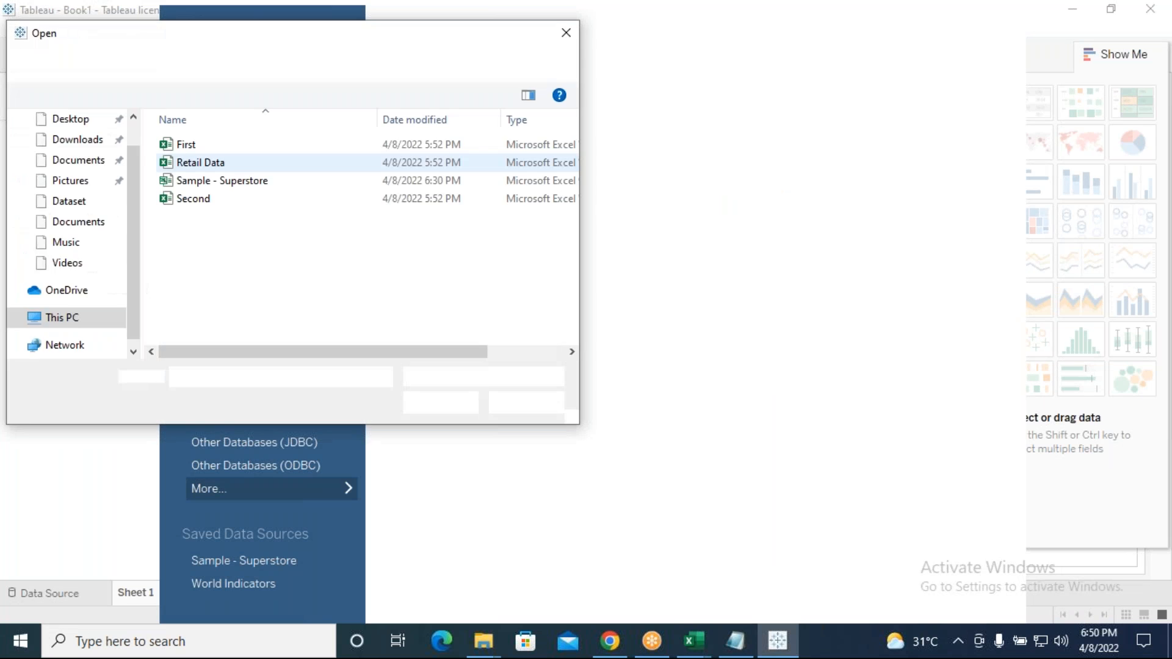
left_click(199, 198)
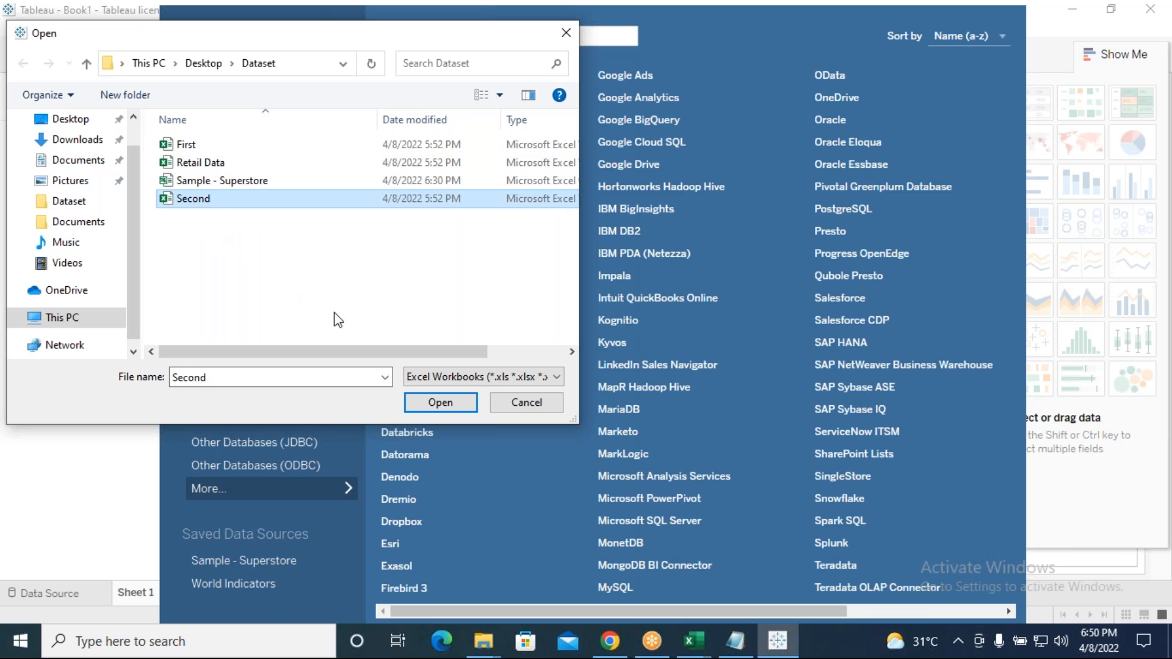
left_click(441, 404)
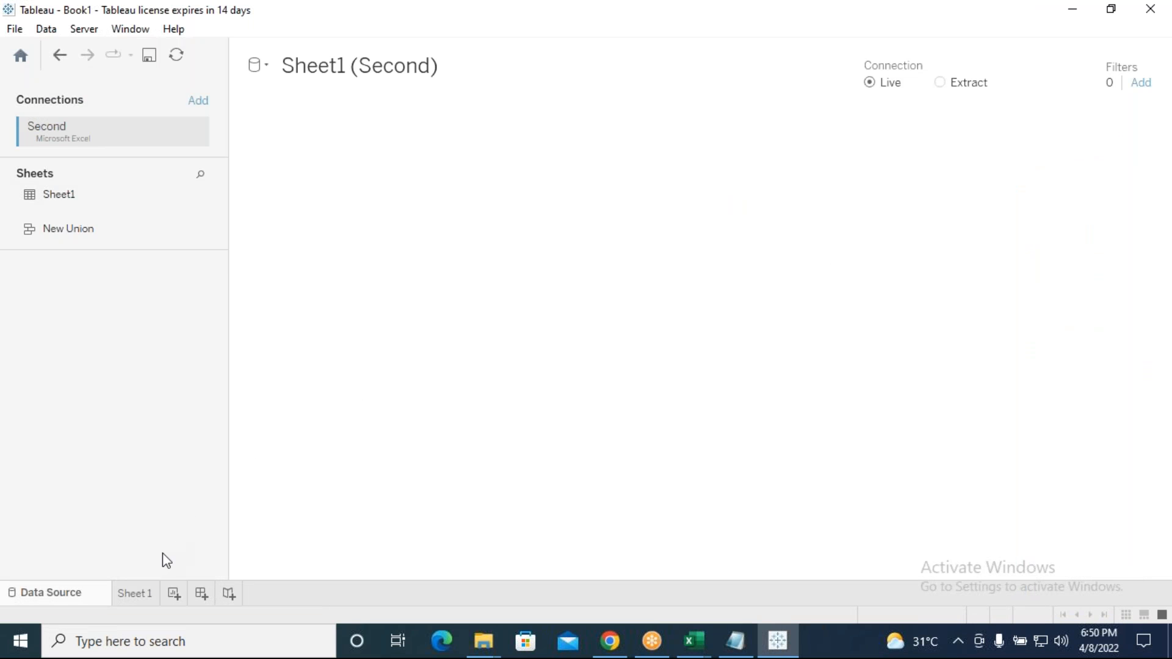
left_click(140, 596)
Compare the fields of the Sheet1 (First) and Sheet1 (Second) data sources, including First's Product and State.
left_click(137, 273)
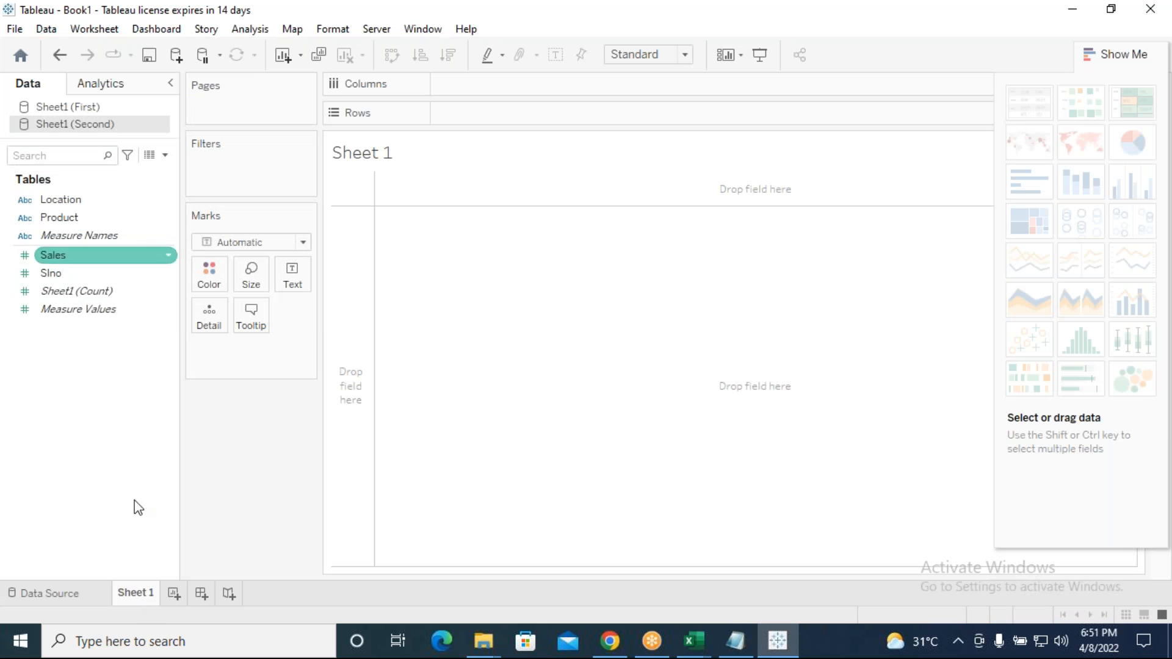
left_click(61, 108)
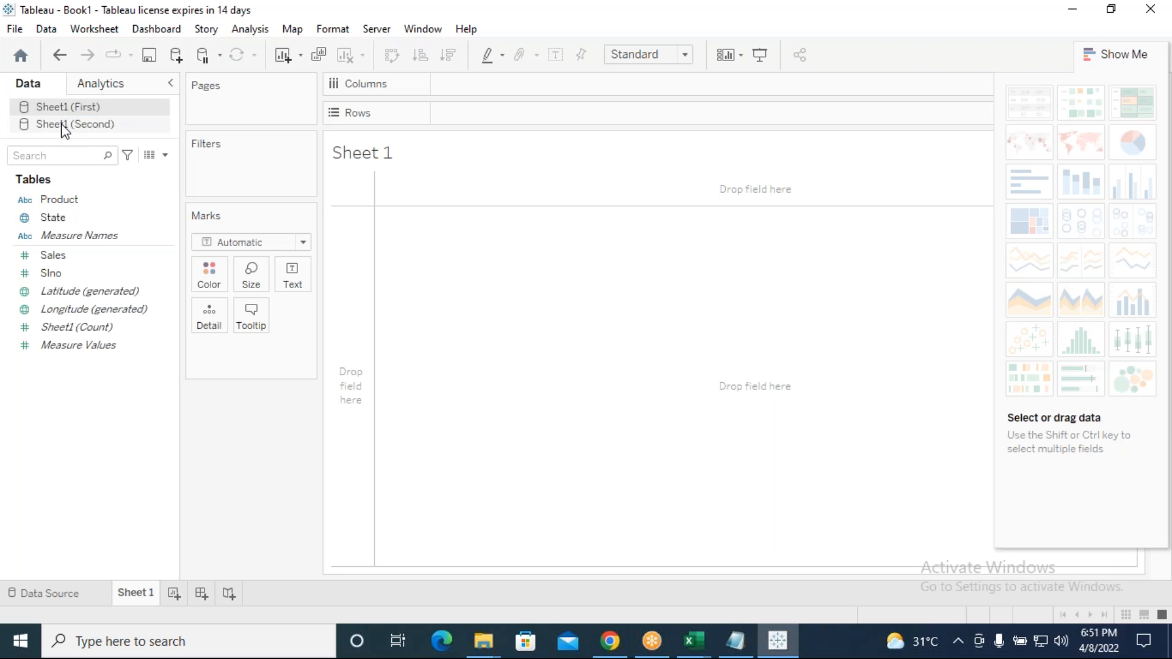
left_click(63, 126)
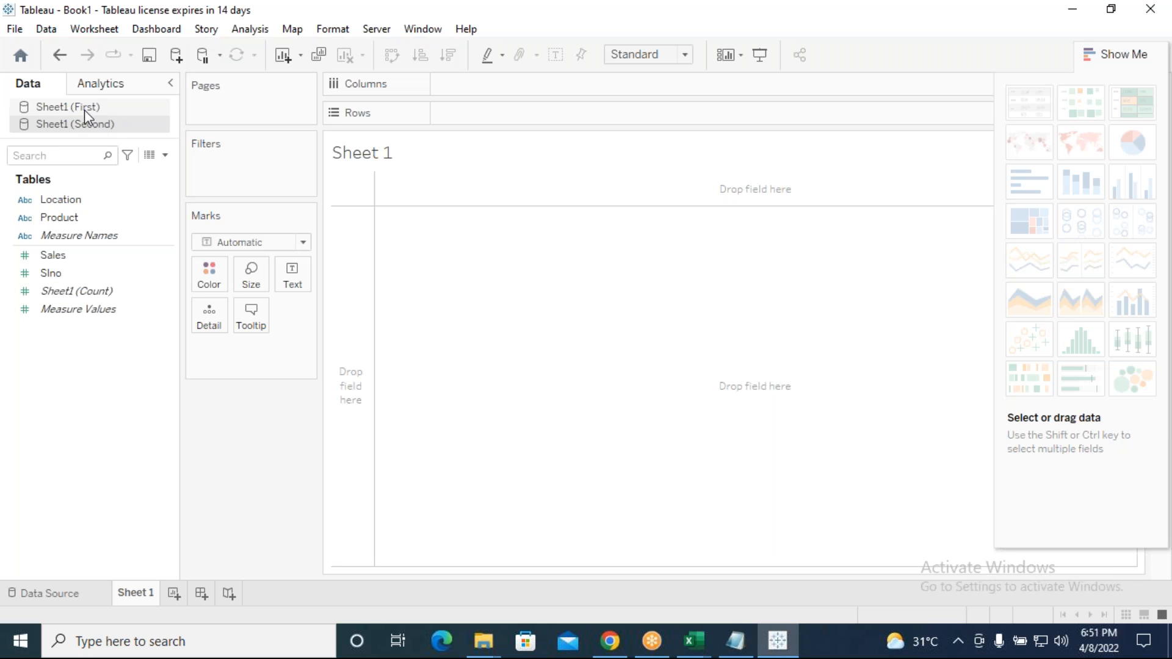
left_click(85, 110)
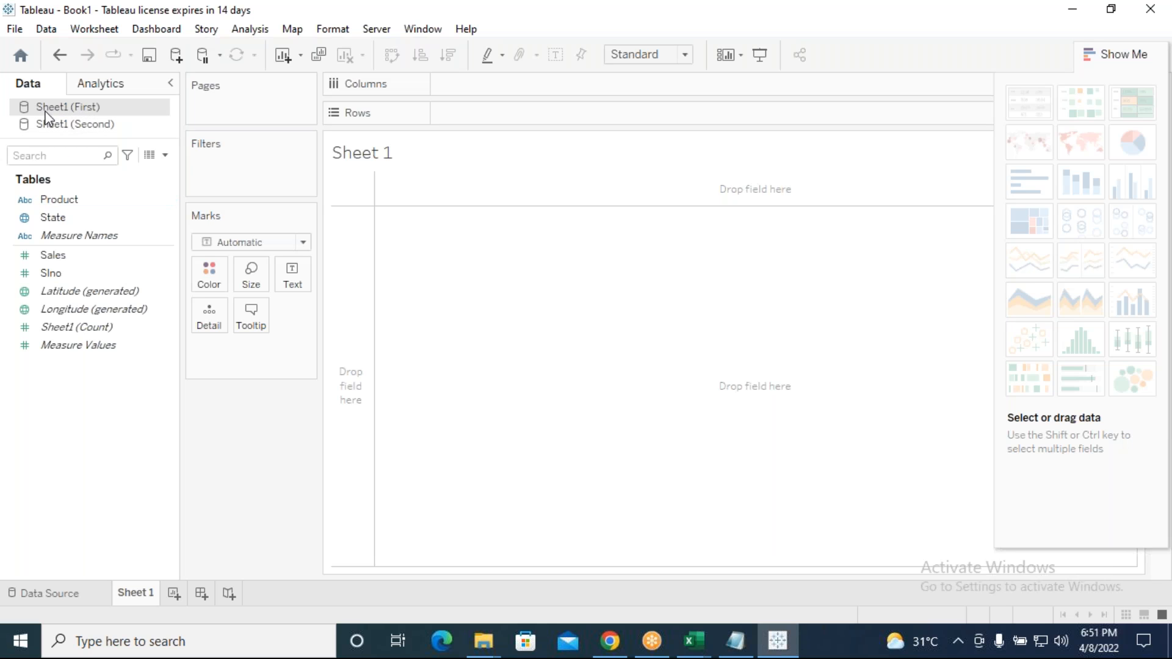
left_click(66, 201)
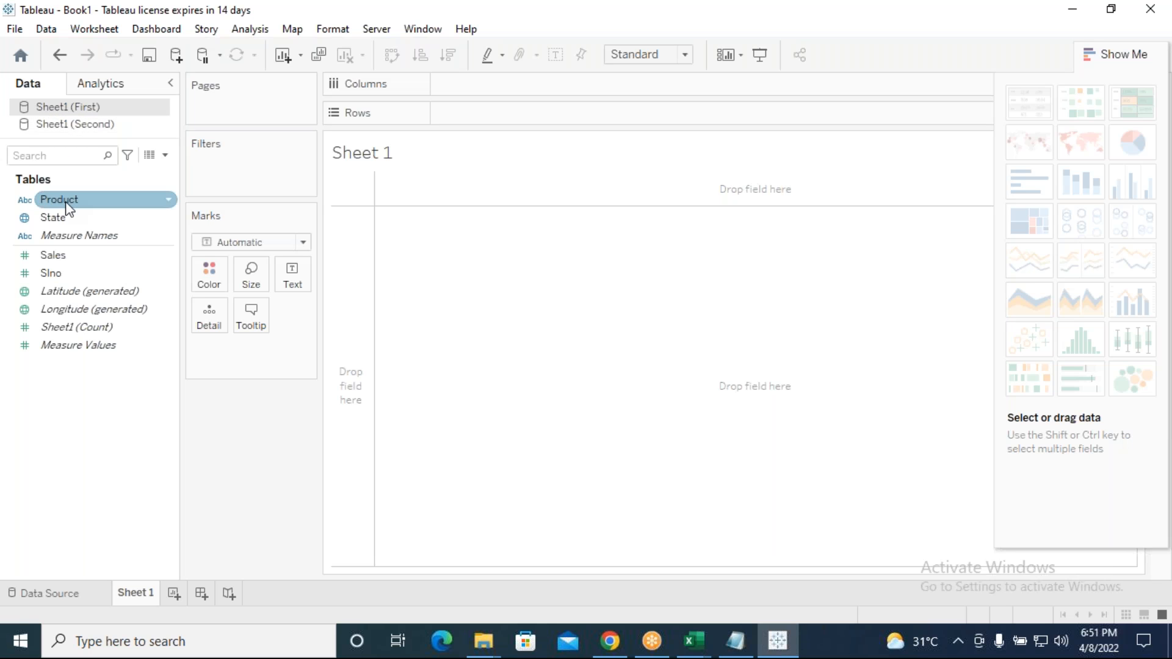
left_click(61, 218)
left_click(61, 235)
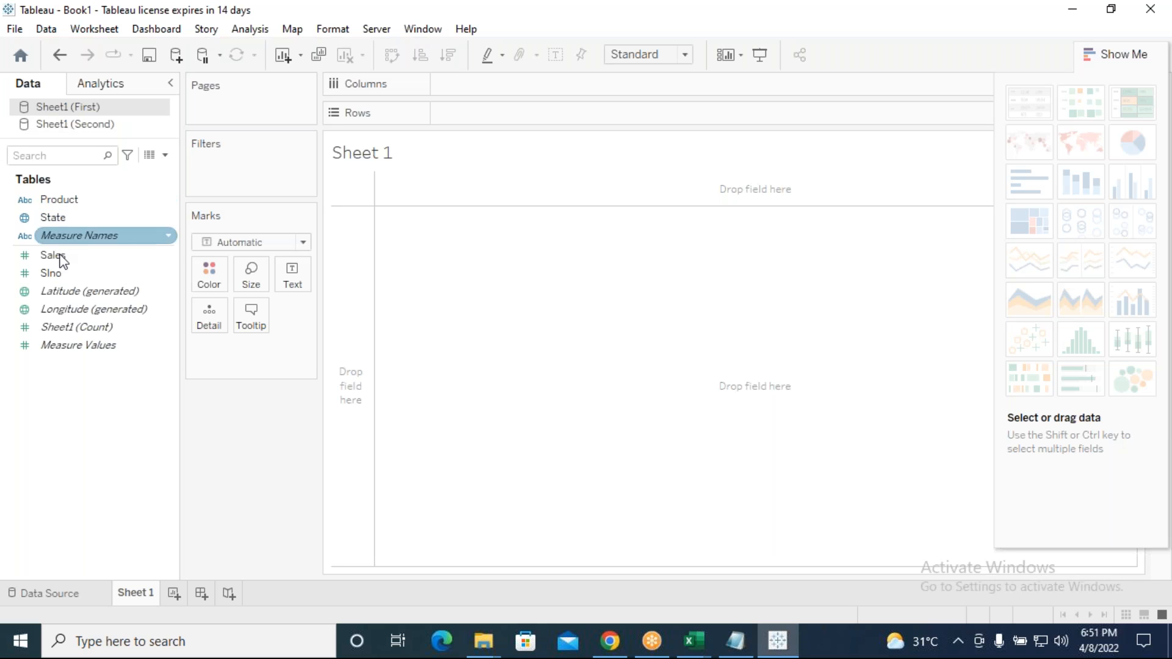
Compare First's Sales field with the Location, Product and Sales fields of the Sheet1 (Second) data source.
left_click(61, 256)
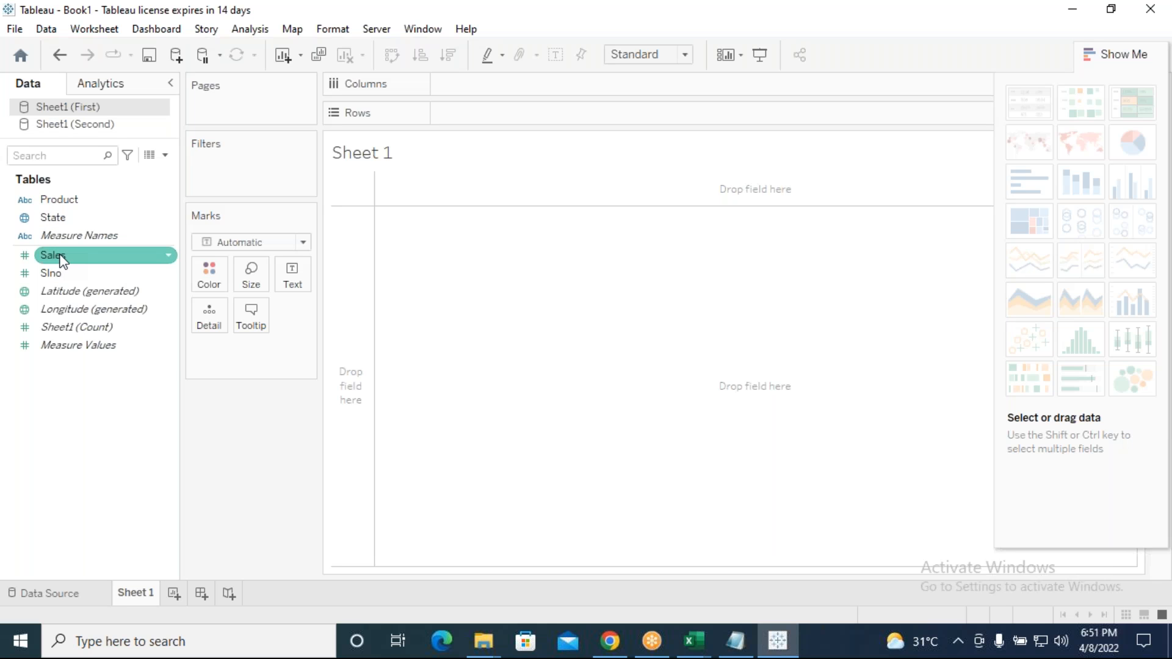
left_click(78, 126)
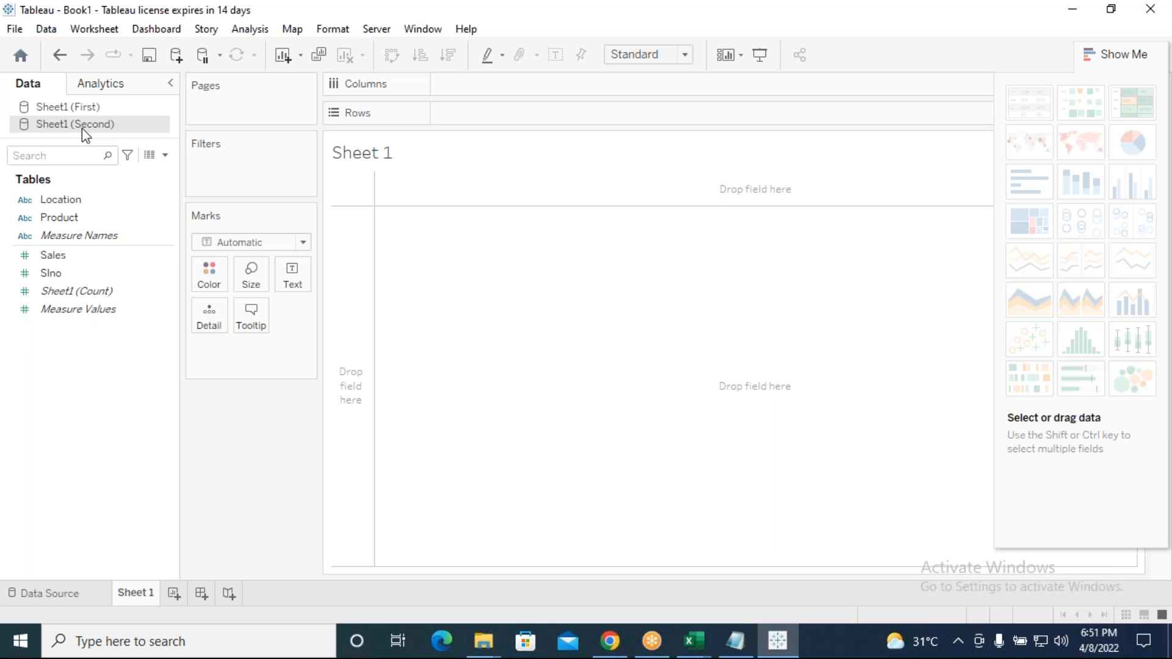
left_click(61, 202)
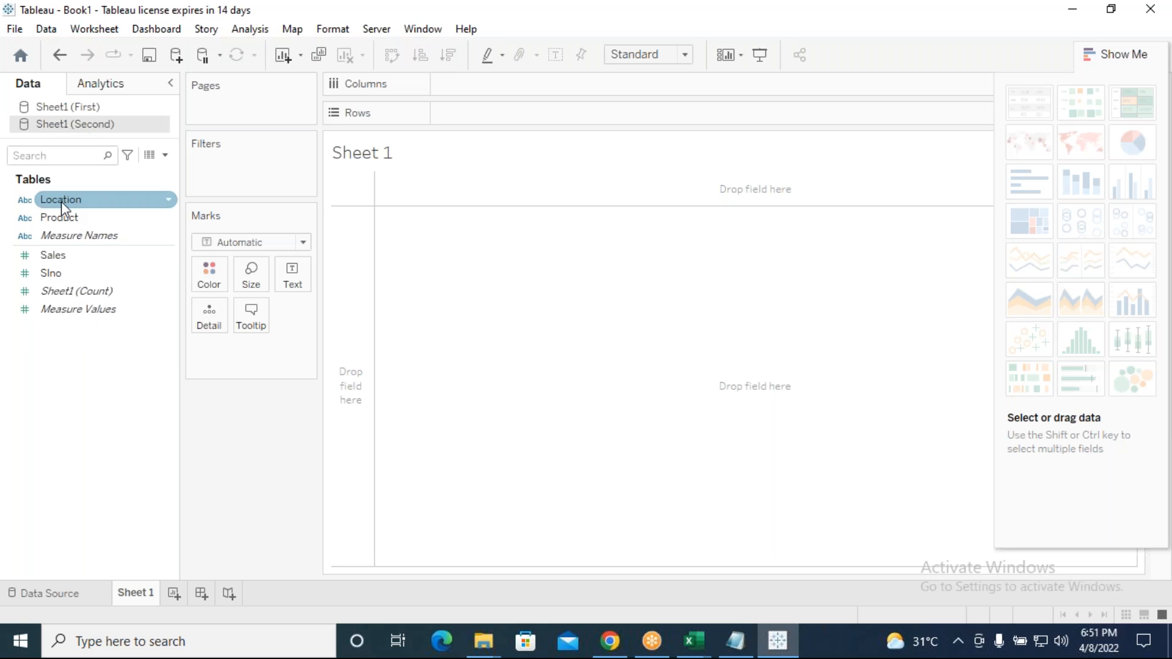
left_click(63, 217)
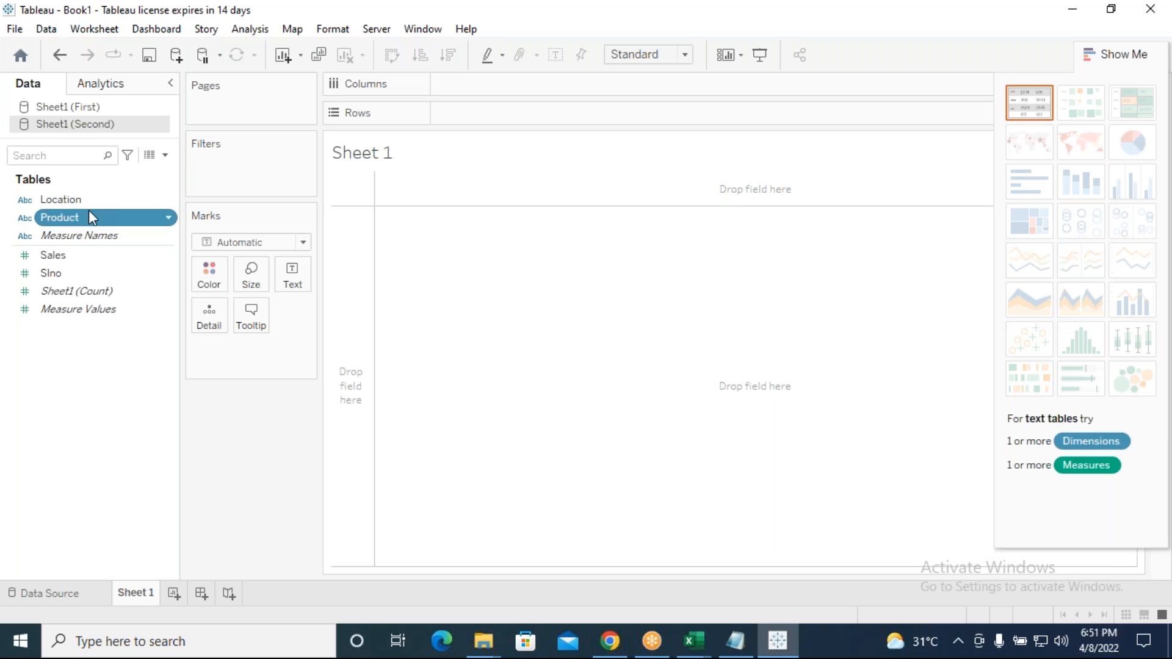
left_click(46, 256)
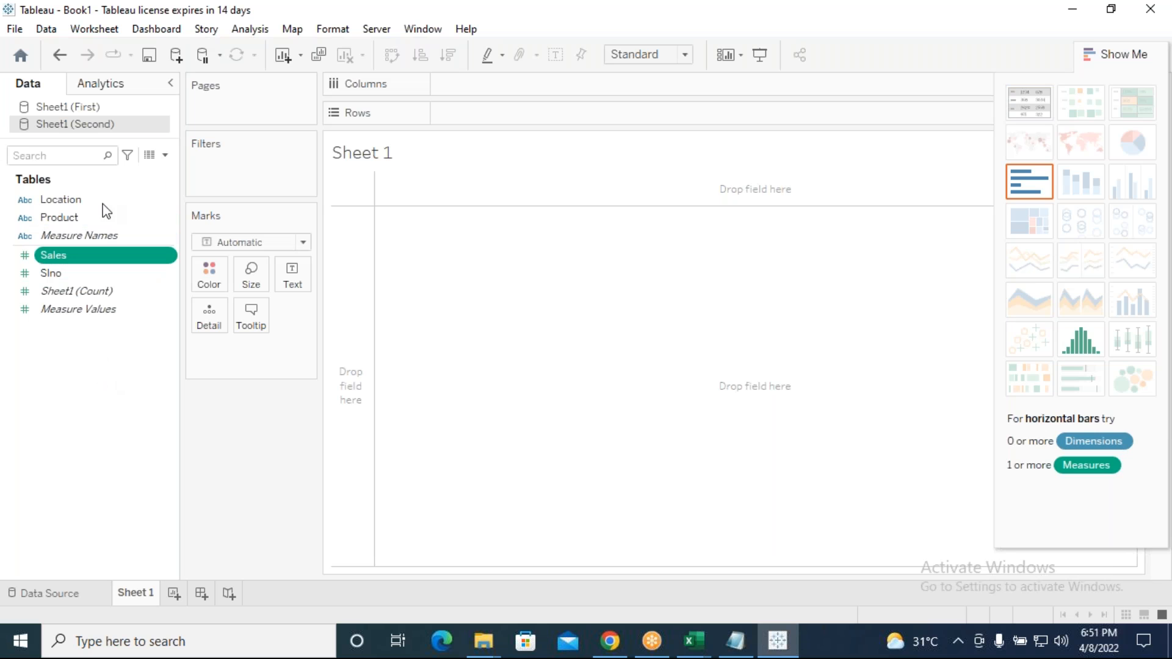
left_click(61, 218, "ctrl")
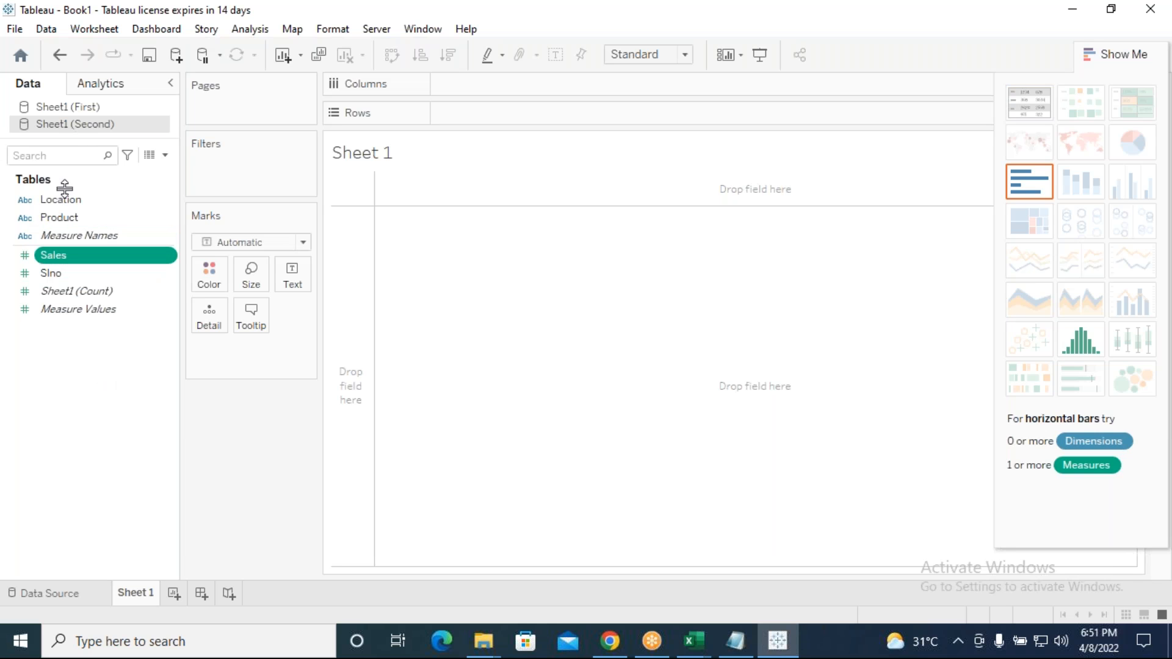
Chart Sales by State from the Sheet1 (First) data source as a bar chart, and swap rows and columns for horizontal bars.
left_click(83, 106)
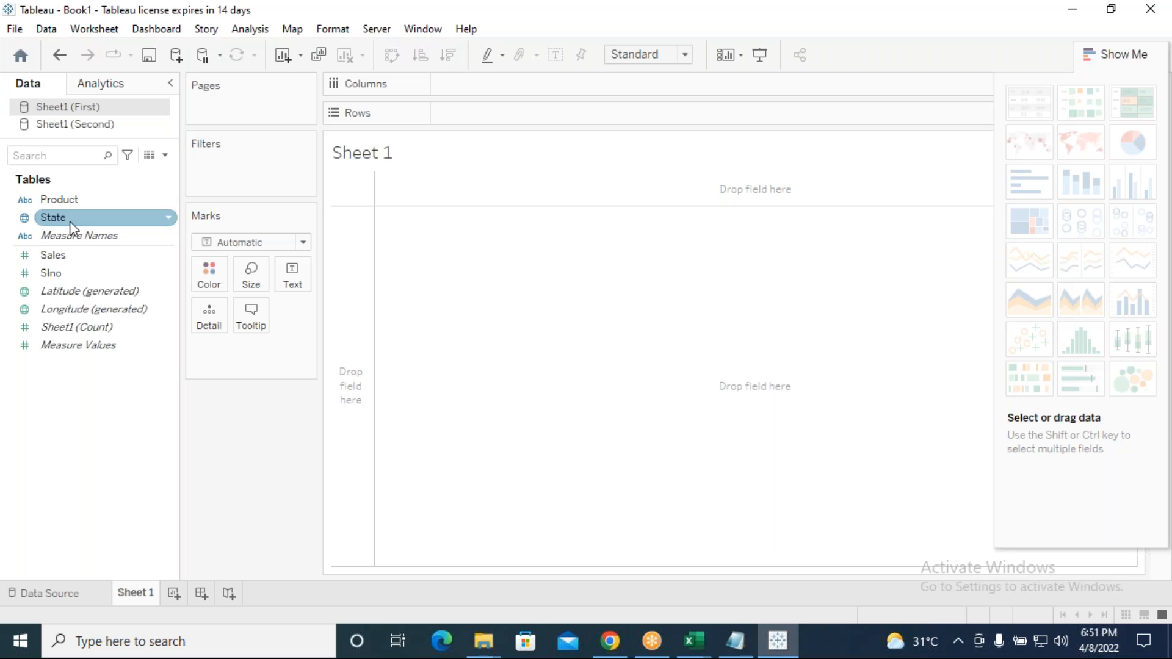
left_click_drag(70, 221, 490, 86)
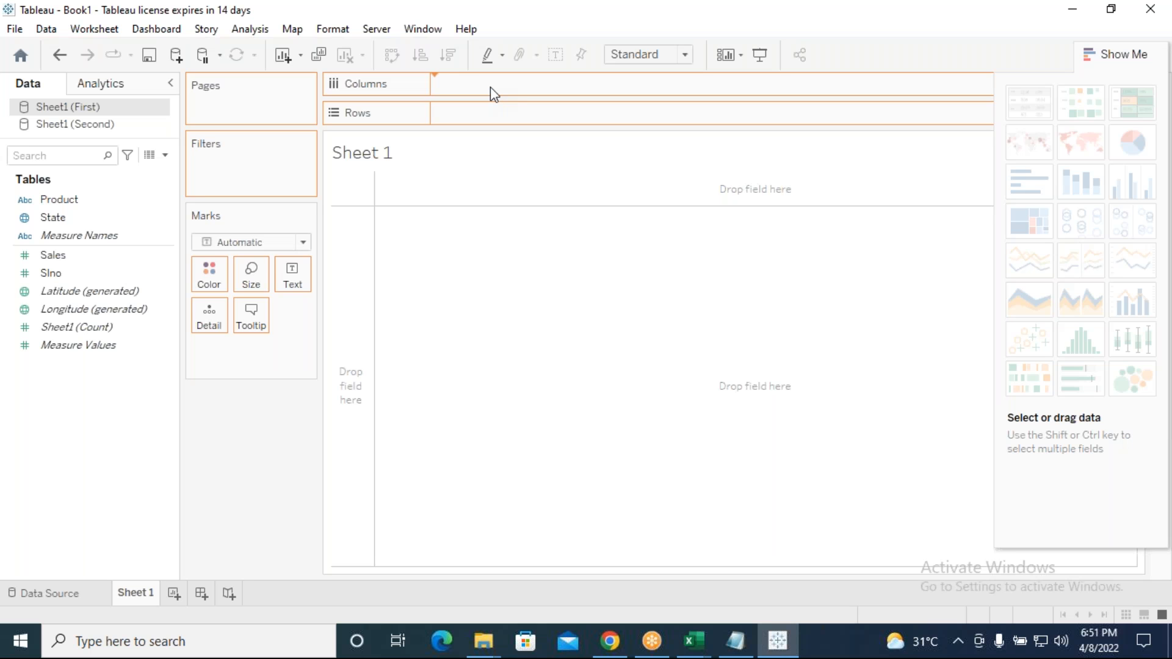
left_click_drag(489, 87, 490, 86)
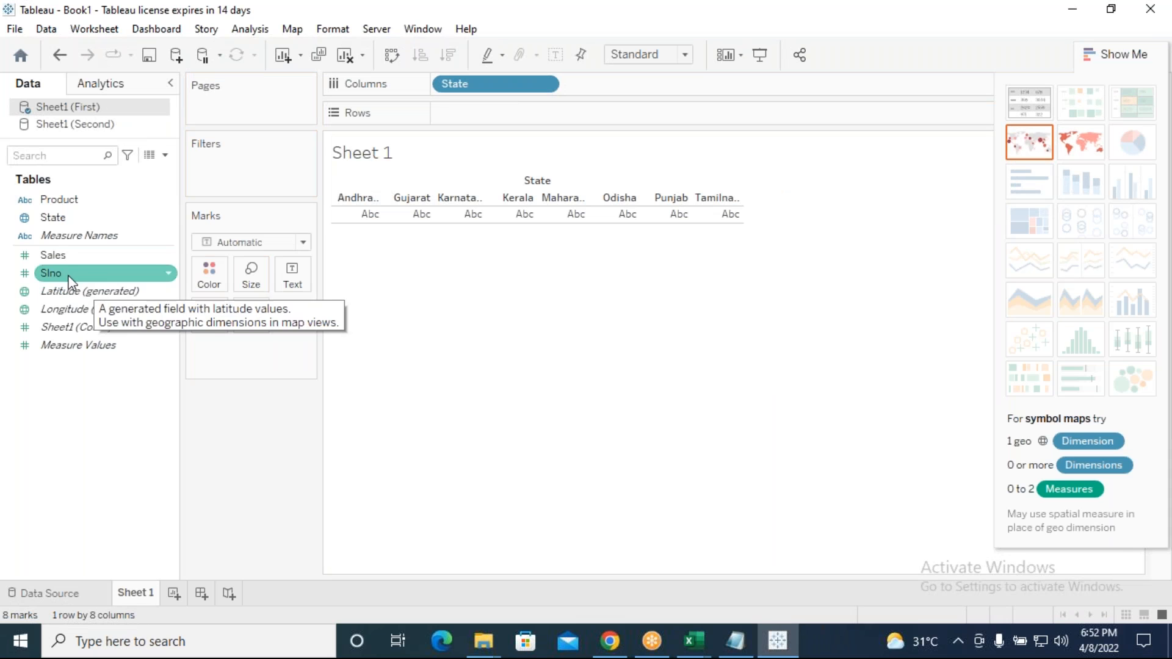
left_click_drag(67, 258, 471, 115)
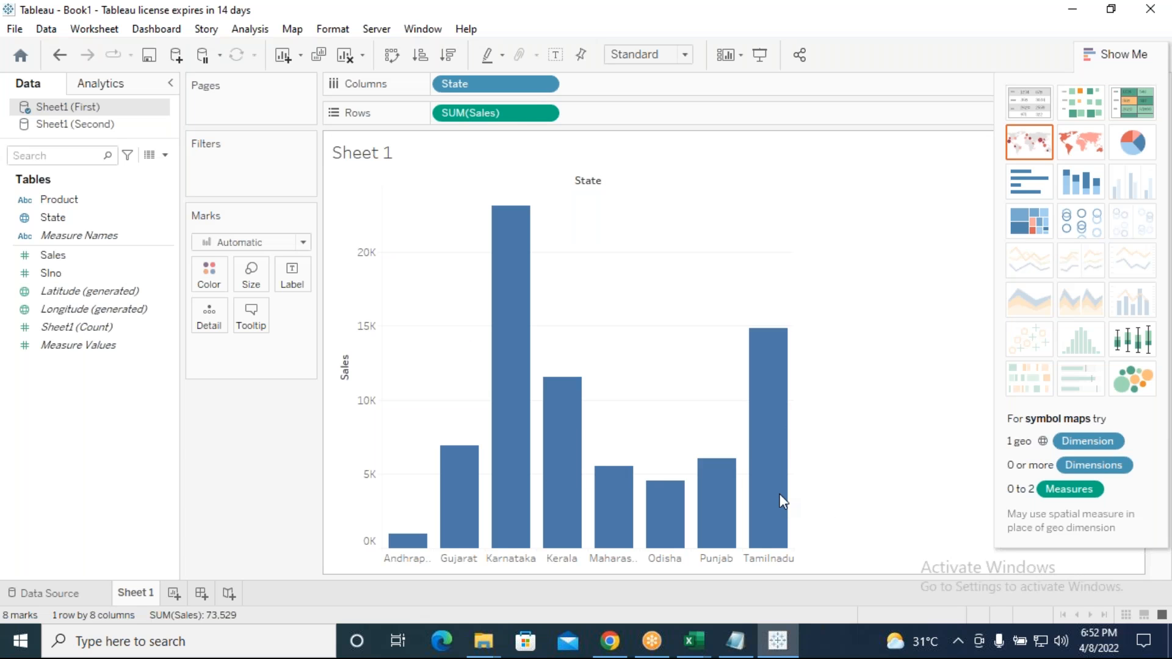
left_click(386, 61)
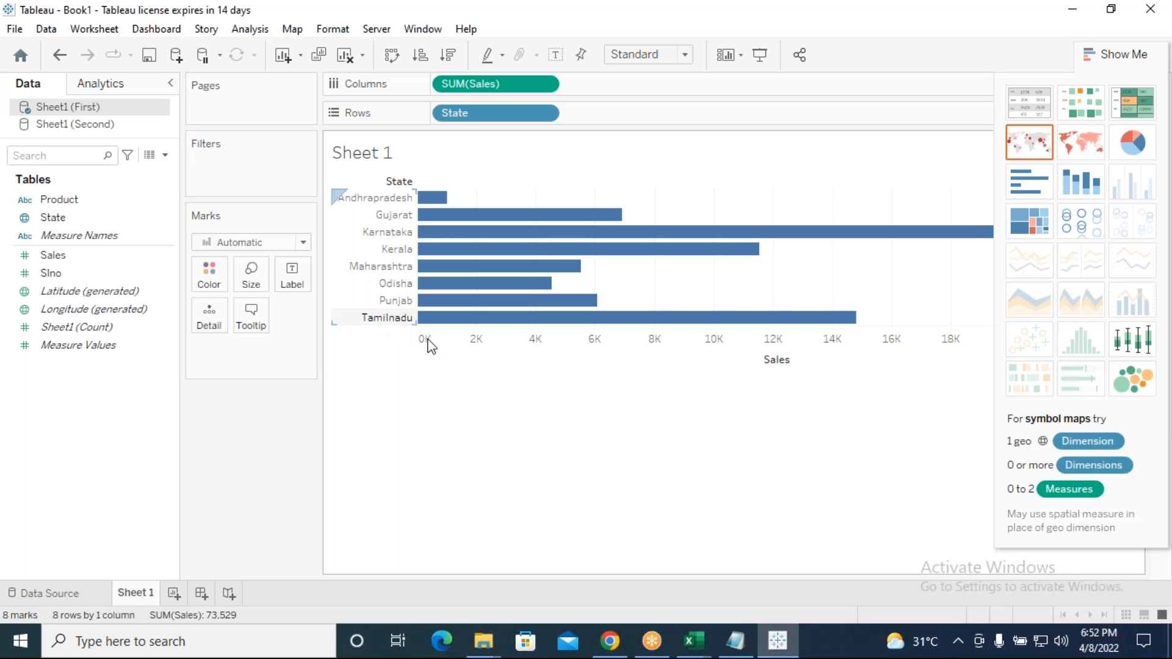
In the Notepad note, add ": 8 State" to the first dataset's line and a colon to the Second line, and minimize the note.
left_click(735, 642)
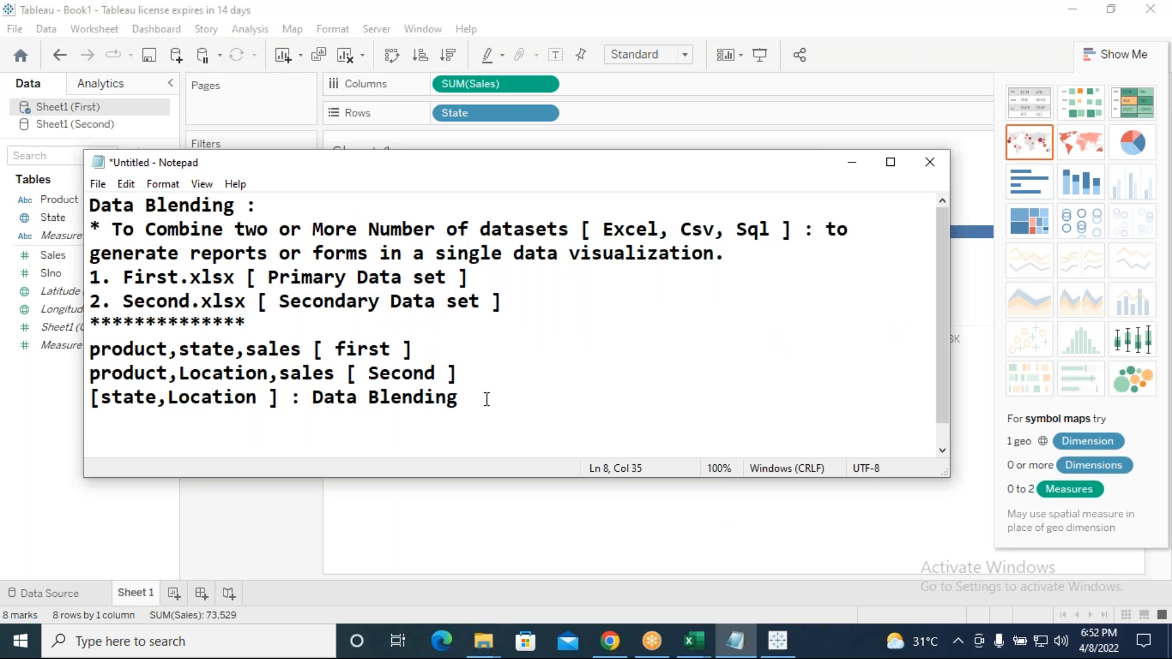
left_click(483, 367)
type(":")
key("Up")
type(": 8 State")
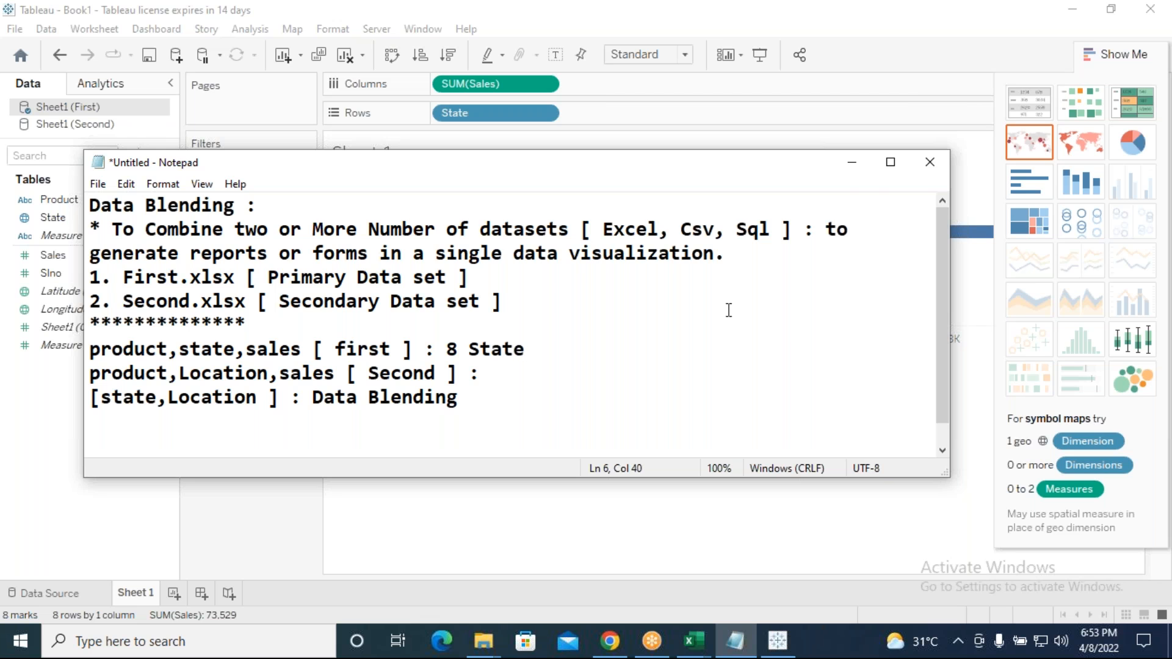
left_click(847, 164)
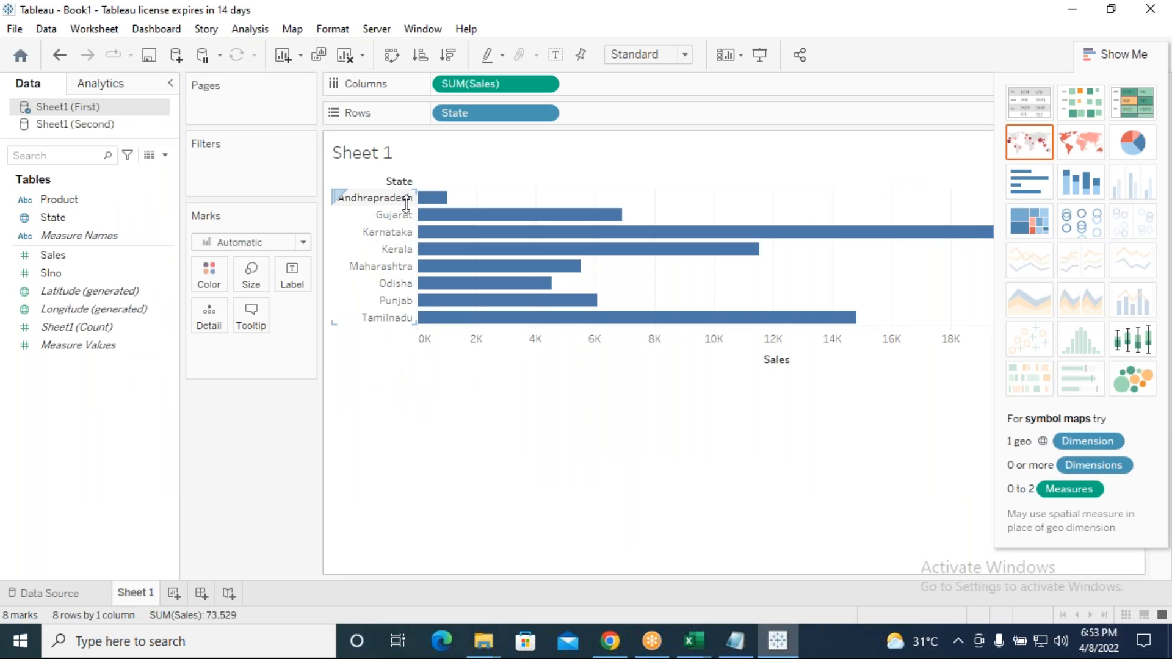
Add a blank second worksheet, and turn Sheet 1's chart back into vertical bars sorted by descending Sales.
left_click(173, 593)
left_click(145, 596)
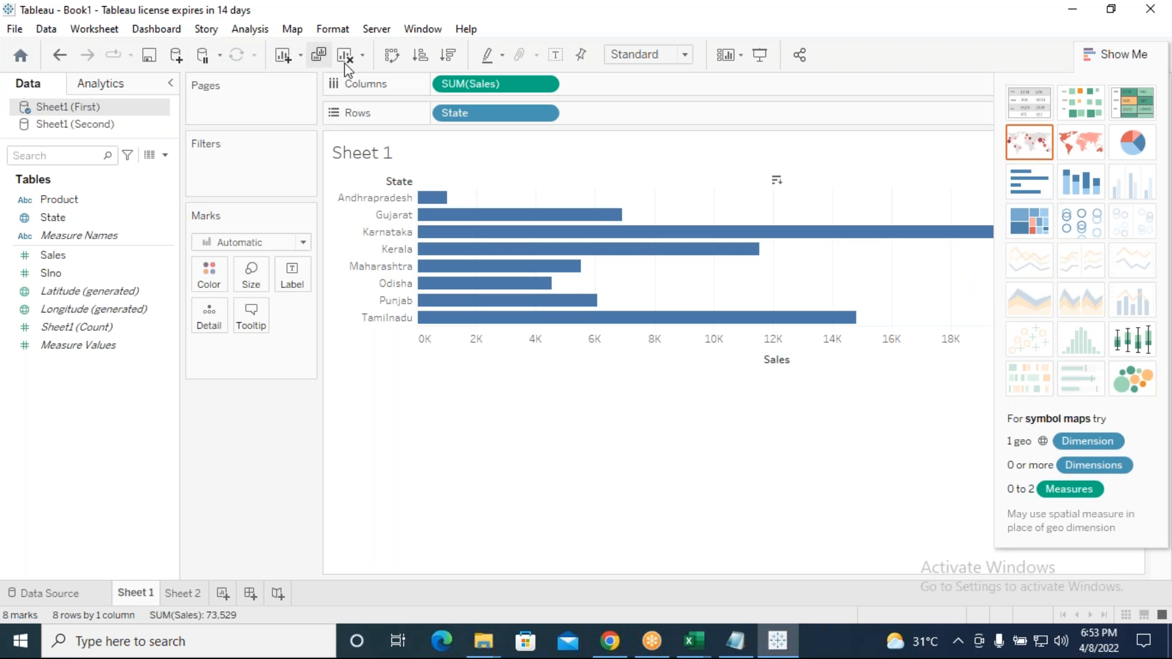
left_click(392, 55)
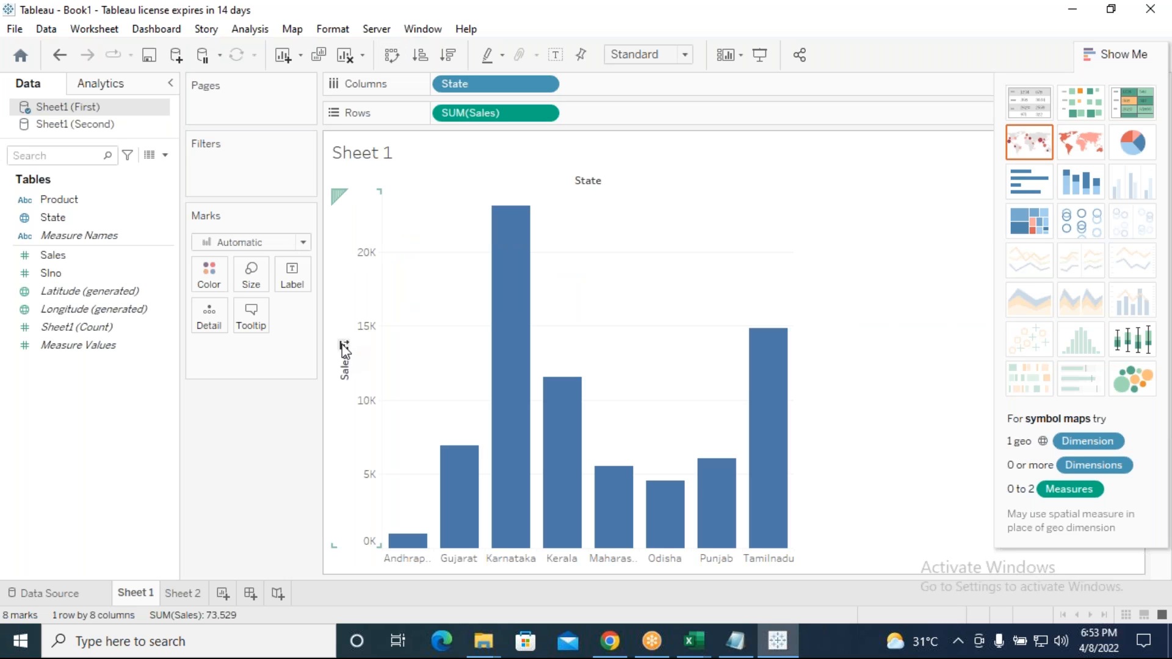
left_click(343, 349)
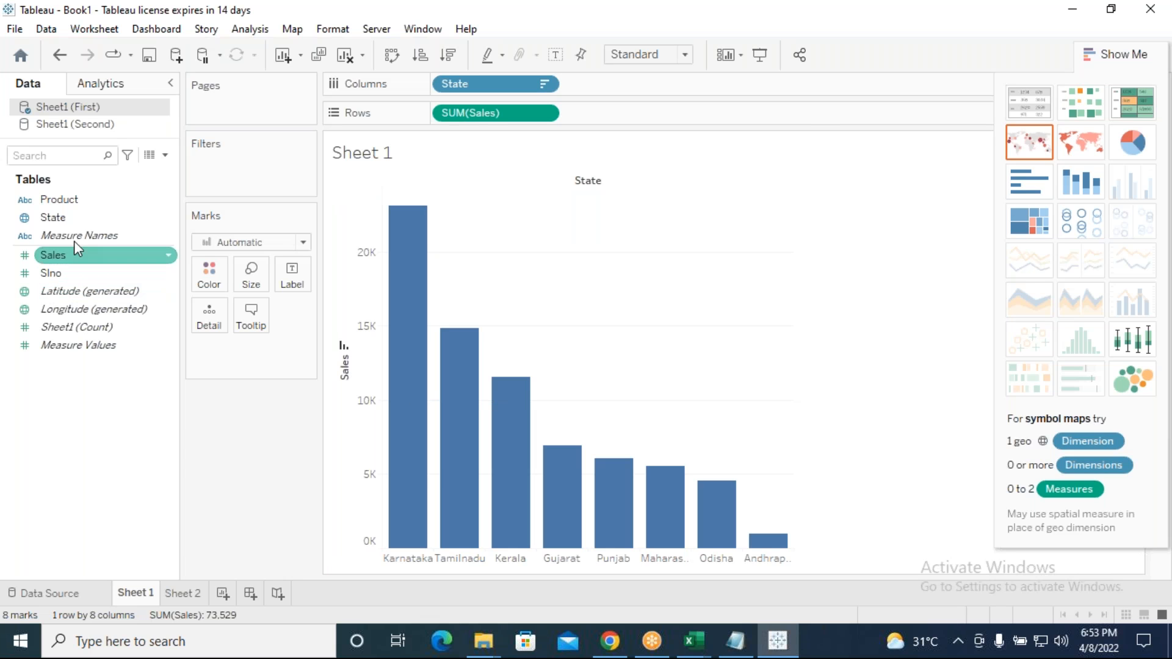
Color the bars by State and label them with their Sales values.
left_click_drag(73, 224, 208, 276)
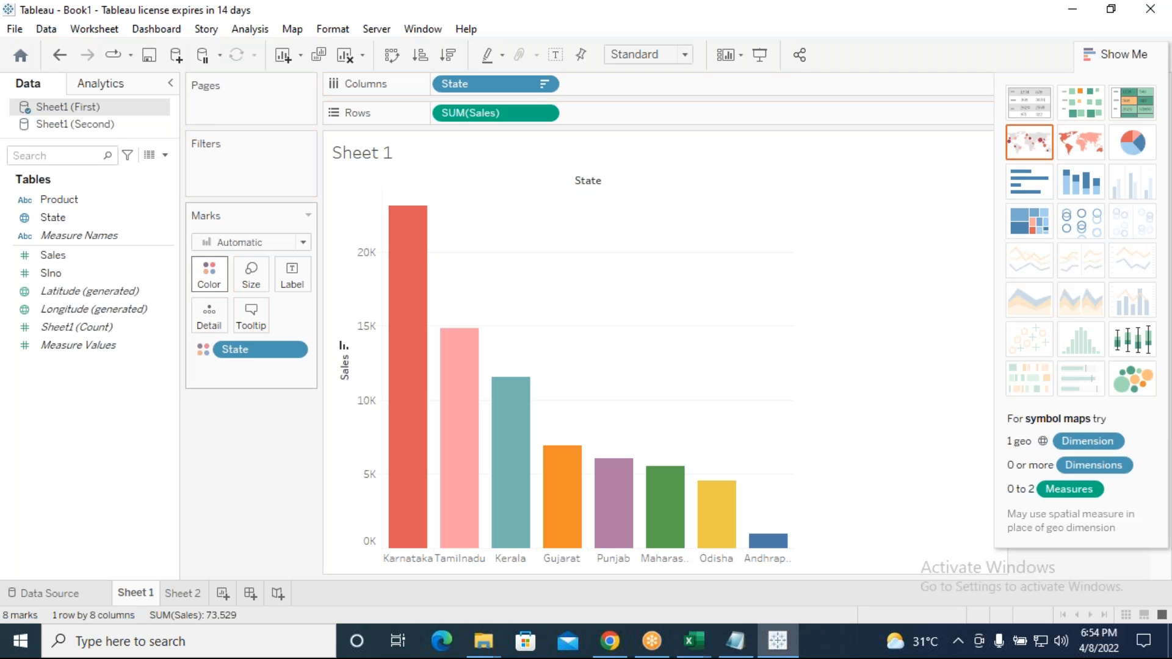
left_click(53, 255)
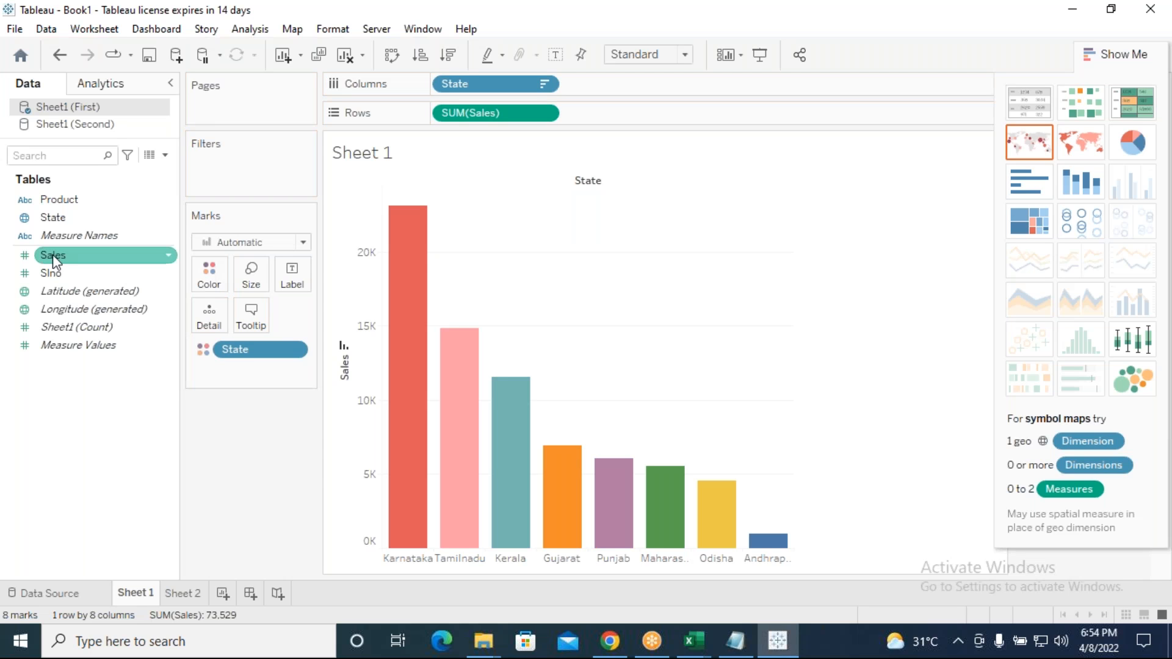
left_click_drag(56, 263, 292, 278)
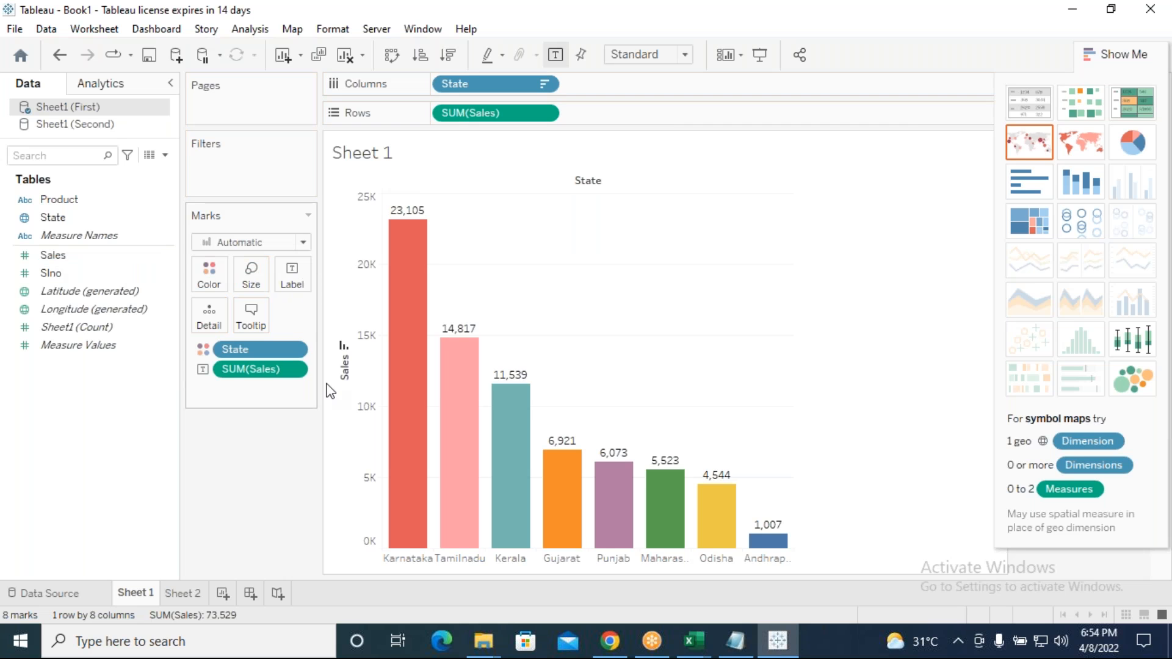
mouse_move(409, 313)
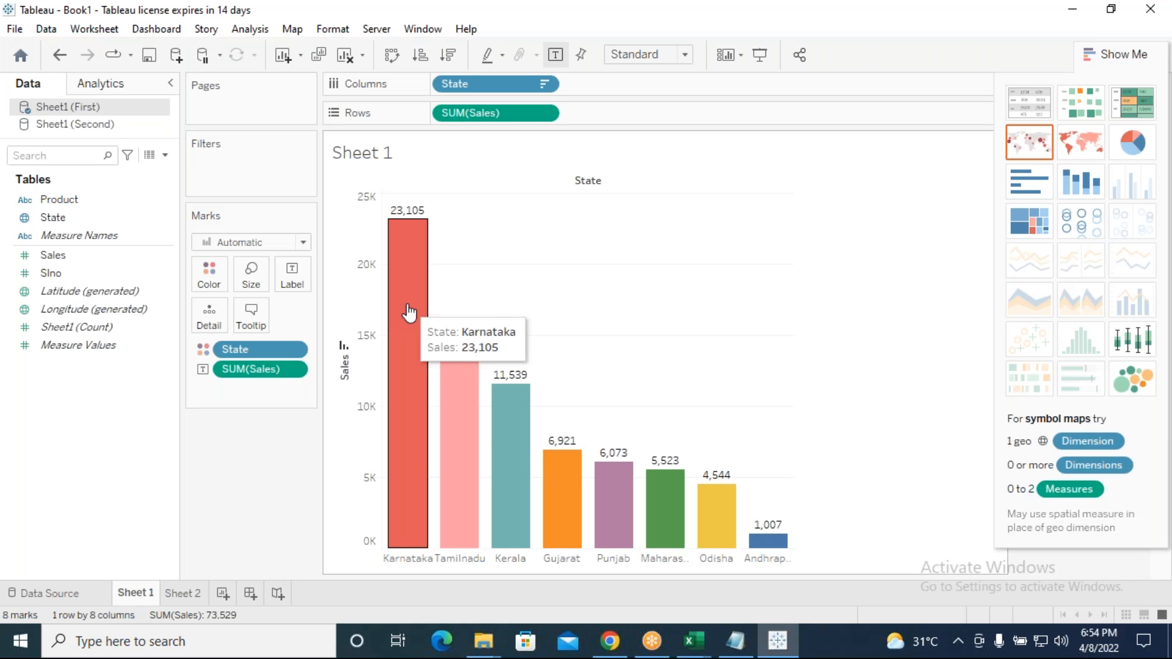
mouse_move(474, 388)
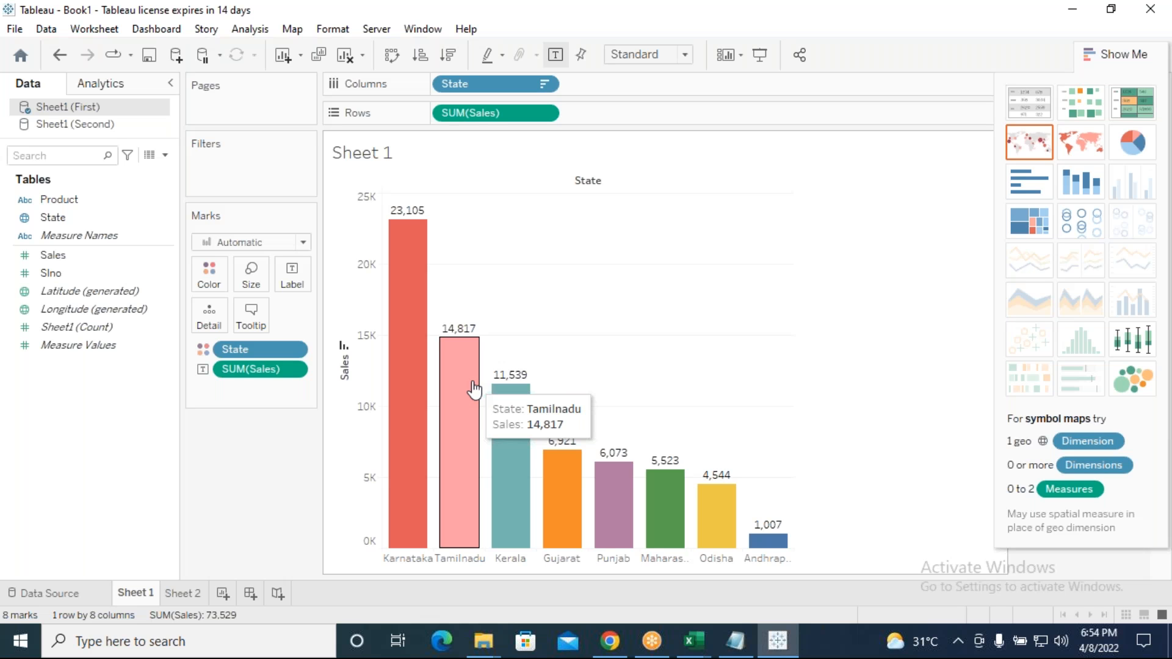
Rename the Sheet 1 worksheet as FirstDataset.
right_click(140, 594)
left_click(143, 600)
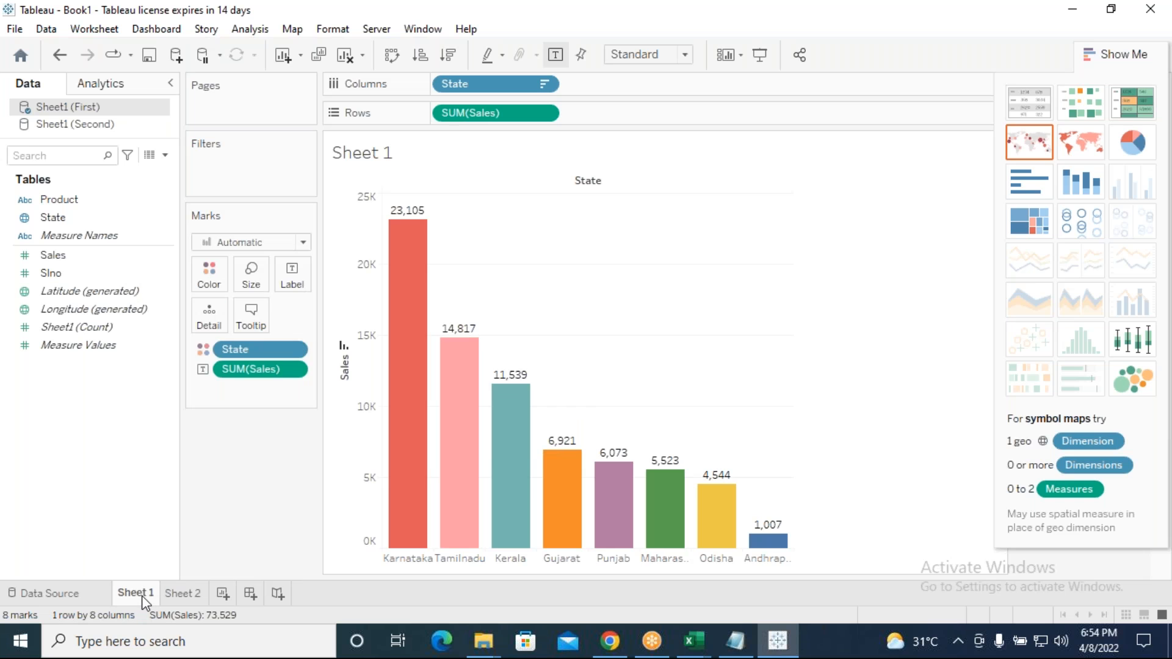
right_click(142, 597)
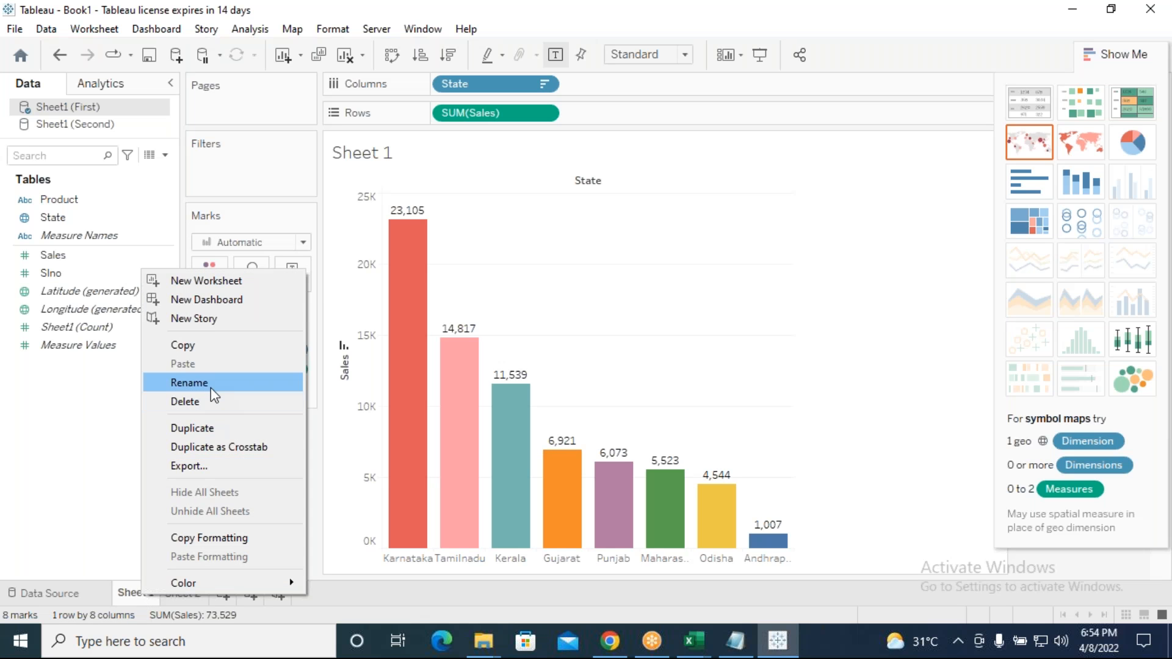
left_click(190, 383)
type("F")
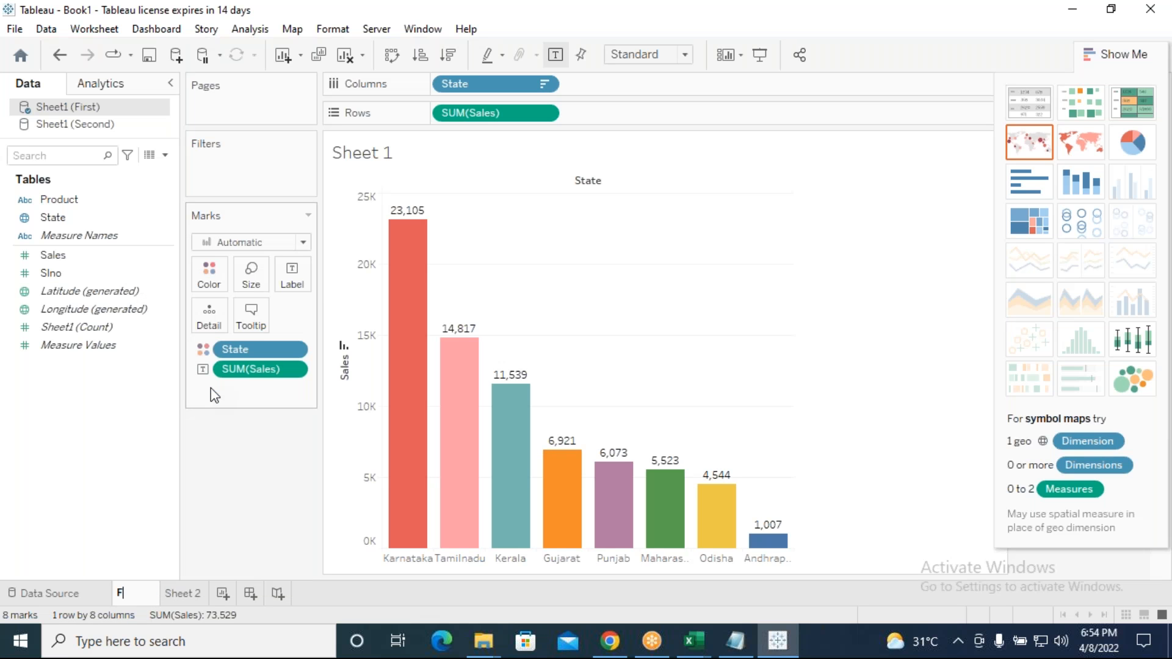
type("irstDataset")
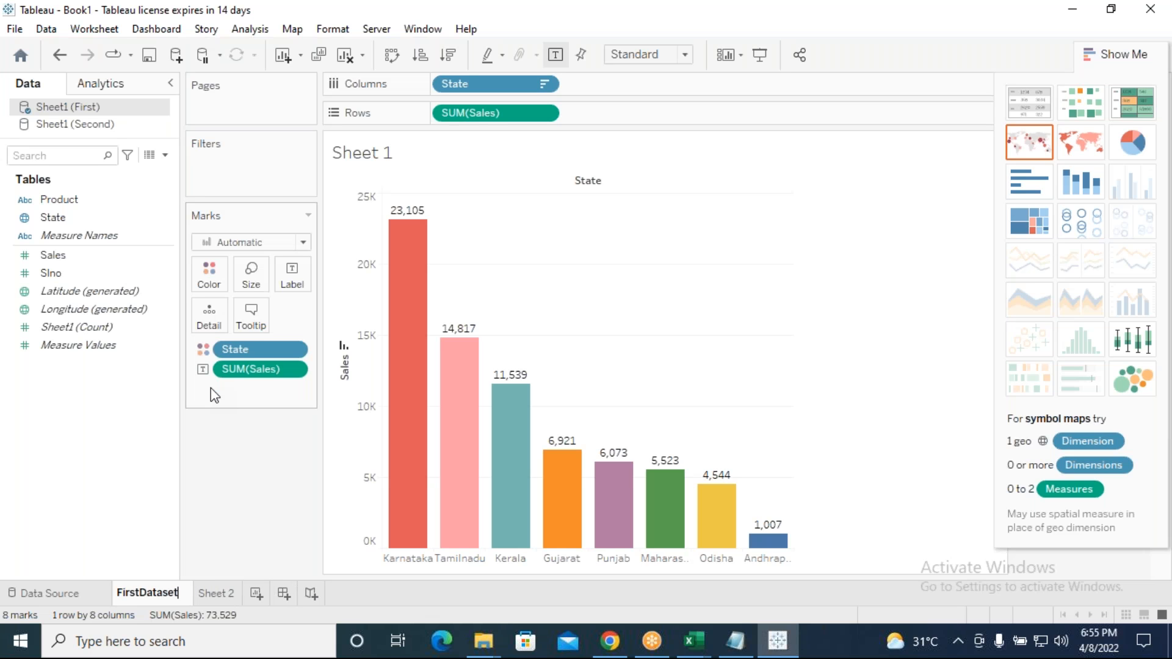
key("Return")
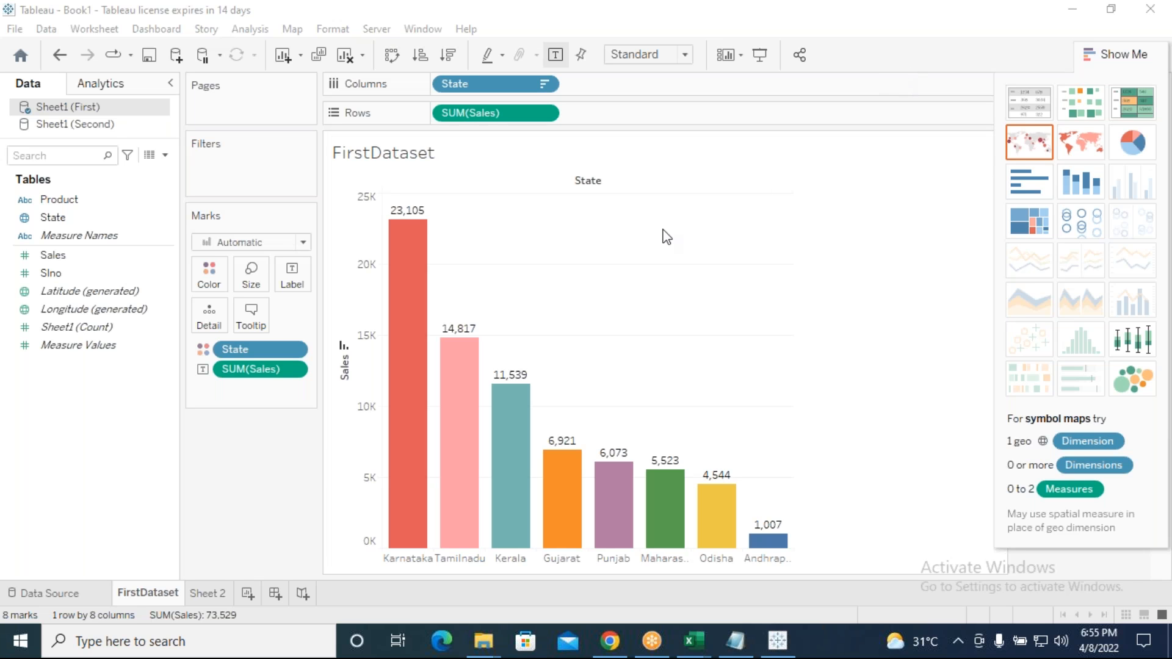
On Sheet 2, chart the Second data source's Sales by Location, with Location on Columns and Sales on Rows.
left_click(207, 596)
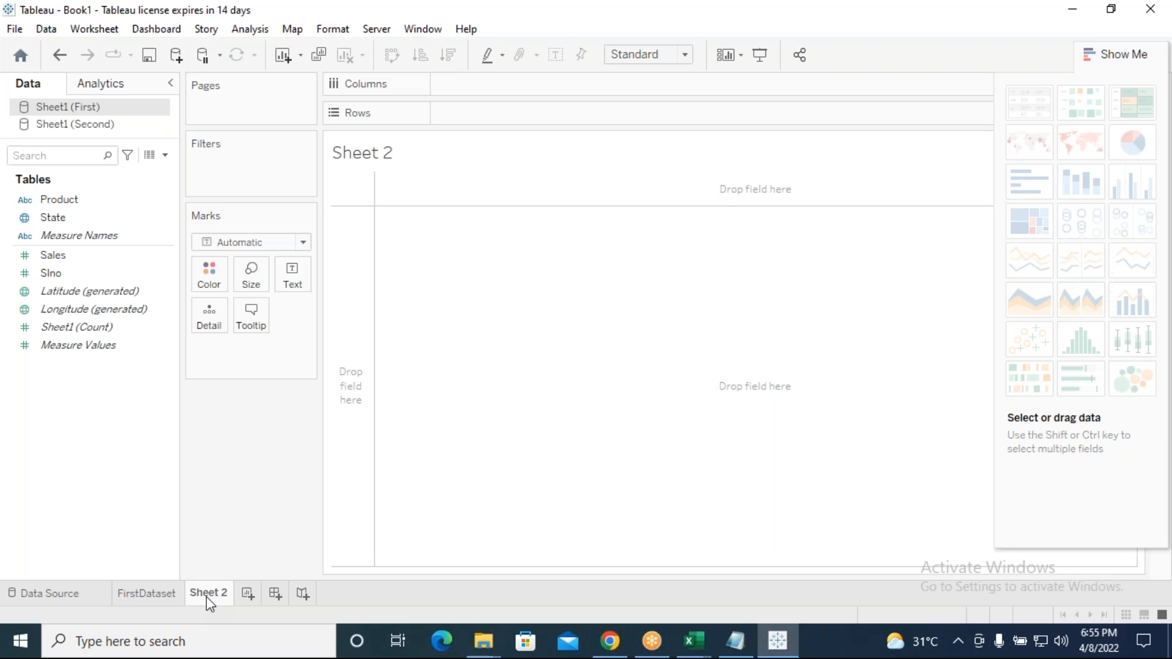
left_click(40, 219)
left_click(61, 224)
mouse_move(61, 225)
left_mouse_down()
mouse_move(350, 157)
mouse_move(43, 217)
left_mouse_up()
left_click(83, 125)
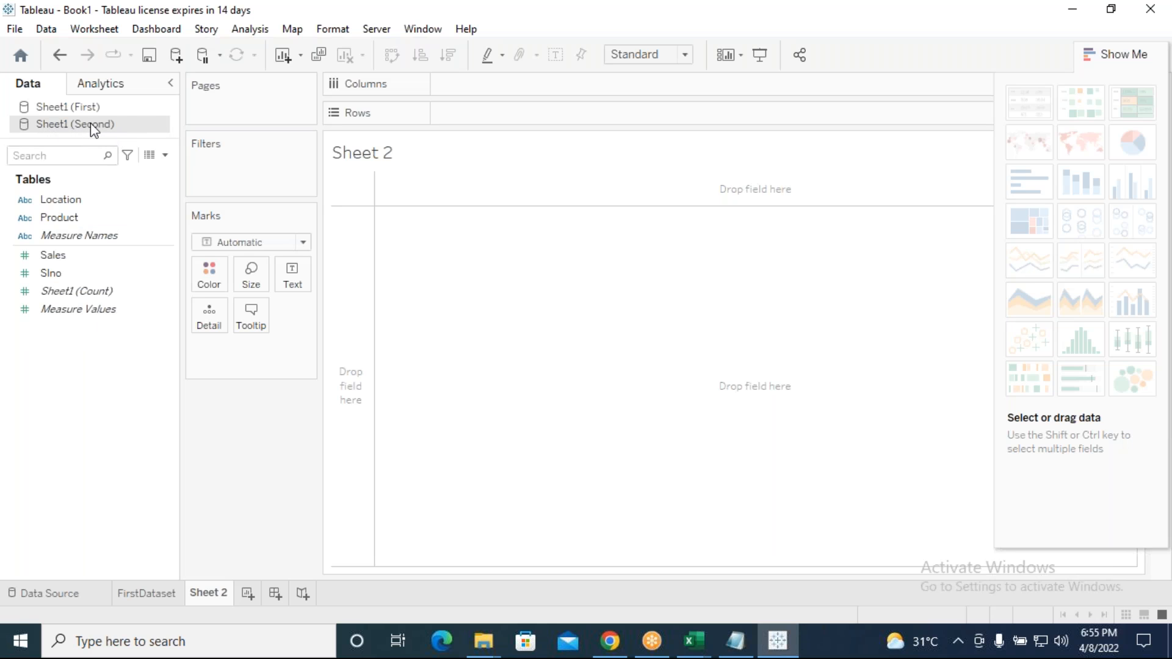
left_click(61, 201)
left_click_drag(61, 201, 484, 89)
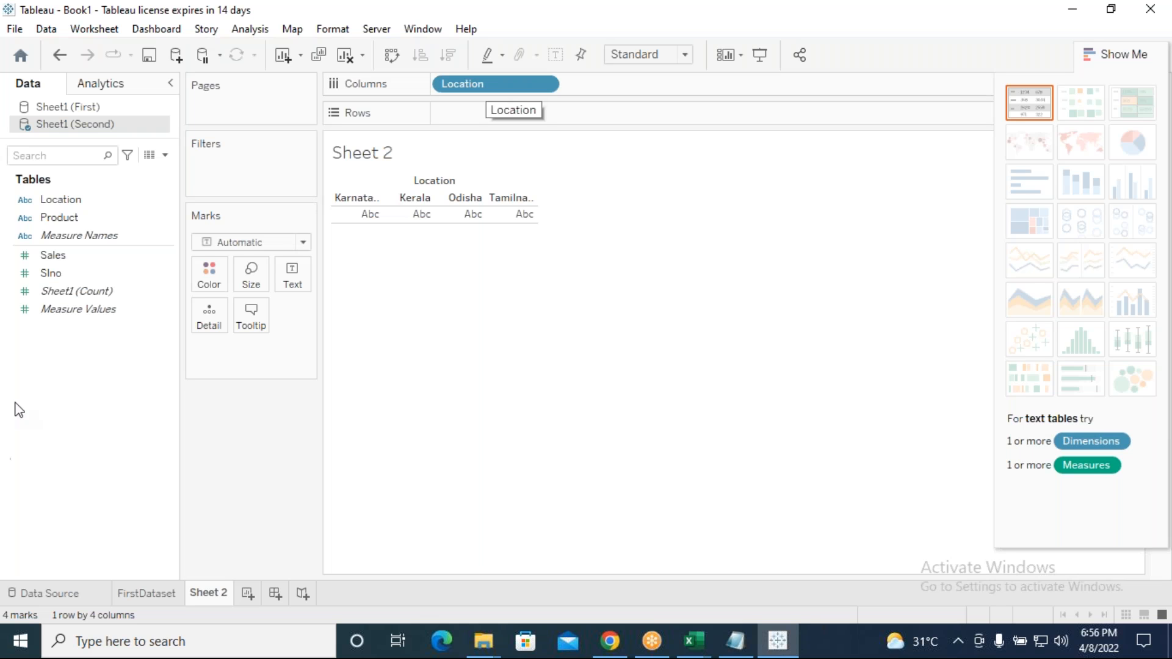
left_click(57, 256)
left_click_drag(55, 257, 458, 116)
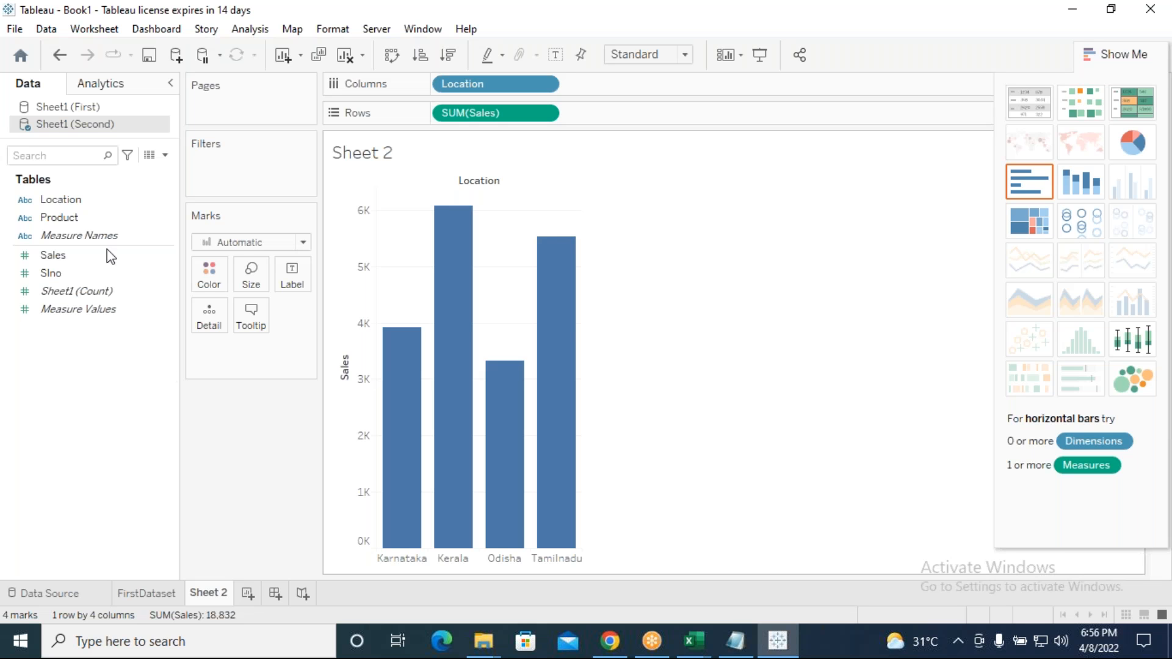
Swap the rows and columns of the Location chart and swap them back to vertical bars.
mouse_move(485, 520)
left_click(392, 63)
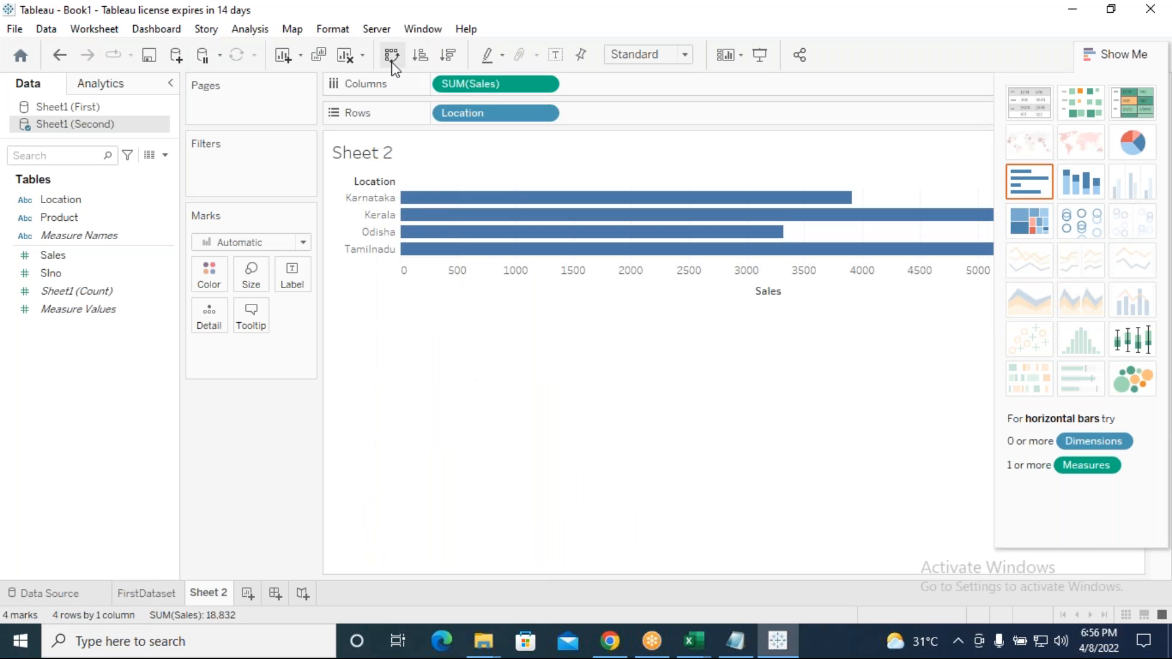
left_click(392, 58)
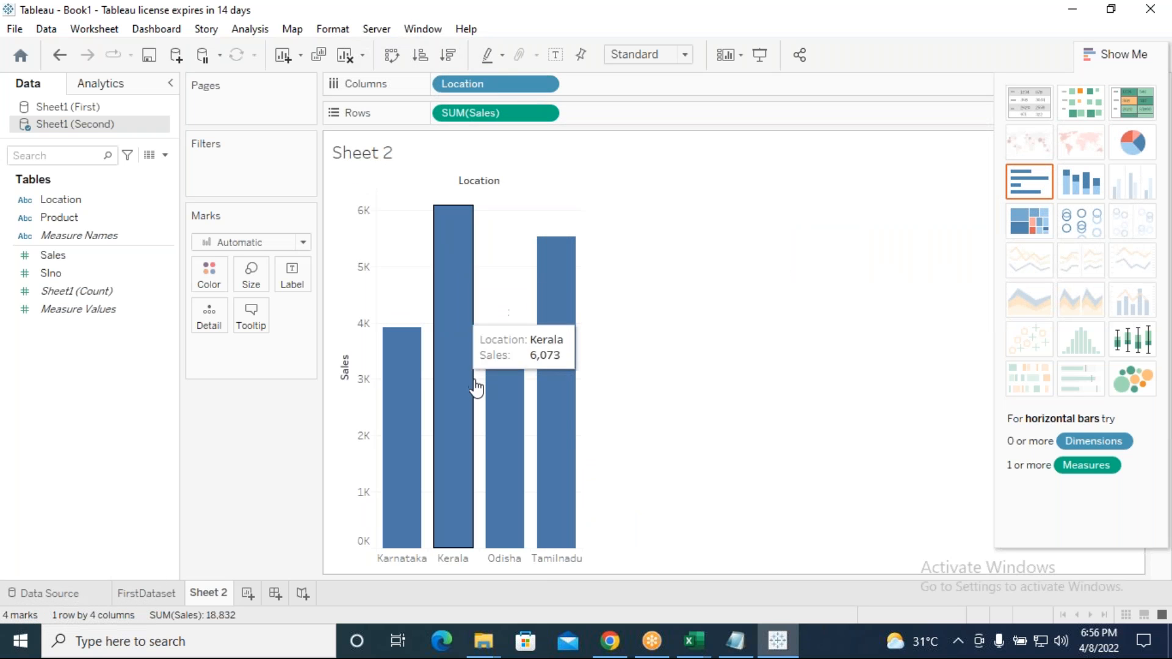
Check the Karnataka bar and open the Sheet1 (First) data source.
mouse_move(390, 435)
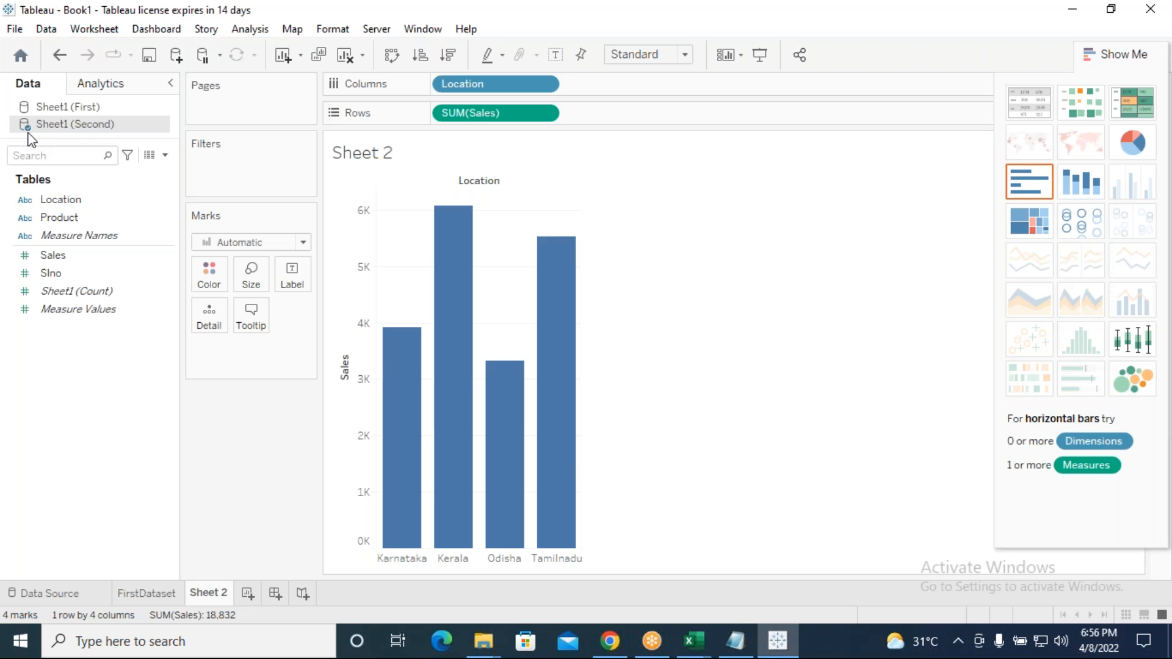
left_click(56, 108)
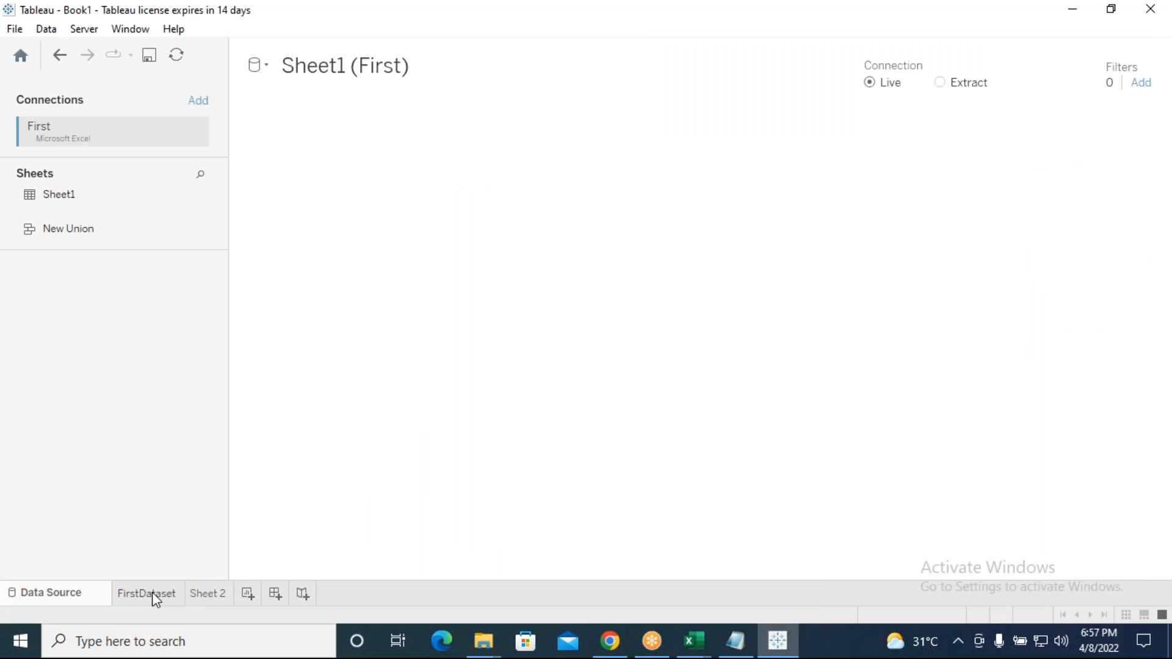
Compare with the FirstDataset chart and color the Sheet 2 bars by Location.
left_click(152, 592)
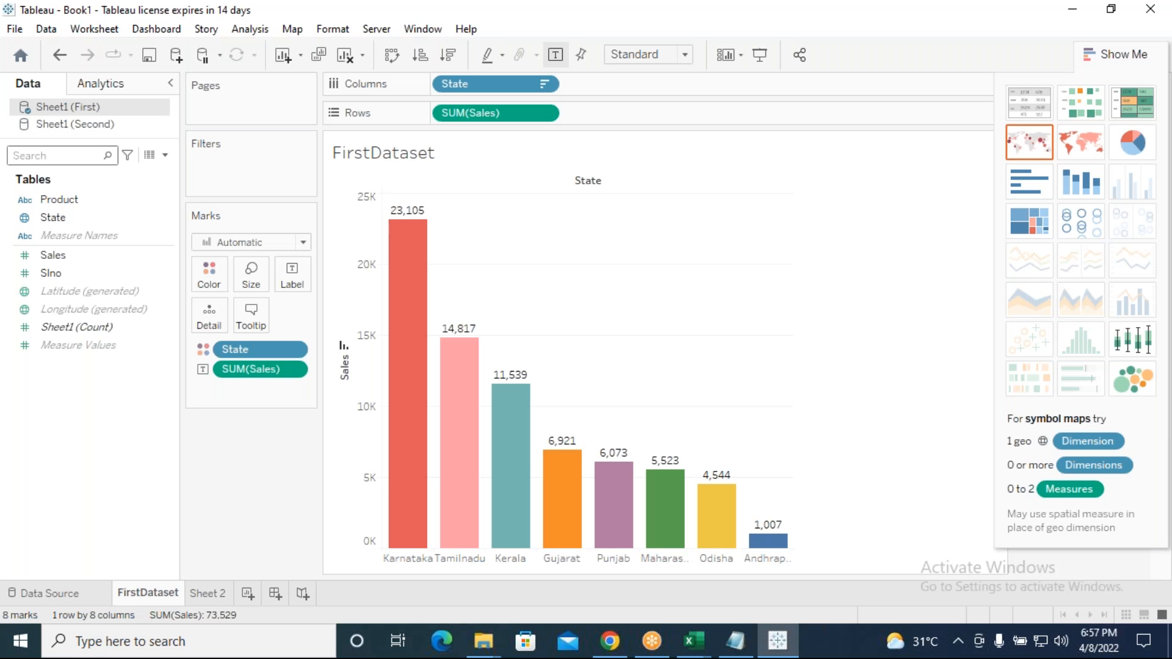
left_click(211, 591)
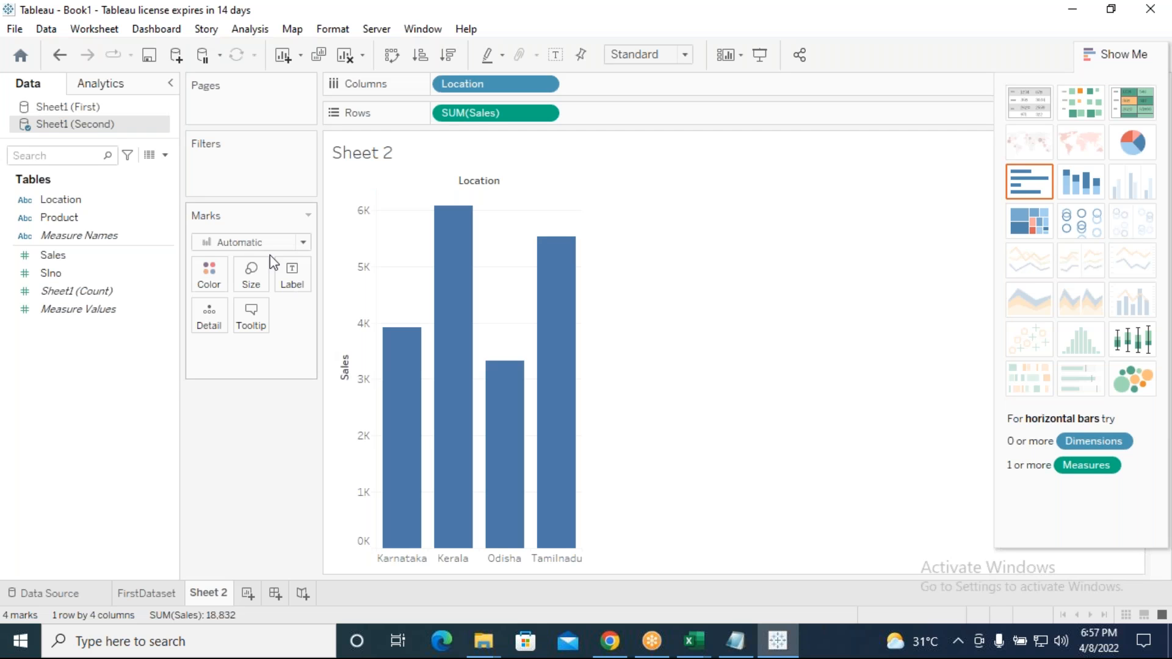
left_click(67, 204)
left_click_drag(68, 203, 212, 278)
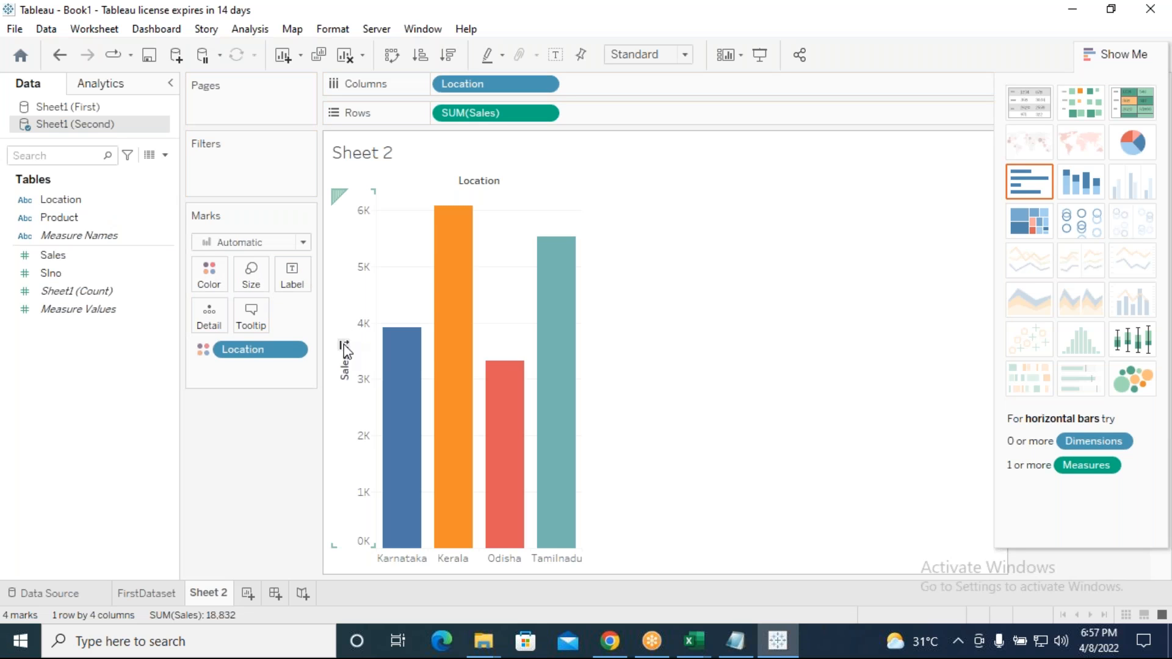
Sort the Location bars by Sales in descending order and label each bar with its Sales value.
left_click(344, 347)
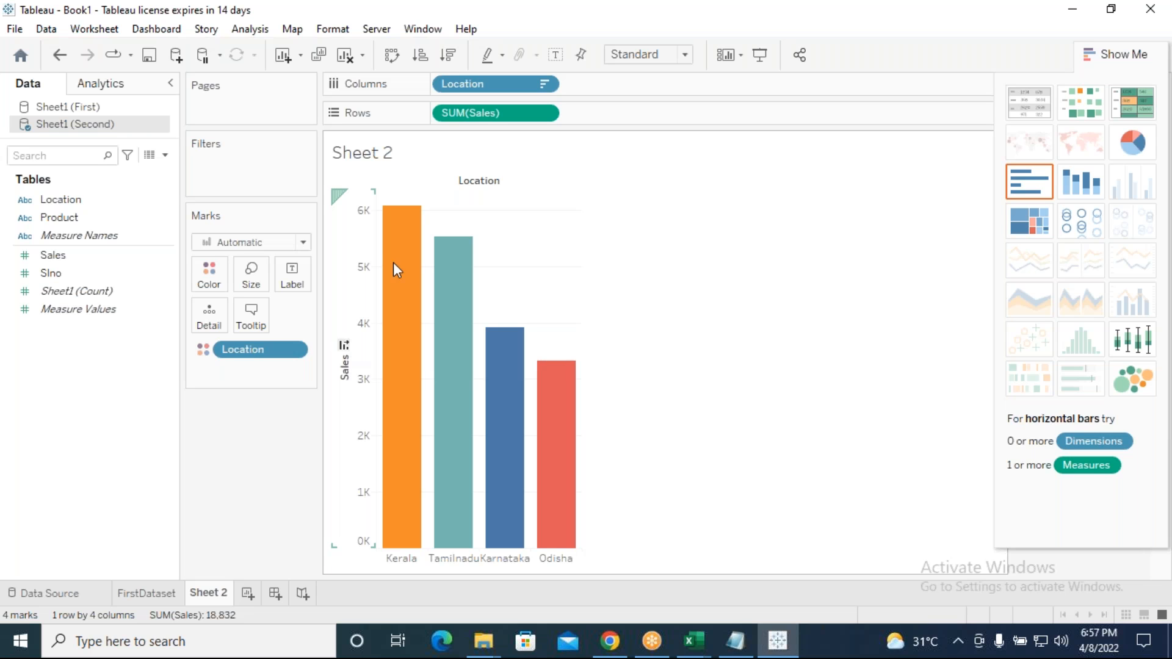
left_click_drag(54, 257, 292, 277)
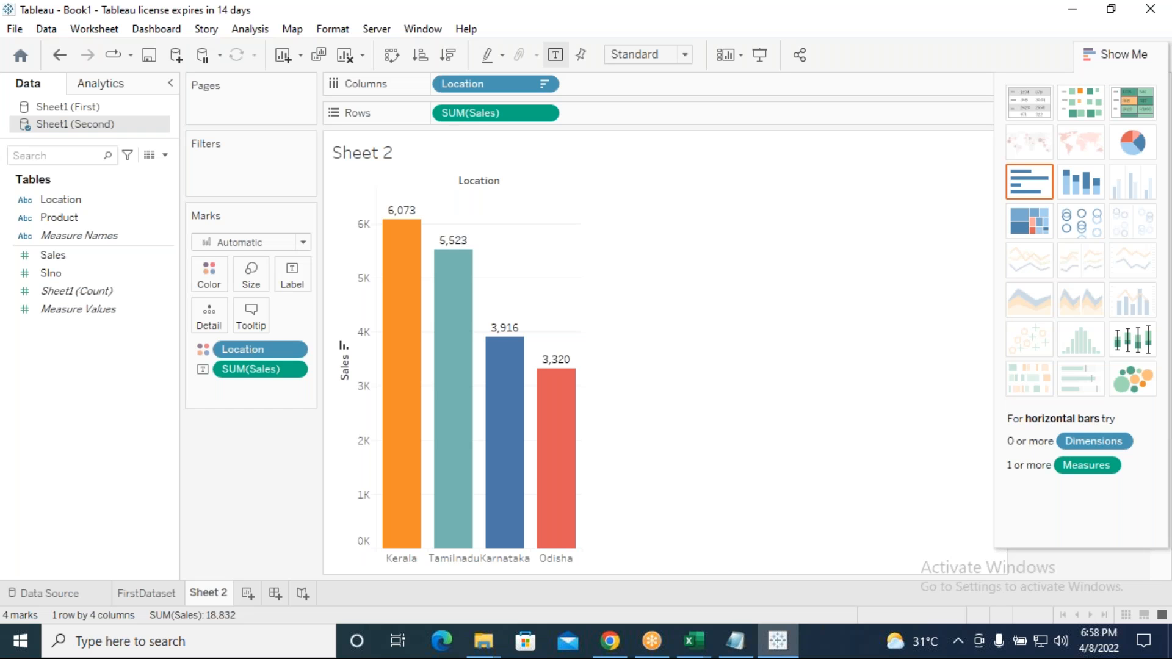
In the Notepad notes, add "4 Location" to the end of the product,Location,sales [ Second ] line, and return to Tableau.
left_click(754, 652)
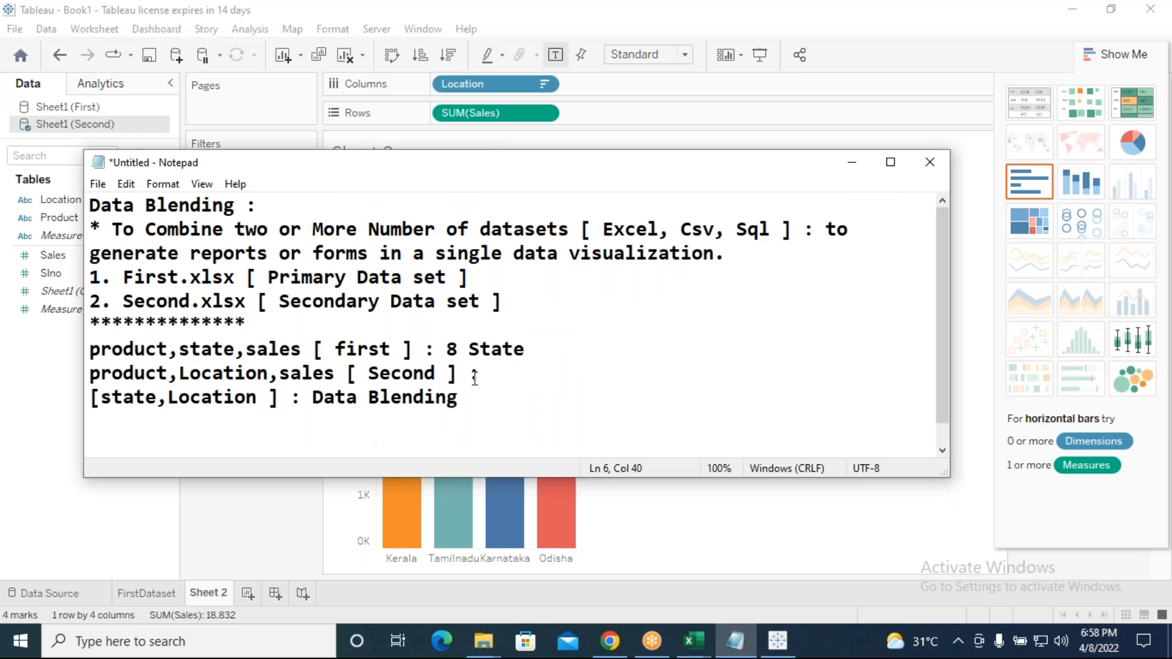
left_click(516, 384)
type("4 ")
type("State")
key("BackSpace")
key("BackSpace")
key("BackSpace")
key("BackSpace")
key("BackSpace")
type("Location")
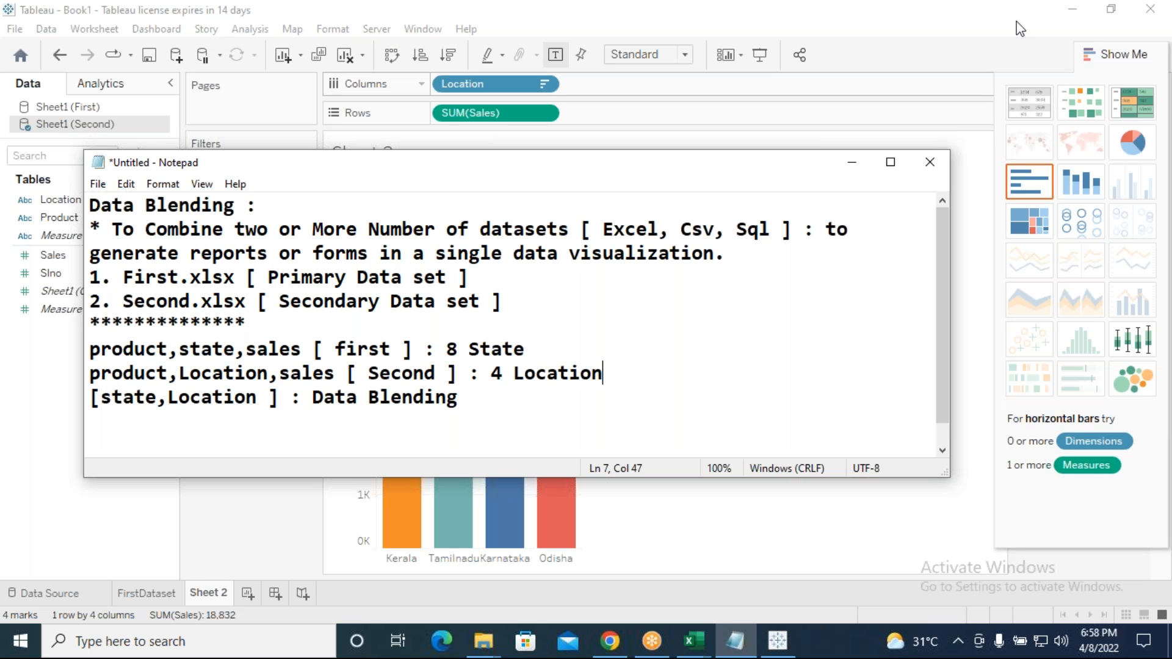
left_click(854, 171)
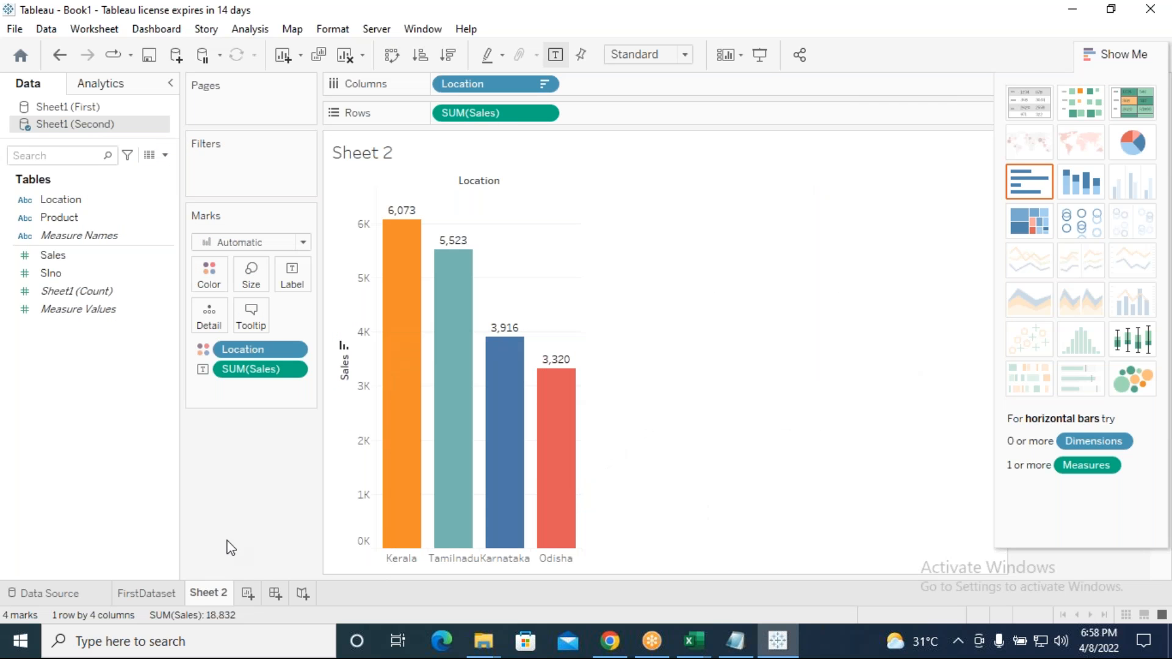
Rename the Sheet 2 worksheet as SecondDataset.
right_click(208, 596)
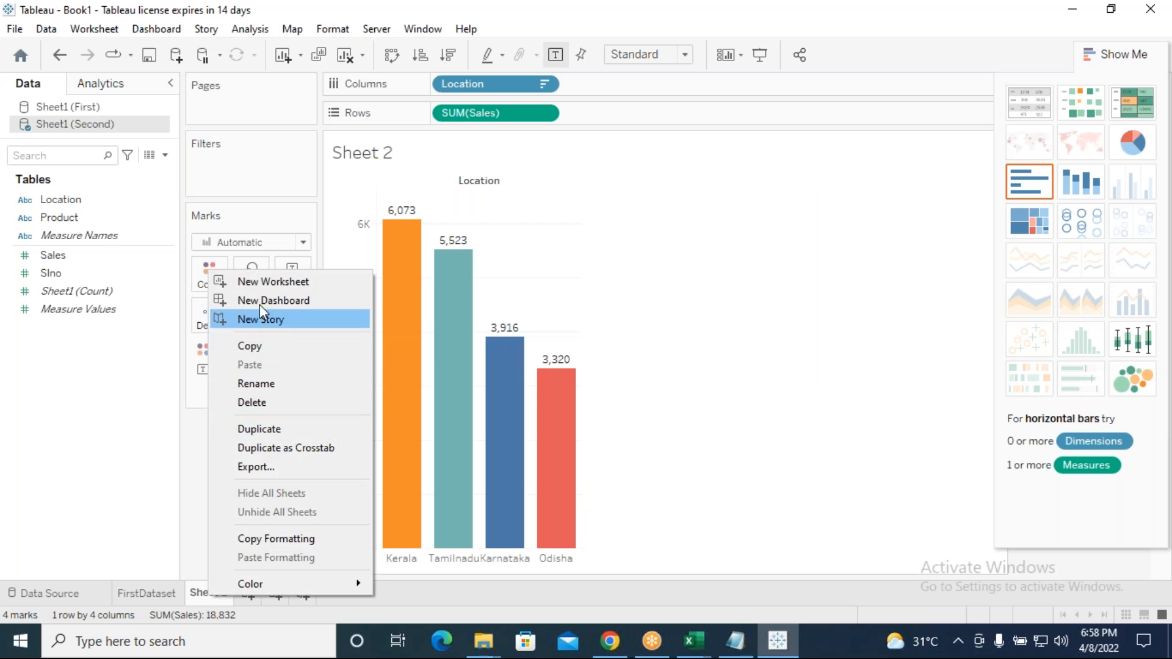
left_click(263, 383)
type("Second")
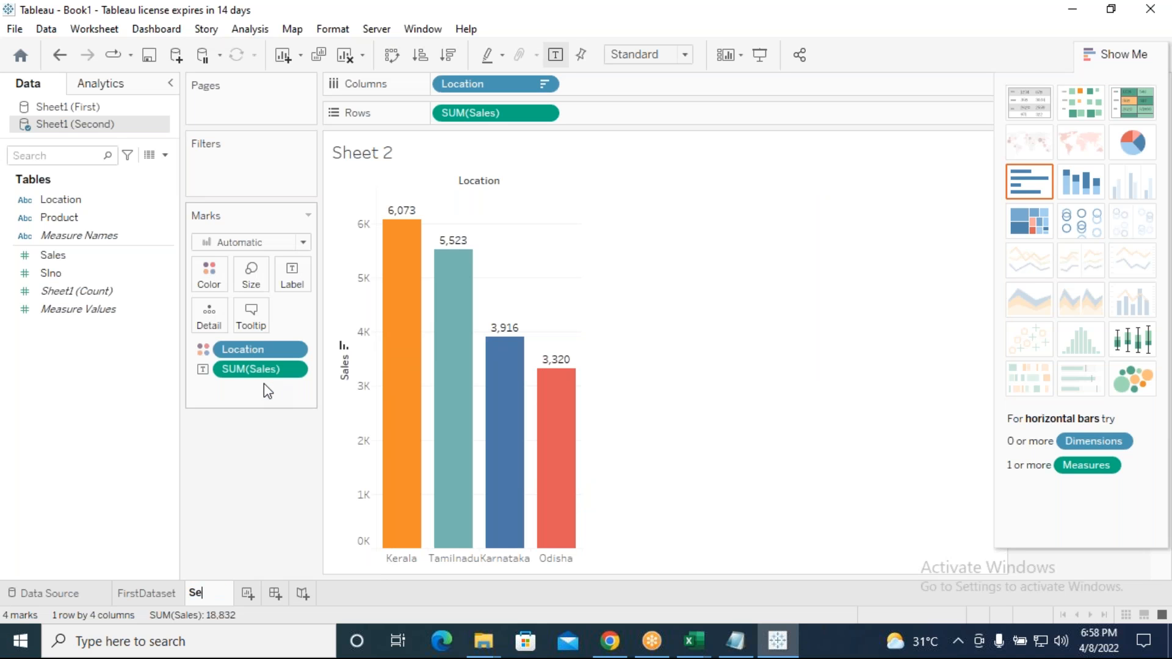
type("taset")
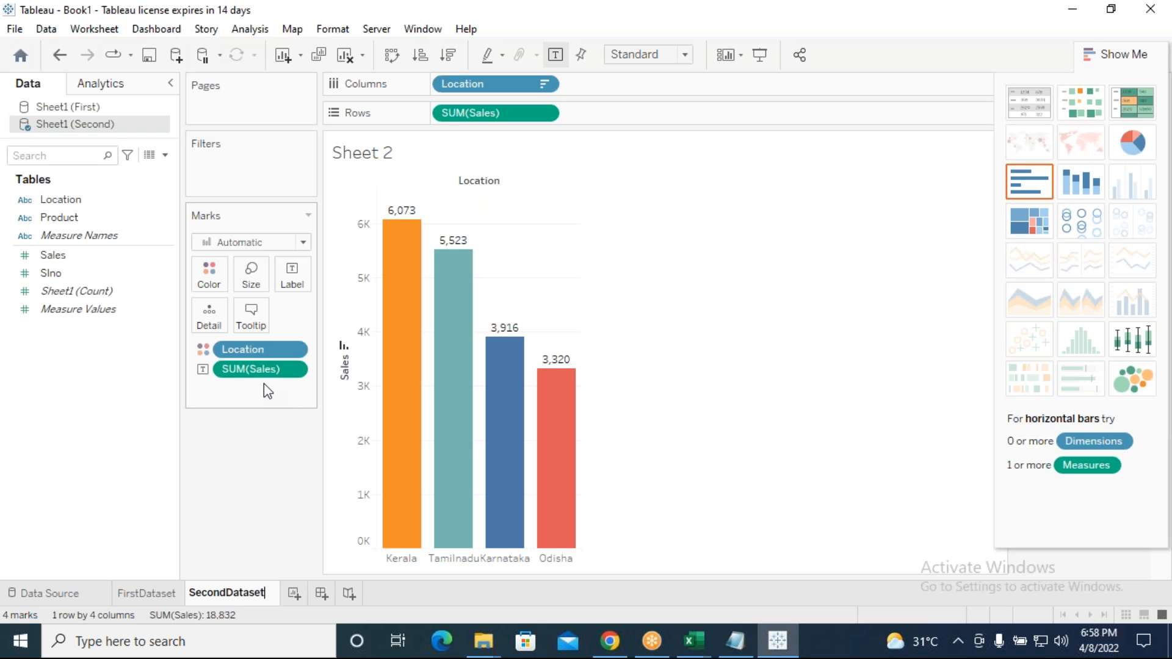
key("Return")
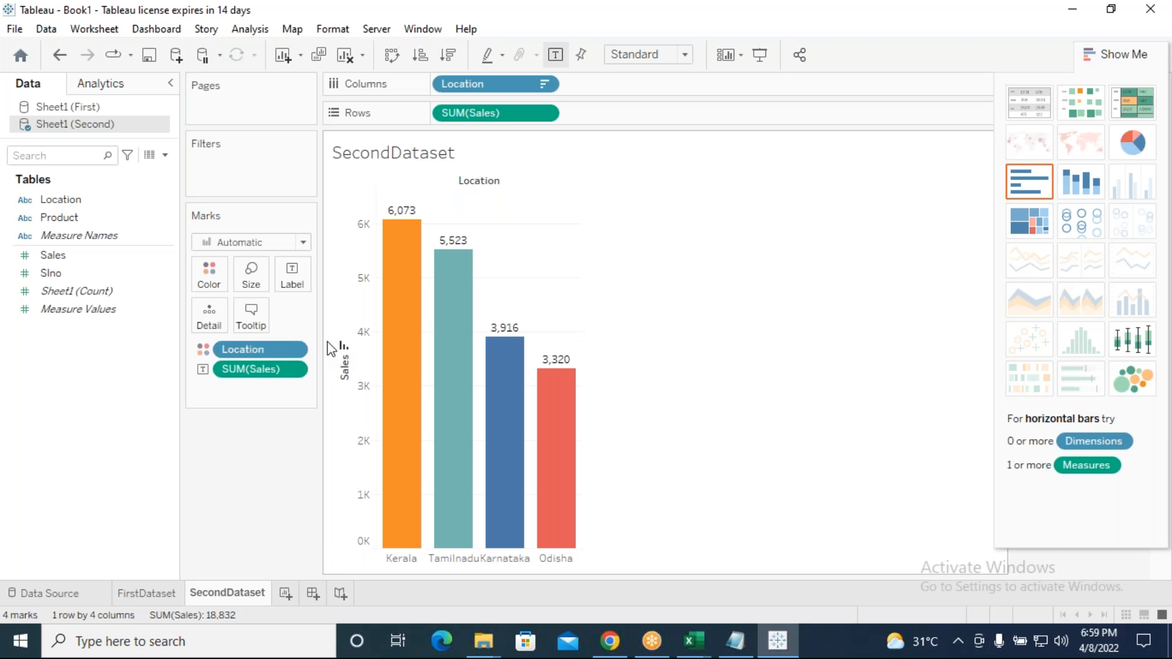
Add a new worksheet and review the [state,Location ] data blending line in the Notepad notes.
left_click(285, 592)
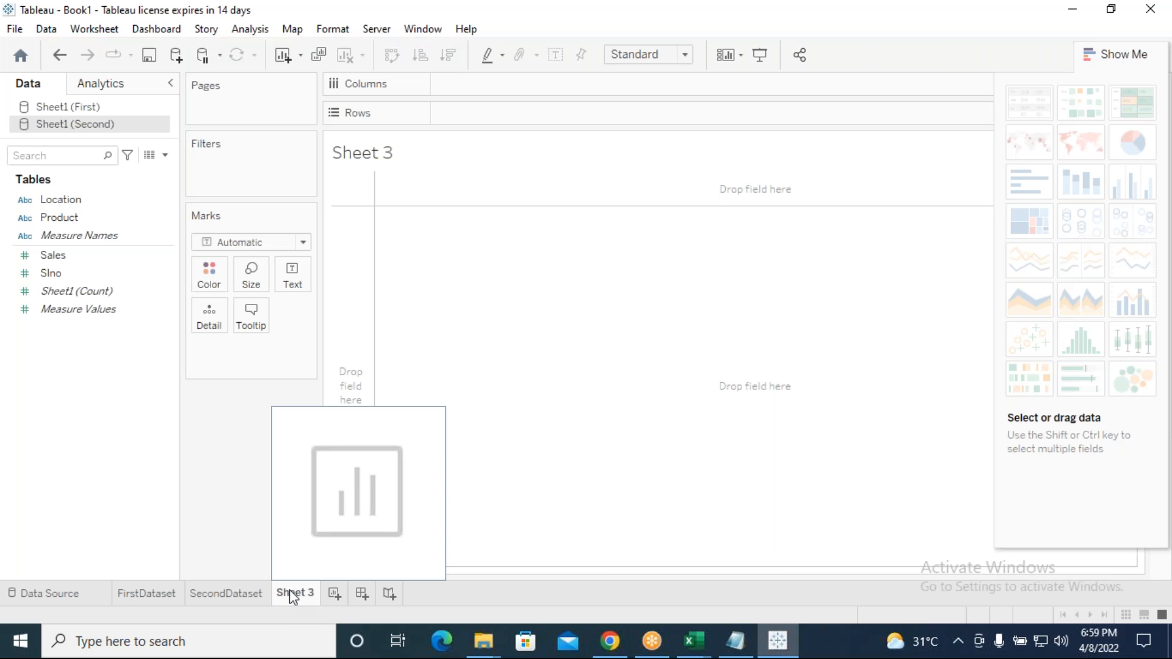
left_click(748, 645)
left_click_drag(469, 398, 309, 406)
left_click(372, 413)
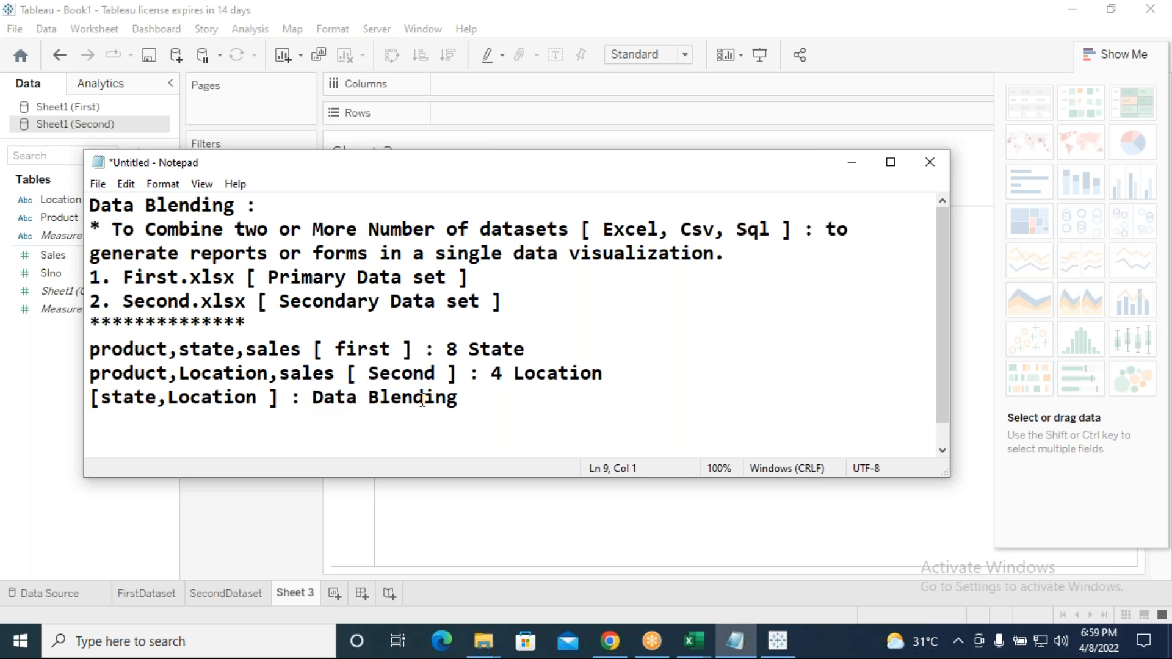
left_click(850, 166)
left_click(46, 30)
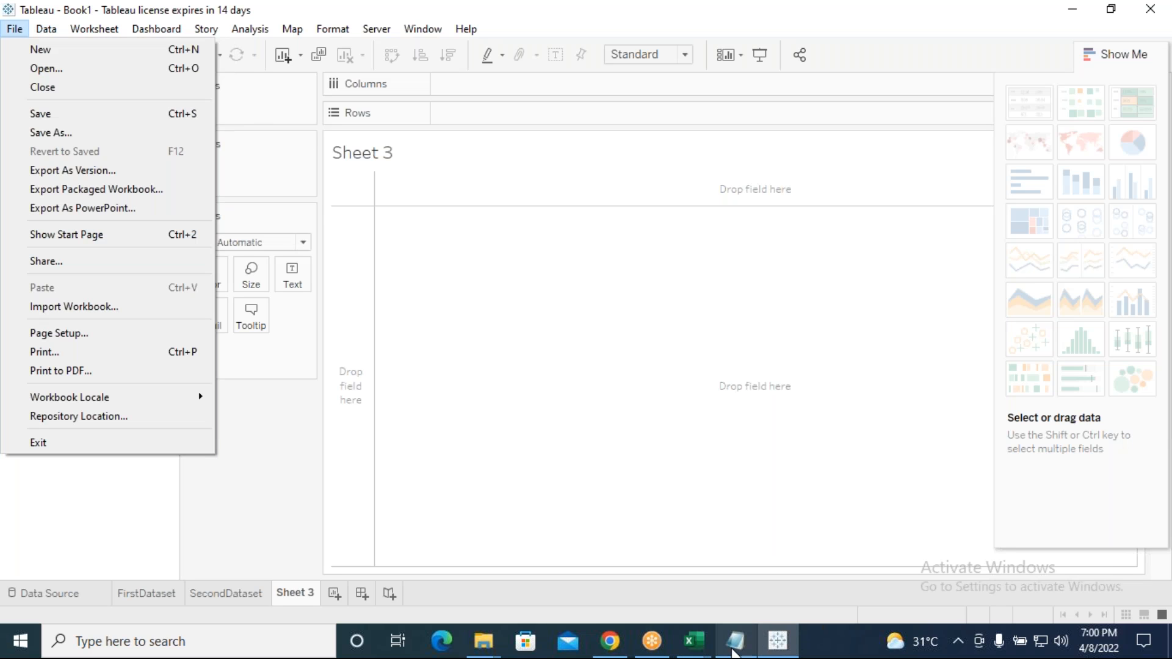
left_click(297, 600)
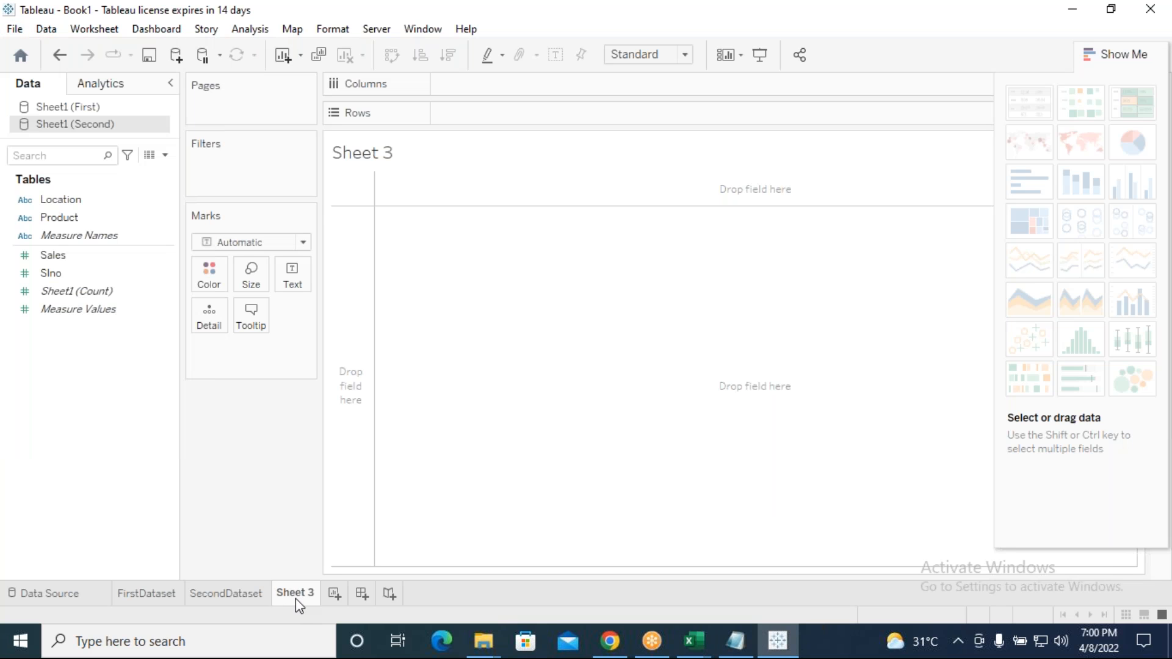
Rename the Sheet 3 worksheet as DataBlending.
right_click(295, 598)
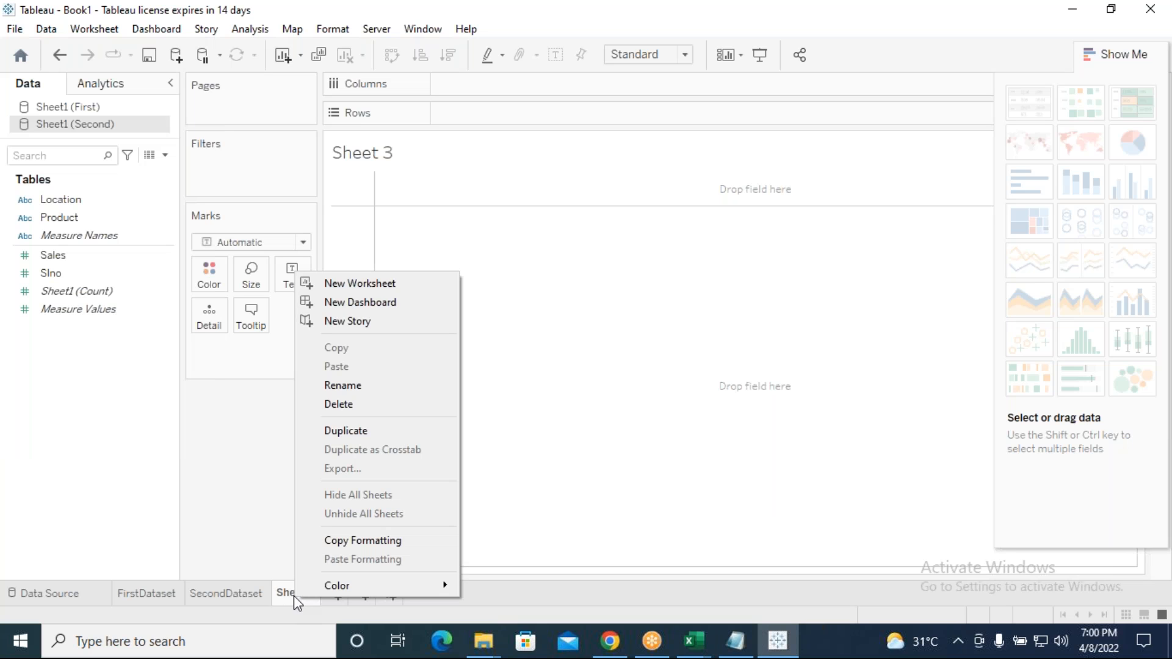
left_click(353, 386)
type("DAta")
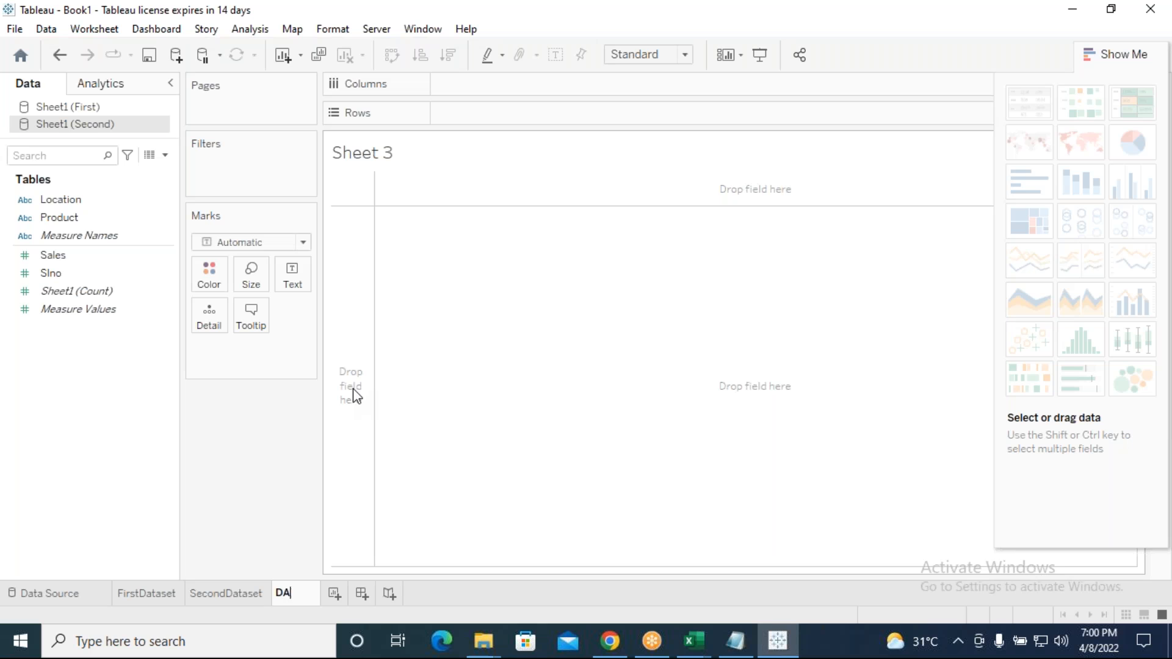
key("BackSpace")
key("BackSpace")
type("T")
key("BackSpace")
key("BackSpace")
type("ataBlending")
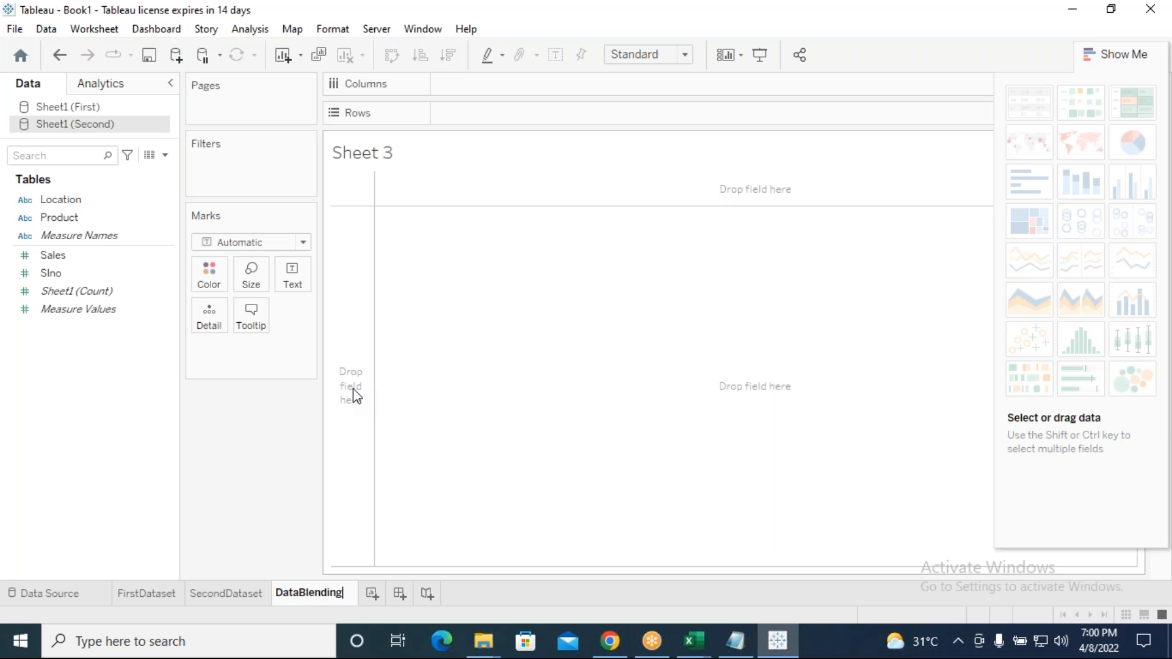
key("Return")
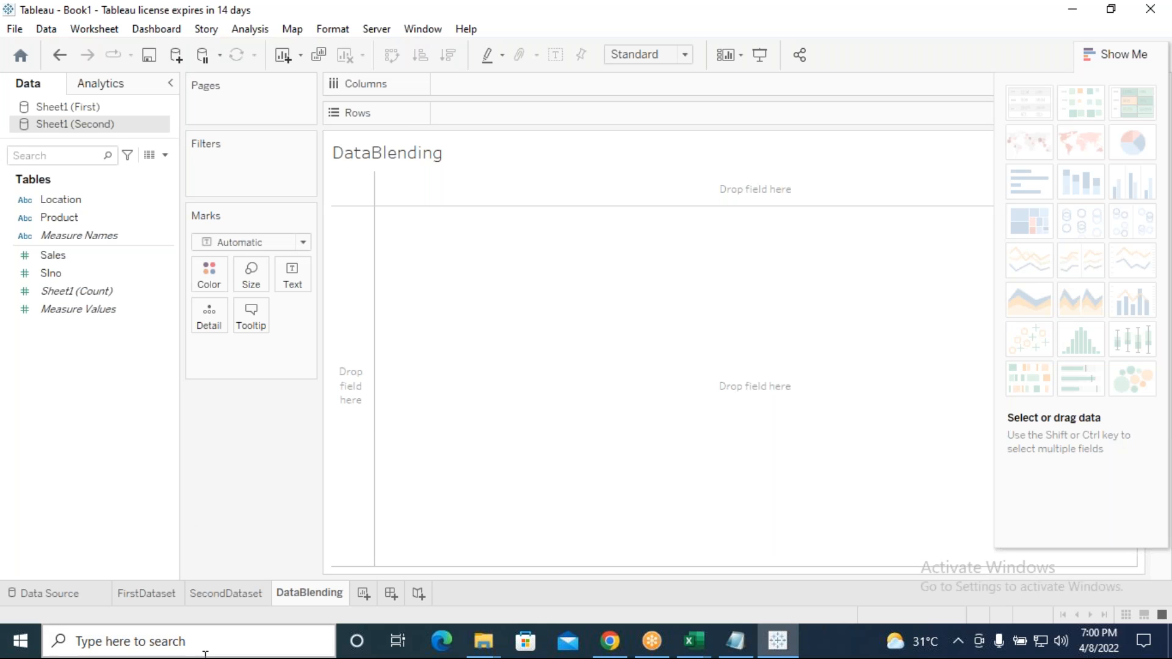
Compare the fields of the Sheet1 (First) and Sheet1 (Second) data sources.
left_click(83, 109)
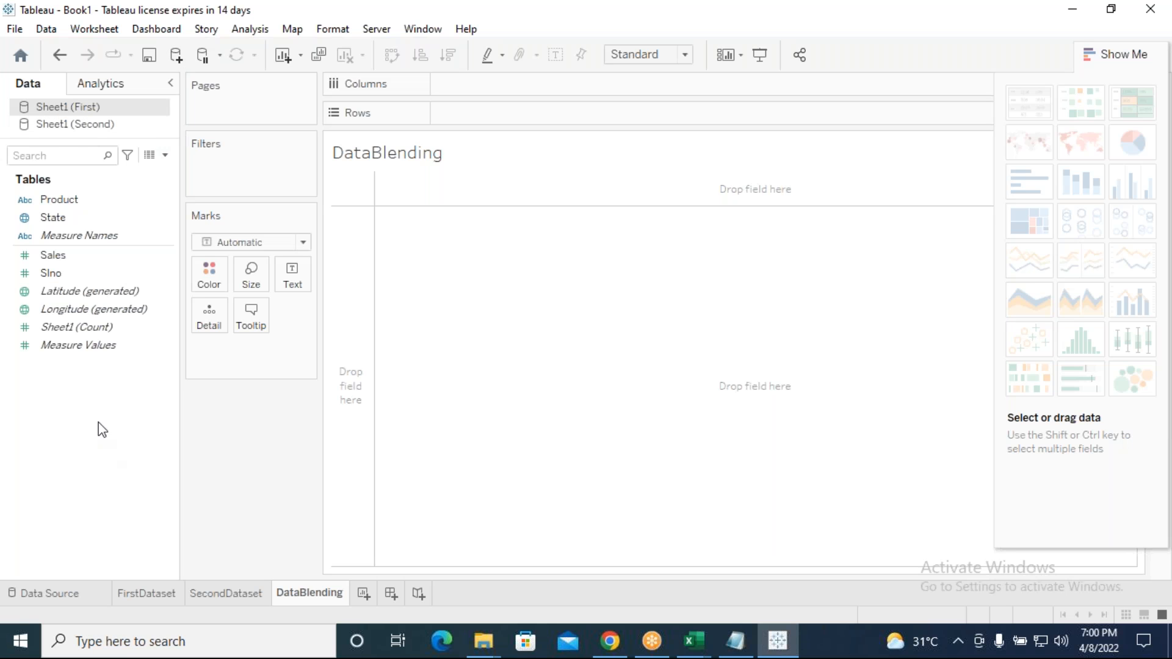
left_click(78, 128)
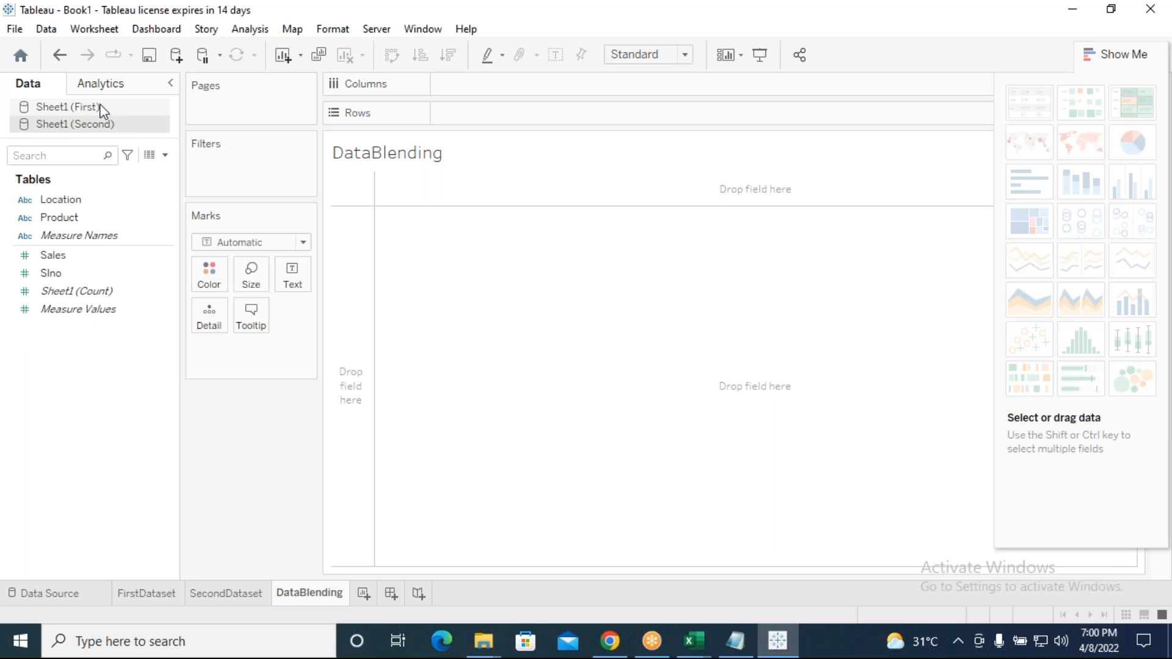
left_click(103, 109)
left_click(104, 122)
left_click(104, 107)
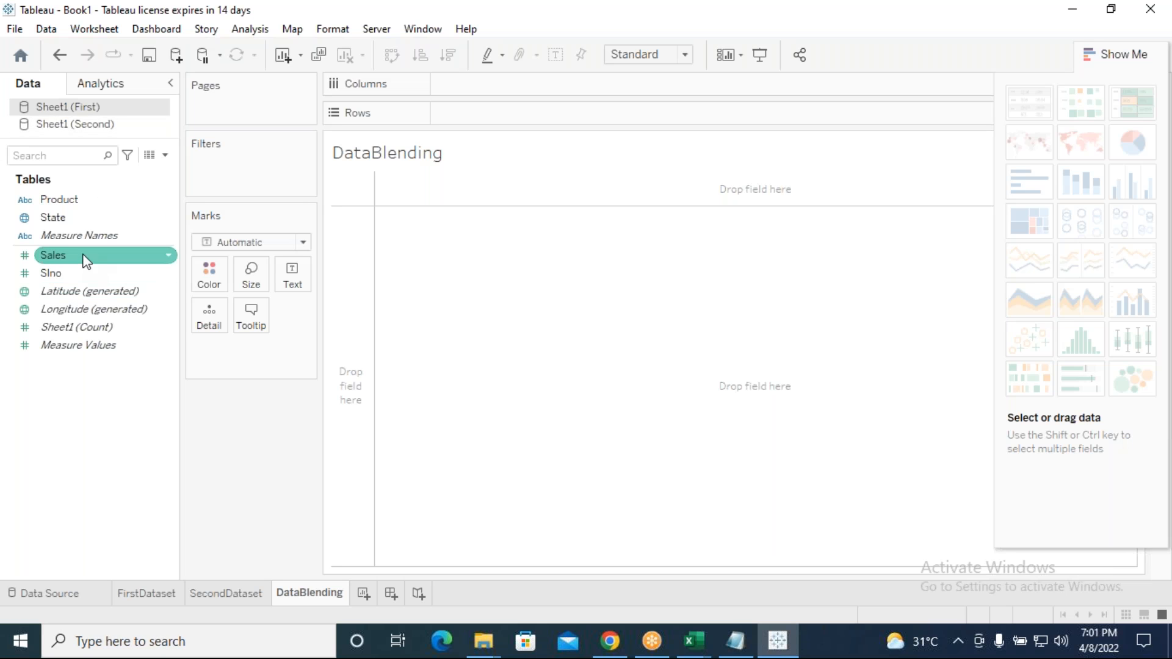
Examine the automatic blend relationship between Sheet1 (First) and Sheet1 (Second), close it, and recheck both sources' fields.
left_click(54, 31)
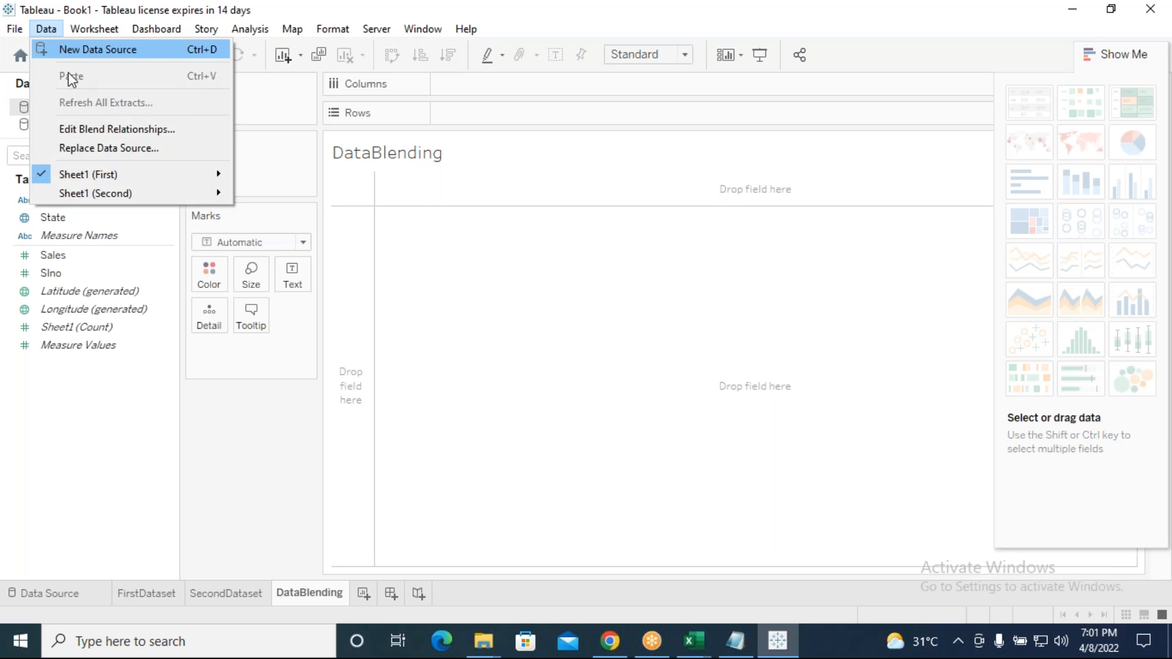
left_click(115, 129)
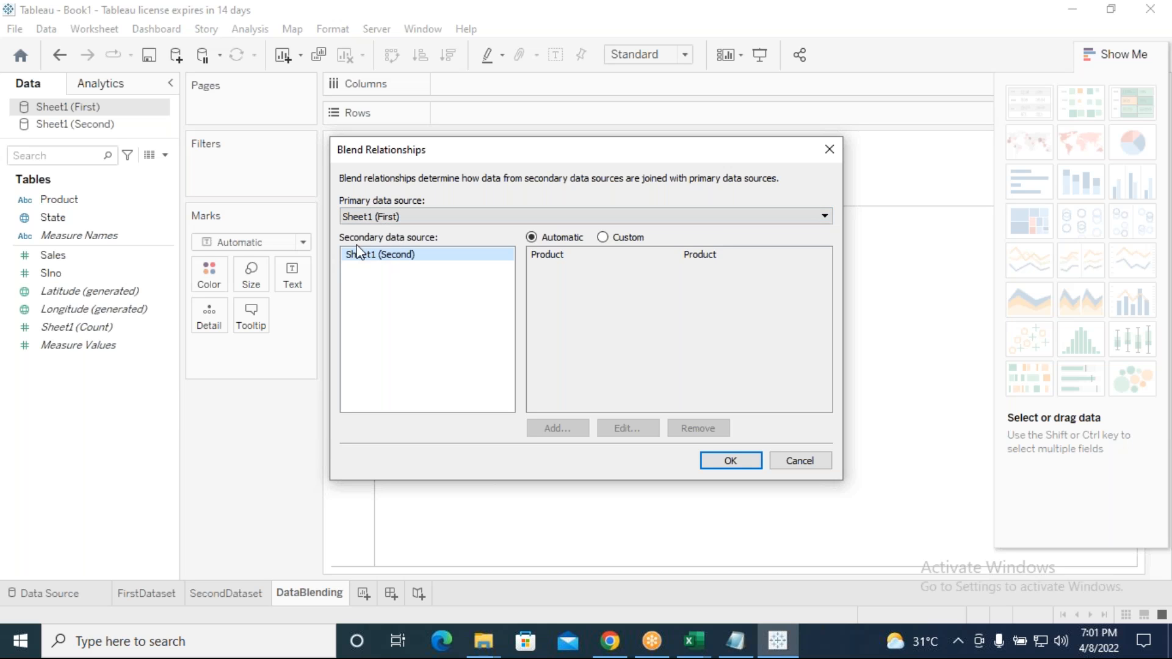
left_click(404, 257)
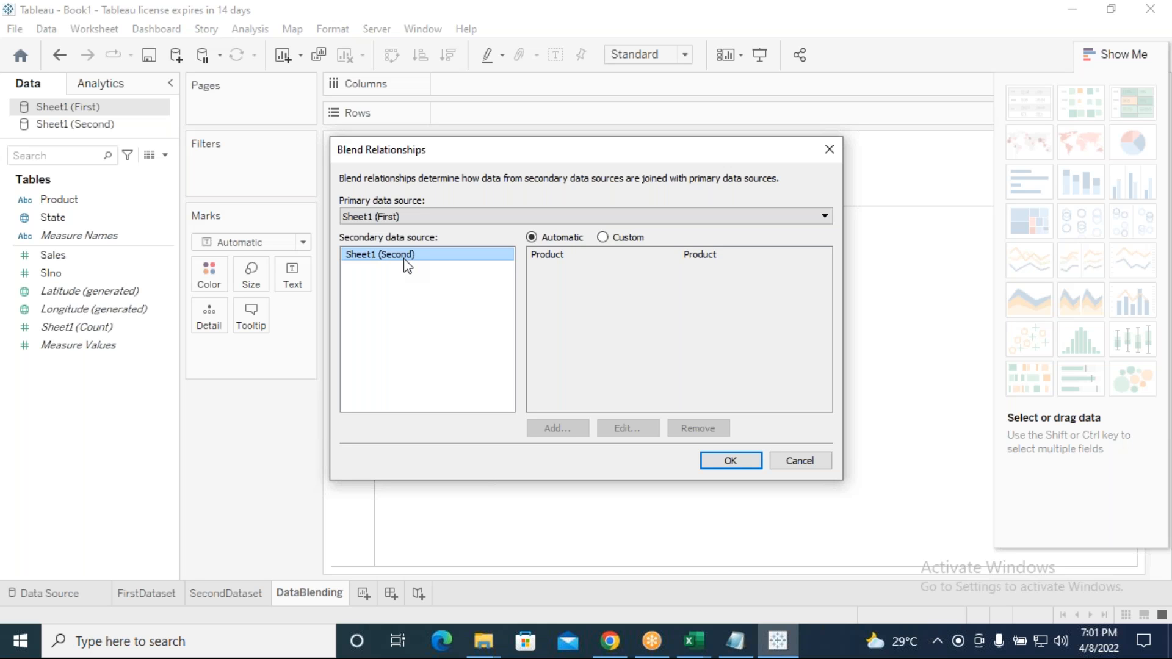
left_click(829, 149)
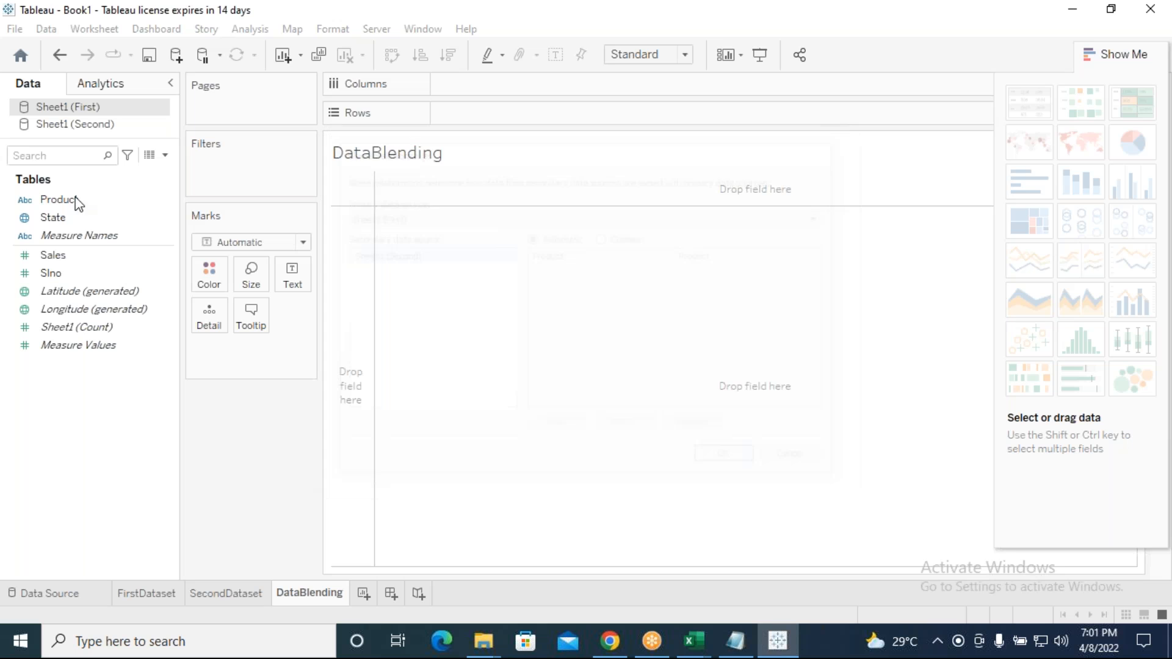
left_click(100, 125)
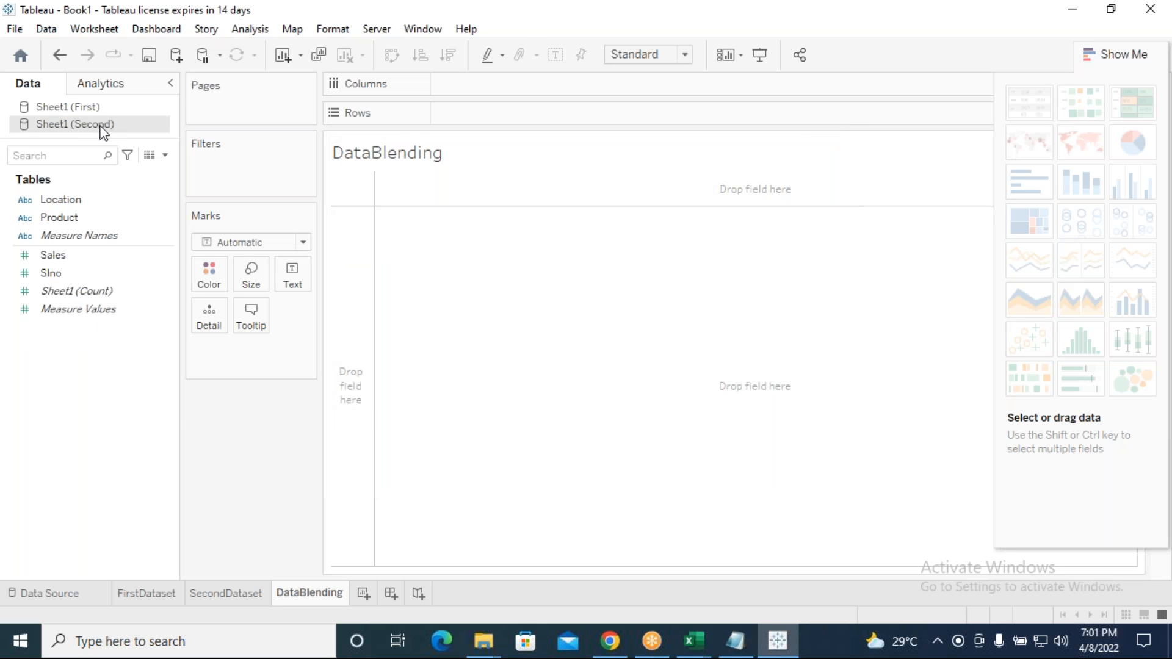
left_click(97, 108)
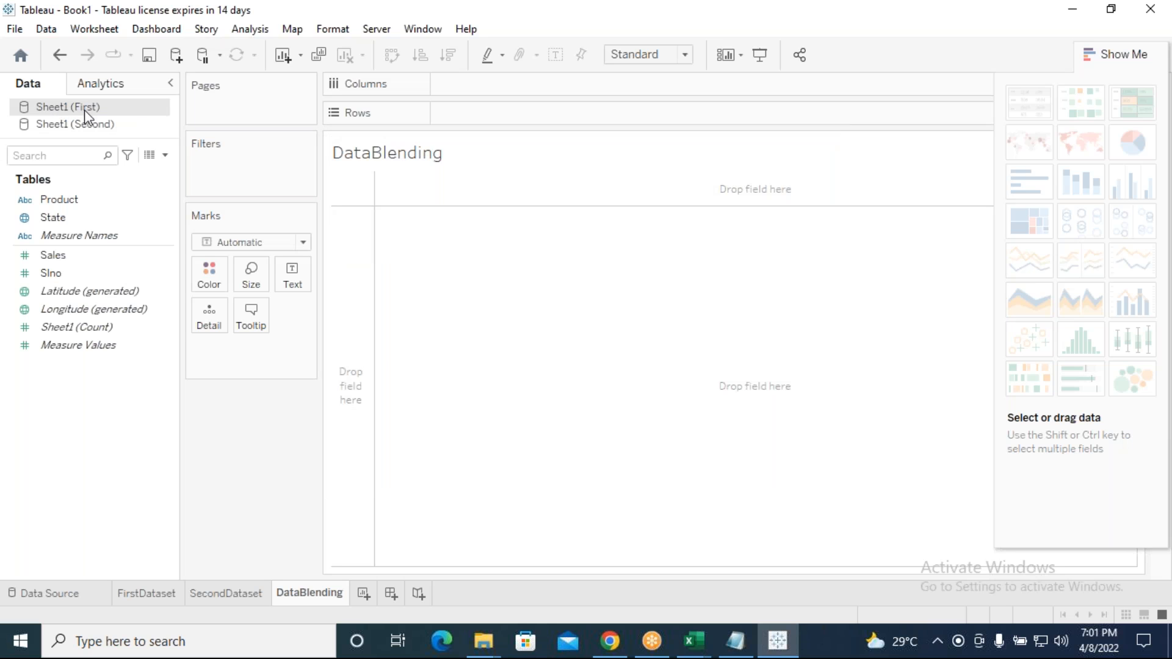
Switch the blend relationship between Sheet1 (First) and Sheet1 (Second) to Custom and add a field mapping from State to Location.
left_click(53, 32)
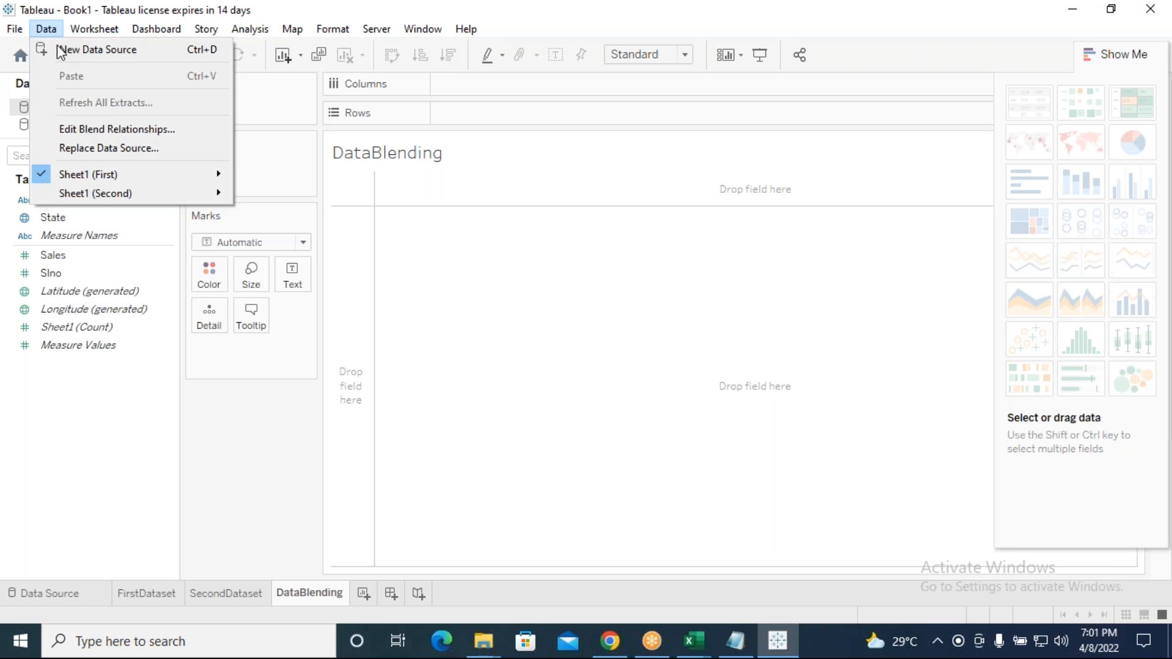
left_click(90, 129)
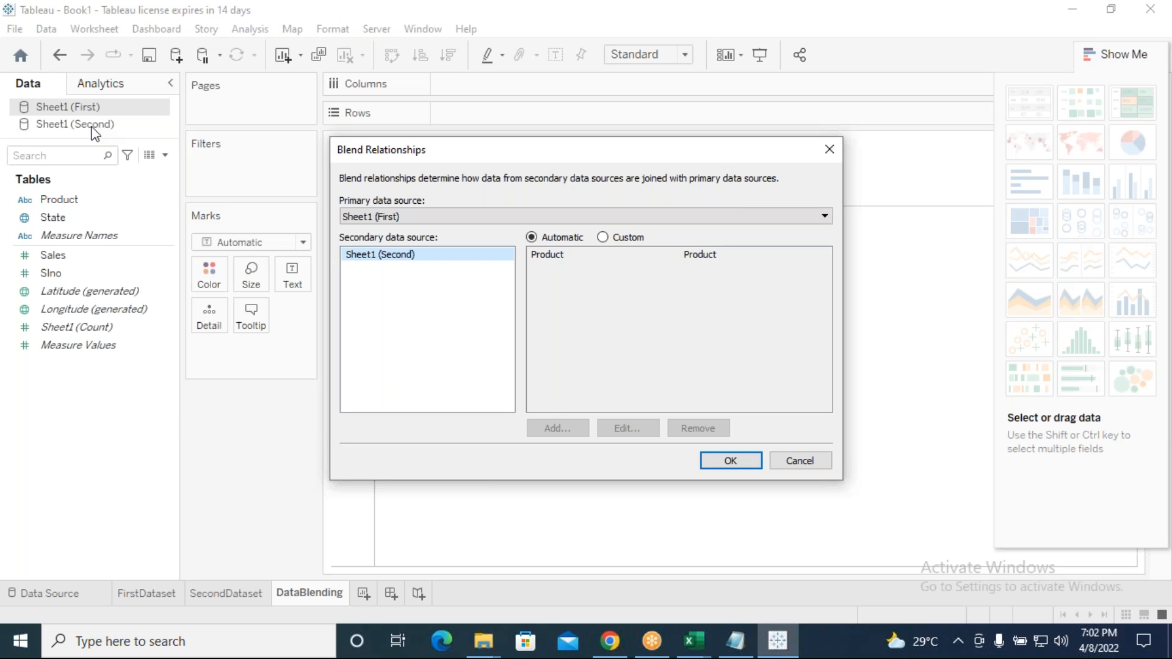
left_click(611, 240)
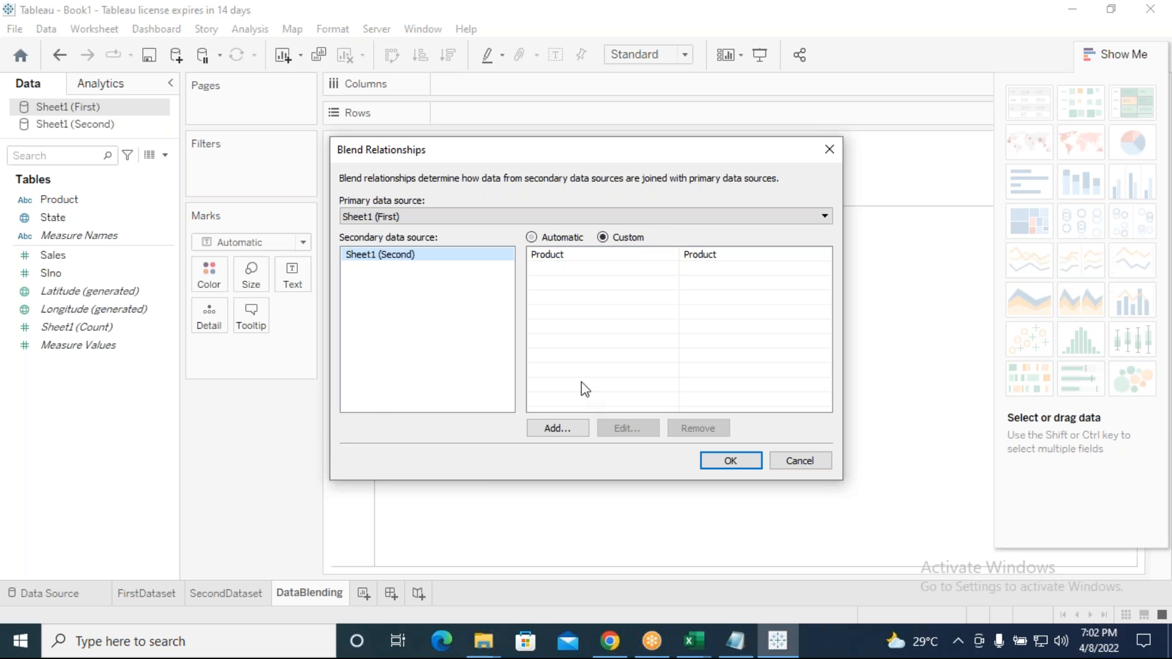
left_click(570, 431)
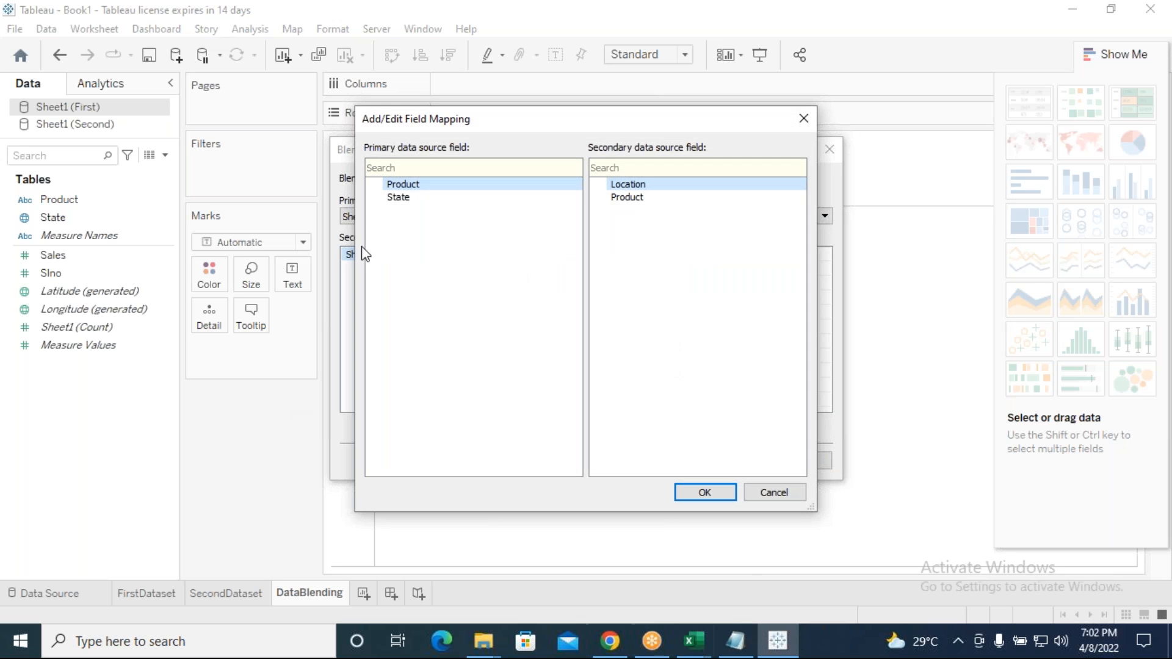
left_click(401, 199)
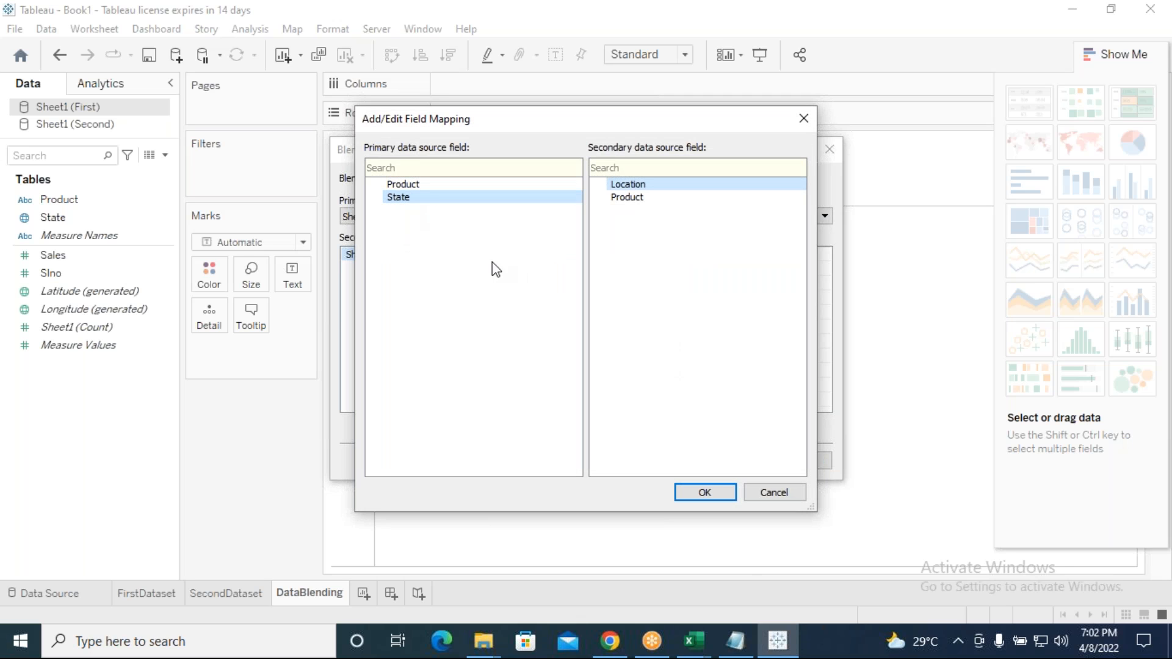
left_click(627, 198)
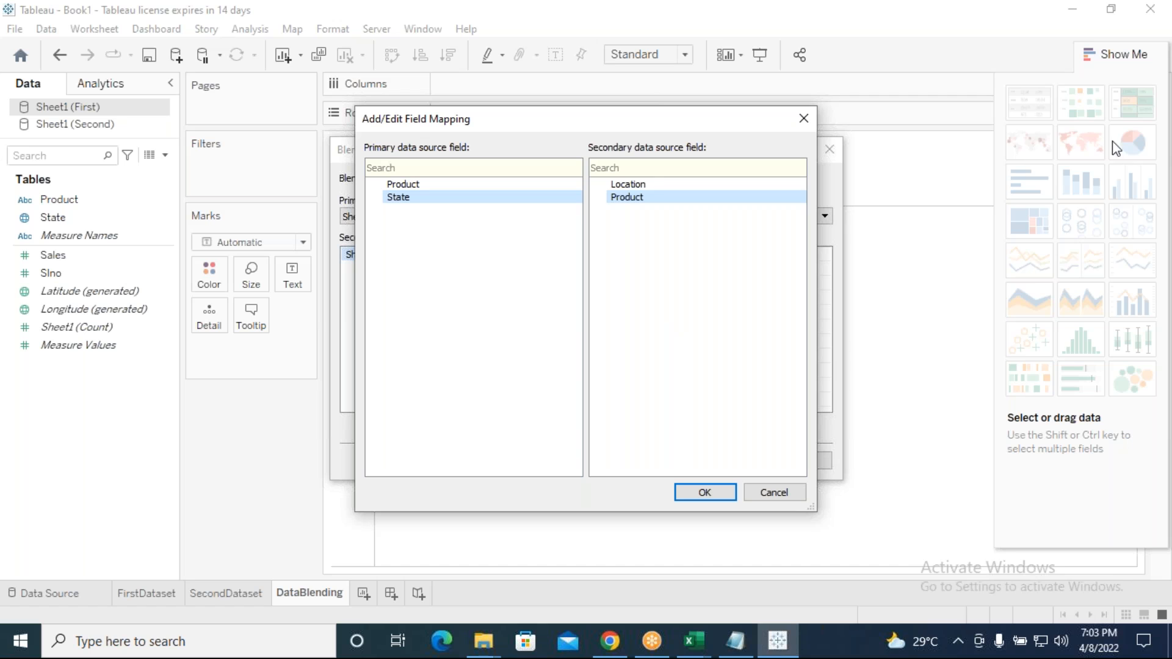
left_click(732, 183)
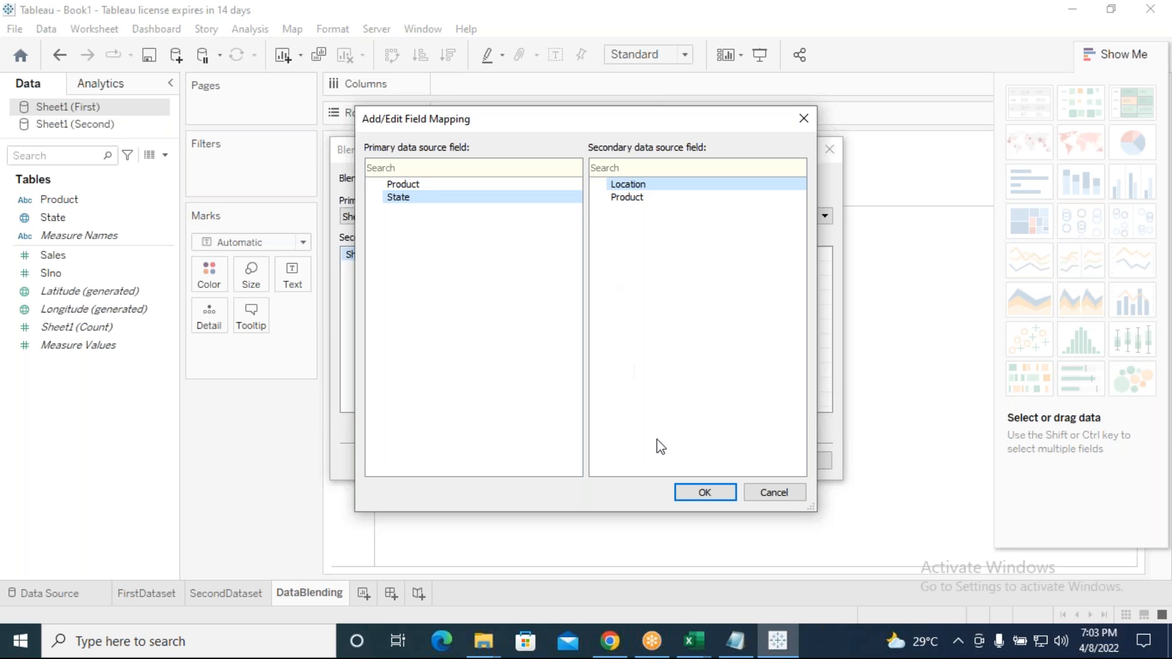
left_click(703, 491)
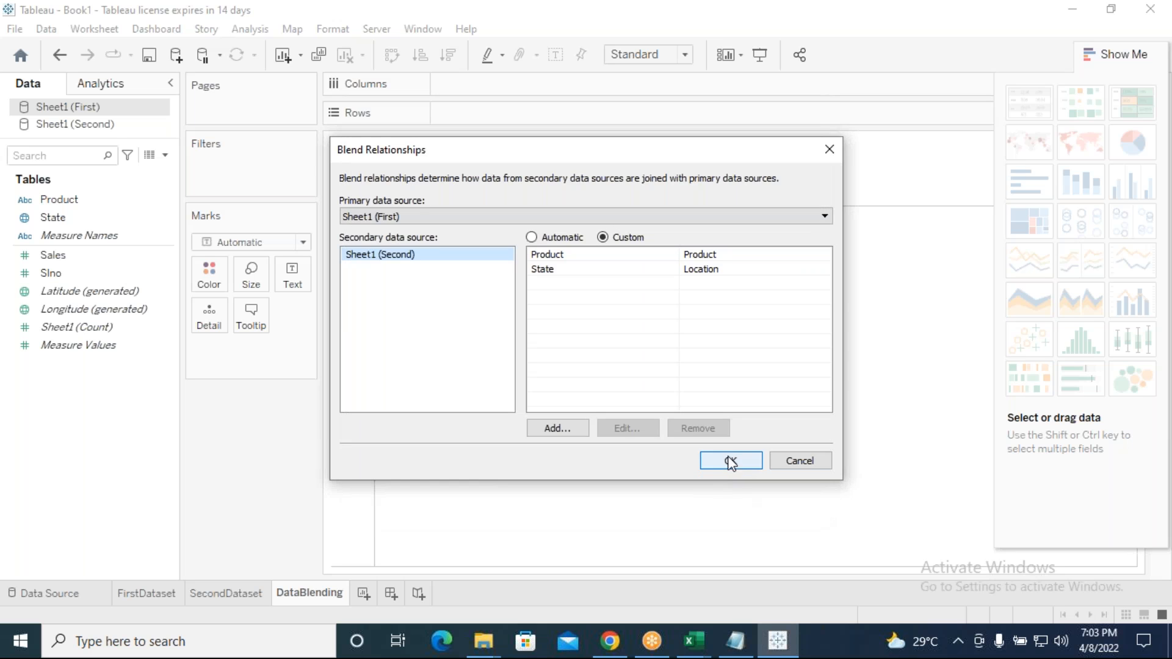
left_click(731, 461)
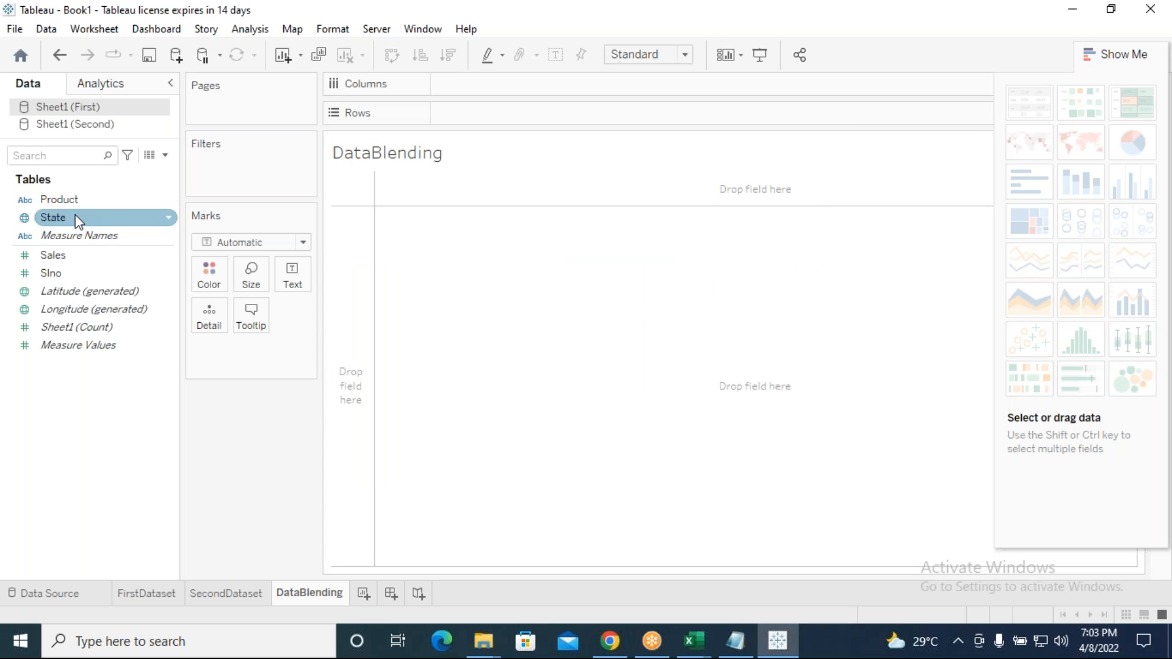
Chart Sales by State from Sheet1 (First) as vertical bars, and remove both fields from the worksheet.
left_click_drag(78, 226, 485, 85)
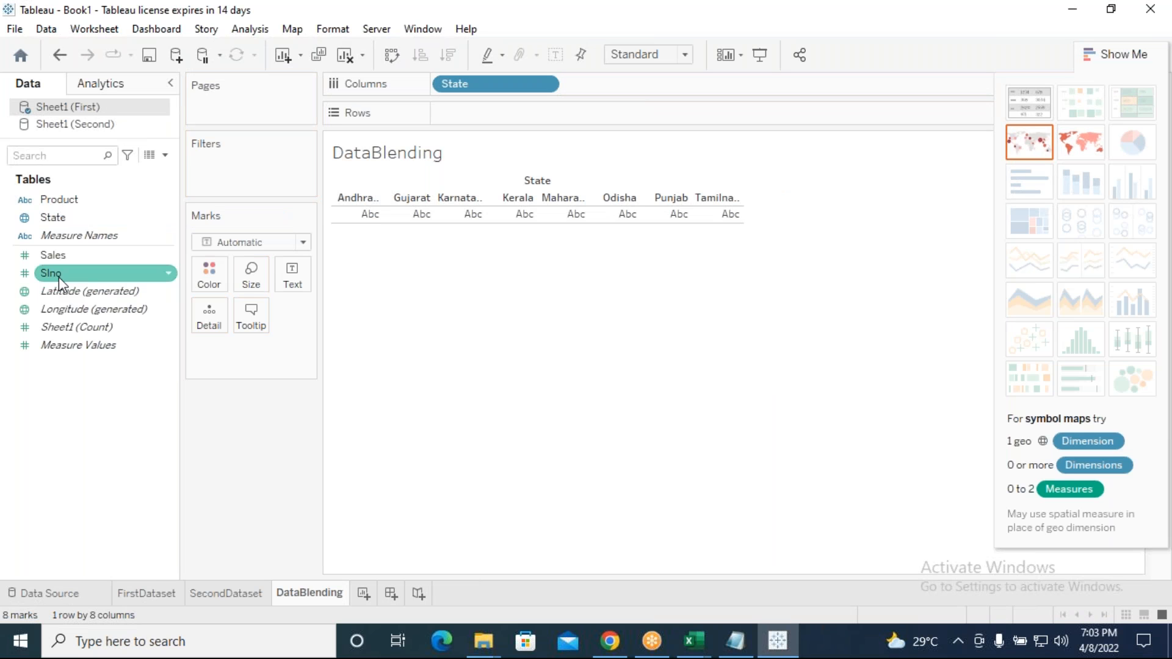
left_click_drag(67, 257, 466, 126)
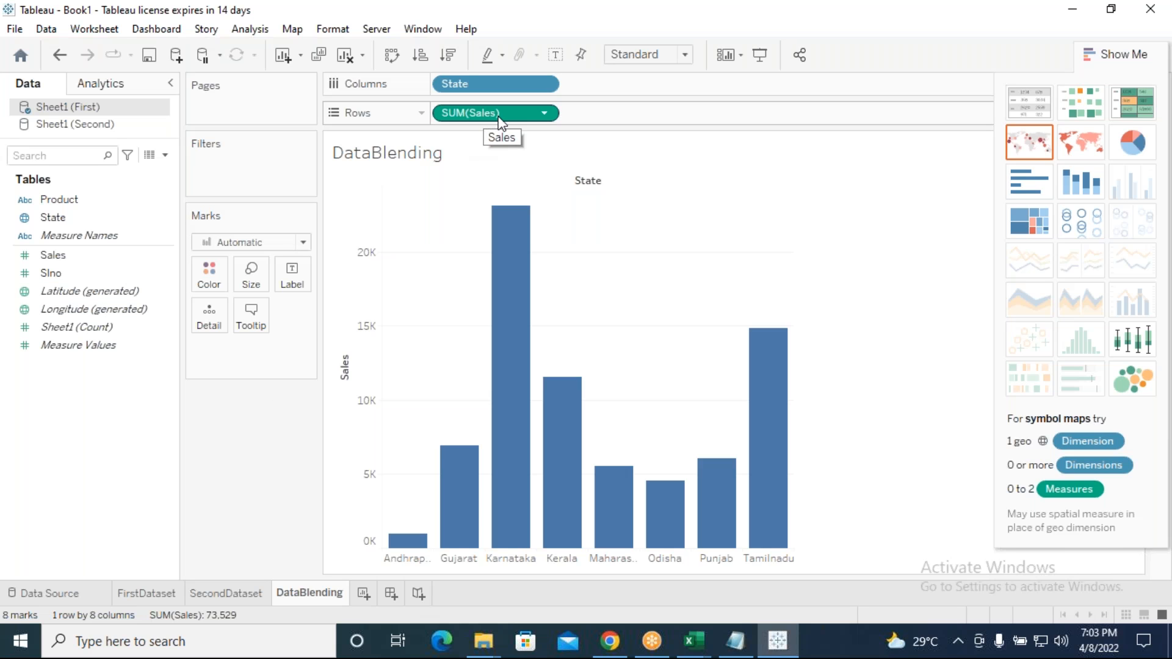
left_click_drag(499, 122, 244, 467)
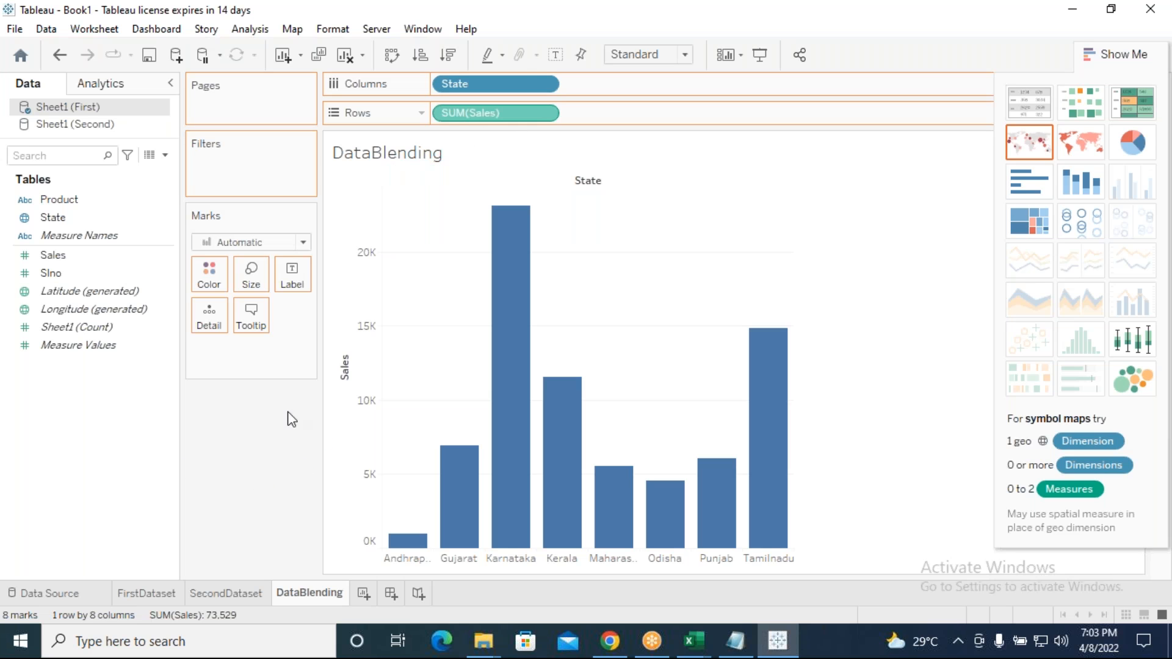
left_click_drag(489, 84, 262, 471)
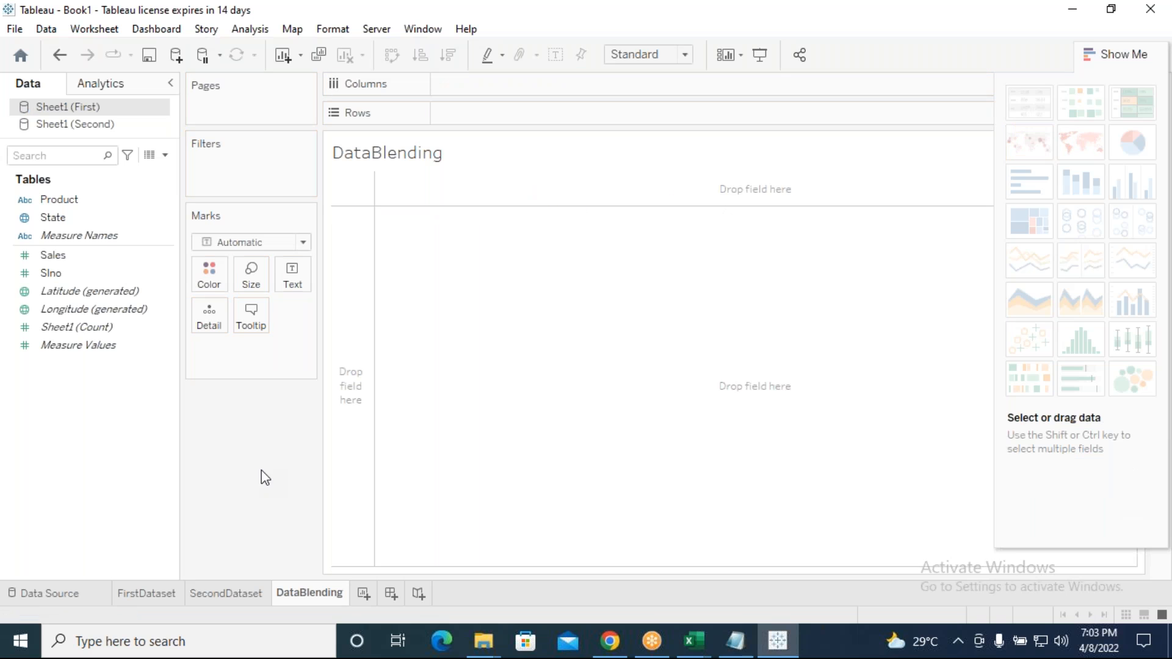
Rebuild the Sales by State chart from Sheet1 (First) with rows and columns swapped, and clear the worksheet.
left_click(62, 124)
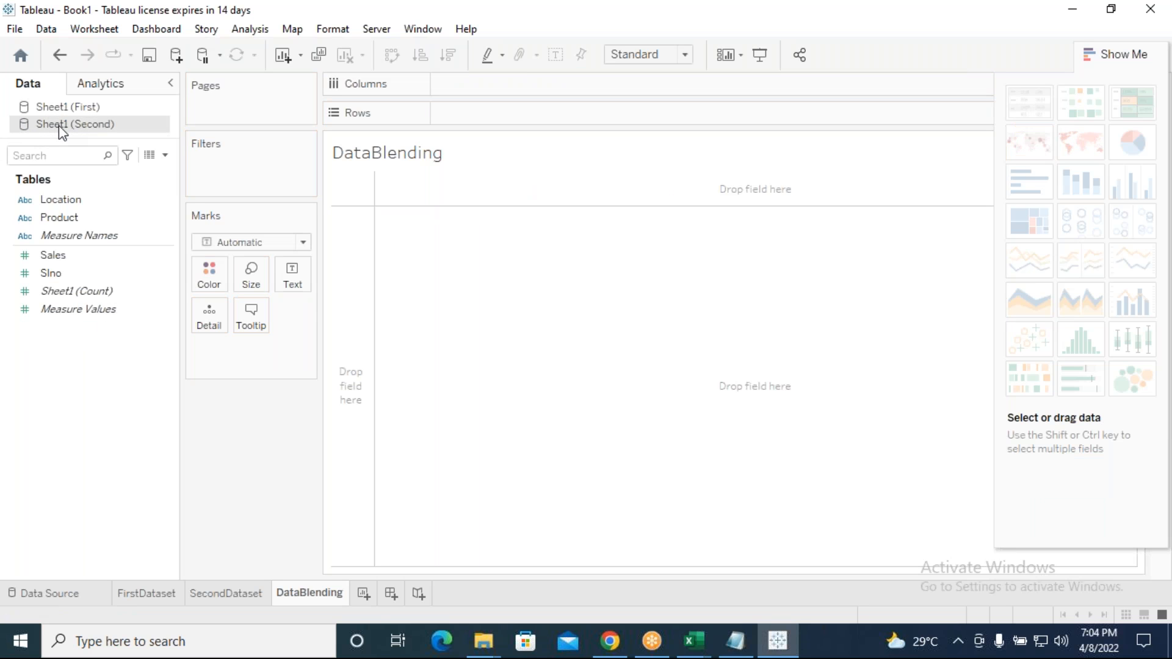
left_click(70, 106)
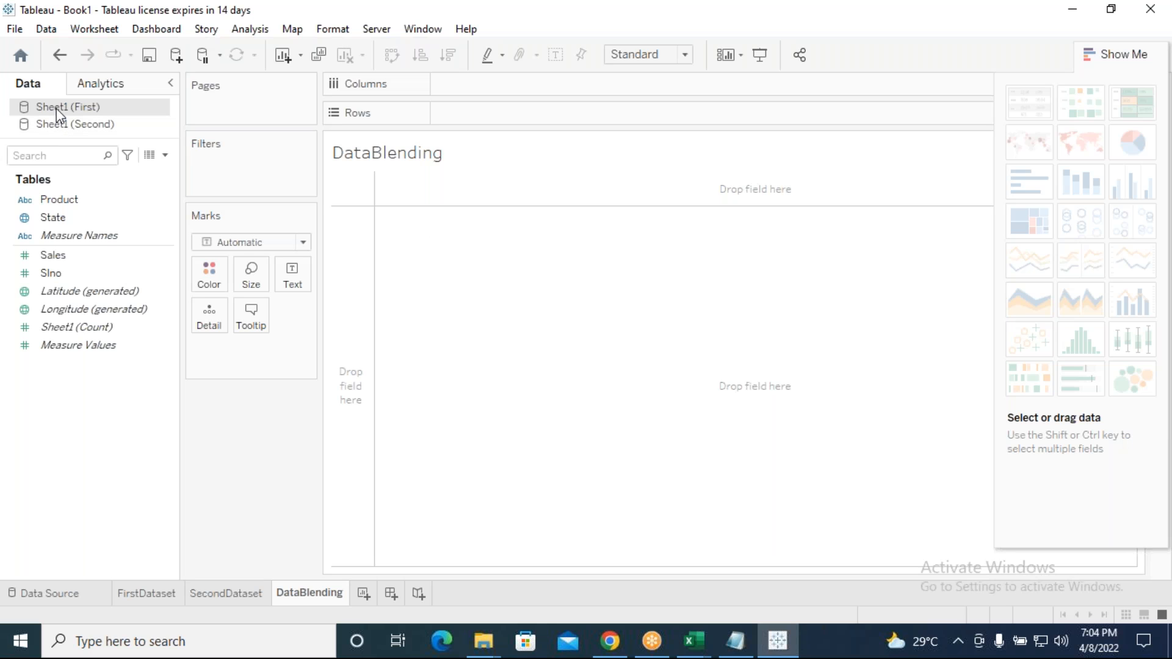
left_click(58, 201)
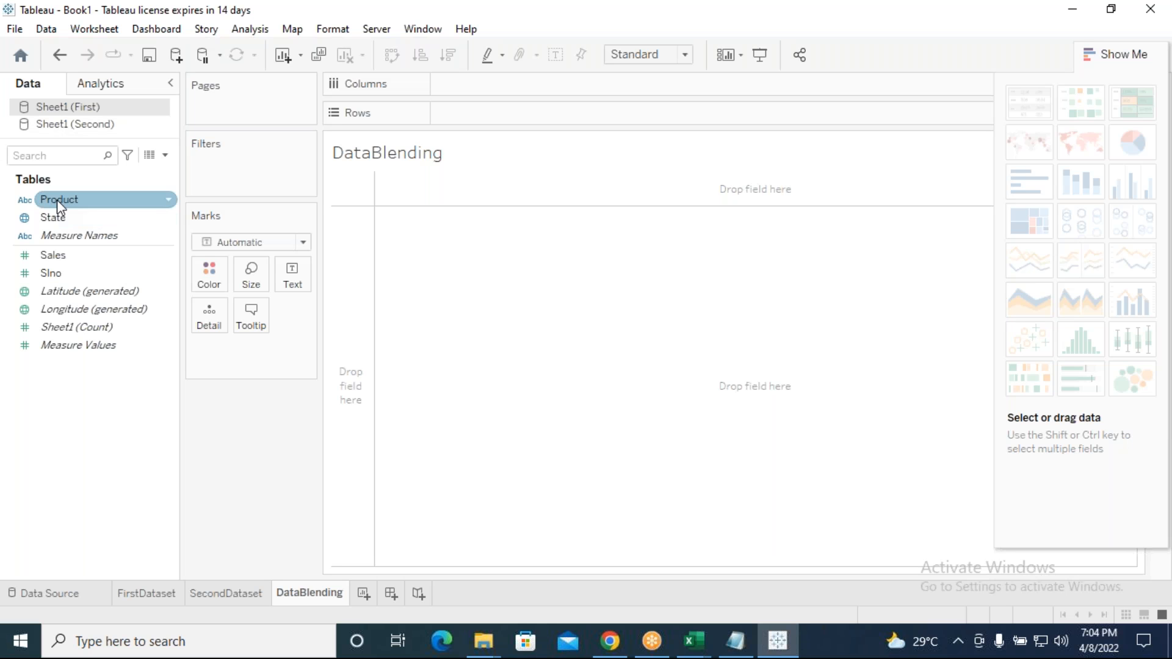
left_click(57, 218)
mouse_move(110, 221)
left_mouse_down()
mouse_move(455, 125)
mouse_move(460, 86)
left_mouse_up()
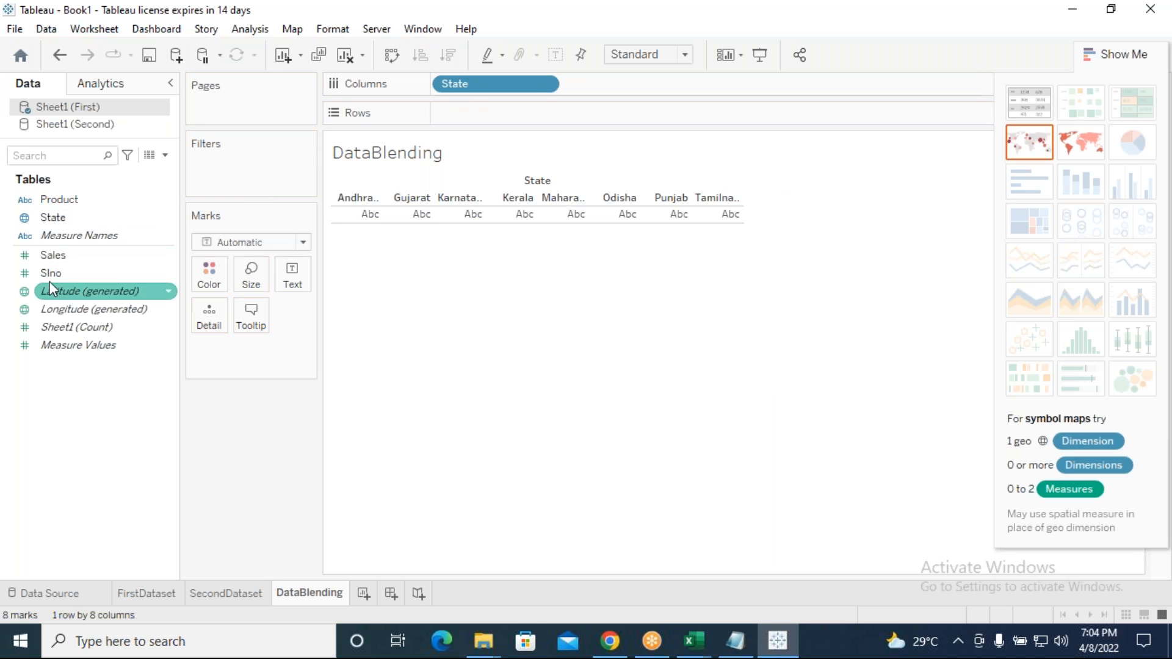
mouse_move(51, 255)
left_mouse_down()
mouse_move(305, 191)
mouse_move(438, 113)
left_mouse_up()
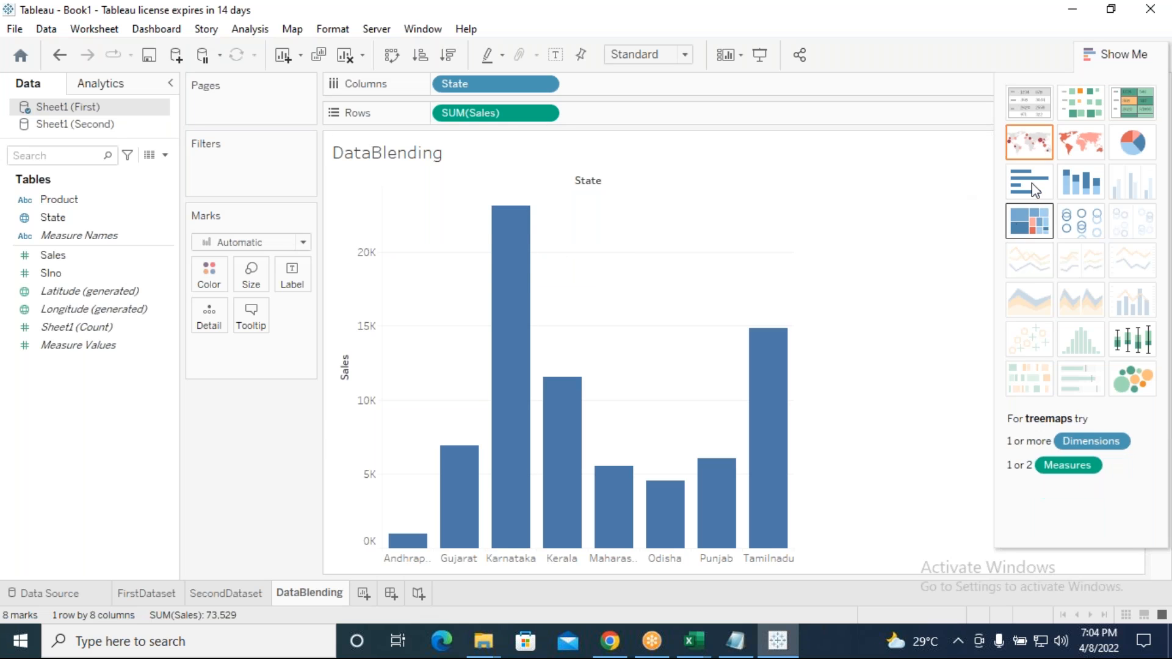
key("ctrl+w")
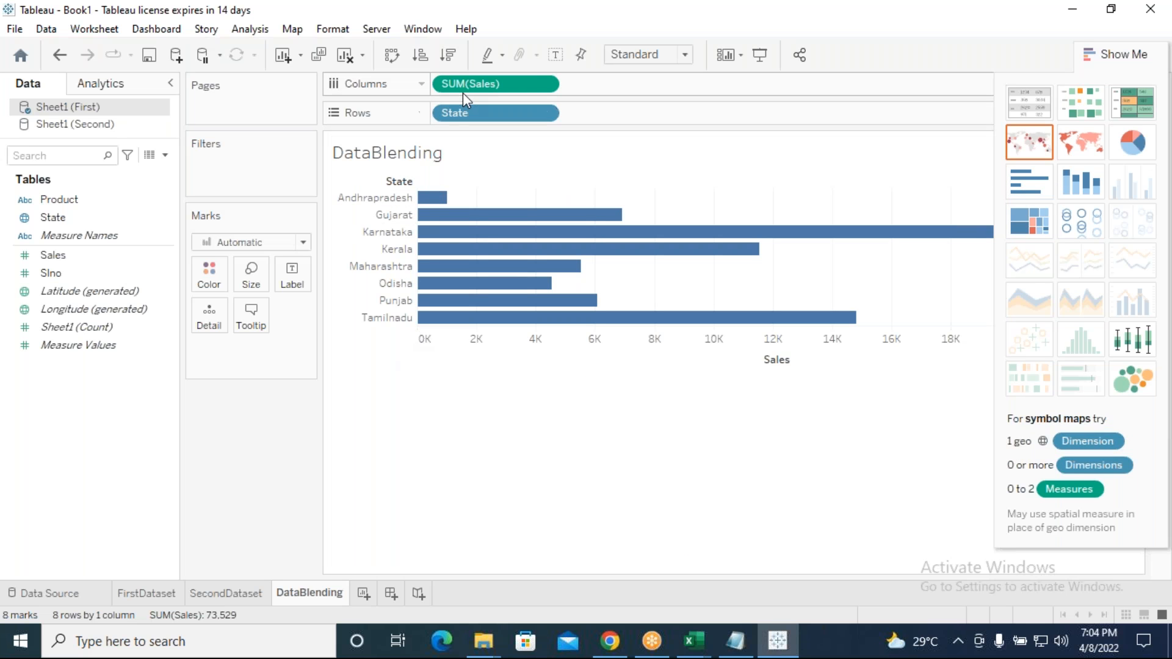
left_click_drag(492, 84, 305, 407)
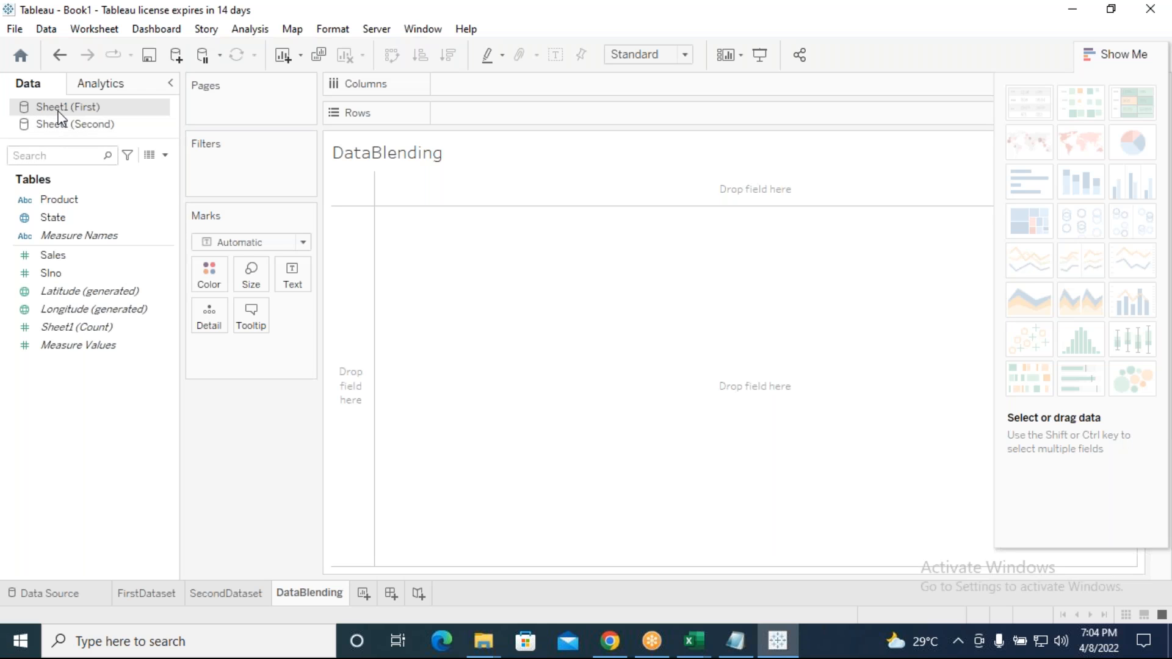
Review the custom blend relationship's primary source, secondary source and field mappings, and close the field mapping dialog without adding anything.
left_click(56, 31)
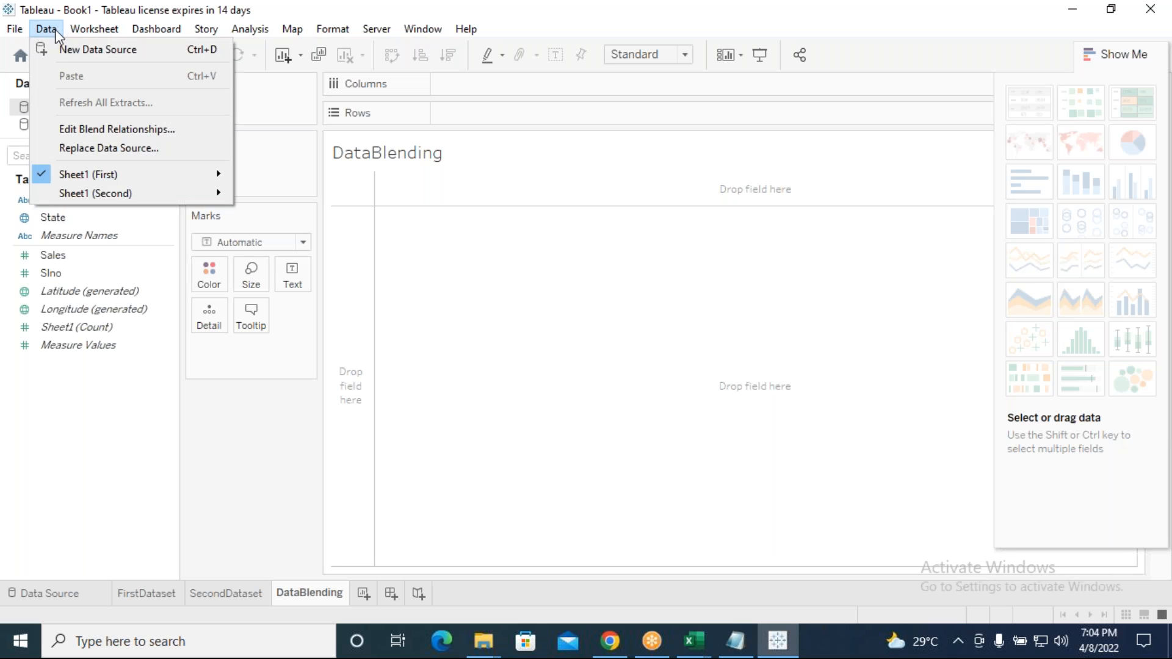
left_click(104, 130)
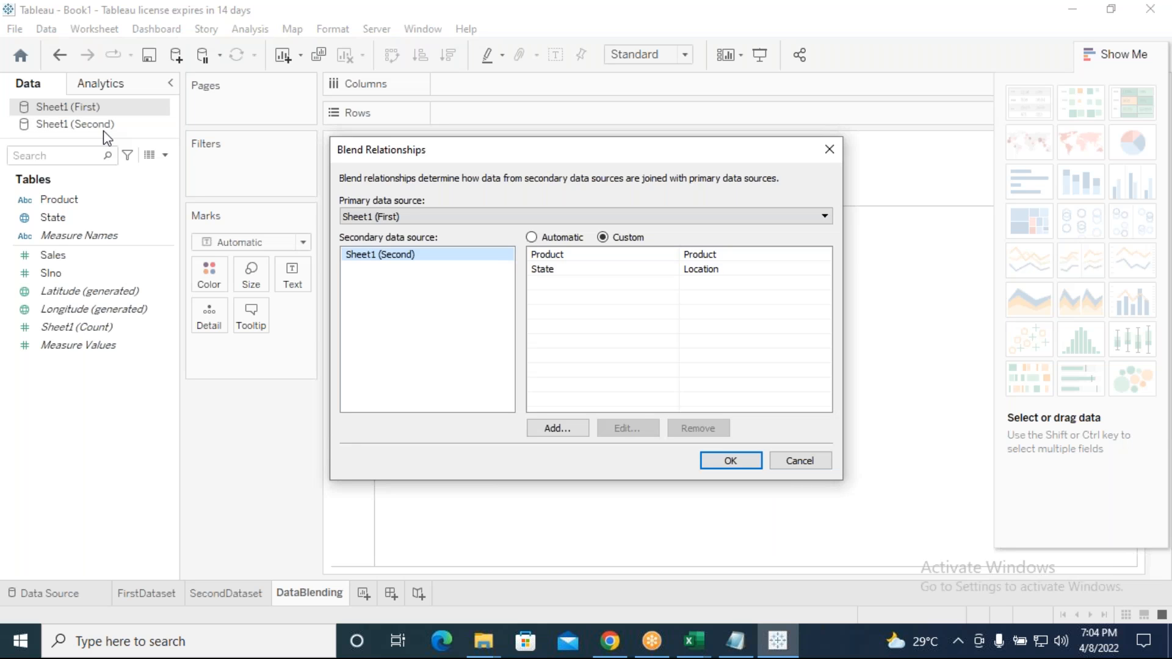
left_click(530, 270)
left_click(372, 254)
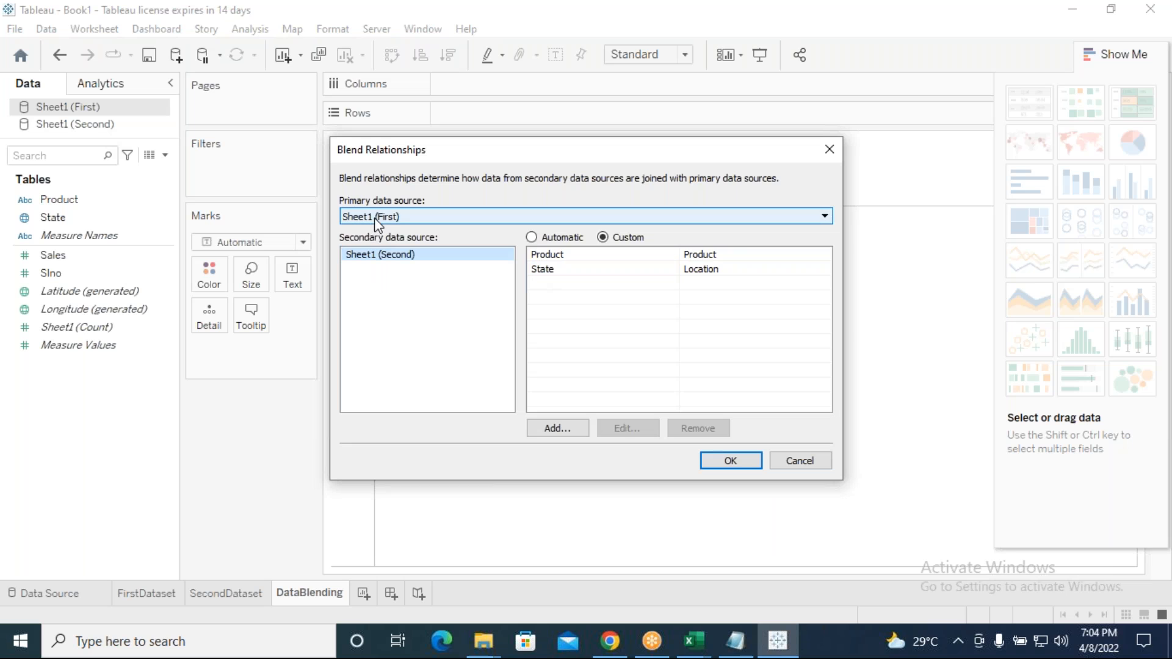
left_click(376, 218)
left_click(395, 231)
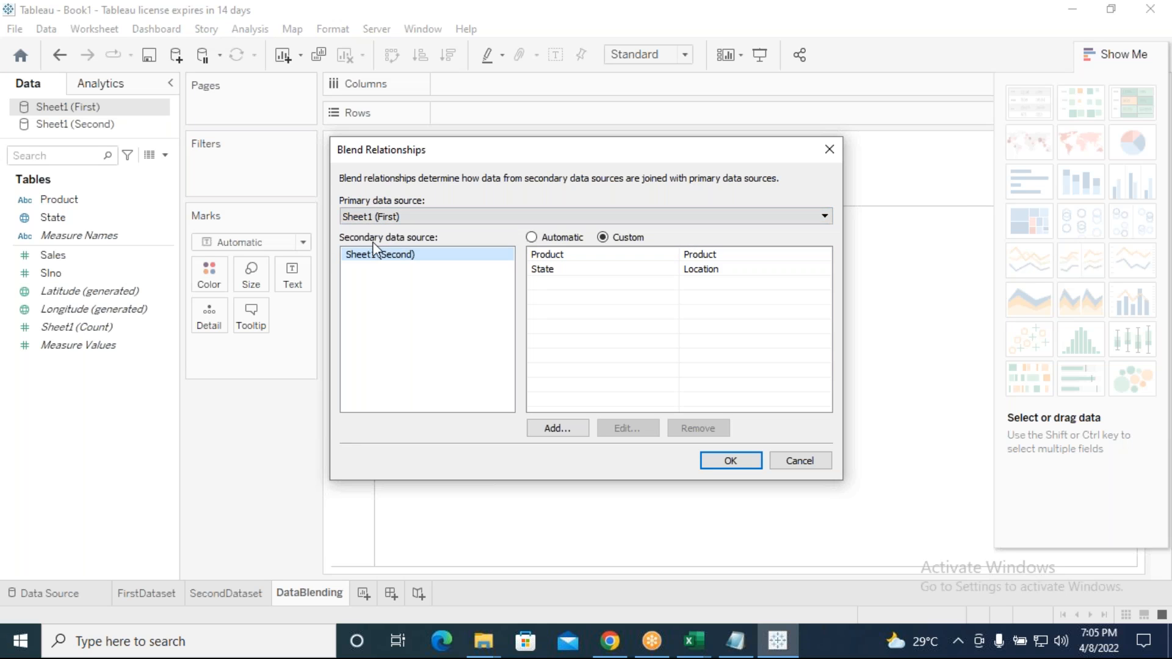
left_click(417, 253)
left_click(562, 427)
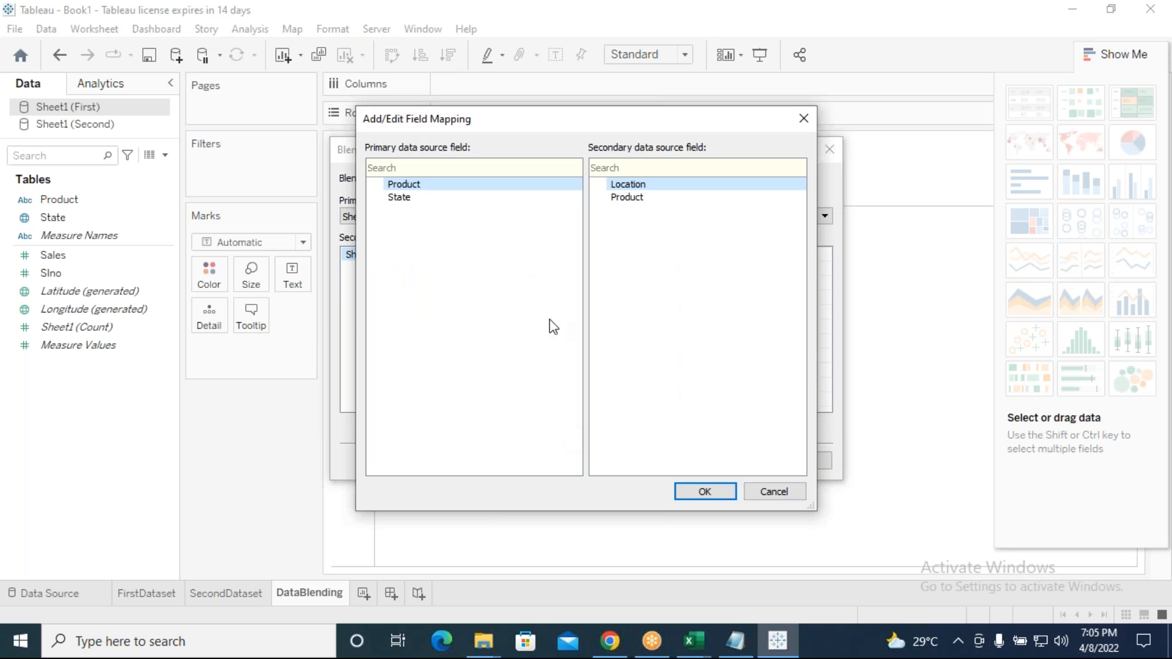
left_click(810, 121)
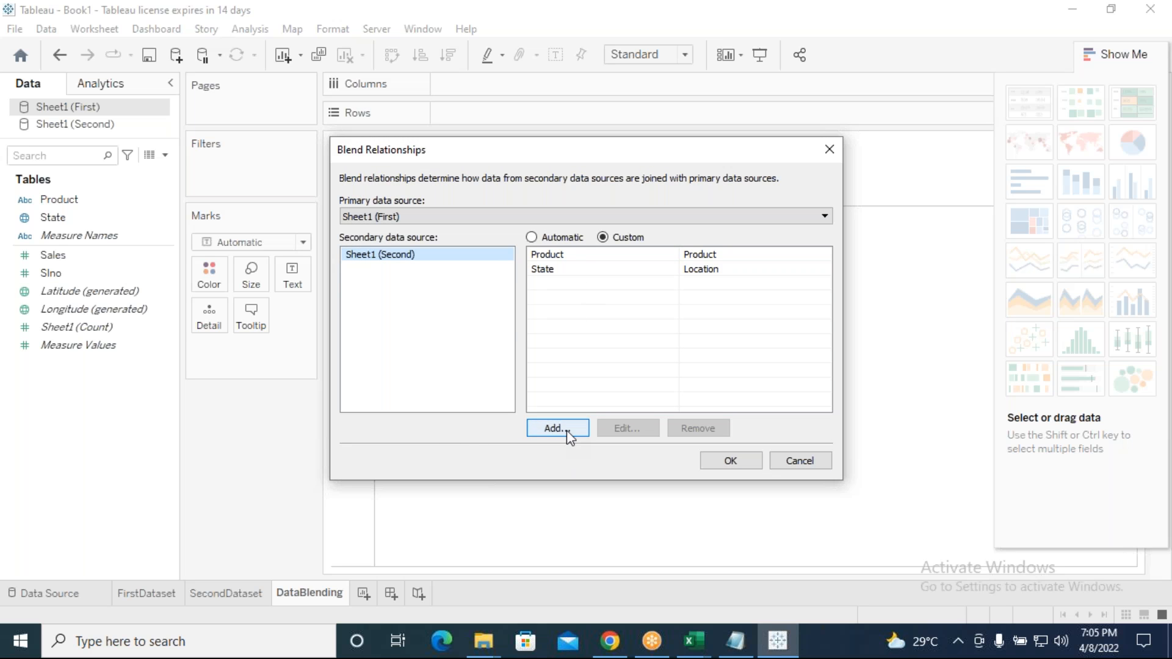
Add the State to Location field mapping again, replacing the existing one, and apply the custom blend relationship.
left_click(558, 430)
left_click(407, 201)
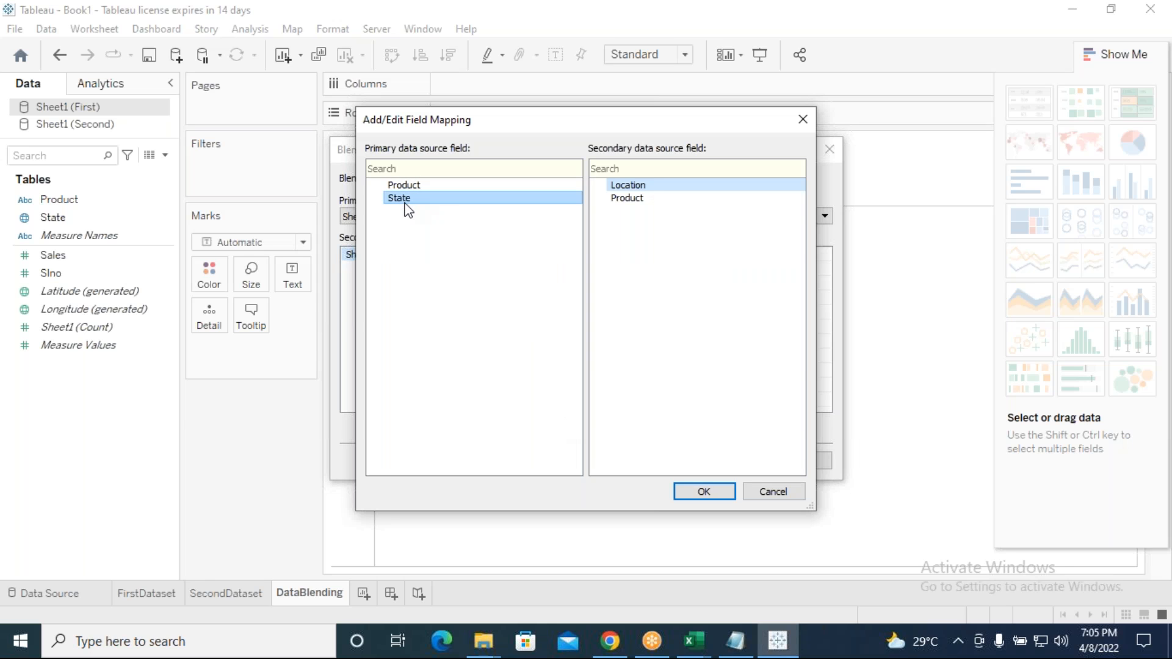
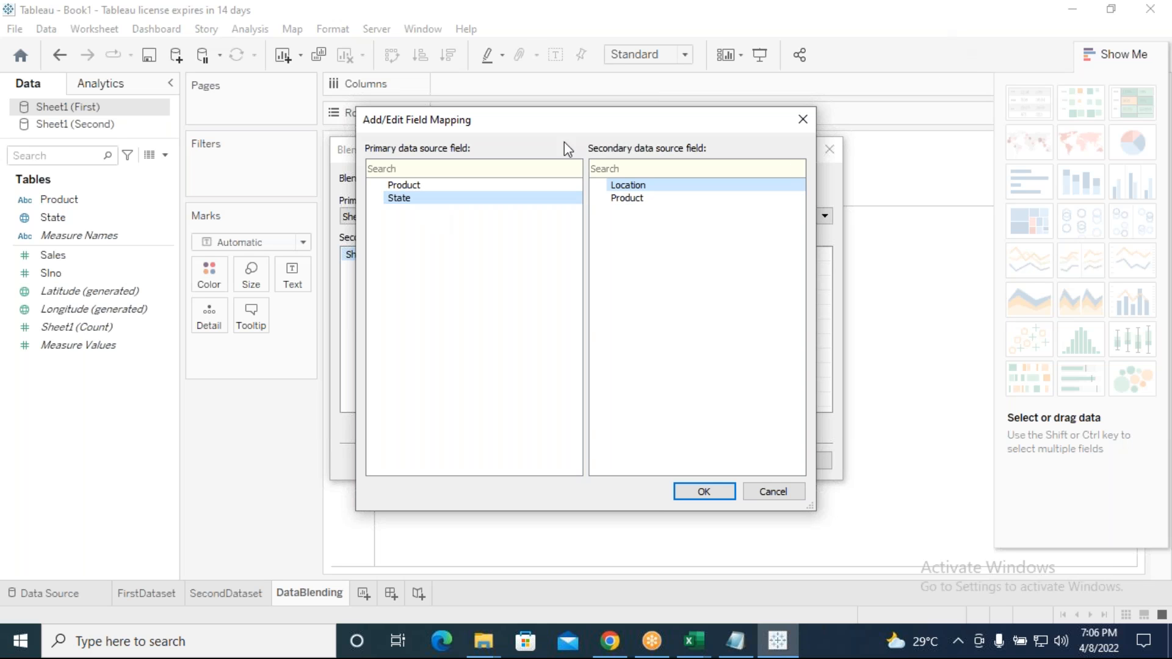
left_click_drag(635, 130, 898, 139)
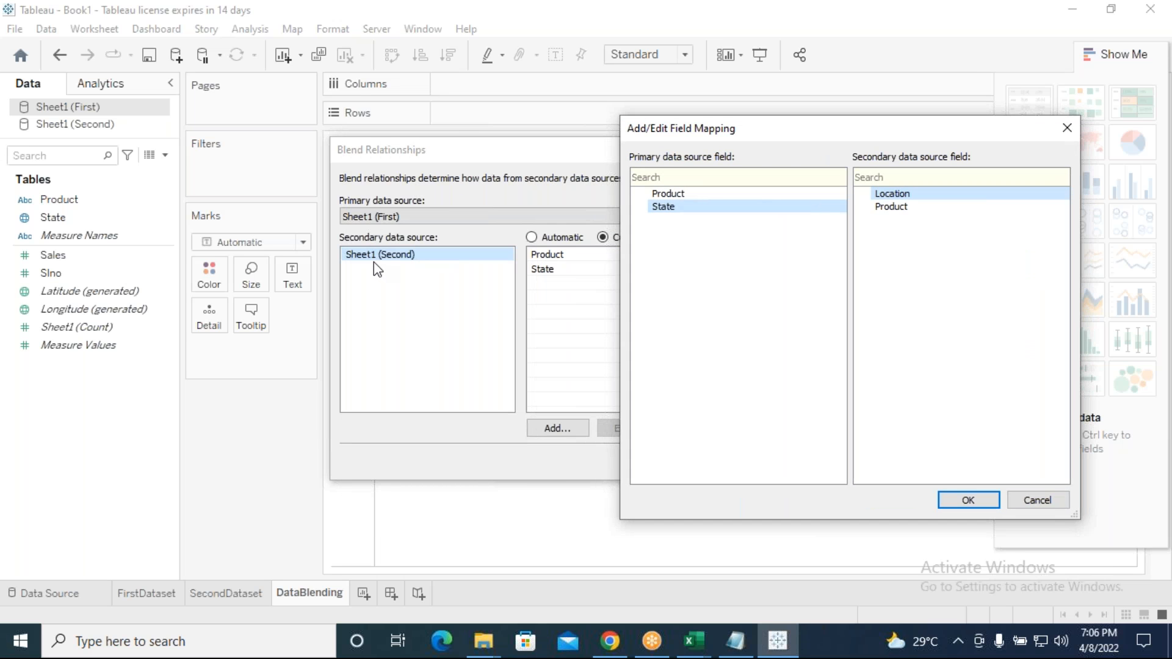
left_click_drag(804, 132, 890, 107)
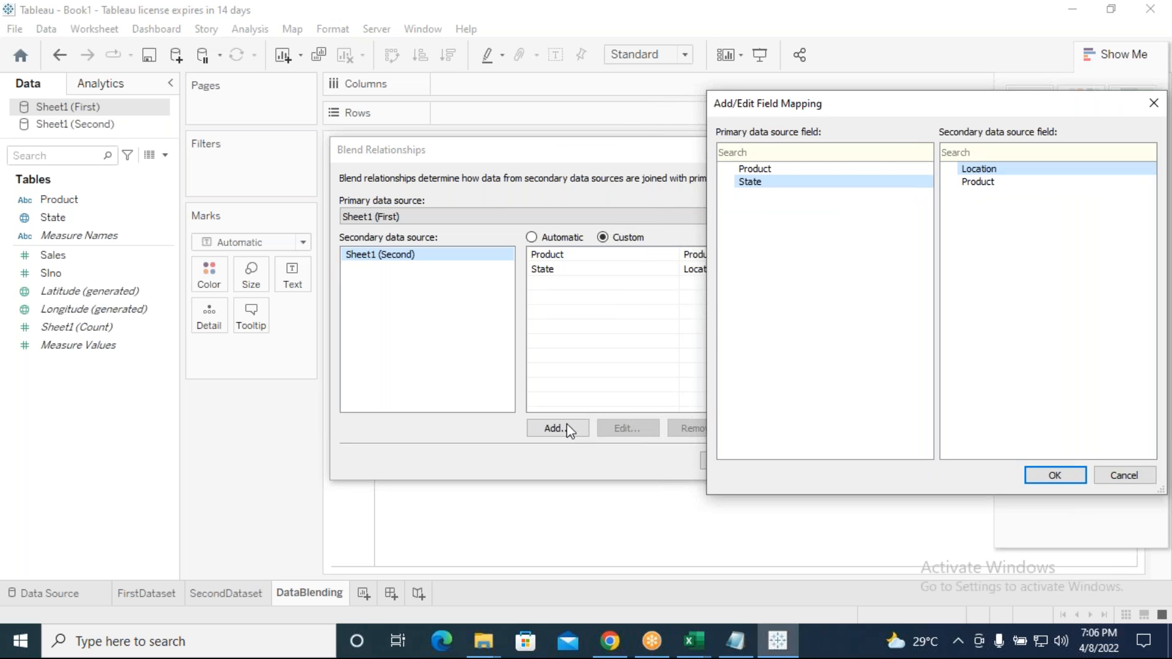
left_click_drag(872, 104, 640, 123)
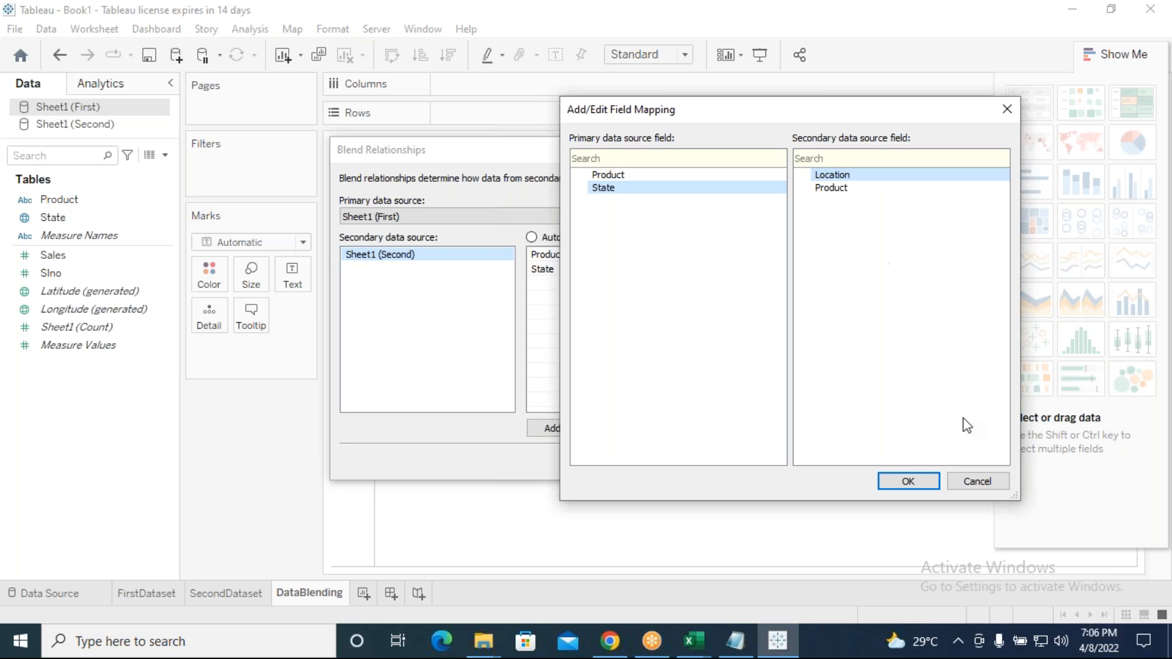
left_click(899, 481)
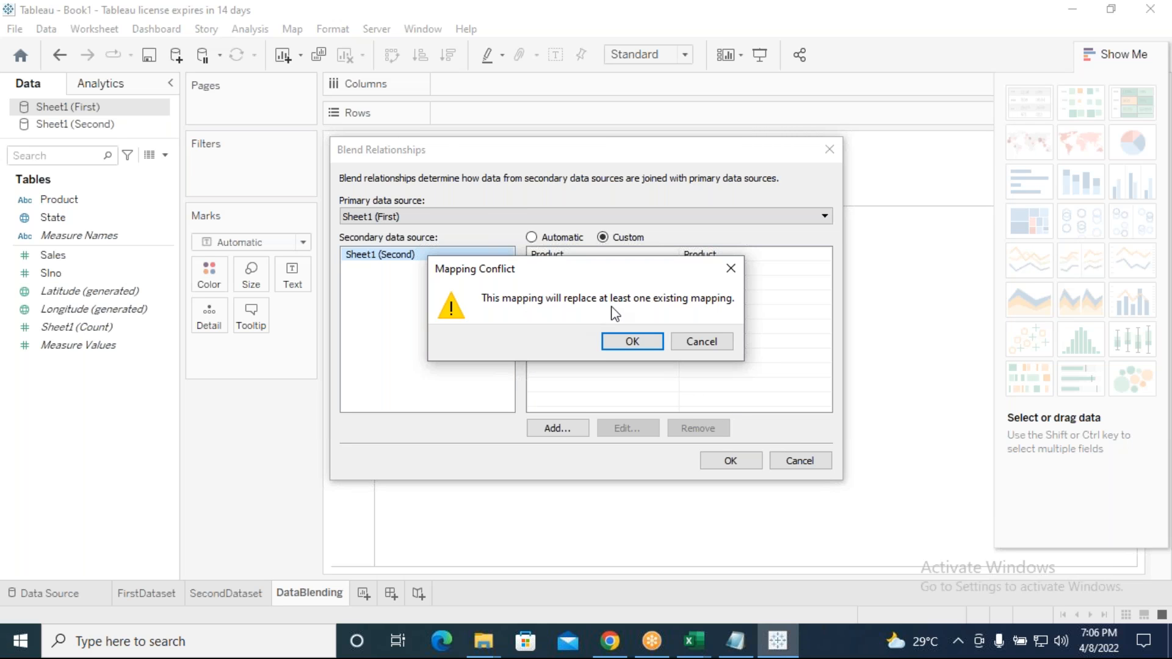
left_click(654, 345)
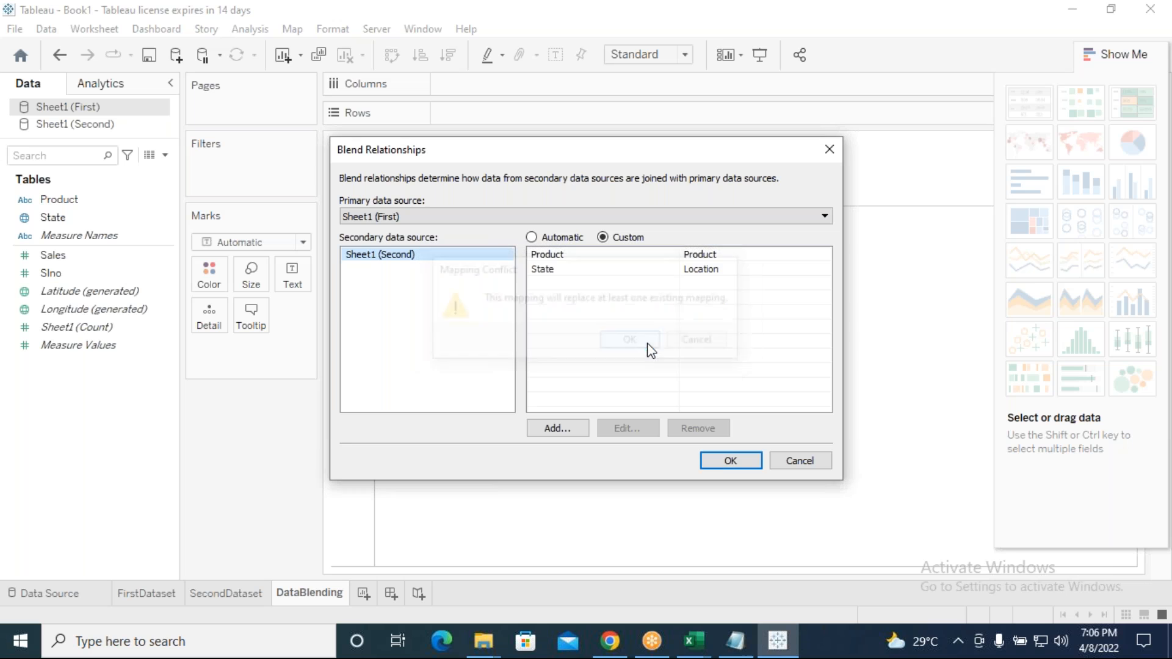
left_click(727, 462)
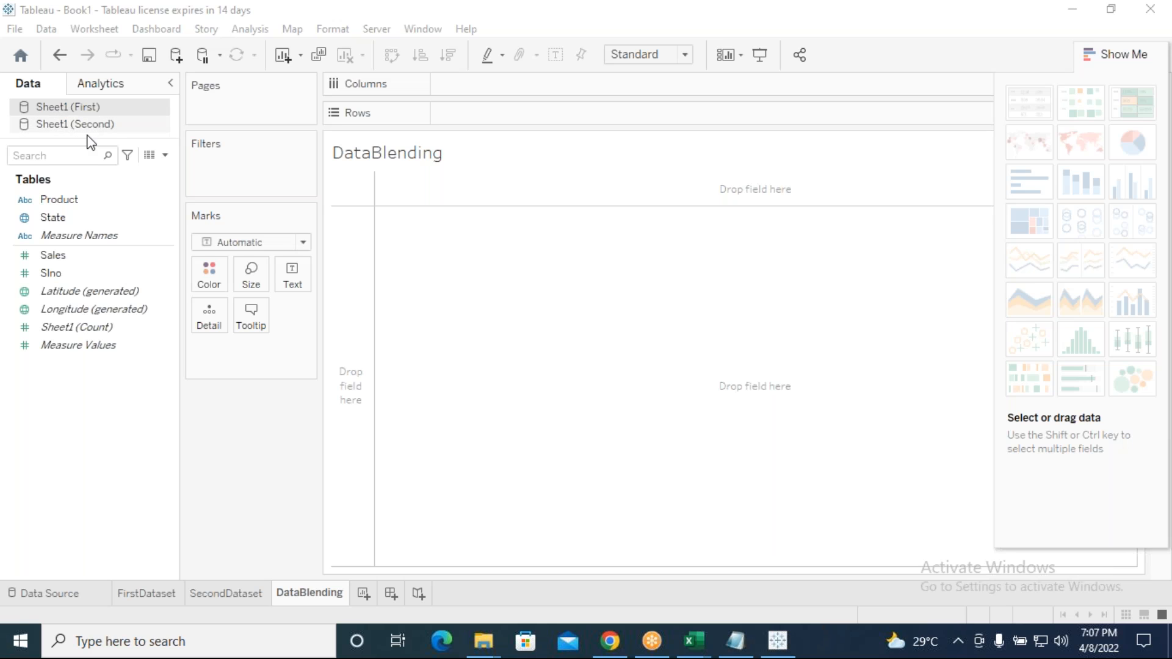
left_click(59, 201)
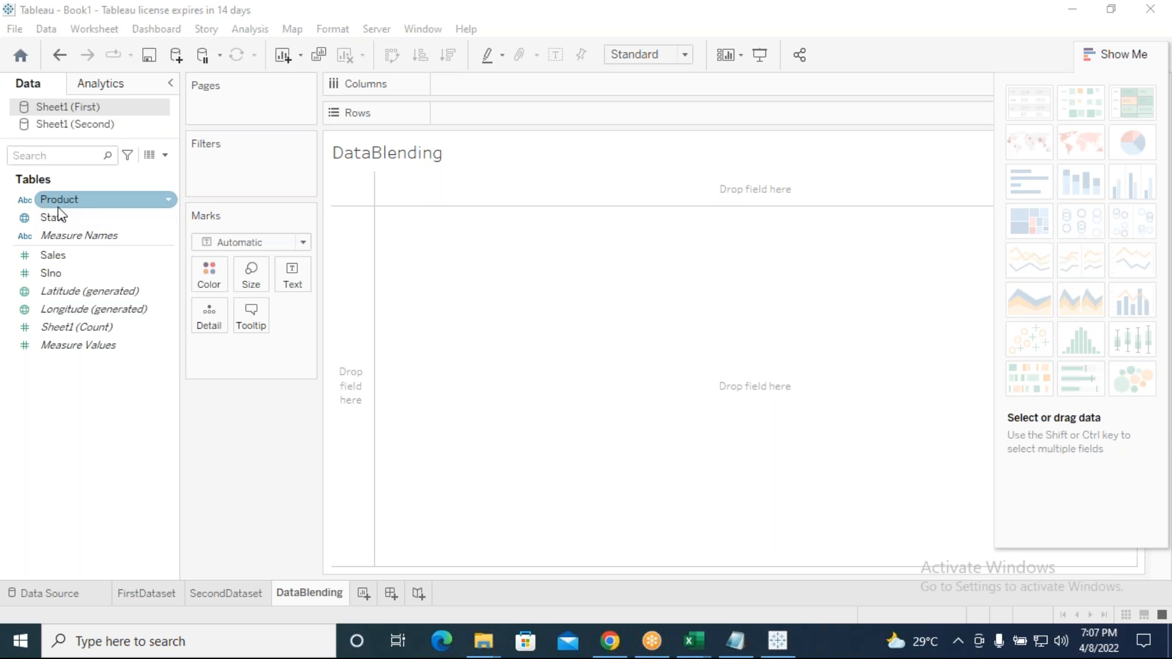
Chart Sales by State from Sheet1 (First) and convert the chart to horizontal bars.
left_click(62, 218)
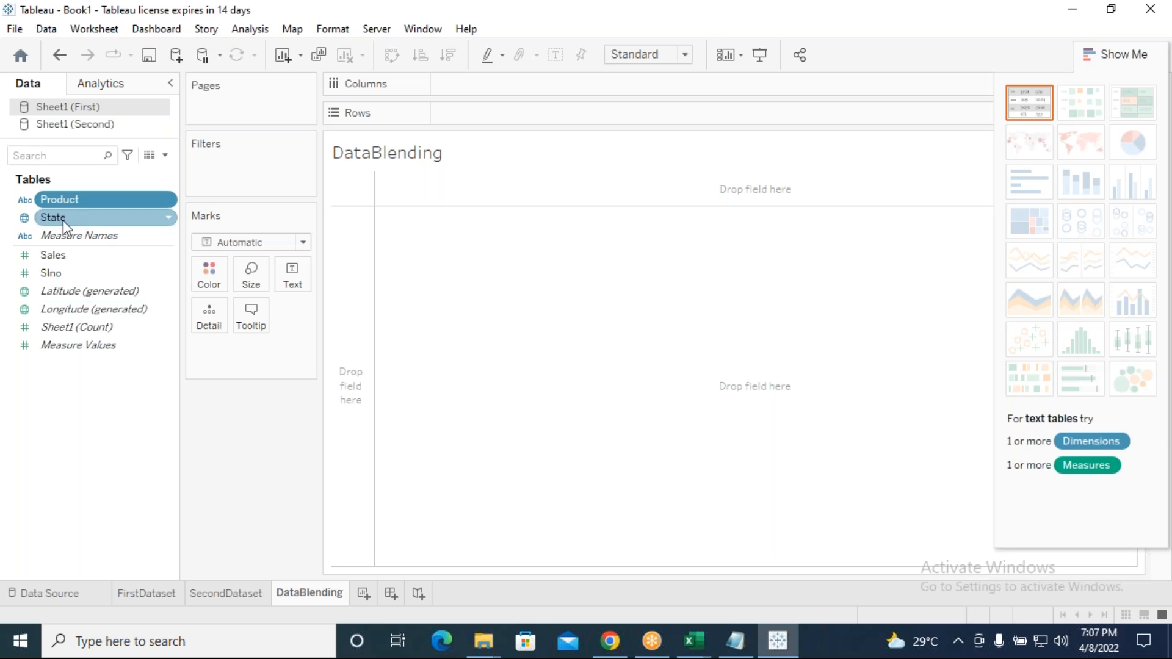
left_click_drag(60, 221, 459, 92)
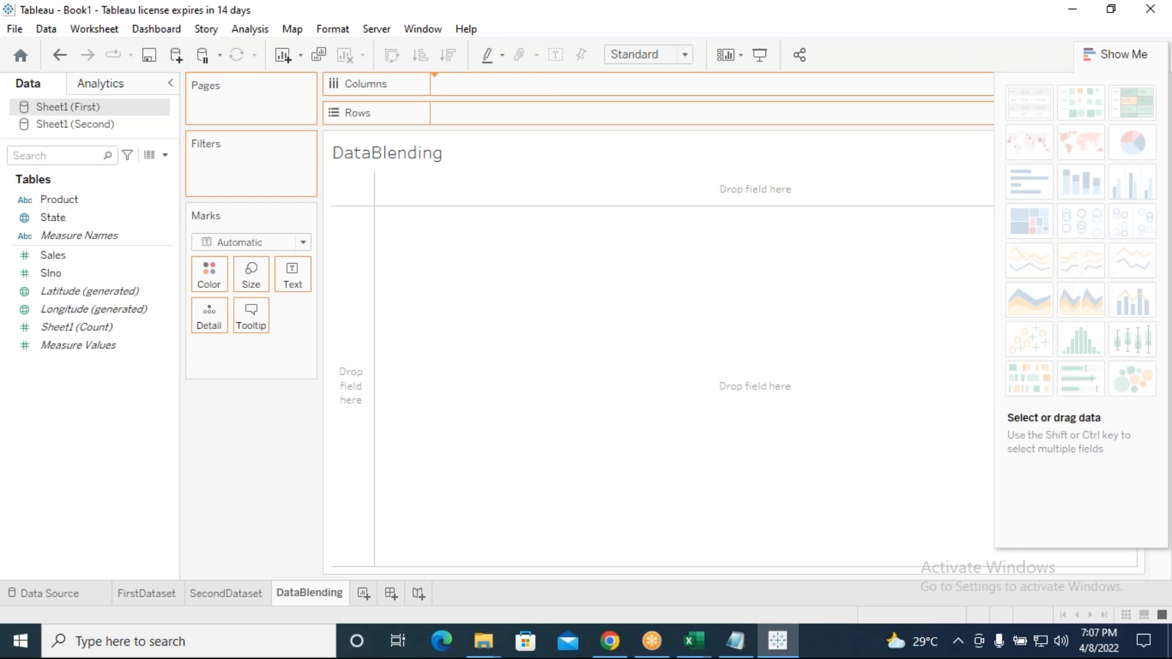
left_click(74, 256)
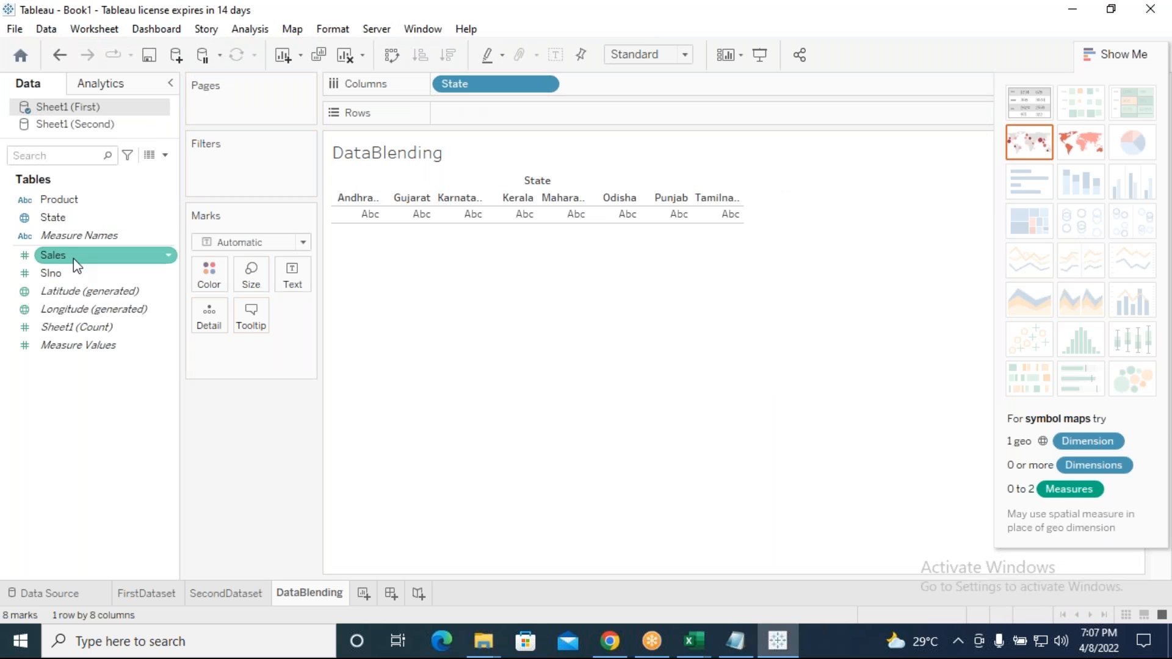
left_click_drag(70, 266, 470, 118)
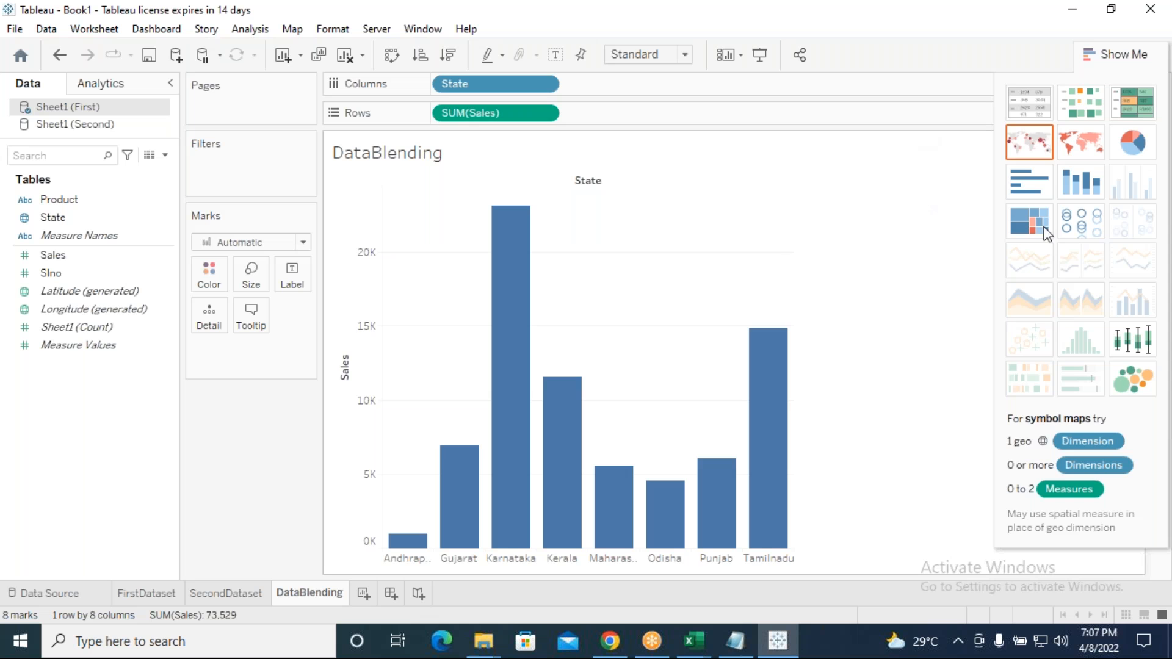
left_click(1030, 181)
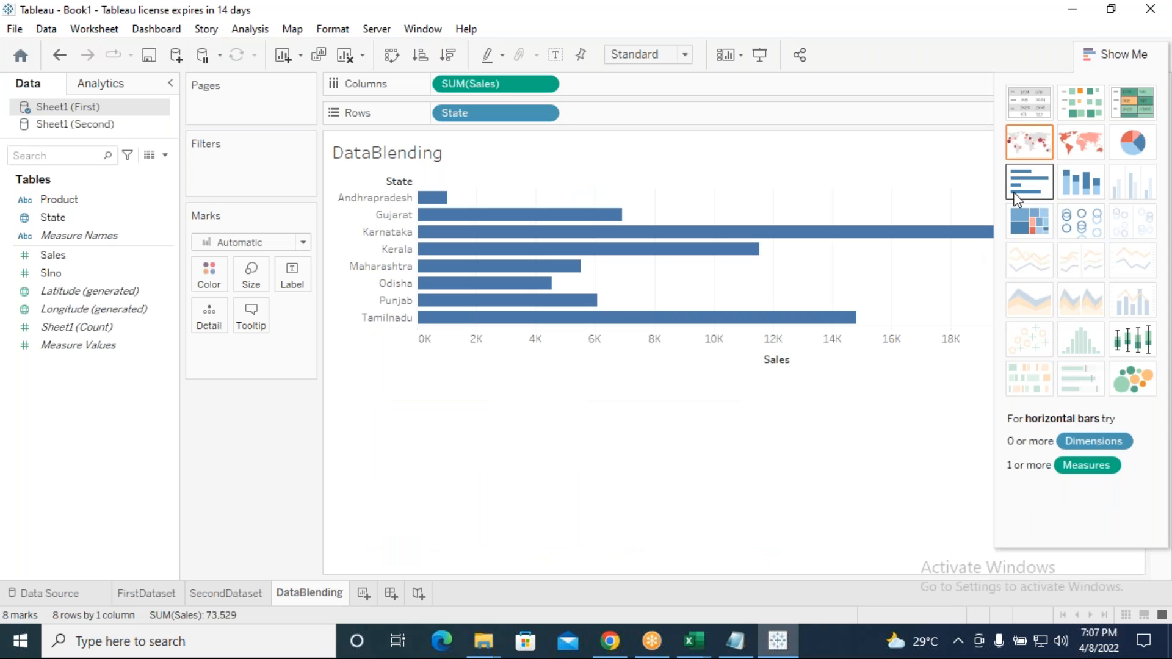
left_click(1116, 57)
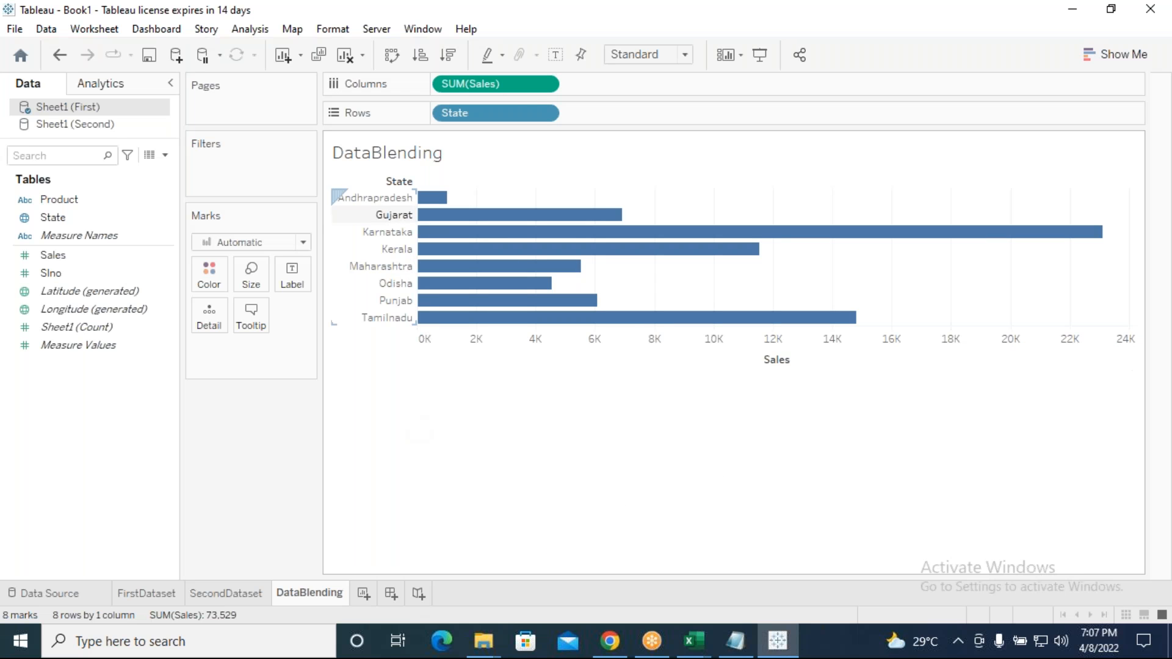
Compare the available fields of Sheet1 (Second) and Sheet1 (First), and remove Sales and State from the worksheet.
mouse_move(429, 205)
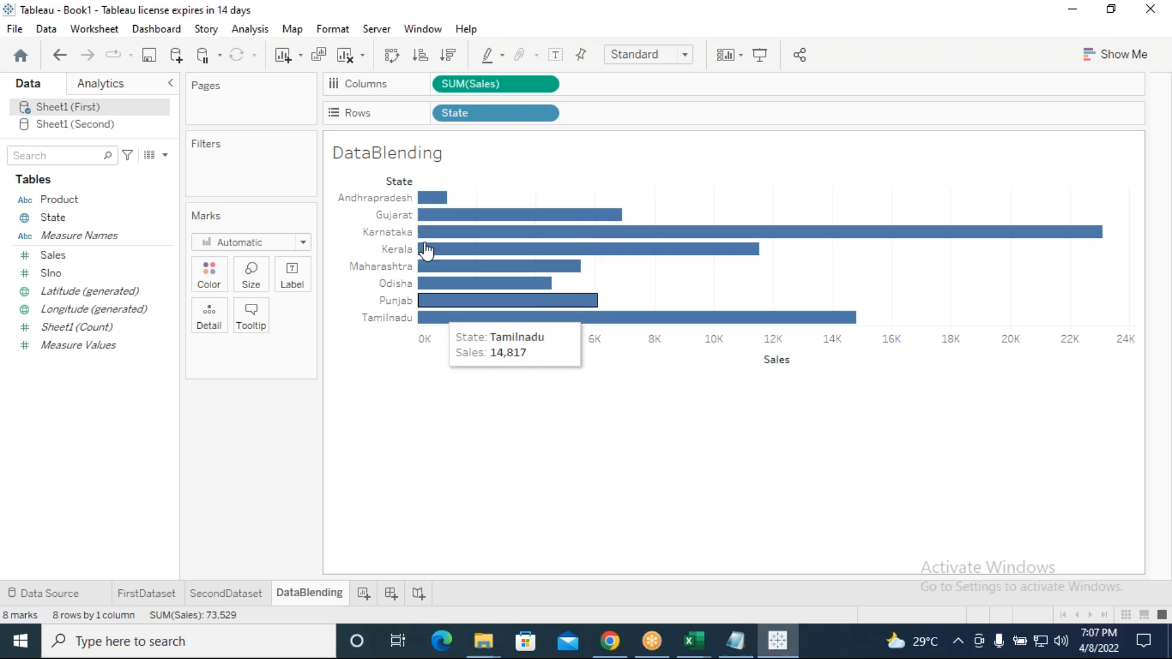
left_click(97, 128)
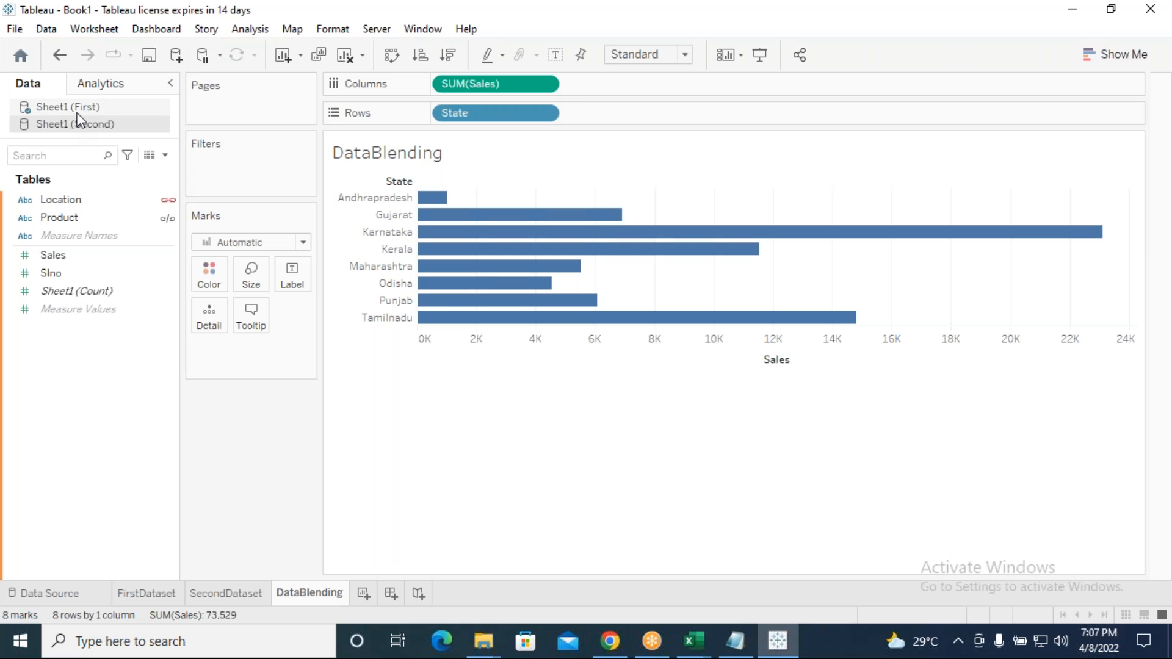
left_click(79, 108)
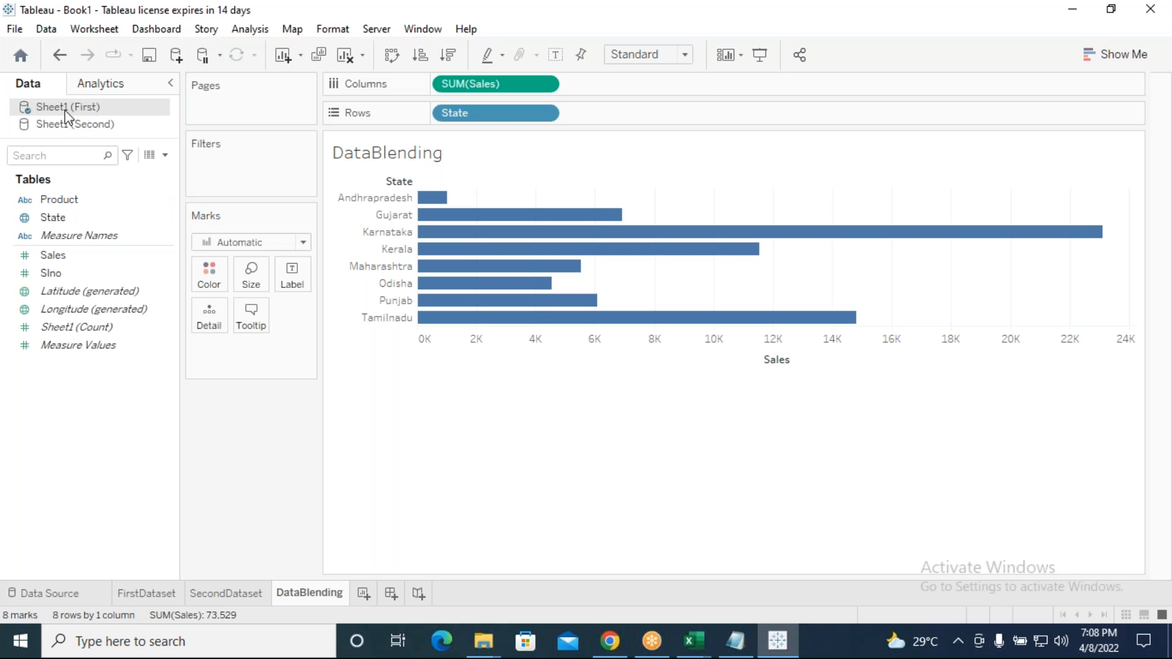
left_click(70, 201)
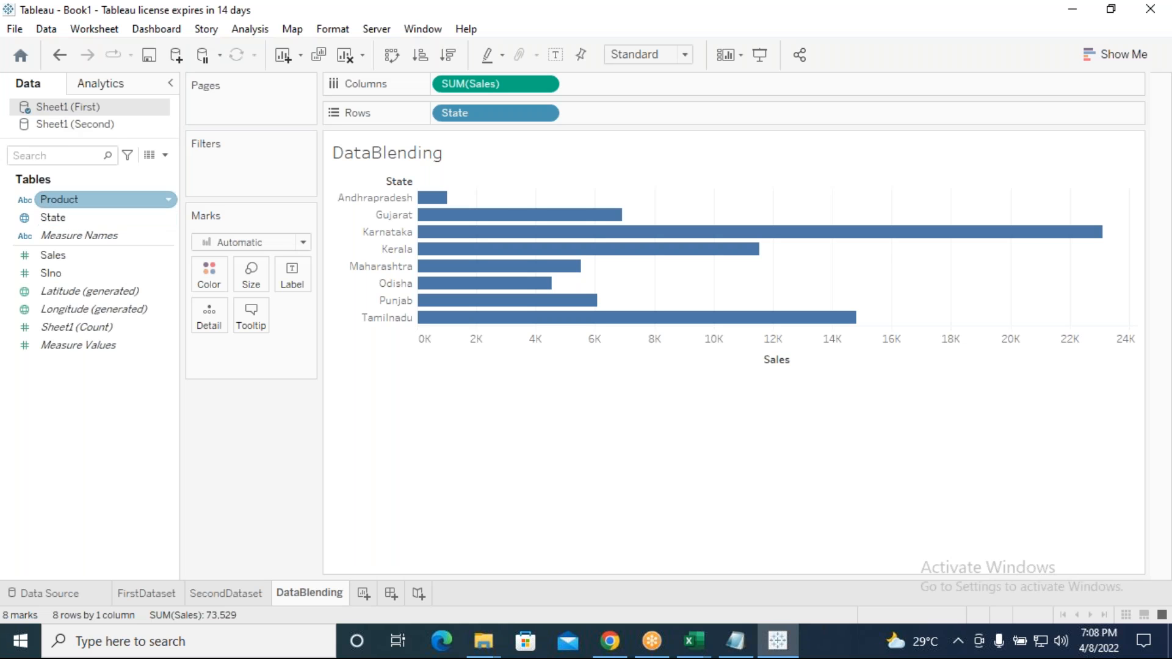
left_click_drag(504, 84, 273, 440)
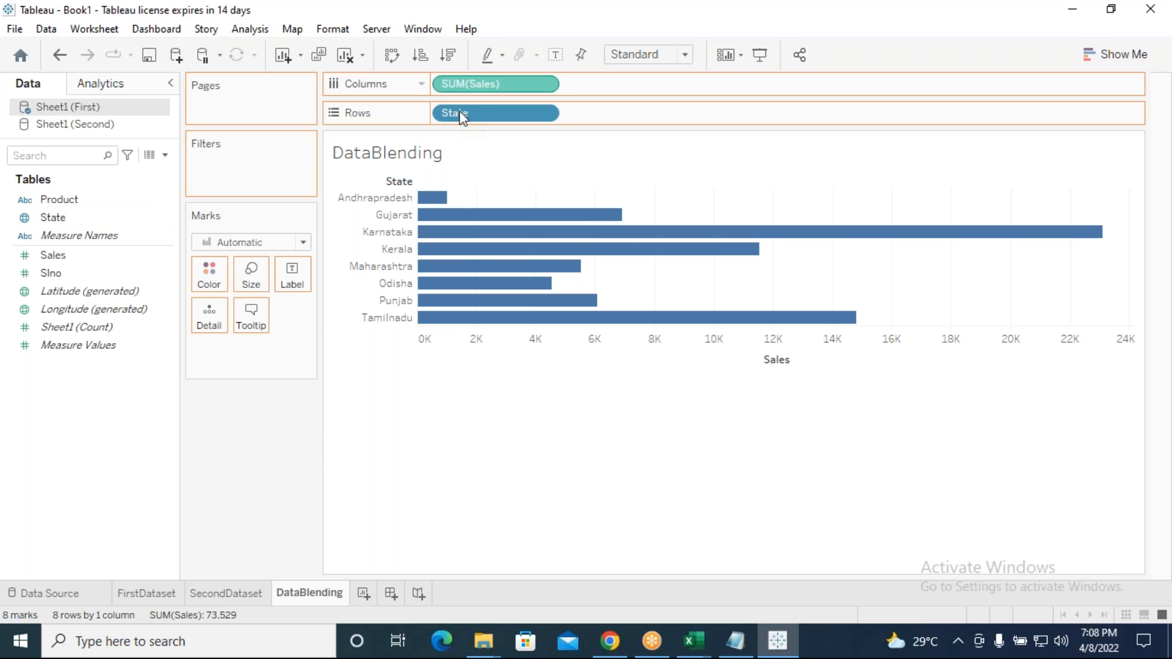
left_click_drag(463, 114, 248, 474)
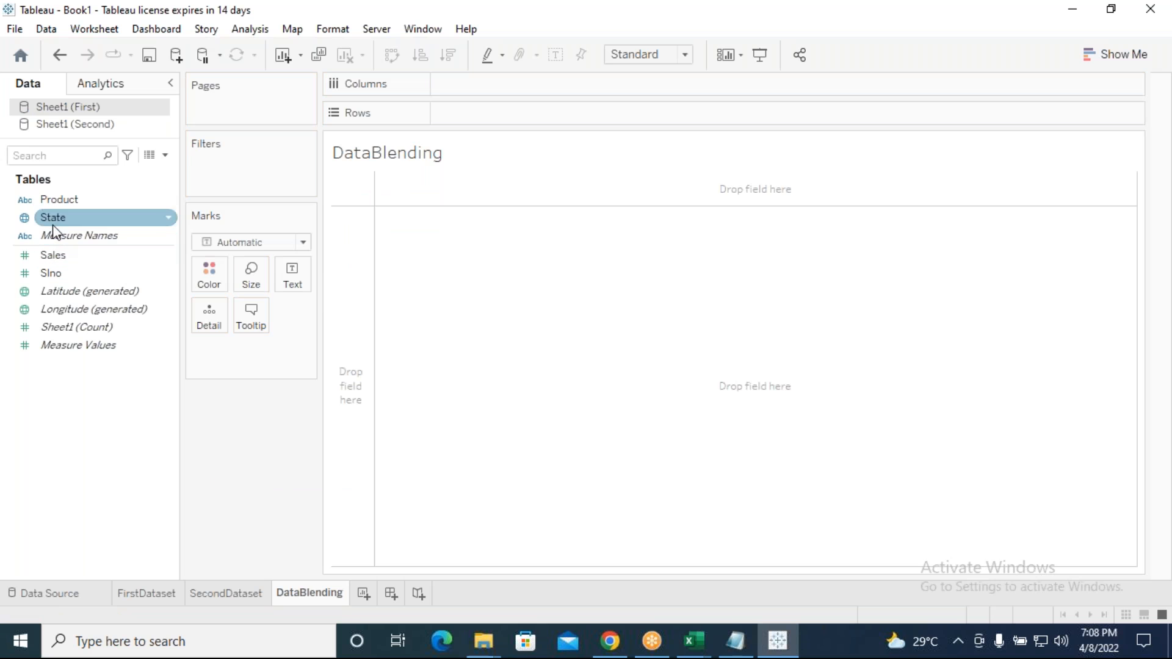
Place State in columns and Sales in rows from Sheet1 (First), and turn the chart into horizontal bars.
left_click_drag(64, 220, 455, 96)
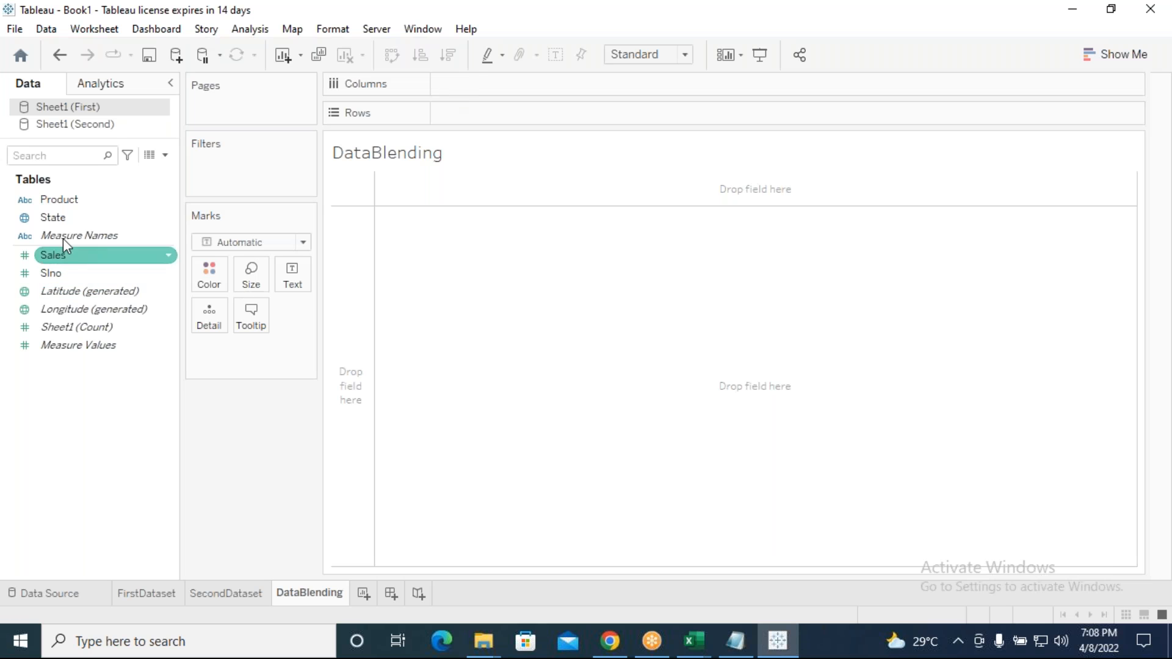
left_click_drag(69, 221, 460, 89)
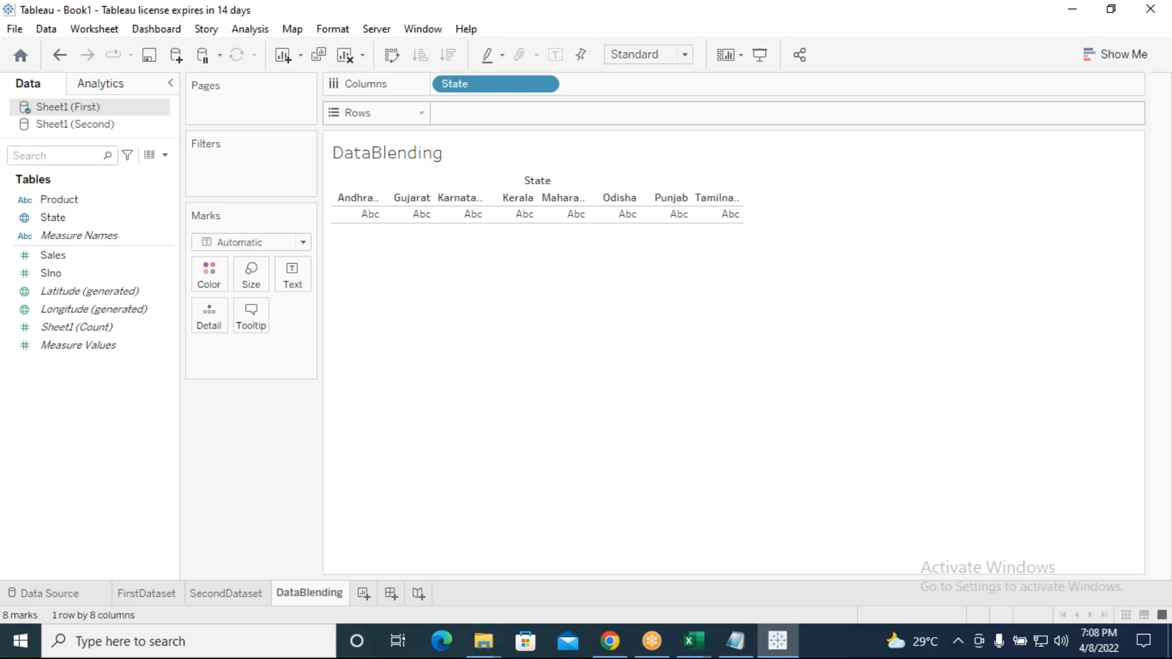
left_click_drag(49, 256, 453, 116)
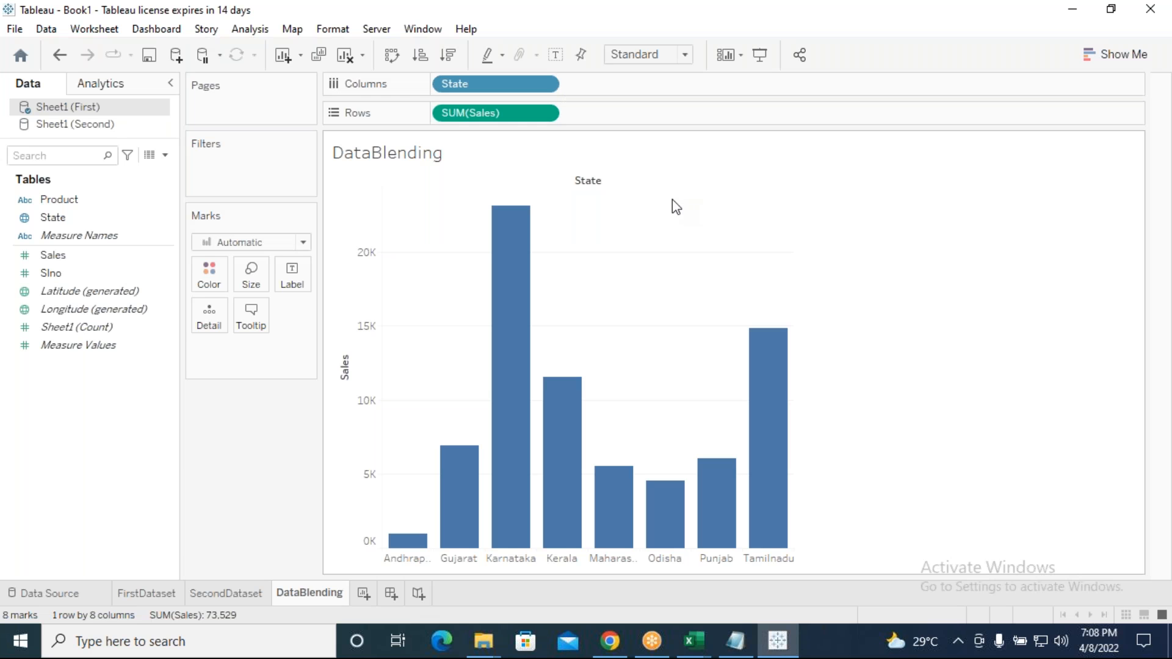
left_click(1116, 55)
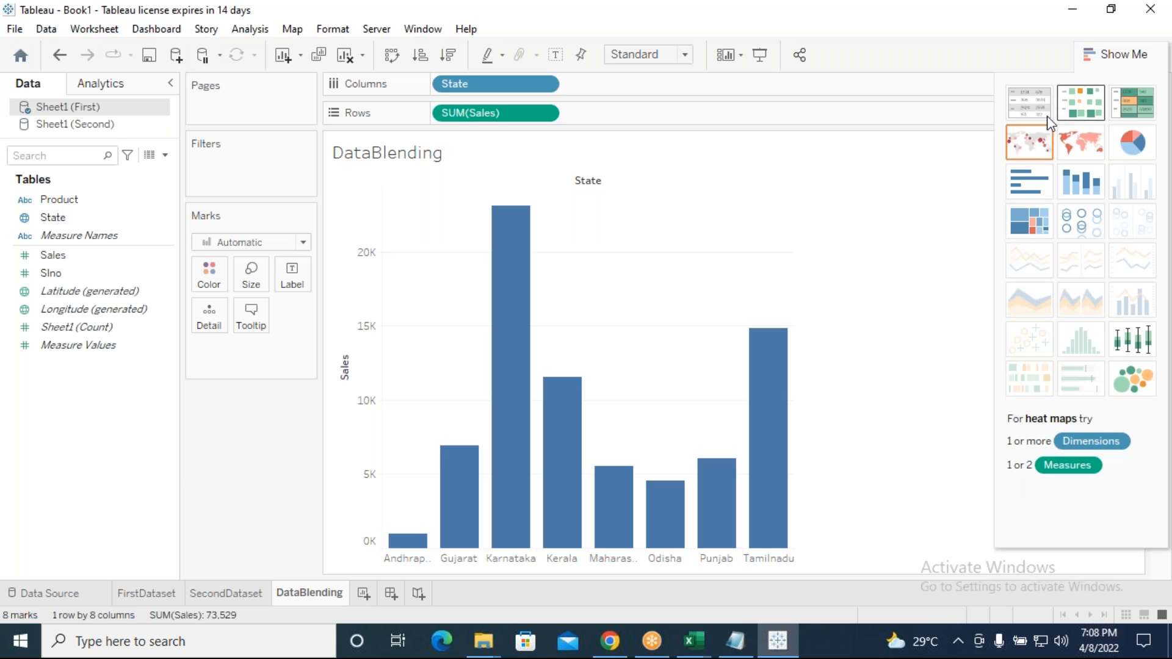
left_click(1026, 178)
left_click(1111, 55)
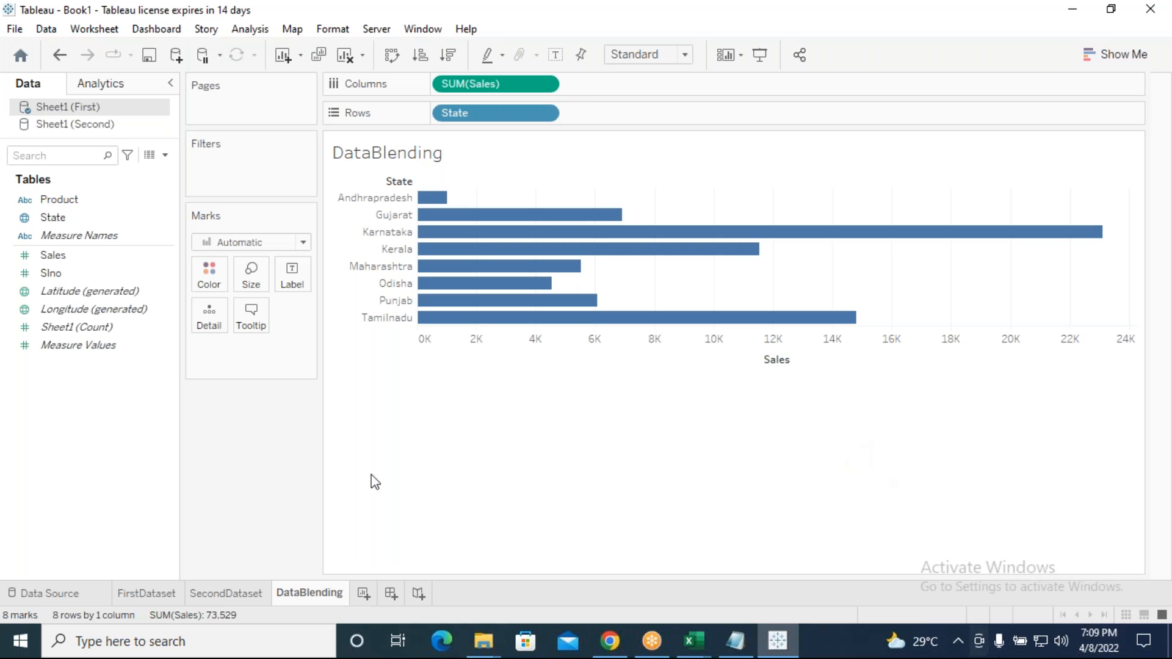
Blend in Sheet1 (Second) by adding its Location beside State in rows and its Sales beside the existing Sales in columns.
left_click(96, 130)
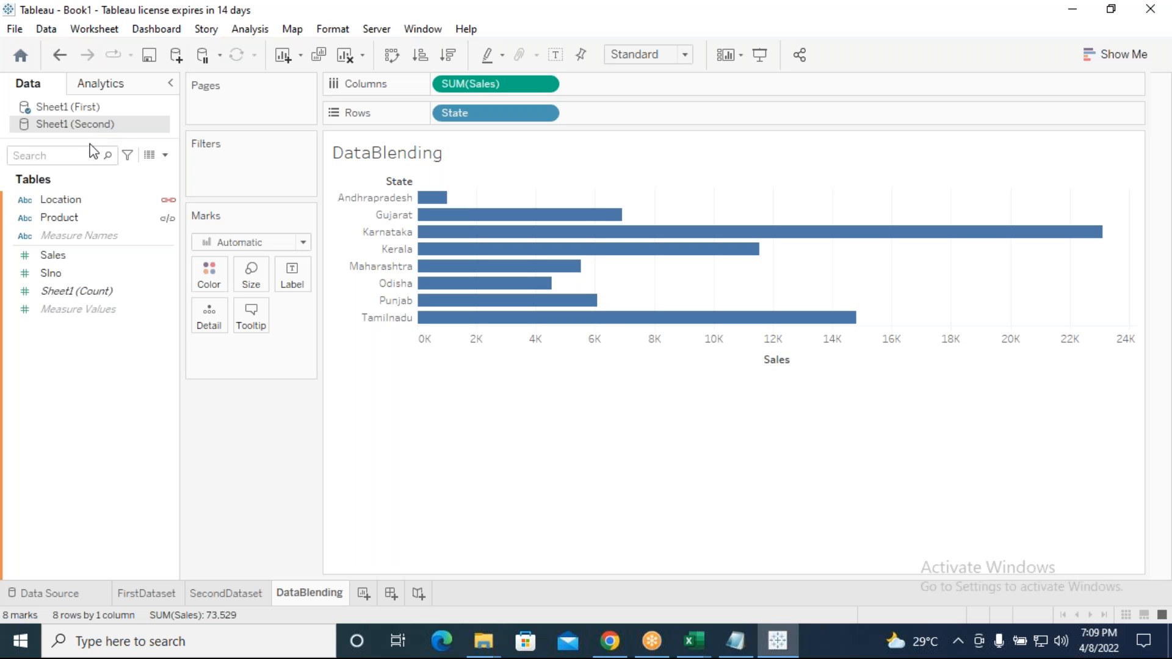
left_click(86, 200)
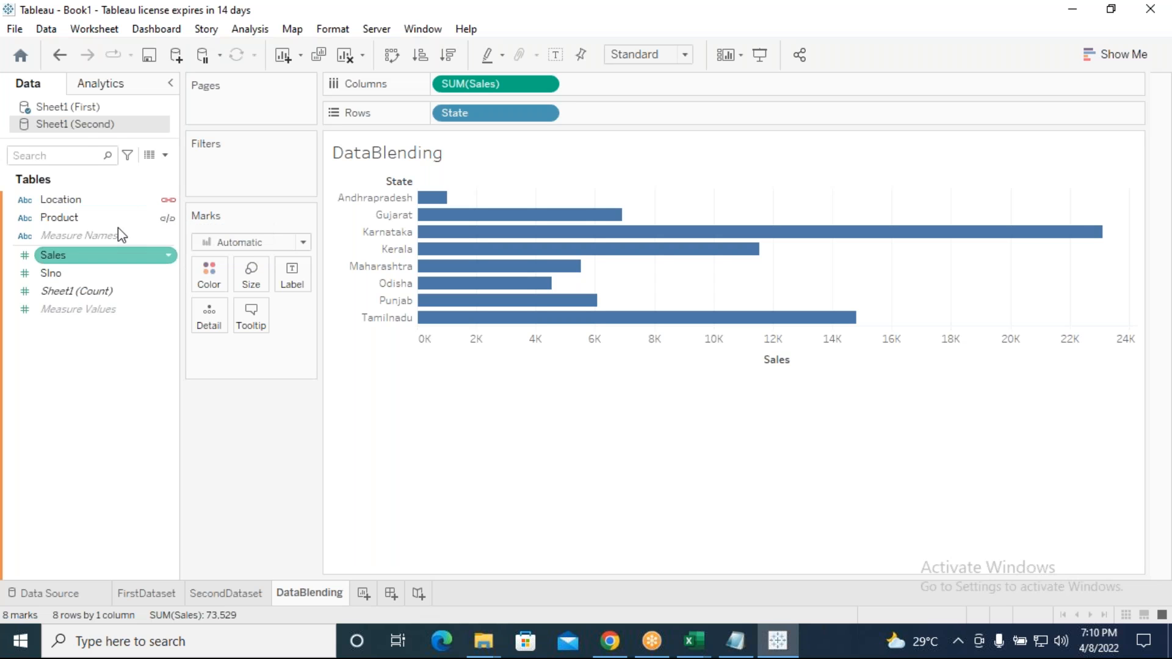
left_click(82, 107)
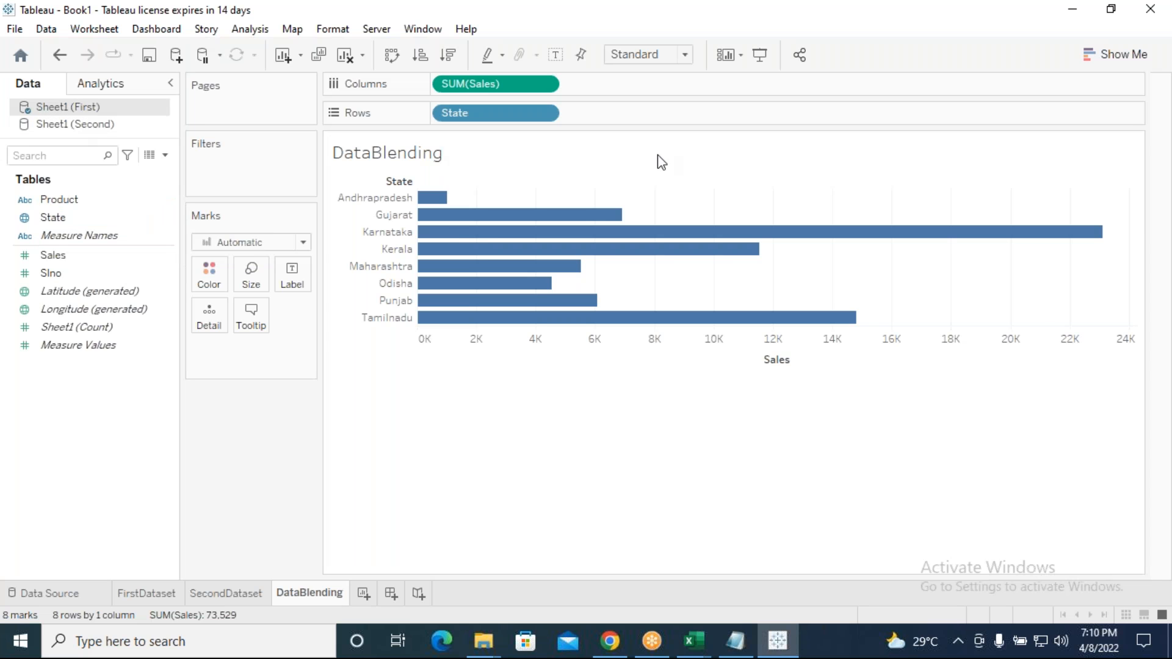
left_click(82, 125)
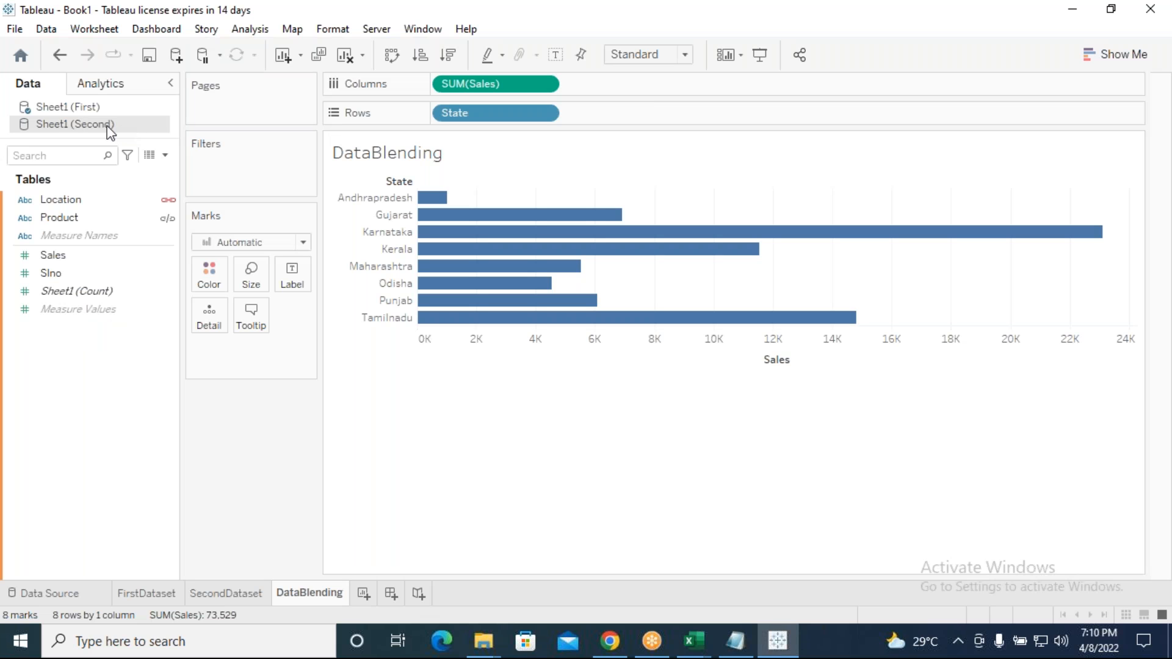
left_click(67, 201)
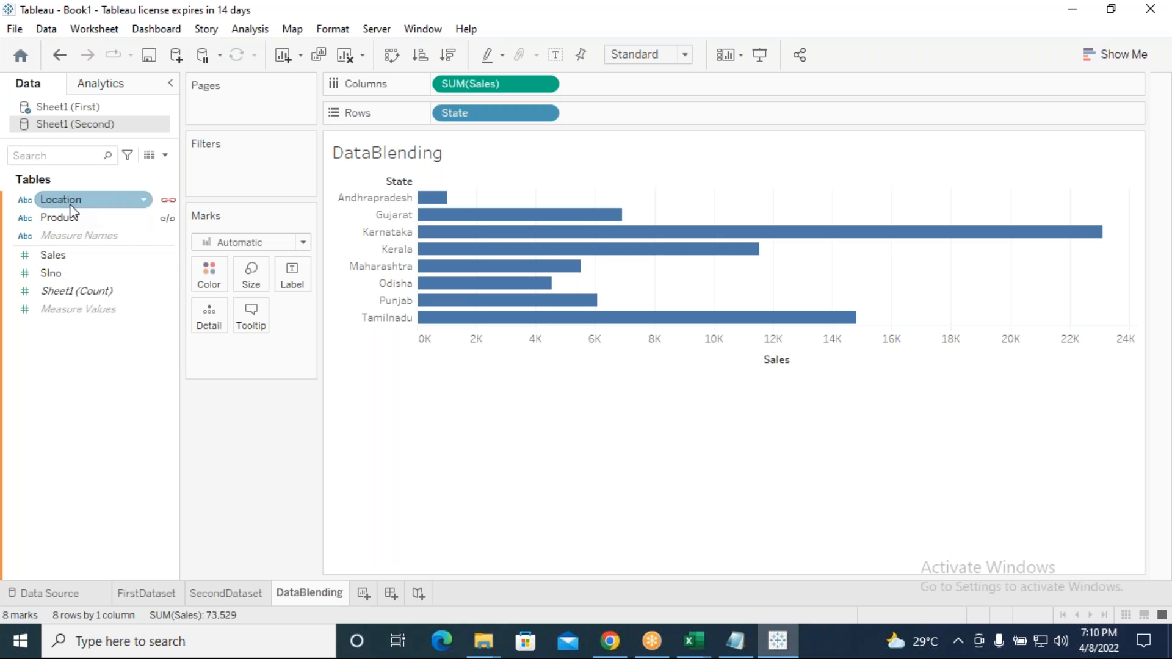
mouse_move(69, 204)
left_mouse_down()
mouse_move(259, 203)
mouse_move(617, 140)
mouse_move(635, 125)
left_mouse_up()
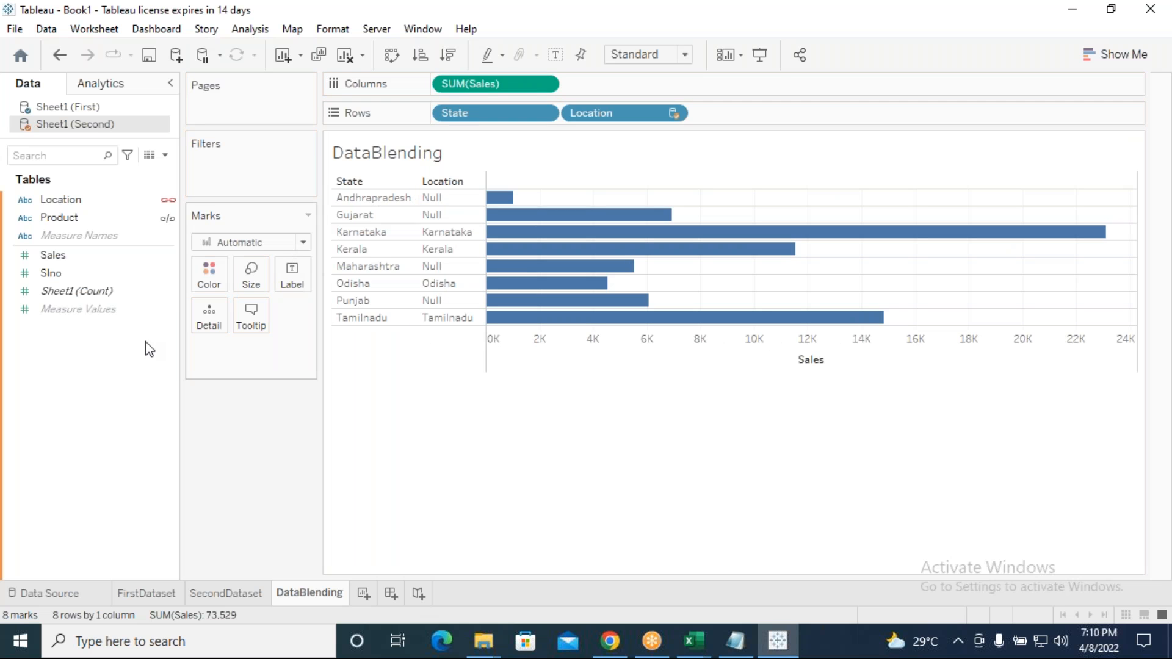
left_click_drag(67, 259, 603, 89)
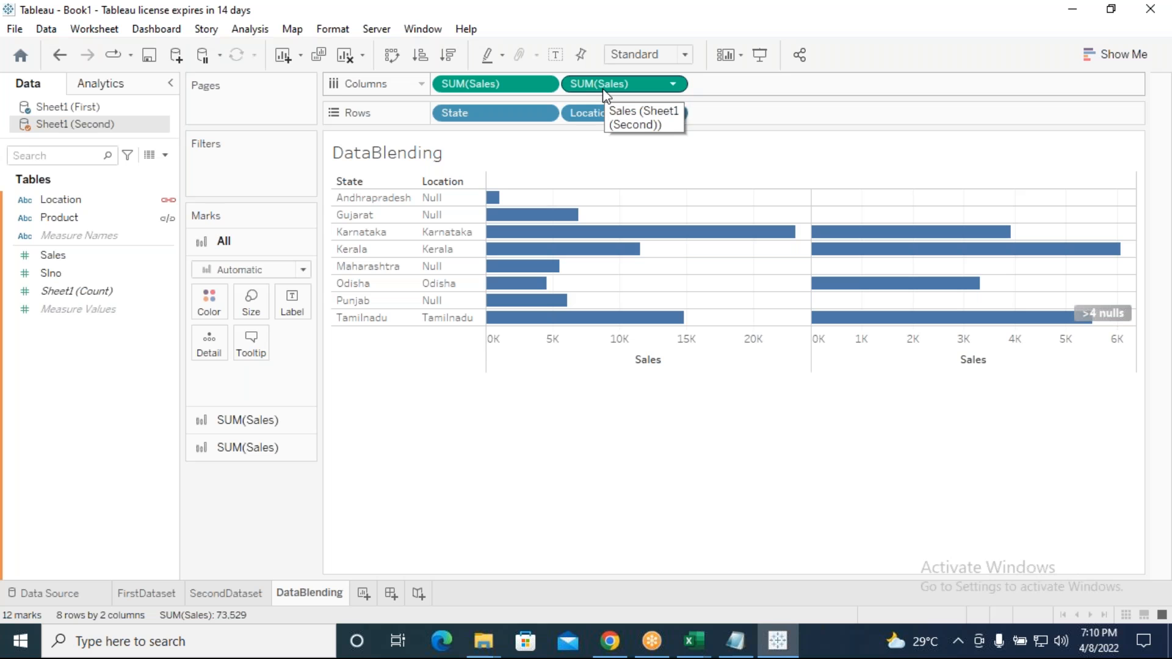
Examine the matched and null Location rows and the Sales values of both sources in the blended chart.
mouse_move(663, 332)
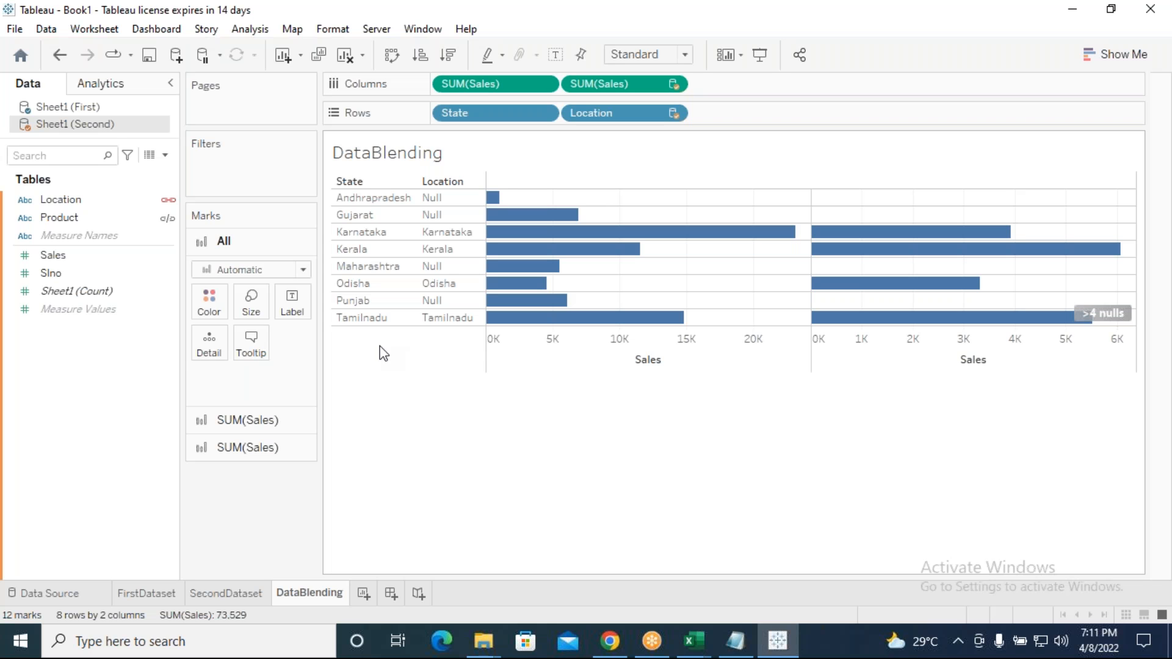
left_click_drag(444, 195, 454, 329)
mouse_move(1105, 317)
mouse_move(945, 287)
mouse_move(525, 321)
mouse_move(897, 229)
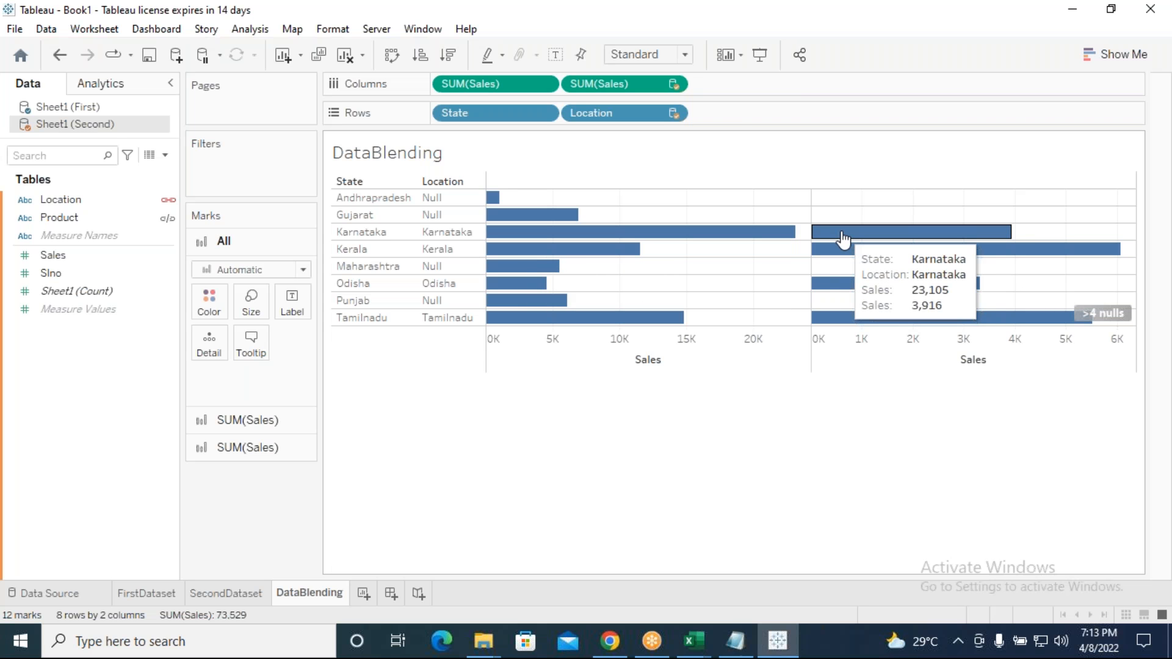
Remove the Sheet1 (Second) Sales and Location fields from the chart.
left_click_drag(644, 85, 257, 529)
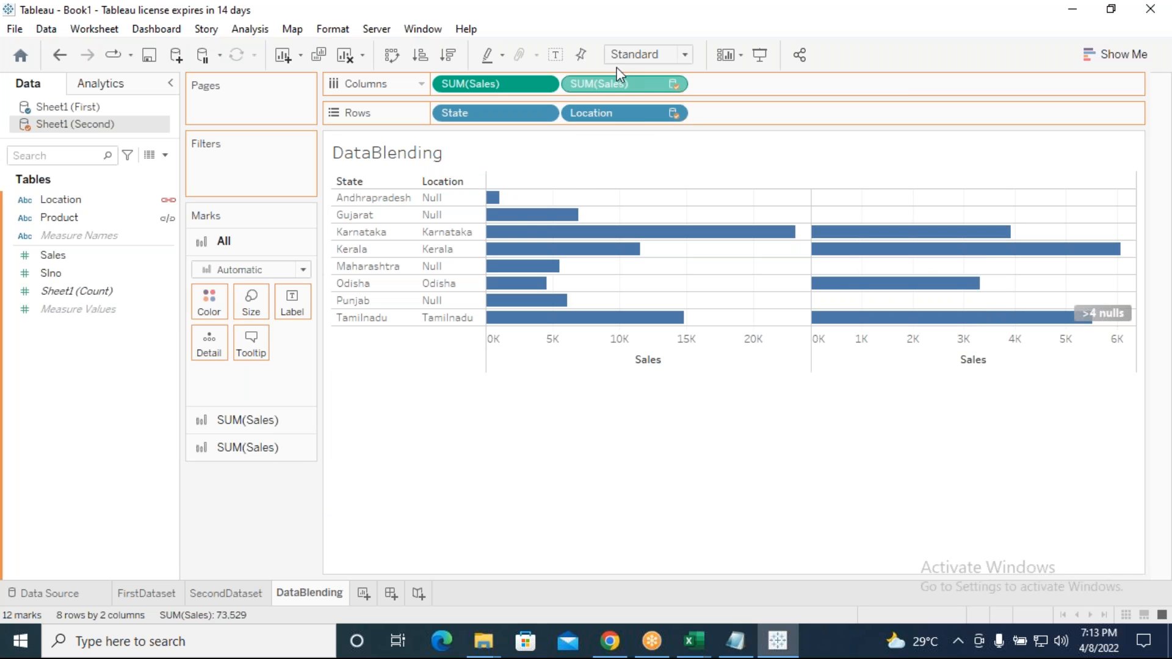
left_click_drag(610, 115, 255, 464)
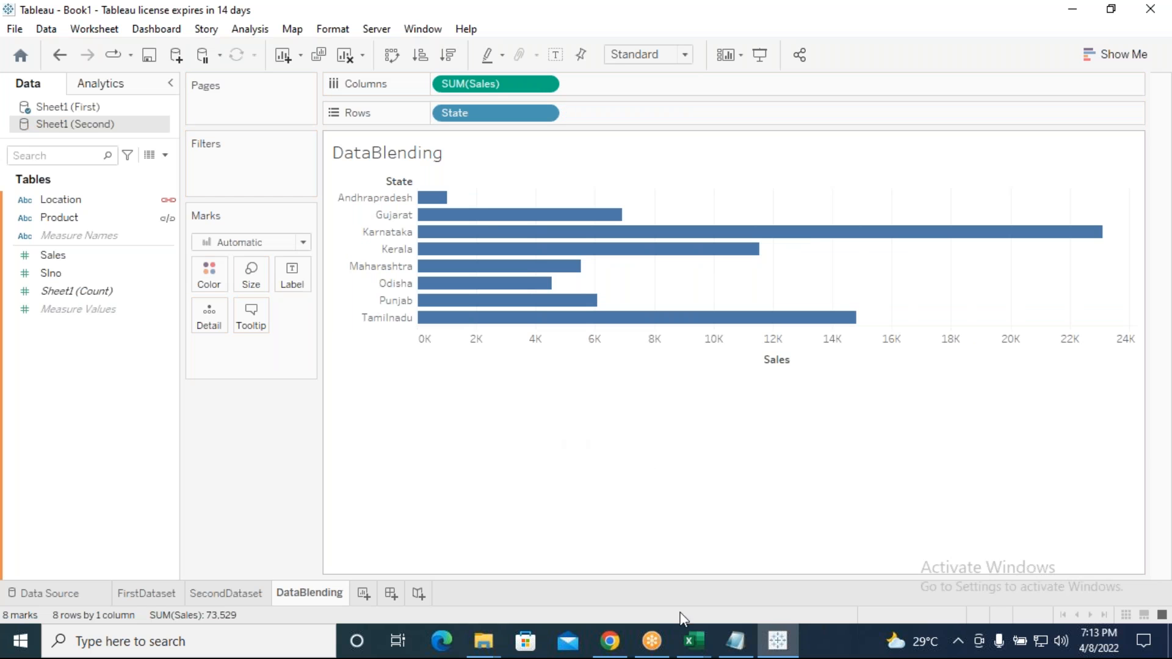
Switch to Excel and bring the First and Second workbooks into view side by side.
left_click(785, 649)
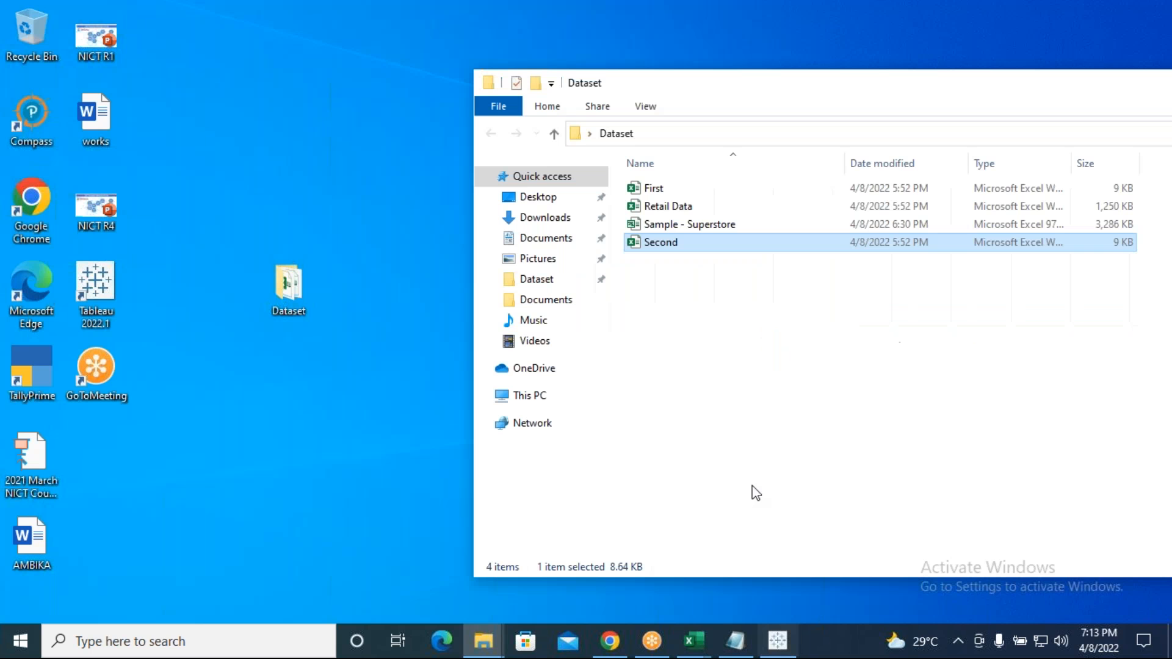
left_click(677, 282)
left_click(663, 247)
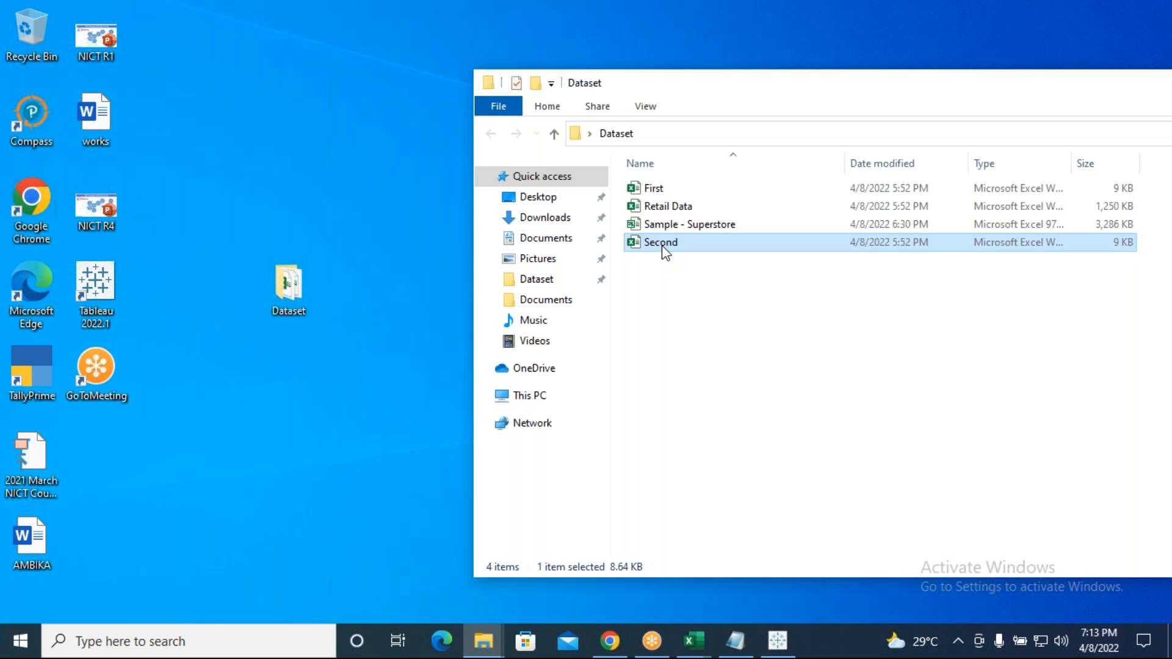
left_click(705, 648)
left_click(714, 371)
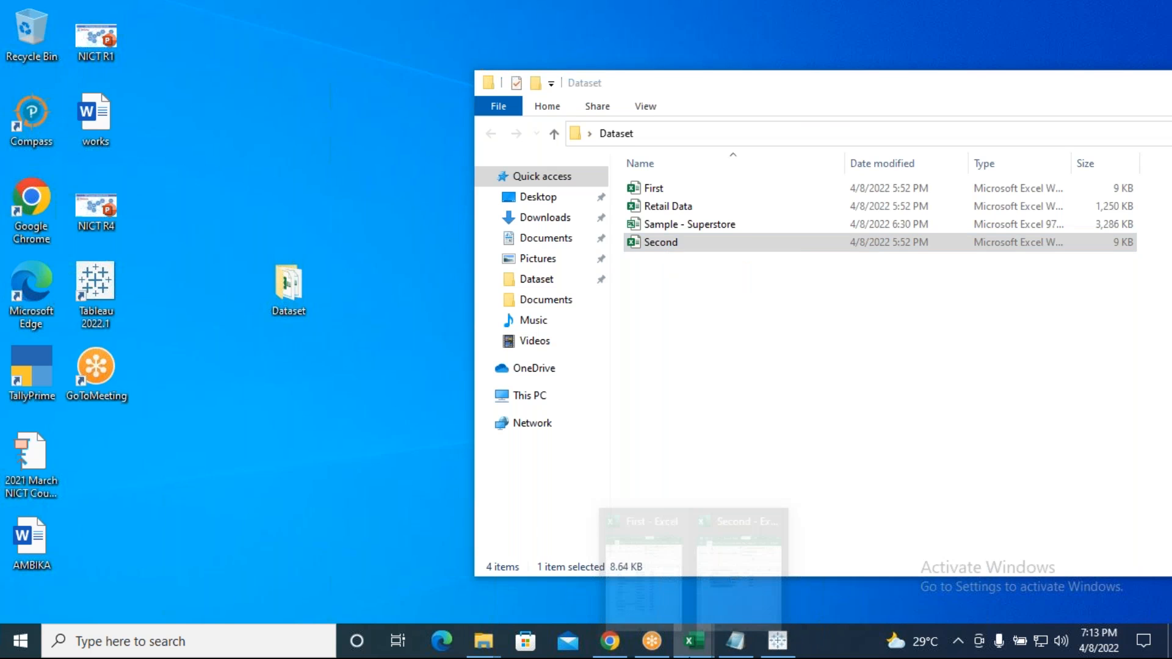
left_click(694, 640)
left_click(648, 569)
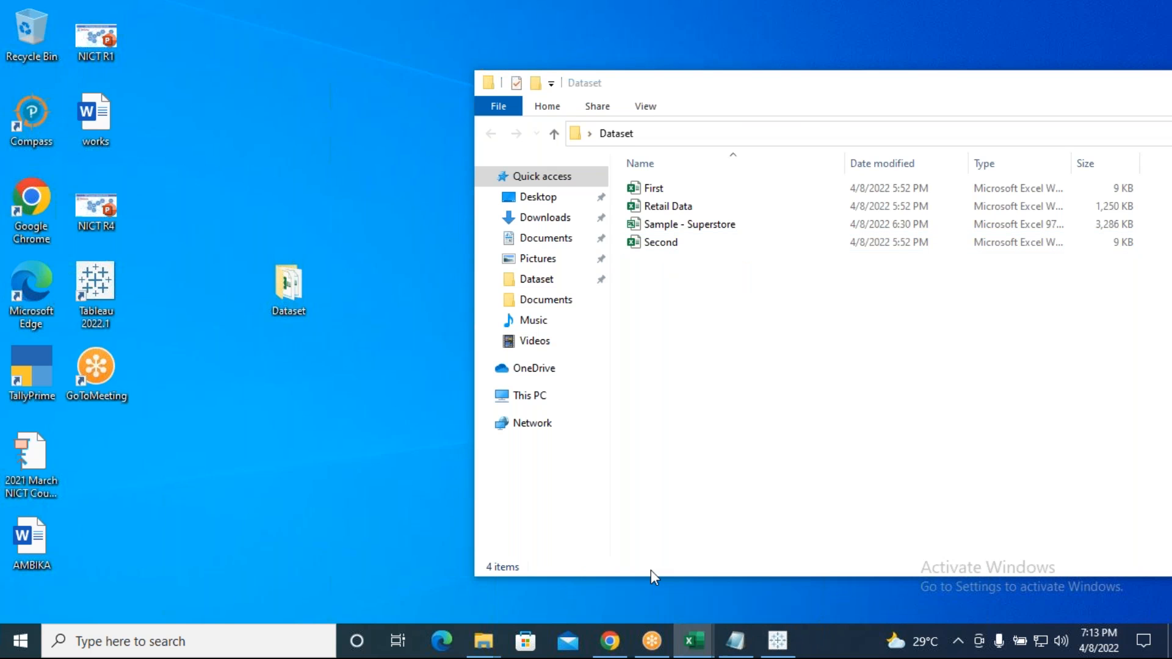
left_click(696, 647)
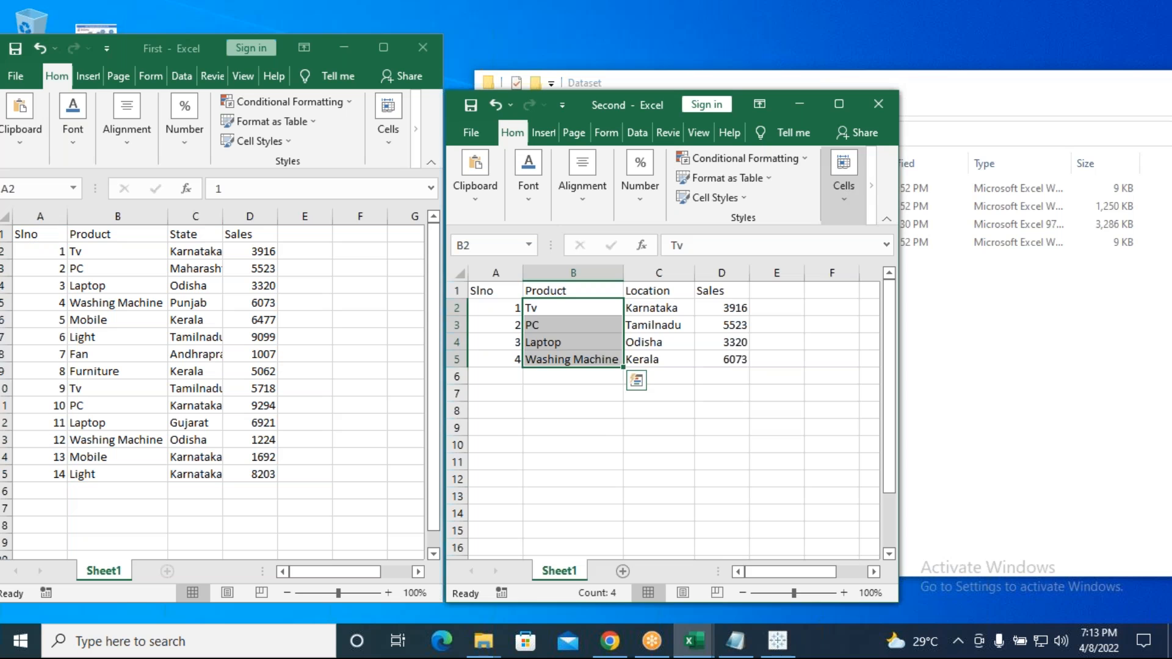
Compare the Karnataka row's State and Sales cells in the First workbook with the Second workbook.
left_click(607, 445)
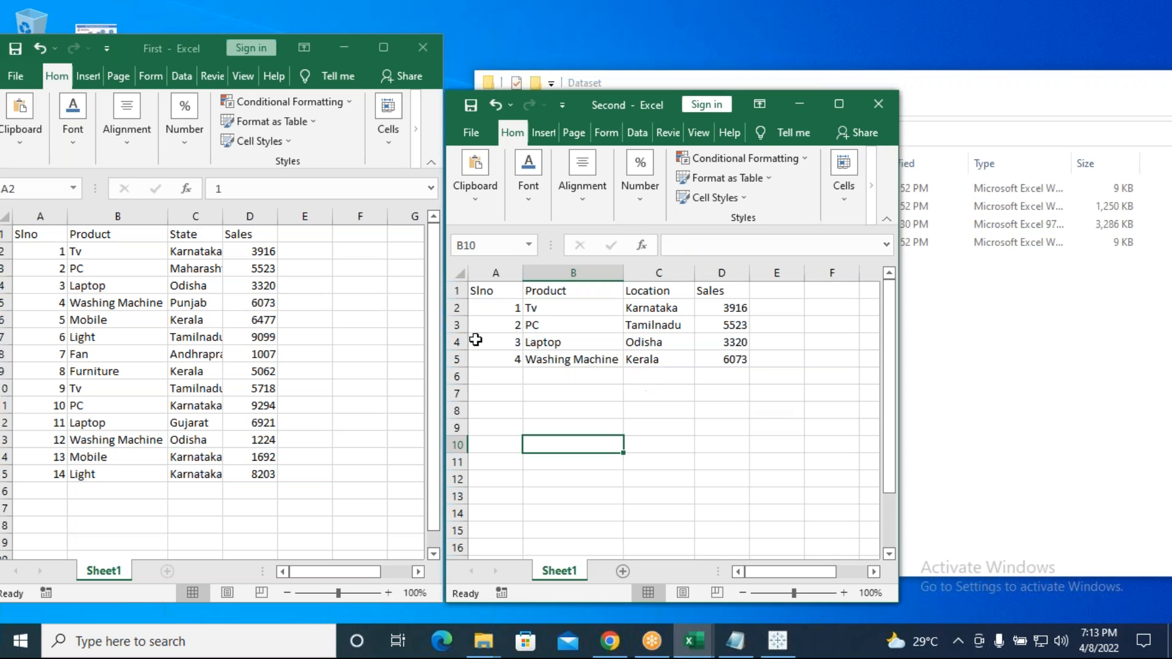
left_click(268, 253)
left_click(230, 247)
left_click(204, 251)
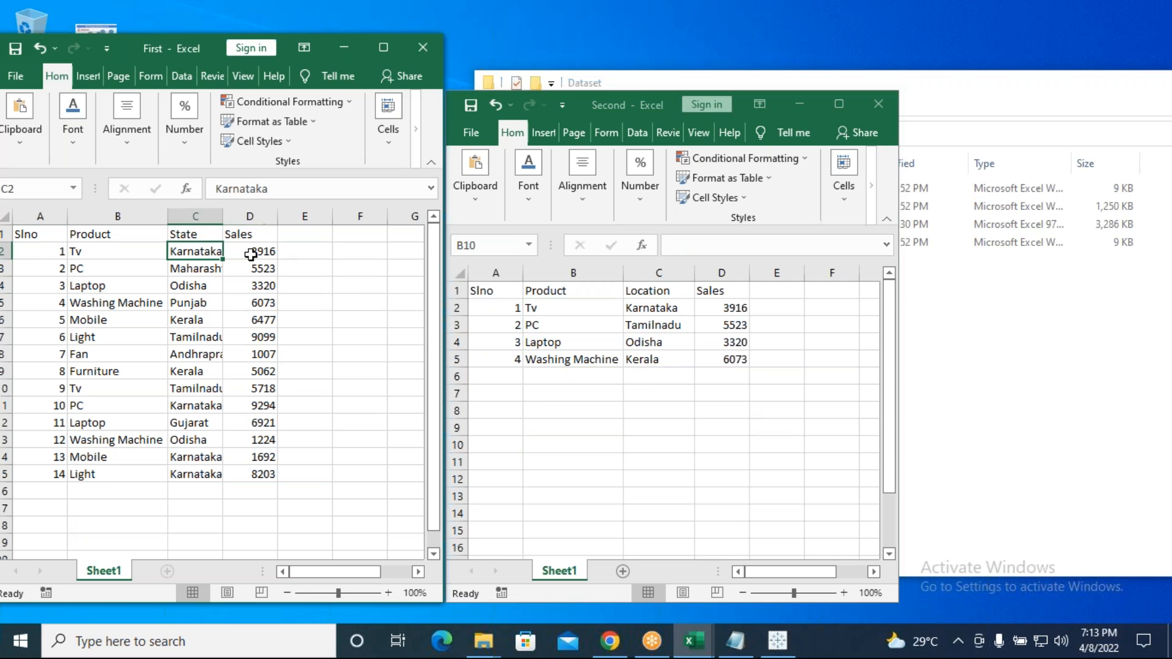
left_click(263, 253)
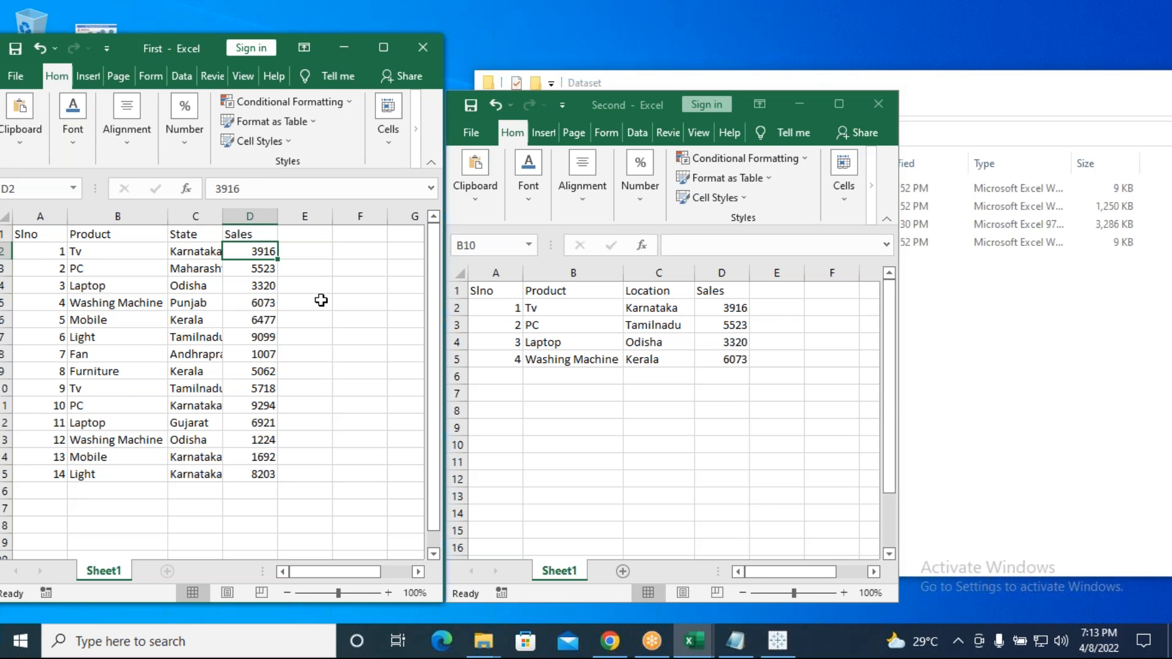
In the Second workbook, set Sales to 18500 for Karnataka and 1470 for Tamilnadu.
left_click(735, 311)
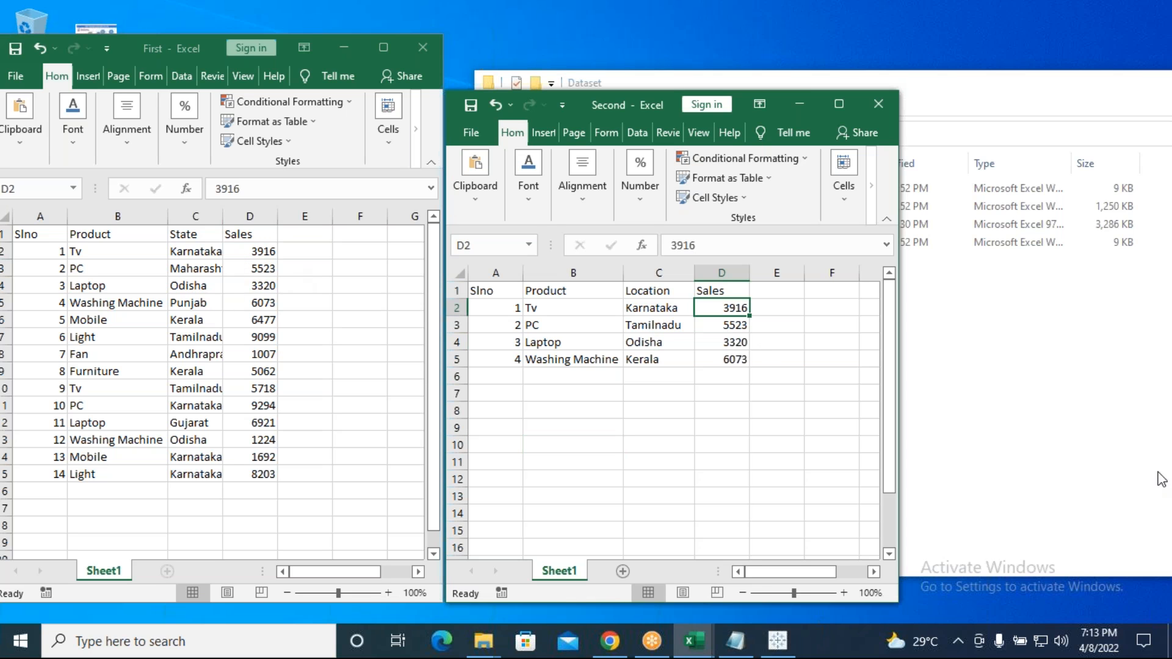
type("18500")
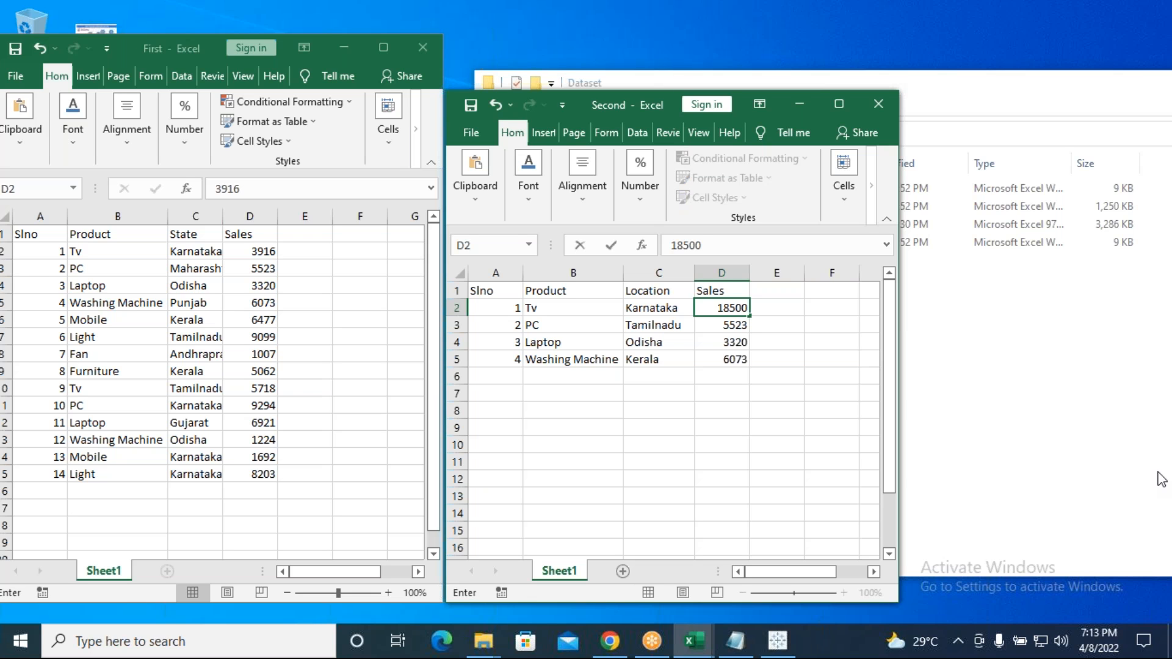
left_click(735, 432)
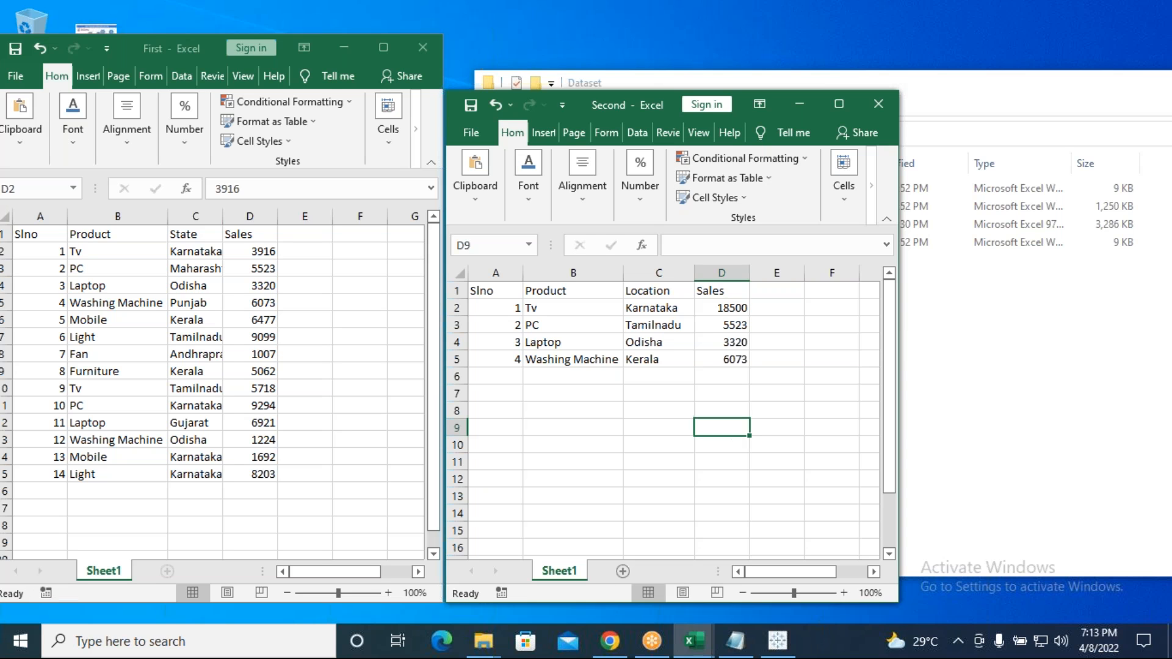
left_click(721, 328)
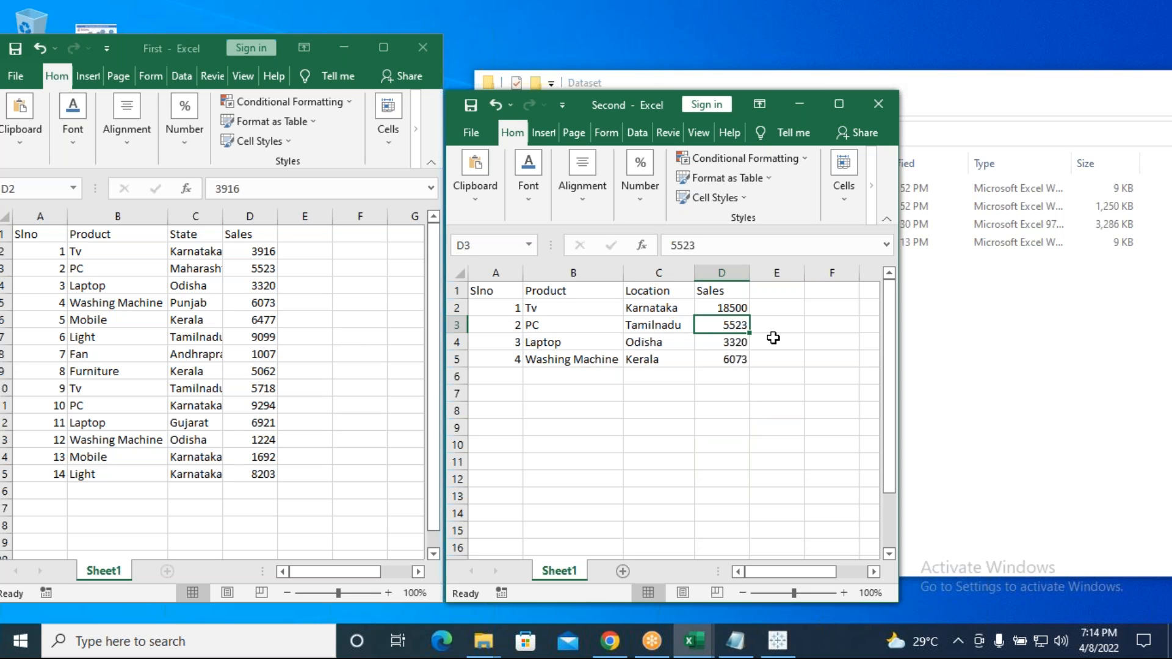
type("1")
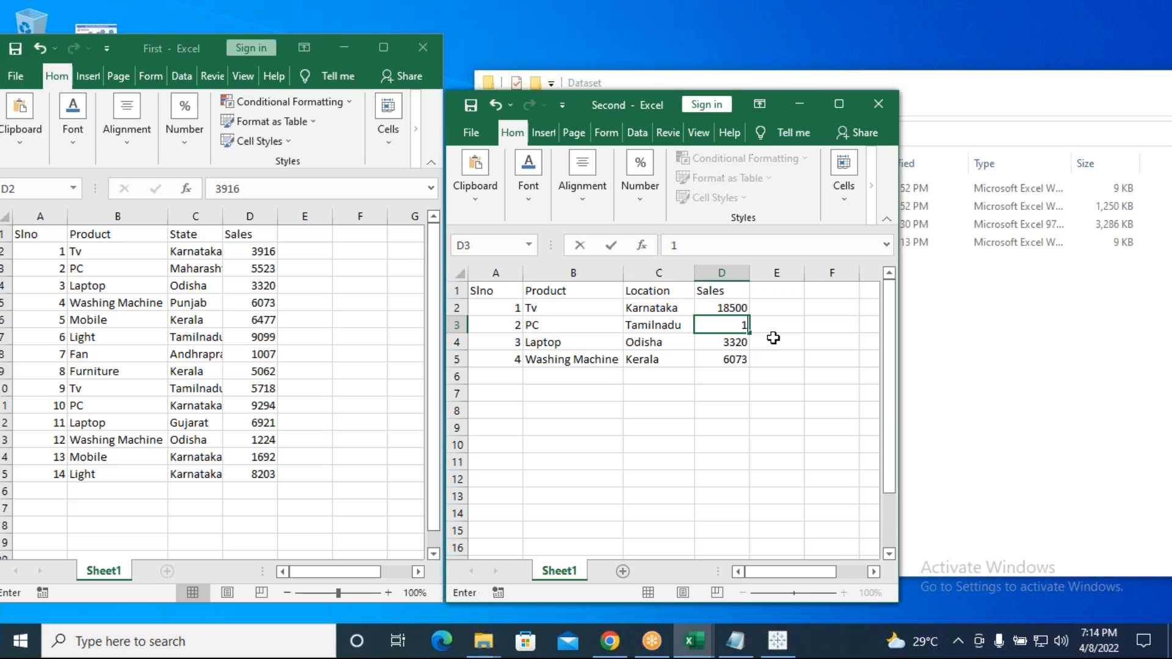
type("470")
left_click(755, 373)
Set Kerala's Sales in the Second workbook to 1500.
left_click(724, 343)
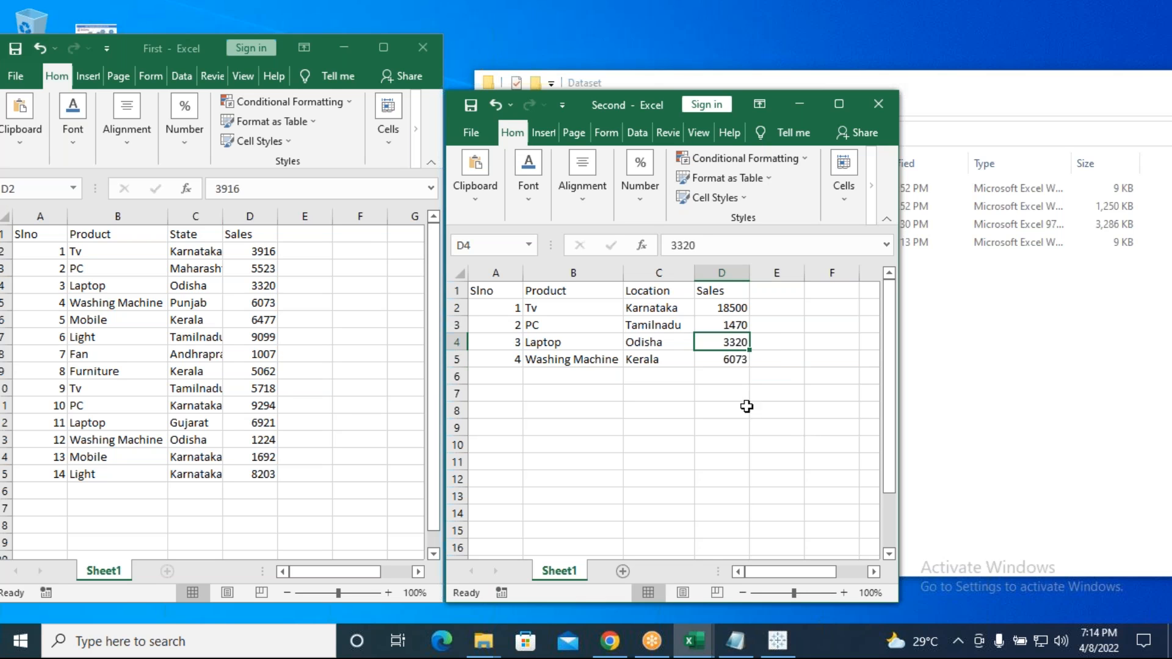
left_click(734, 361)
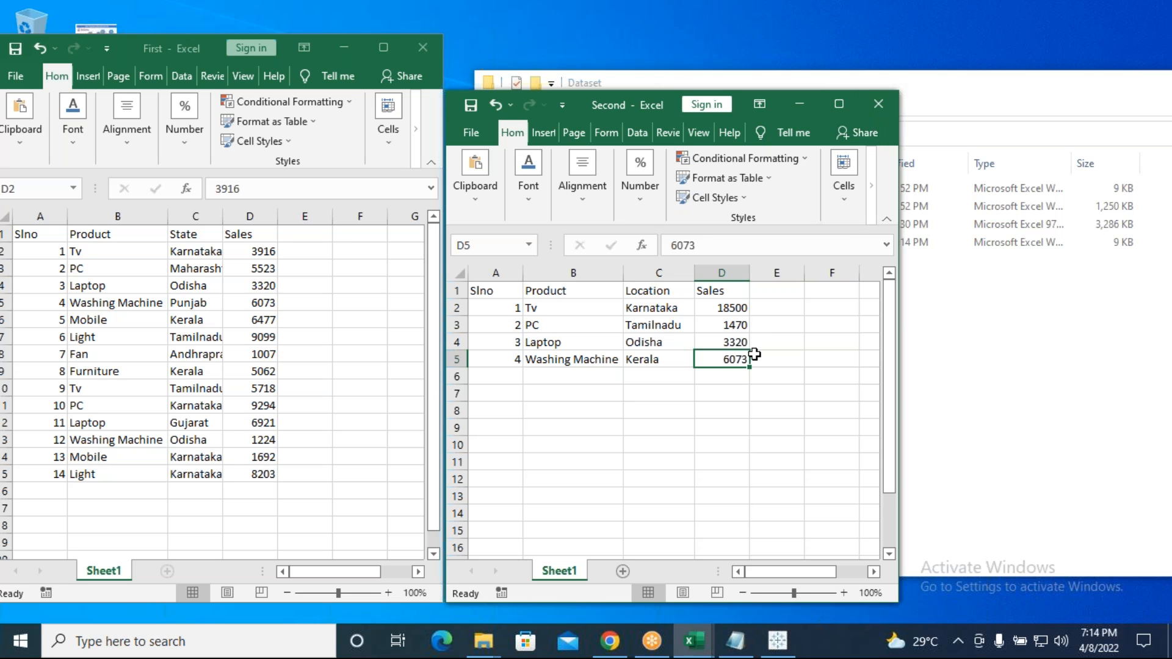
type("1500")
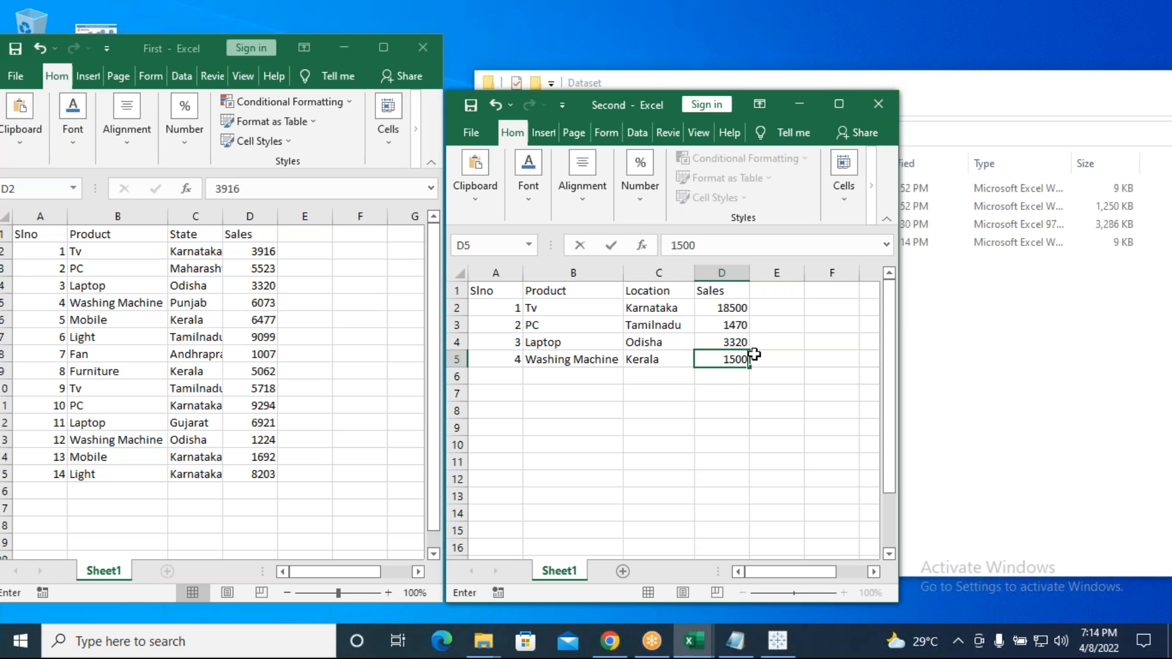
left_click(731, 434)
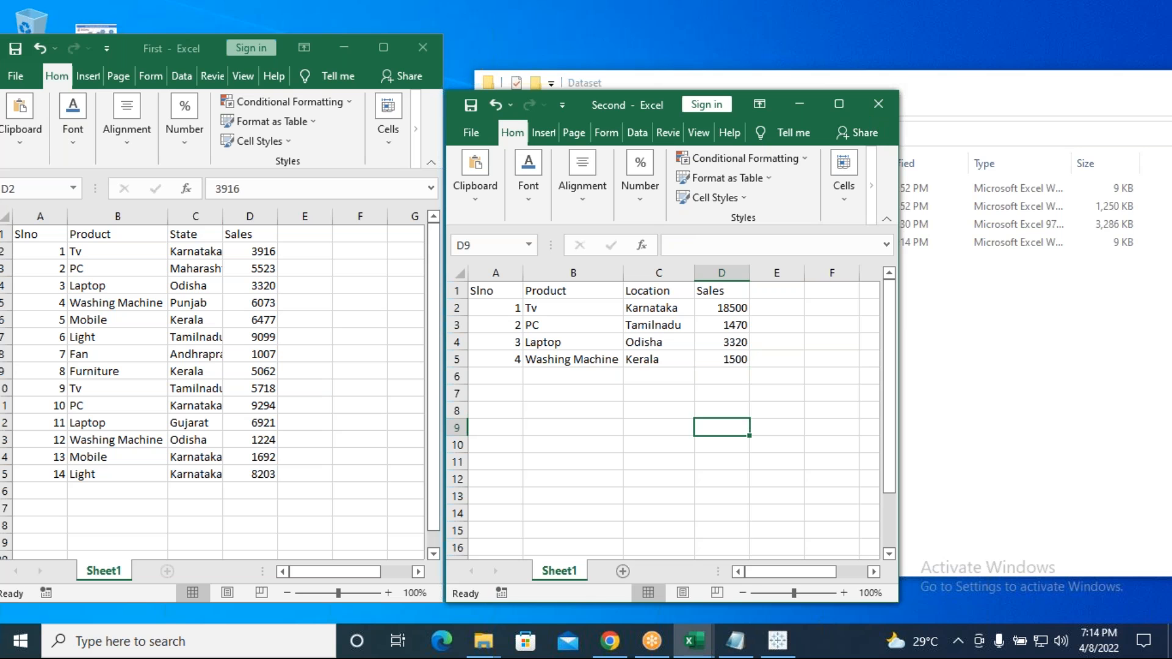
Minimize the Second and First workbooks and switch to Tableau.
left_click(800, 105)
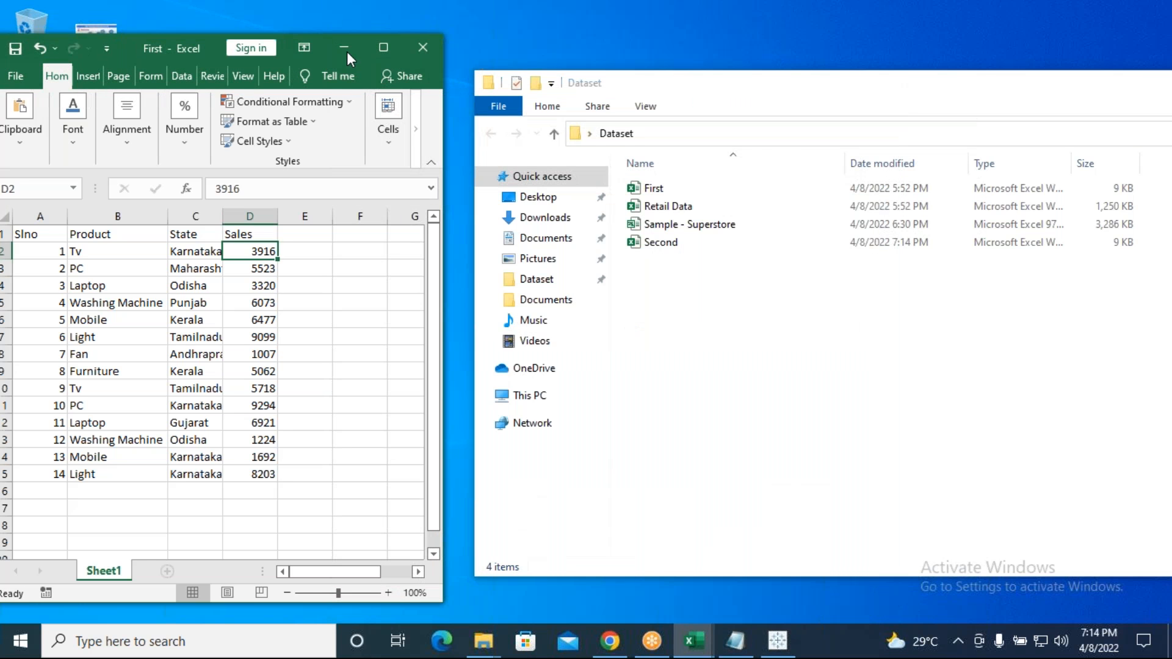
left_click(346, 49)
left_click(691, 640)
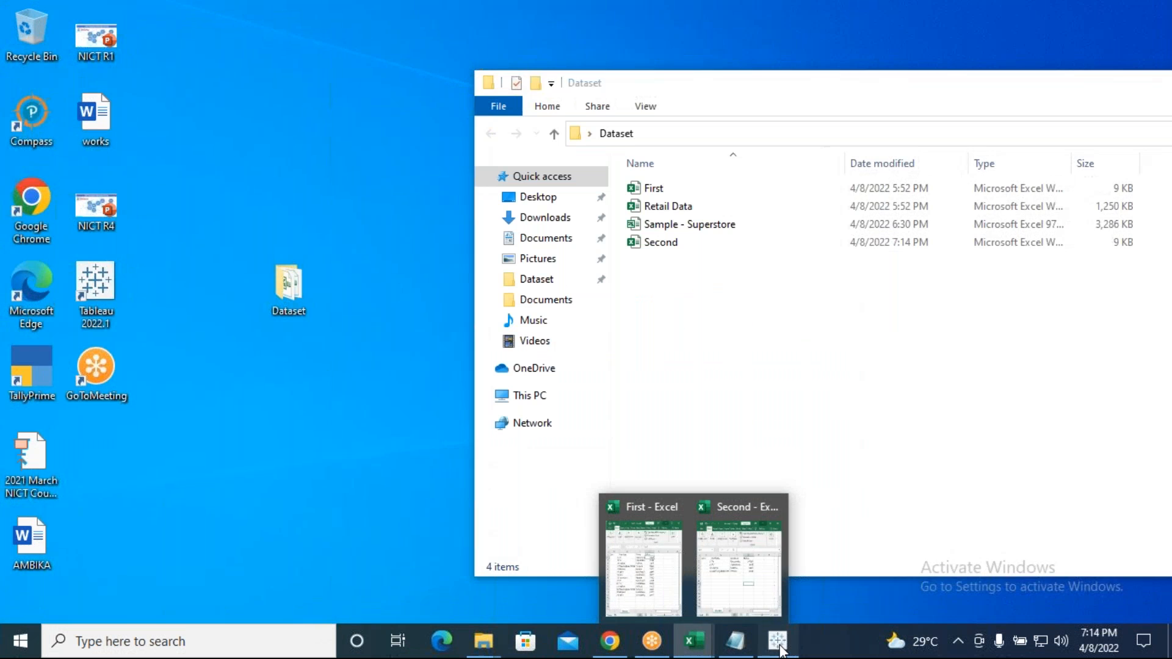
left_click(779, 644)
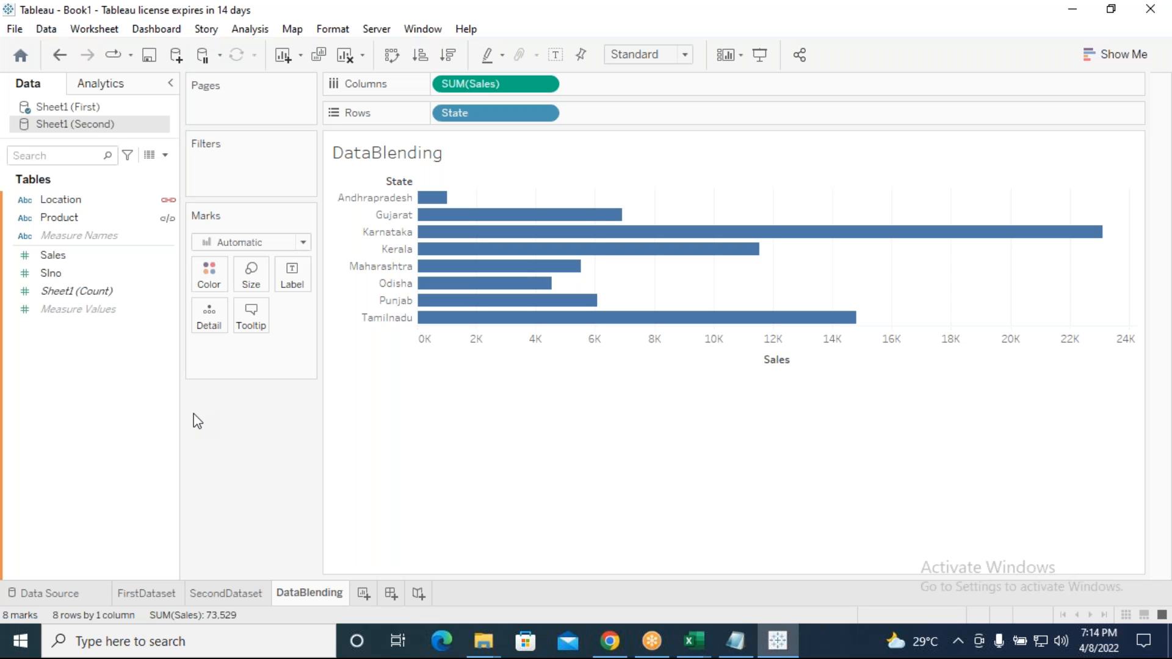
Try to view the underlying data of Sheet1 (Second) from the DataBlending sheet.
left_click(149, 157)
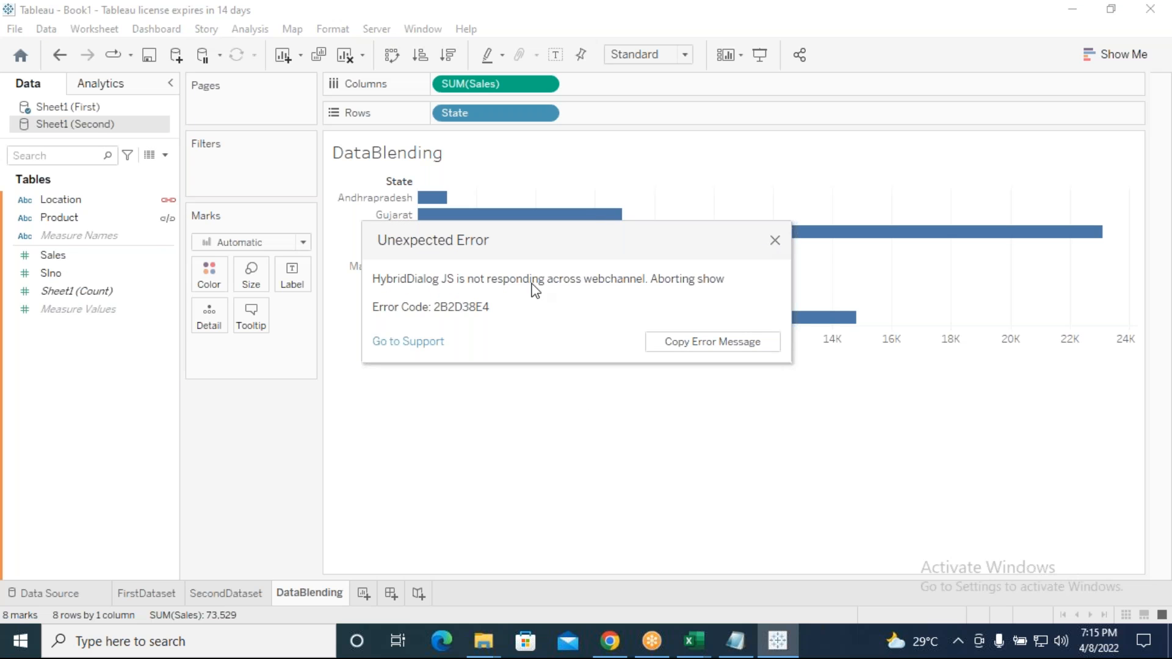
left_click(775, 244)
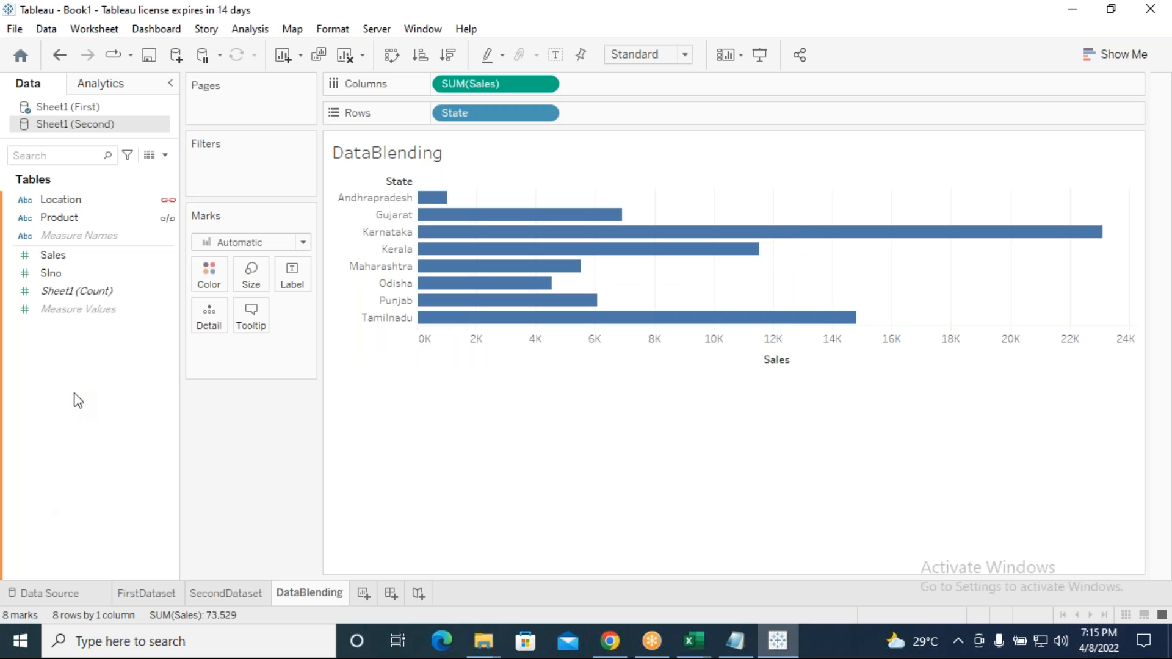
left_click(129, 61)
left_click(105, 381)
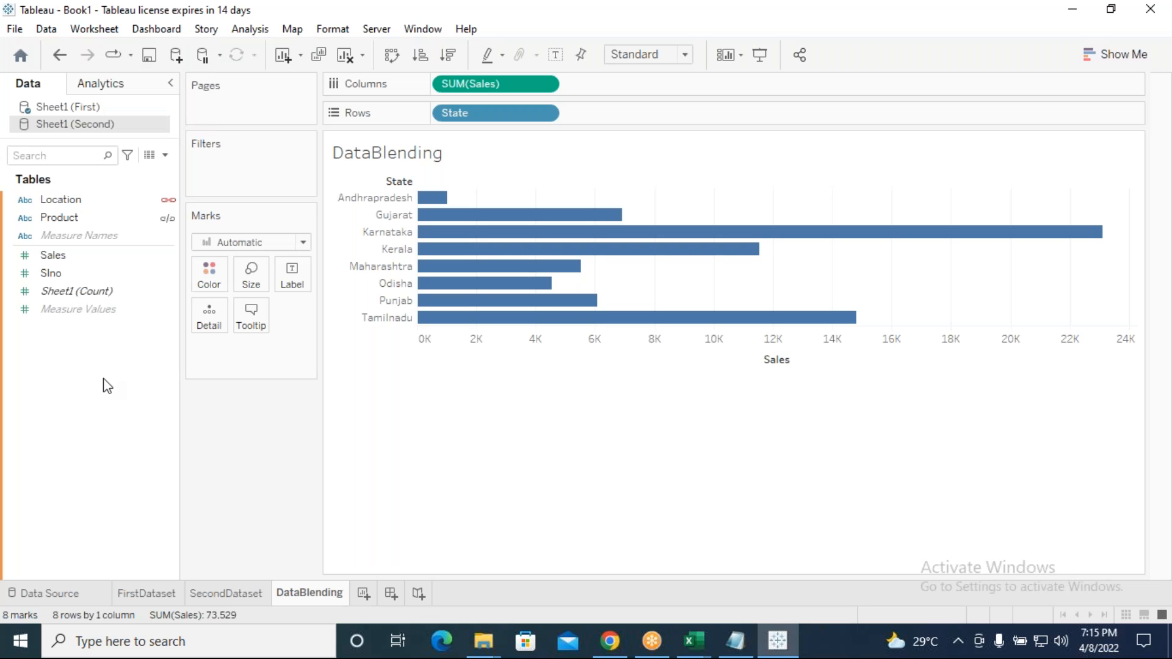
Go to the SecondDataset sheet and view the underlying data of Sheet1 (Second).
left_click(152, 592)
mouse_move(197, 596)
left_click(199, 600)
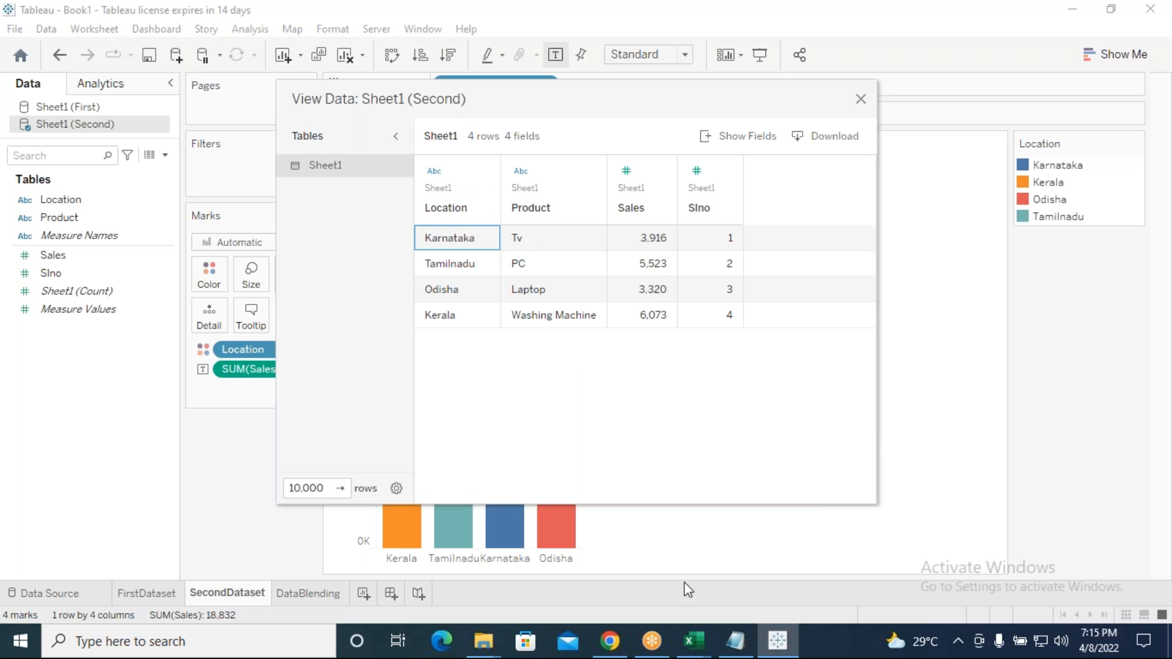
Check the Sales values against the Second workbook in Excel, and close both the workbook and Tableau's data view.
mouse_move(691, 642)
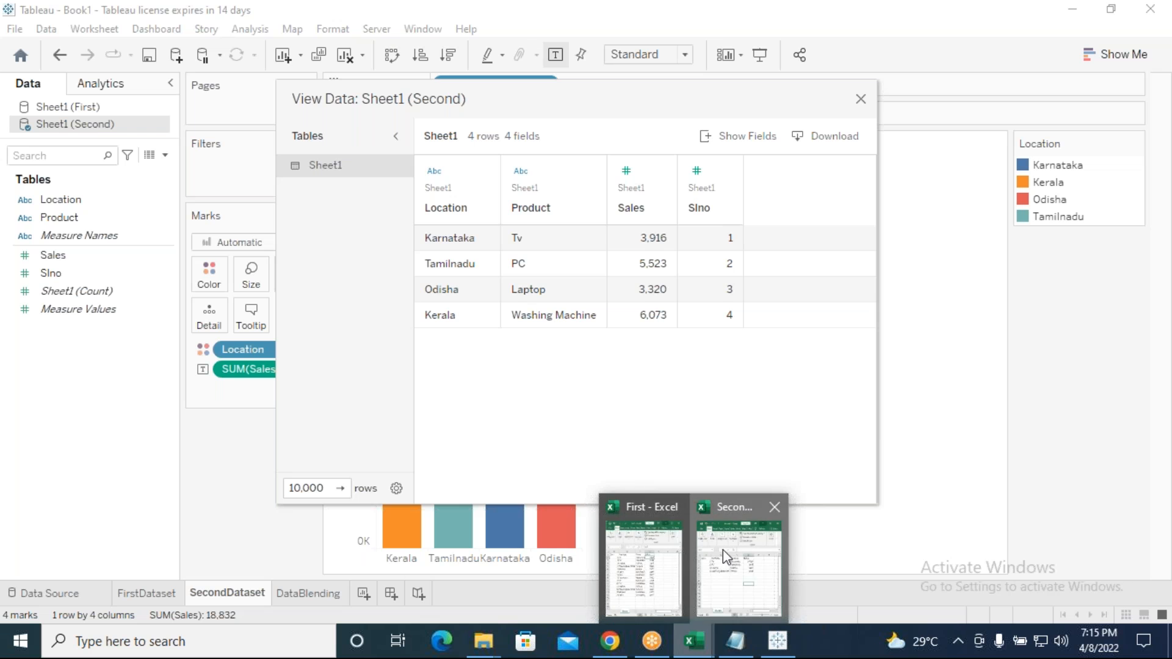
left_click(722, 550)
left_click(671, 461)
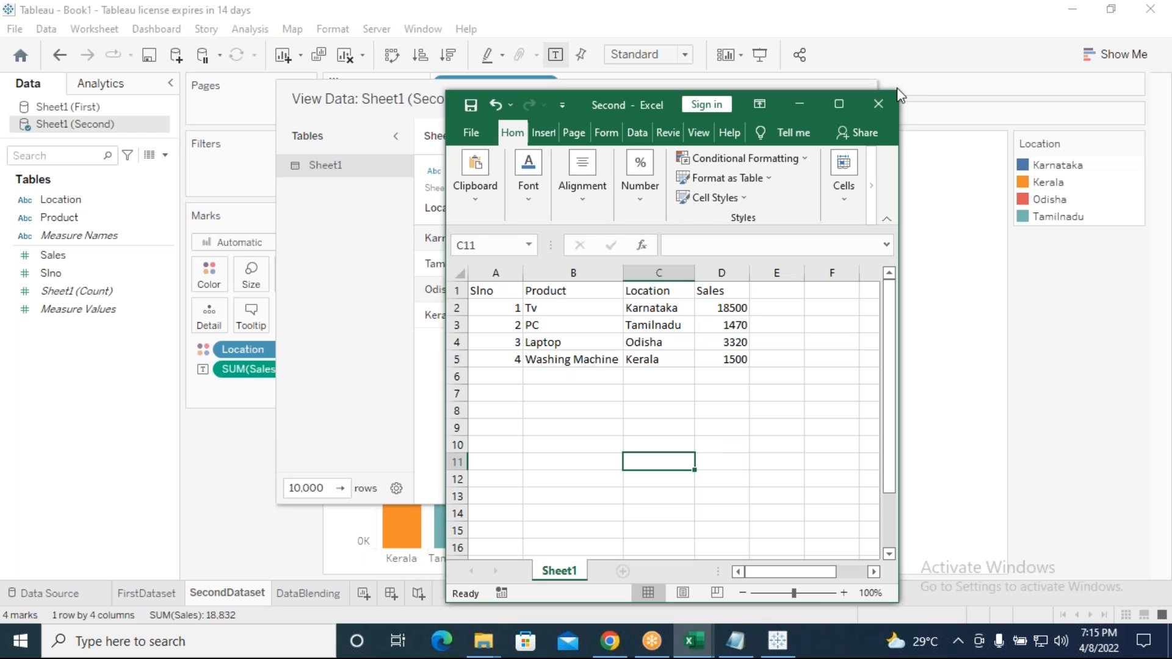
left_click(873, 100)
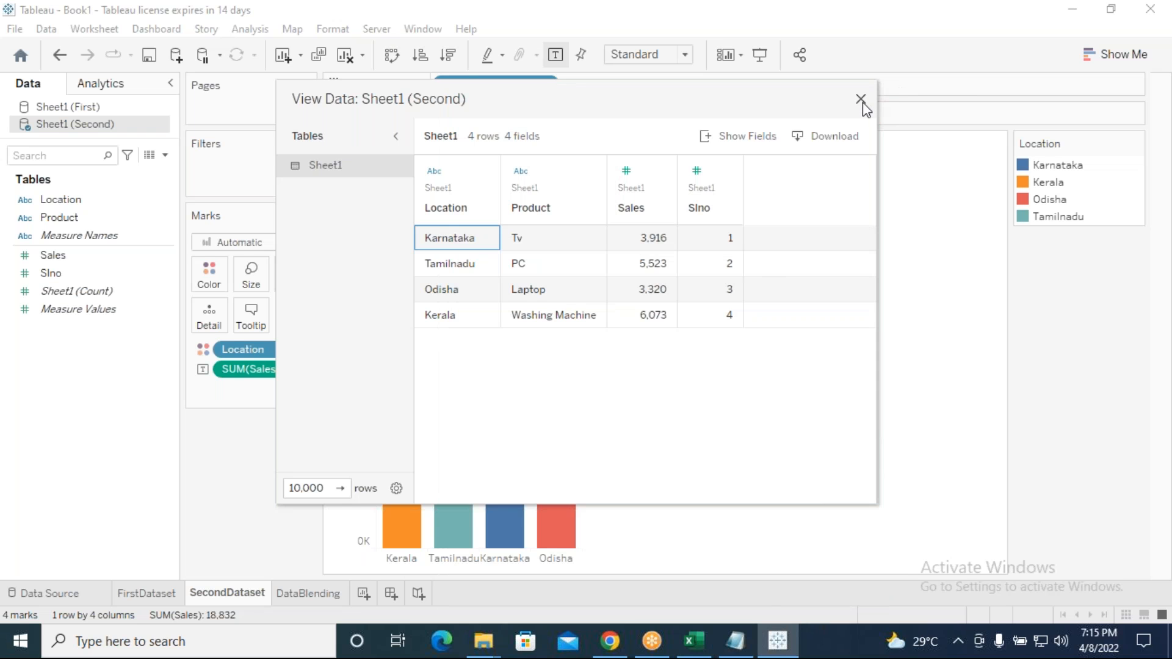
left_click(861, 100)
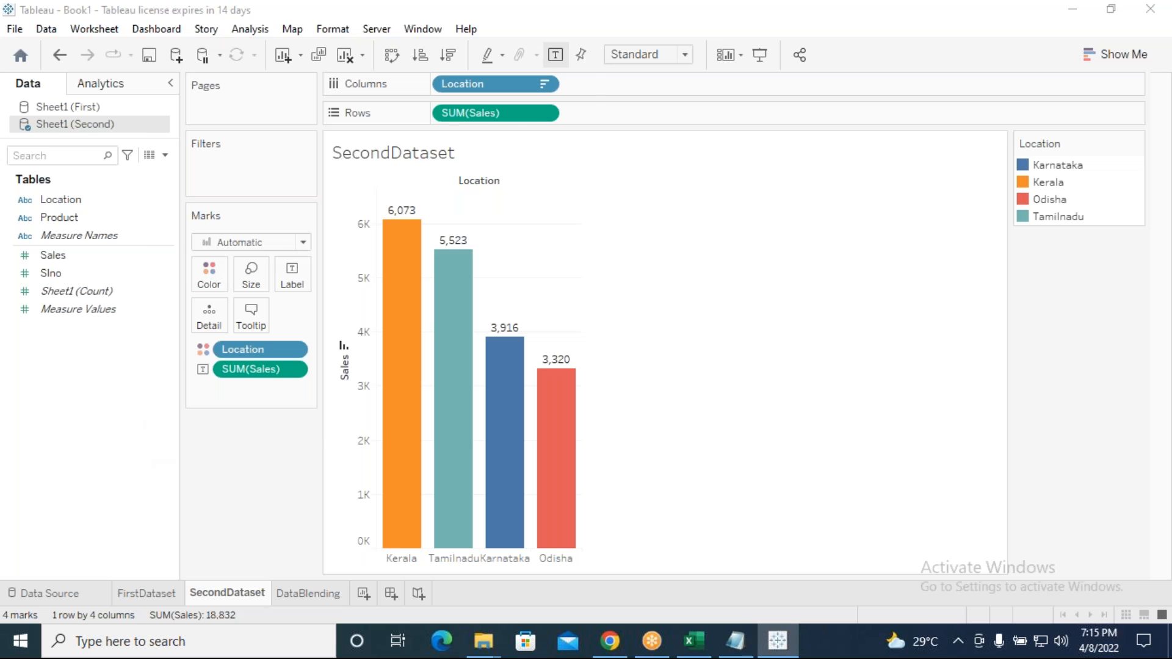
Save the Tableau workbook to the Desktop as Book1.
key("ctrl+s")
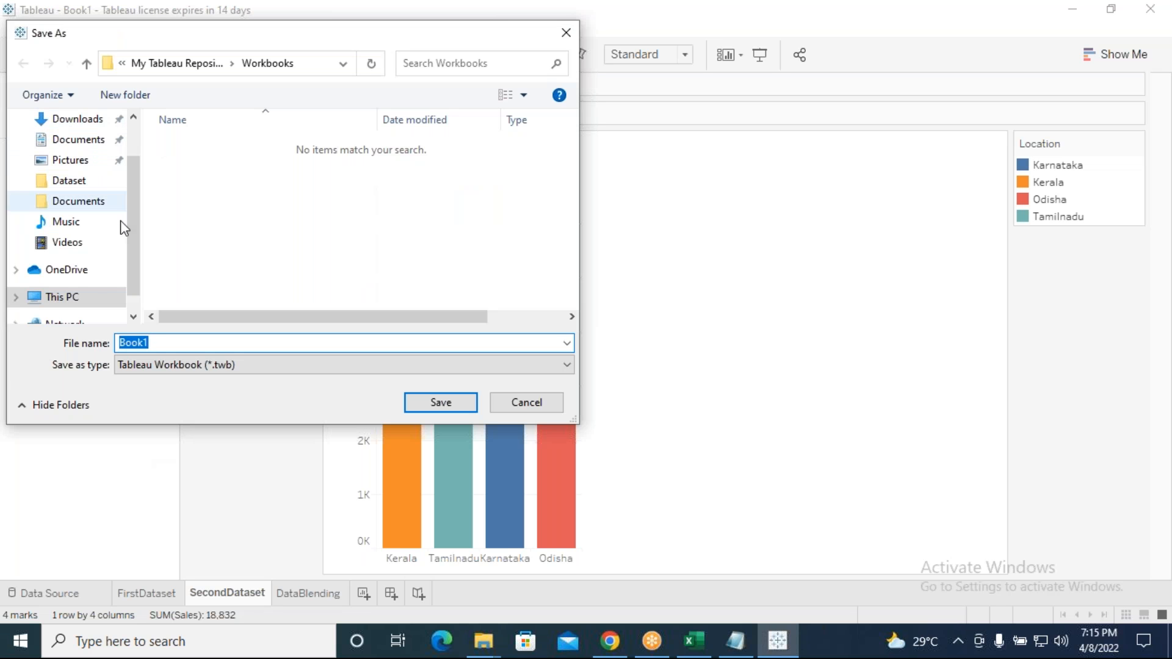
scroll(120, 221, "up", 2)
left_click(73, 153)
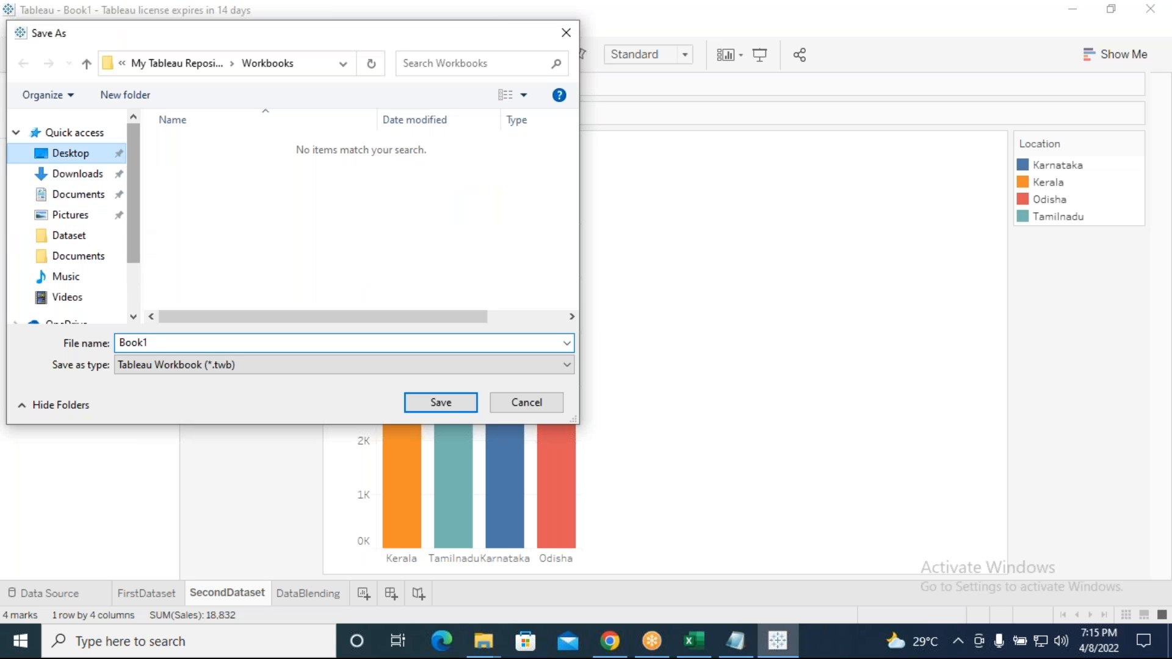
left_click(441, 403)
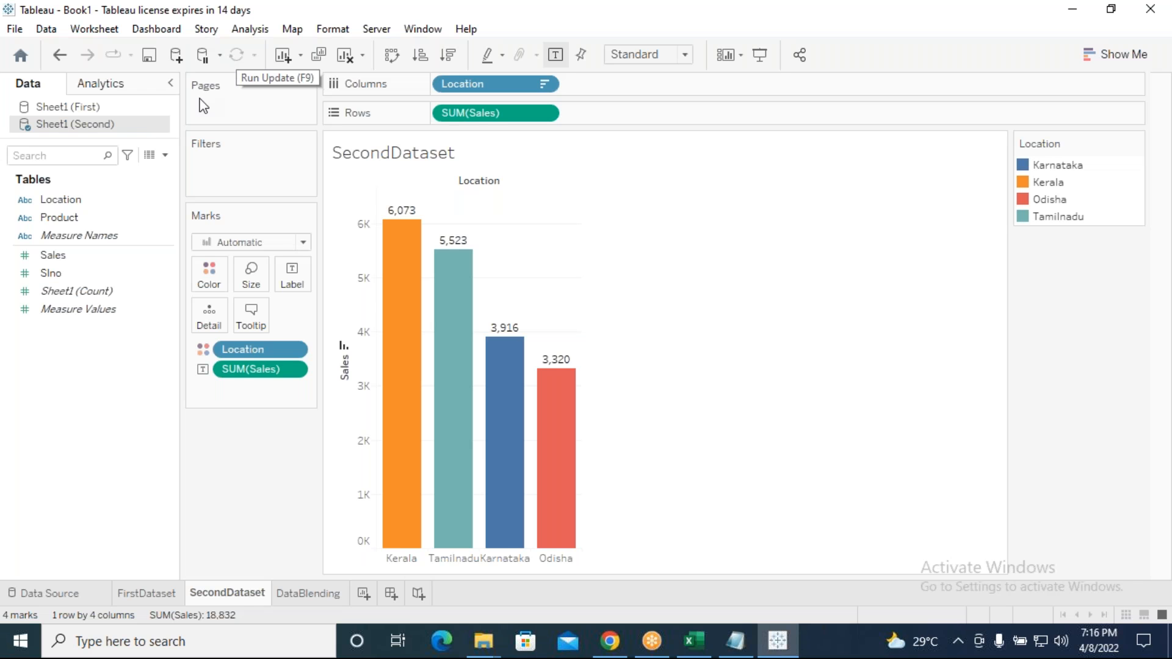
Replace the Sheet1 (Second) data source with Sheet1 (First) throughout the workbook.
left_click(80, 112)
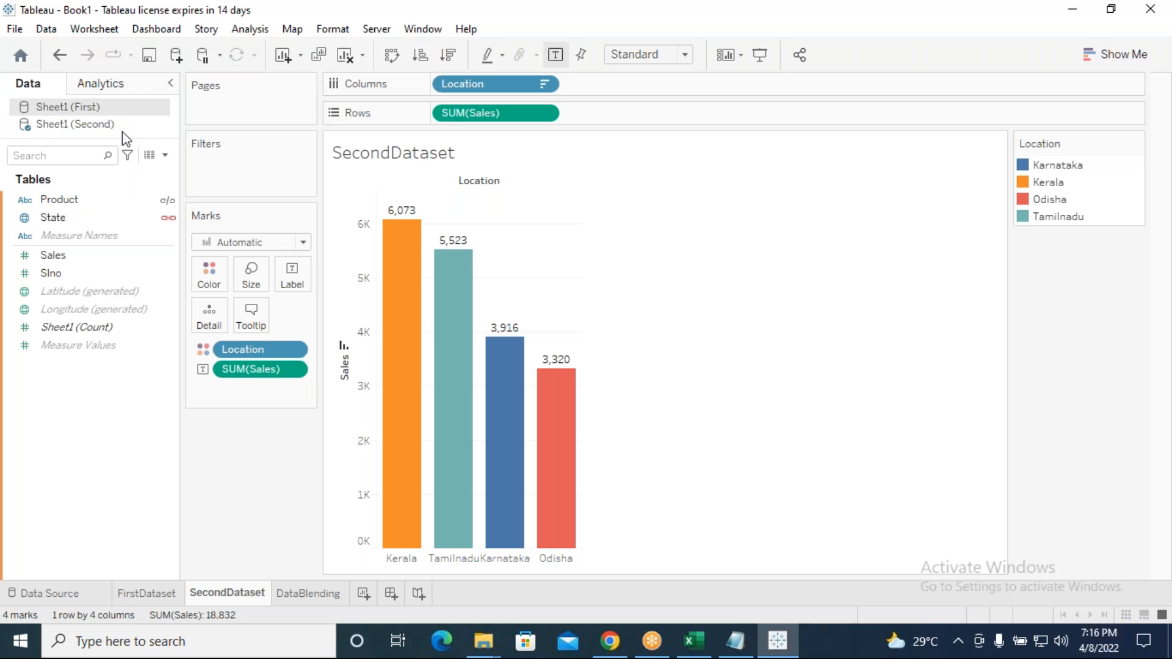
left_click(101, 127)
left_click(97, 110)
left_click(38, 32)
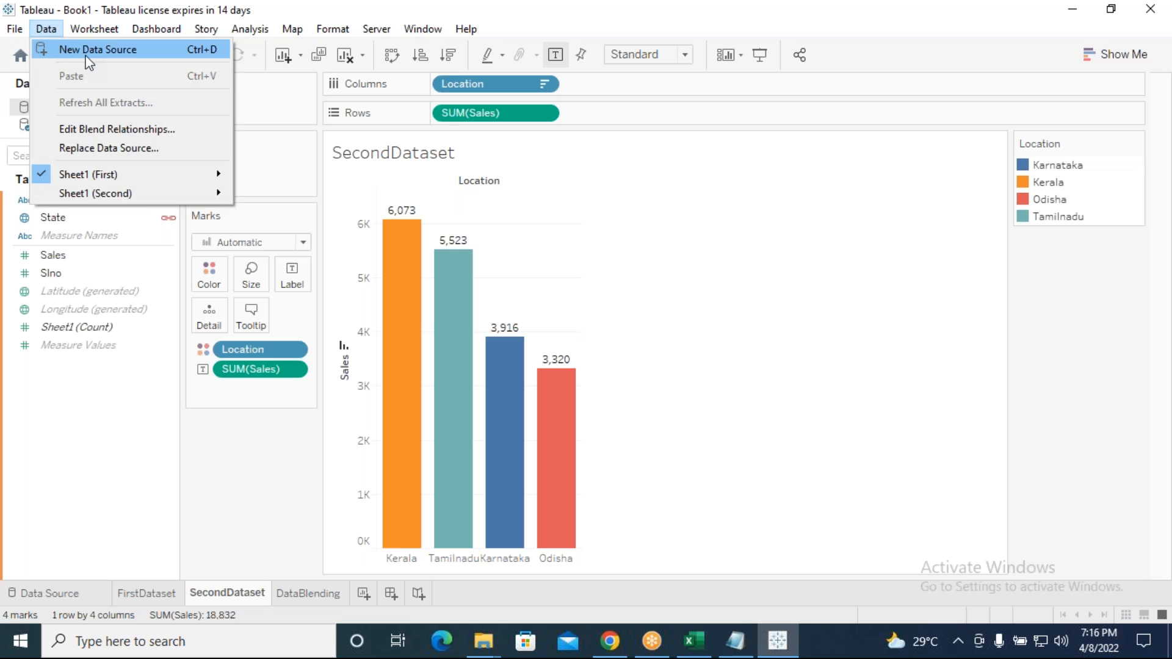
left_click(119, 154)
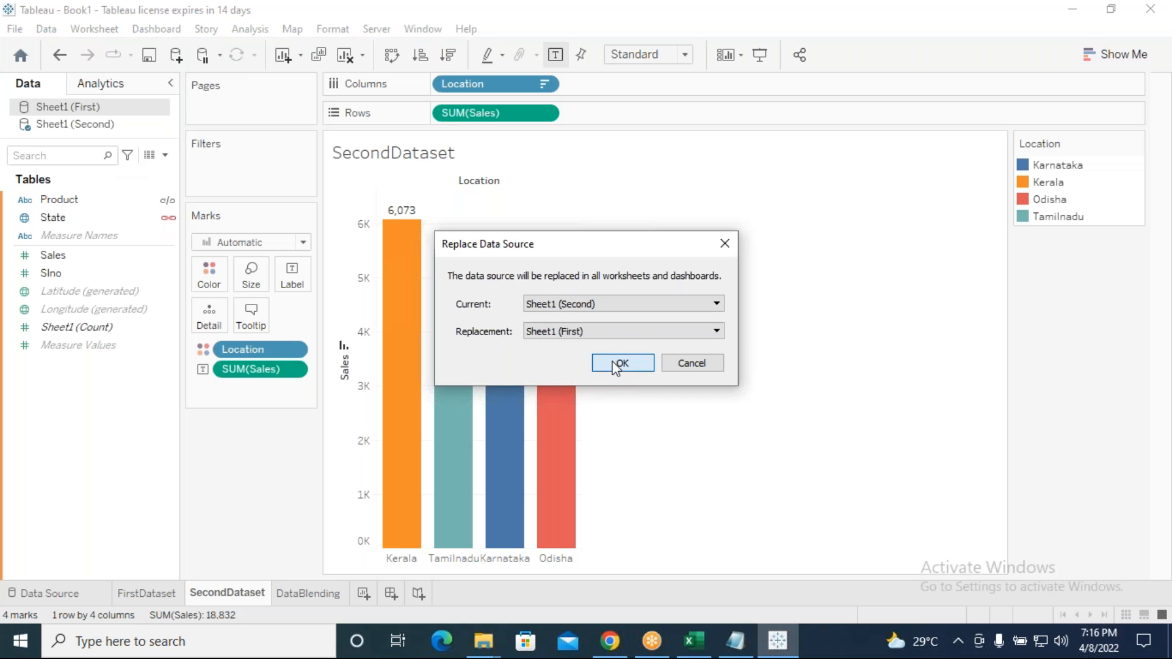
left_click(615, 365)
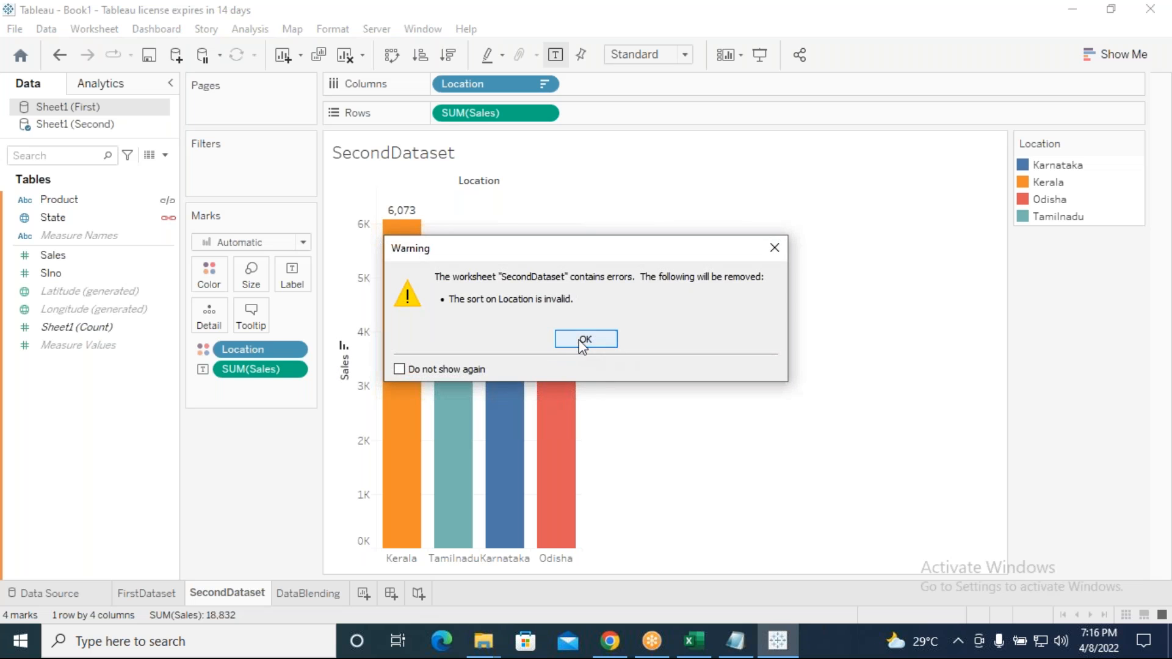
left_click(585, 339)
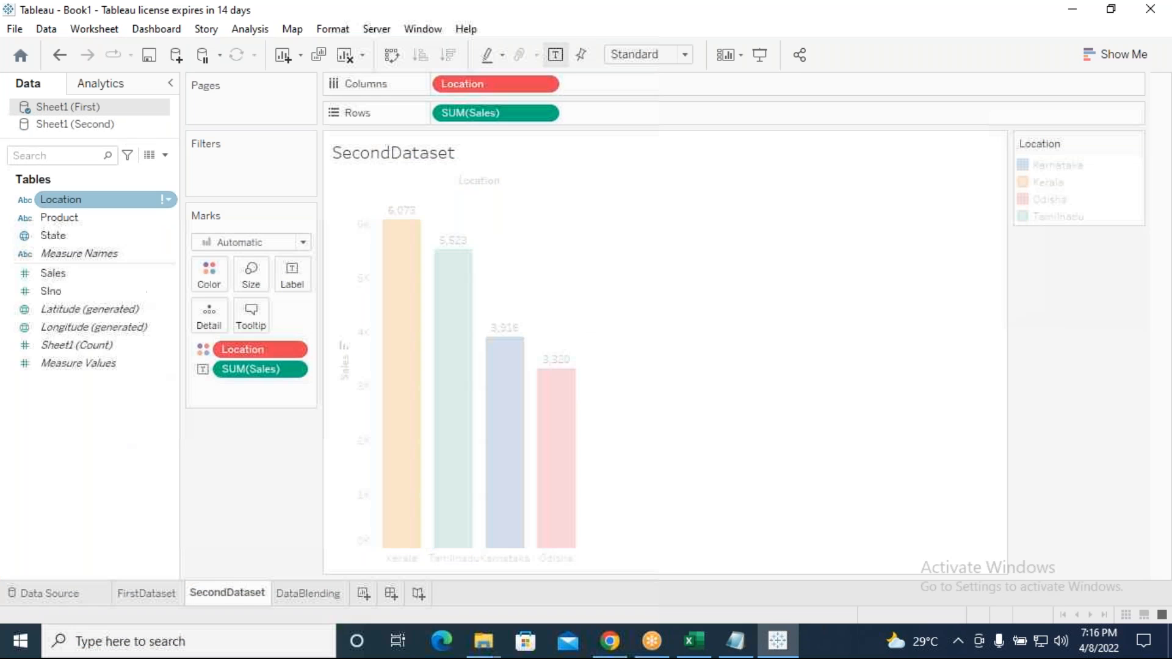
Remove Location from columns, SUM(Sales) from rows and the Location colour encoding on the SecondDataset sheet.
left_click_drag(496, 84, 189, 497)
left_click_drag(484, 115, 262, 397)
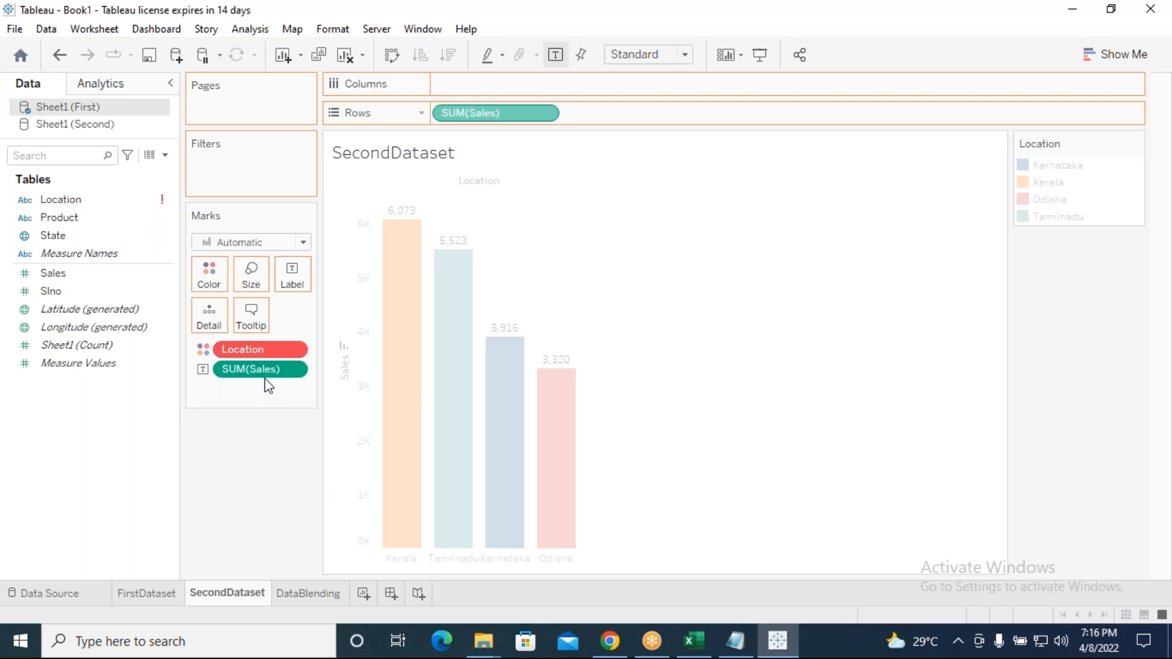
left_click_drag(259, 353, 264, 484)
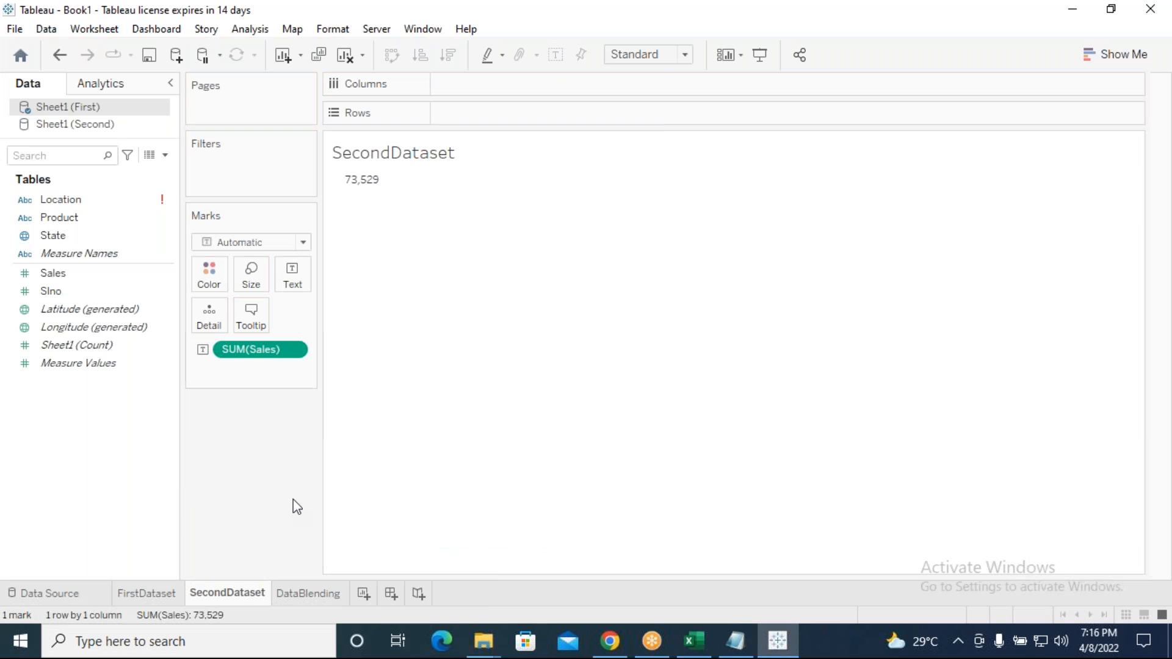
left_click(164, 207)
right_click(164, 207)
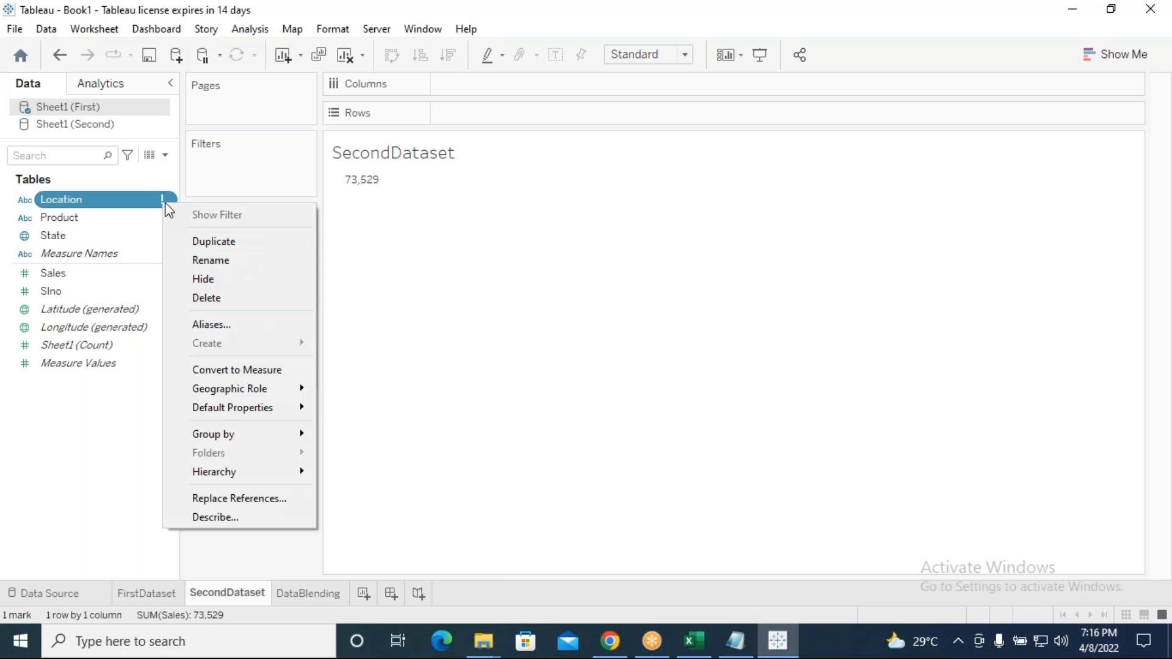
left_click(112, 471)
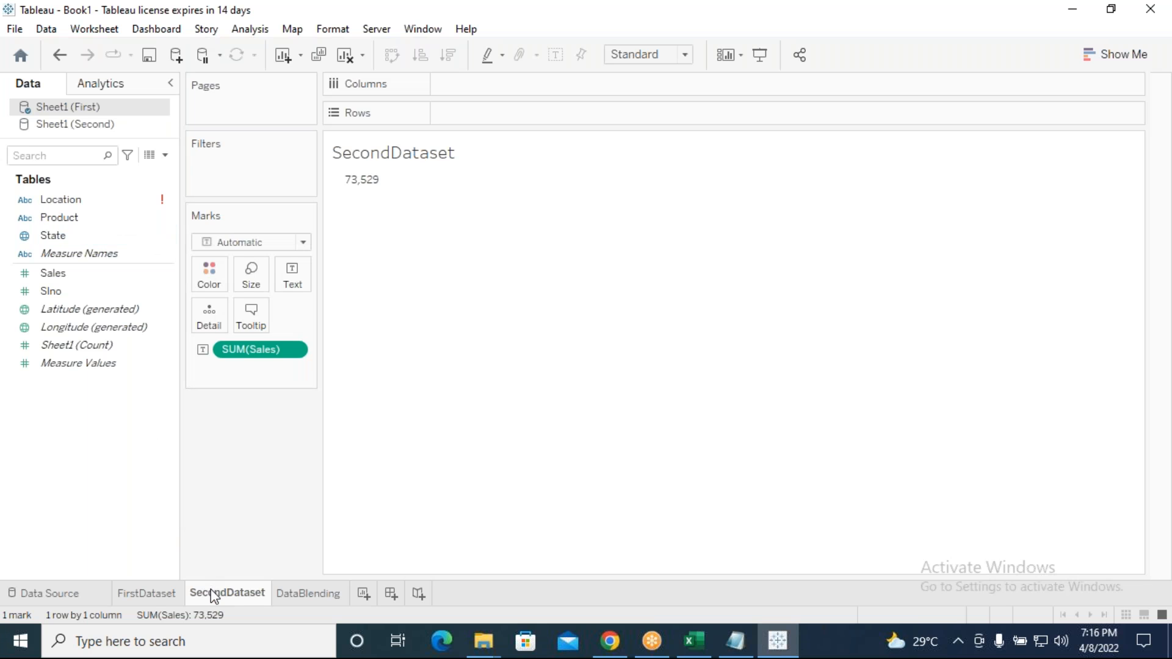
Compare the FirstDataset, SecondDataset and DataBlending sheets, and check the options available for the flagged Location field.
left_click(153, 592)
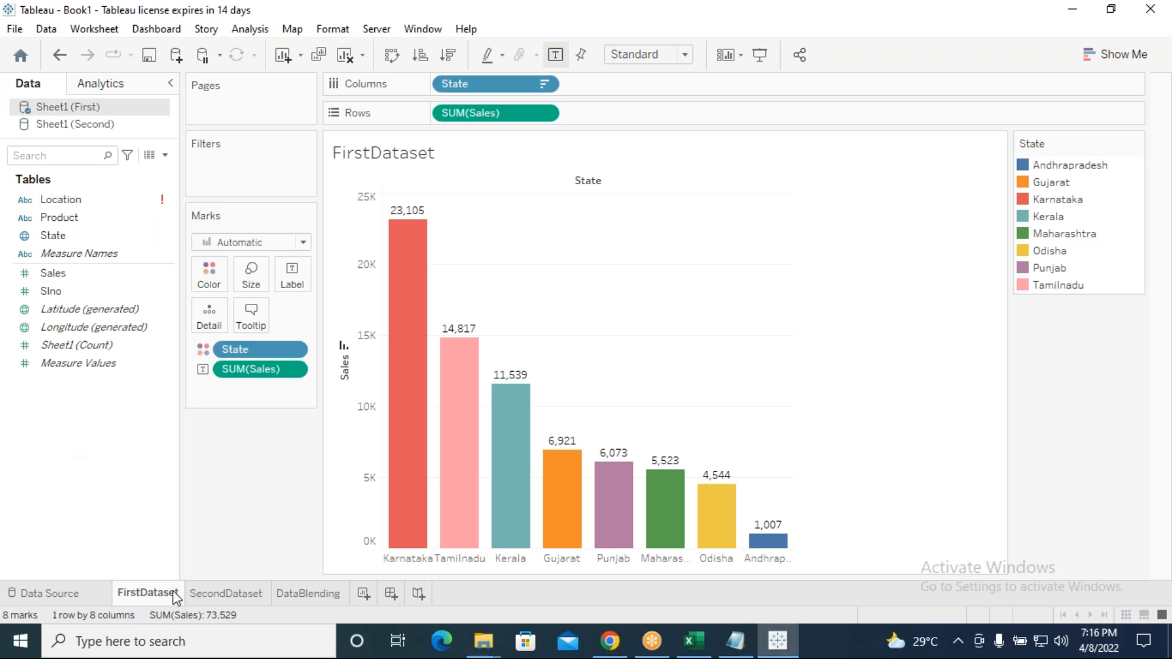
left_click(214, 593)
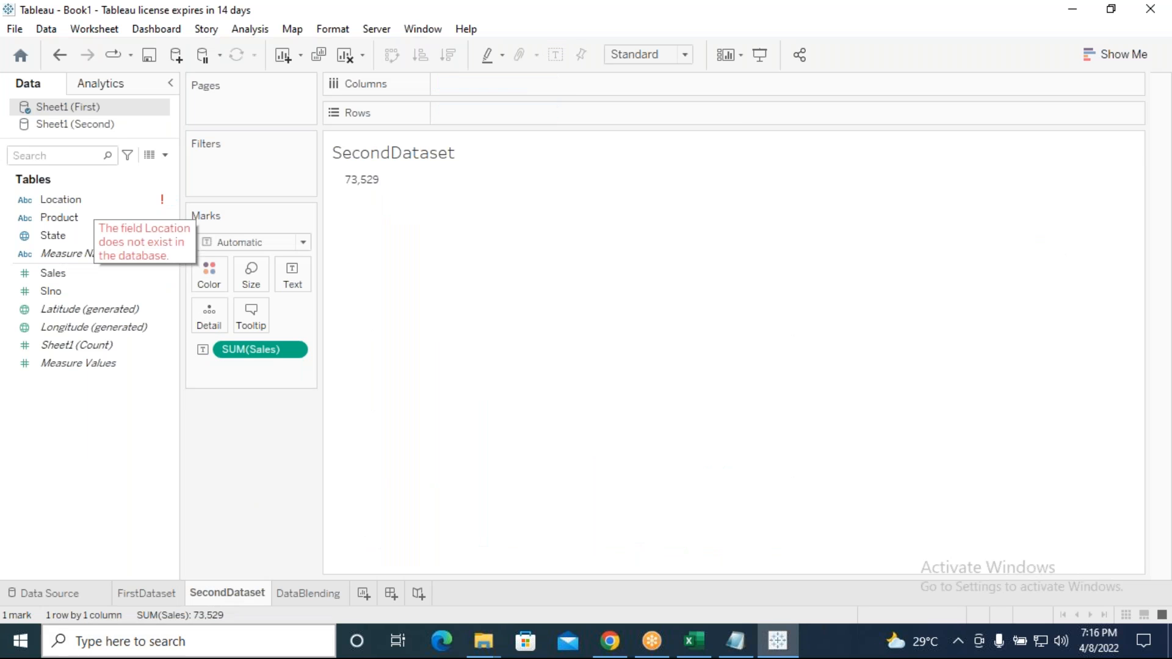
left_click(146, 592)
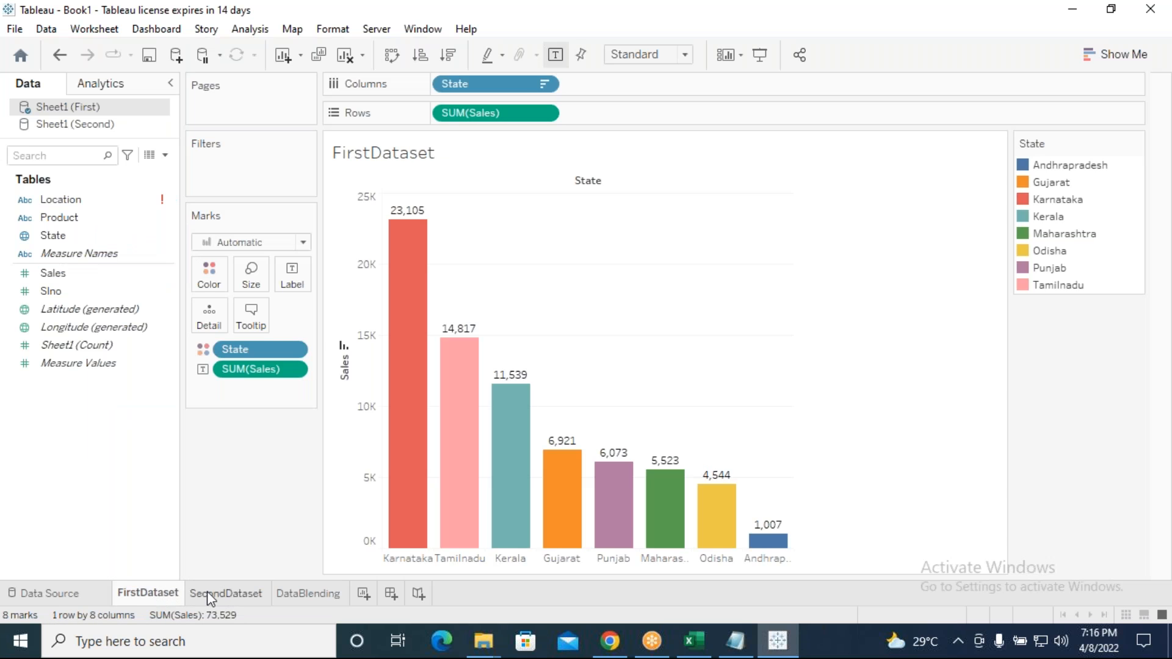
left_click(207, 591)
left_click(288, 592)
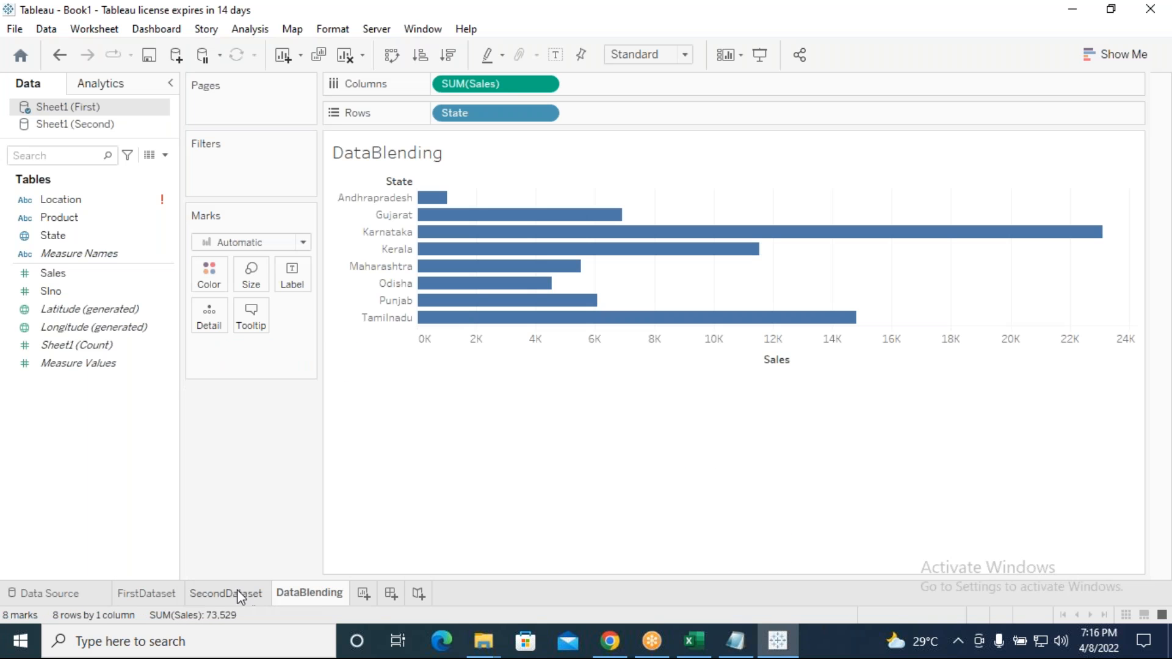
left_click(236, 591)
left_click(166, 203)
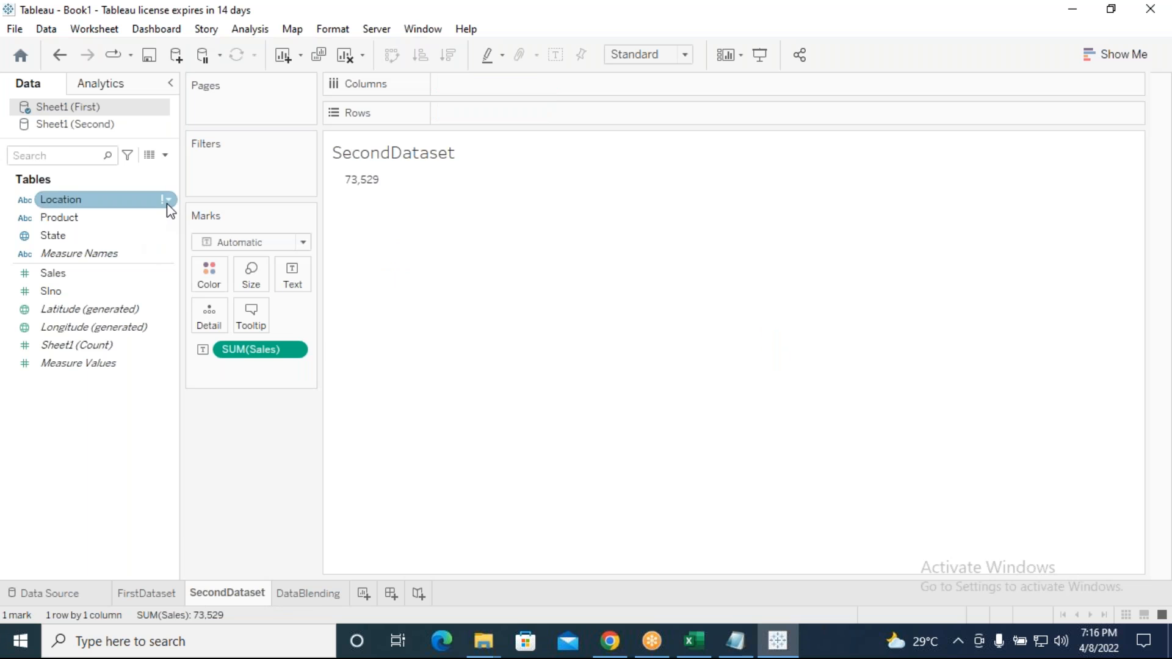
left_click(167, 201)
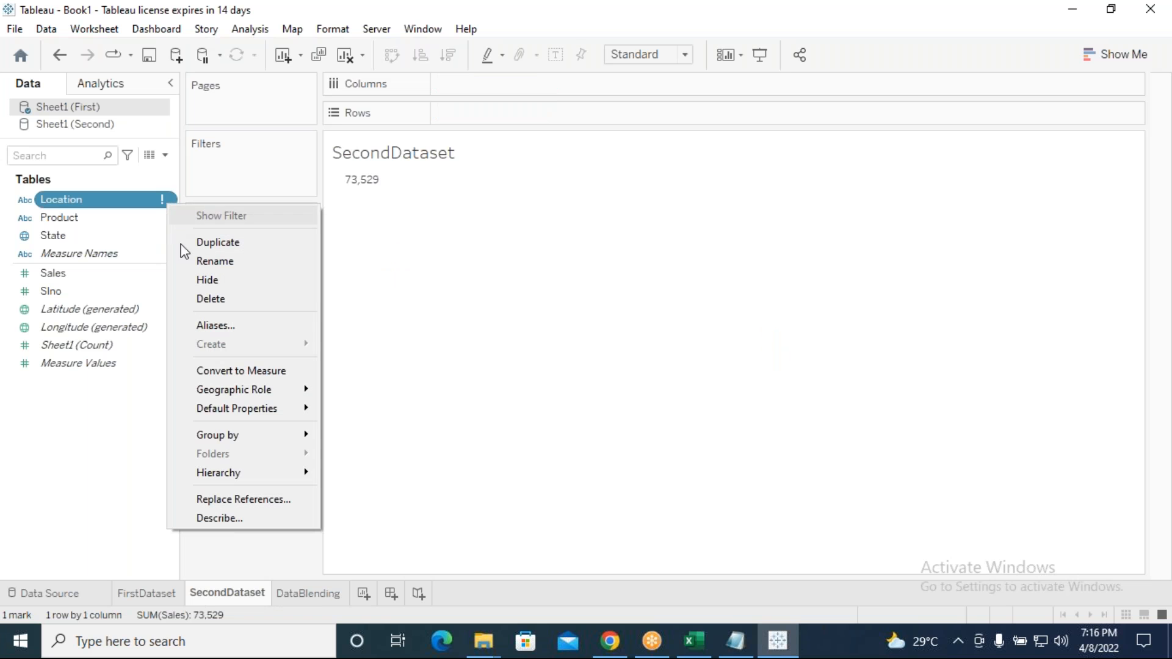
left_click(79, 372)
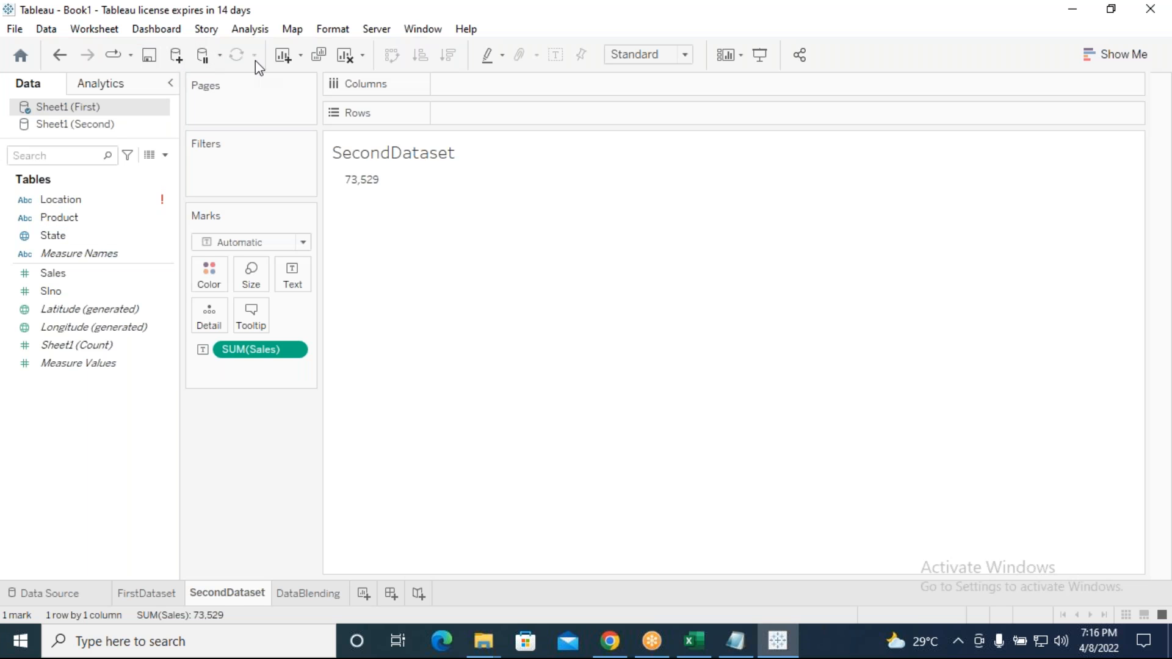
Inspect the Sheet1 (First) data source and its First Excel connection alongside the FirstDataset and SecondDataset sheets.
left_click(151, 591)
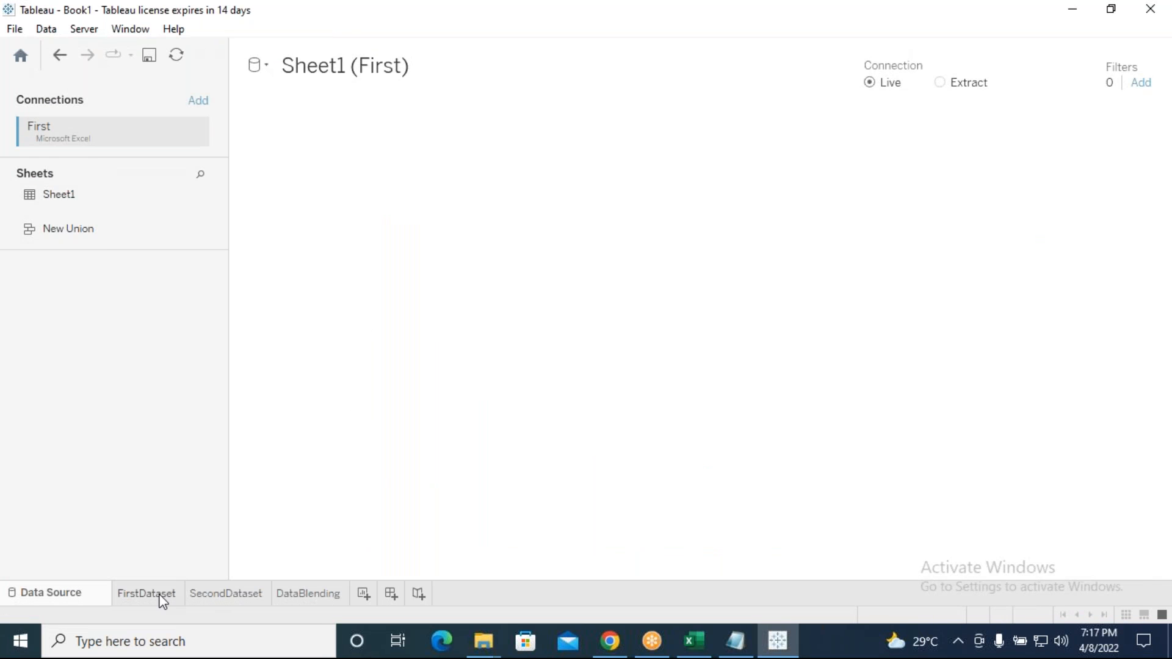
left_click(159, 595)
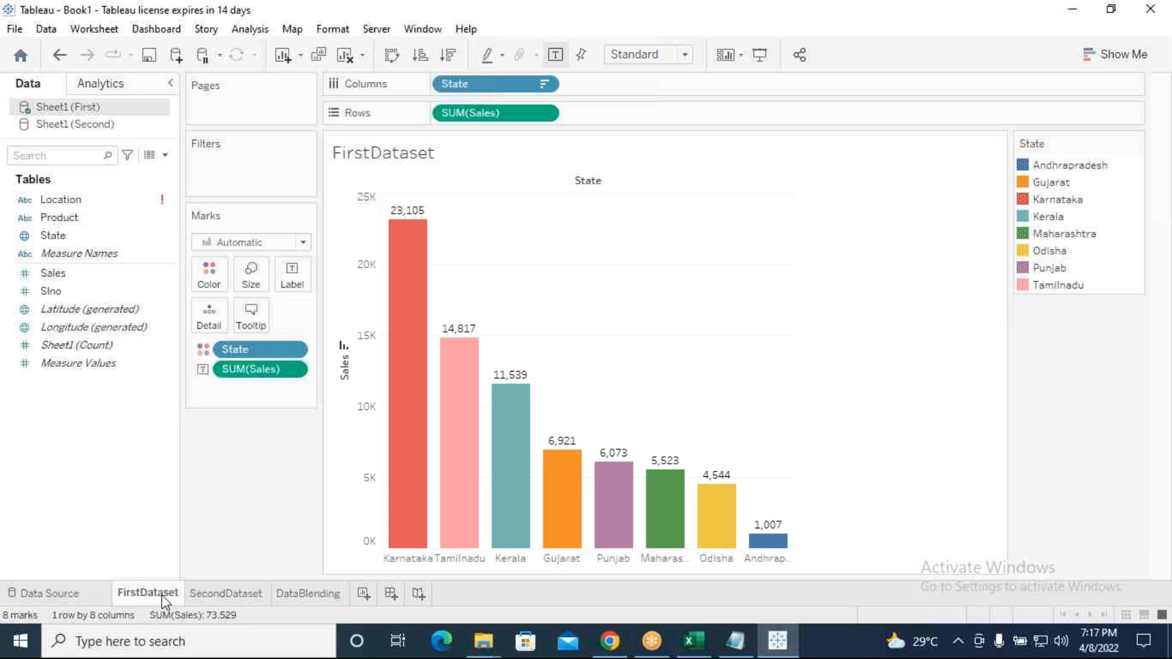
left_click(219, 599)
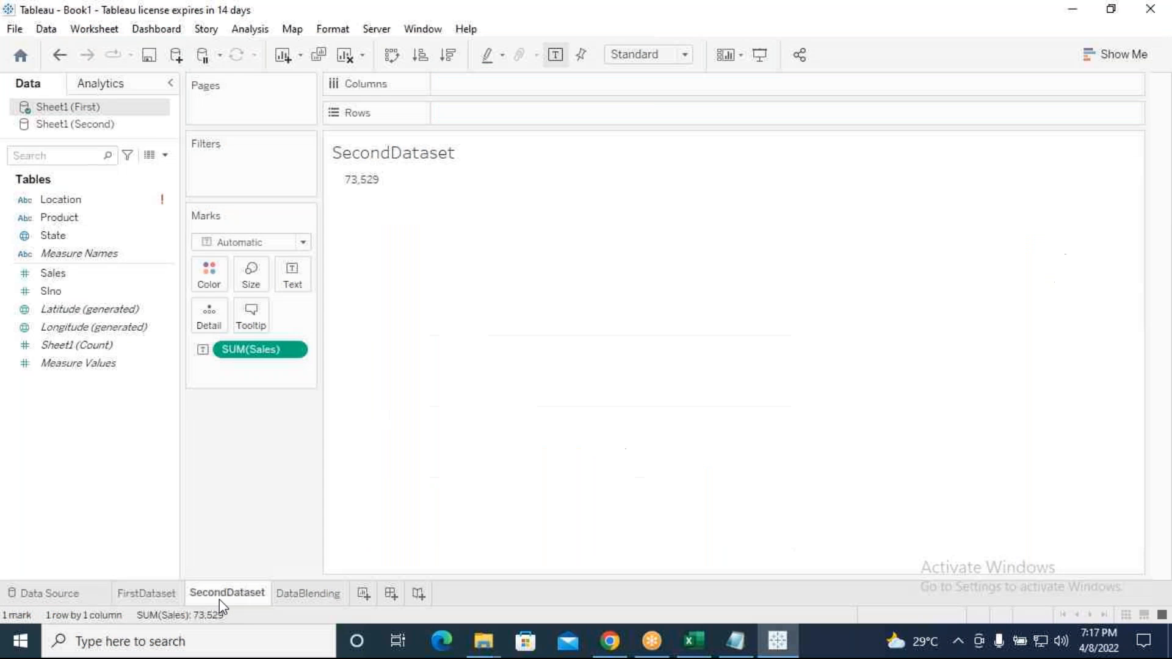
left_click(71, 597)
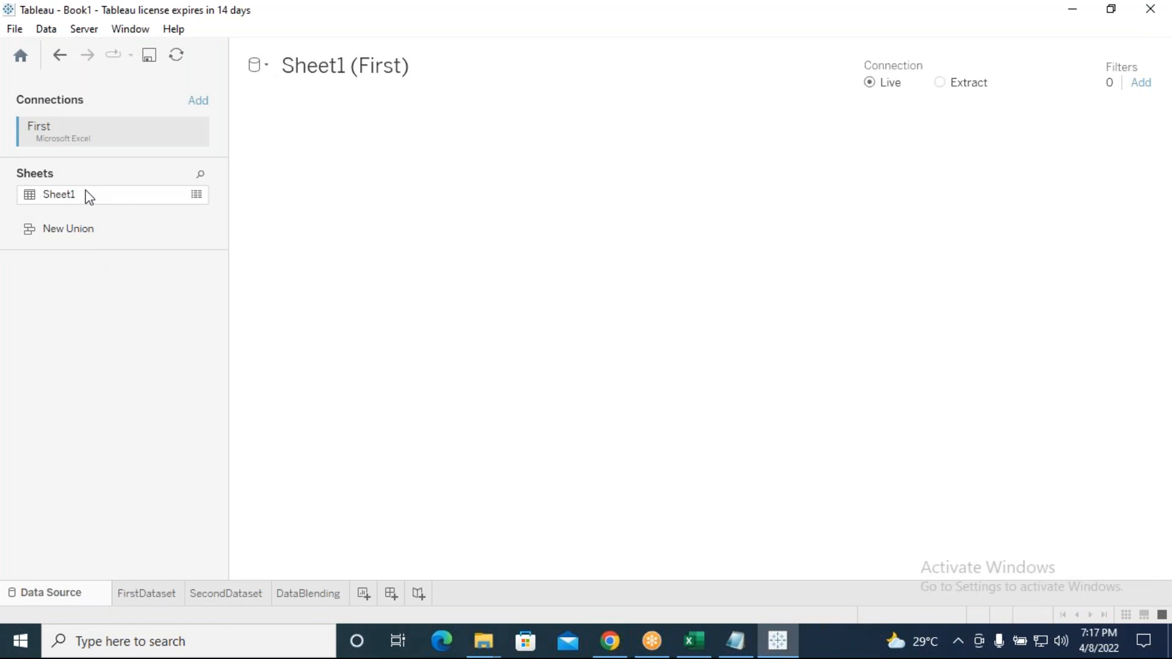
left_click(194, 130)
left_click(165, 130)
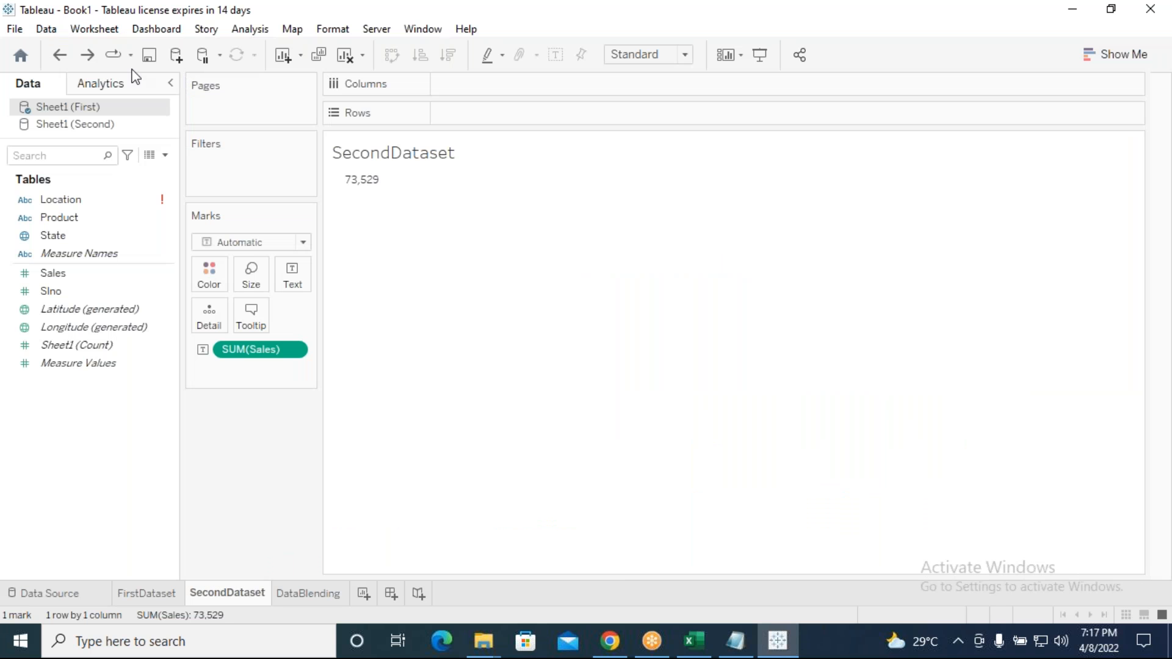
Undo the latest change made in the workbook.
left_click(59, 56)
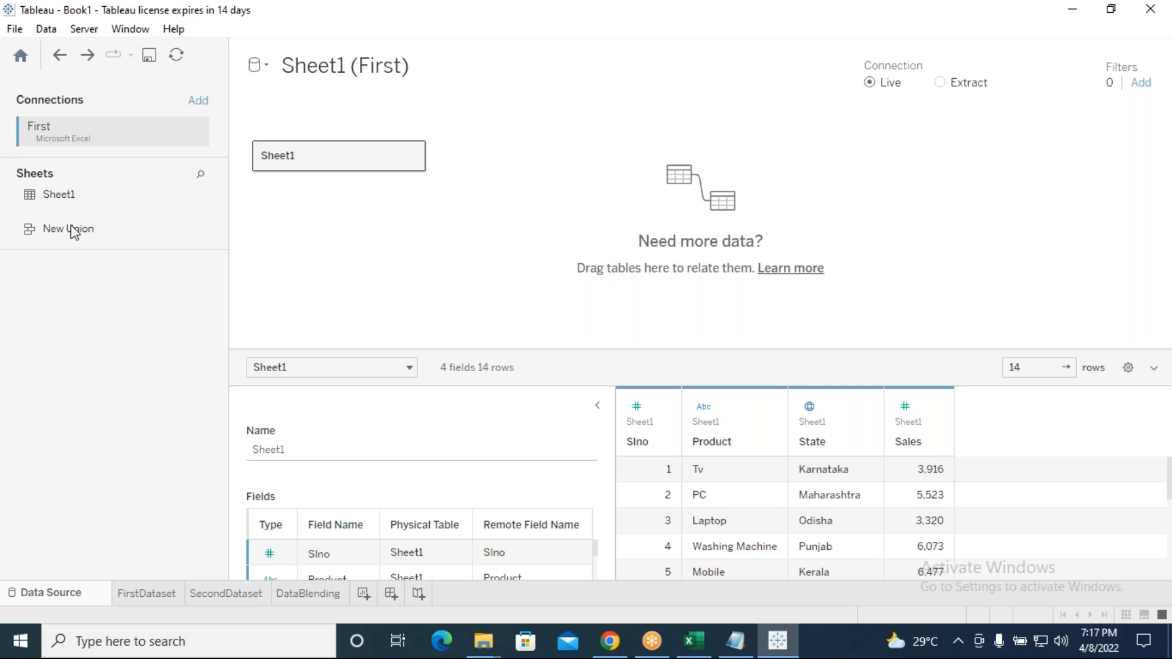
left_click(196, 135)
left_click(169, 136)
left_click(195, 132)
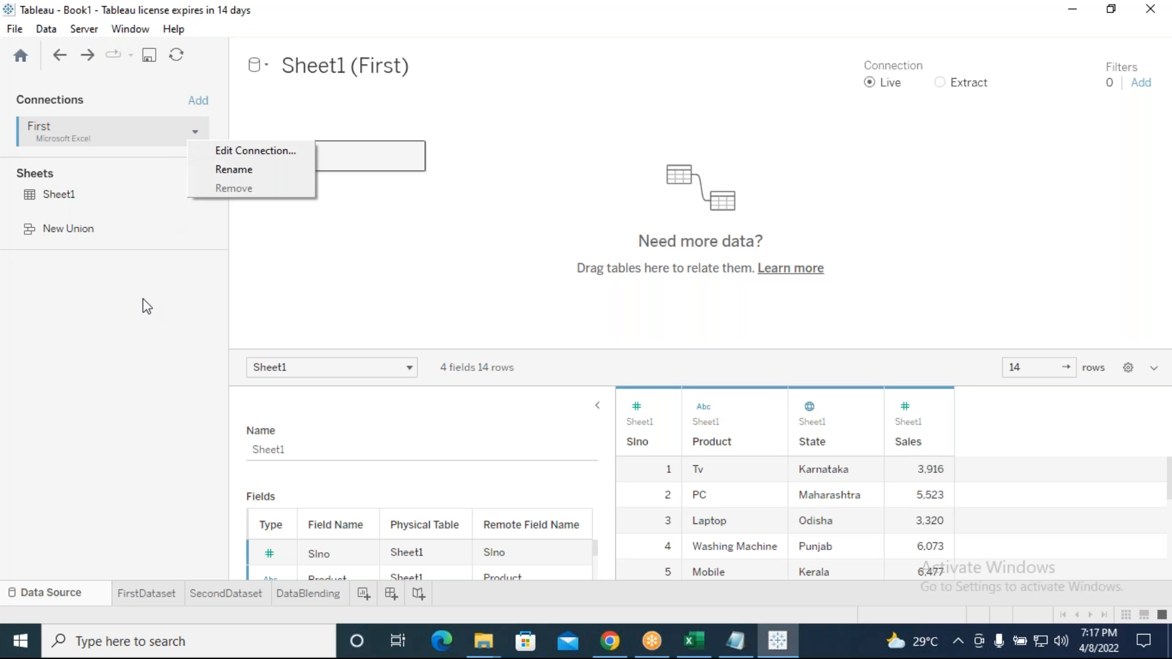
left_click(106, 186)
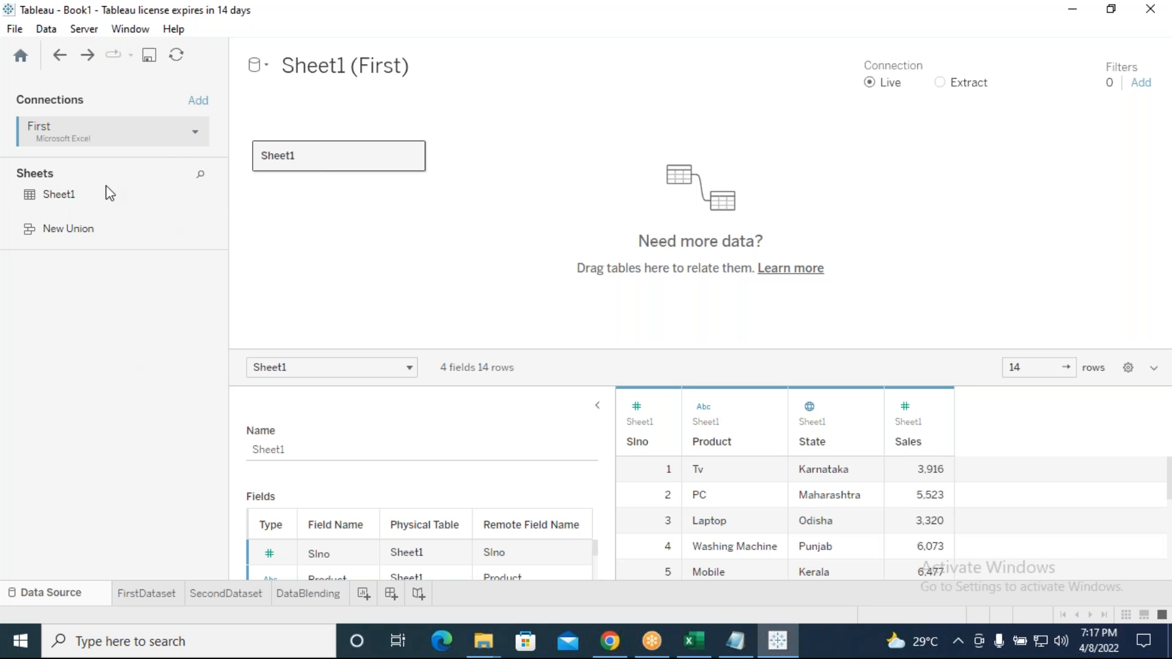
Review the FirstDataset sheet, then view the underlying data of Sheet1 (Second) from the SecondDataset sheet.
left_click(152, 591)
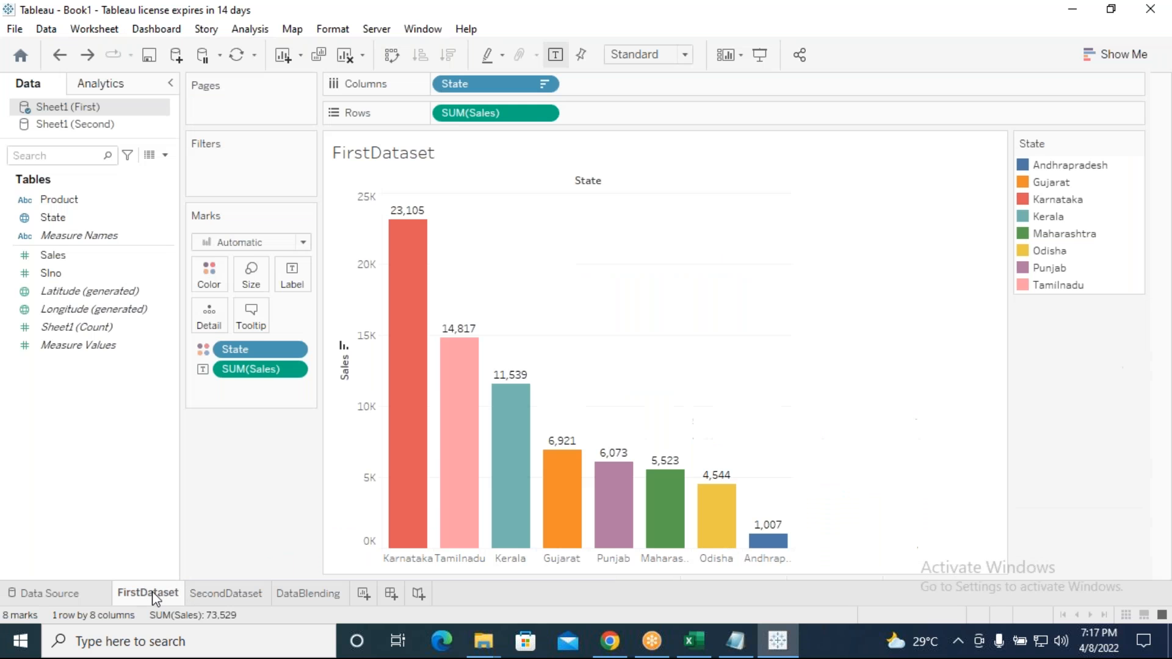
left_click(73, 201)
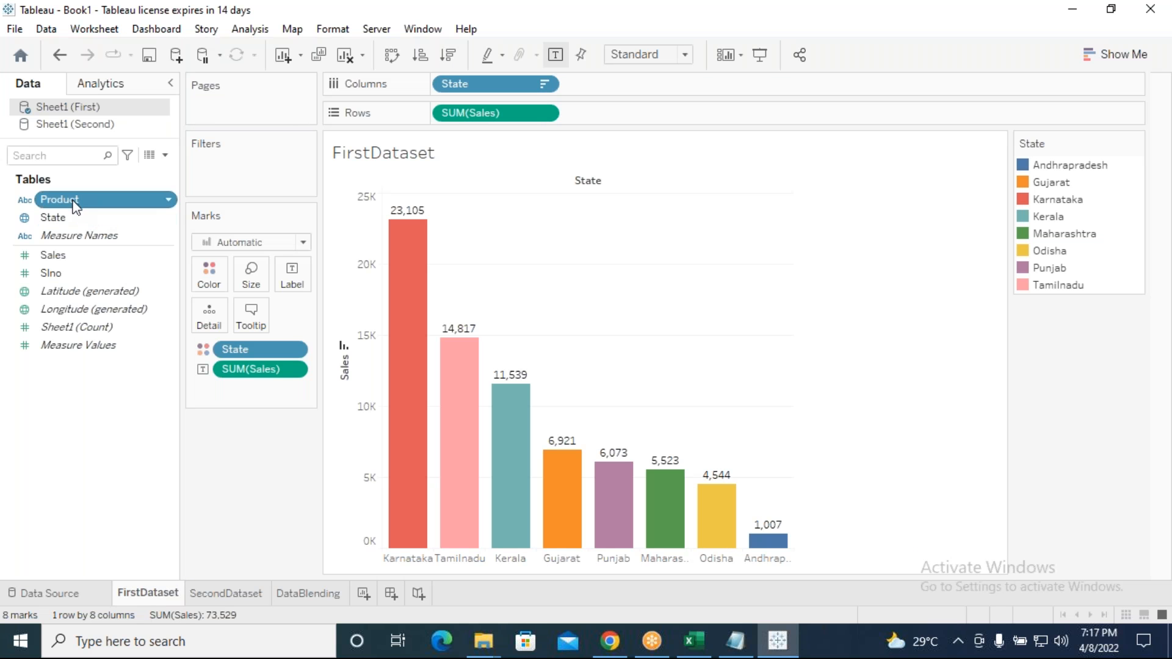
left_click(227, 594)
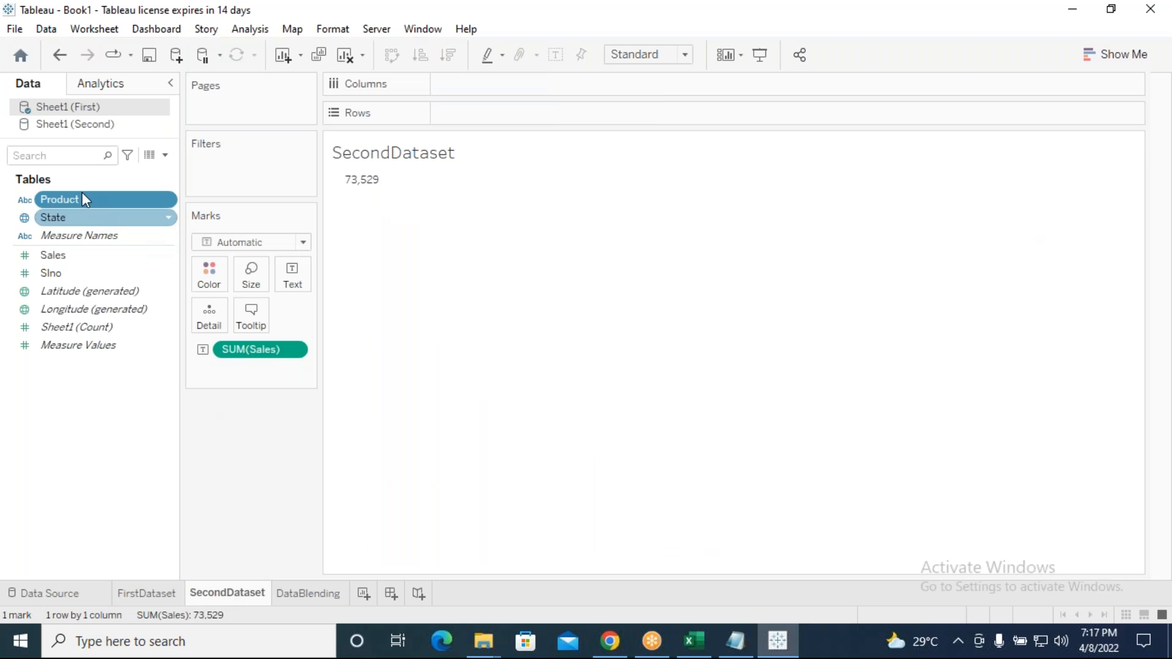
left_click(86, 124)
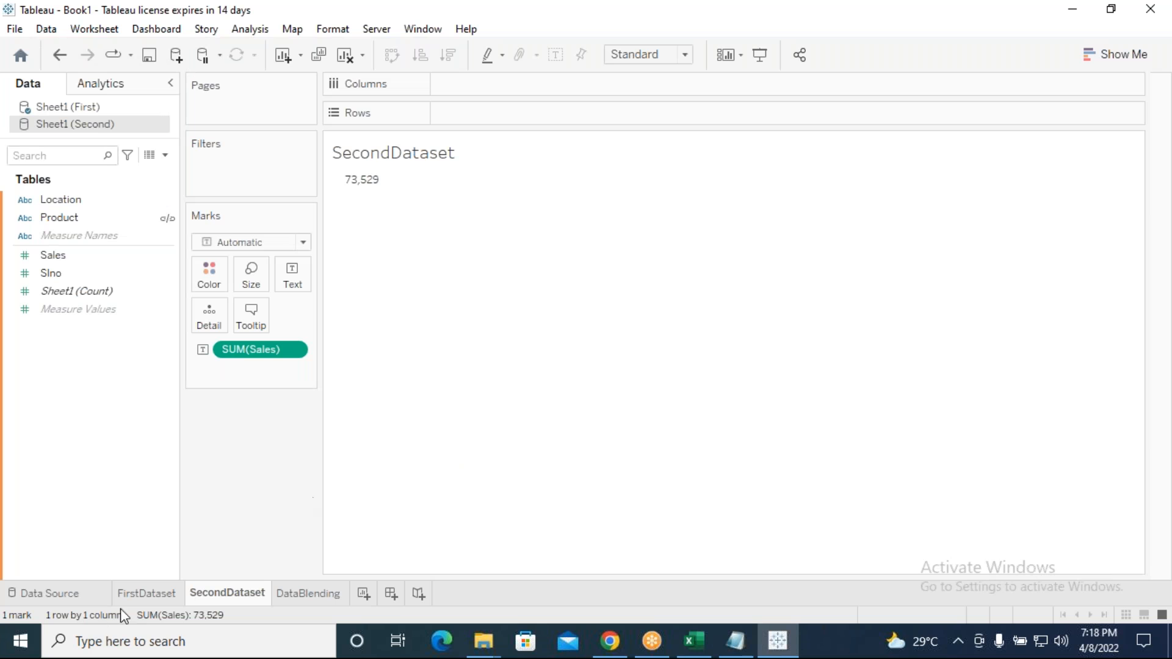
right_click(80, 121)
left_click(122, 156)
left_click(146, 160)
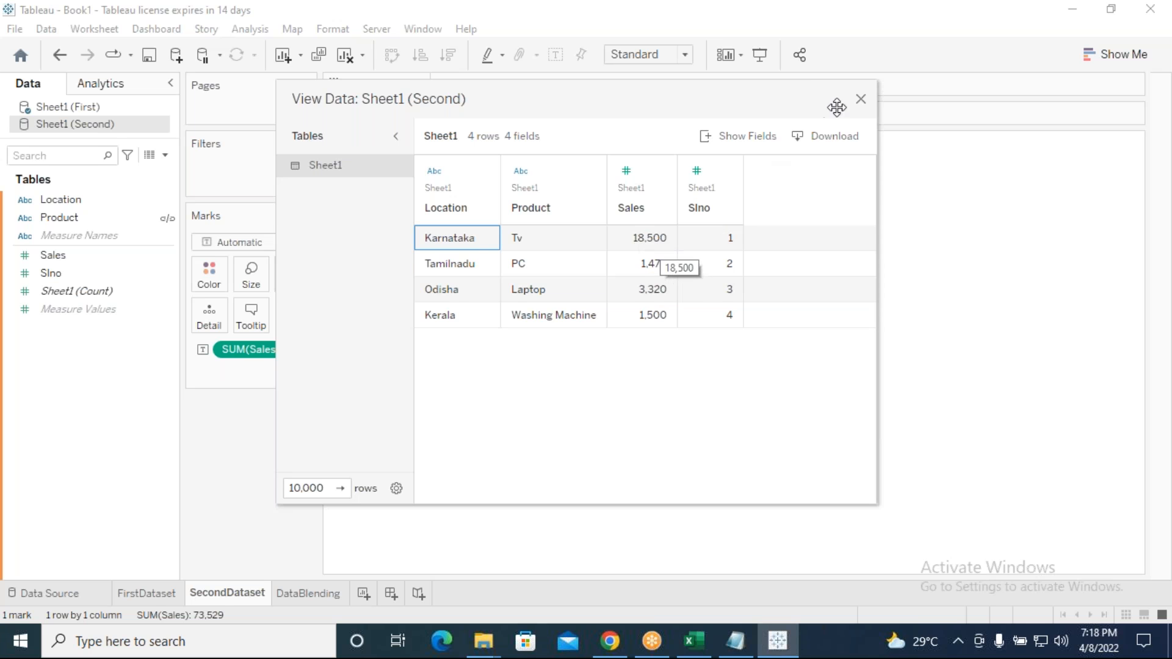
left_click(861, 99)
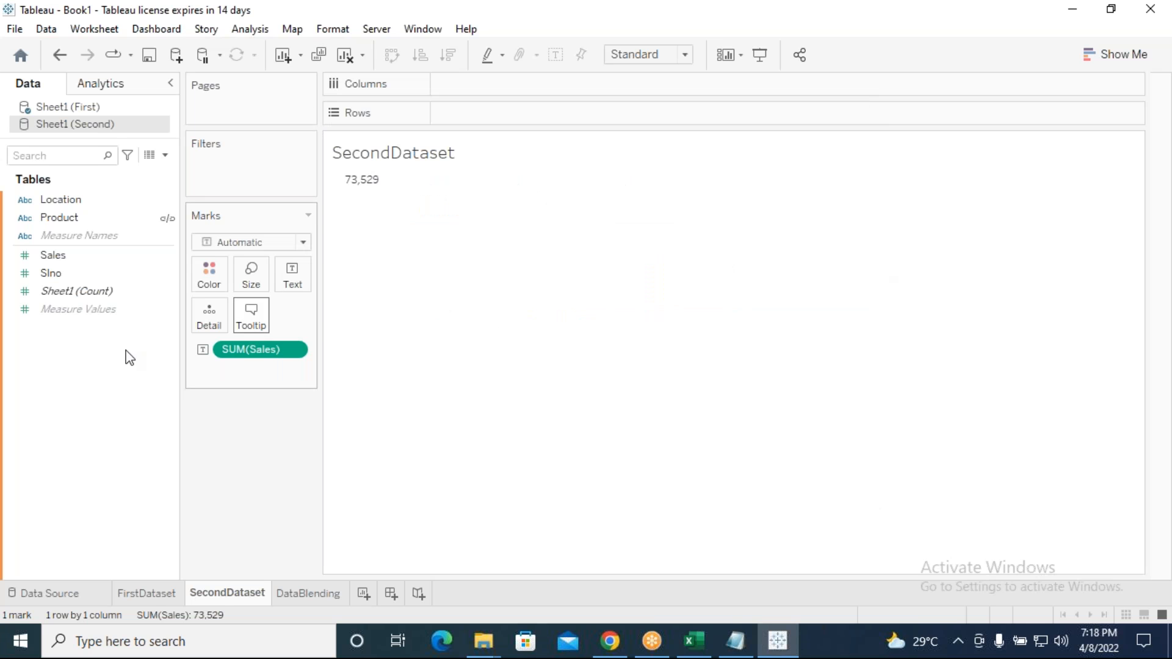
Try to chart Sales by Location from Sheet1 (Second) on the SecondDataset sheet, with Location in columns and Sales in rows.
left_click(150, 596)
left_click(203, 594)
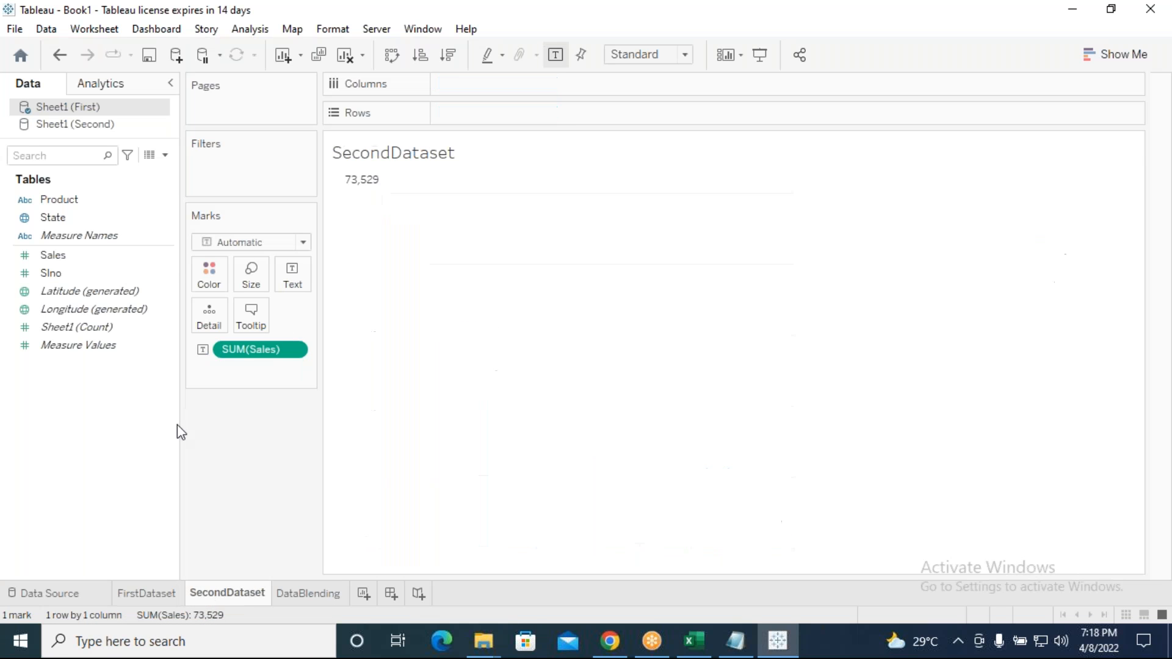
left_click(70, 125)
left_click(90, 273)
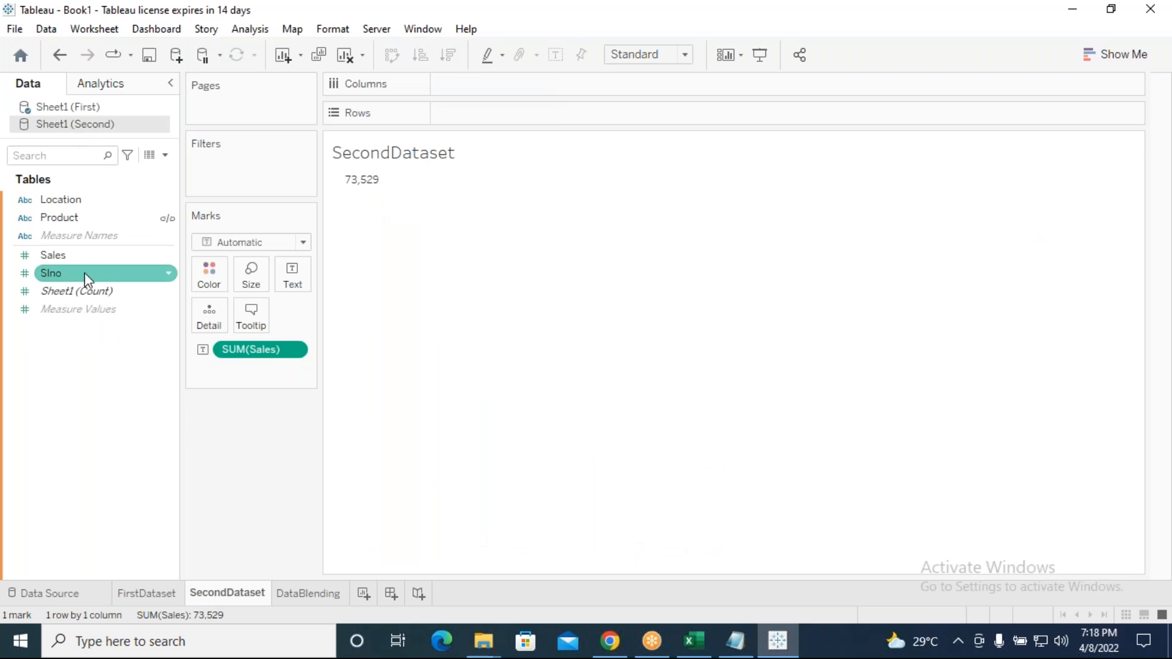
left_click(72, 201)
left_click_drag(82, 202, 464, 84)
left_click(589, 332)
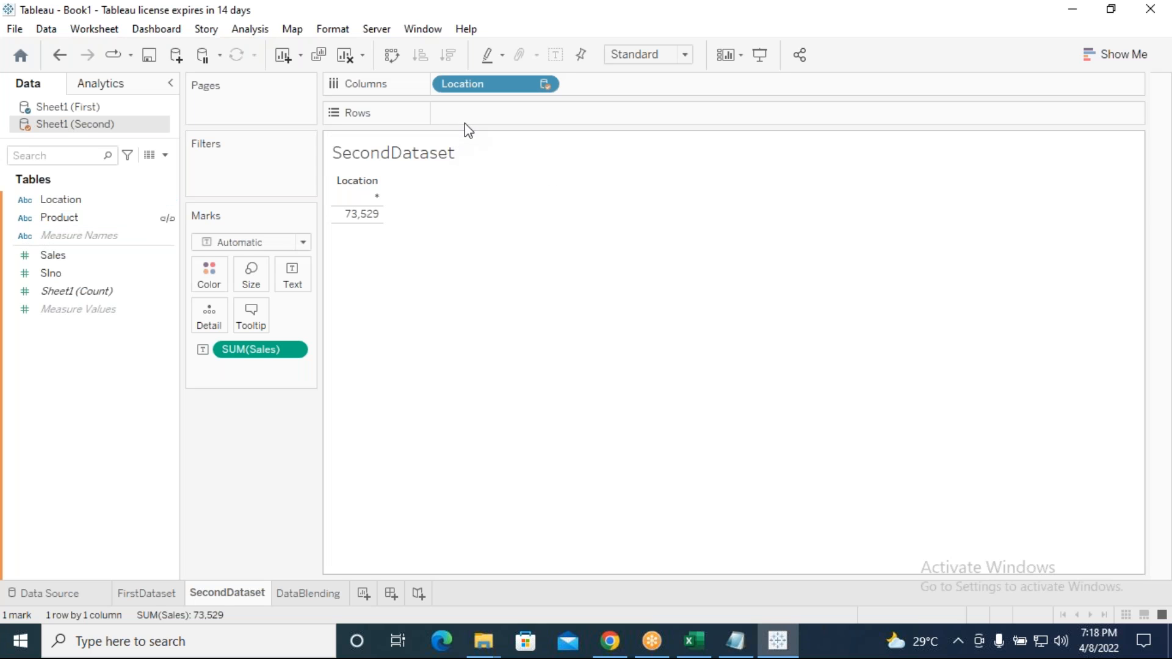
left_click(97, 255)
left_click_drag(176, 247, 476, 113)
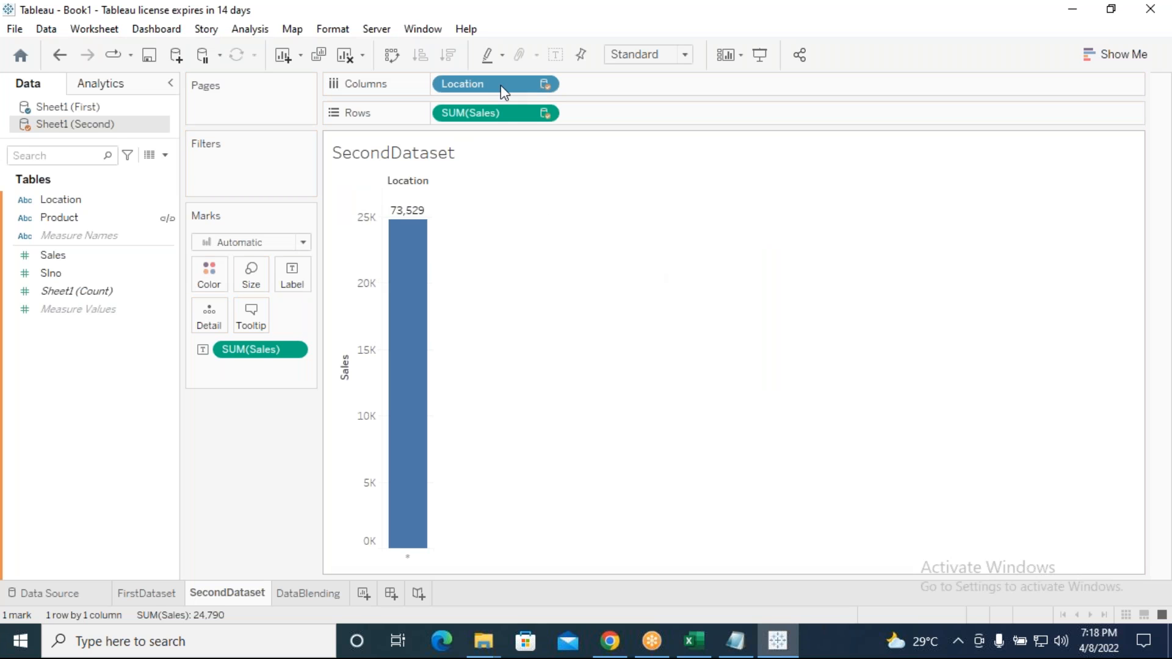
Check the source data in the First workbook in Excel, then remove Location and Sales from the SecondDataset sheet's shelves.
left_click_drag(497, 85, 494, 116)
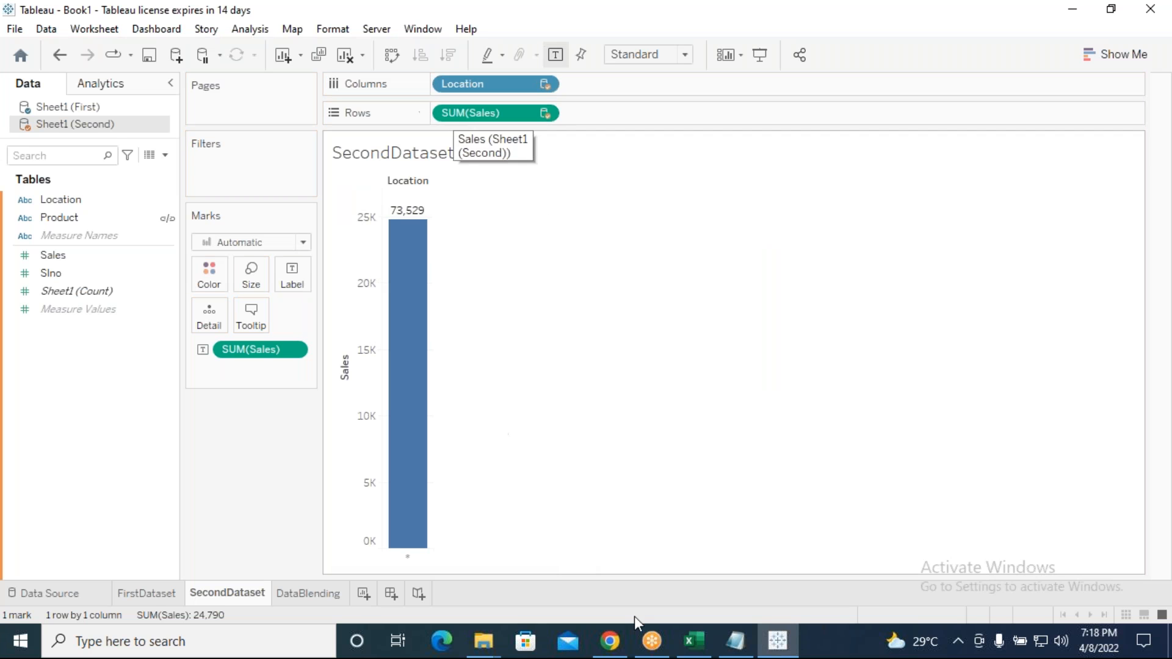
left_click(695, 646)
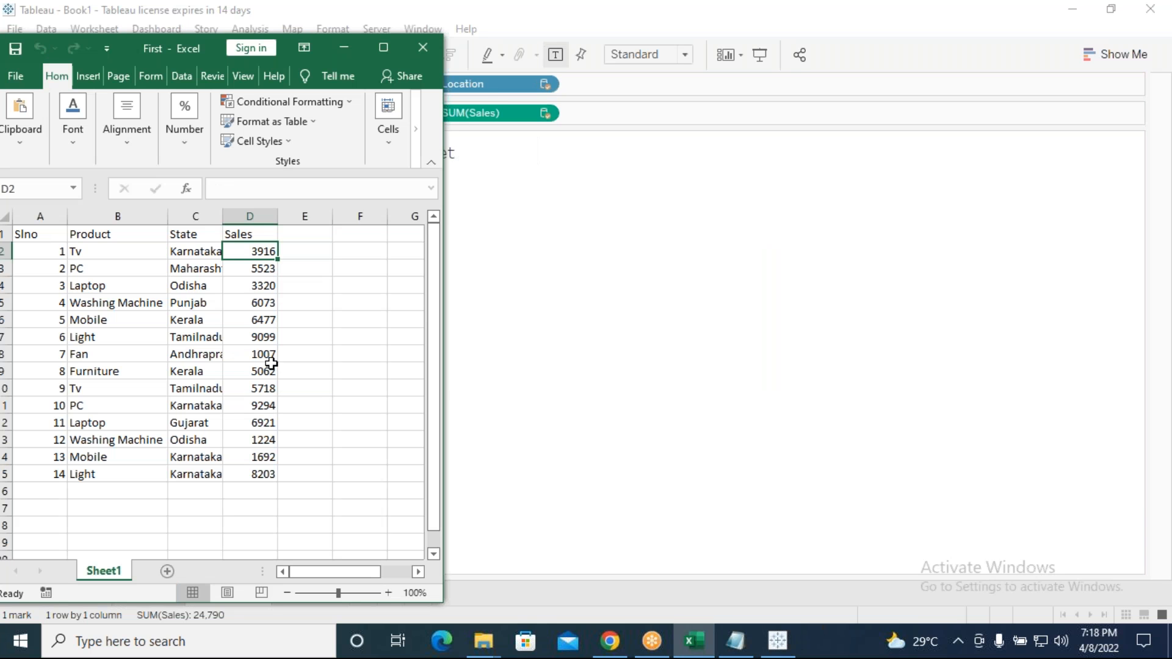
left_click(343, 50)
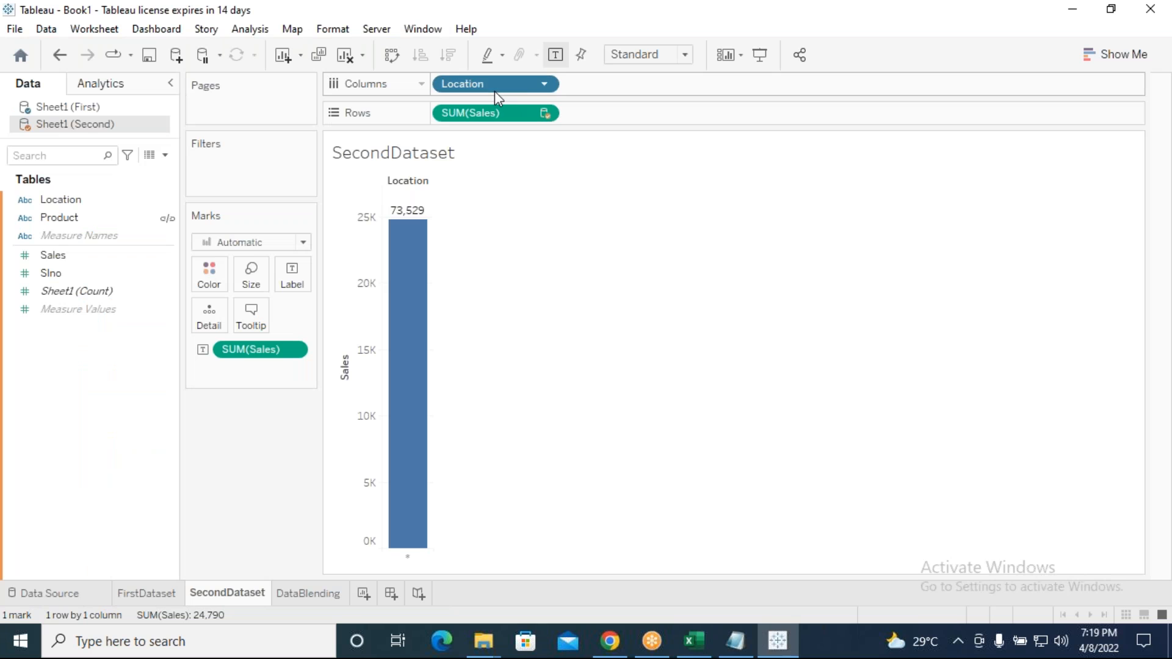
left_click_drag(507, 87, 239, 391)
left_click(580, 335)
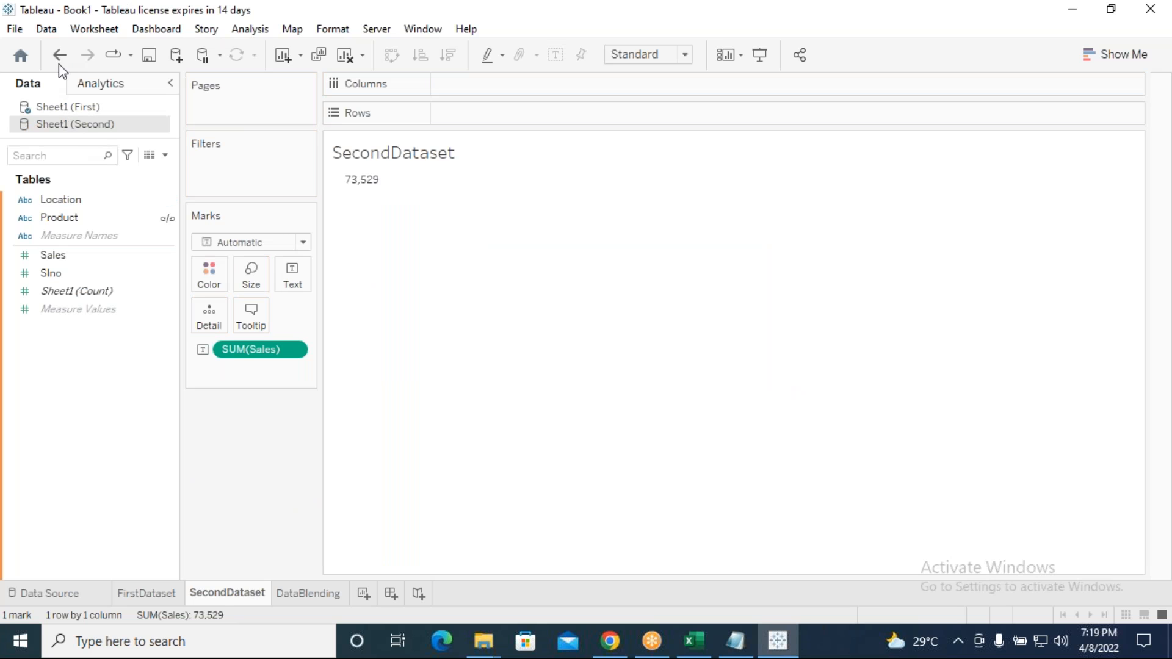
Add a custom blend relationship mapping State in Sheet1 (First) to Location in Sheet1 (Second).
left_click(46, 30)
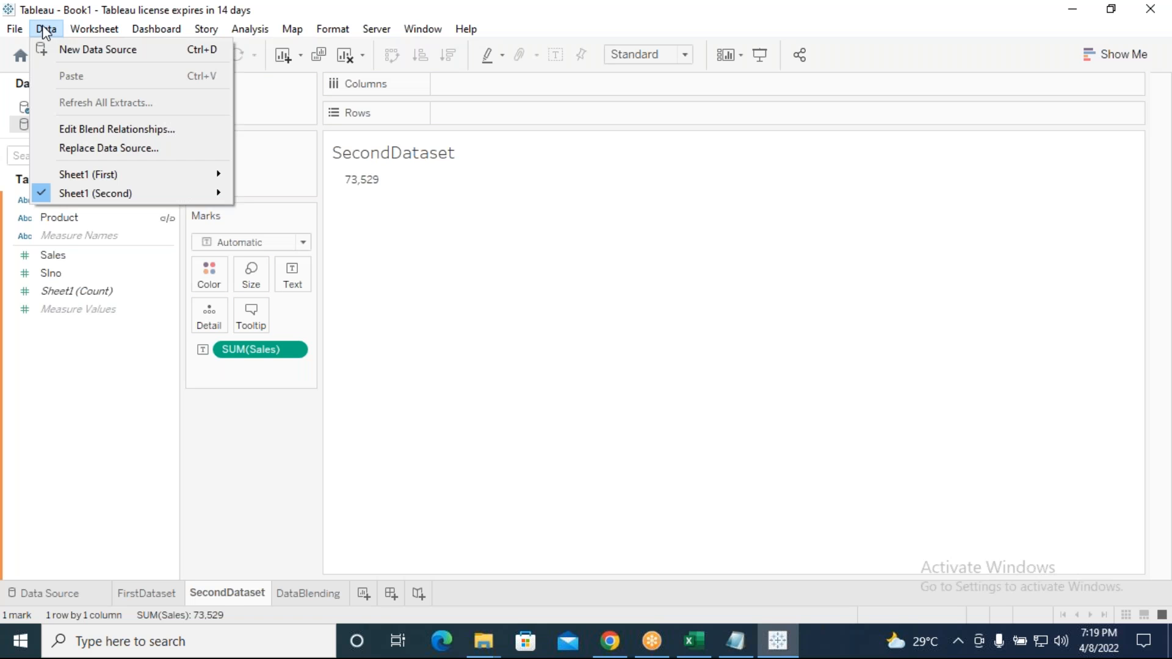
left_click(74, 129)
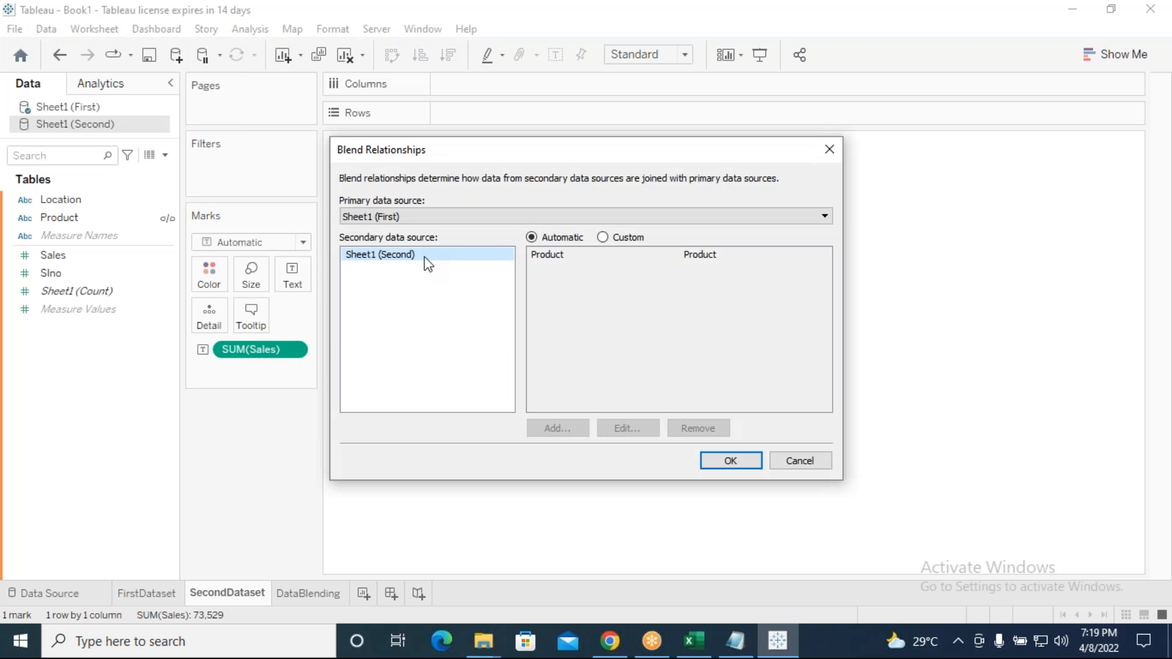
left_click(604, 238)
left_click(558, 429)
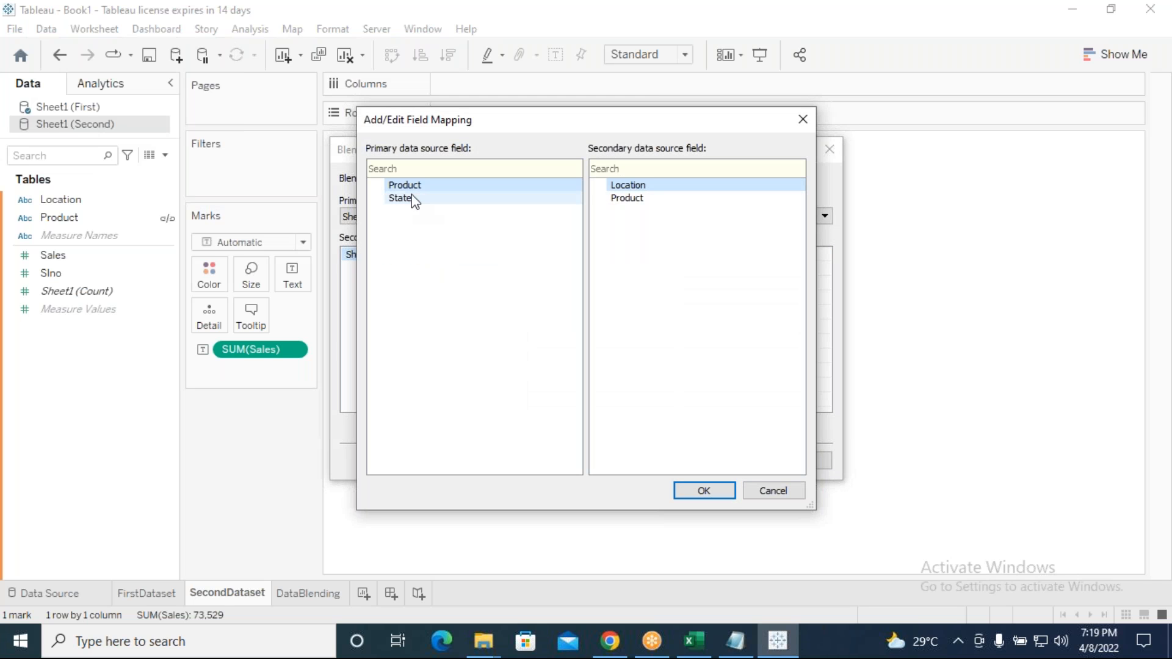
left_click(404, 198)
left_click(635, 185)
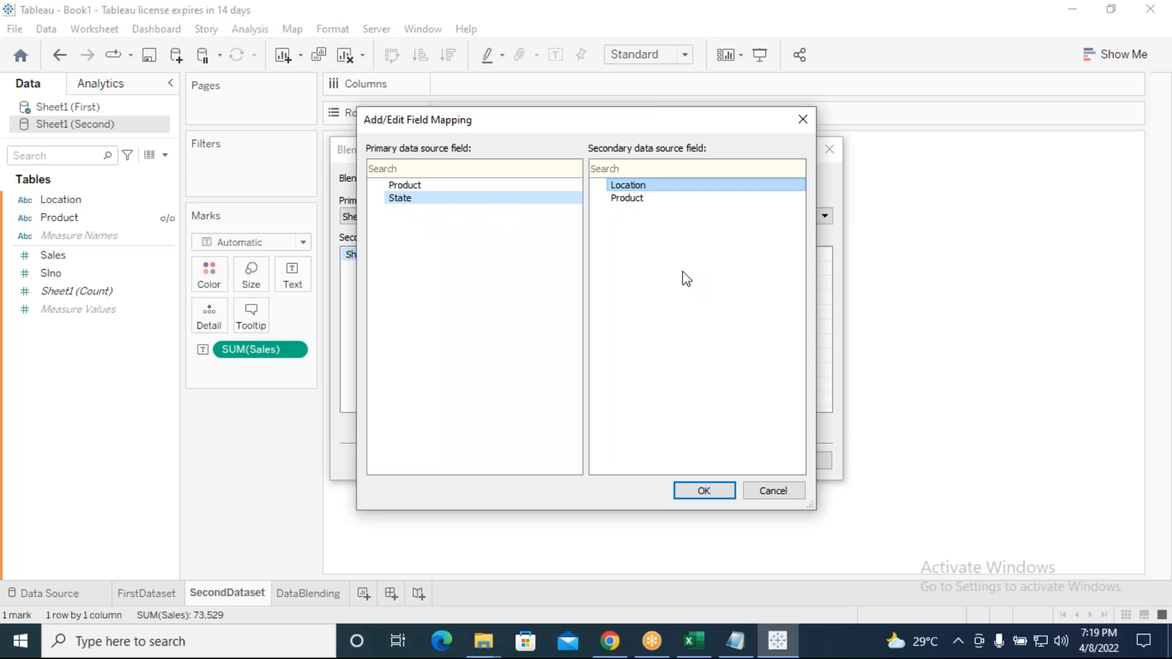
left_click(728, 497)
left_click(736, 464)
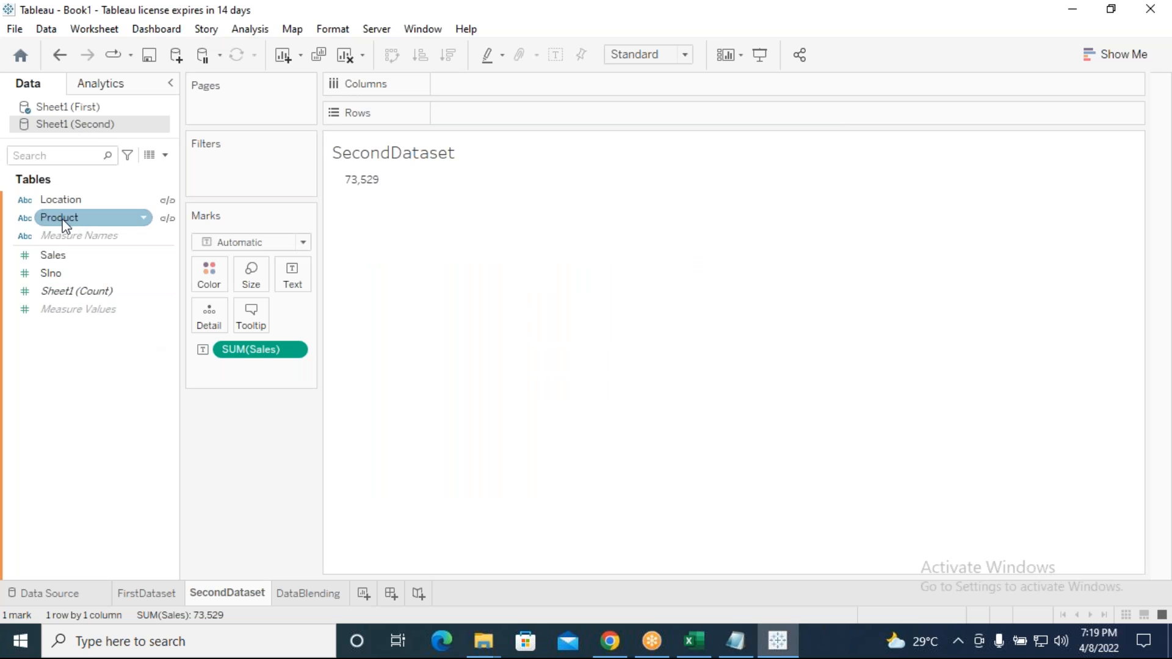
Place Location in columns and Sales in rows from Sheet1 (Second), and compare the chart with the FirstDataset sheet.
mouse_move(78, 206)
left_mouse_down()
mouse_move(479, 89)
mouse_move(464, 85)
mouse_move(479, 90)
left_mouse_up()
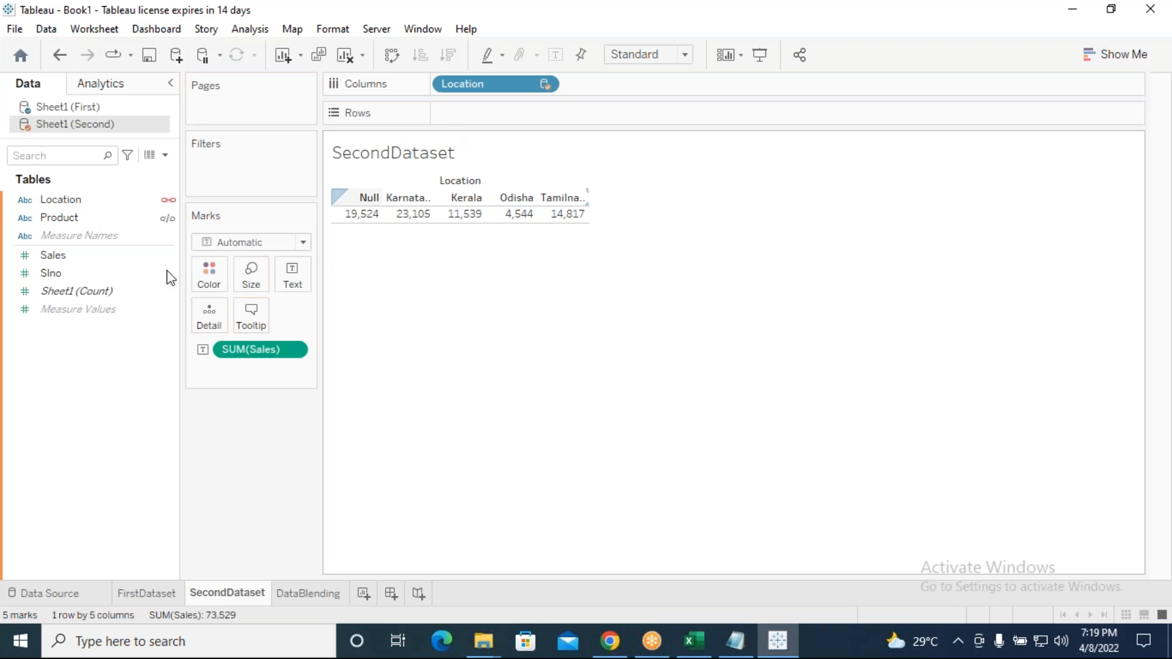
mouse_move(171, 252)
left_mouse_down()
mouse_move(511, 141)
mouse_move(471, 112)
mouse_move(441, 114)
left_mouse_up()
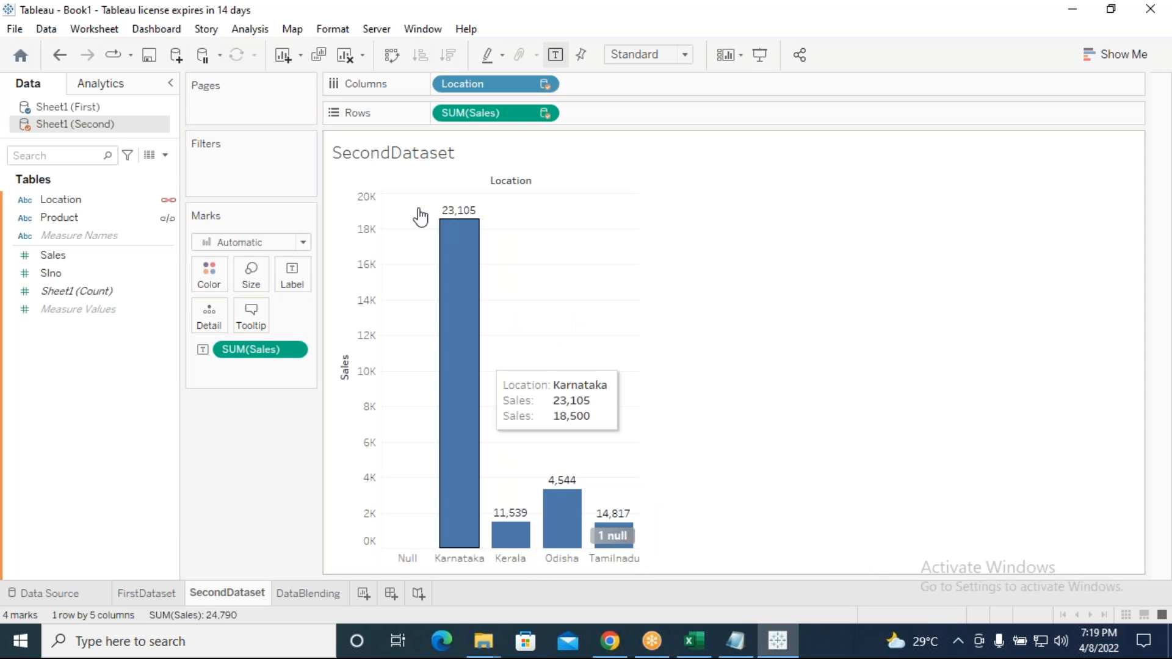
left_click(152, 596)
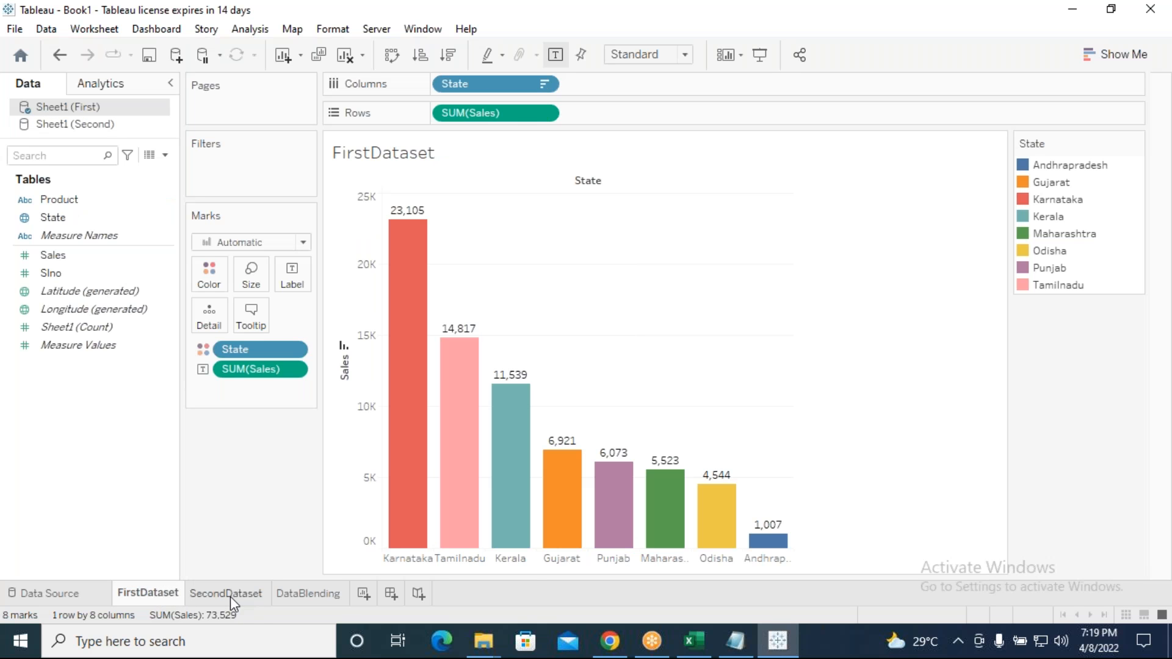
left_click(229, 596)
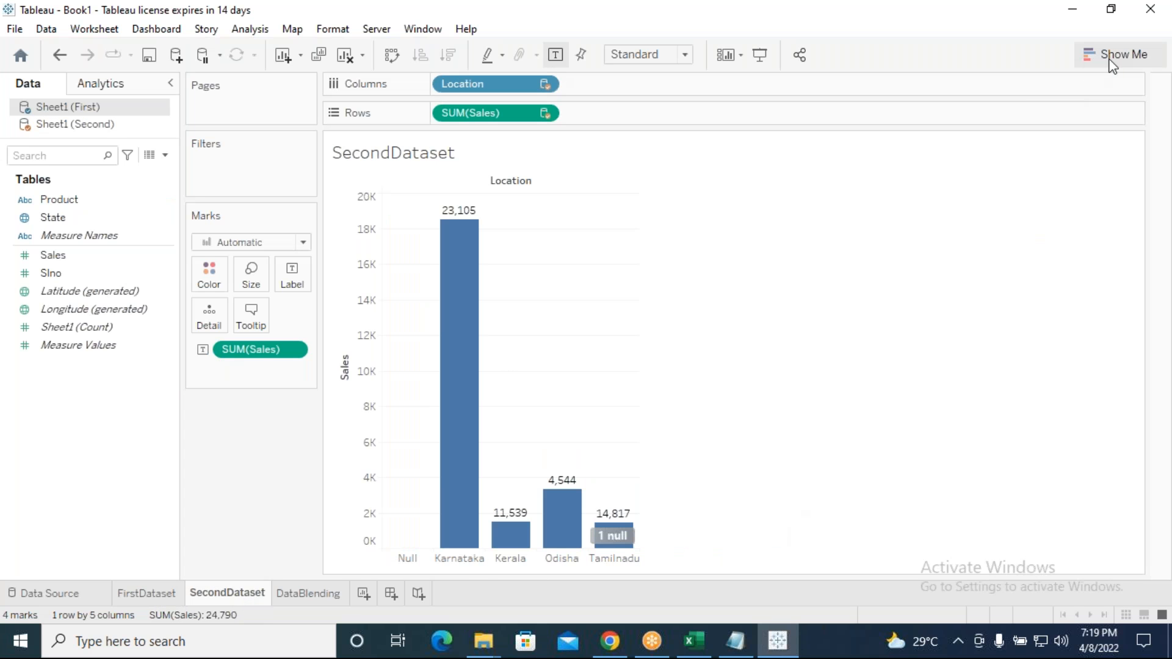
Color the SecondDataset bars by State from Sheet1 (First) and inspect the resulting bars.
left_click(1112, 55)
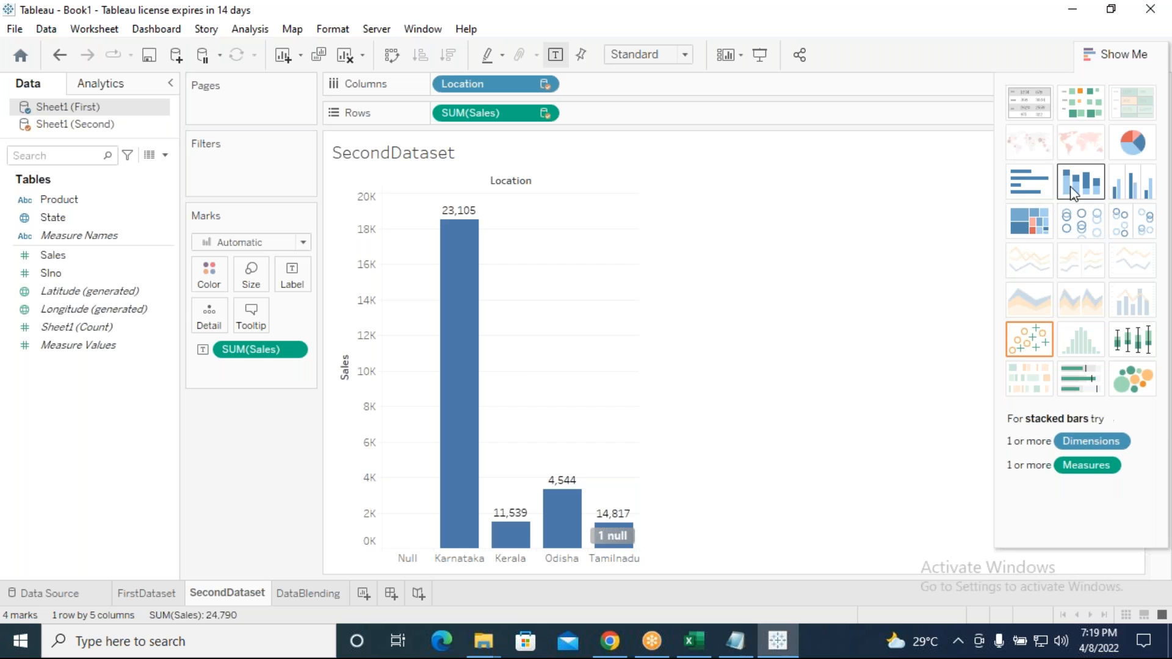
left_click_drag(73, 217, 210, 278)
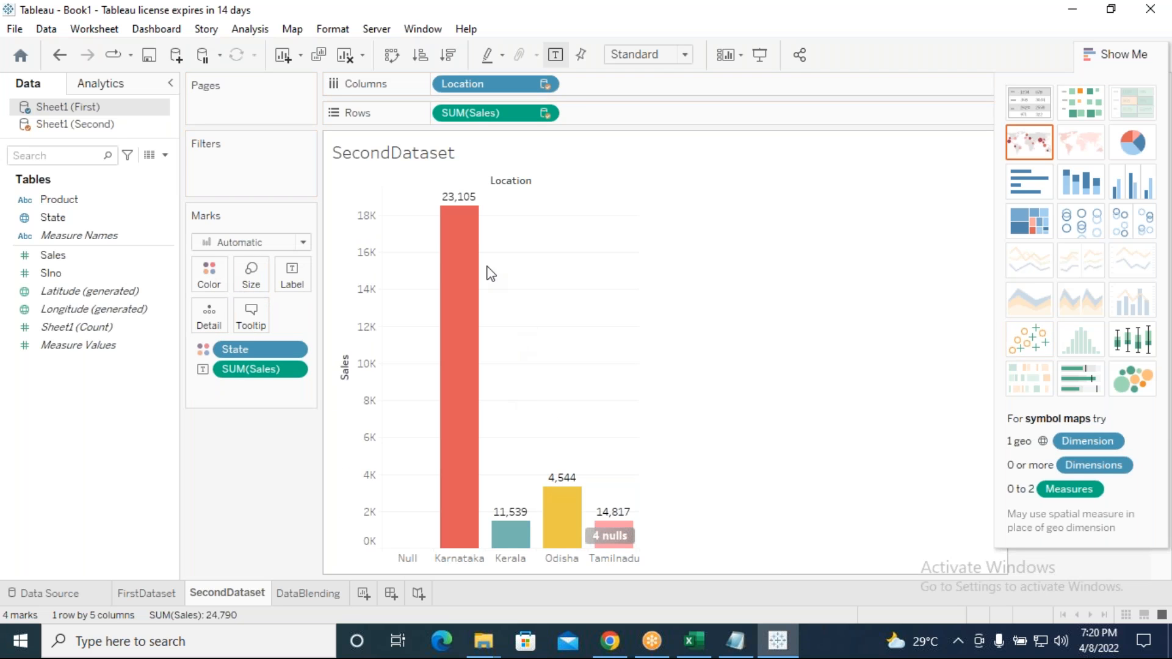
mouse_move(467, 266)
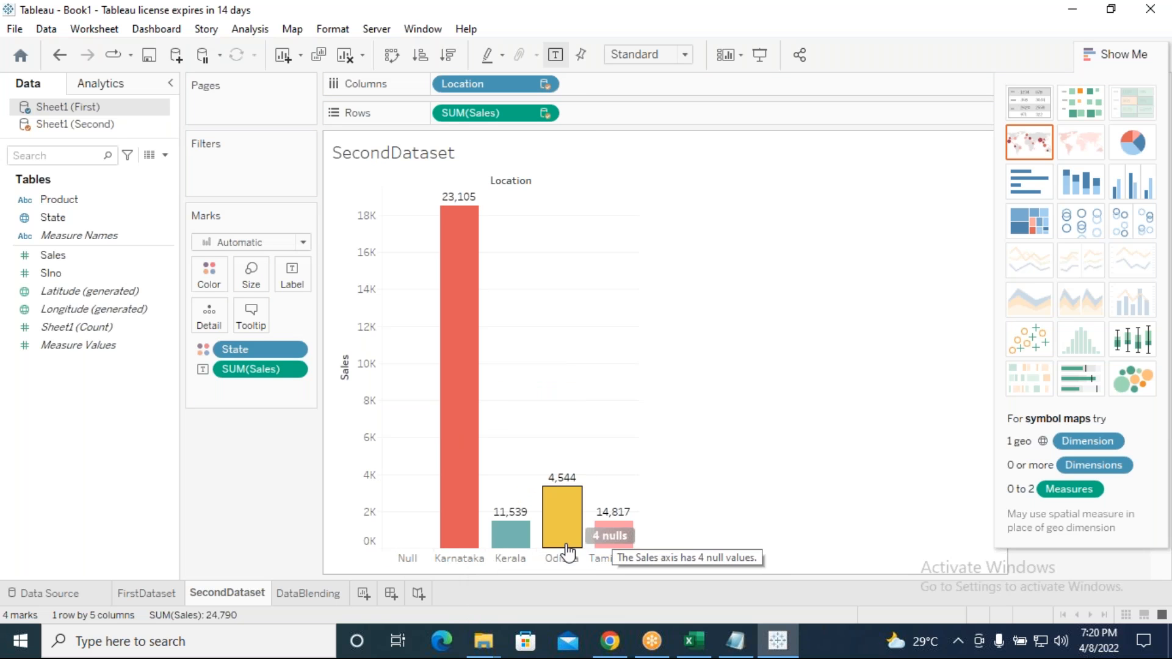
Sort State in ascending order by Sales from the SecondDataset chart's axis and deselect the axis.
left_click(357, 364)
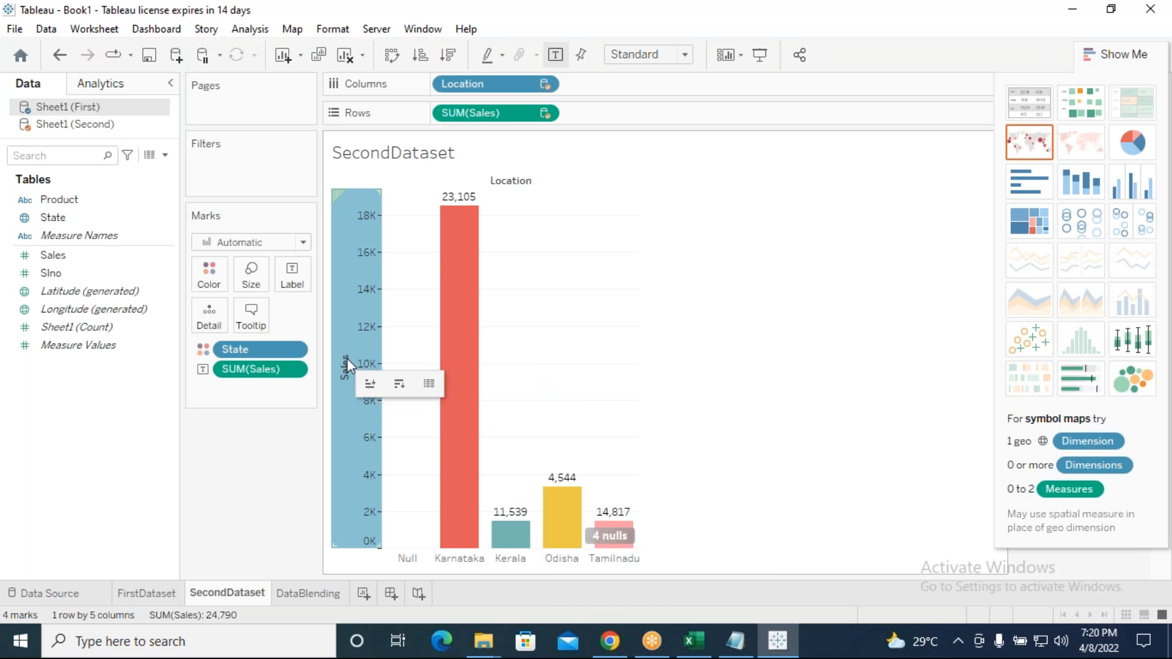
left_click(370, 383)
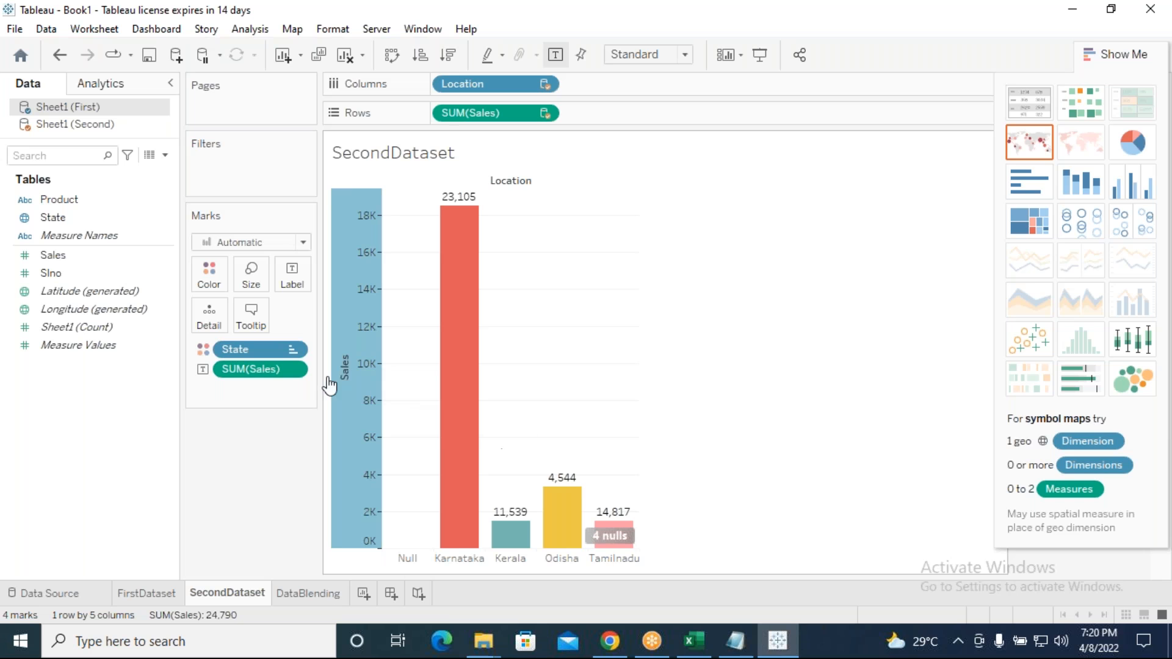
left_click(352, 364)
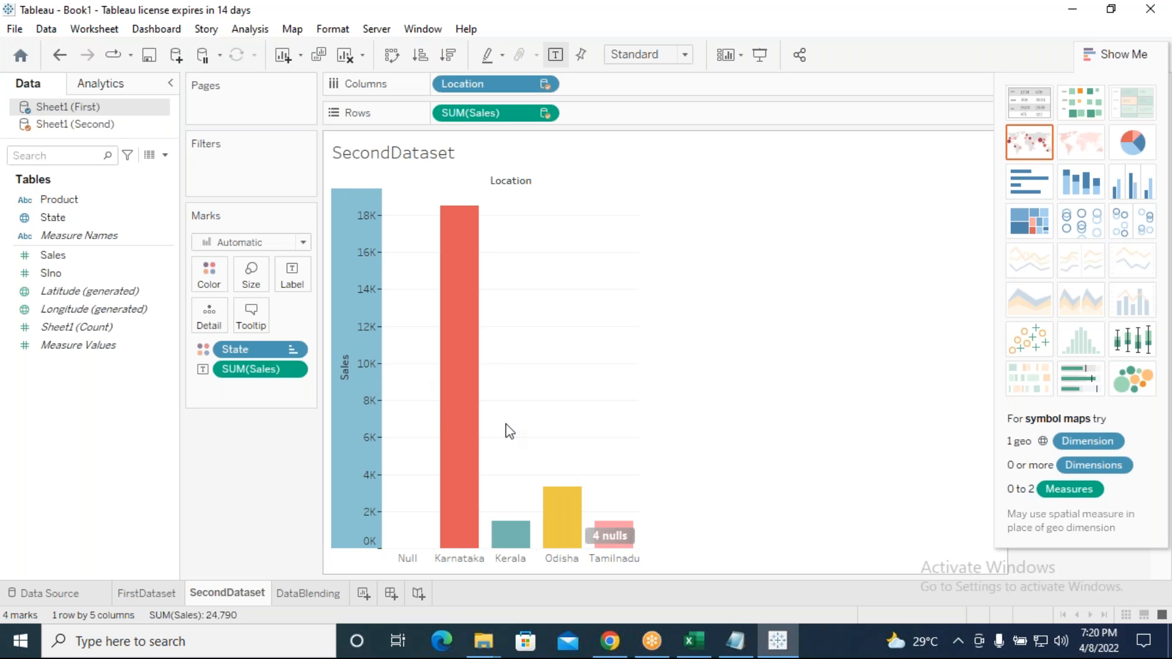
left_click(562, 312)
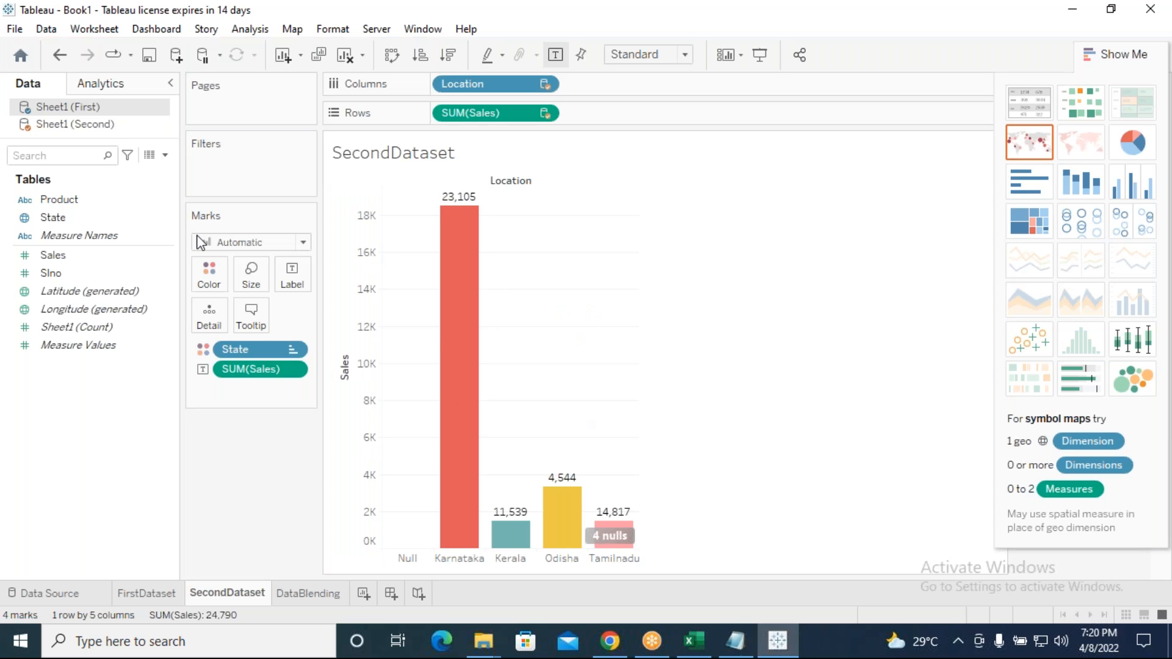
Clear the DataBlending sheet by removing Sales from columns and State from rows, with the chart suggestions closed.
left_click(308, 594)
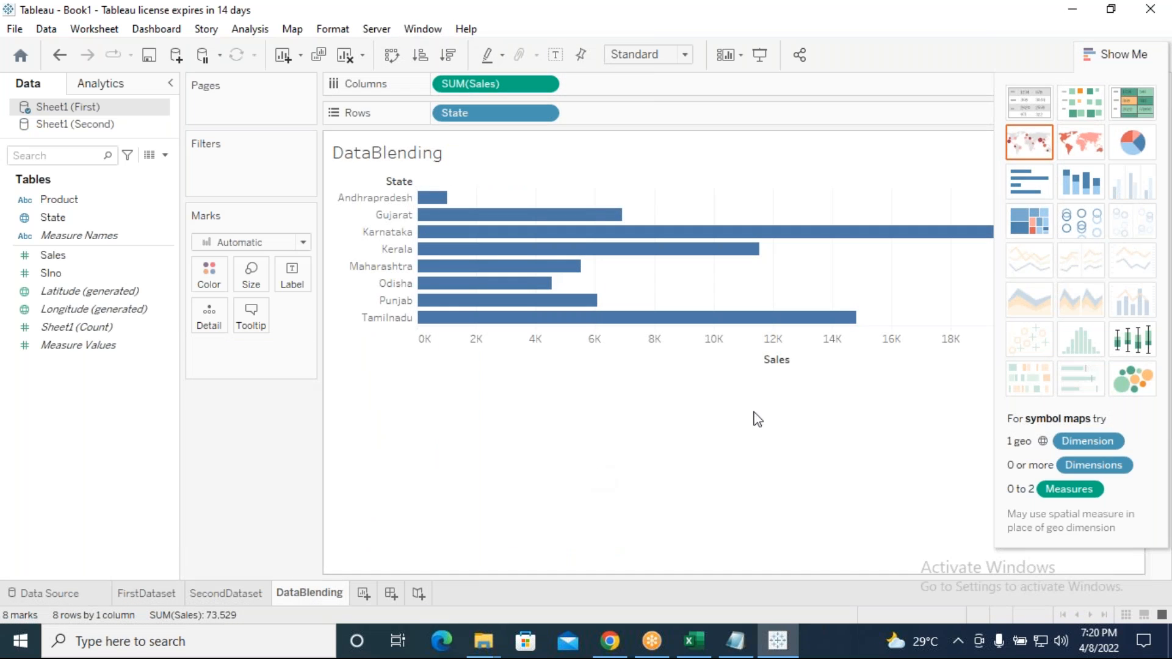
left_click(1121, 61)
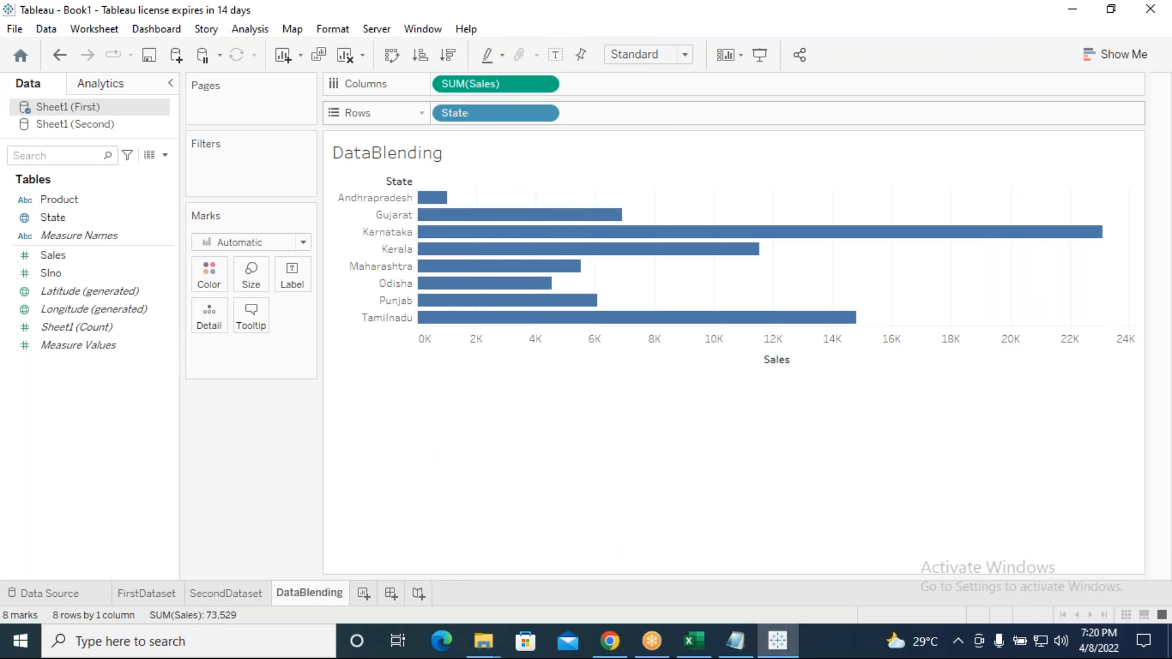
left_click_drag(483, 86, 250, 440)
left_click_drag(467, 113, 218, 483)
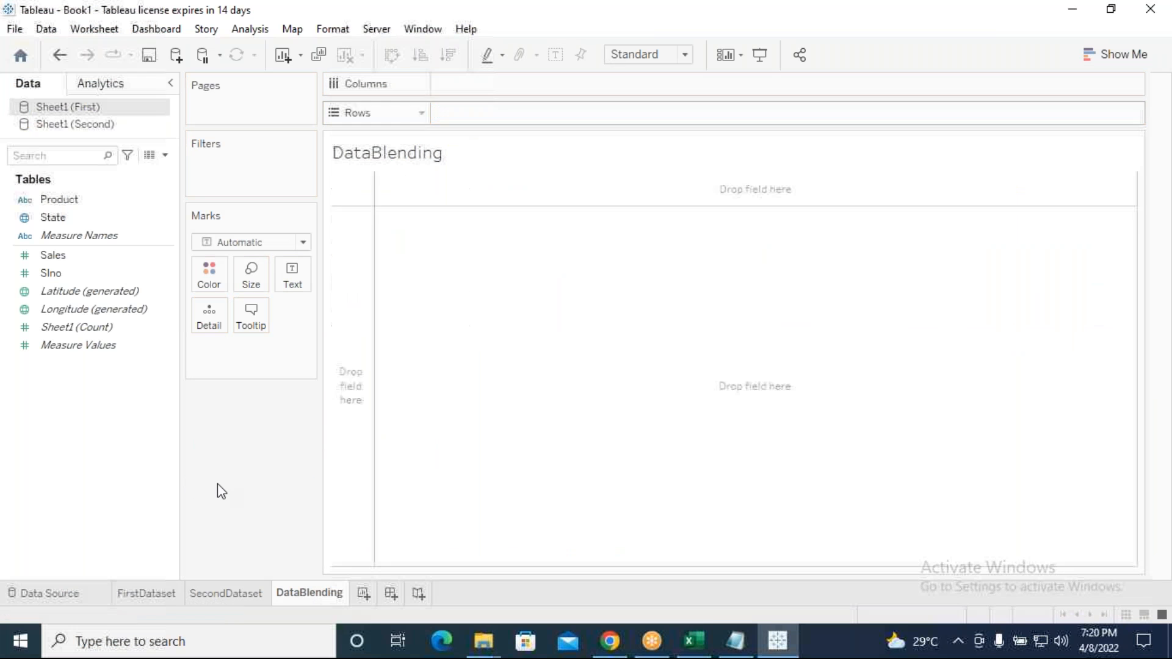
Chart Sales by State from Sheet1 (First) as horizontal bars by swapping the rows and columns, and inspect the Karnataka bar.
left_click(54, 220)
left_click_drag(53, 219, 454, 87)
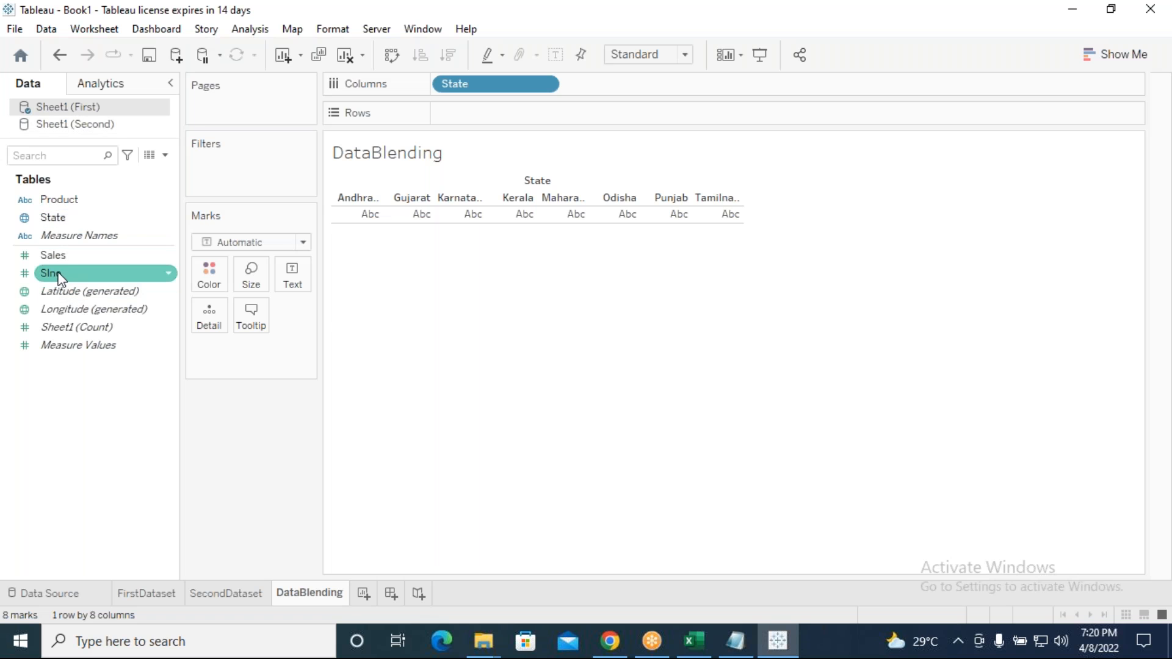
left_click_drag(99, 254, 457, 116)
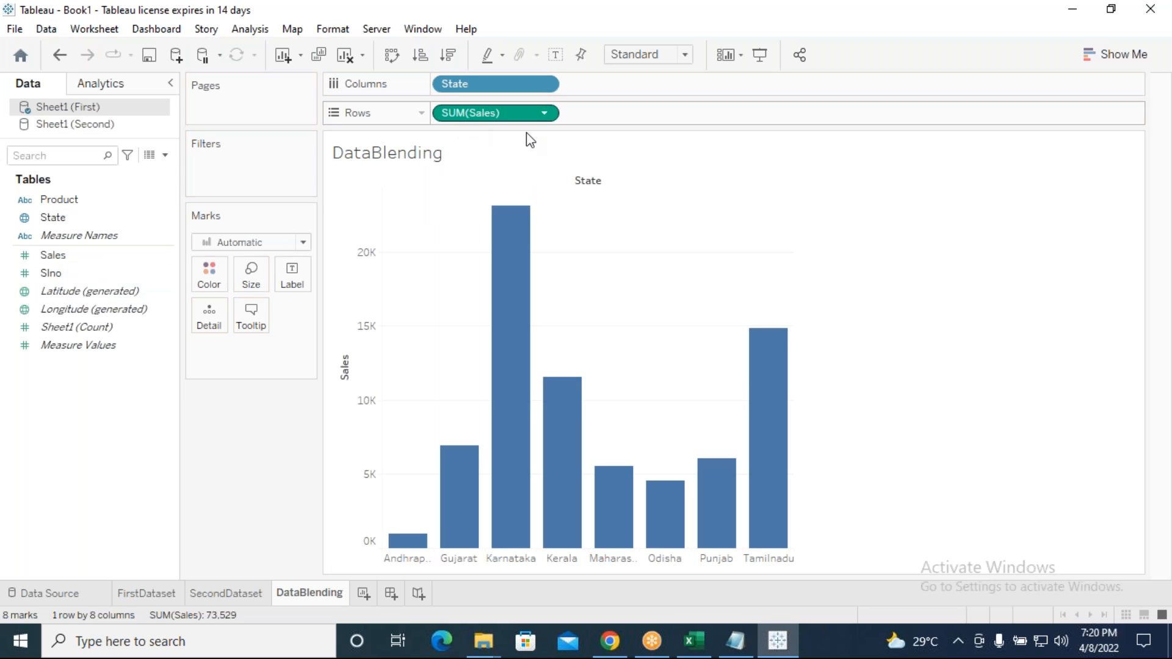
left_click(391, 57)
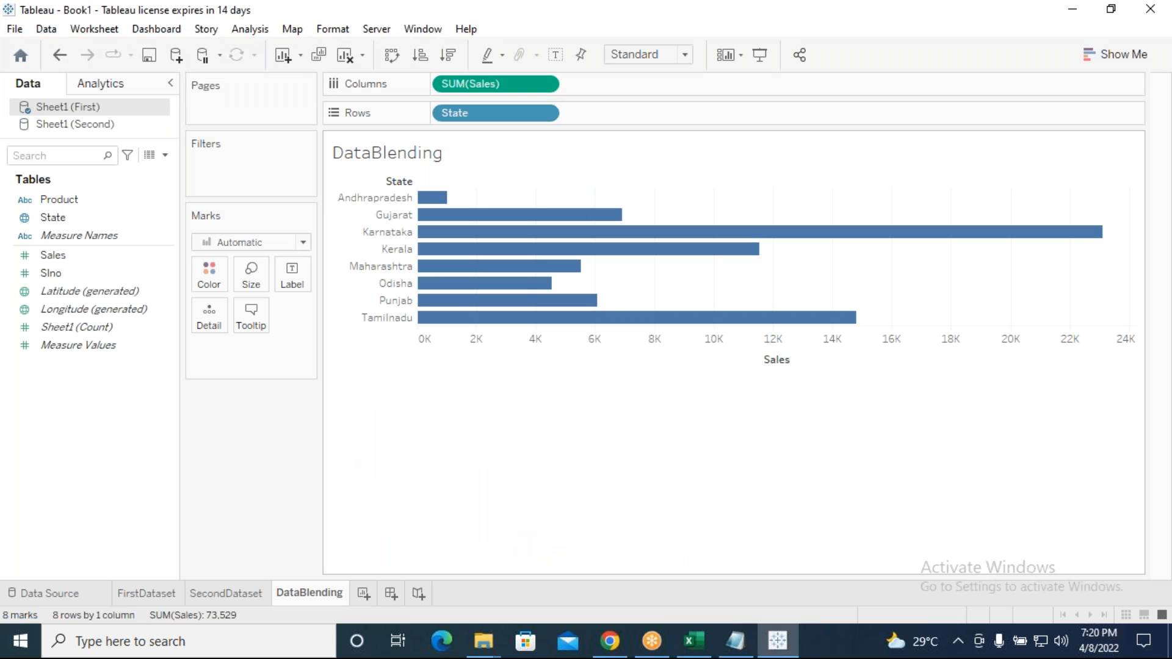
mouse_move(439, 209)
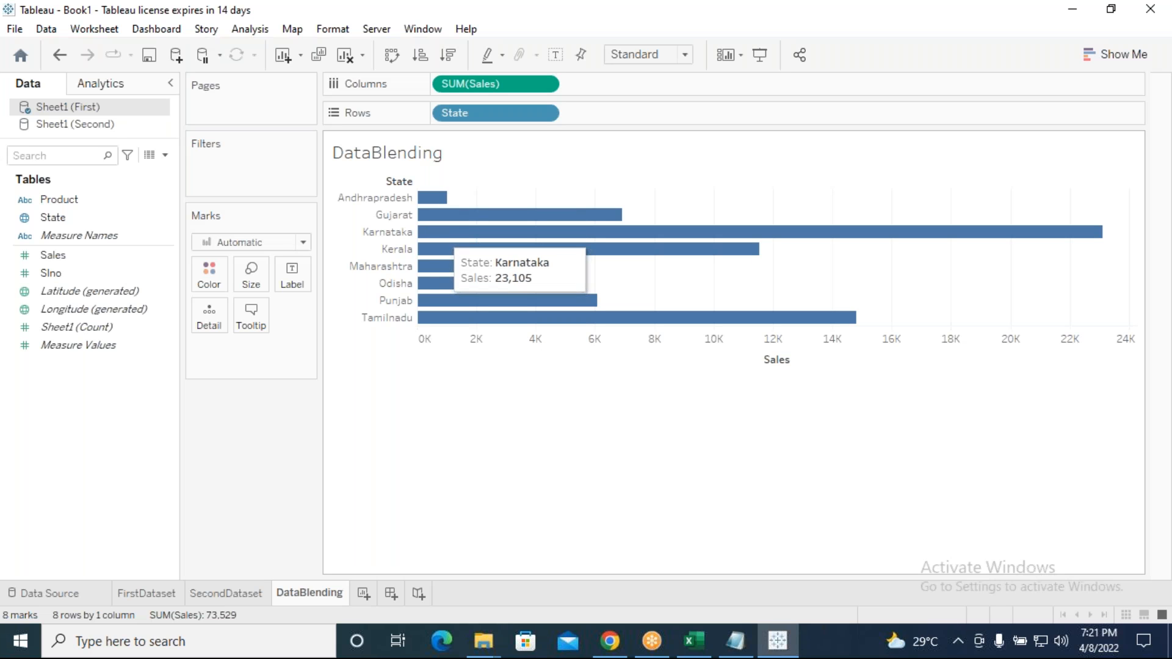
Switch to the First workbook in Excel and enter the Karnataka sales 3916, 9294, 1692 and 8203 in cells F9 to F12.
left_click(694, 641)
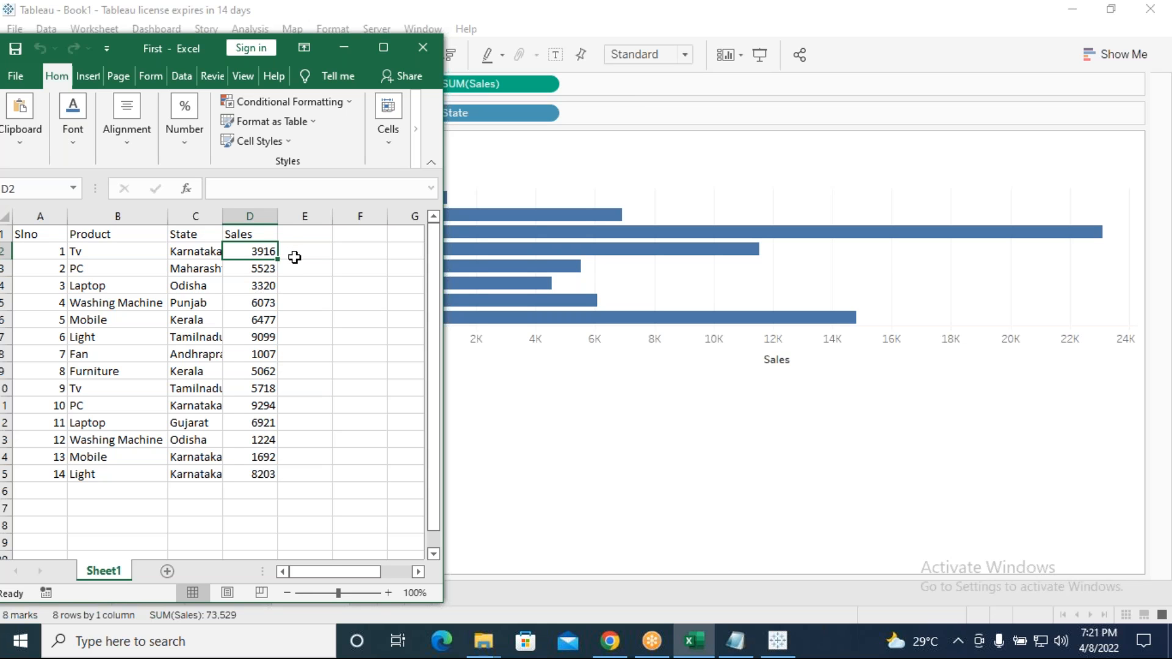
left_click(376, 369)
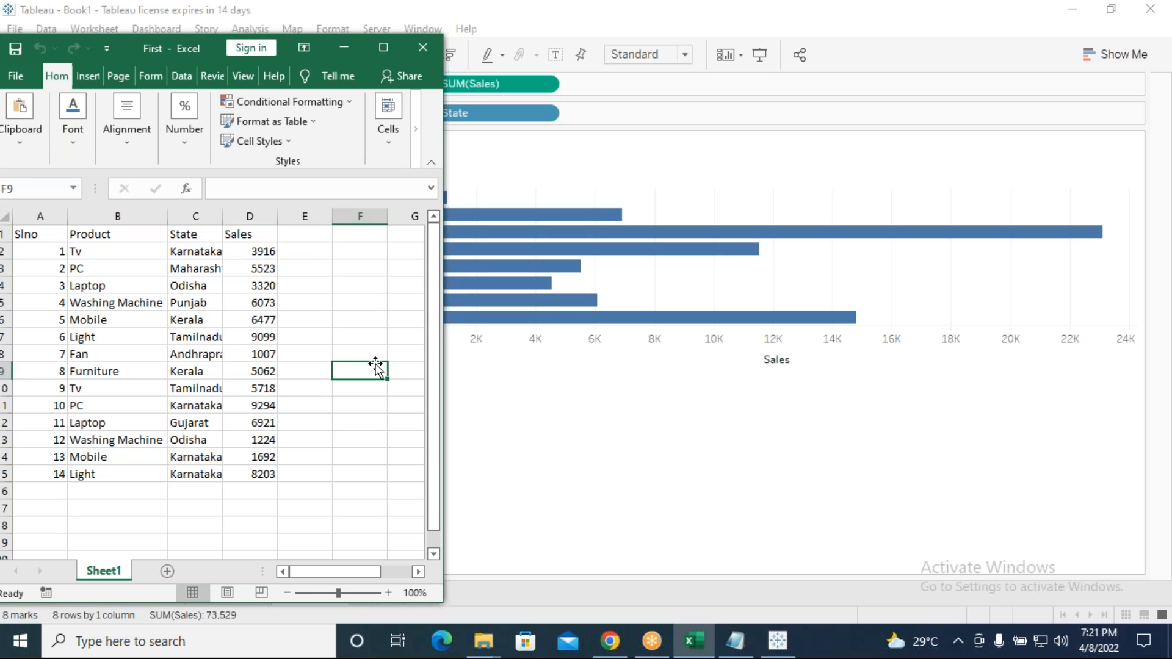
type("3916")
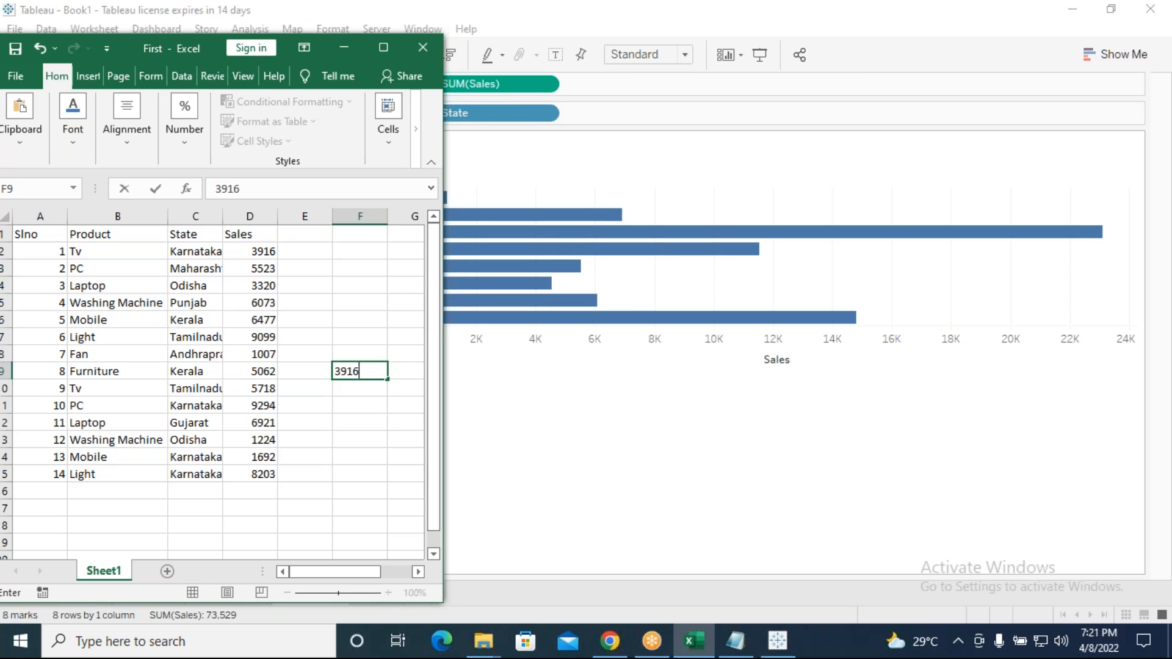
key("Return")
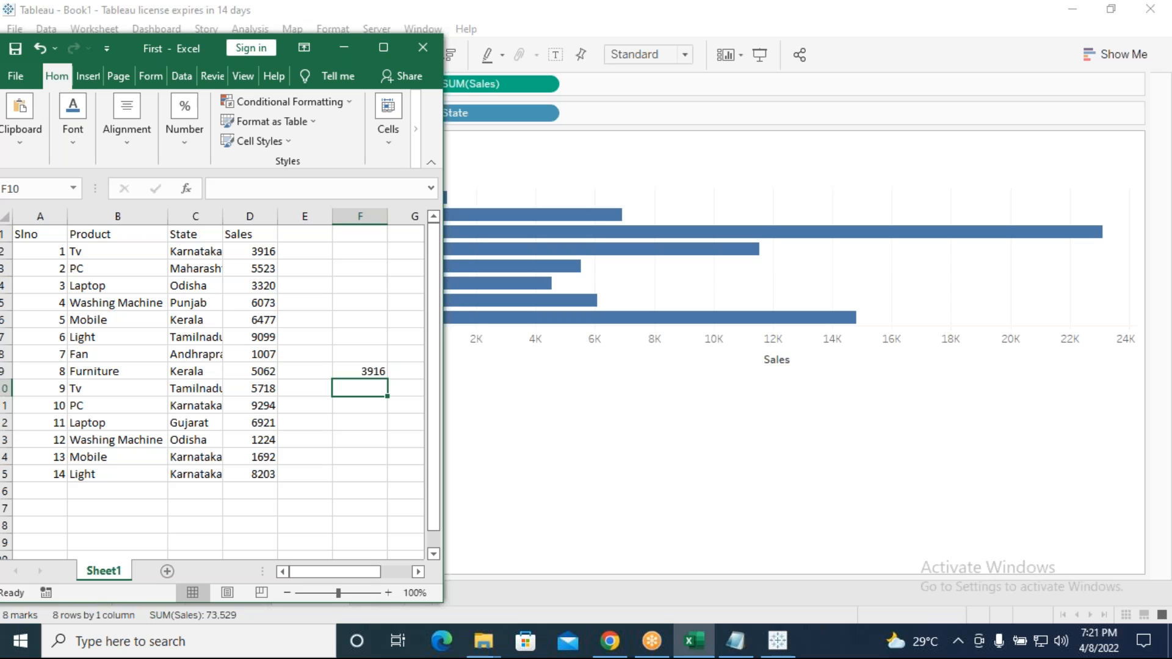
type("9")
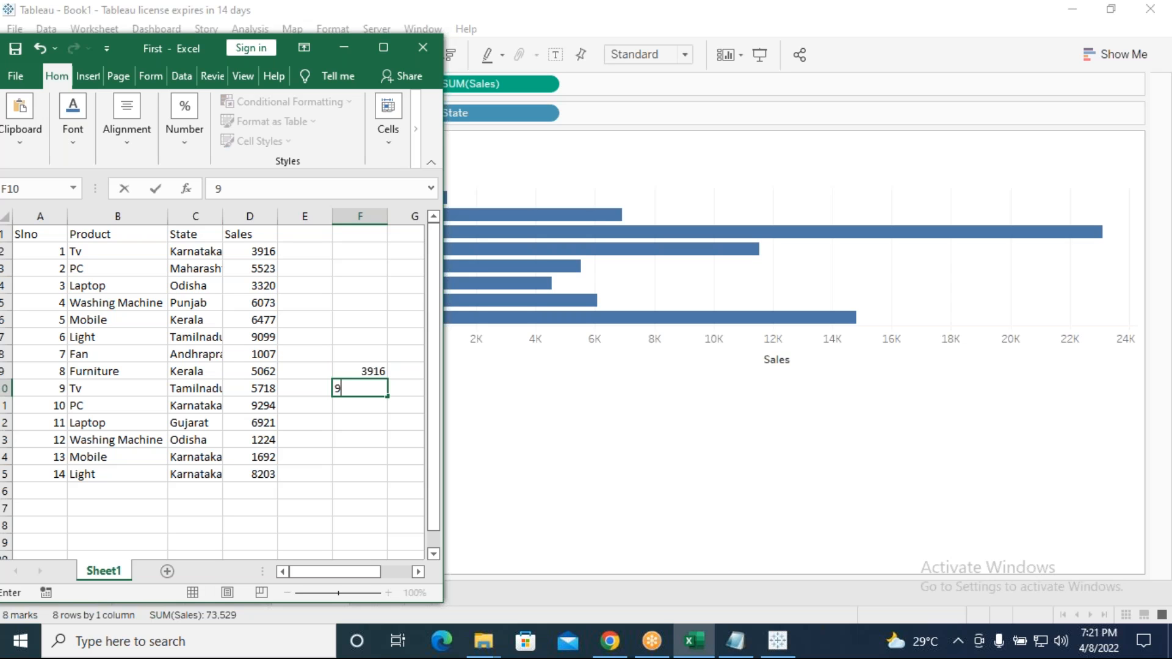
type("294")
key("Return")
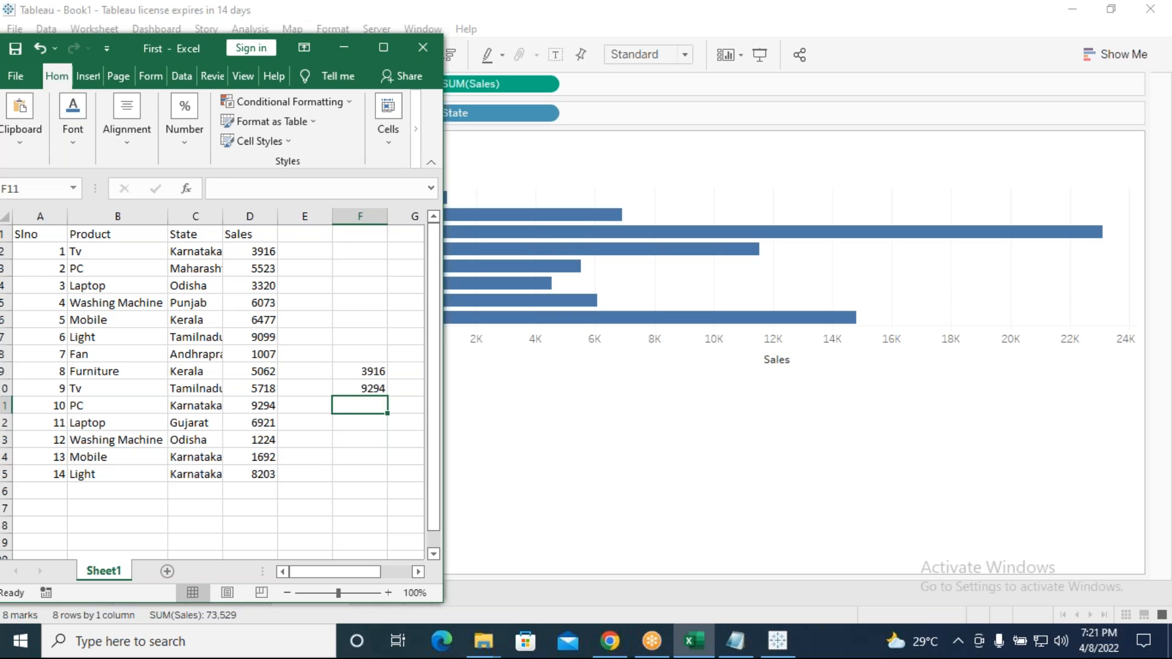
type("1692")
key("Return")
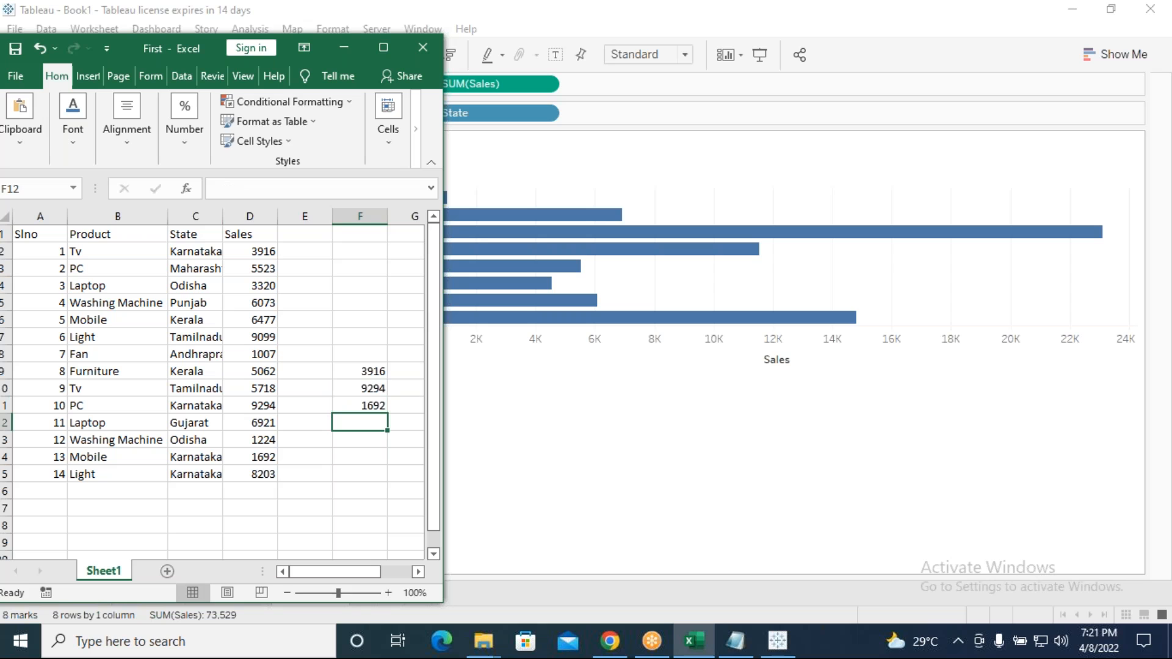
type("8203")
key("Return")
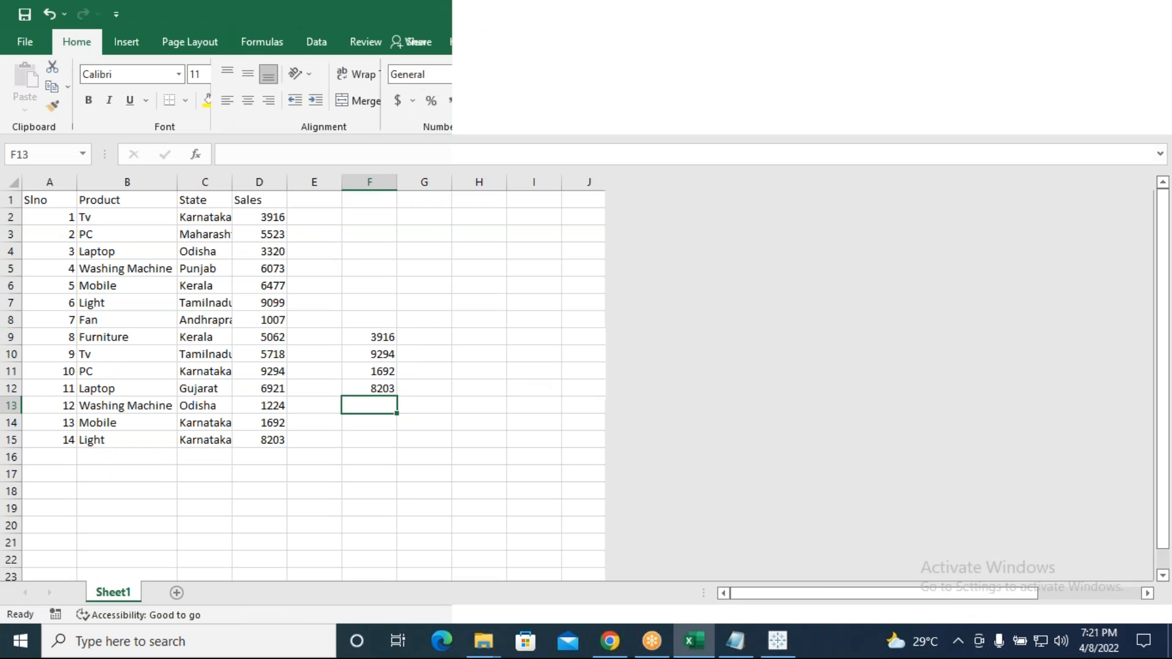
Sum F9:F12 into cell F13 with AutoSum and return to the DataBlending sheet in Tableau.
left_click(380, 336)
left_click_drag(379, 337, 380, 405)
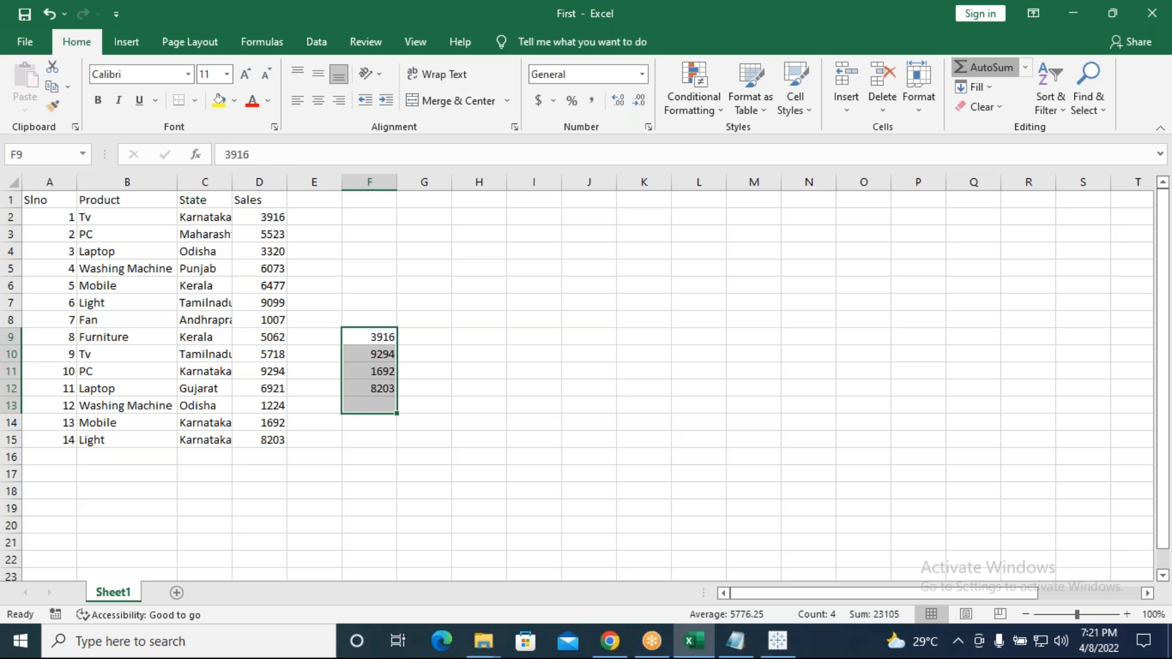
left_click(984, 67)
left_click(364, 406)
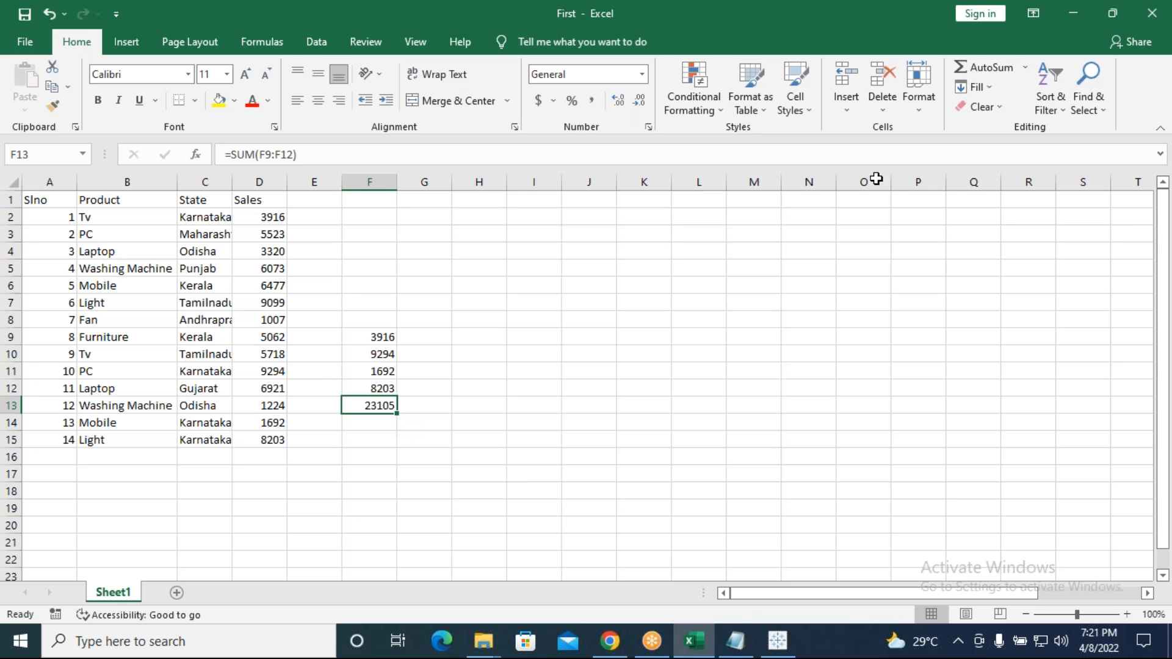
double_click(226, 18)
left_click(349, 49)
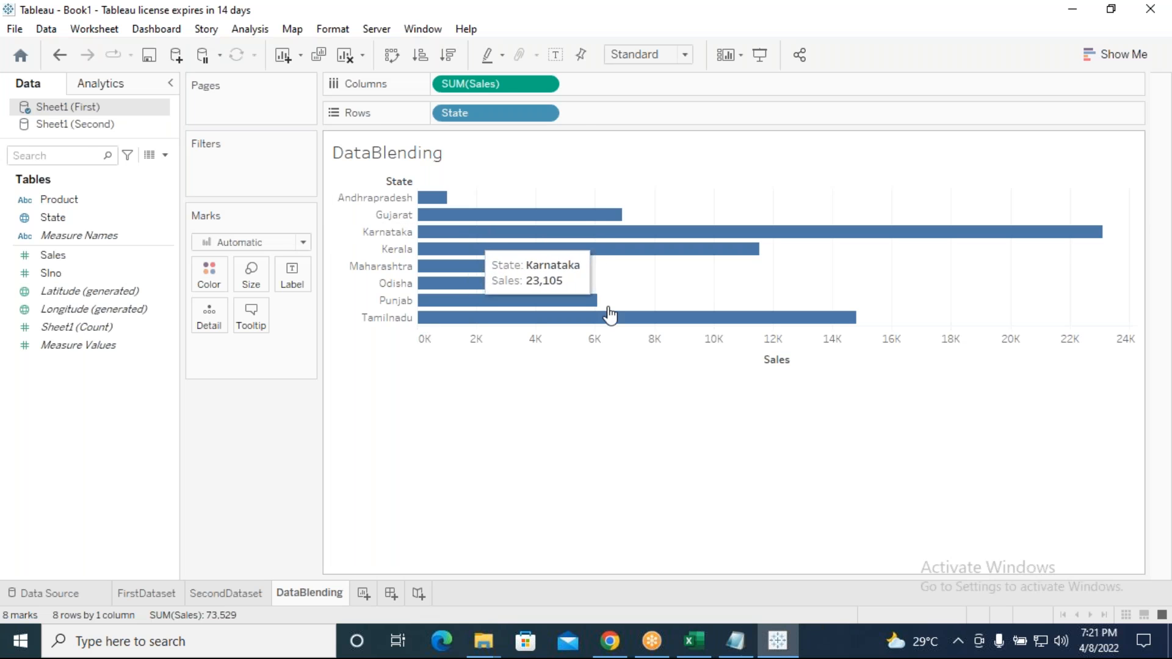
Add Location from Sheet1 (Second) to the rows after State.
left_click(76, 125)
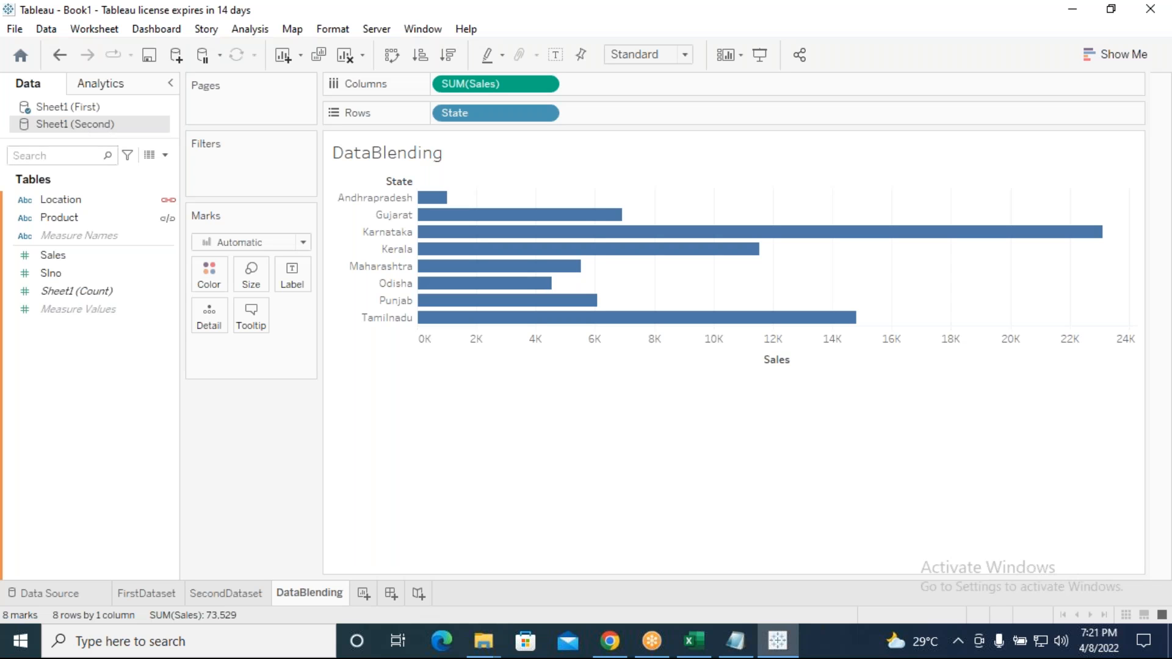
left_click(75, 206)
left_click(74, 205)
mouse_move(75, 212)
left_mouse_down()
mouse_move(163, 187)
mouse_move(323, 180)
mouse_move(621, 119)
left_mouse_up()
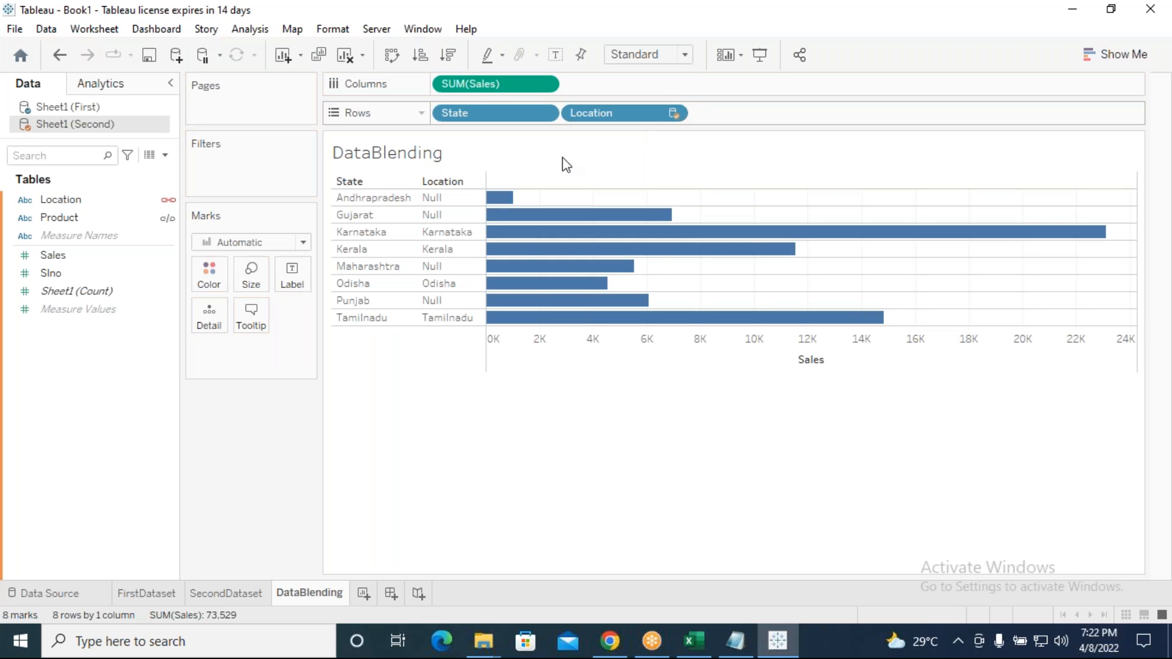
Add Sales from Sheet1 (Second) to the columns after the first Sales, and compare the Karnataka bars of both sources.
left_click(67, 261)
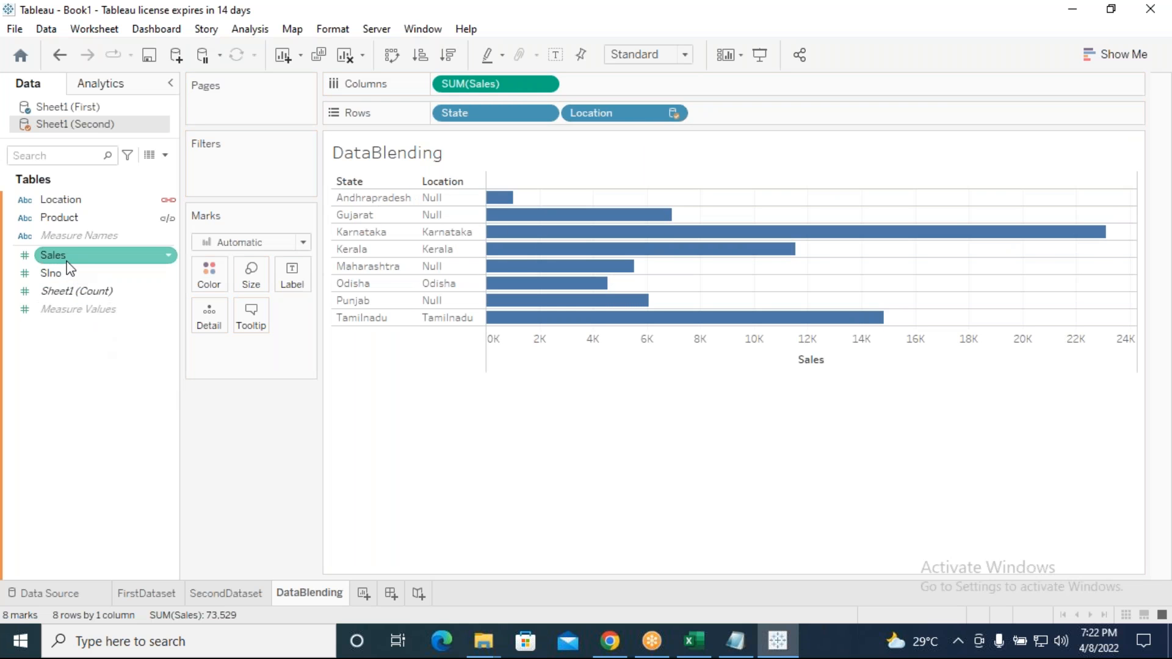
left_click_drag(70, 269, 610, 90)
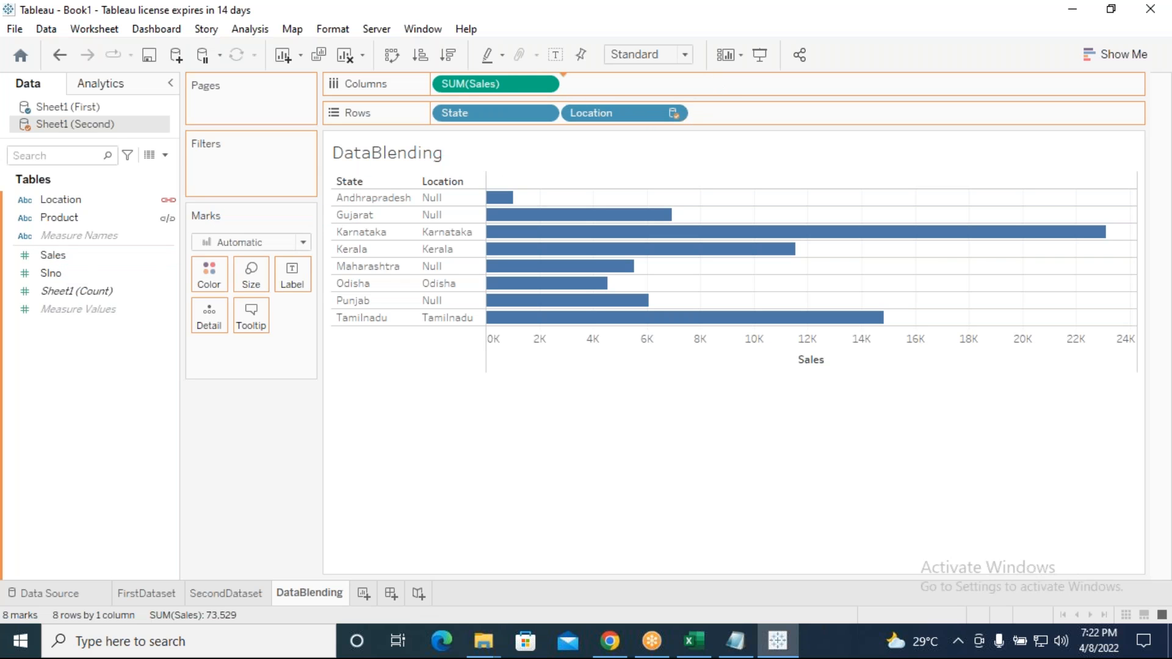
left_click_drag(609, 92, 609, 92)
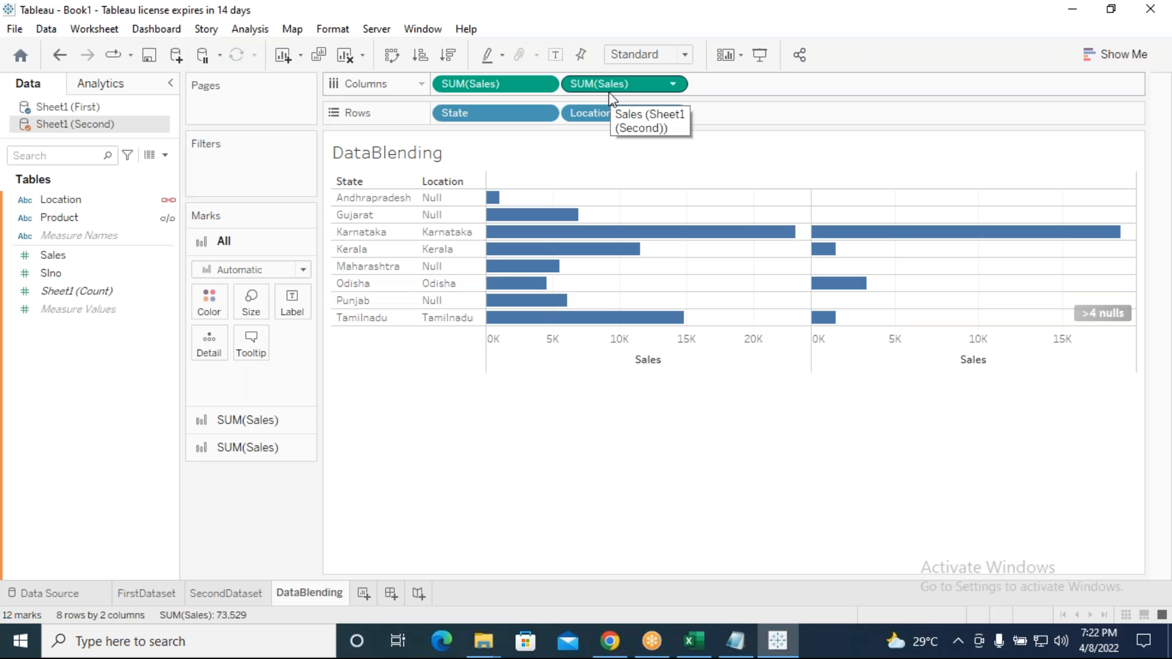
mouse_move(627, 240)
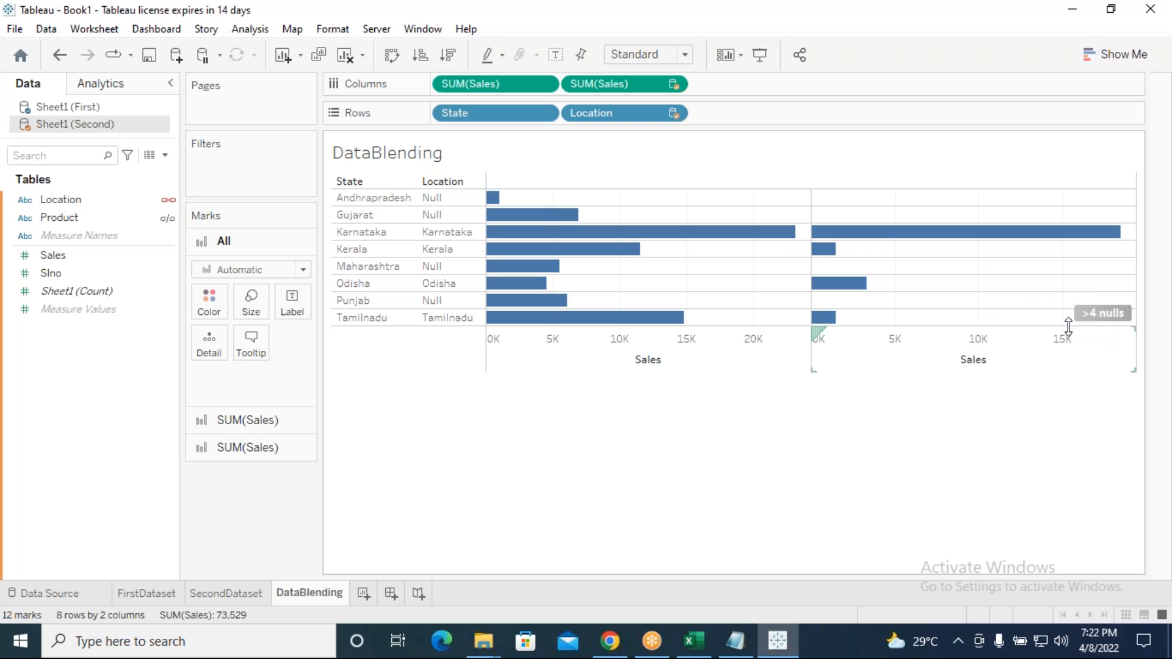
mouse_move(1103, 320)
mouse_move(843, 237)
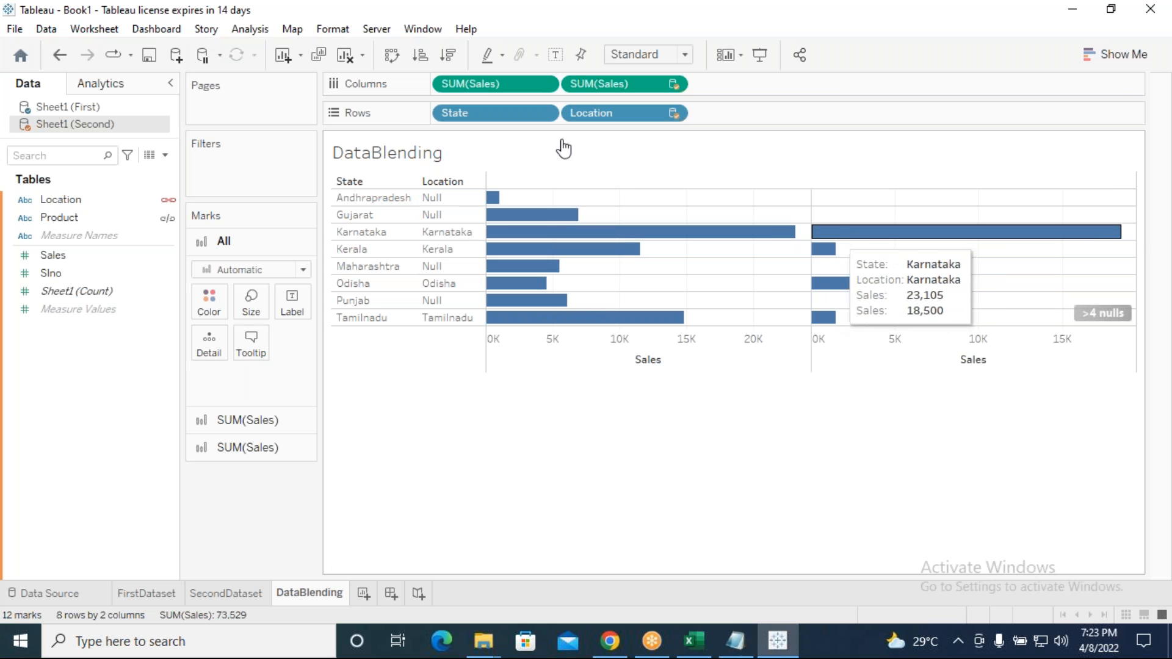
Remove the Sheet1 (Second) Sales from the columns and place it back after the first Sales.
left_click_drag(620, 90, 267, 515)
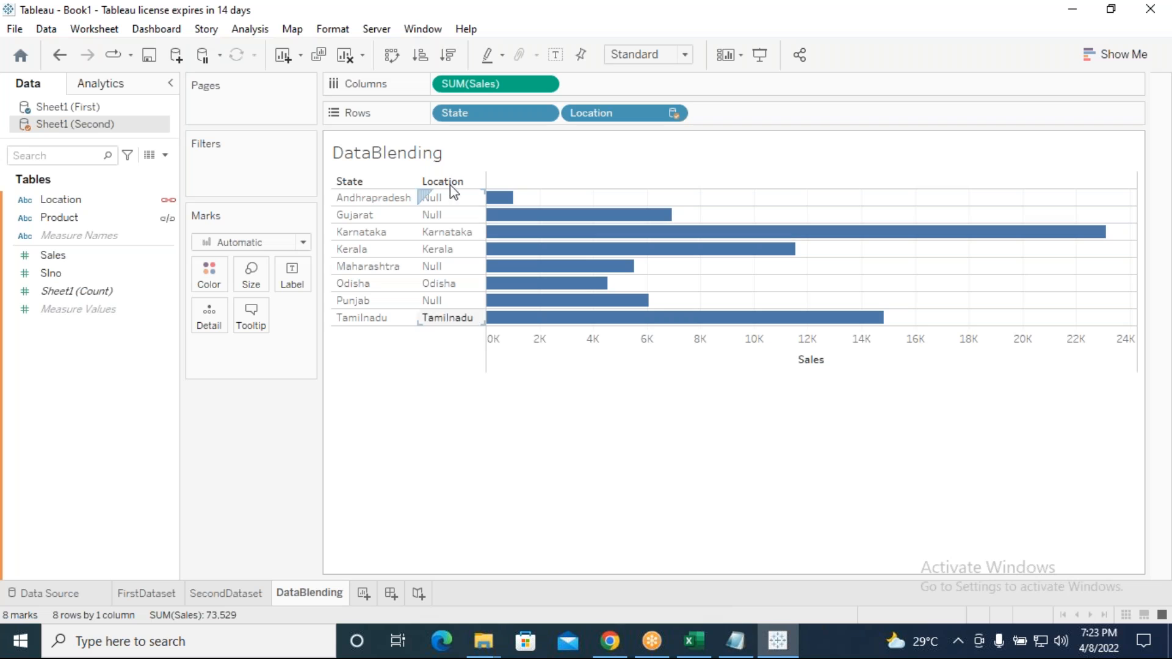
left_click(72, 259)
left_click_drag(91, 264, 632, 91)
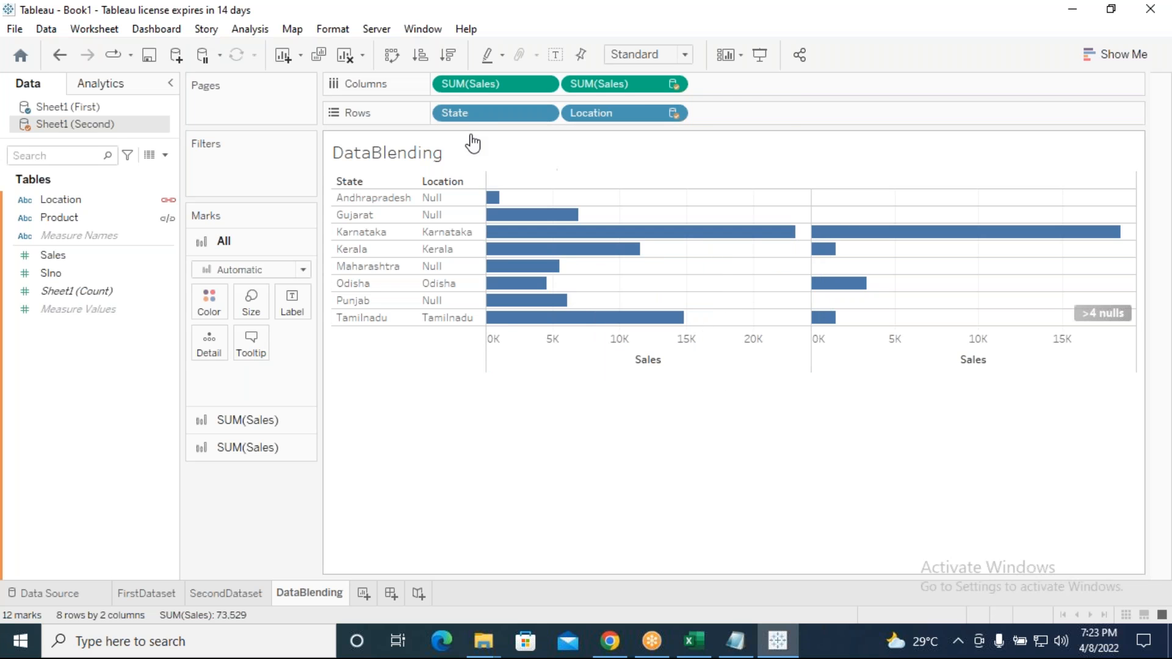
Remove State and the Sheet1 (First) Sales from the chart, and inspect the bars for each Location.
left_click_drag(471, 116, 233, 545)
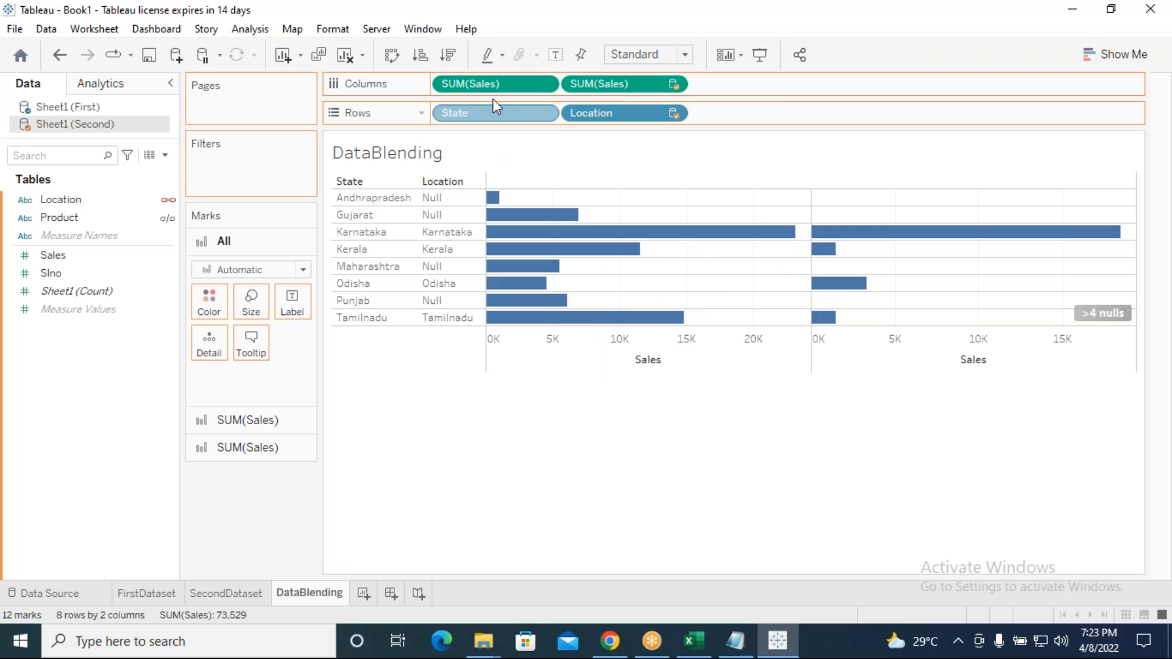
left_click_drag(493, 85, 235, 512)
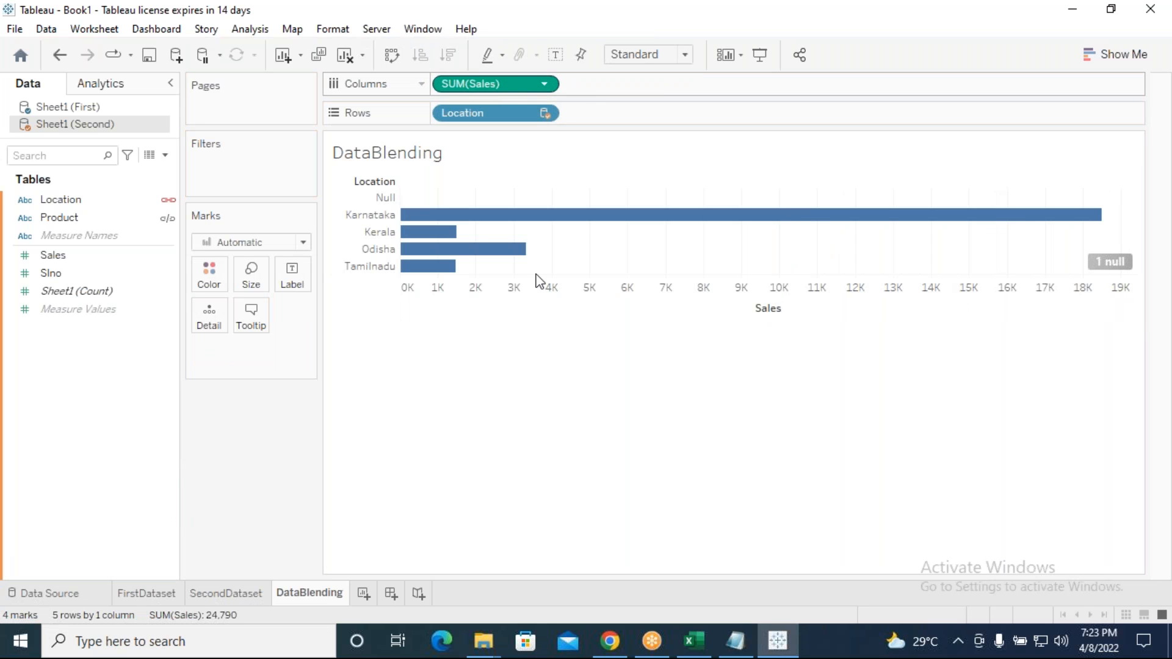
mouse_move(511, 215)
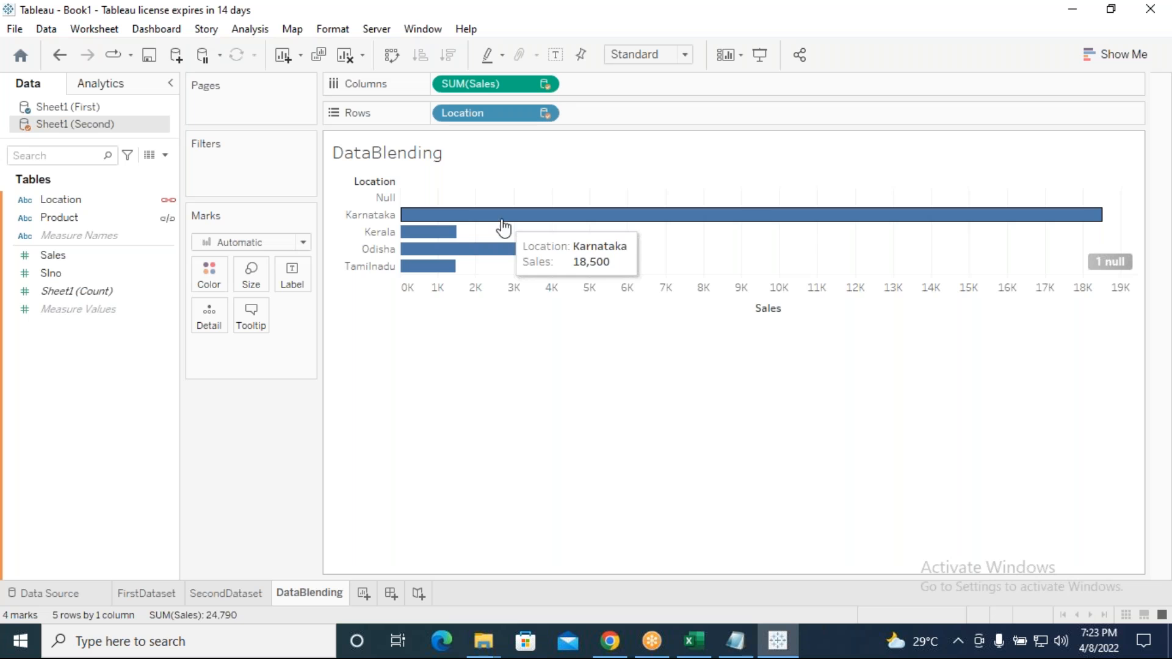
mouse_move(449, 235)
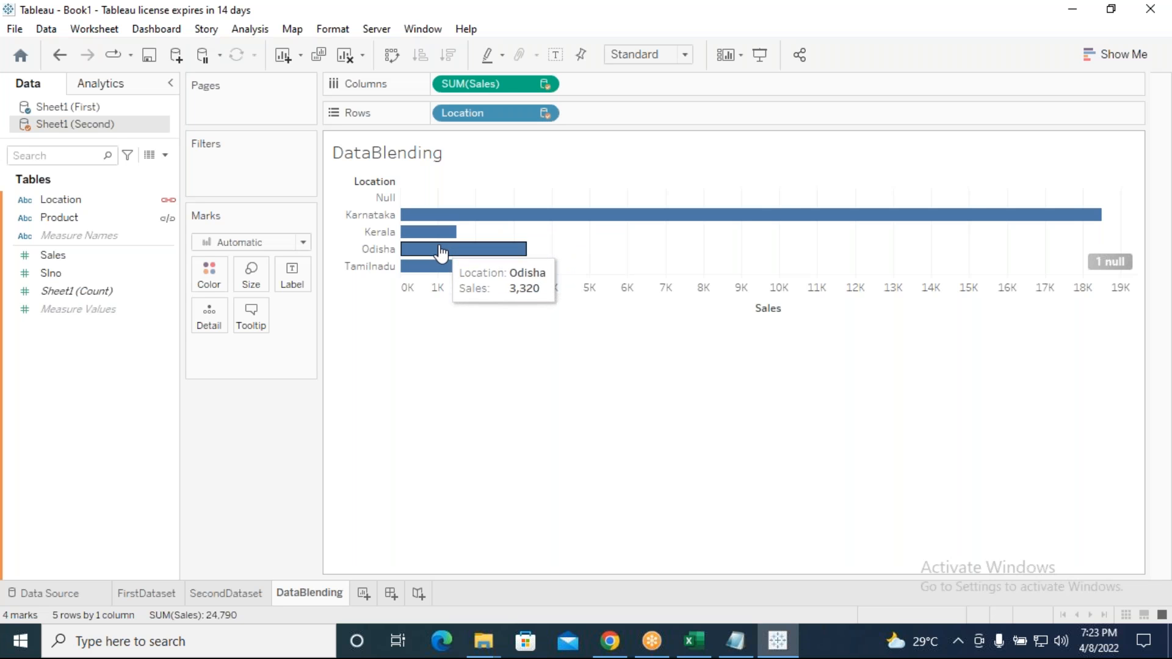
mouse_move(439, 267)
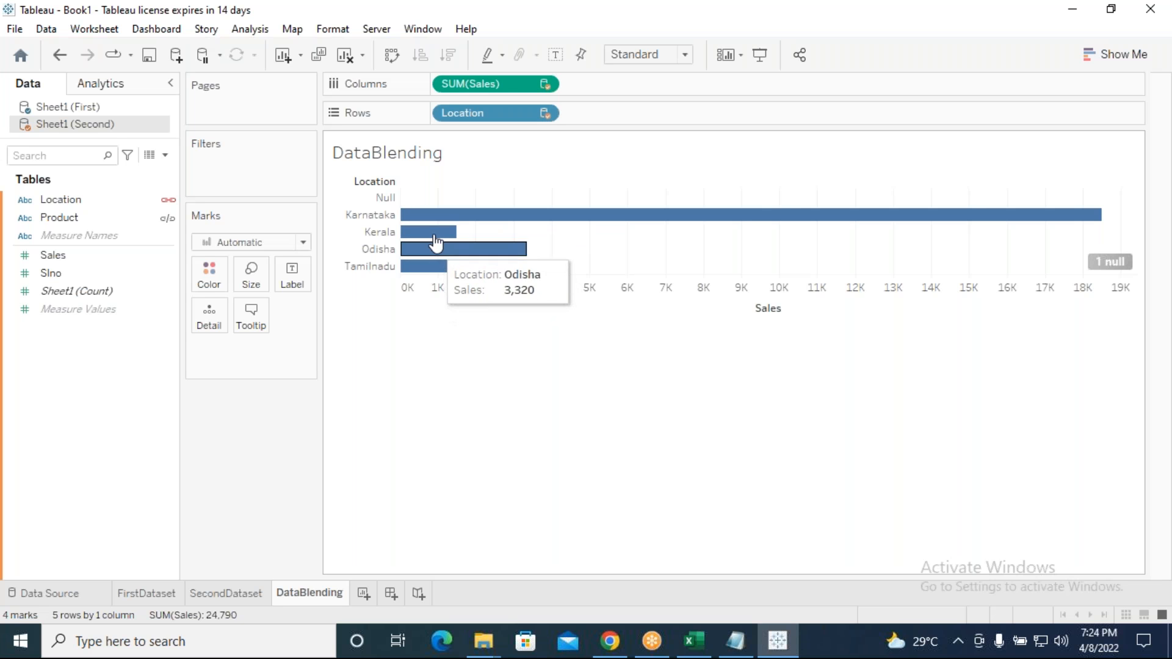
Clear the DataBlending sheet by removing the remaining Sales from columns and Location from rows.
left_click_drag(482, 84, 342, 482)
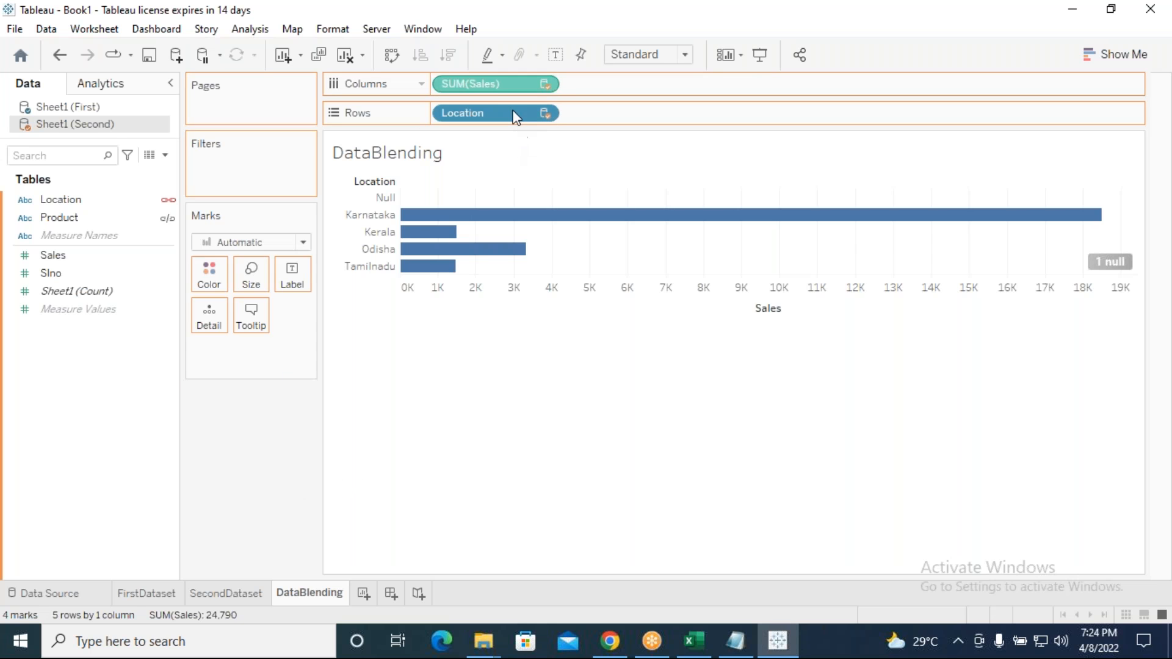
left_click_drag(505, 116, 265, 452)
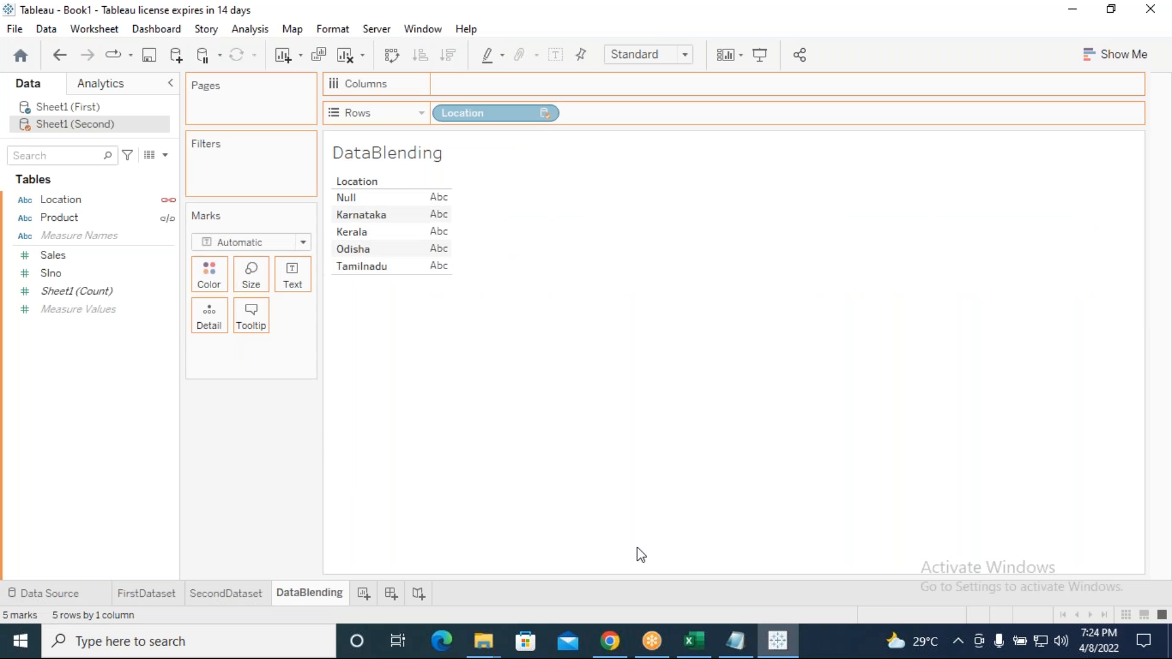
Copy the total in cell F13 of the First workbook in Excel and open Calculator.
left_click(697, 650)
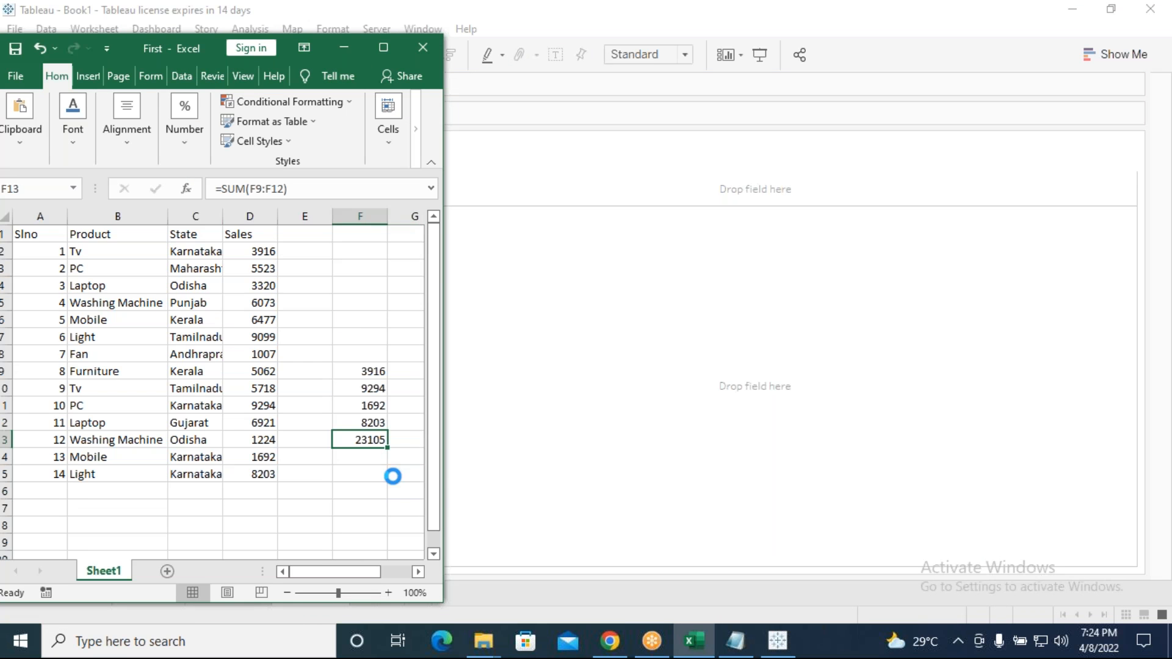
key("ctrl+c")
left_click(366, 492)
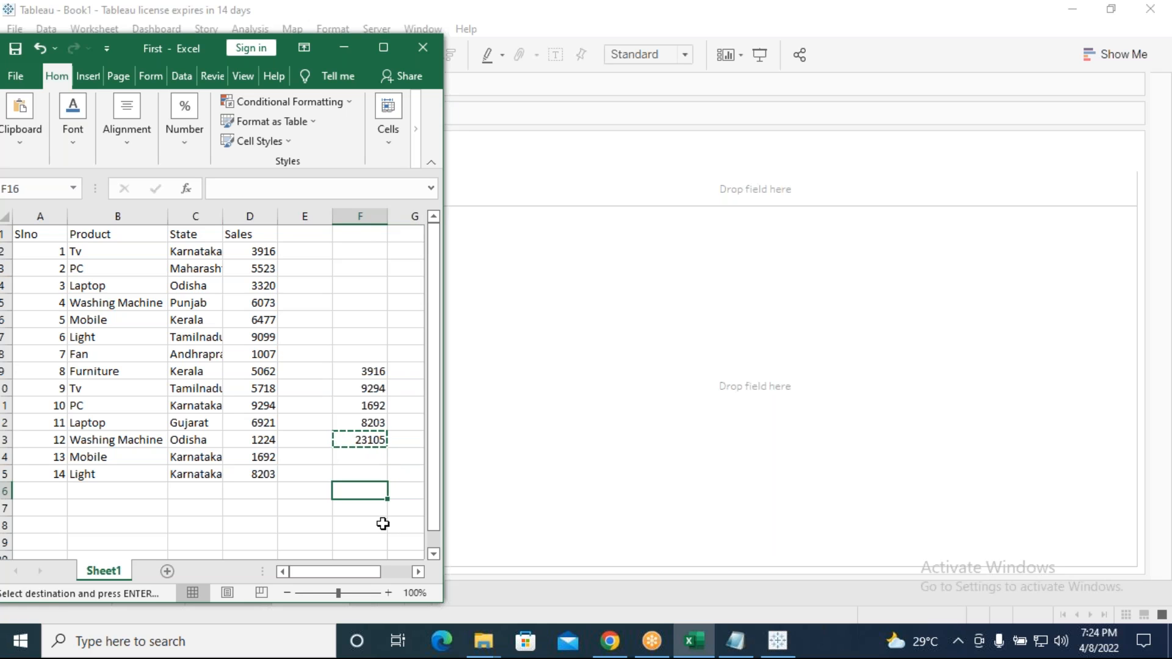
key("super+r")
key("BackSpace")
type("calc")
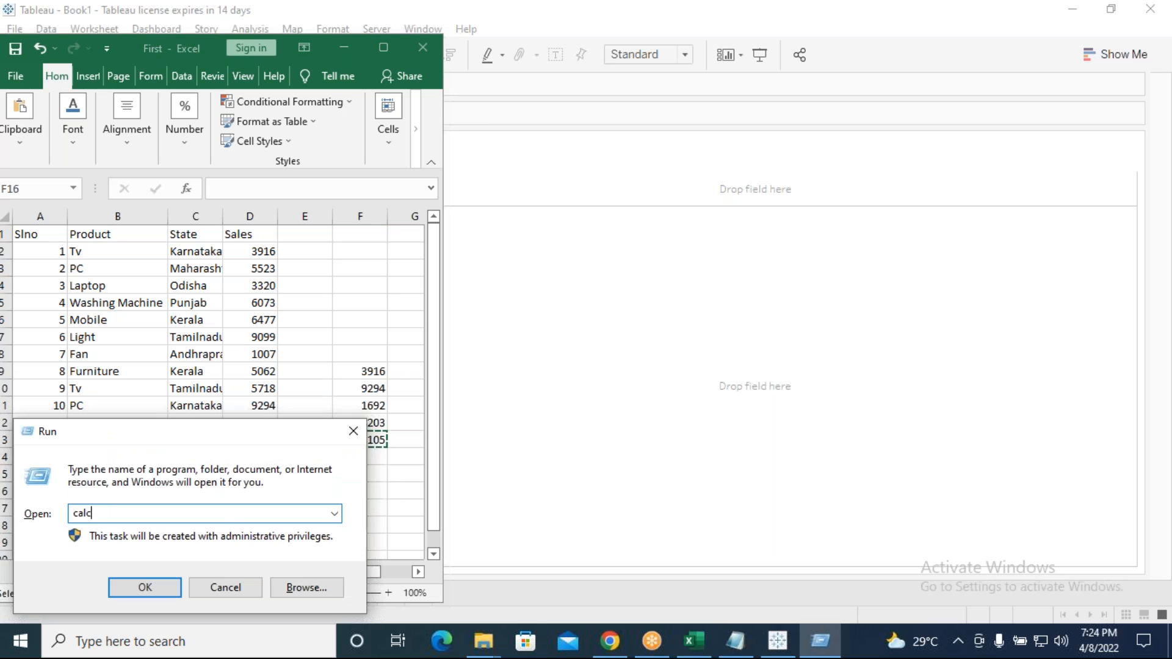
key("Return")
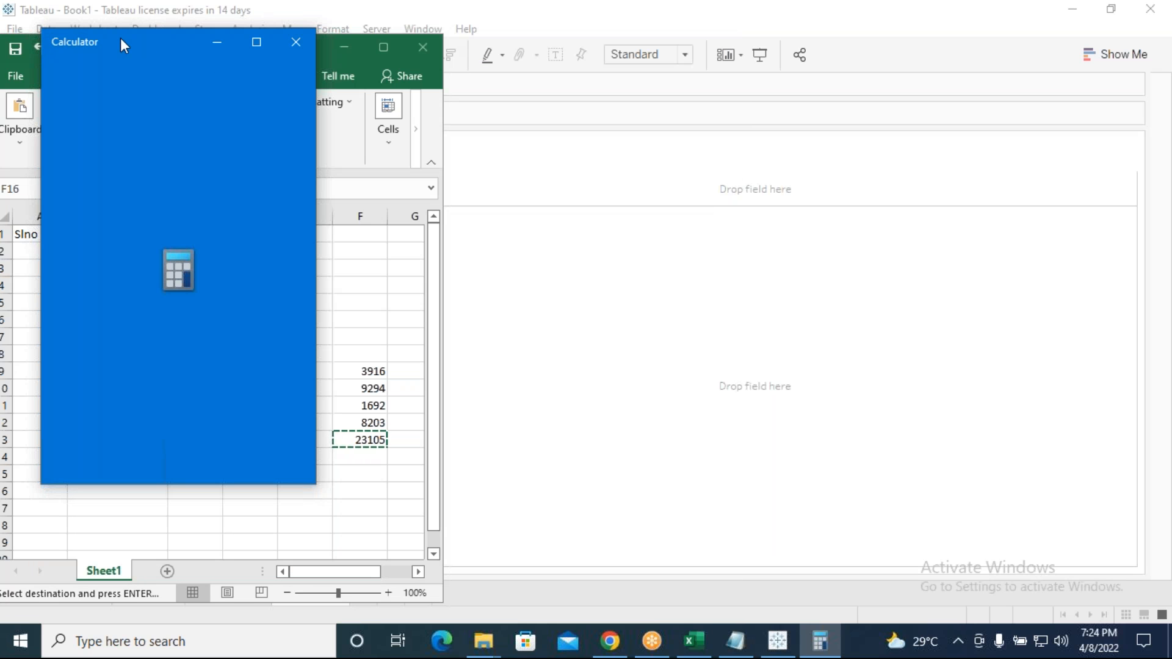
Start a sum in Calculator with 23105, the Karnataka total from the First workbook.
left_click_drag(156, 49, 842, 115)
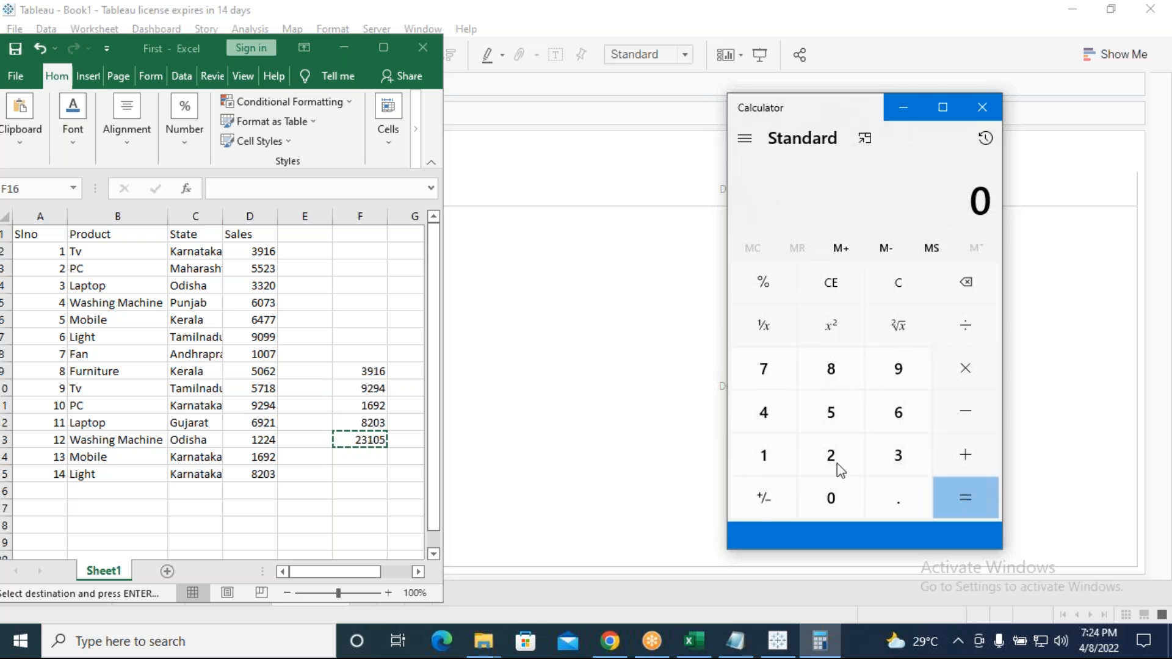
left_click(837, 465)
left_click(896, 475)
left_click(767, 481)
left_click(821, 527)
left_click(833, 438)
left_click(967, 486)
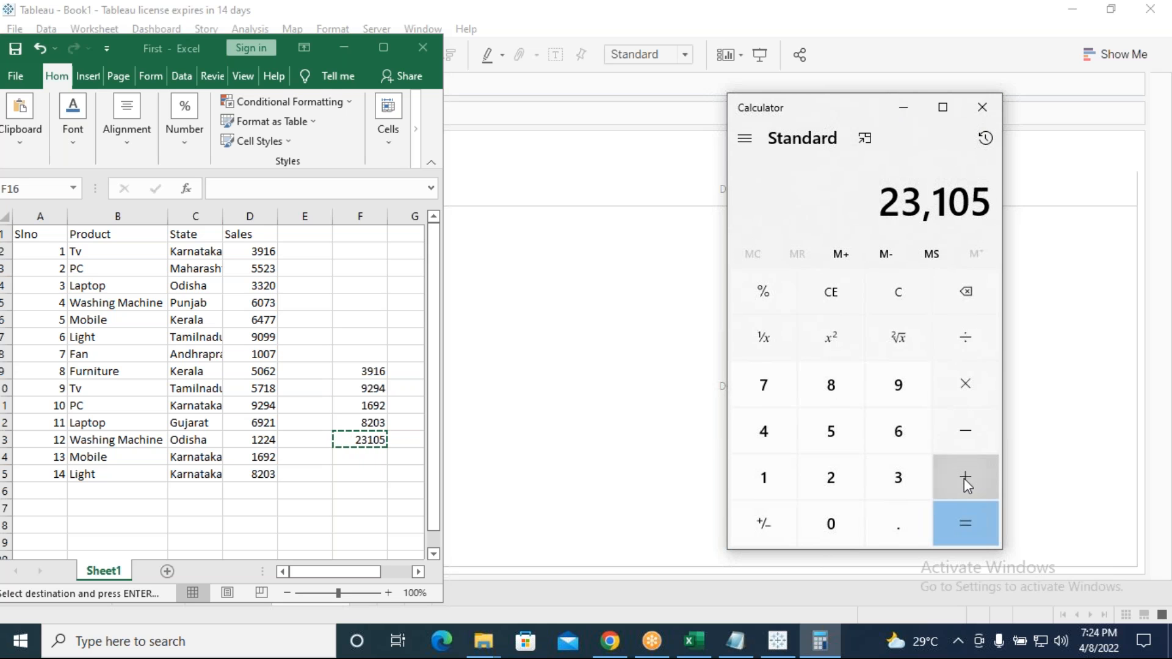
Open the Second workbook from the Dataset folder, dismiss its licence notice, and check the Karnataka sales in D2.
left_click(346, 47)
left_click(486, 638)
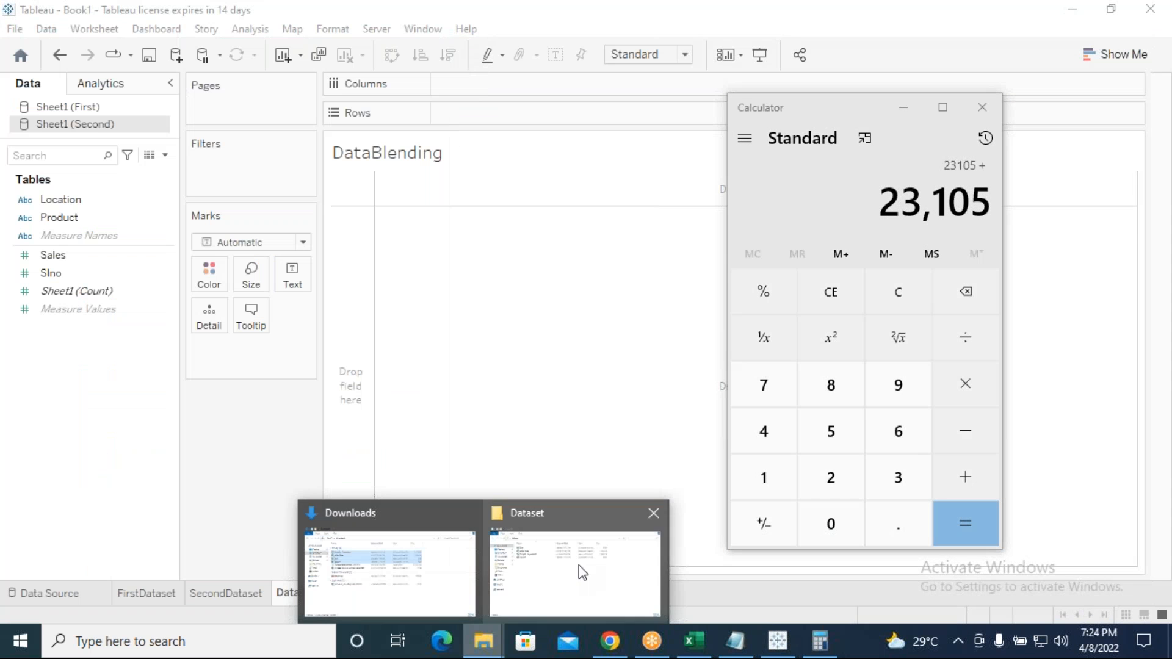
left_click(559, 570)
double_click(660, 244)
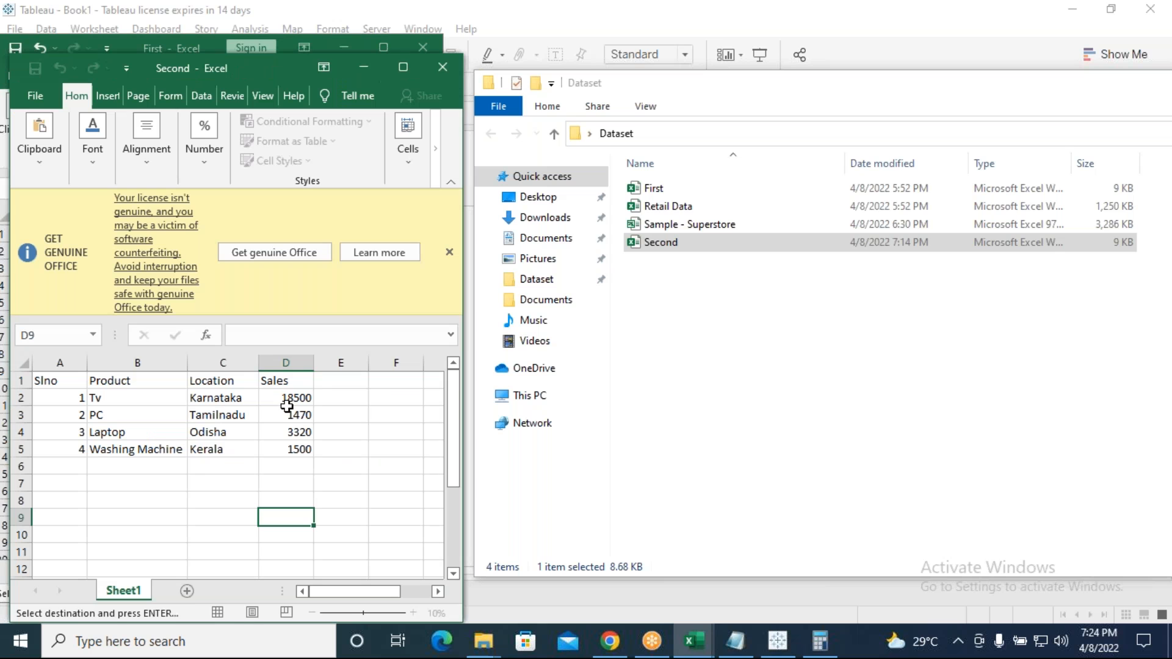
left_click(293, 398)
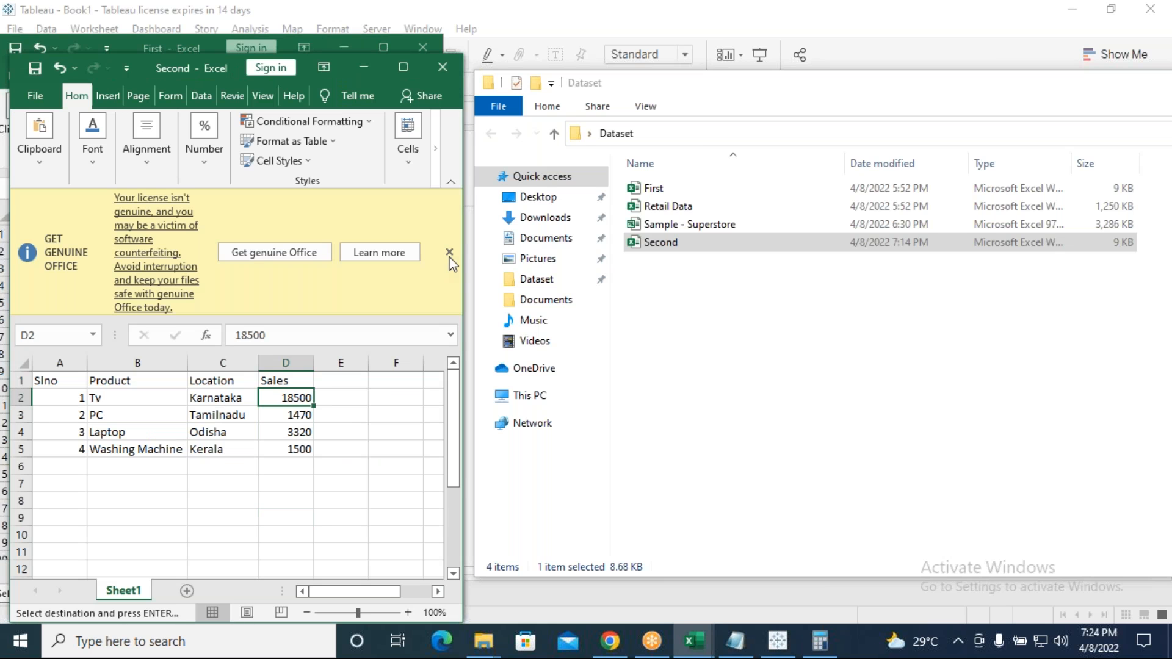
left_click(449, 253)
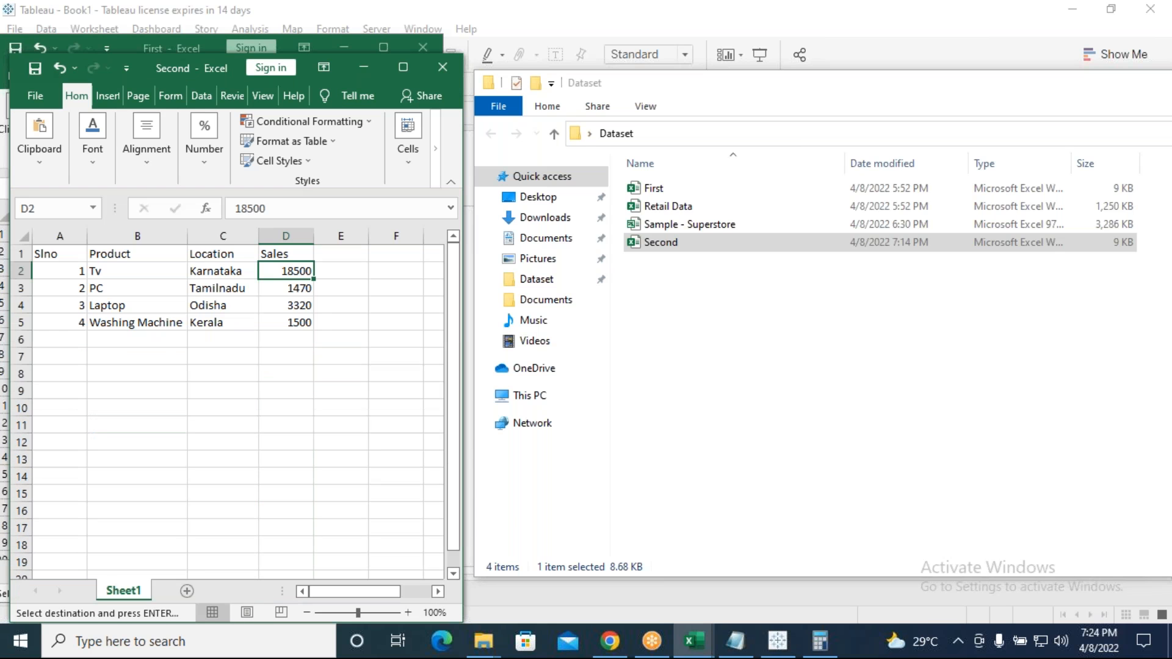
left_click(333, 48)
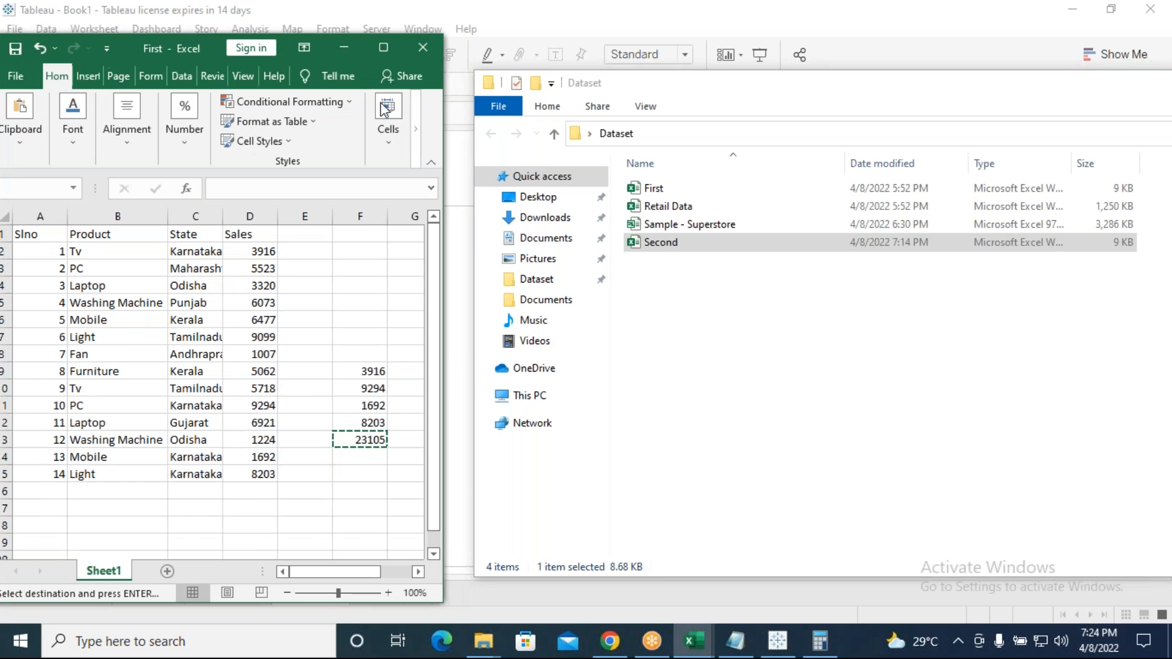
Add 18500, the Karnataka sales from the Second workbook, to 23105 in Calculator.
left_click(818, 647)
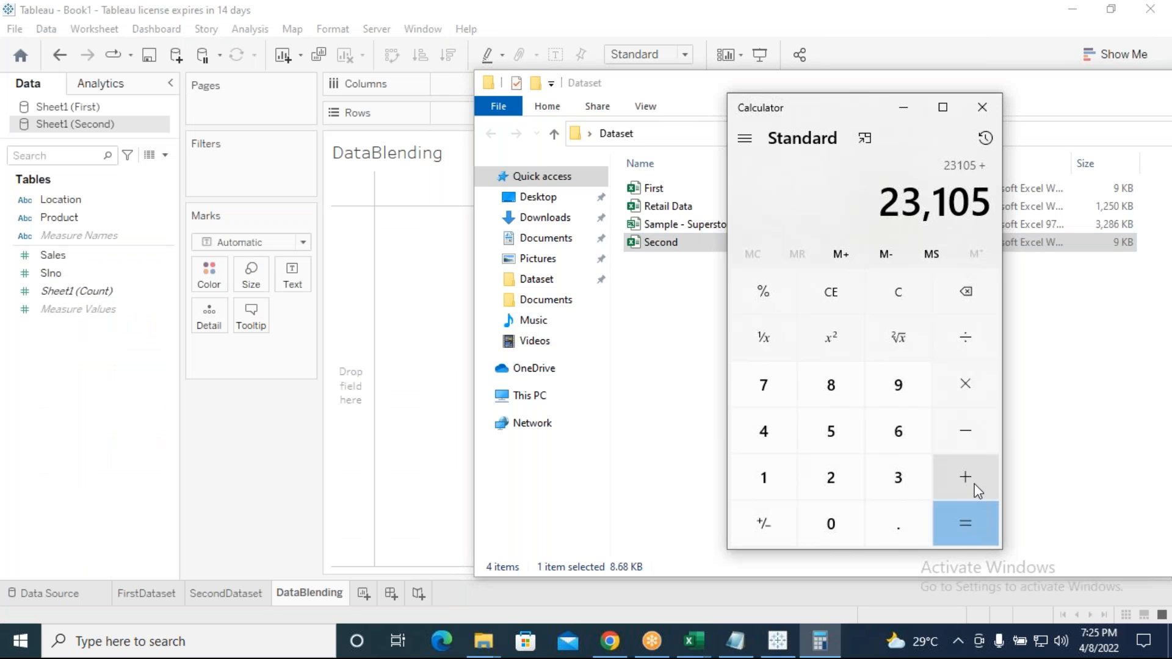
left_click(768, 476)
left_click(832, 390)
left_click(832, 448)
left_click(829, 518)
left_click(829, 519)
left_click(967, 525)
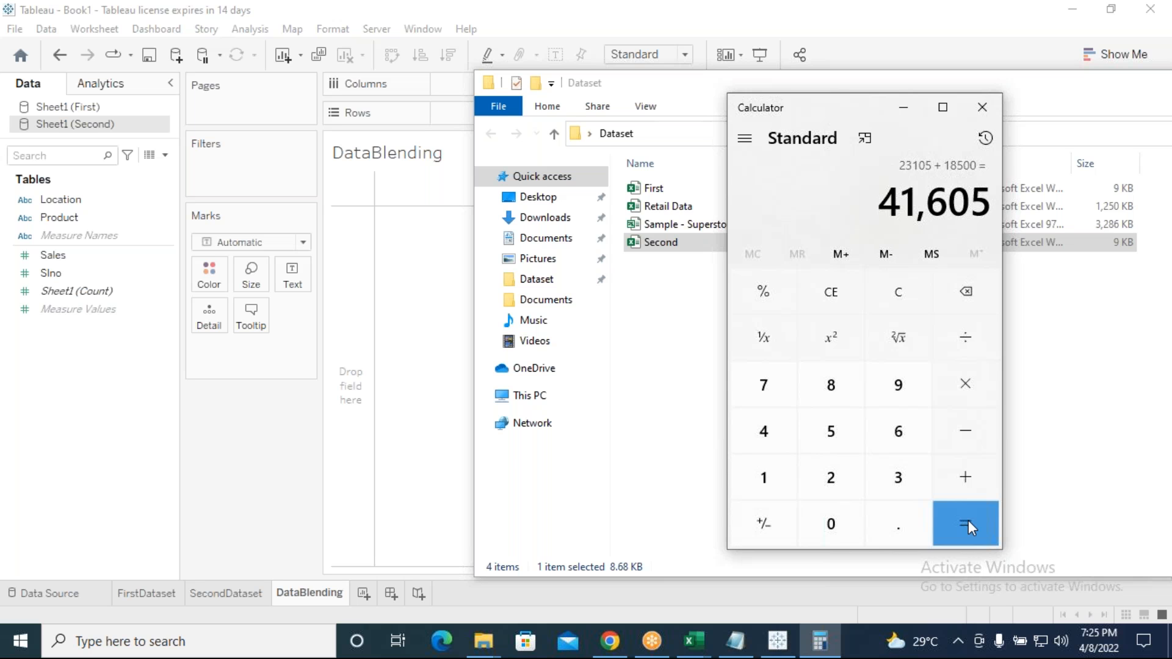
Return to Tableau and compare the FirstDataset and SecondDataset charts with the empty DataBlending sheet.
left_click(904, 108)
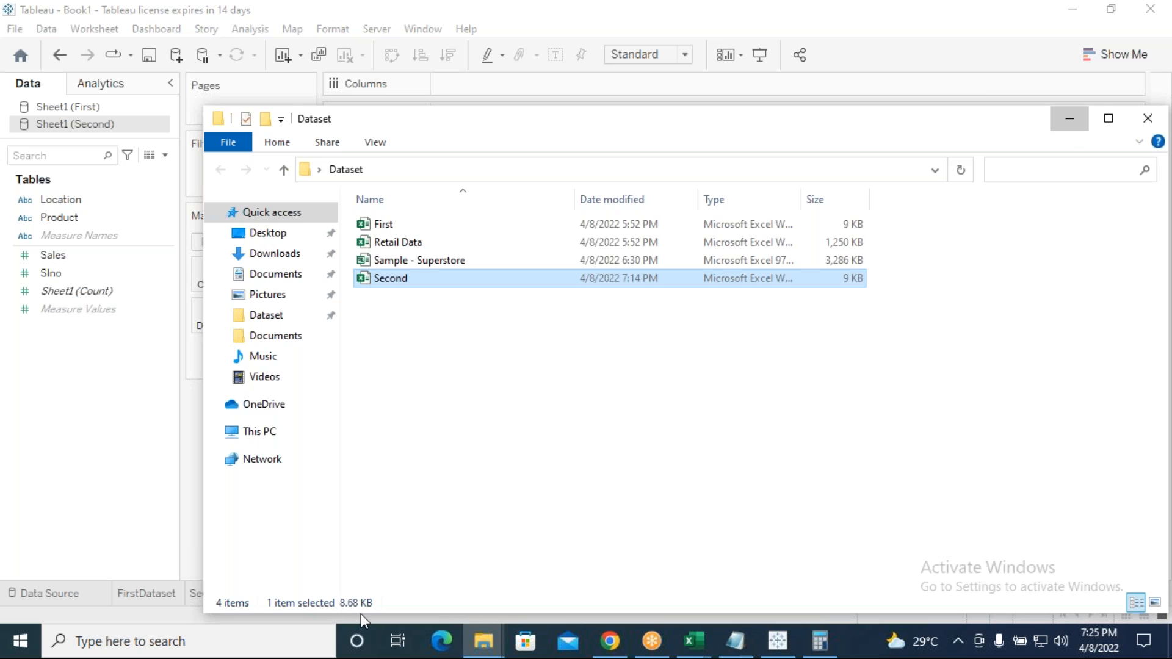
left_click(1073, 115)
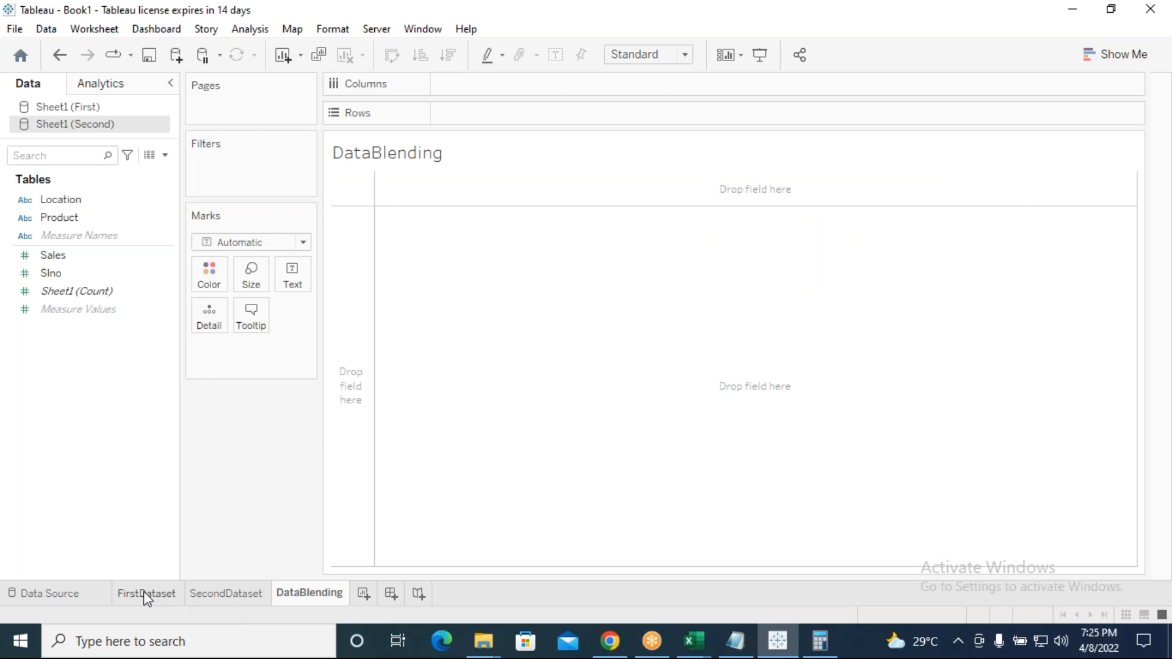
left_click(144, 591)
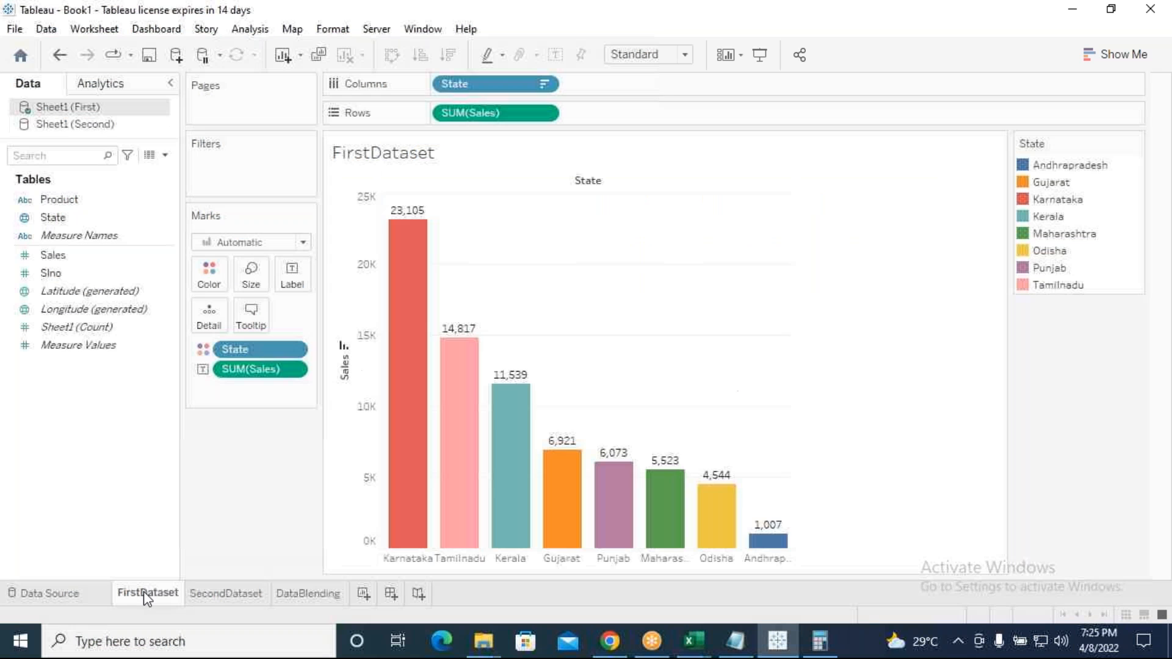
left_click(208, 590)
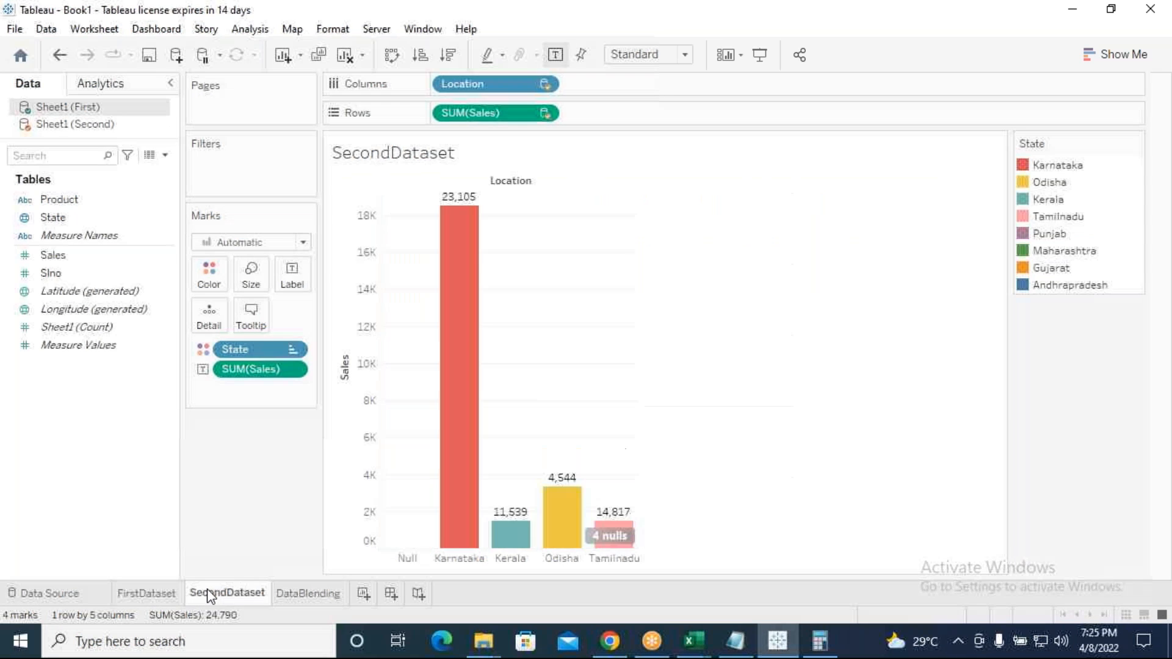
left_click(145, 591)
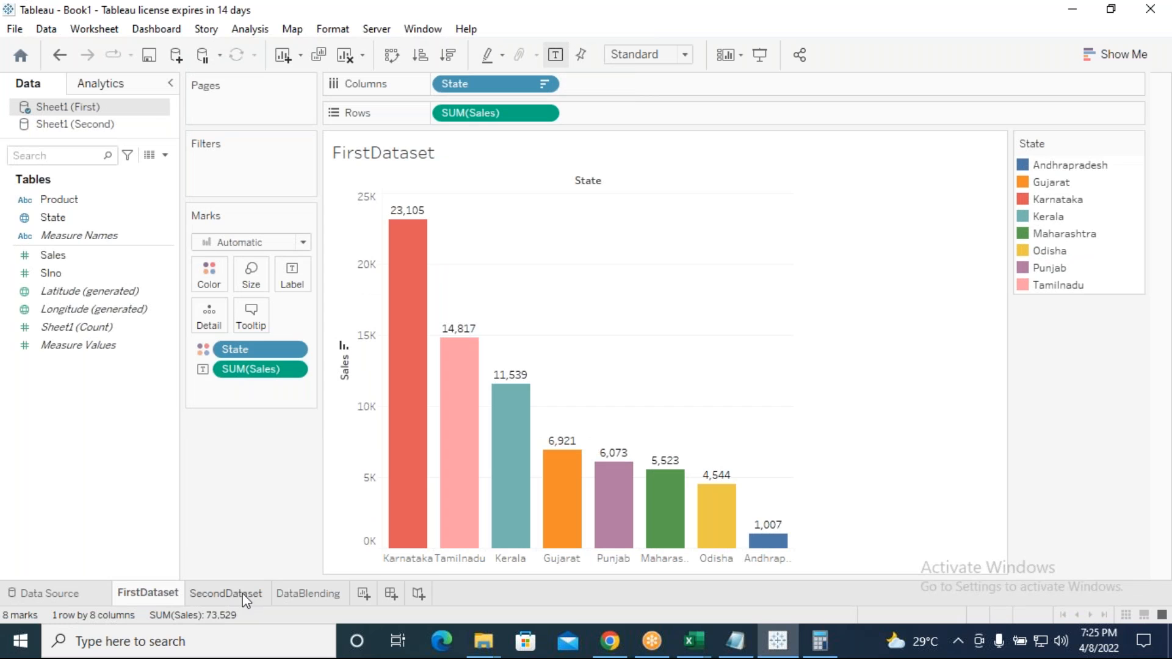
left_click(307, 595)
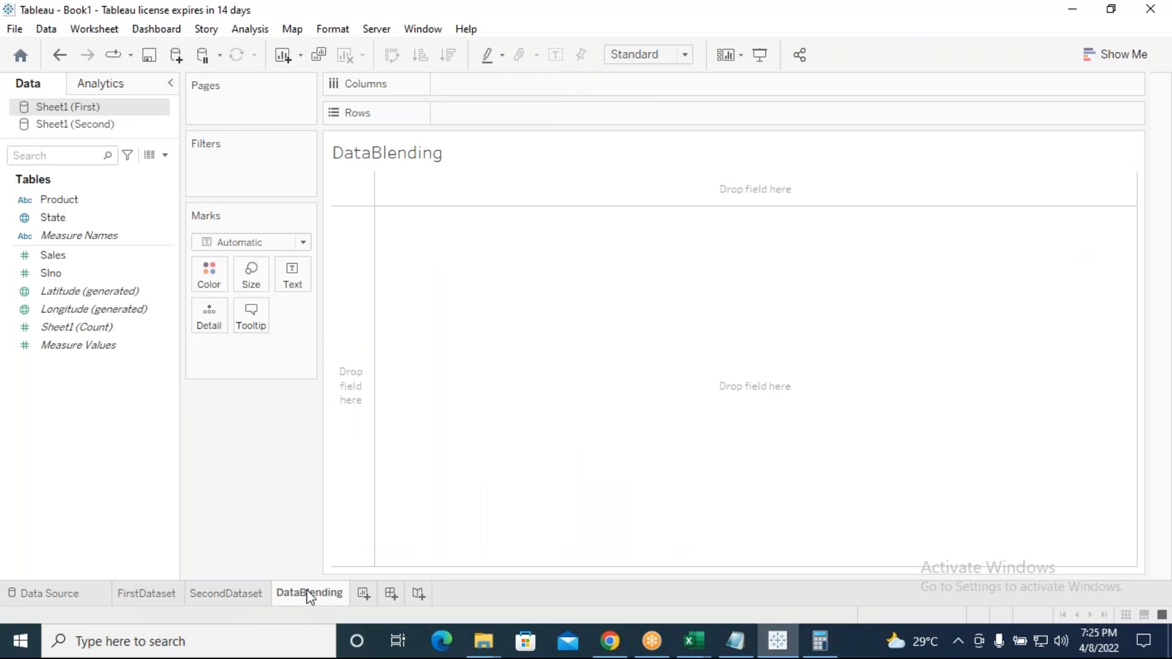
left_click(221, 593)
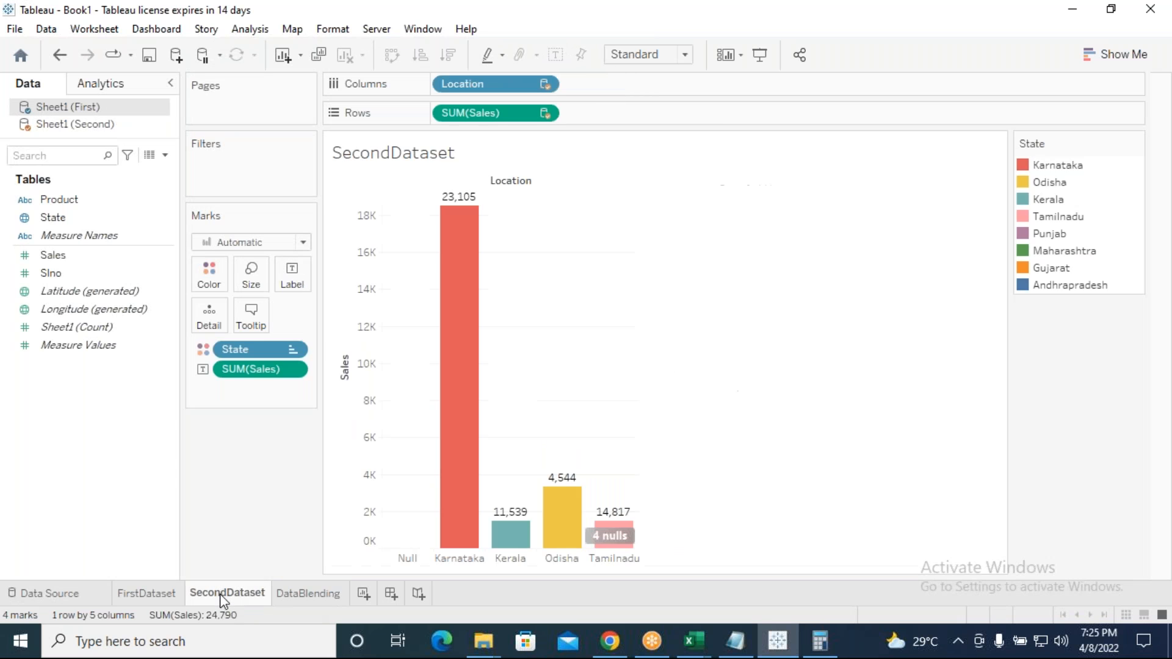
left_click(314, 589)
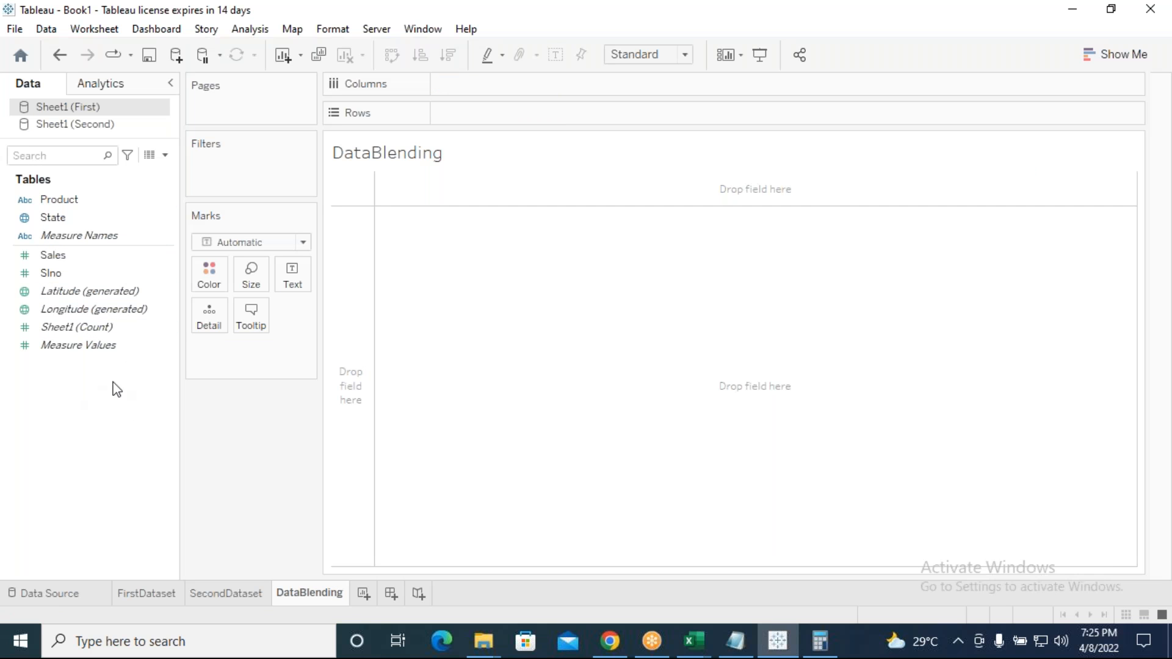
left_click(153, 595)
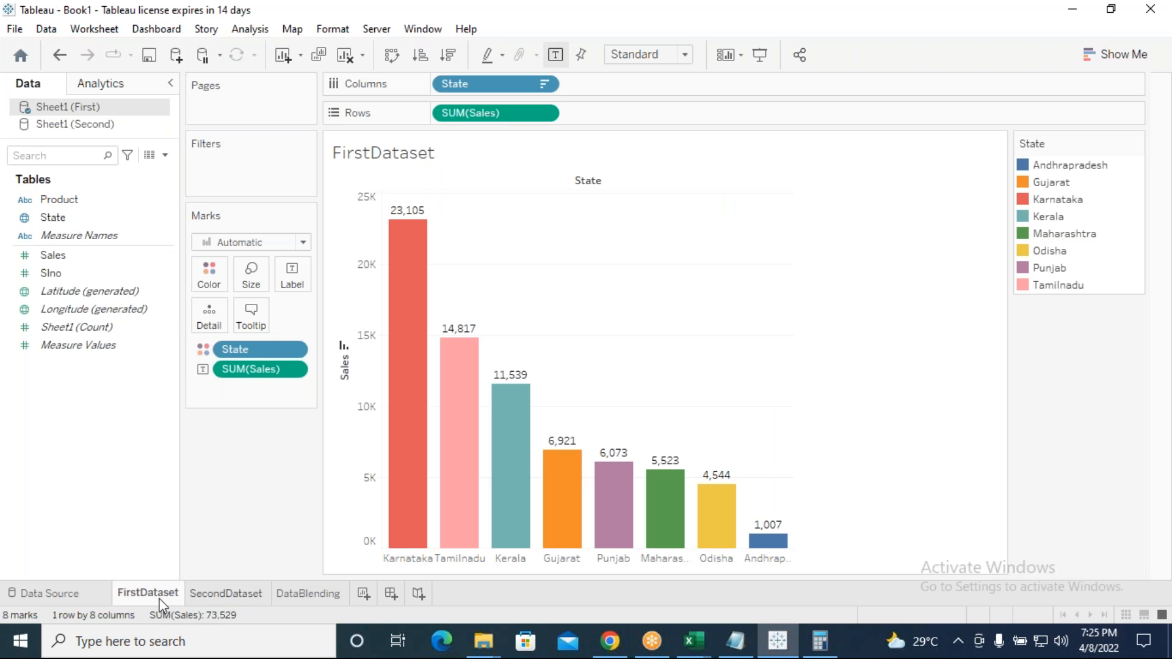
left_click(223, 595)
left_click(174, 592)
left_click(230, 596)
left_click(153, 597)
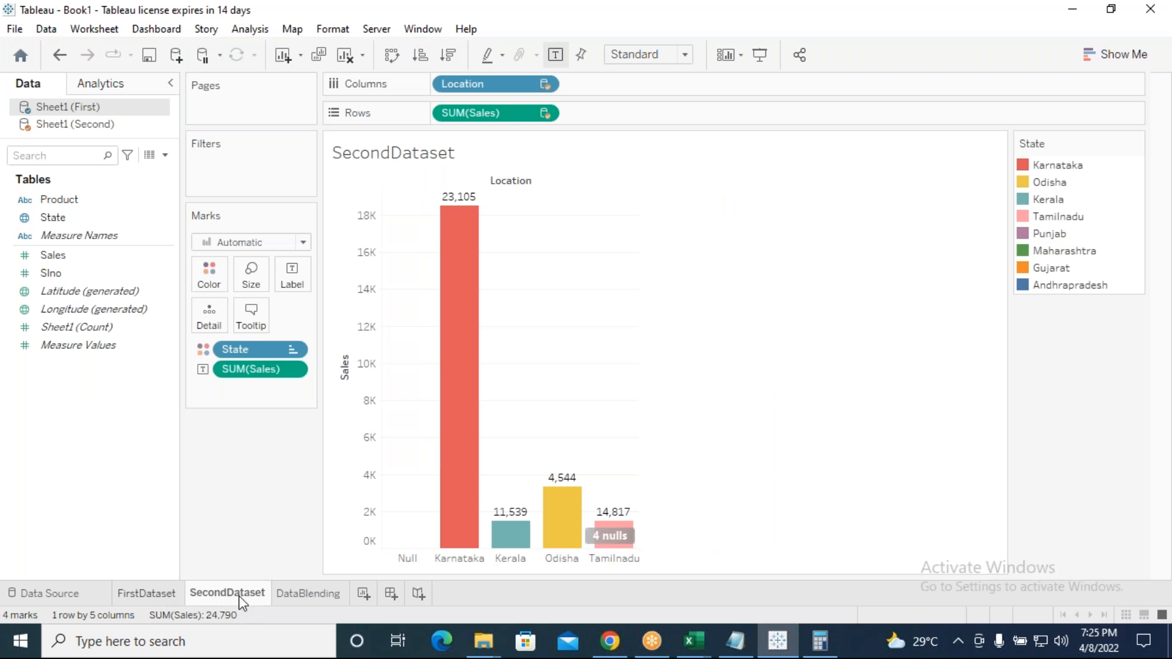
left_click(312, 593)
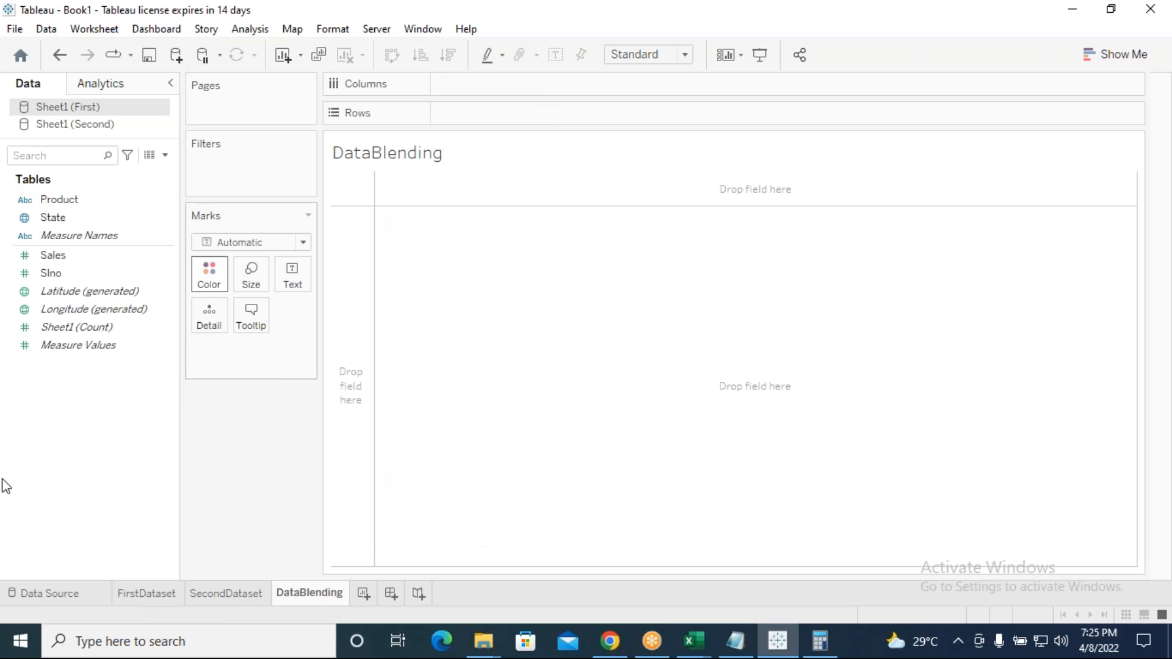
Add the line "TotalSales : First , Second dataset" below the Data Blending notes in Notepad.
left_click(736, 641)
left_click(369, 403)
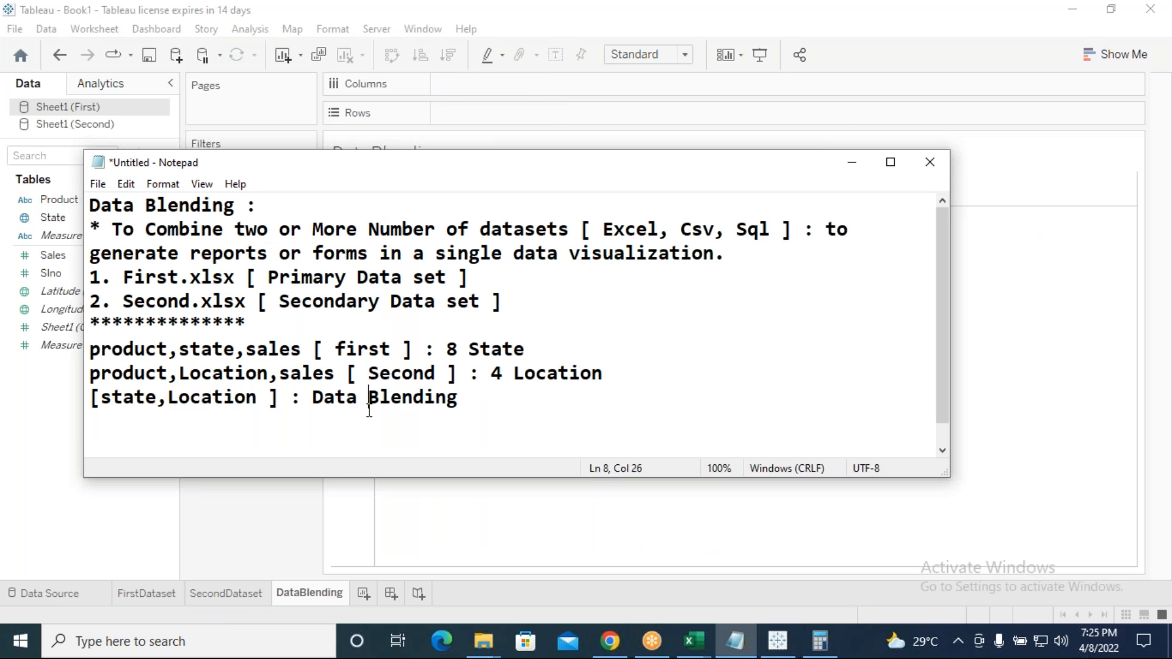
left_click(480, 403)
key("Return")
key("Return")
type("Tot")
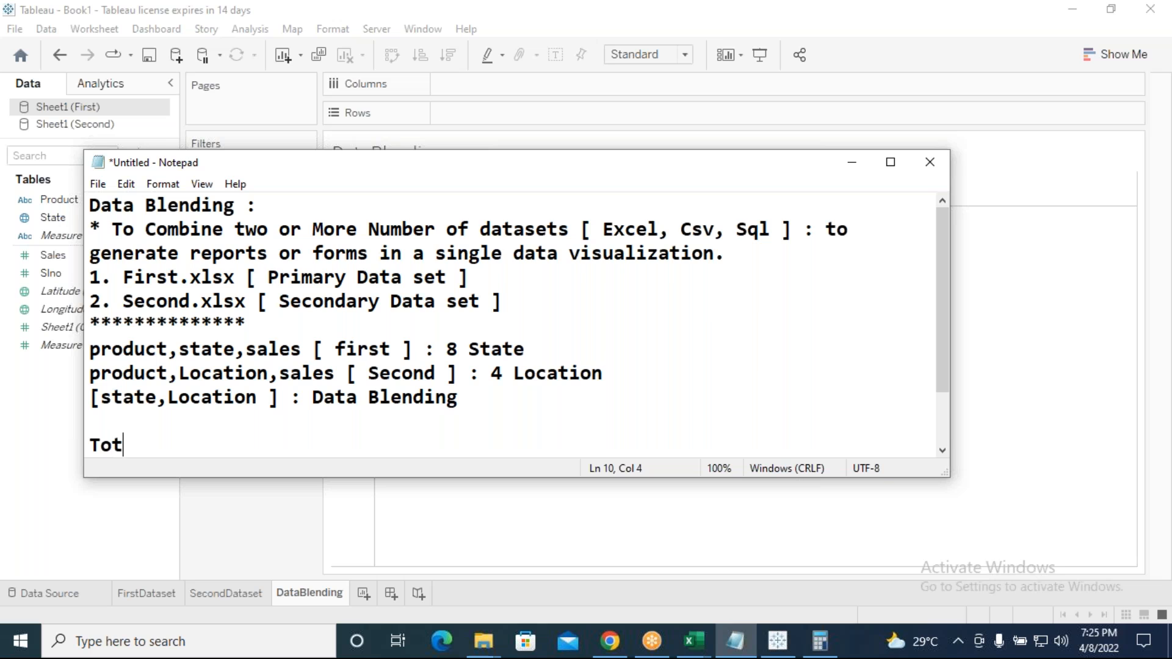
type("alSAl")
key("BackSpace")
key("BackSpace")
type("ales : ")
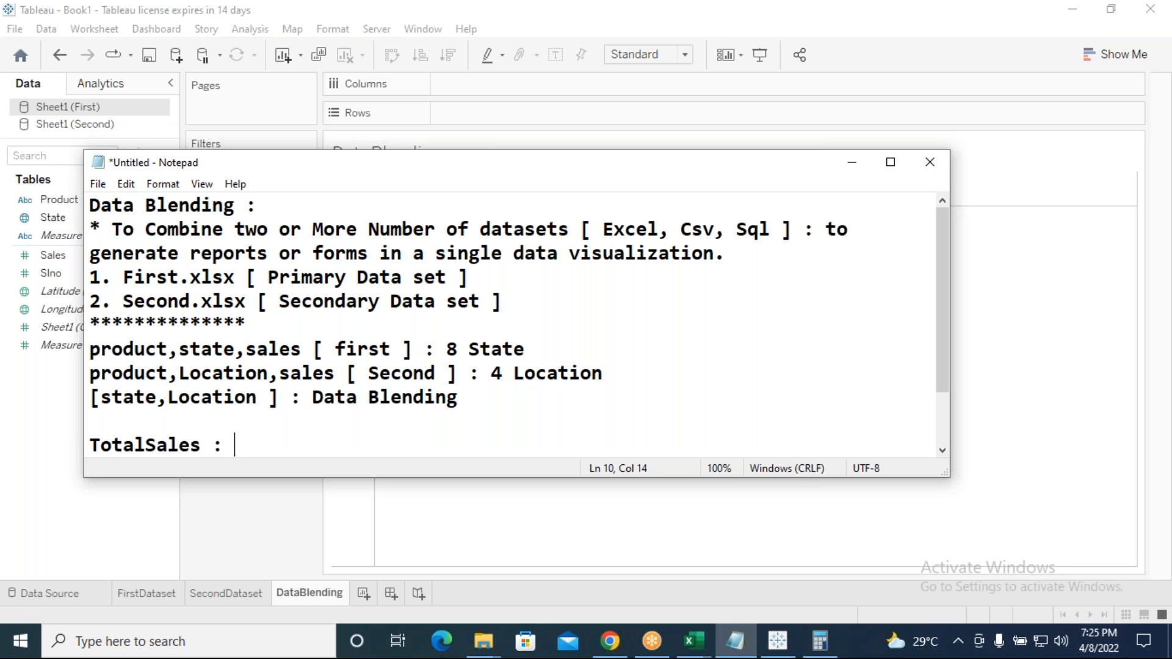
type("First ")
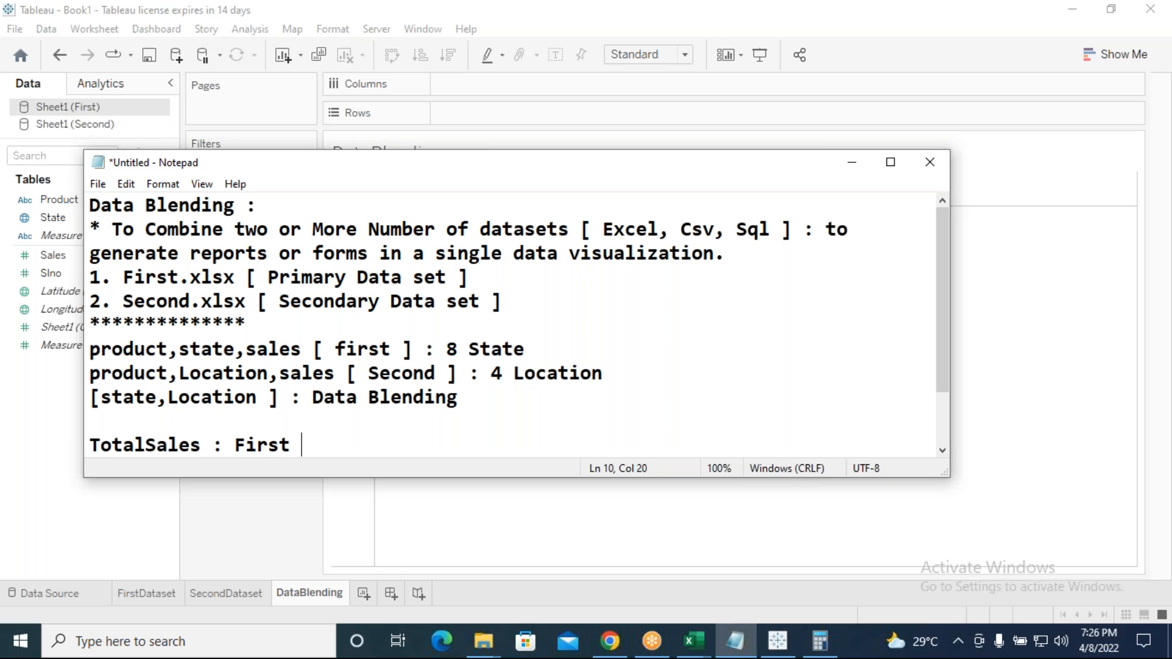
type(", Second ")
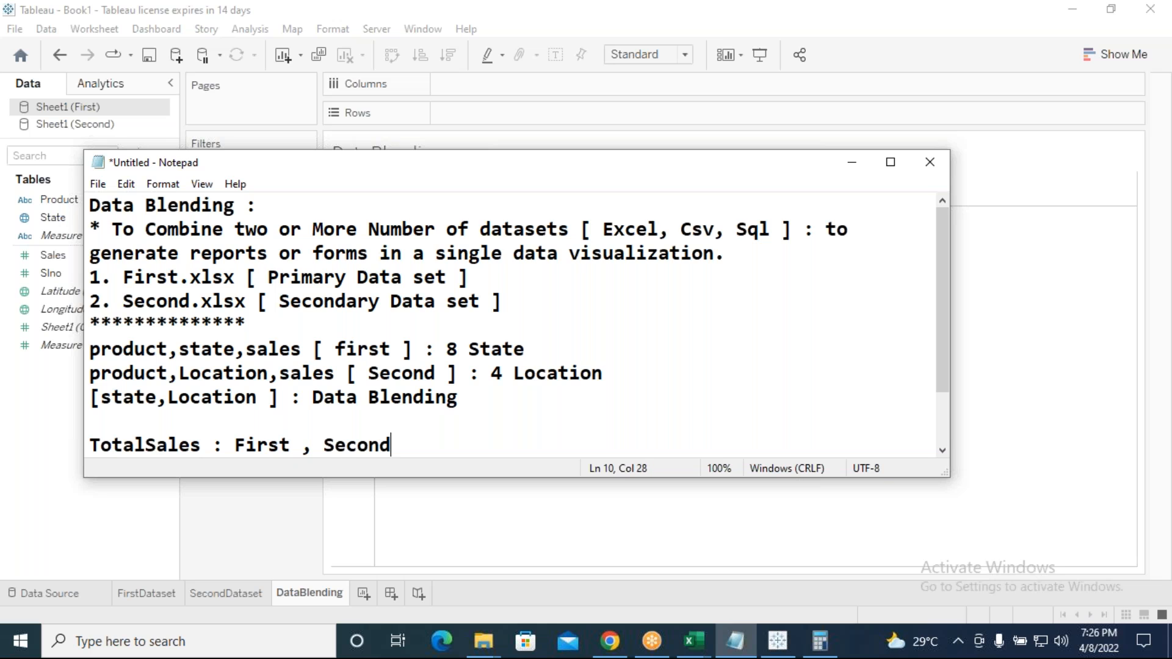
type("dataset")
key("Return")
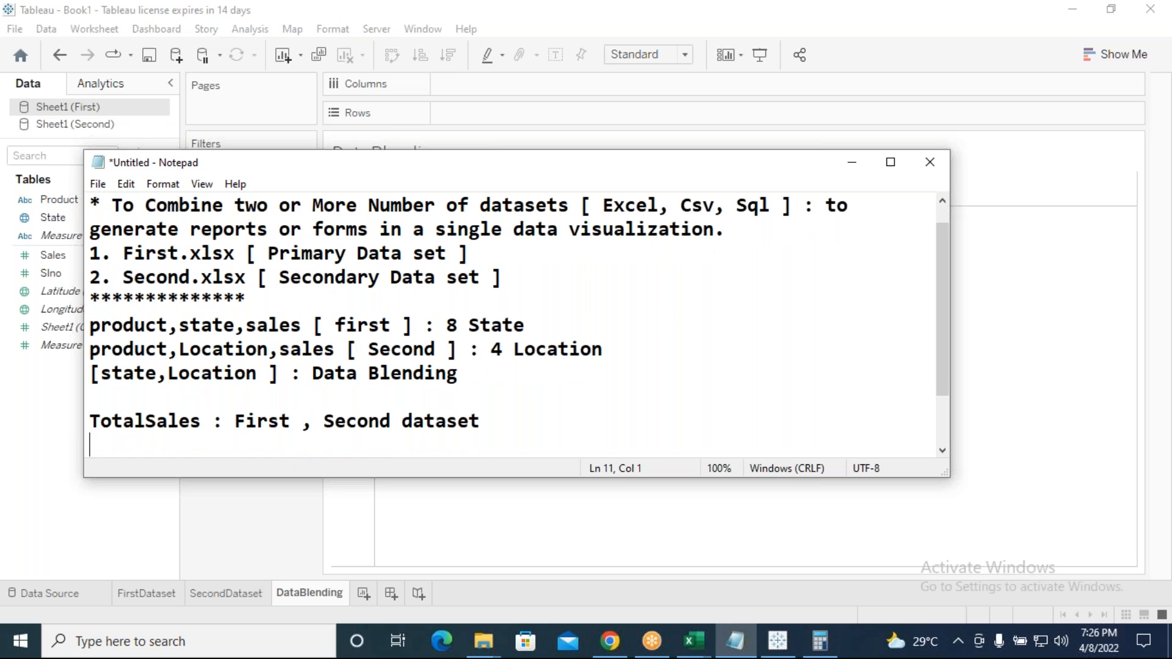
Review the combined Karnataka total in Calculator and return to the DataBlending sheet in Tableau.
left_click(820, 647)
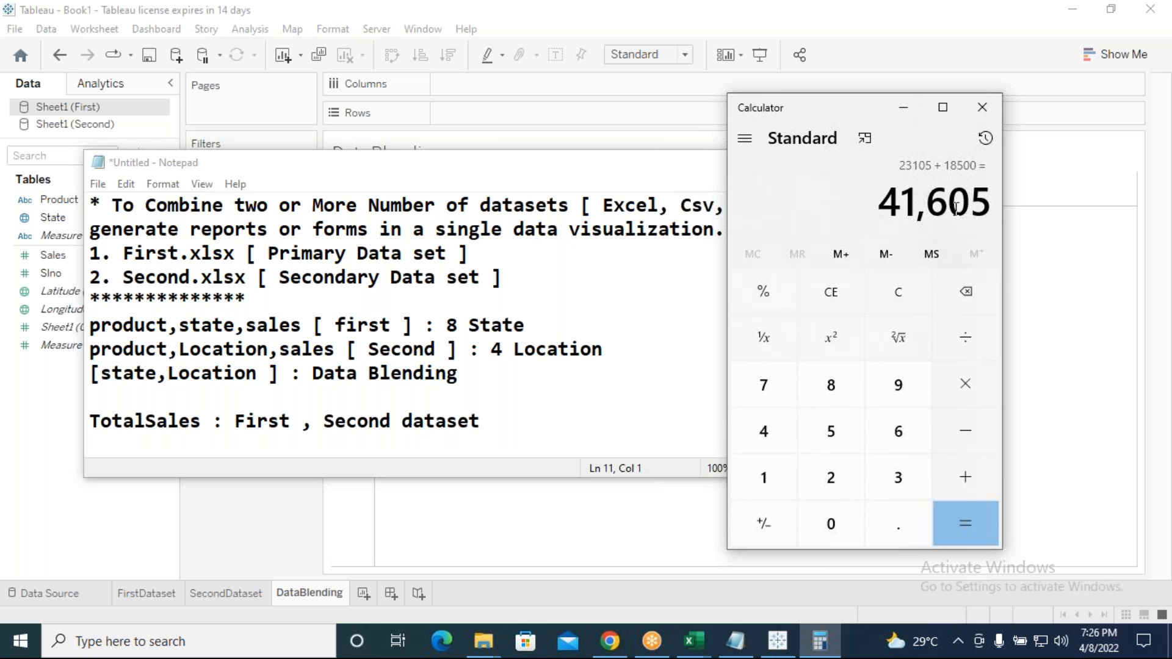
left_click(904, 110)
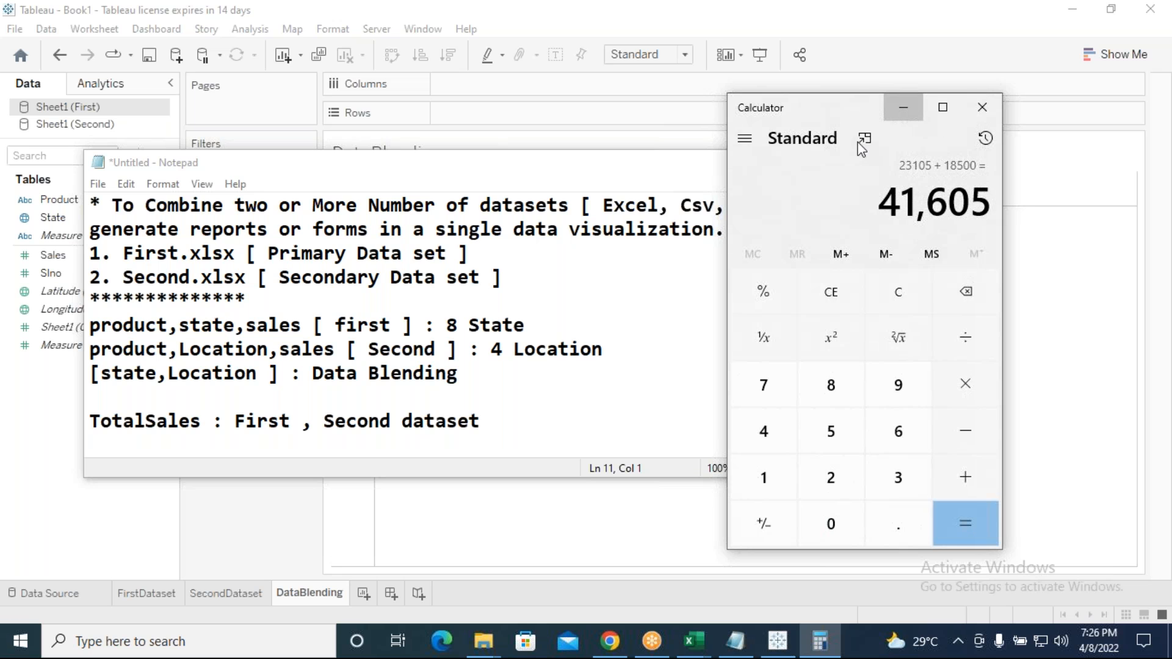
left_click(843, 162)
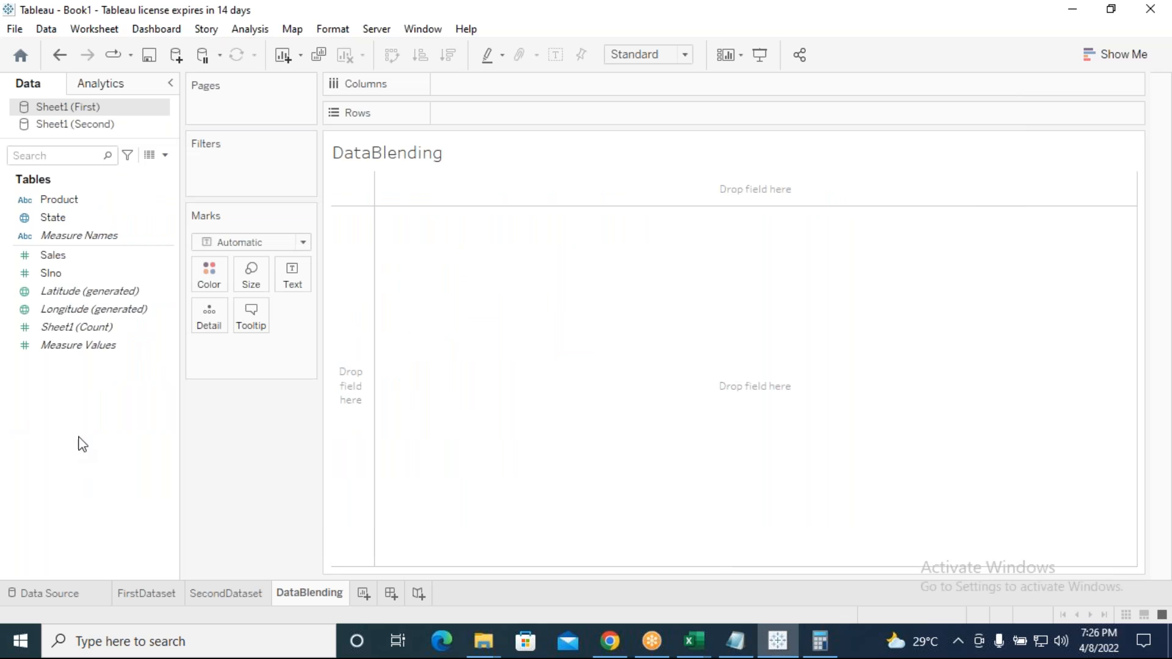
Start a calculated field named TotalSales in the Sheet1 (First) data source.
right_click(44, 437)
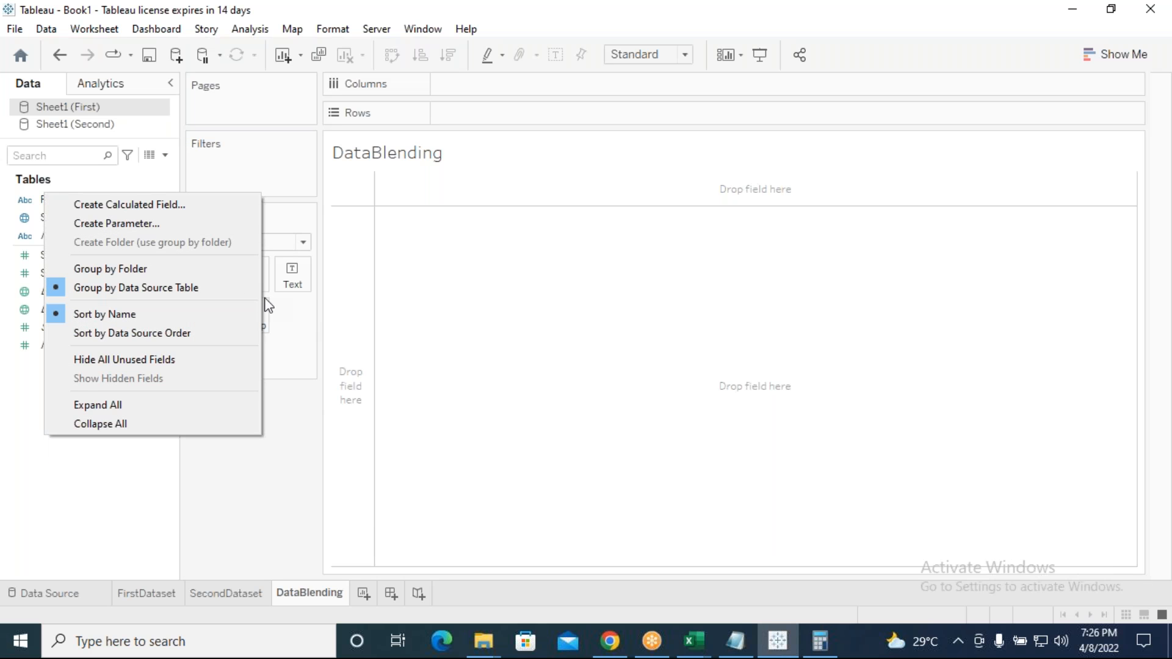
left_click(44, 523)
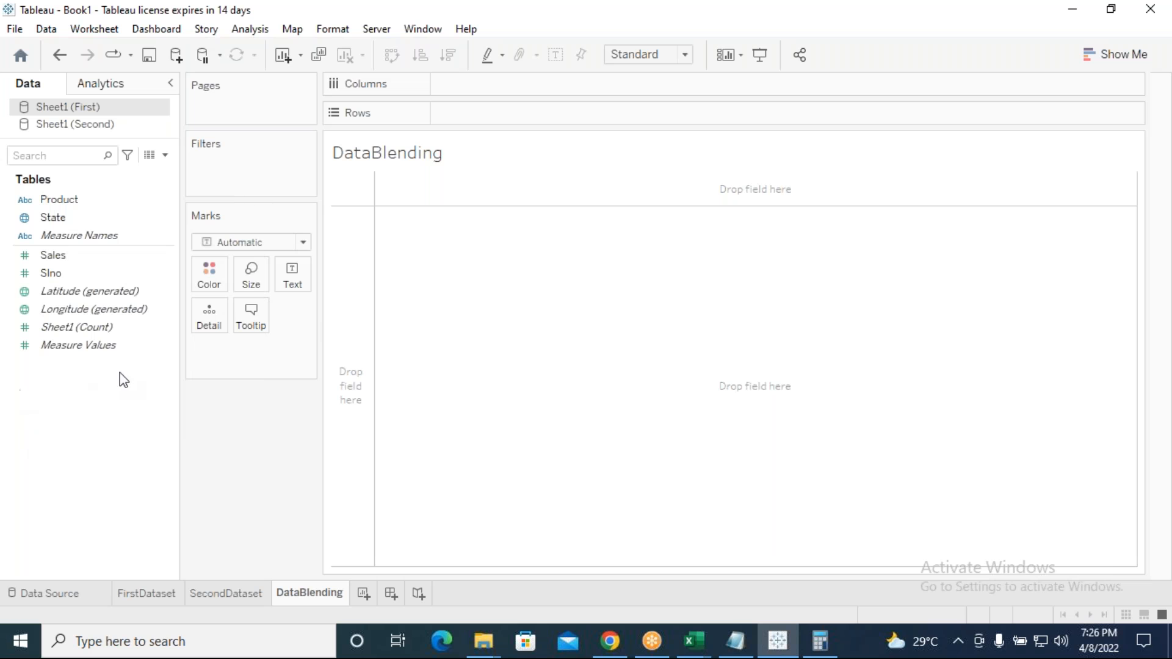
right_click(99, 472)
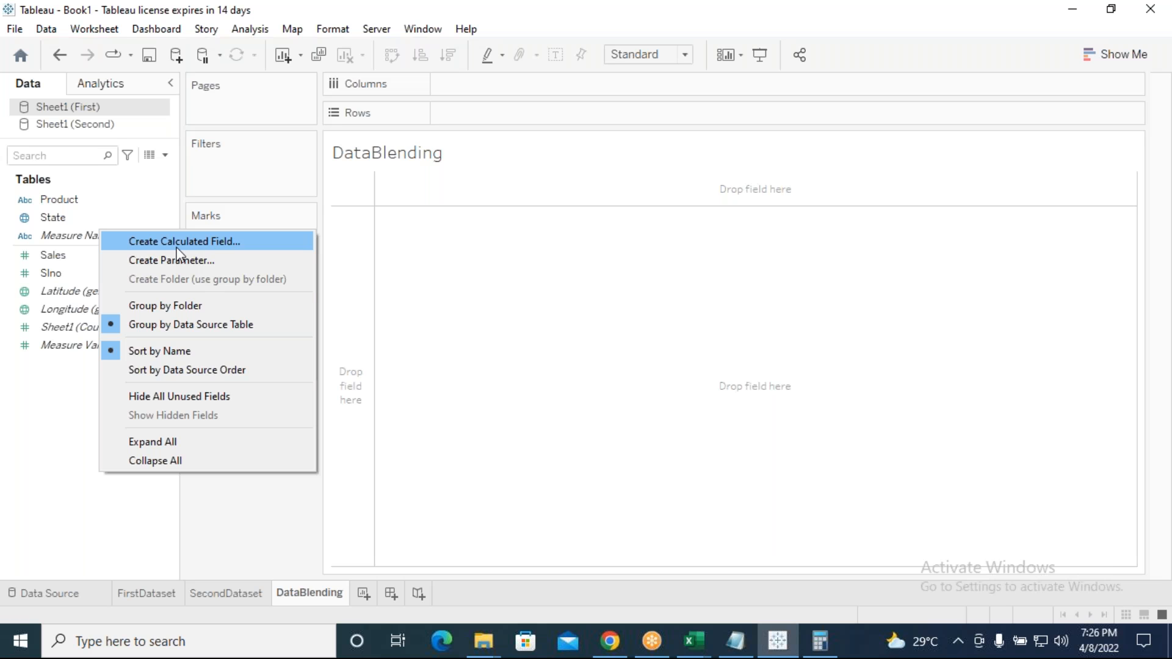
left_click(237, 245)
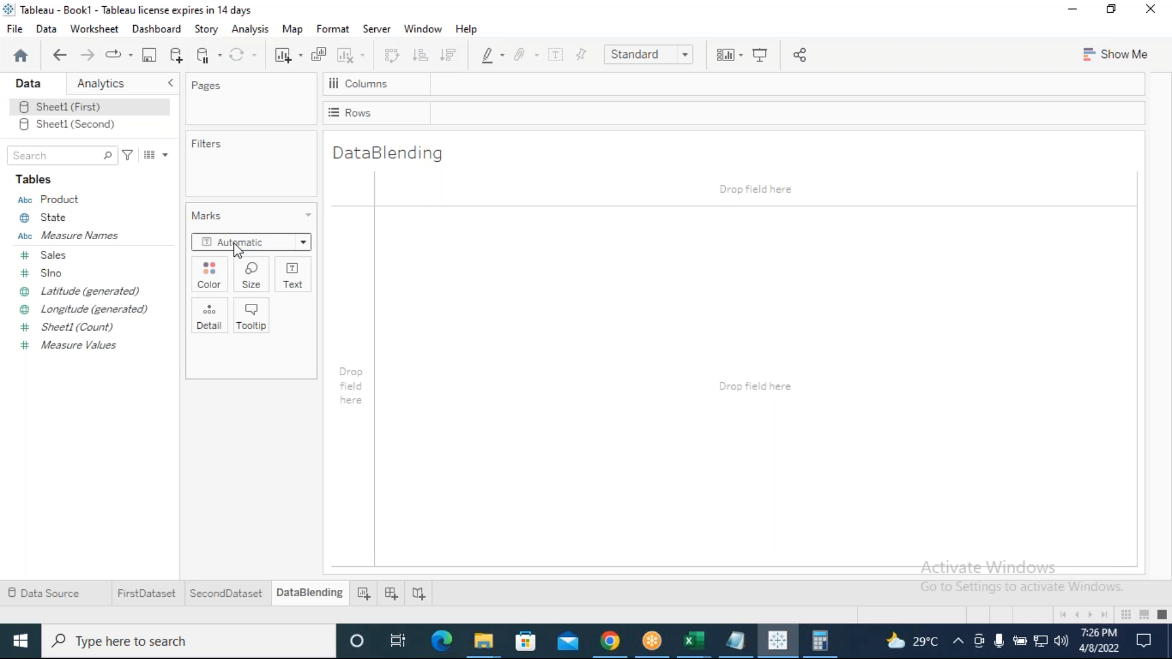
key("BackSpace")
type("To")
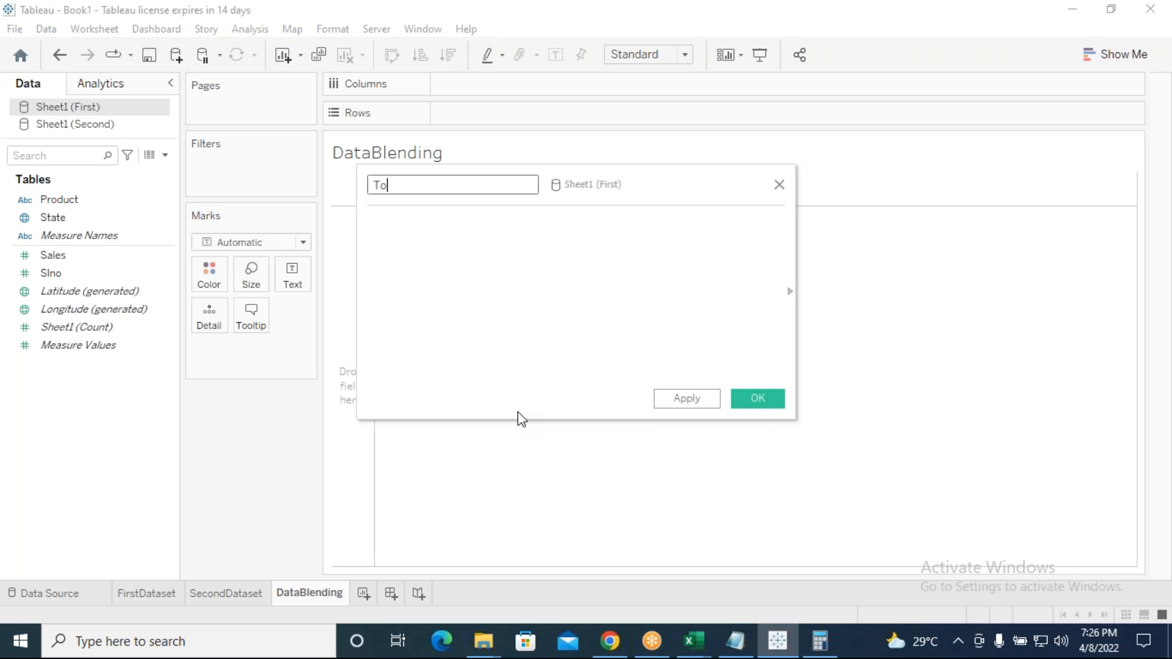
type("talSales")
left_click(433, 262)
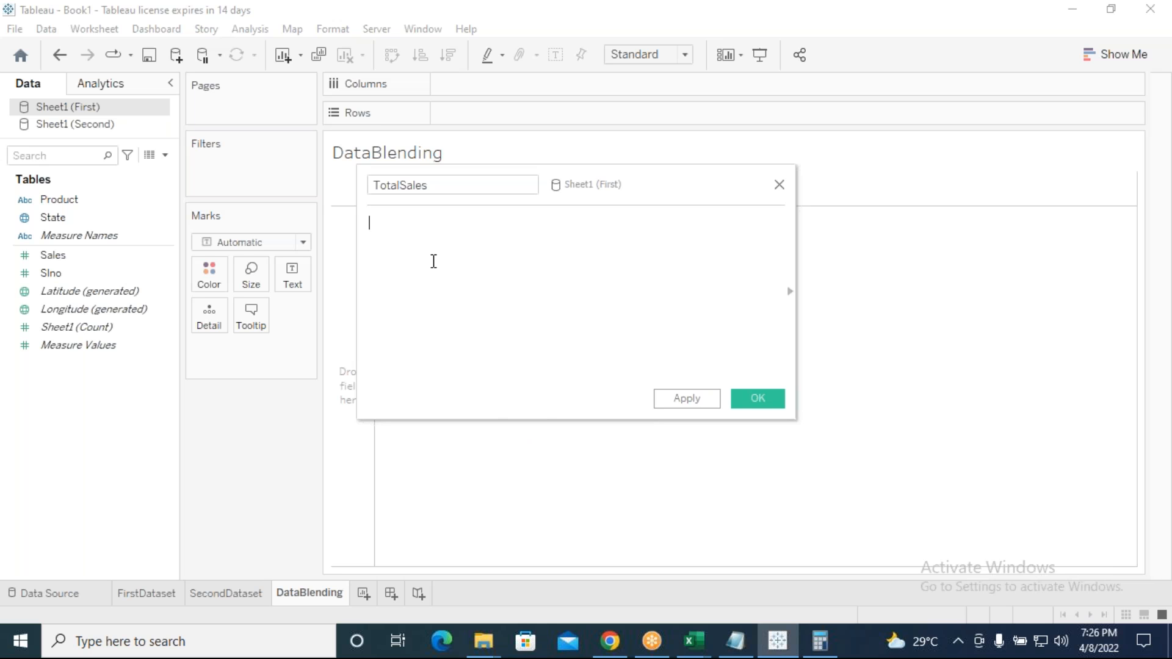
type("sh")
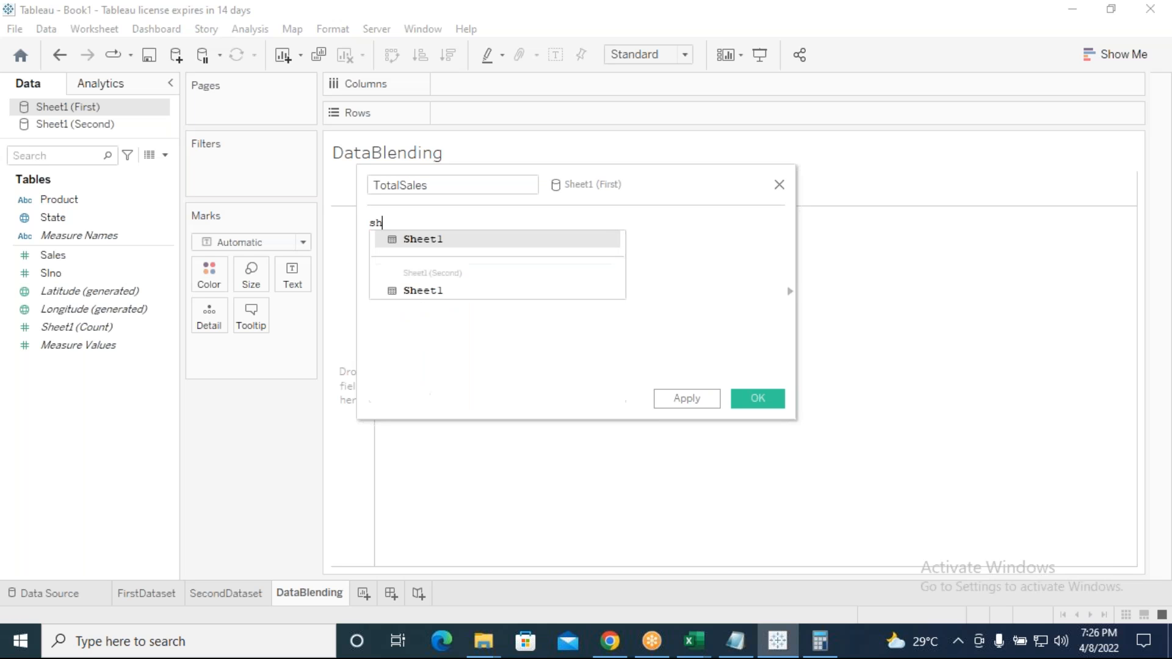
left_click(448, 241)
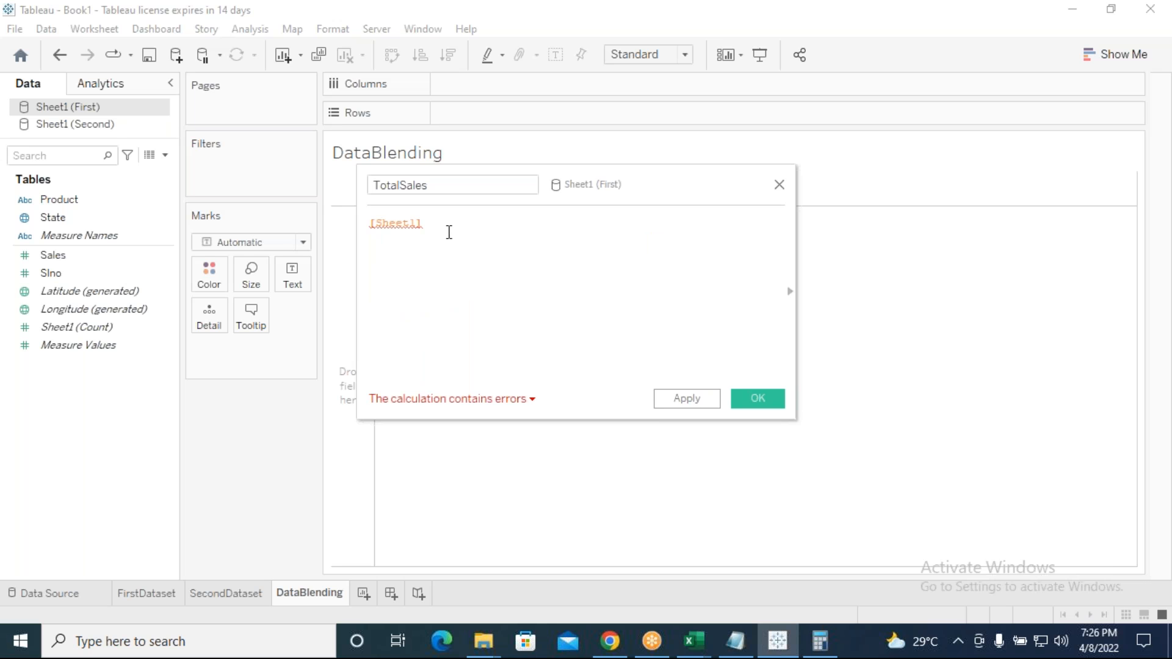
key("BackSpace")
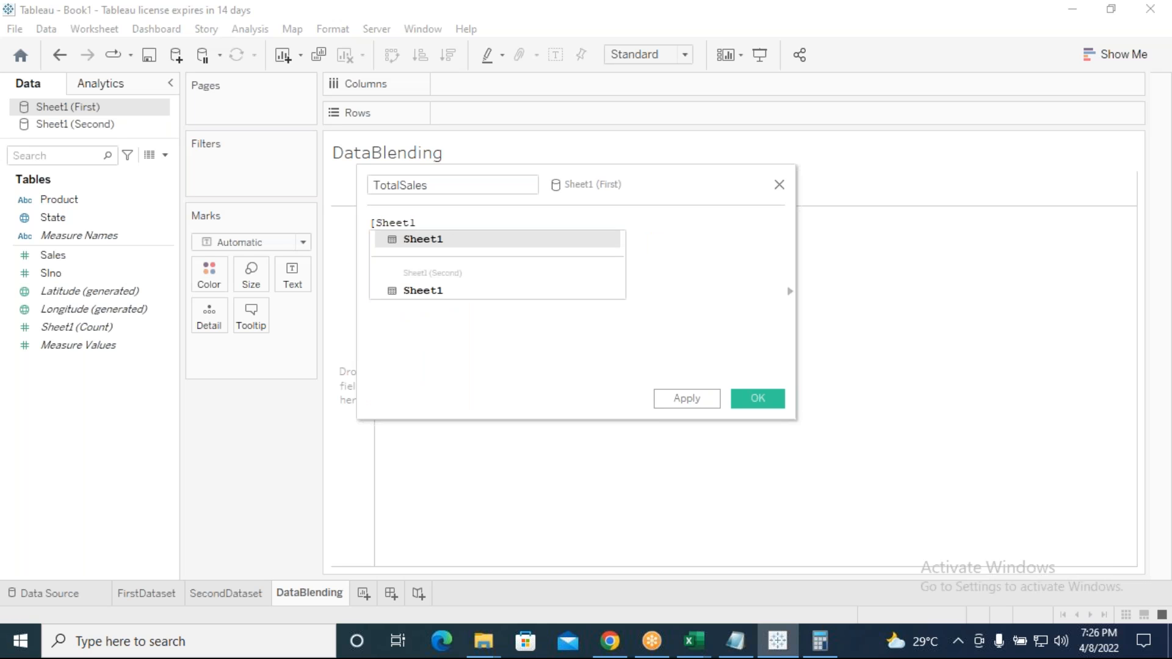
left_click(441, 242)
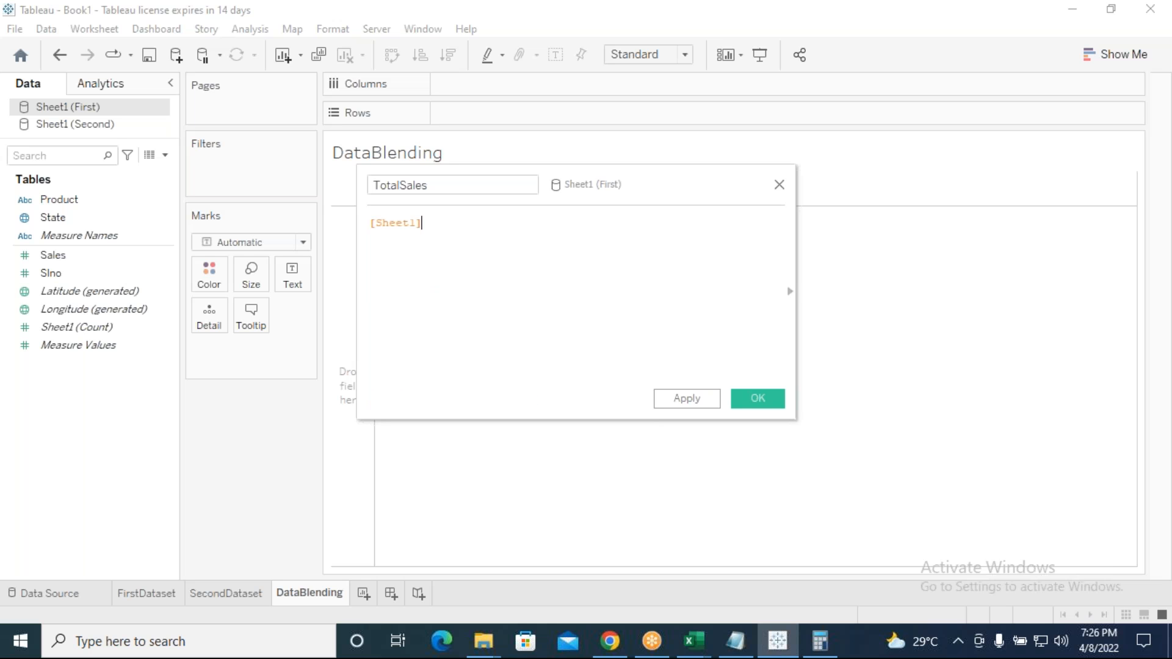
key("BackSpace")
key("BackSpace")
key("BackSpace")
key("BackSpace")
key("BackSpace")
key("BackSpace")
key("BackSpace")
key("BackSpace")
key("BackSpace")
Enter SUM([Sales]) followed by a plus sign as the start of the TotalSales formula.
type("s")
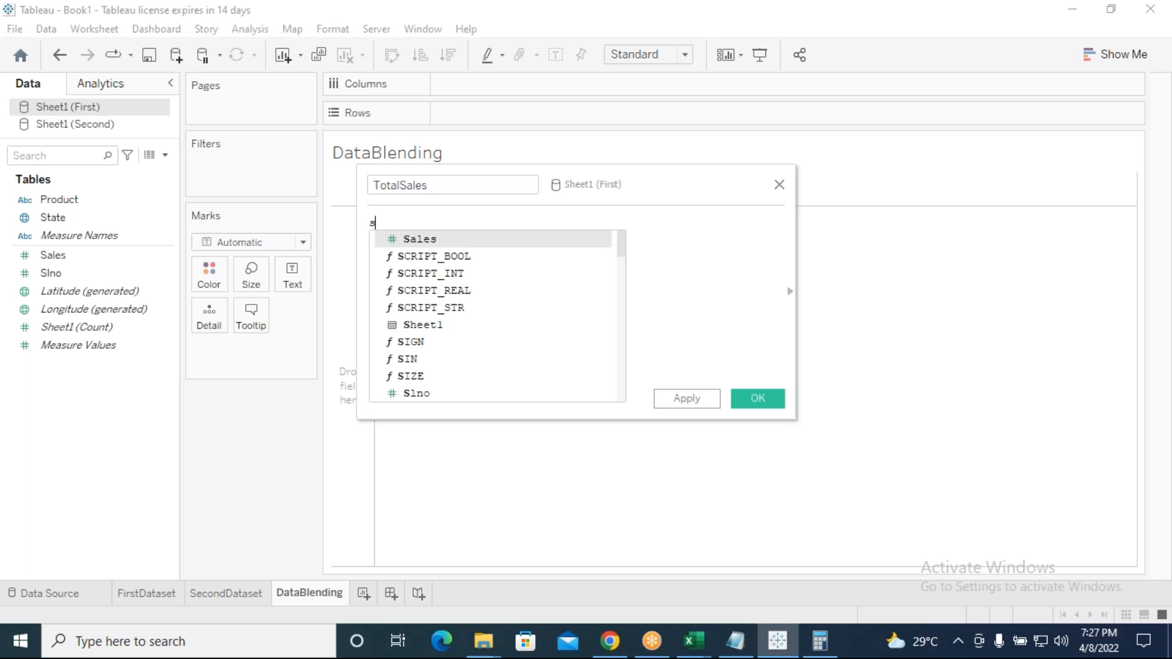
type("m")
key("BackSpace")
type("um")
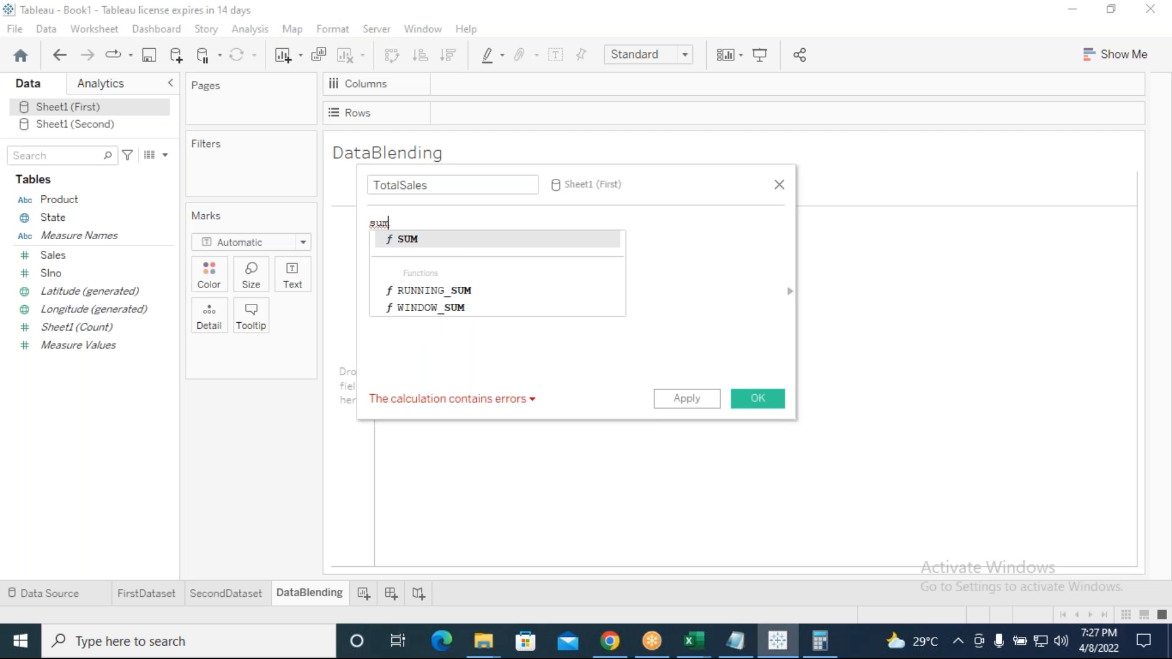
key("Return")
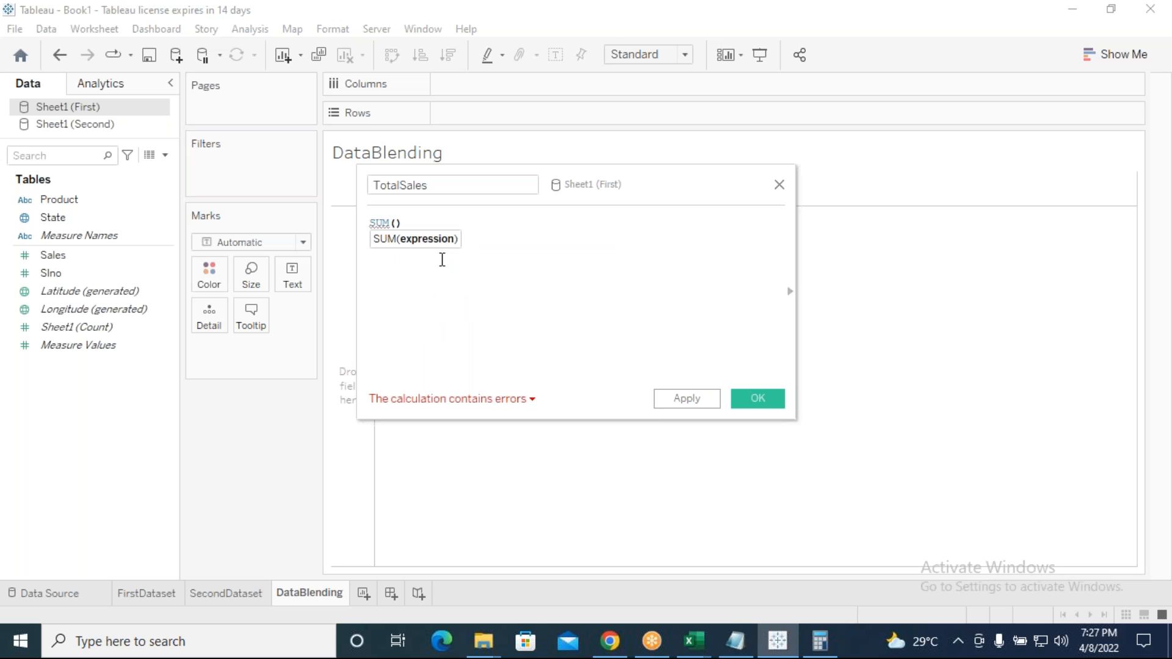
type("sa")
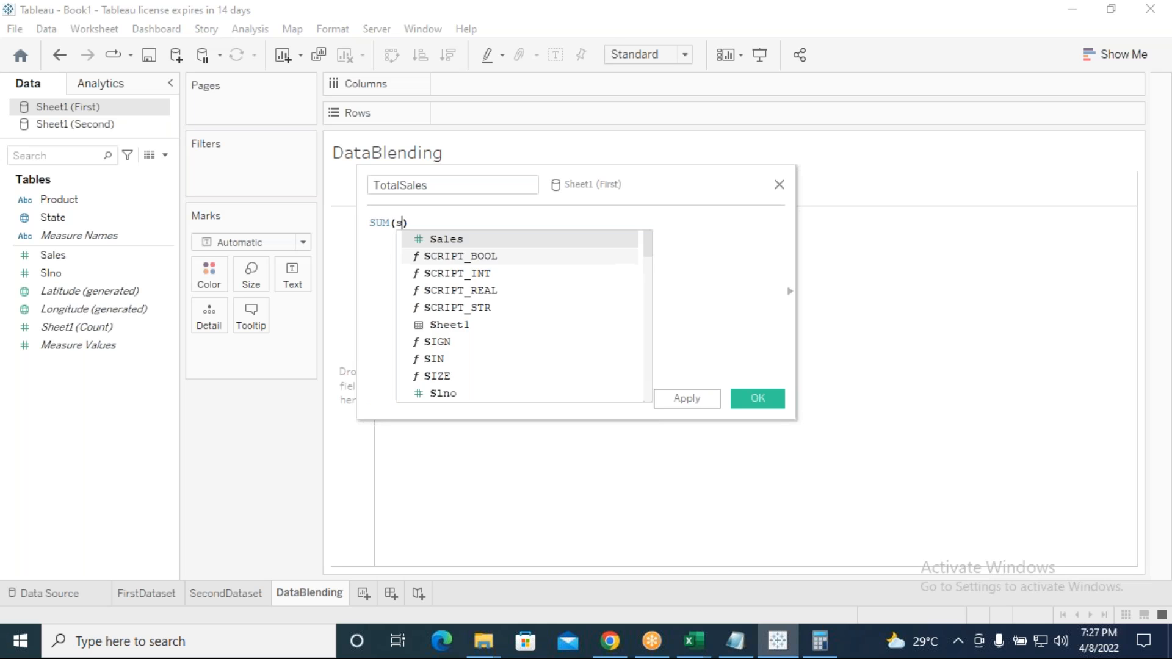
left_click(464, 247)
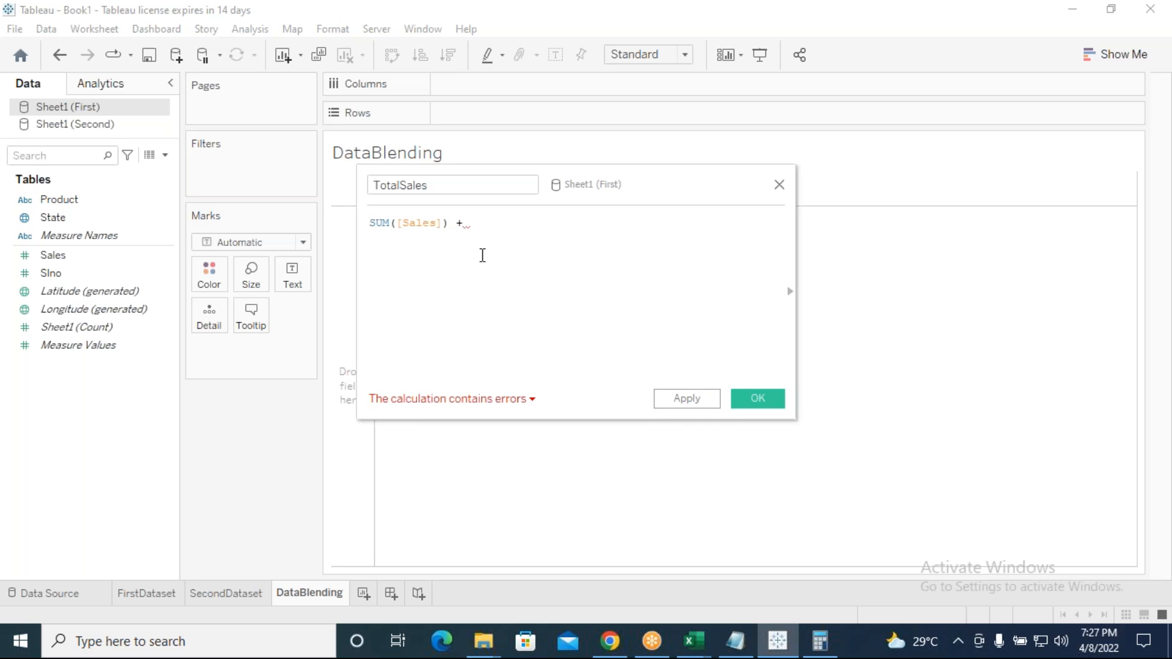
type("+ s")
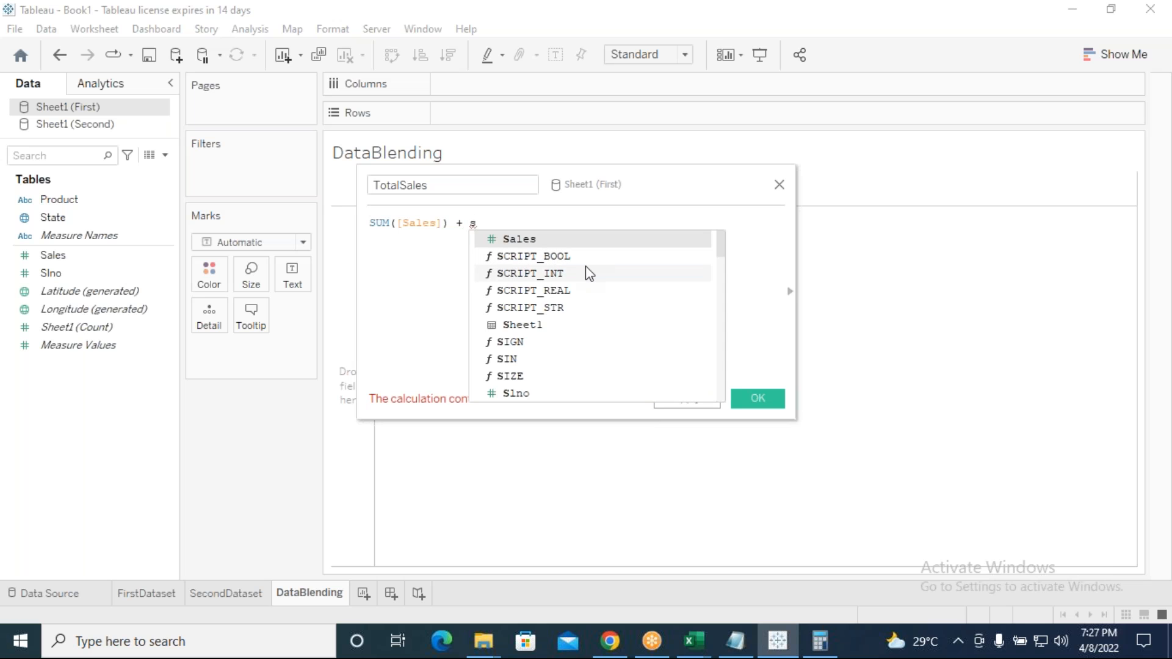
Complete the TotalSales formula with SUM([Sheet1 (Second)].[Sales]) from the Second data source.
key("BackSpace")
type("sec")
key("BackSpace")
key("BackSpace")
key("BackSpace")
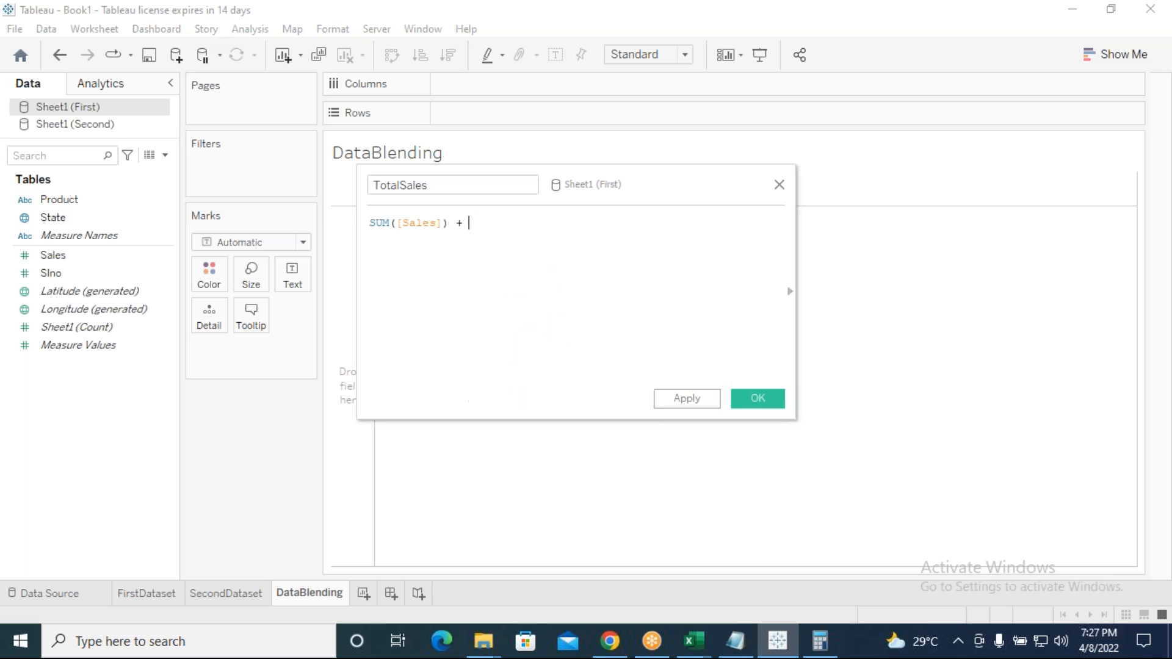
type("s")
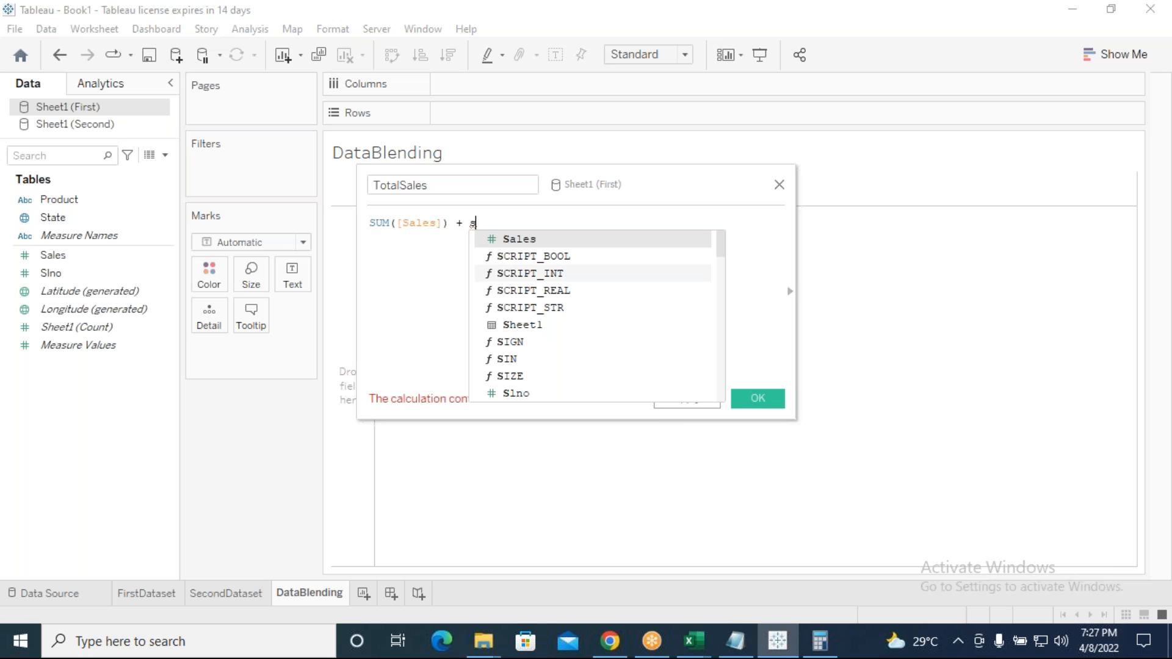
type("um")
left_click(526, 244)
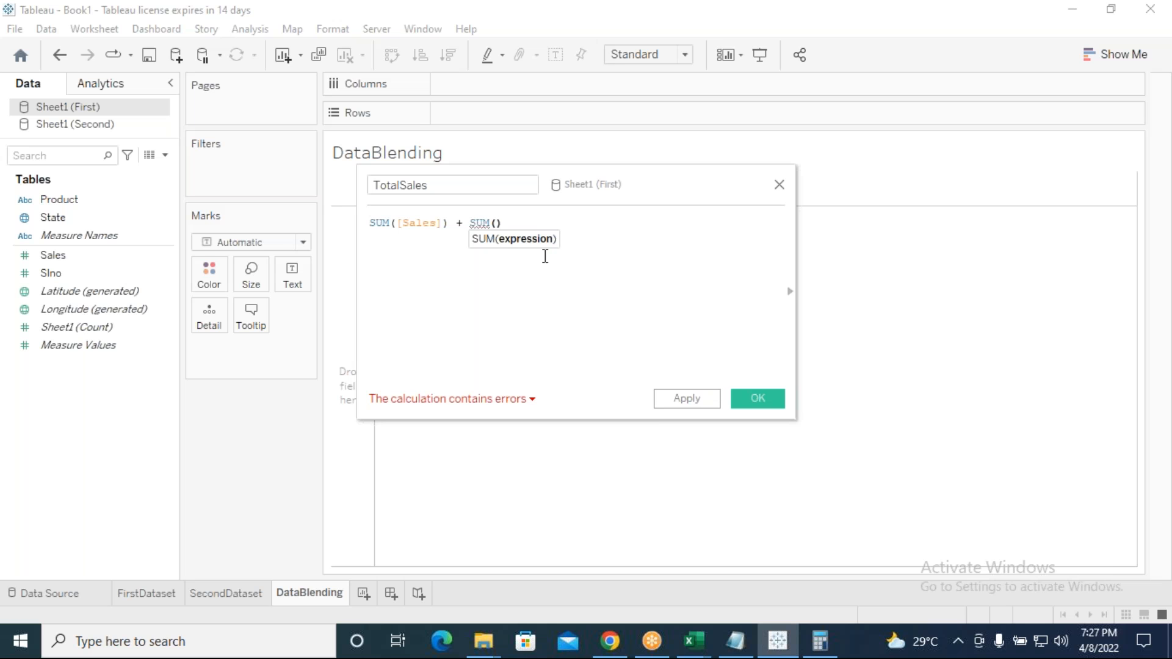
type("s")
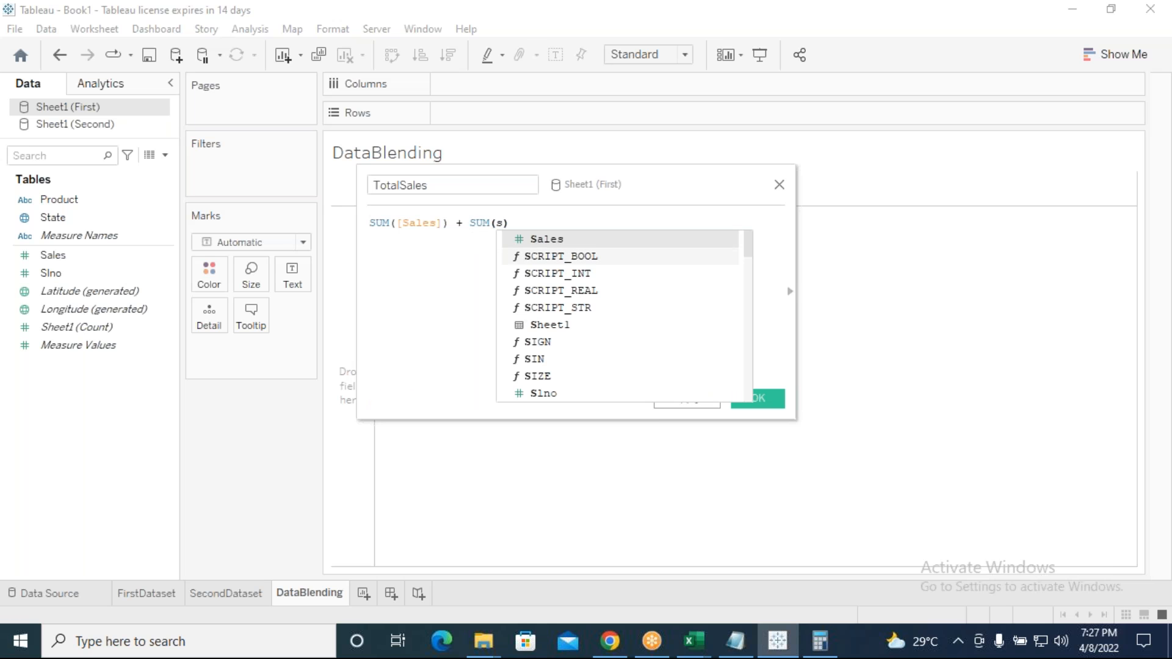
type("e")
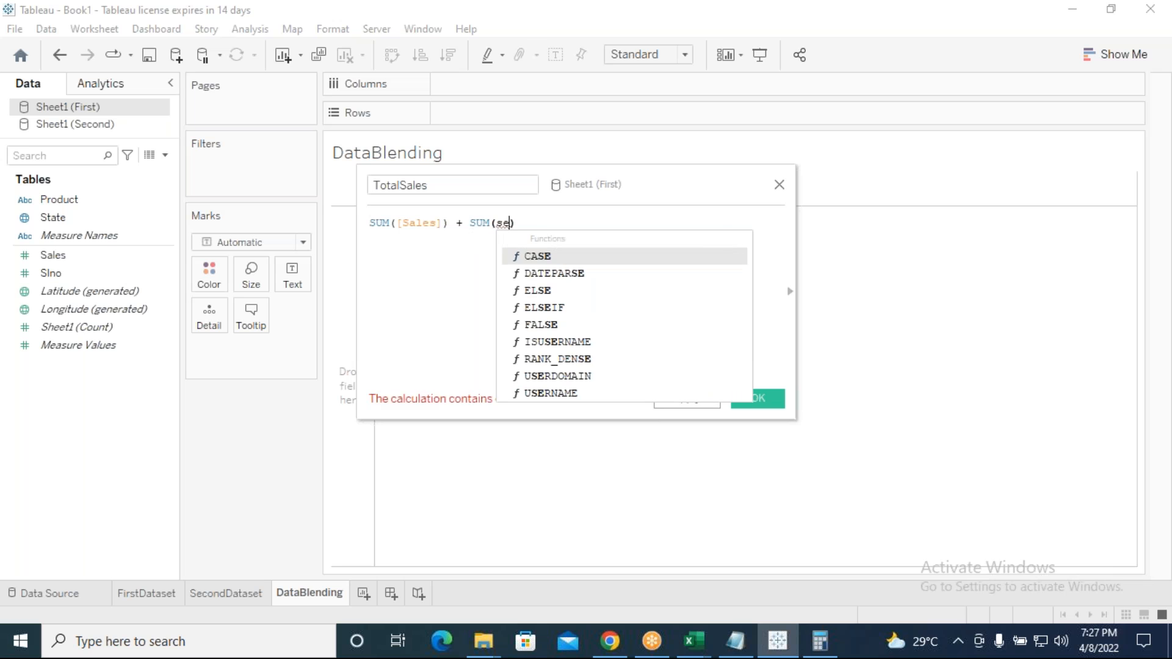
type("c")
key("BackSpace")
key("BackSpace")
key("BackSpace")
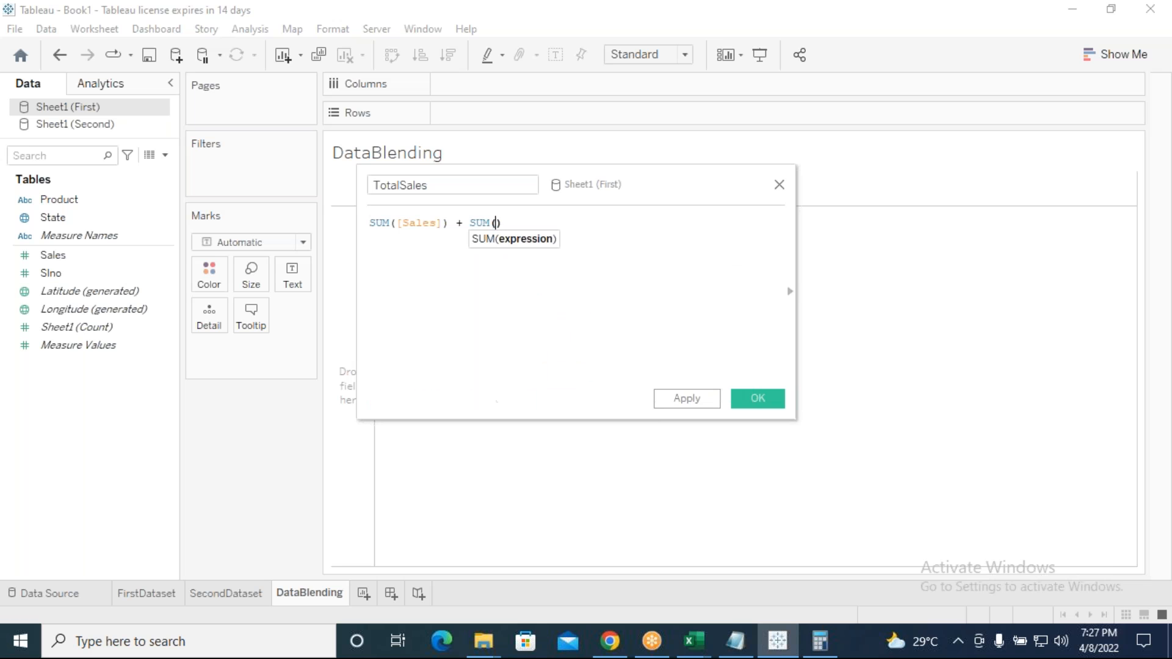
key("BackSpace")
key("BackSpace")
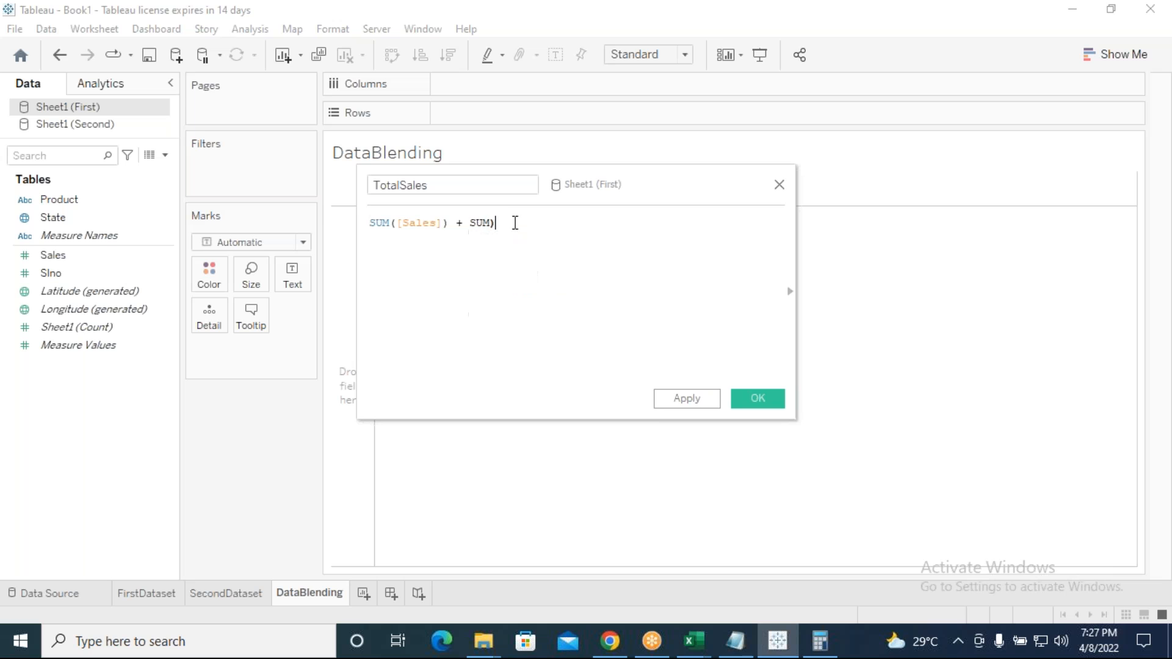
key("BackSpace")
key("BackSpace")
key("Escape")
left_click(89, 126)
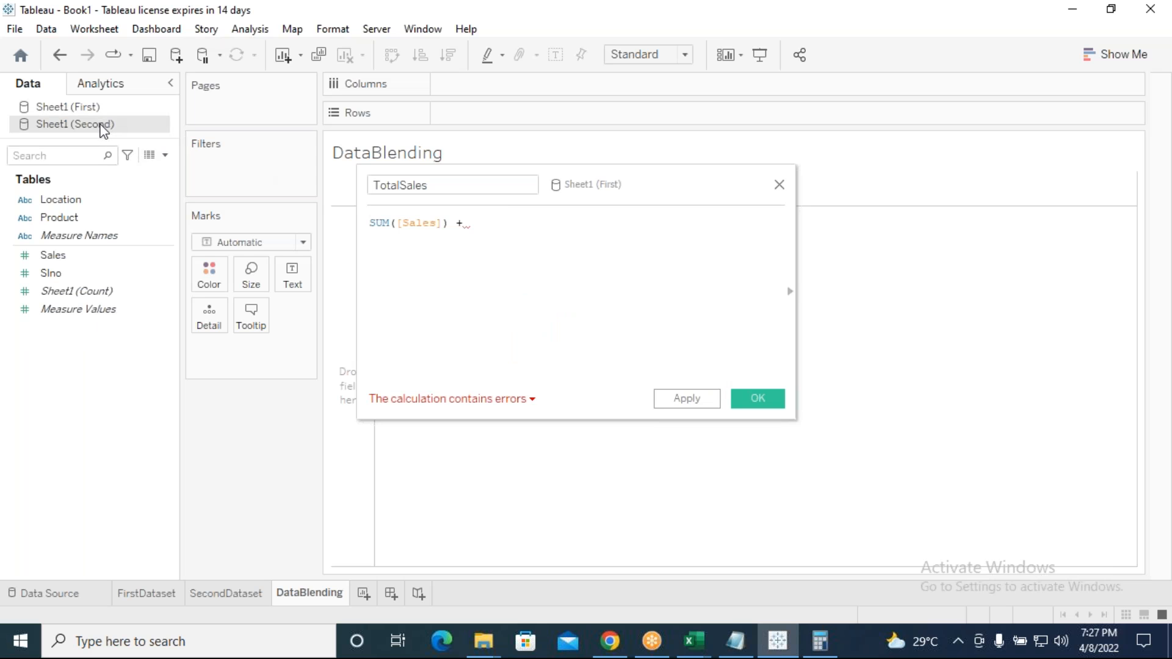
left_click_drag(79, 264, 592, 267)
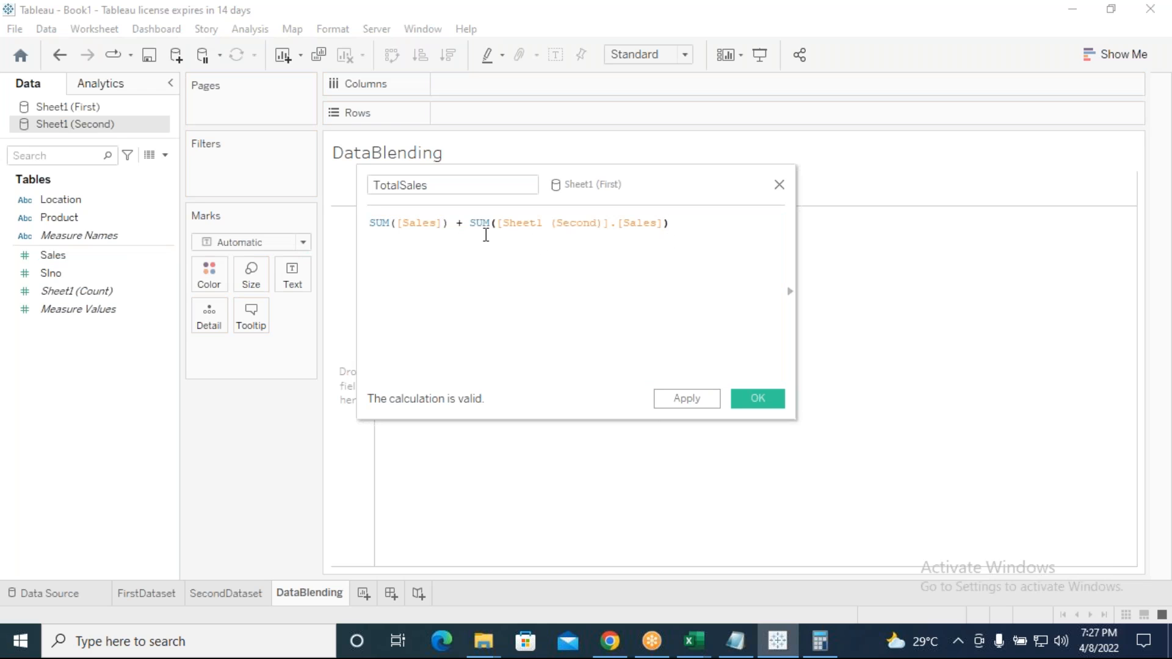
Clear the whole TotalSales formula and close the calculation editor without saving the field.
key("BackSpace")
key("BackSpace")
key("BackSpace")
key("BackSpace")
key("BackSpace")
key("BackSpace")
key("BackSpace")
key("BackSpace")
key("BackSpace")
key("BackSpace")
key("BackSpace")
key("BackSpace")
key("BackSpace")
key("BackSpace")
key("BackSpace")
key("BackSpace")
key("BackSpace")
key("BackSpace")
key("BackSpace")
key("BackSpace")
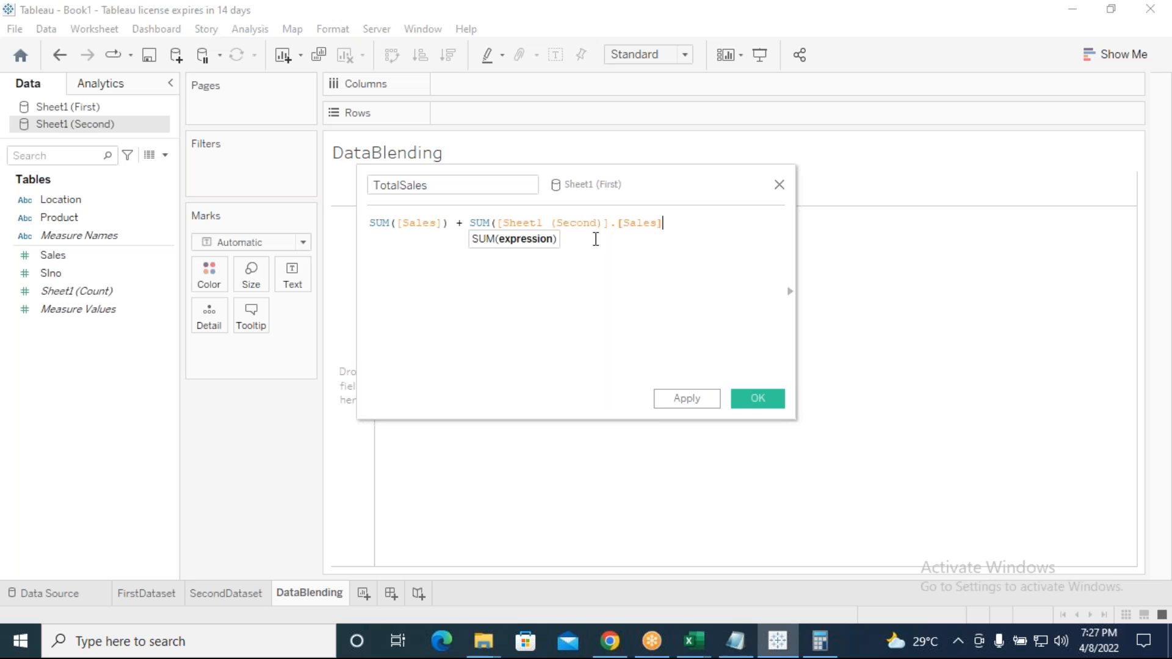
key("BackSpace")
key("BackSpace")
key("BackSpace")
key("BackSpace")
key("BackSpace")
key("BackSpace")
key("BackSpace")
key("BackSpace")
key("BackSpace")
key("BackSpace")
key("BackSpace")
key("BackSpace")
key("BackSpace")
key("BackSpace")
key("BackSpace")
key("BackSpace")
key("BackSpace")
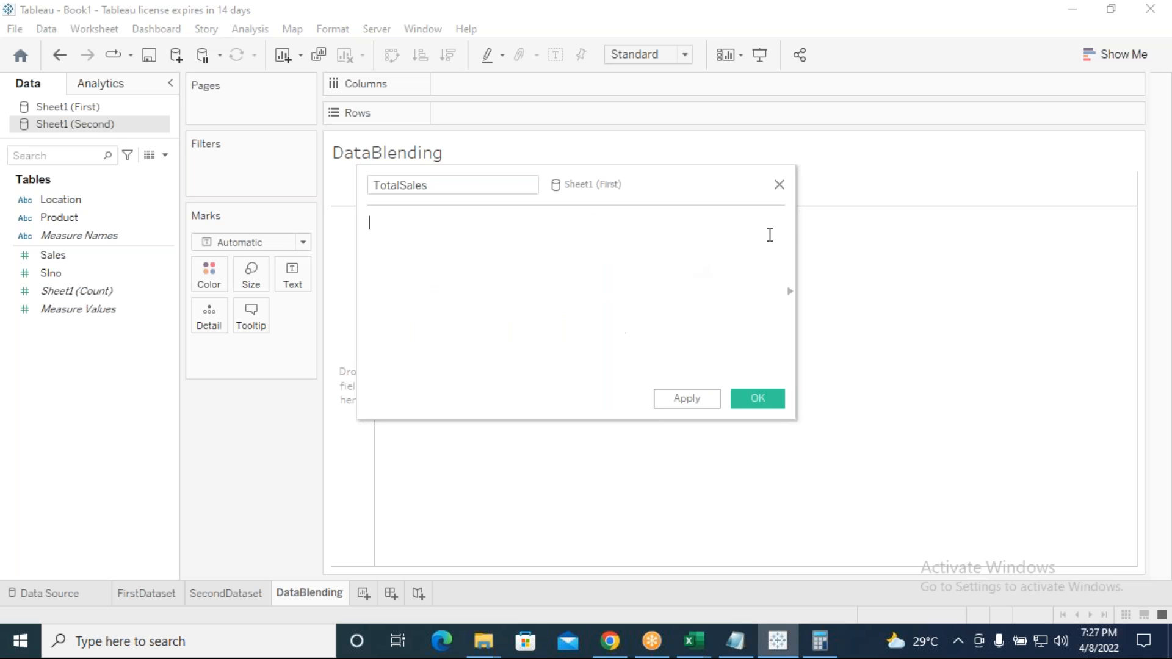
left_click(780, 190)
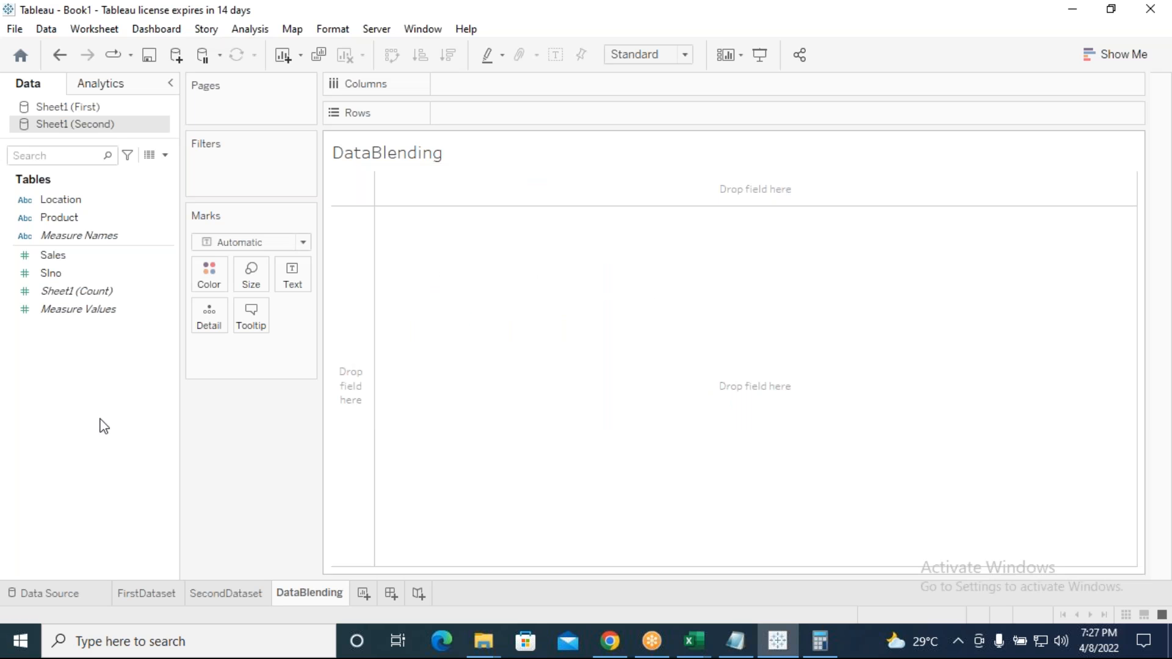
Start a calculated field named TotalSales in the Sheet1 (Second) data source.
right_click(83, 429)
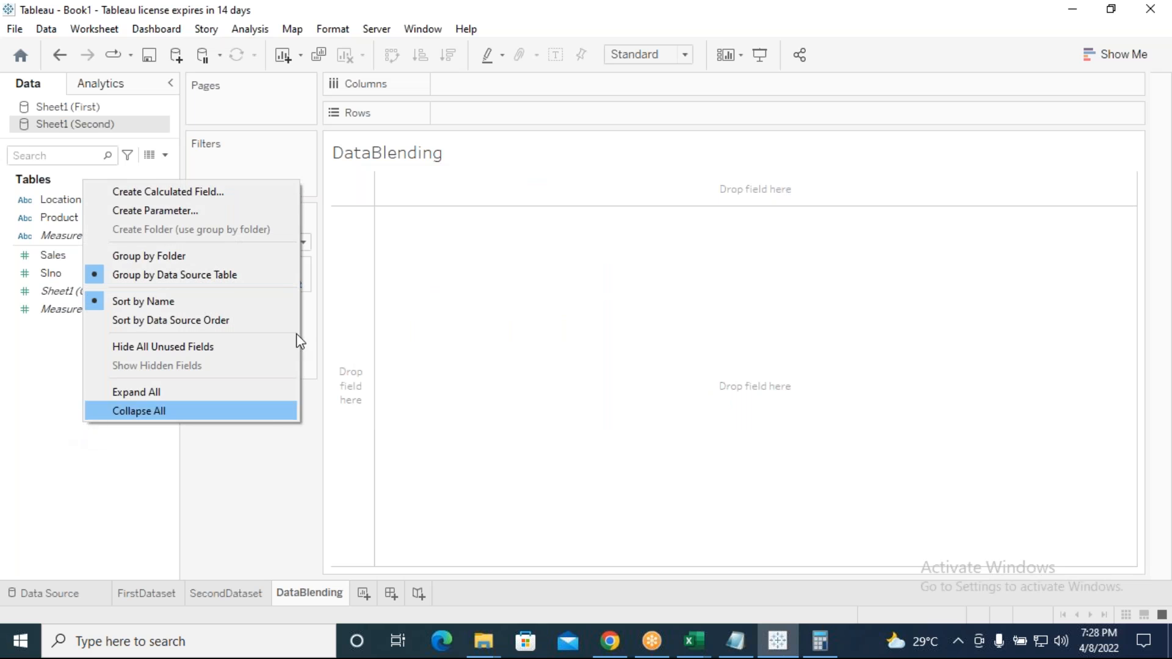
left_click(191, 196)
key("BackSpace")
type("TotalSales")
left_click(429, 264)
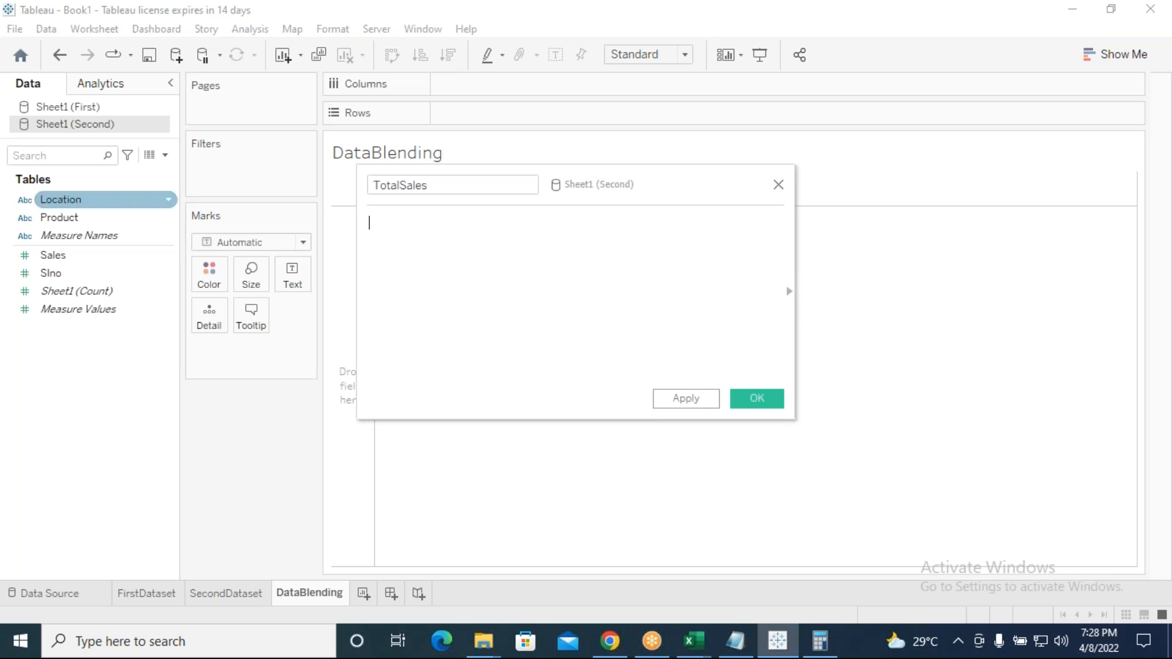
Enter SUM([Sheet1 (First)].[Sales]) followed by a plus sign in the TotalSales formula.
left_click(73, 106)
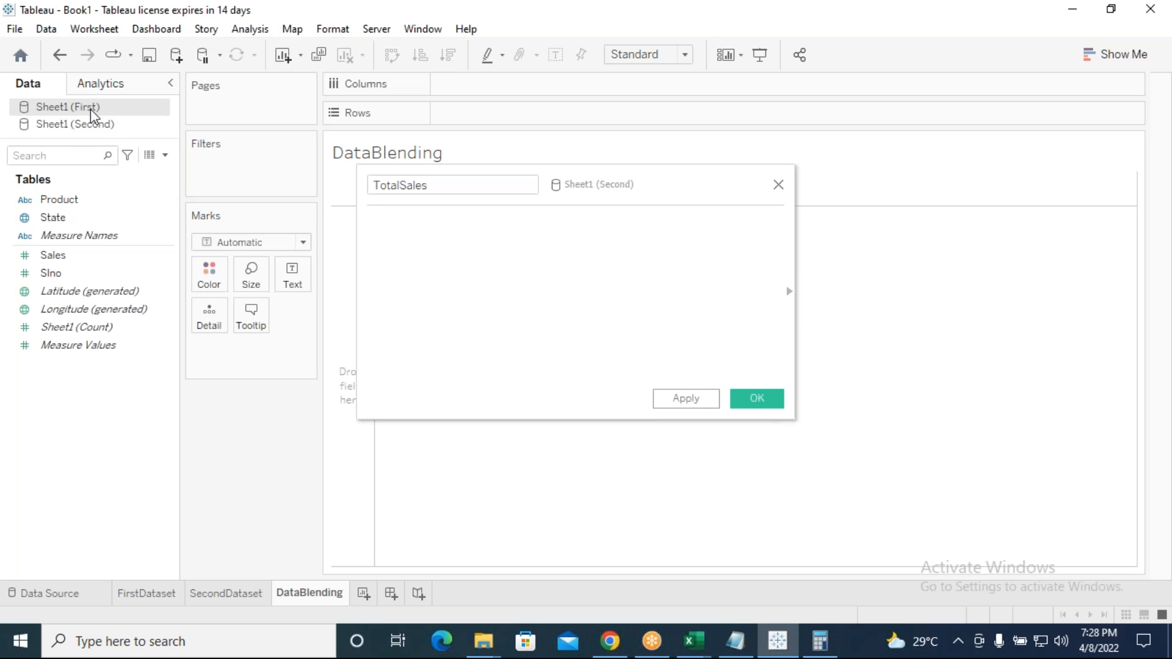
left_click(57, 257)
left_click_drag(56, 259, 443, 296)
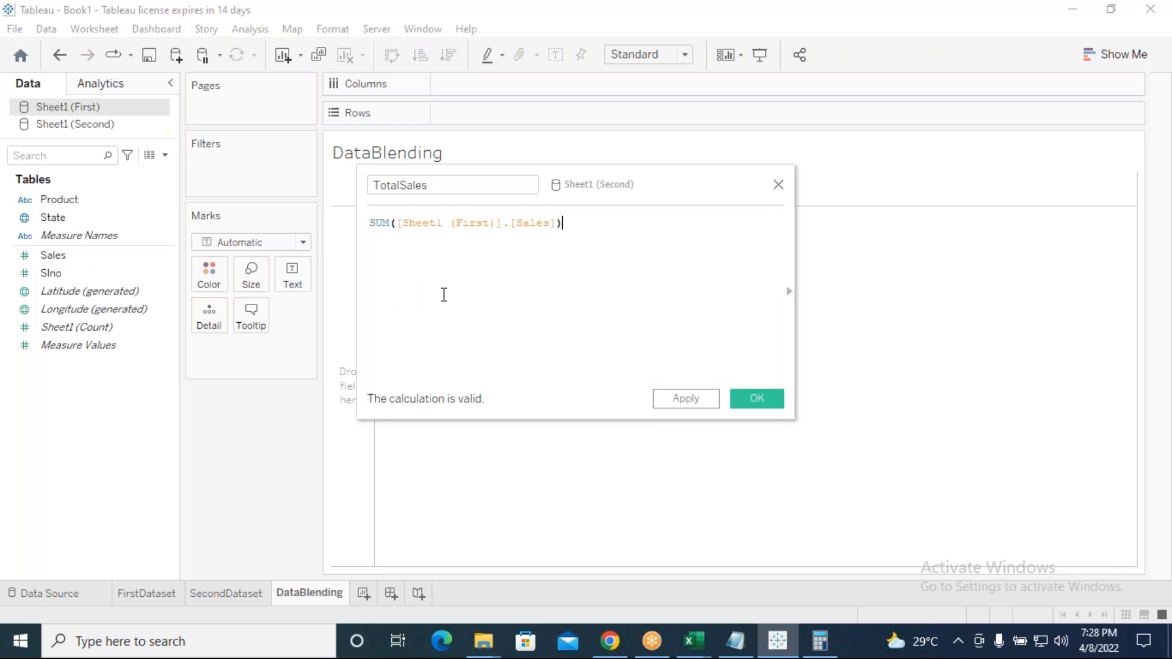
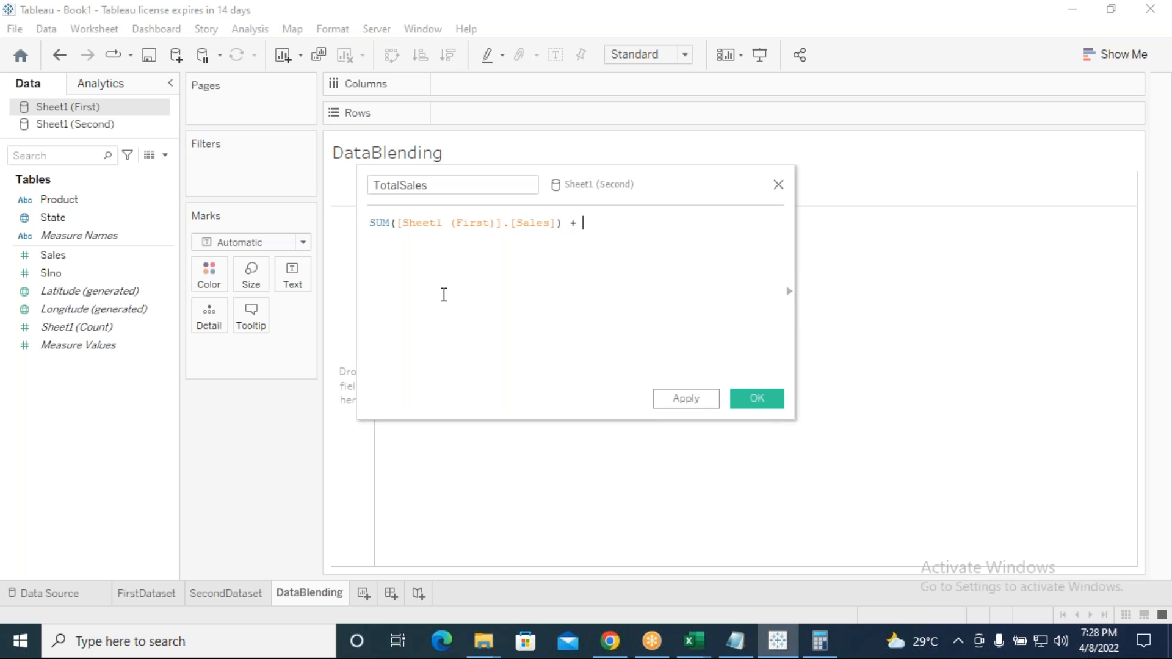
type("+")
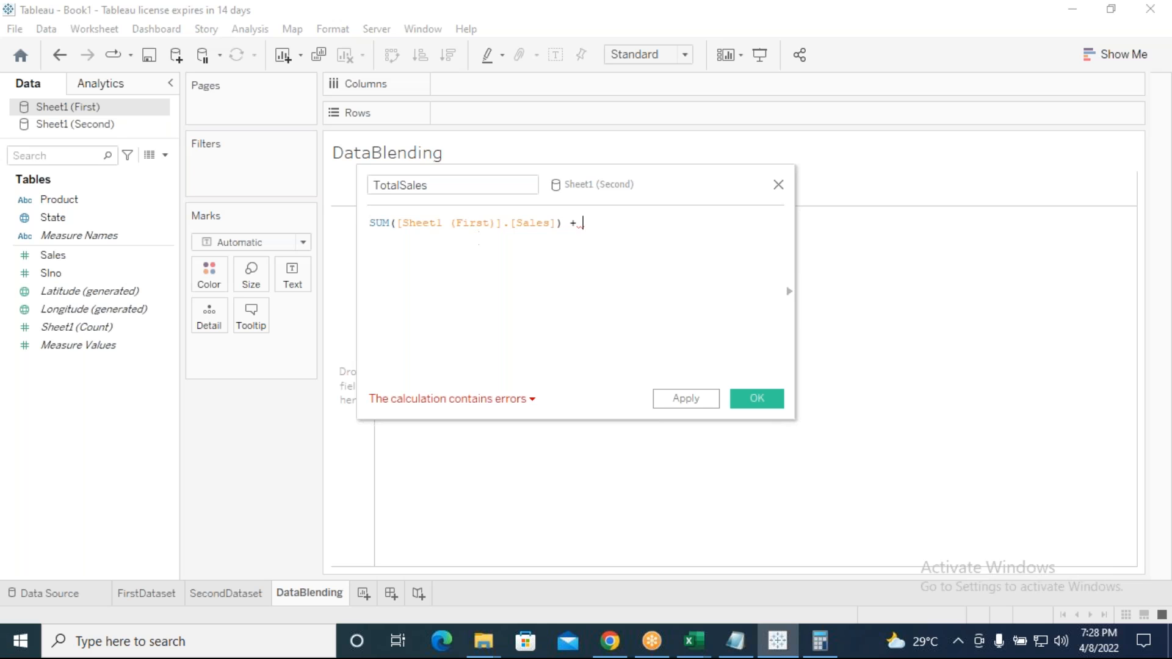
Try adding the Sales field of Sheet1 (Second) after the plus sign and delete that term again.
left_click(85, 125)
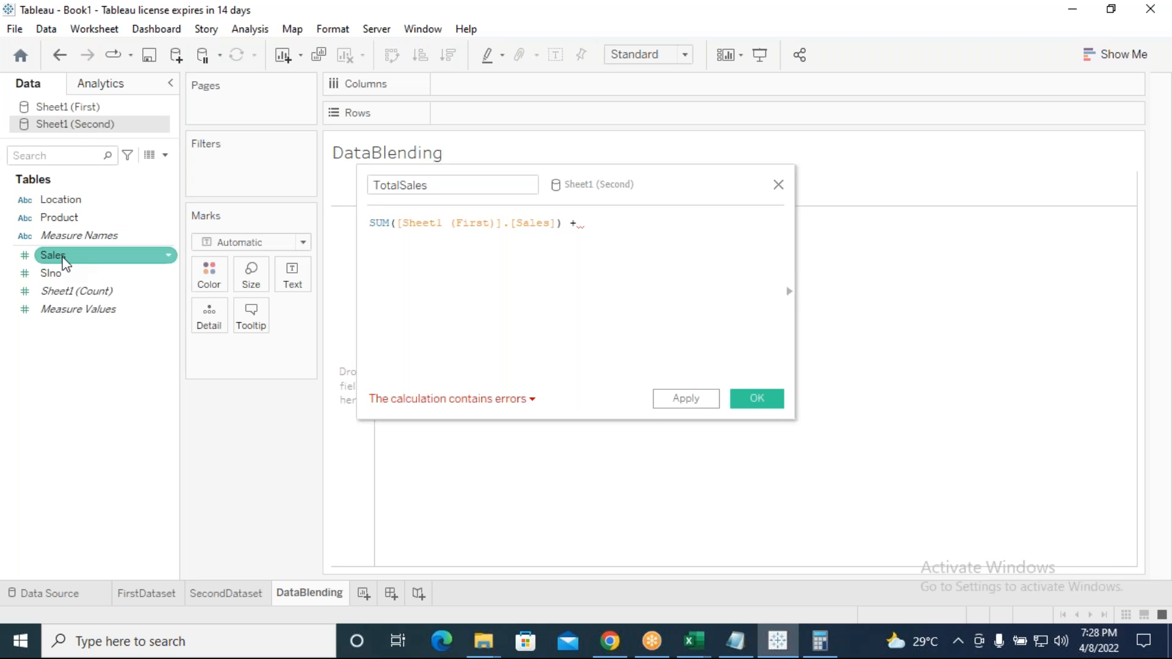
left_click_drag(63, 263, 654, 251)
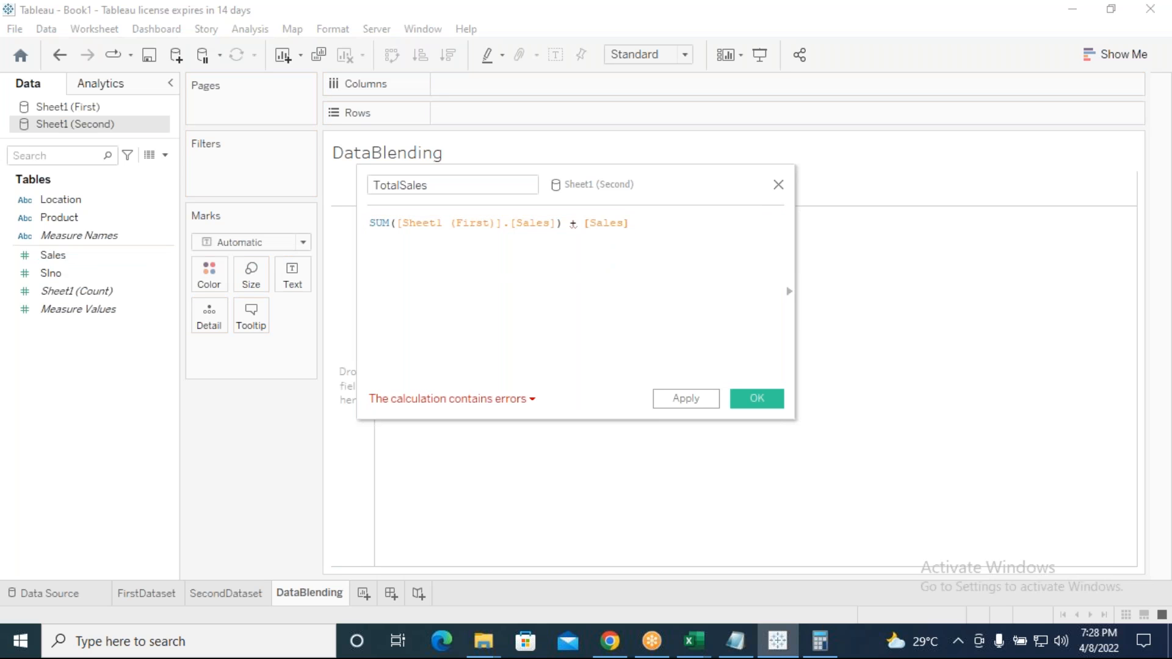
key("BackSpace")
key("BackSpace")
key("BackSpace")
key("BackSpace")
key("BackSpace")
key("BackSpace")
key("BackSpace")
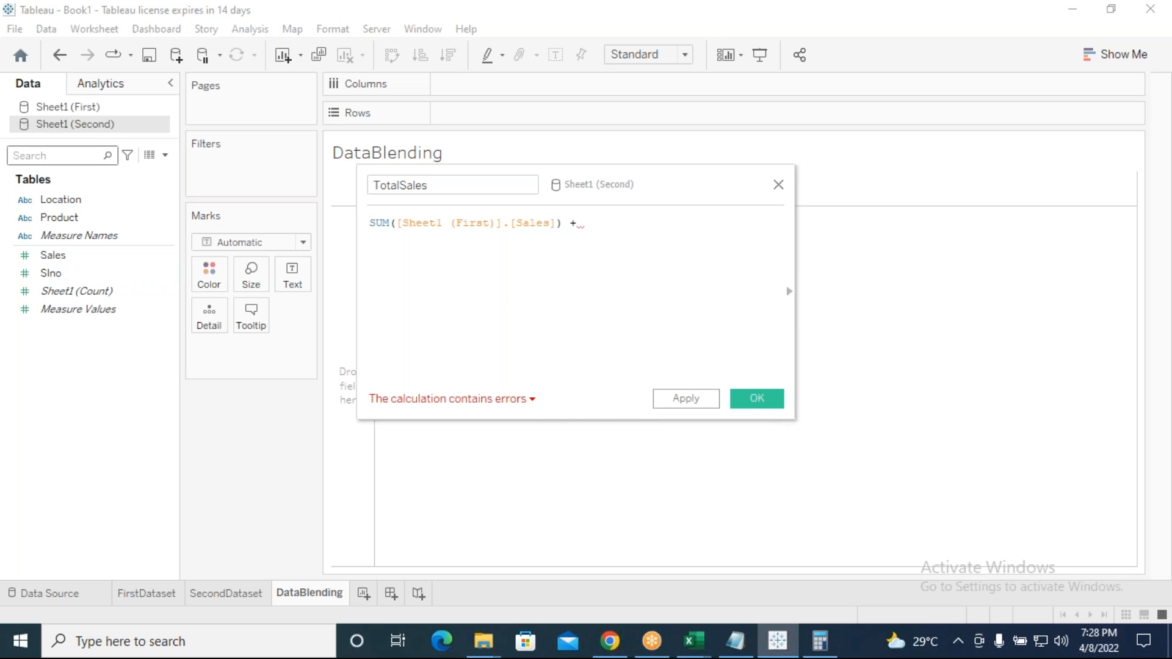
Insert [Sales] from Sheet1 (Second) once more, and clear the whole TotalSales formula.
left_click(46, 260)
left_click_drag(48, 261, 634, 237)
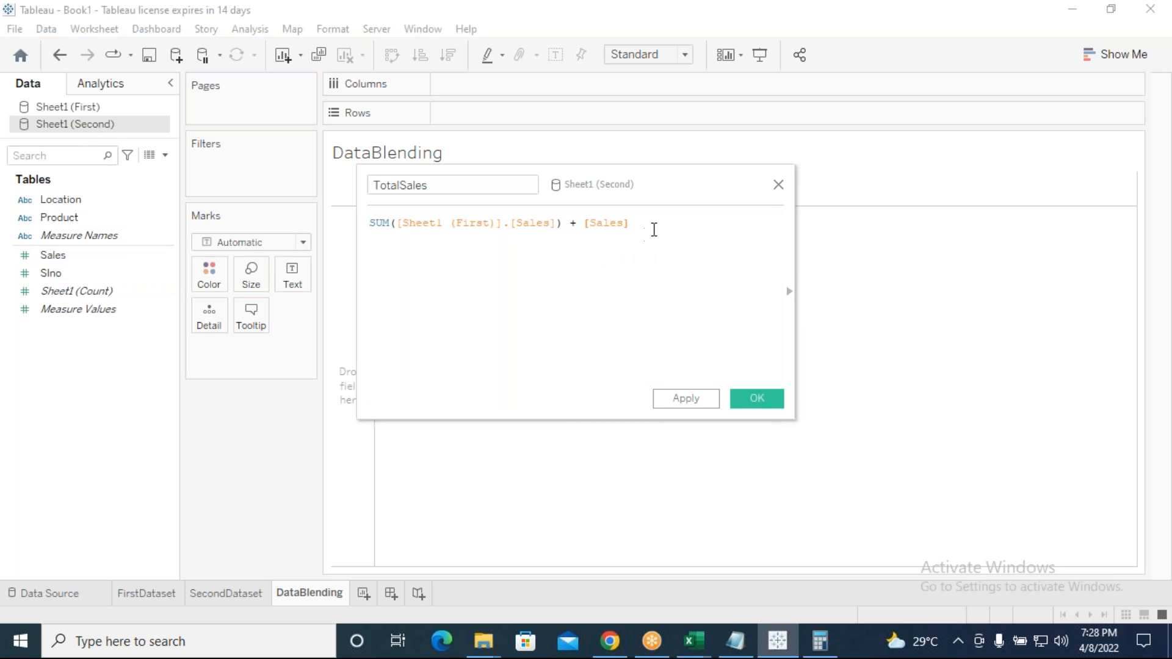
key("BackSpace")
key("BackSpace")
key("BackSpace")
key("BackSpace")
key("BackSpace")
key("BackSpace")
key("BackSpace")
key("BackSpace")
key("BackSpace")
key("BackSpace")
key("BackSpace")
key("BackSpace")
key("BackSpace")
key("BackSpace")
key("BackSpace")
key("BackSpace")
key("BackSpace")
key("BackSpace")
key("BackSpace")
key("BackSpace")
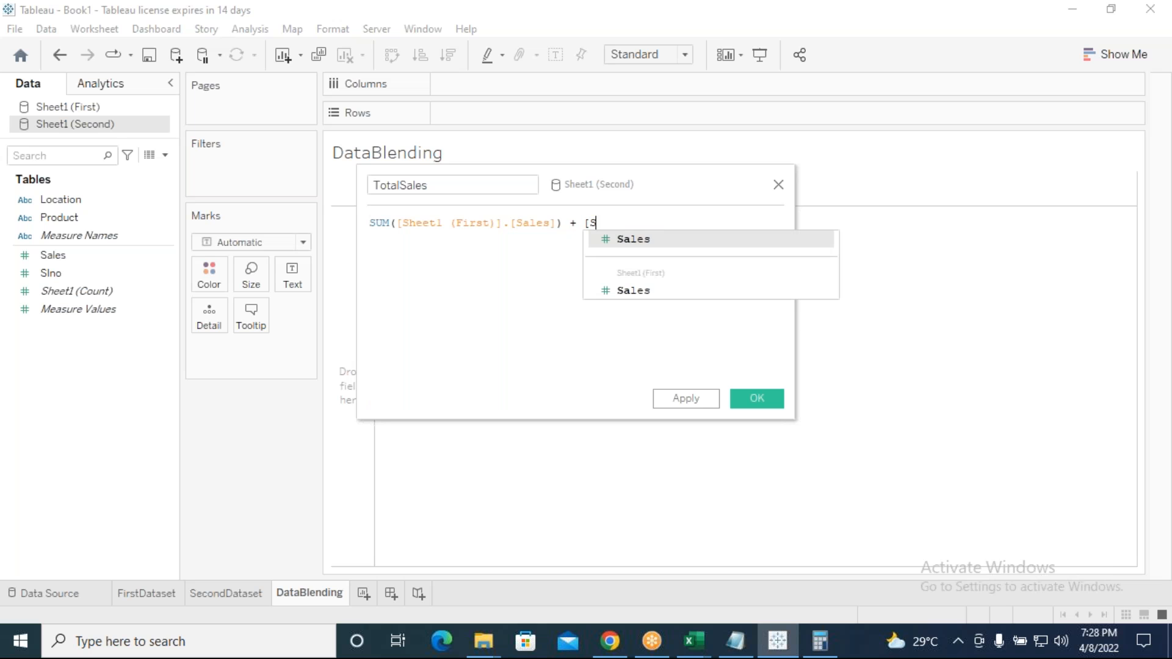
key("BackSpace")
key("BackSpace")
key("BackSpace")
key("BackSpace")
key("BackSpace")
key("BackSpace")
key("BackSpace")
key("BackSpace")
key("BackSpace")
key("BackSpace")
key("BackSpace")
key("BackSpace")
key("BackSpace")
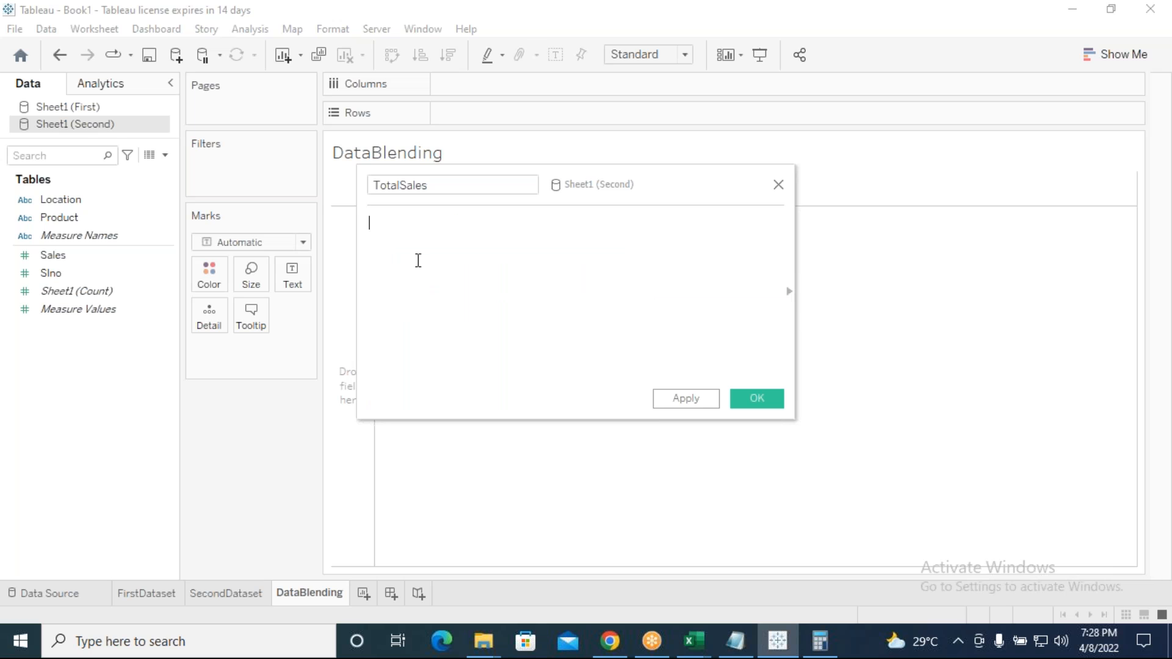
Select the Sheet1 (First) data source and switch to the FirstDataset worksheet, keeping the TotalSales editor open.
left_click(88, 108)
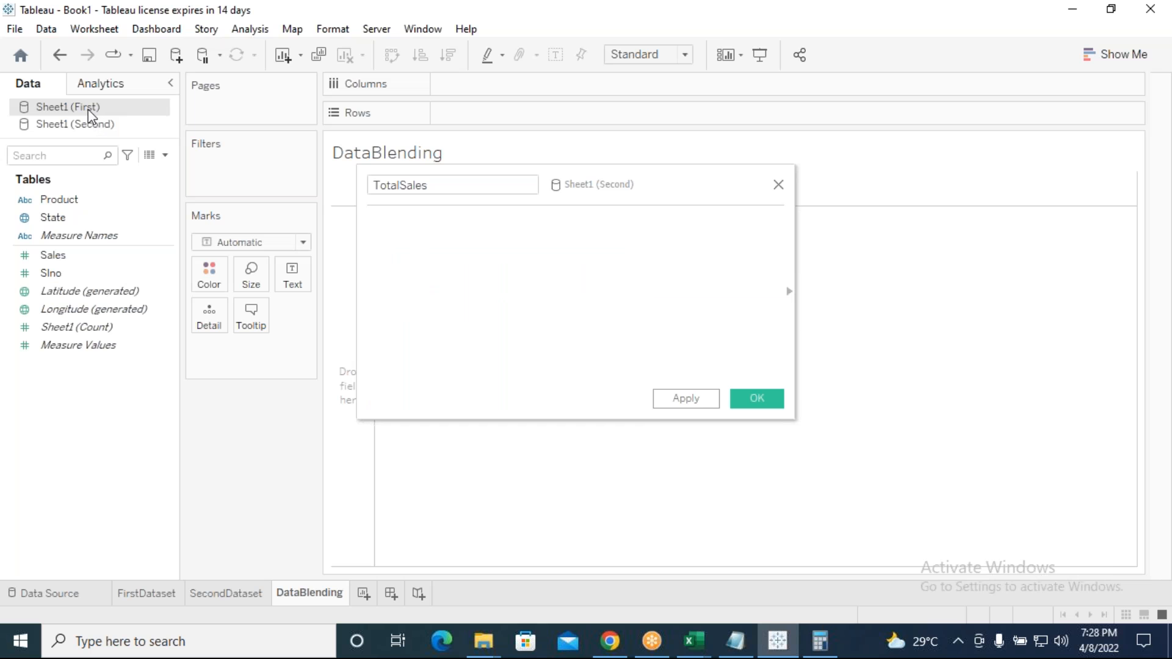
double_click(88, 109)
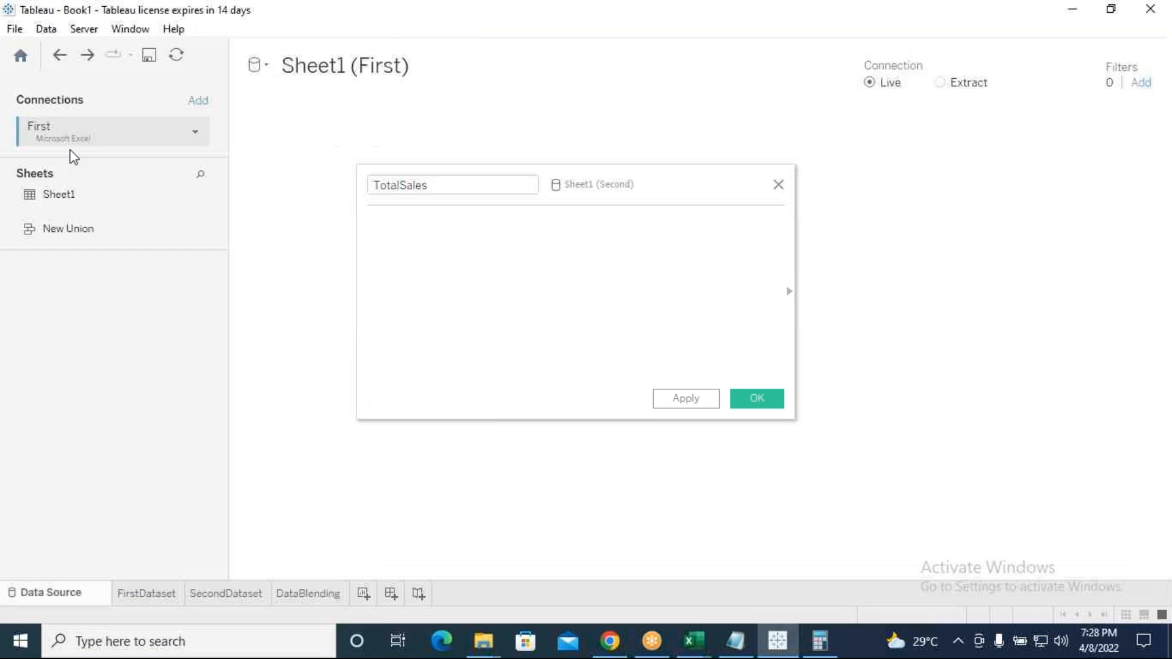
left_click(146, 594)
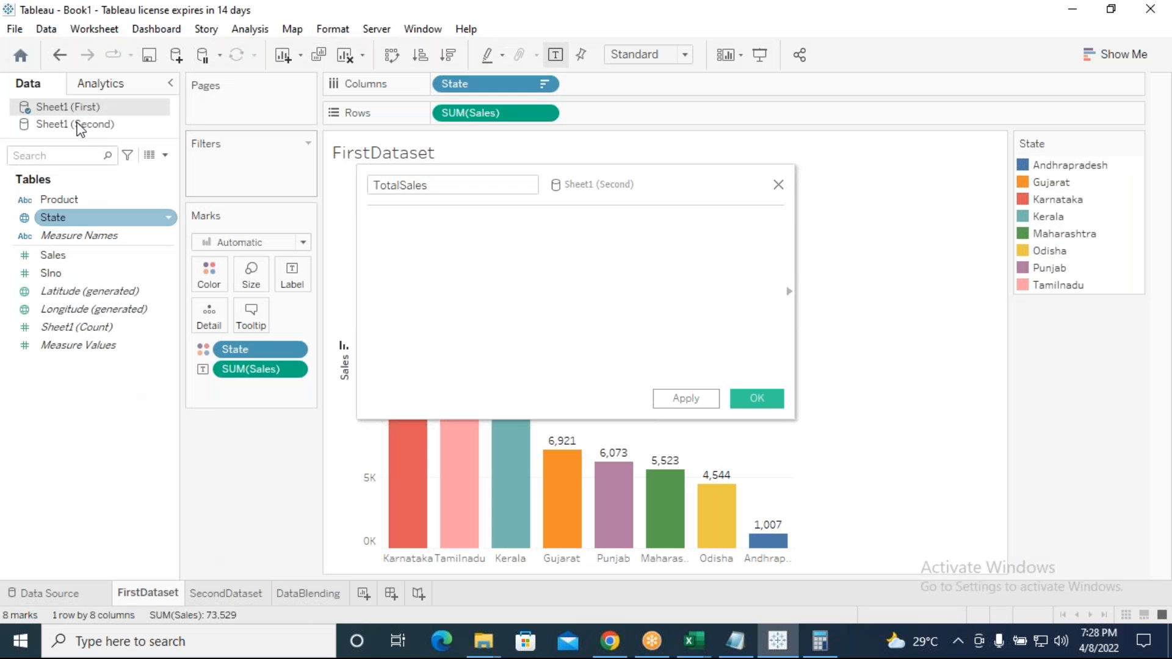
Try the Sales field of Sheet1 (First) as the TotalSales formula and delete the inserted expression.
left_click_drag(53, 254, 444, 266)
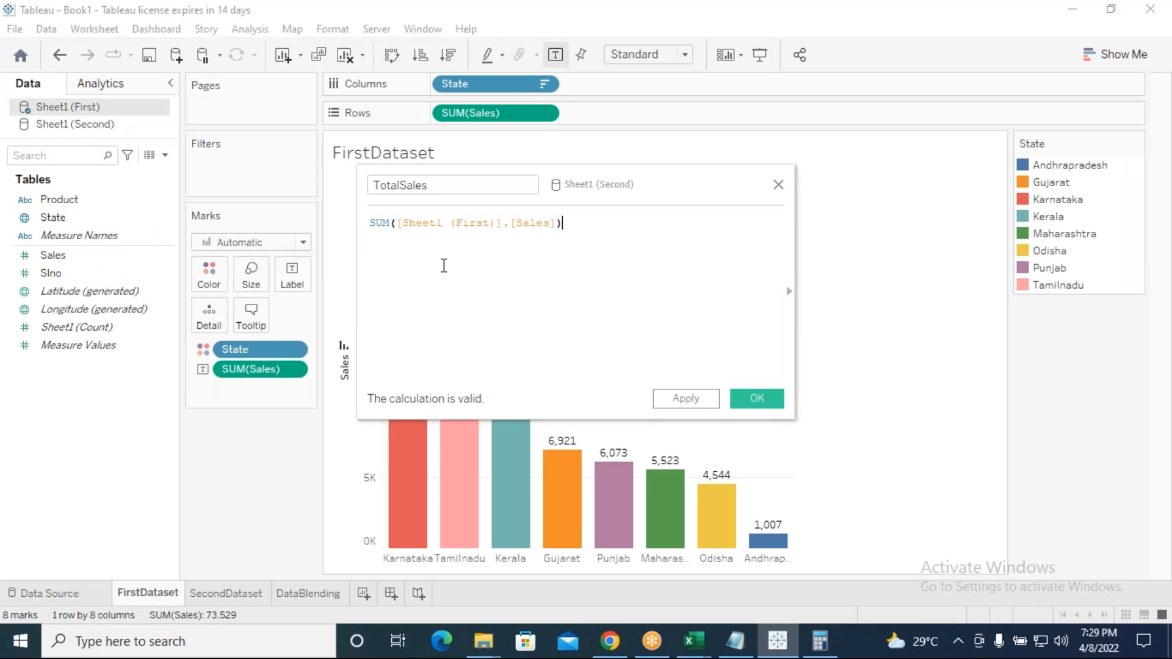
key("BackSpace")
key("BackSpace")
key("BackSpace")
key("BackSpace")
key("BackSpace")
key("BackSpace")
key("BackSpace")
key("BackSpace")
key("BackSpace")
key("BackSpace")
key("BackSpace")
key("BackSpace")
key("BackSpace")
key("BackSpace")
key("BackSpace")
key("BackSpace")
key("BackSpace")
key("BackSpace")
key("BackSpace")
key("BackSpace")
key("BackSpace")
key("BackSpace")
key("BackSpace")
key("BackSpace")
key("BackSpace")
key("BackSpace")
key("BackSpace")
key("BackSpace")
key("BackSpace")
Start the TotalSales formula with SUM([Sales]) followed by a plus sign.
type("sm")
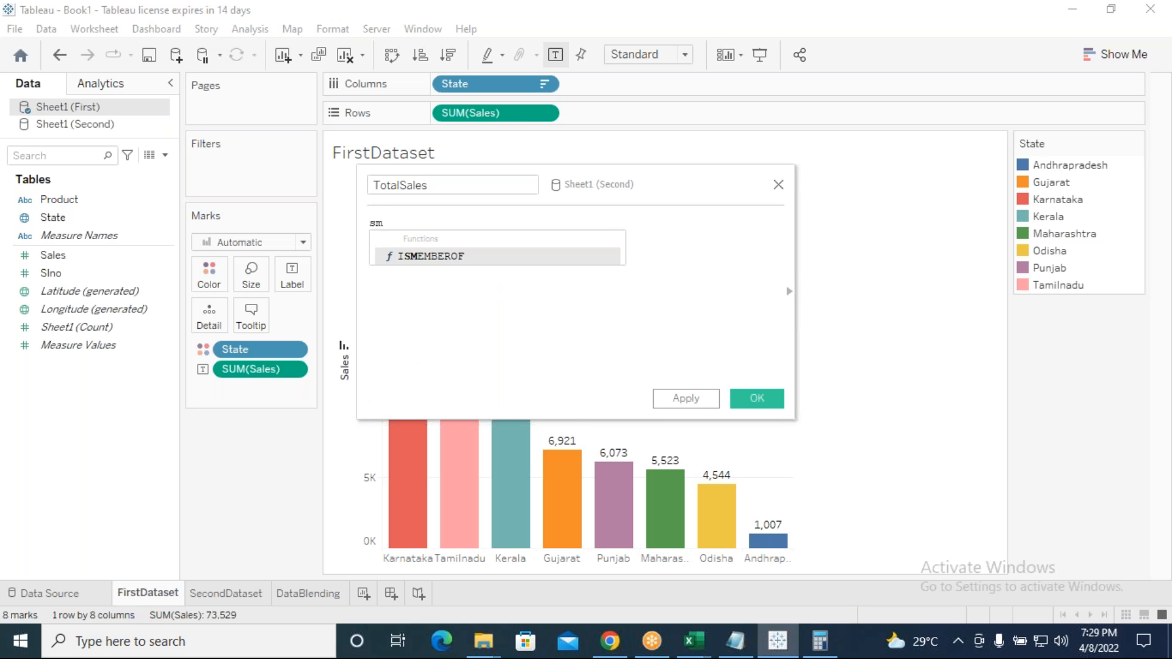
key("BackSpace")
type("um")
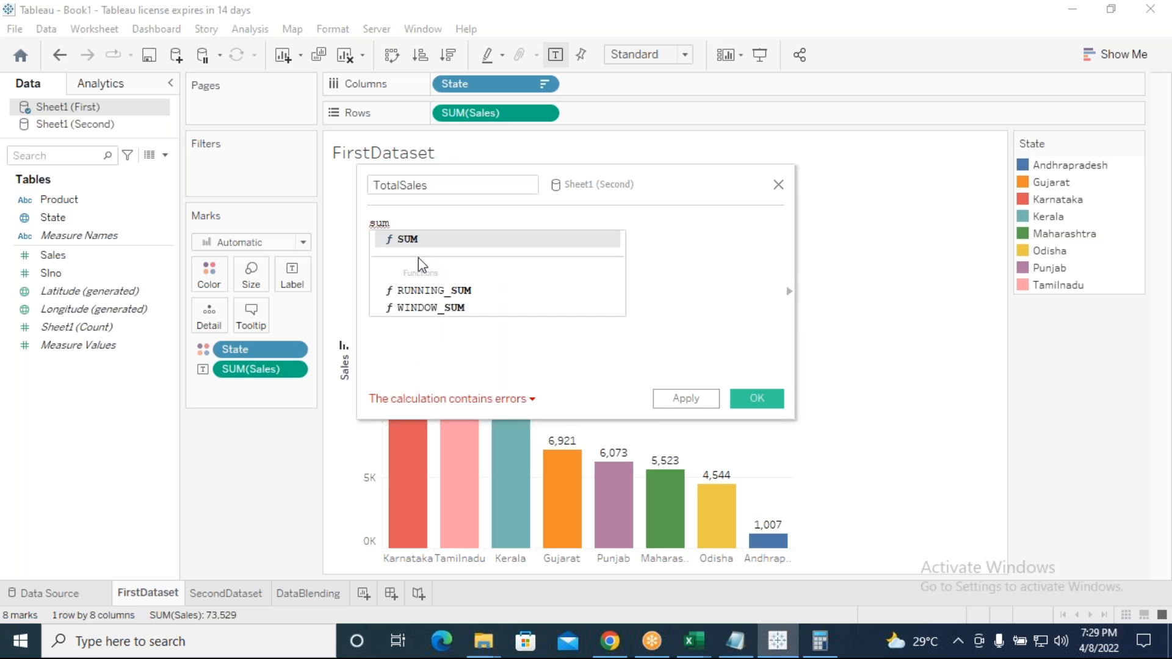
double_click(418, 240)
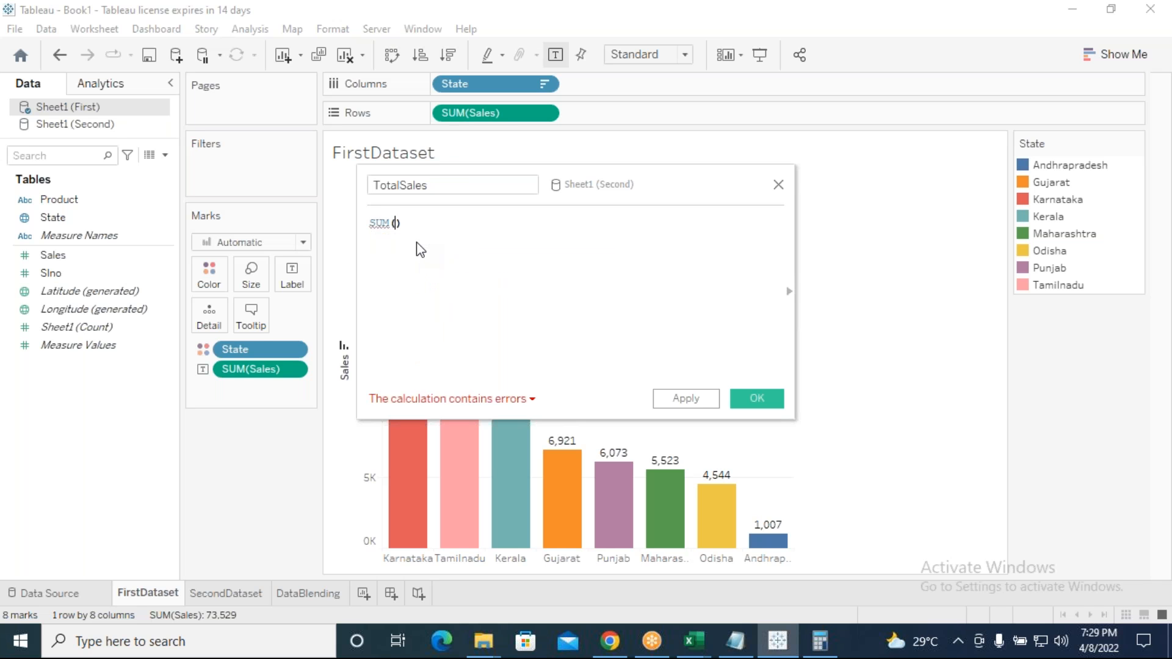
type("sal")
double_click(434, 241)
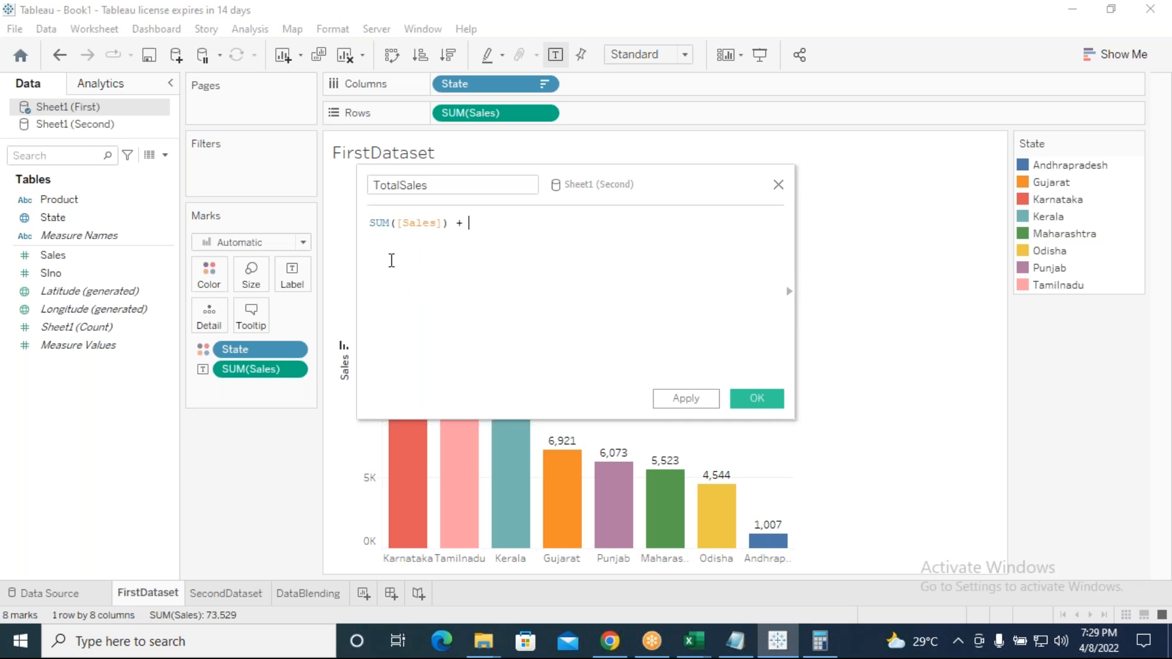
Try adding the plain Sales field of Sheet1 (Second) as the second term and remove it.
left_click(81, 129)
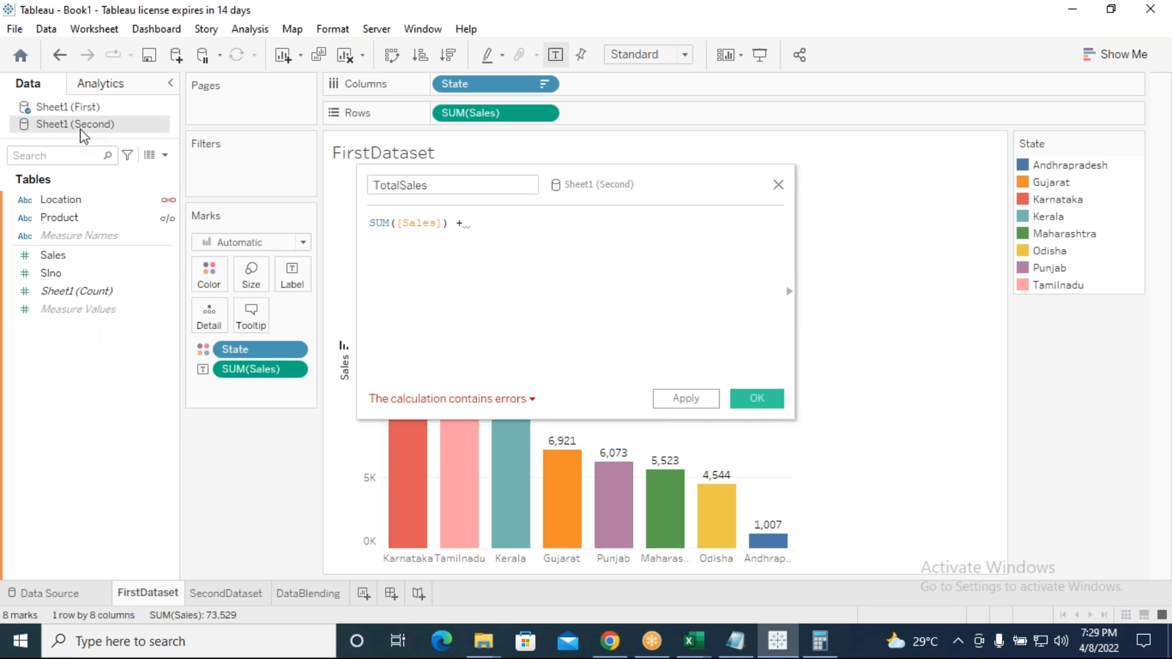
left_click_drag(66, 257, 572, 272)
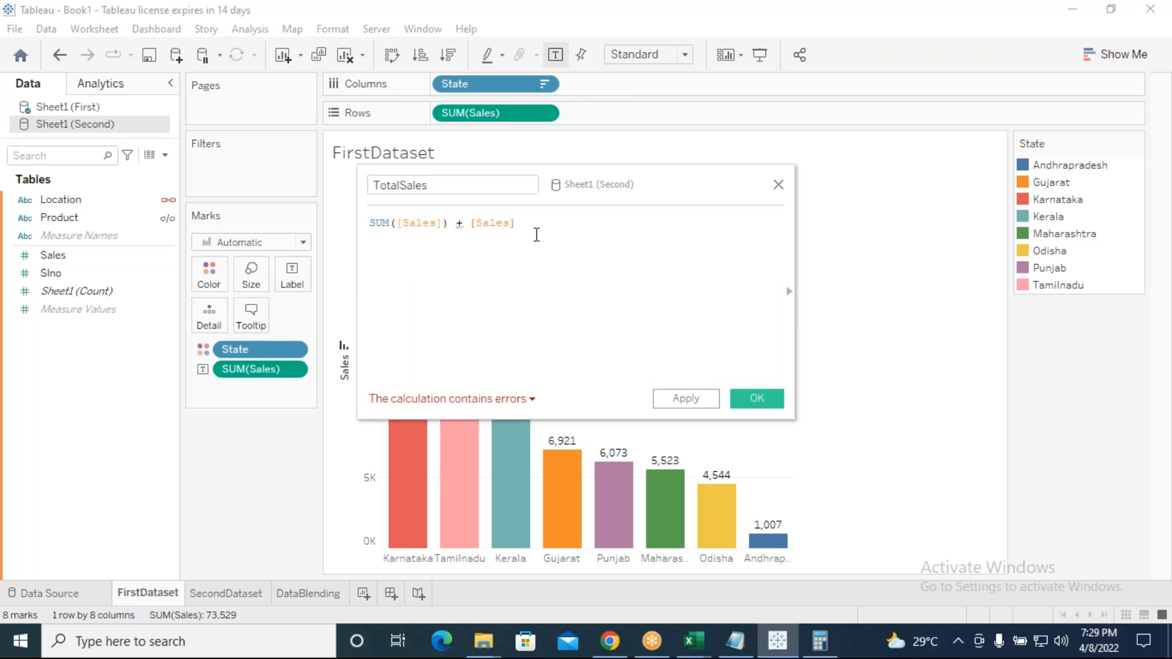
key("BackSpace")
key("BackSpace")
key("BackSpace")
key("BackSpace")
key("BackSpace")
key("BackSpace")
key("BackSpace")
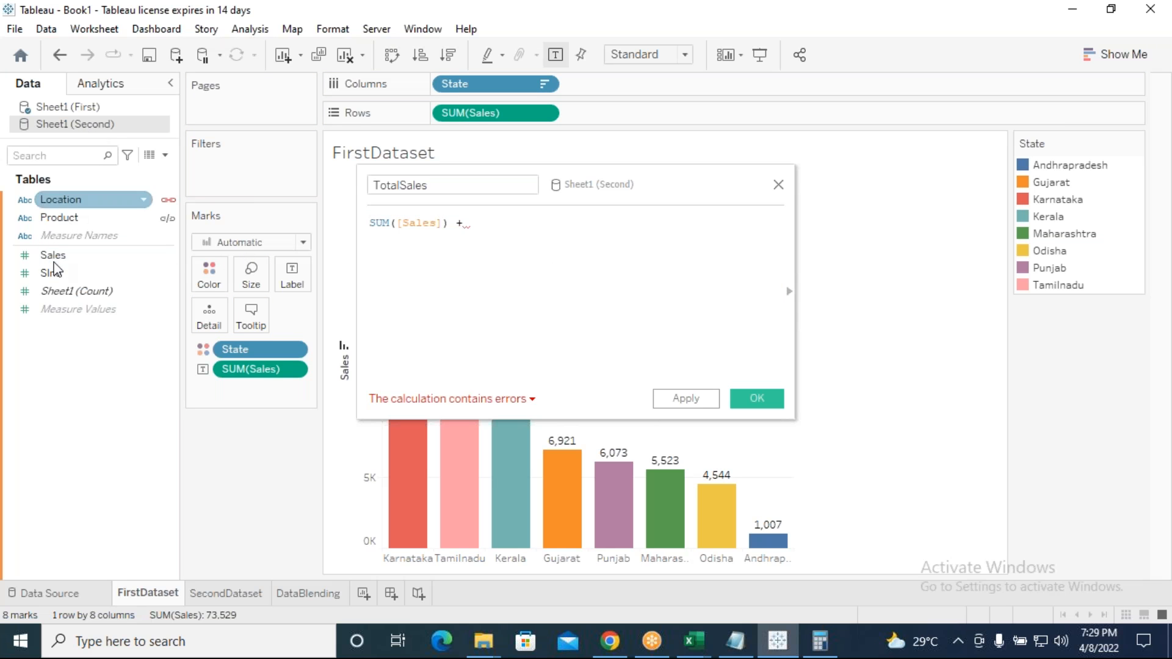
Add sum([Sales]) as the second term of the formula, using the Sales field of Sheet1 (Second).
left_click_drag(53, 255, 546, 238)
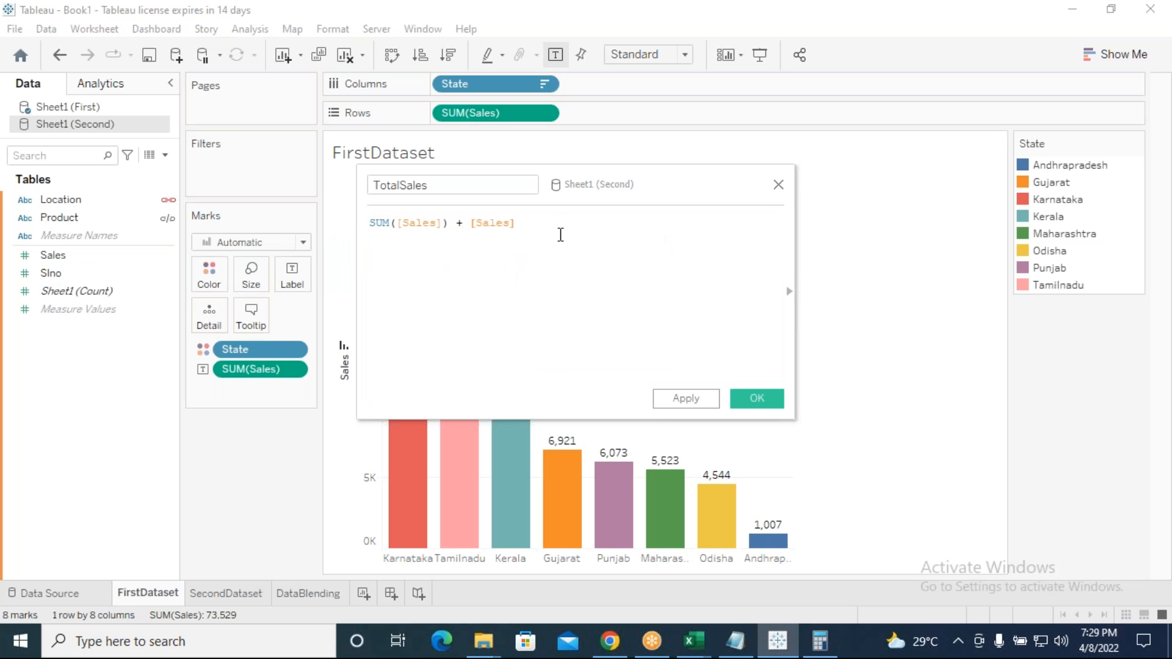
key("BackSpace")
key("BackSpace")
key("BackSpace")
key("BackSpace")
key("BackSpace")
key("BackSpace")
key("BackSpace")
type("sum")
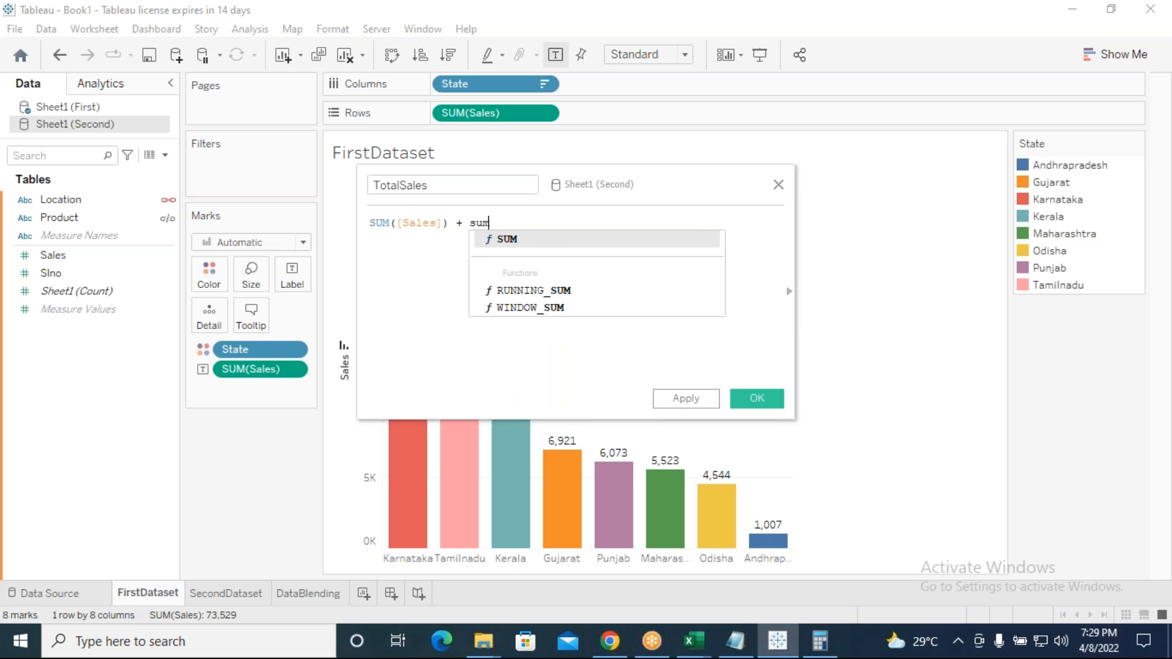
type("(")
left_click_drag(54, 255, 556, 243)
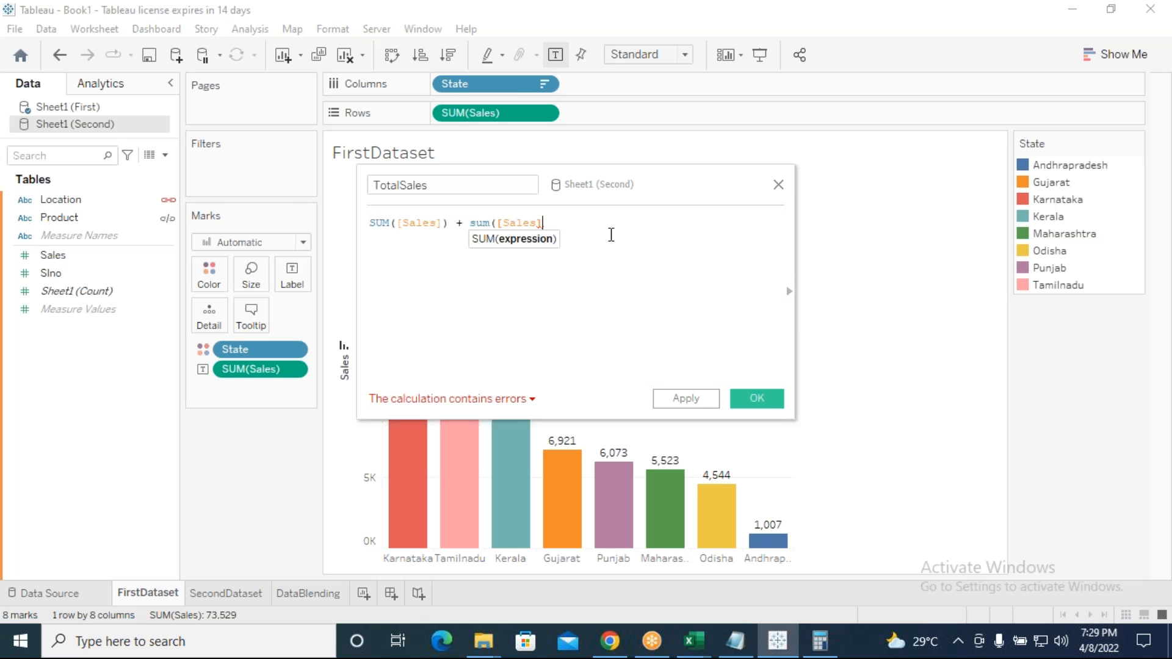
type(")")
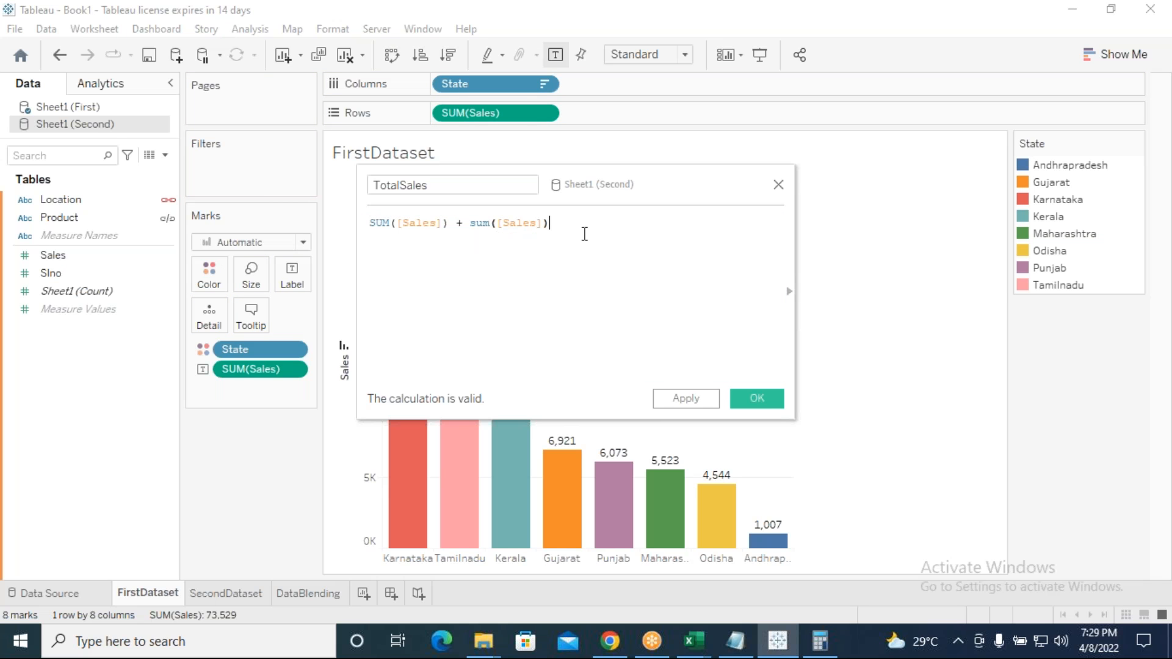
Try the Sheet1 table reference inside the second sum, and delete the whole second term after the plus sign.
key("BackSpace")
key("BackSpace")
key("BackSpace")
key("BackSpace")
key("BackSpace")
key("BackSpace")
key("BackSpace")
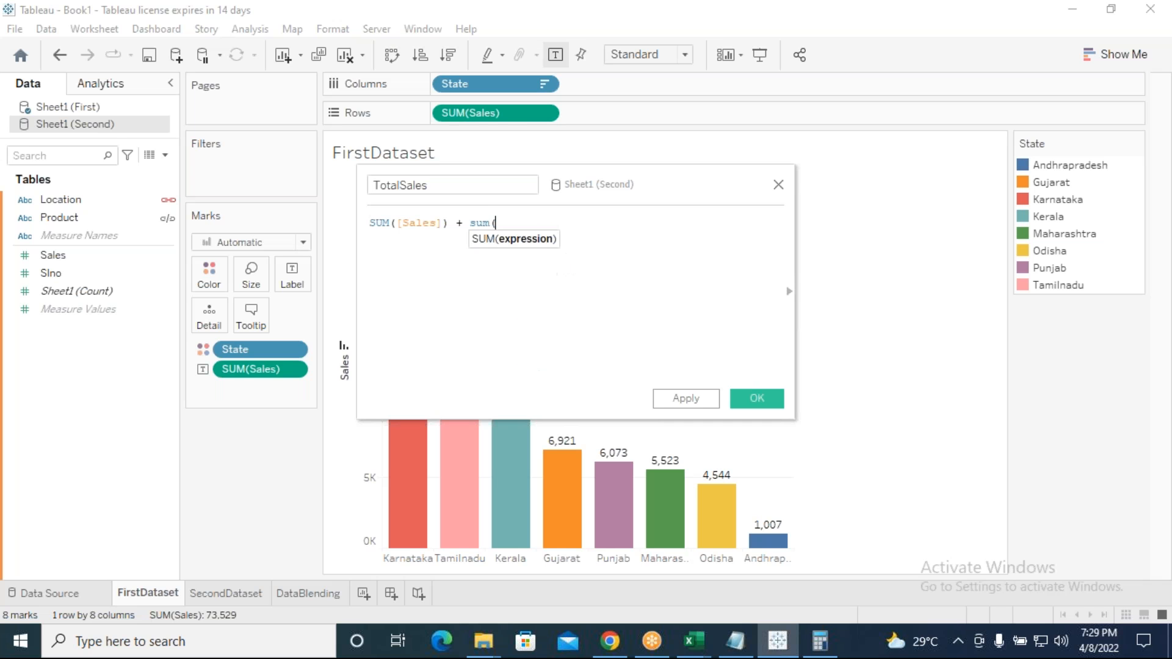
type("s")
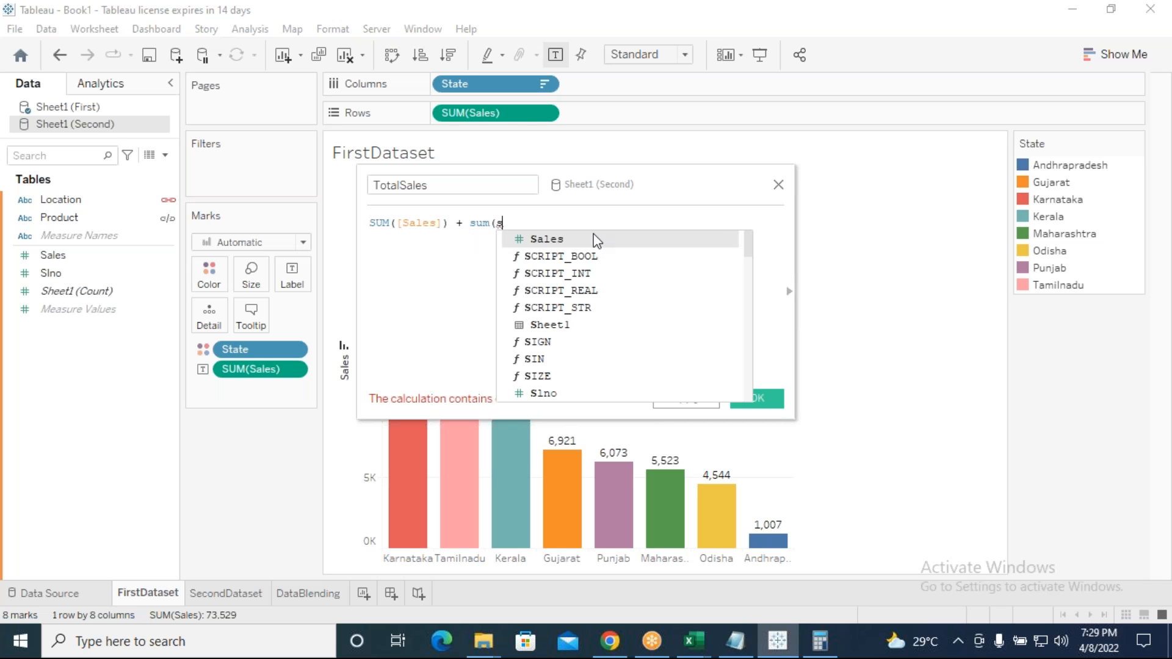
double_click(560, 327)
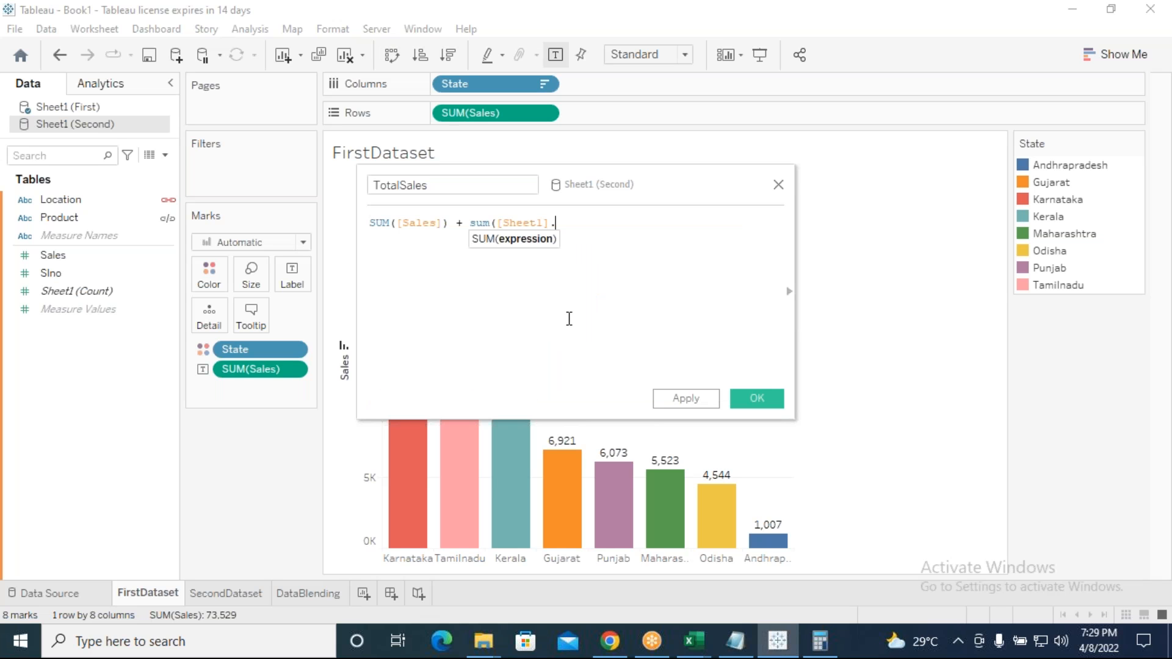
key("BackSpace")
key("BackSpace")
key("BackSpace")
key("BackSpace")
key("BackSpace")
key("BackSpace")
key("BackSpace")
key("BackSpace")
key("BackSpace")
key("BackSpace")
key("BackSpace")
key("BackSpace")
key("BackSpace")
key("BackSpace")
key("BackSpace")
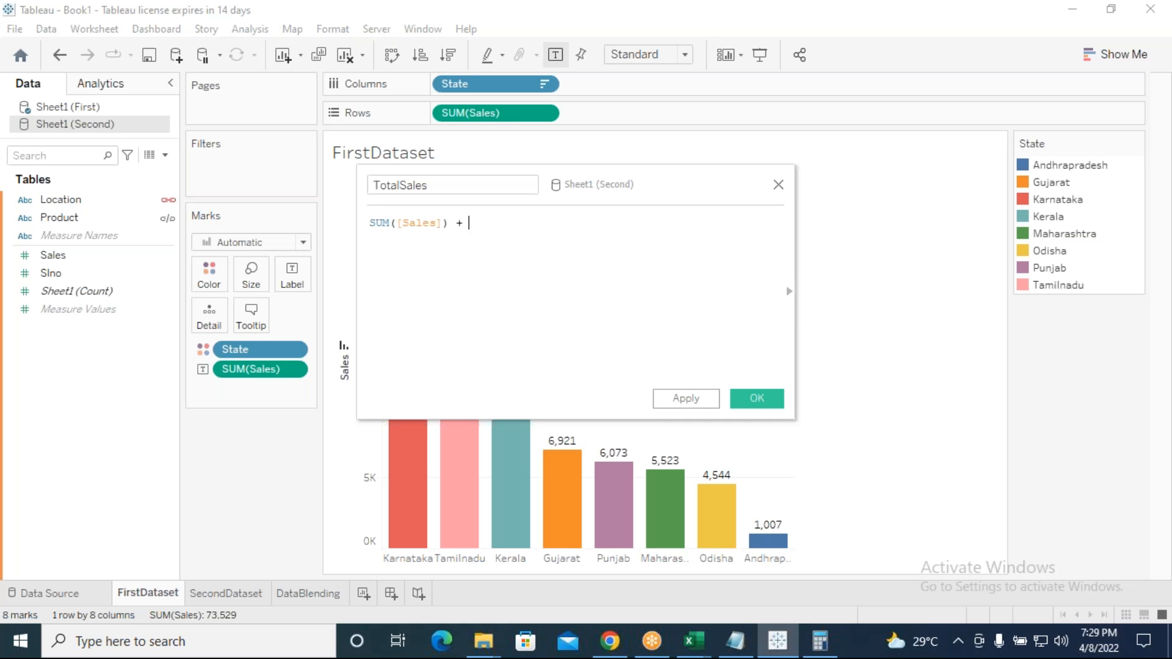
Insert the unaggregated Sales field of Sheet1 (Second) after the plus sign and delete it again.
left_click(68, 266)
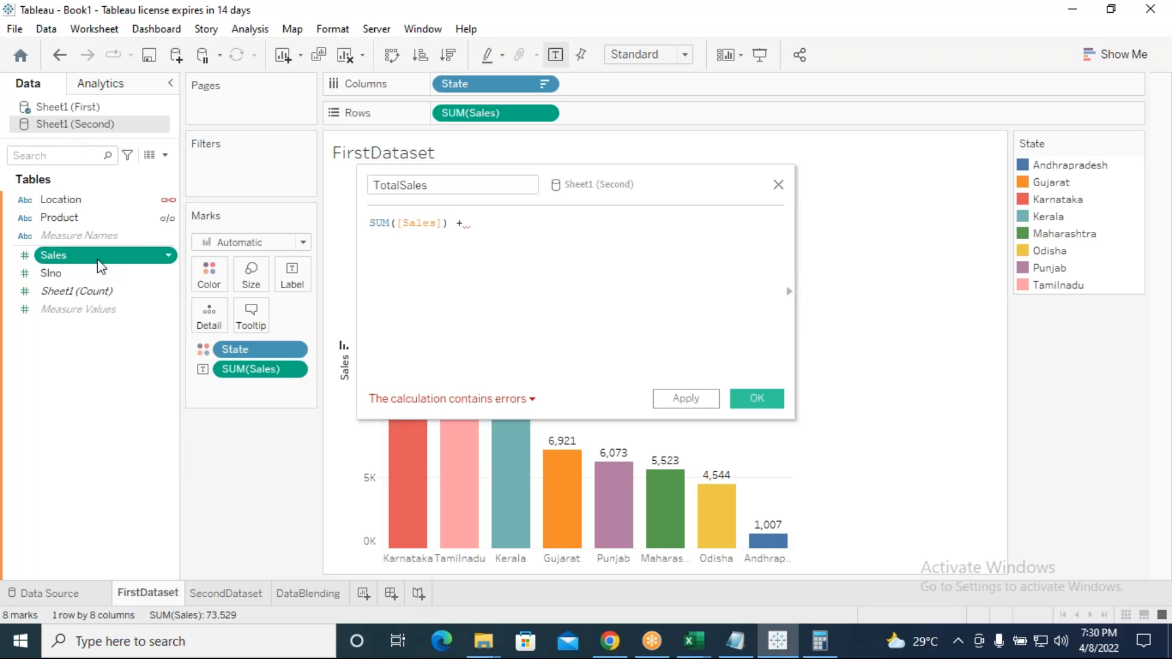
left_click_drag(96, 264, 558, 240)
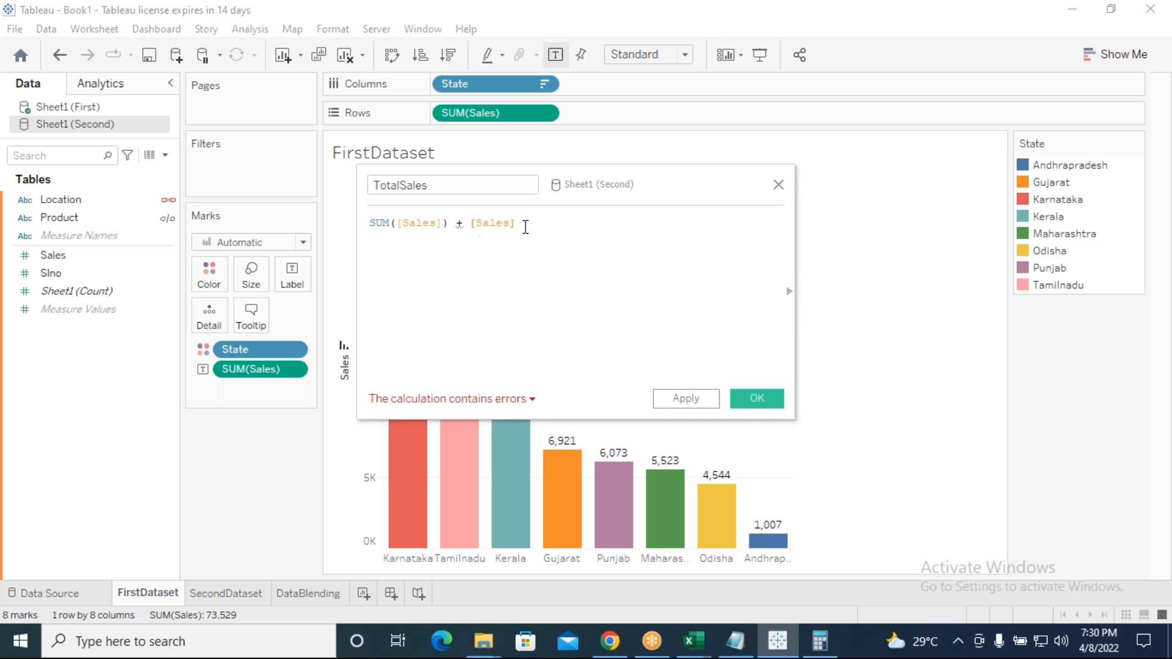
key("BackSpace")
key("BackSpace")
key("BackSpace")
key("BackSpace")
key("BackSpace")
key("BackSpace")
key("BackSpace")
Complete the TotalSales formula with SUM([Sales]), taking the Sales field from Sheet1 (Second).
type("s")
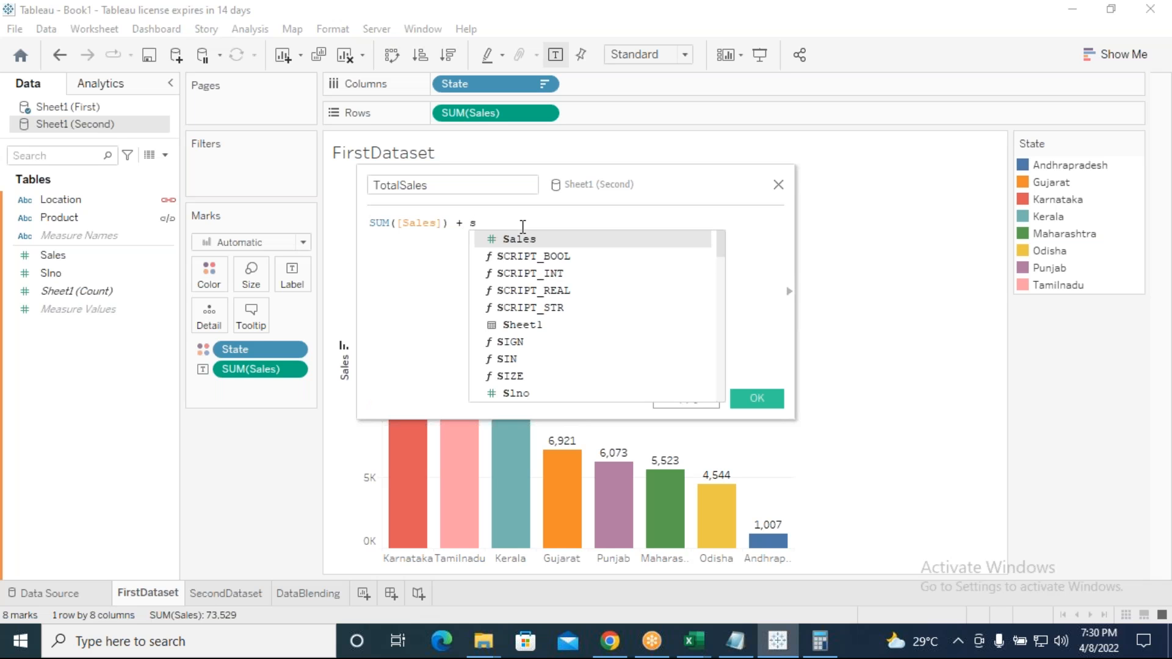
type("u")
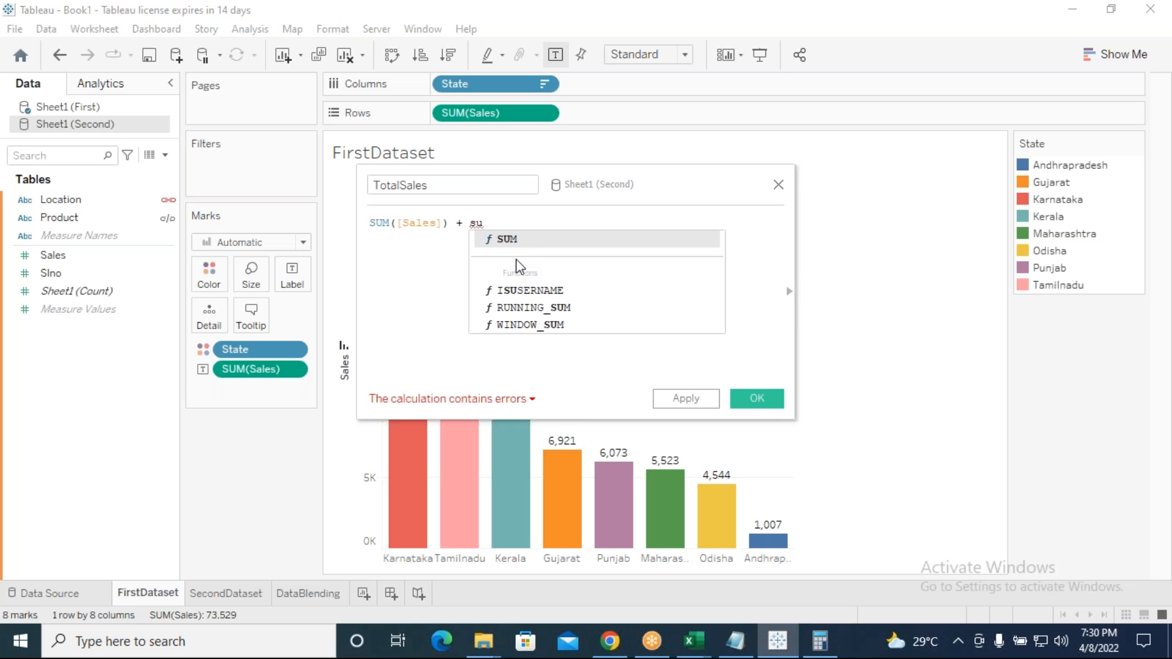
double_click(519, 240)
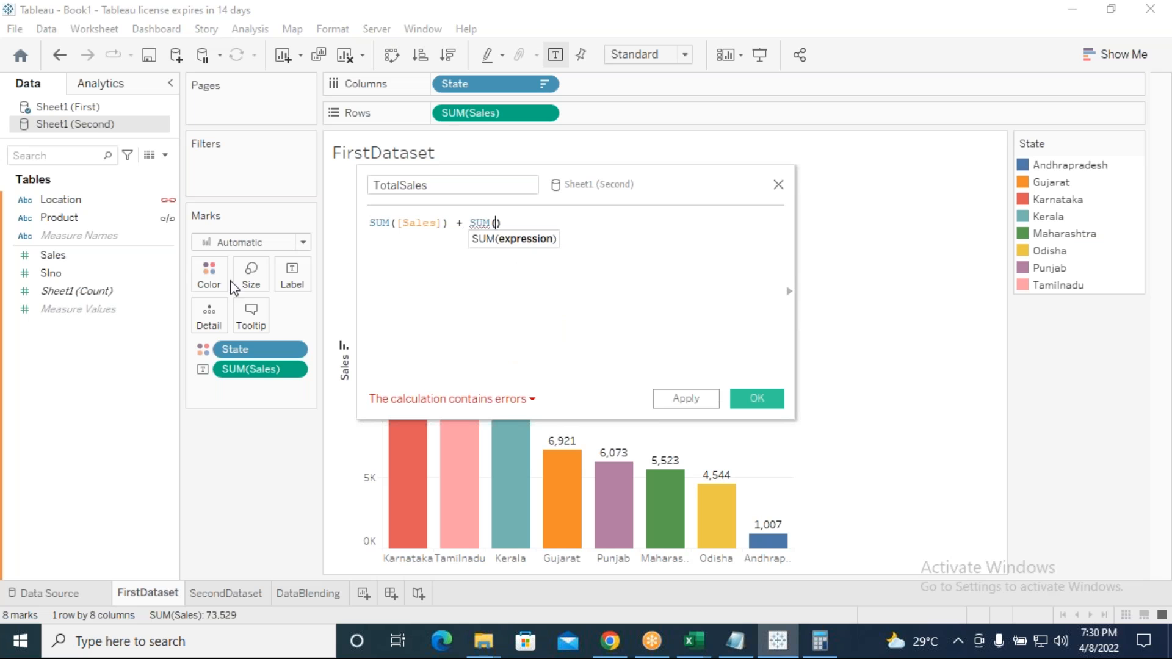
left_click(91, 263)
left_click_drag(90, 262, 496, 225)
left_click(653, 255)
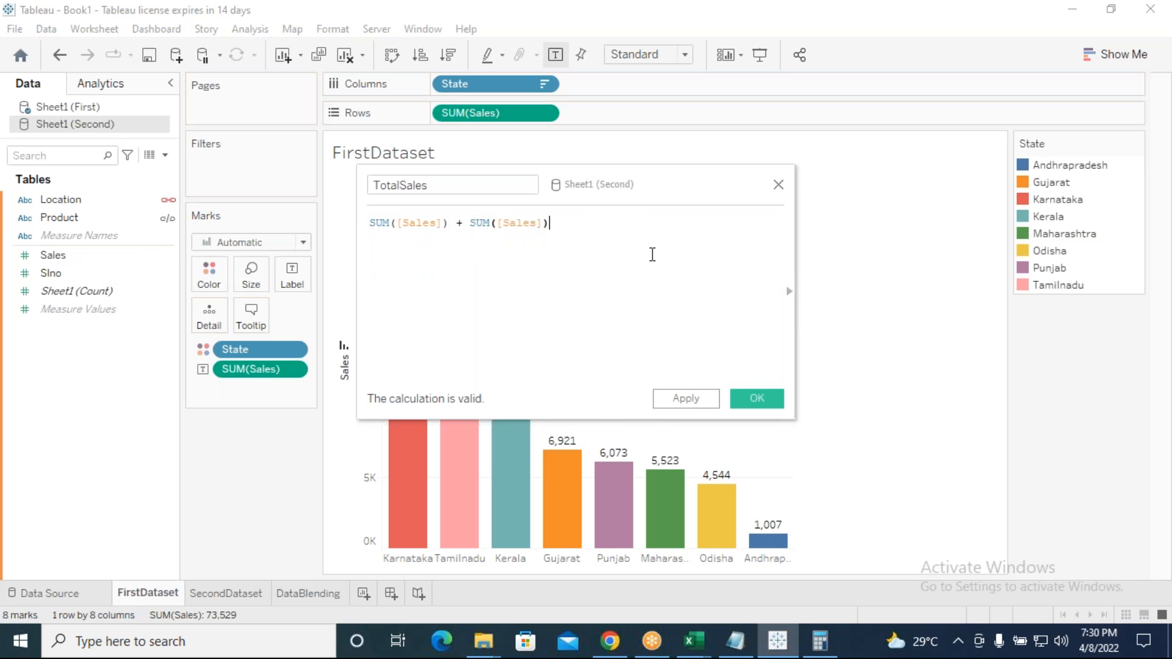
Undo the TotalSales formula edits back to the version SUM([Sheet1 (First)].[Sales]) + [Sales].
key("ctrl+z")
key("ctrl+z")
key("ctrl+z")
key("ctrl+z")
key("ctrl+z")
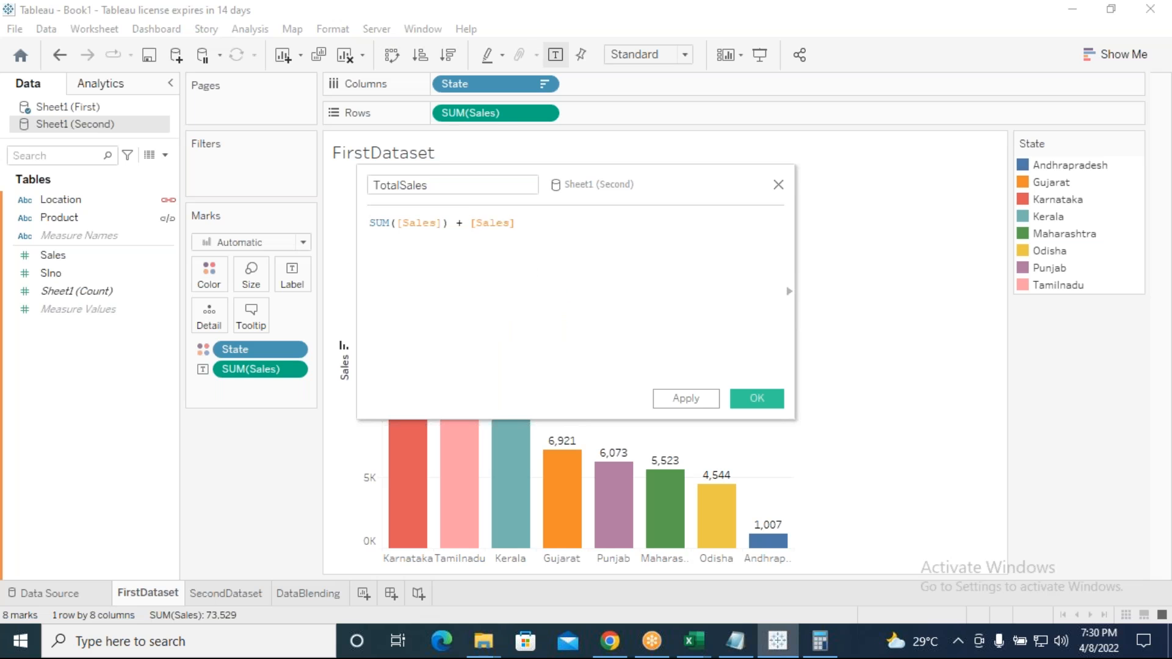
key("ctrl+z")
key("ctrl+z")
key("ctrl+z")
key("ctrl+z")
key("ctrl+z")
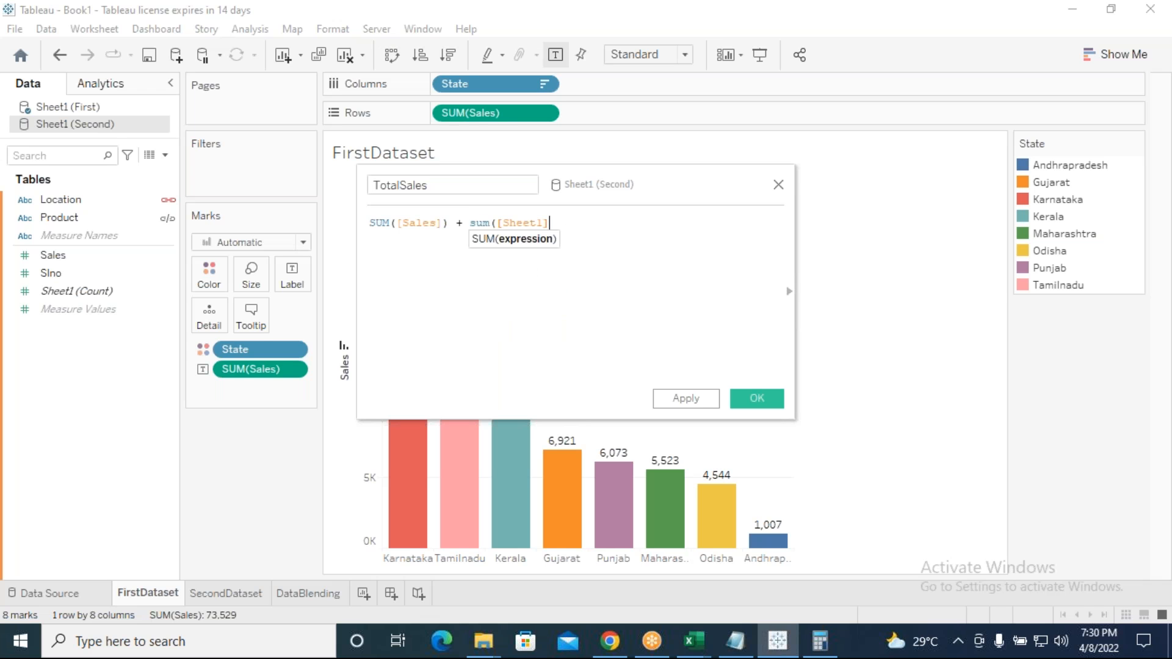
key("ctrl+z")
key("ctrl+z")
key("ctrl+z")
key("ctrl+z")
key("ctrl+z")
key("ctrl+z")
key("ctrl+z")
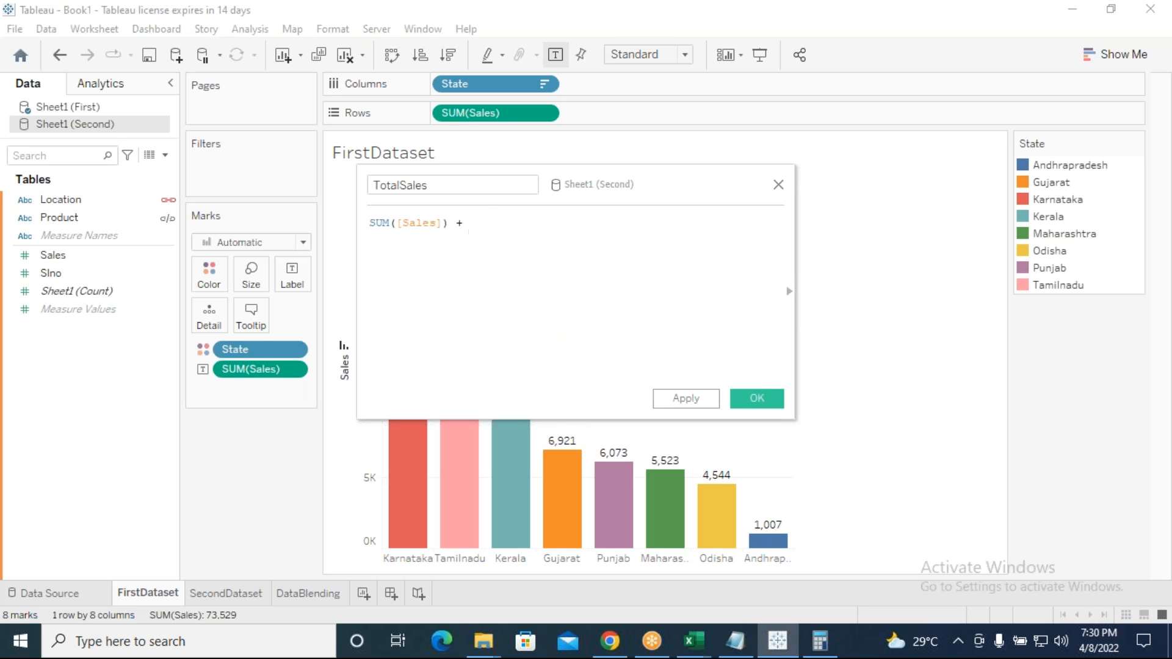
key("ctrl+z")
key("ctrl+z")
key("ctrl+z")
key("ctrl+z")
key("ctrl+z")
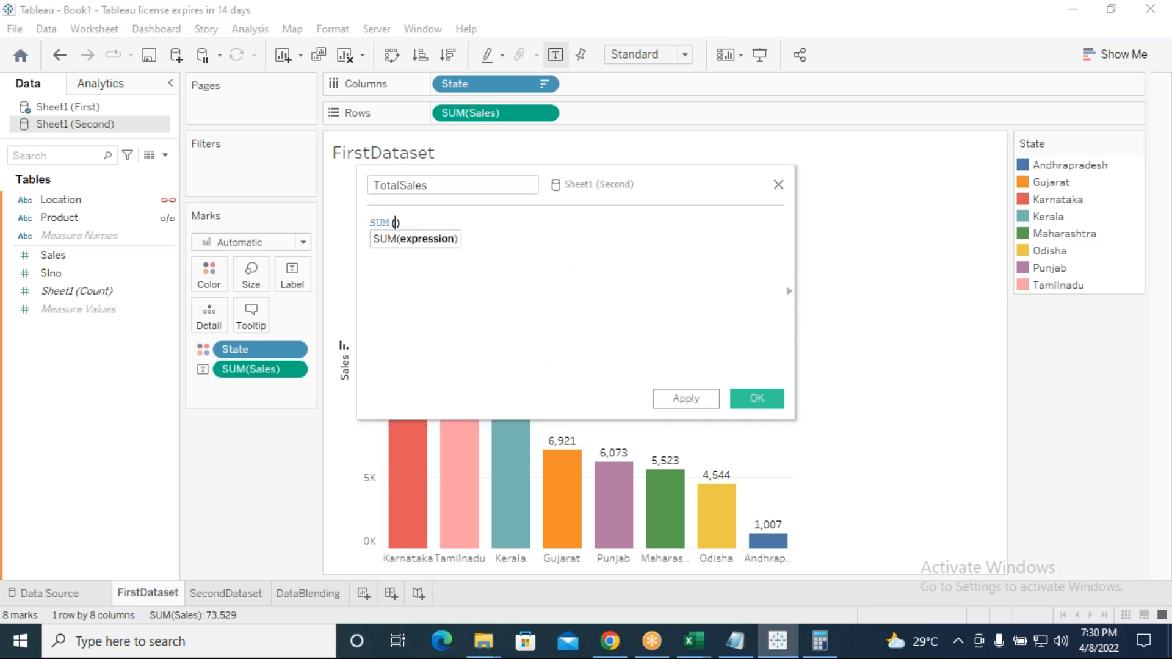
key("ctrl+z")
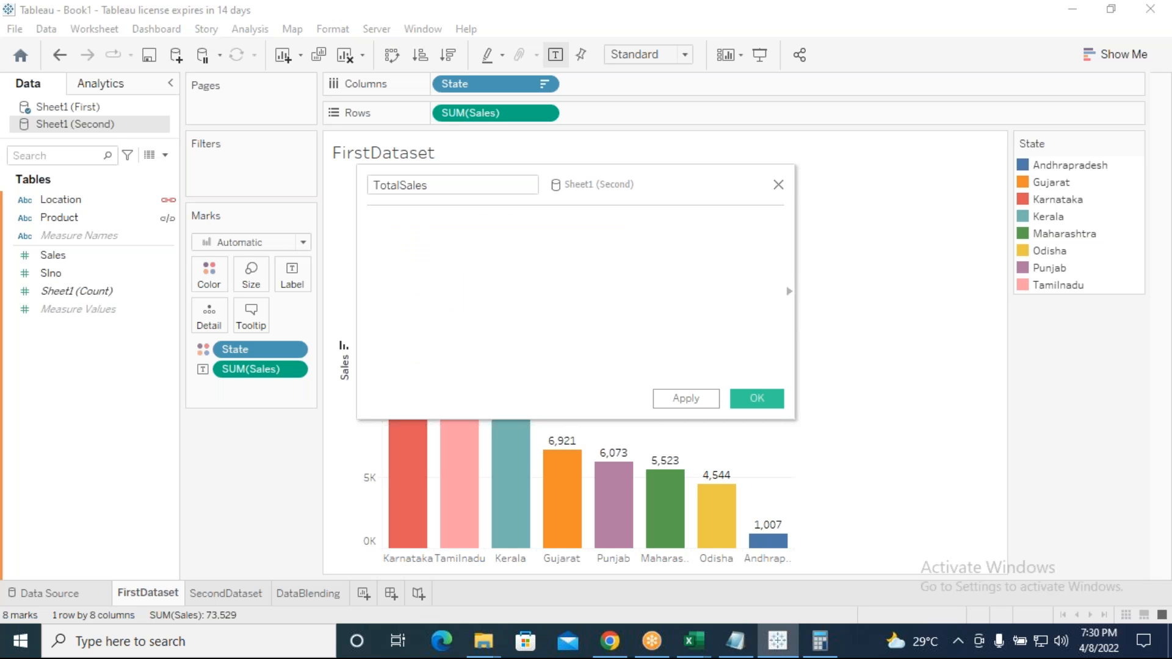
key("ctrl+z")
key("ctrl+z")
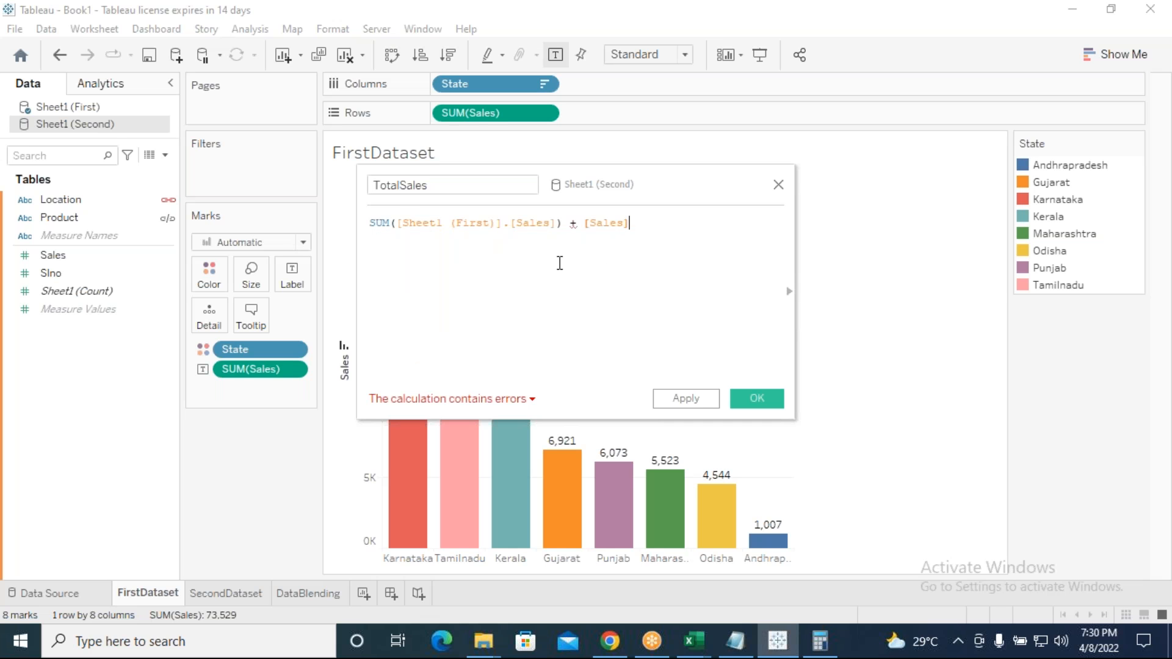
Copy the [Sheet1 (First)].[Sales] reference from the TotalSales formula and clear the whole formula.
left_click_drag(399, 225, 557, 225)
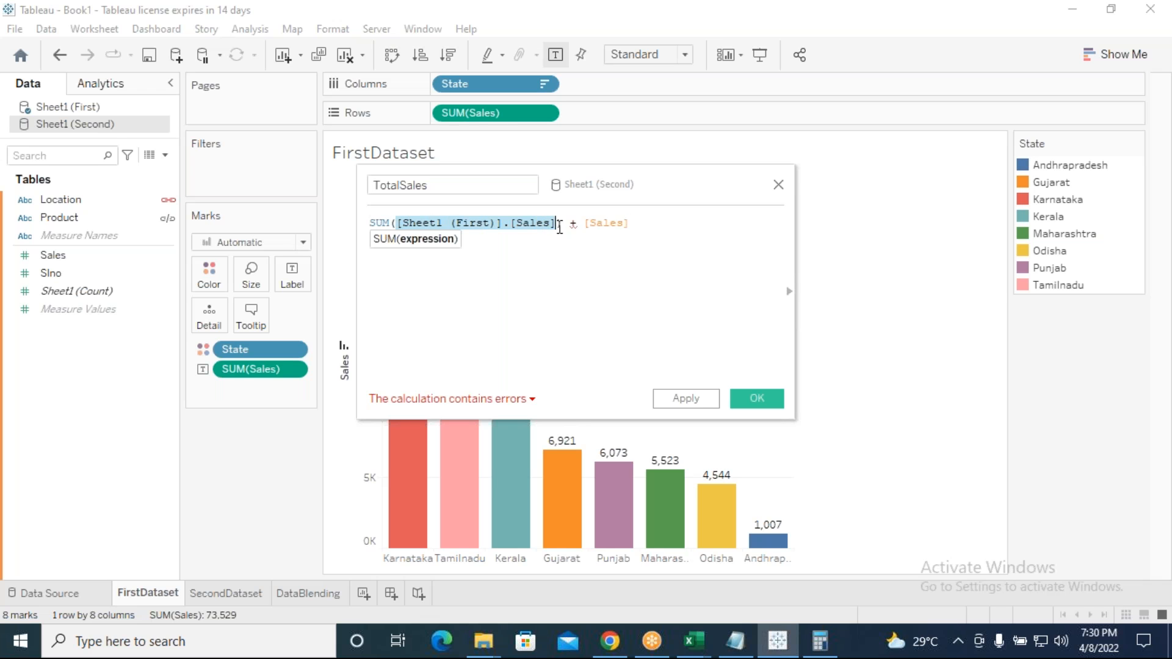
left_click_drag(651, 220, 368, 221)
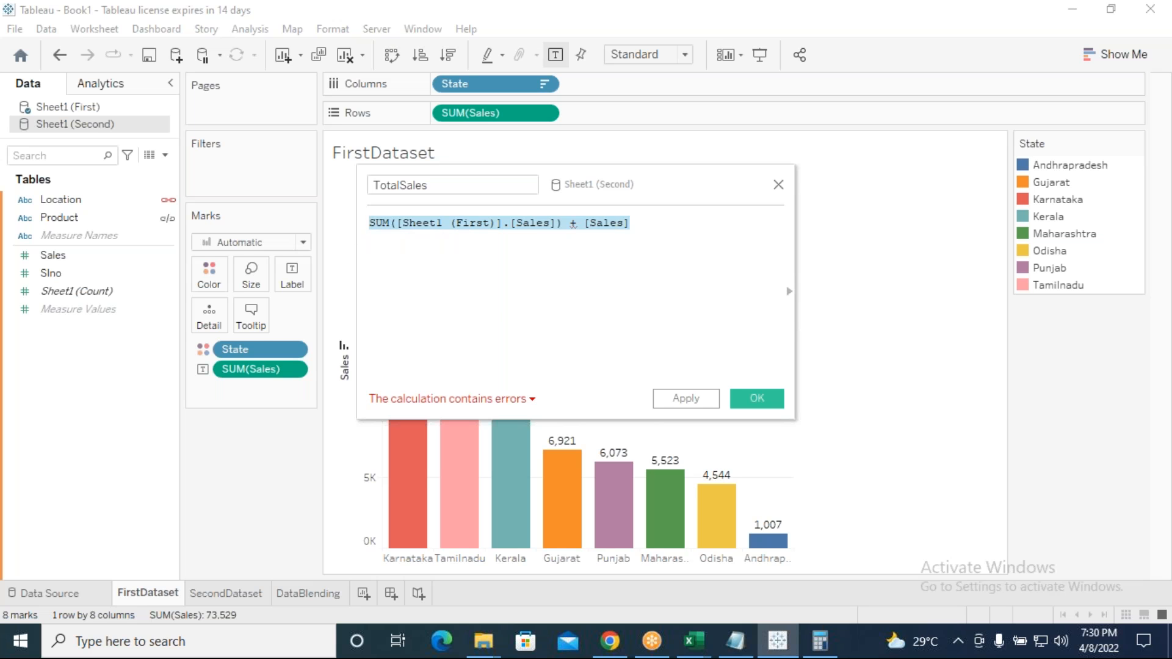
key("BackSpace")
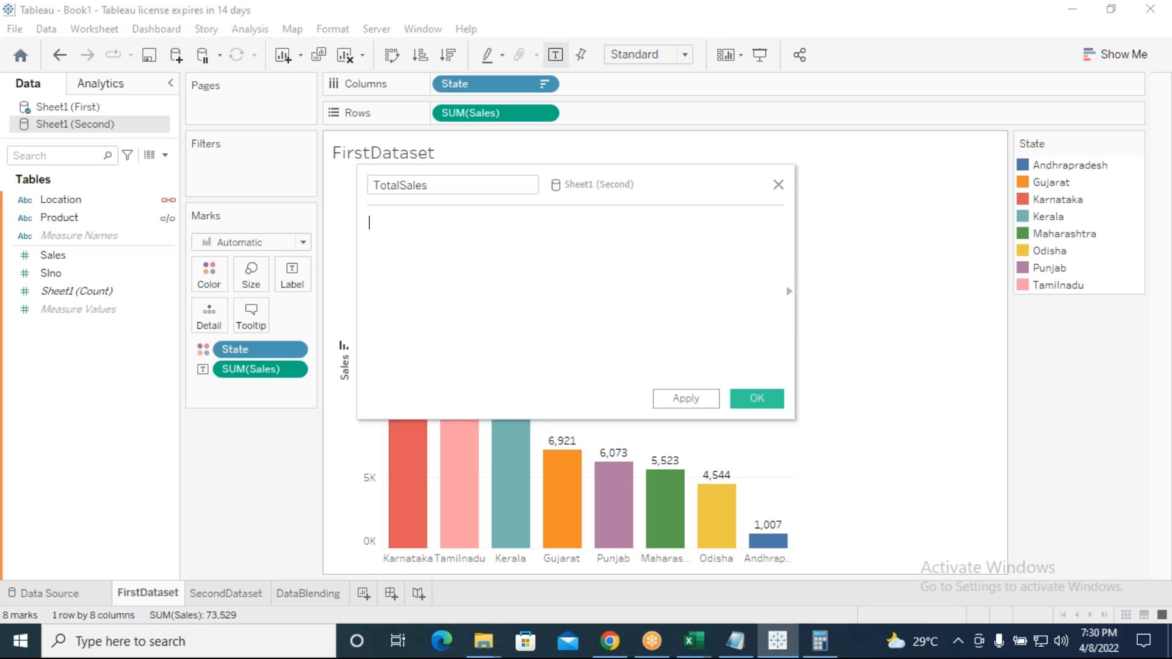
Switch to Notepad, add [Sheet1 (First)].[Sales] below the TotalSales line with a blank line between, and copy that reference.
left_click(736, 641)
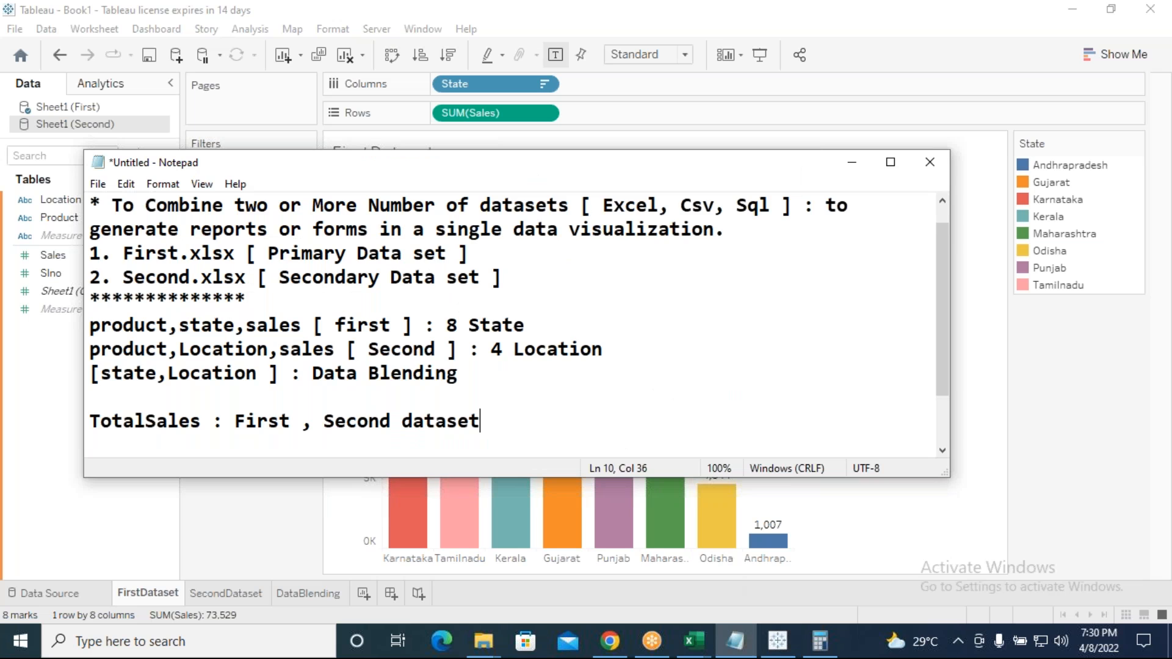
key("Return")
key("Return")
type("[Sheet1 (First)].[Sales]")
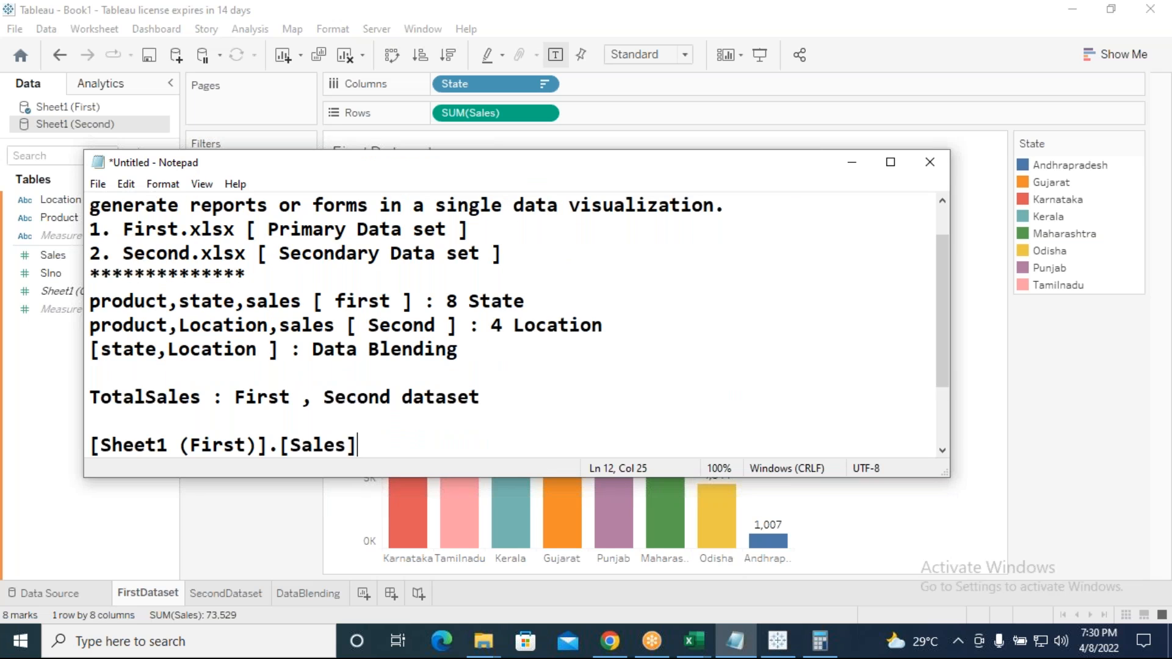
scroll(405, 419, "down", 2)
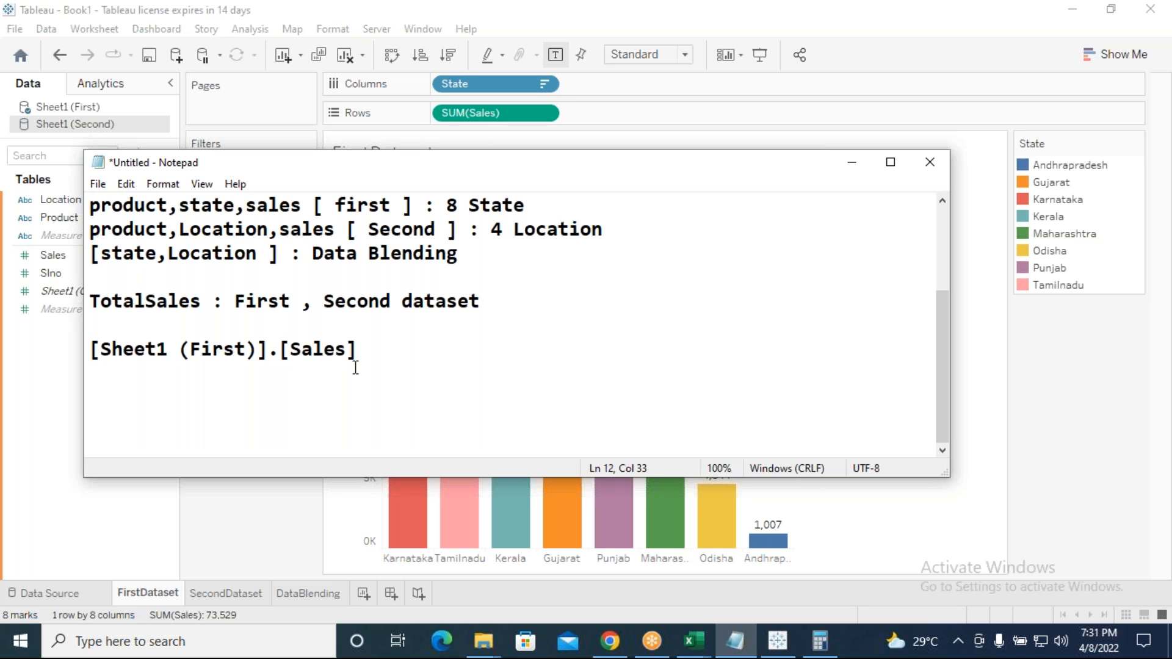
left_click(209, 396)
left_click(385, 350)
key("shift+Home")
key("ctrl+c")
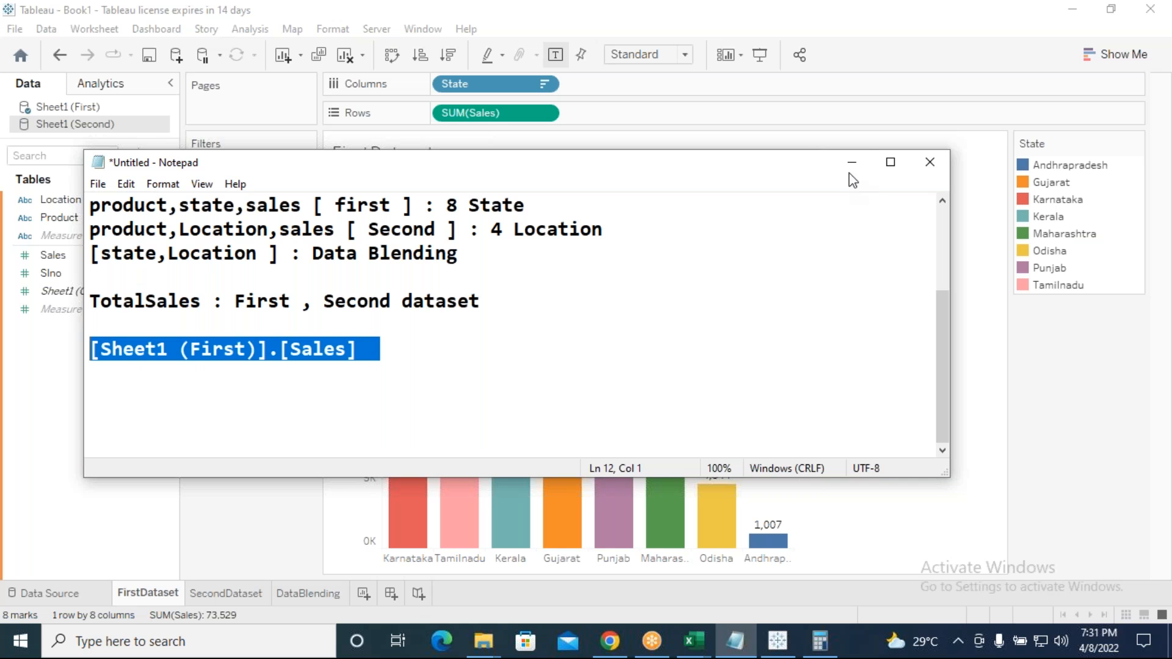
Switch back to Tableau and enter sum([Sheet1 (First)].[Sales] ) as the first term of the TotalSales formula.
key("alt+Tab")
type("s")
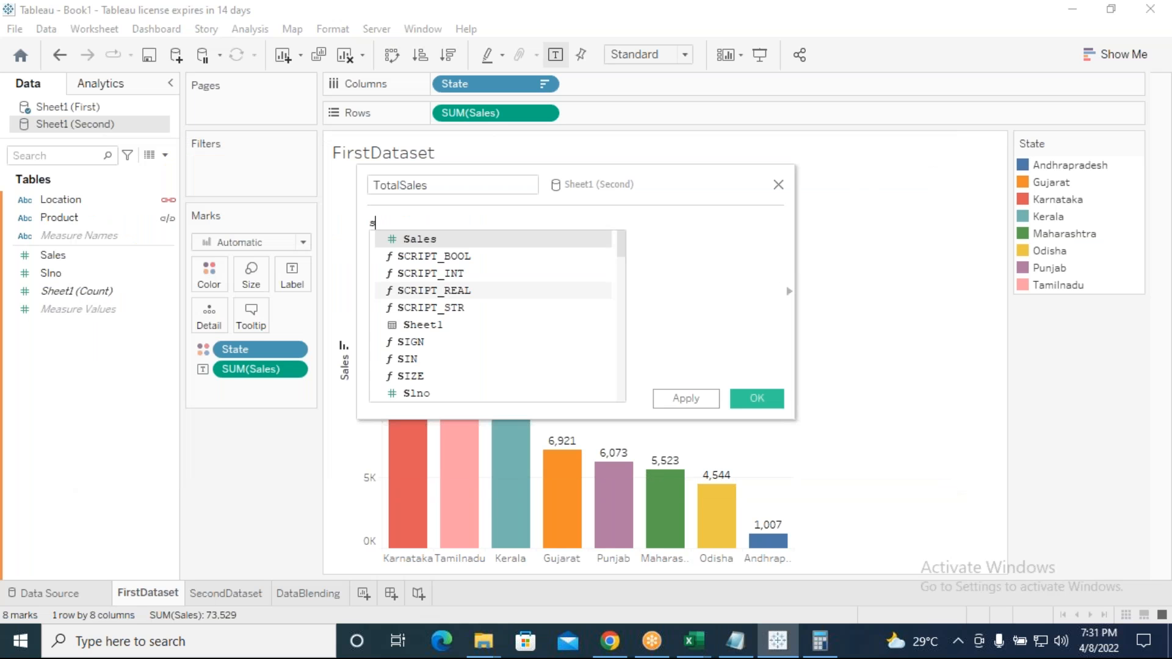
type("um(")
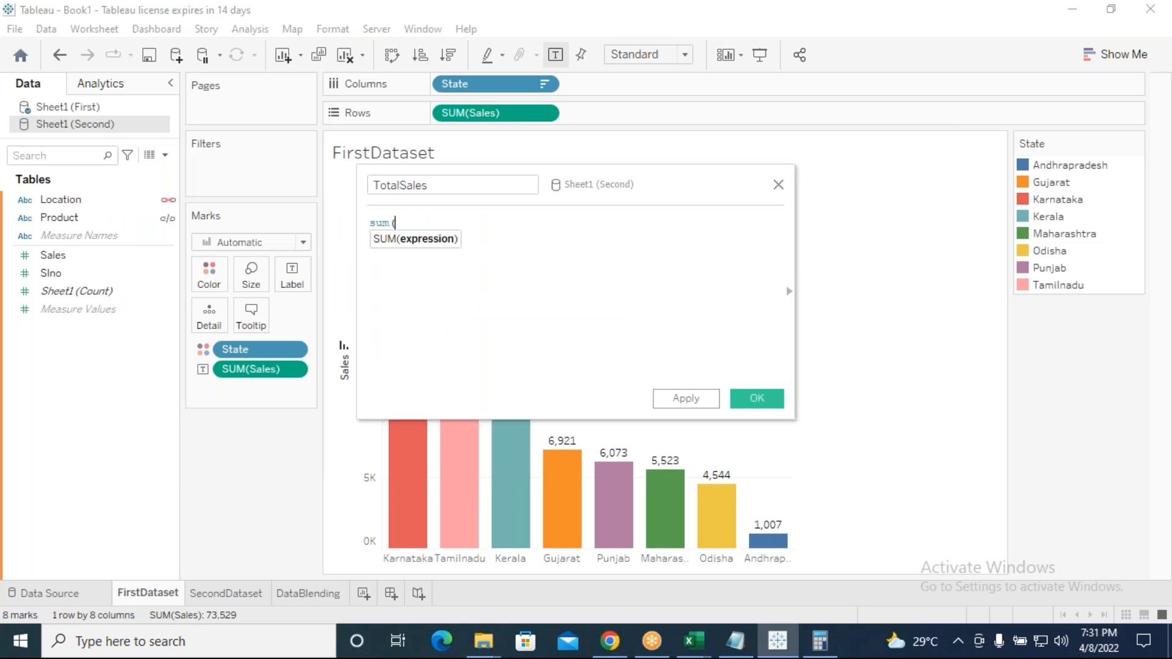
key("ctrl+v")
type(")")
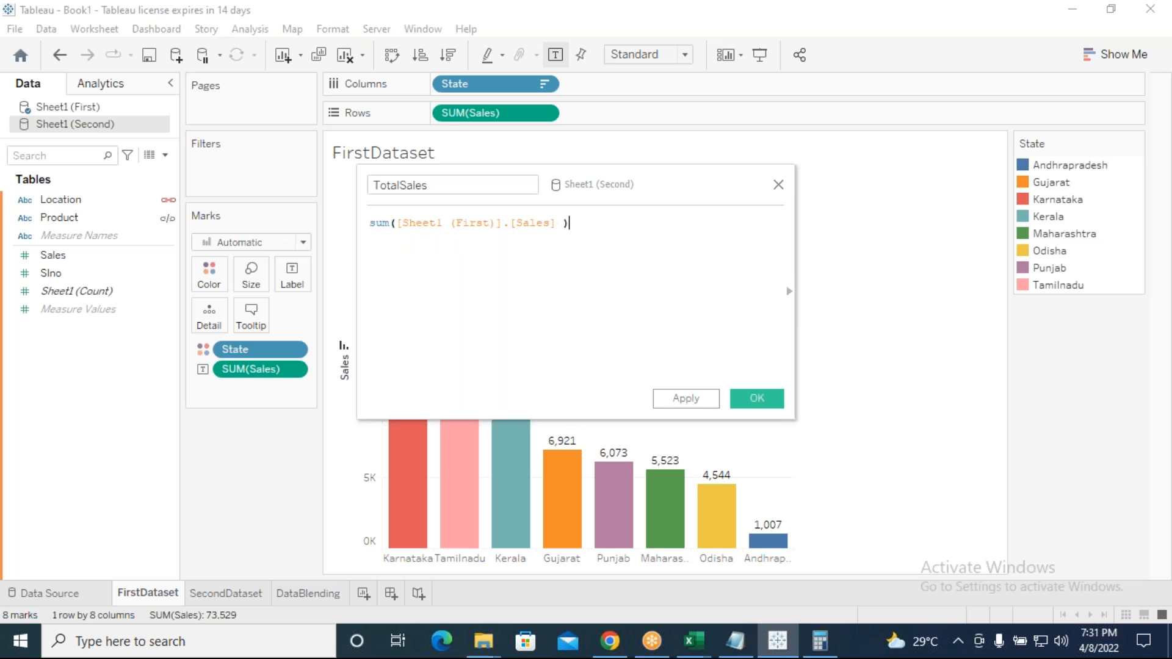
Append a plus sign and begin a second sum( containing the copied [Sheet1 (First)].[Sales] reference.
type(" + sm")
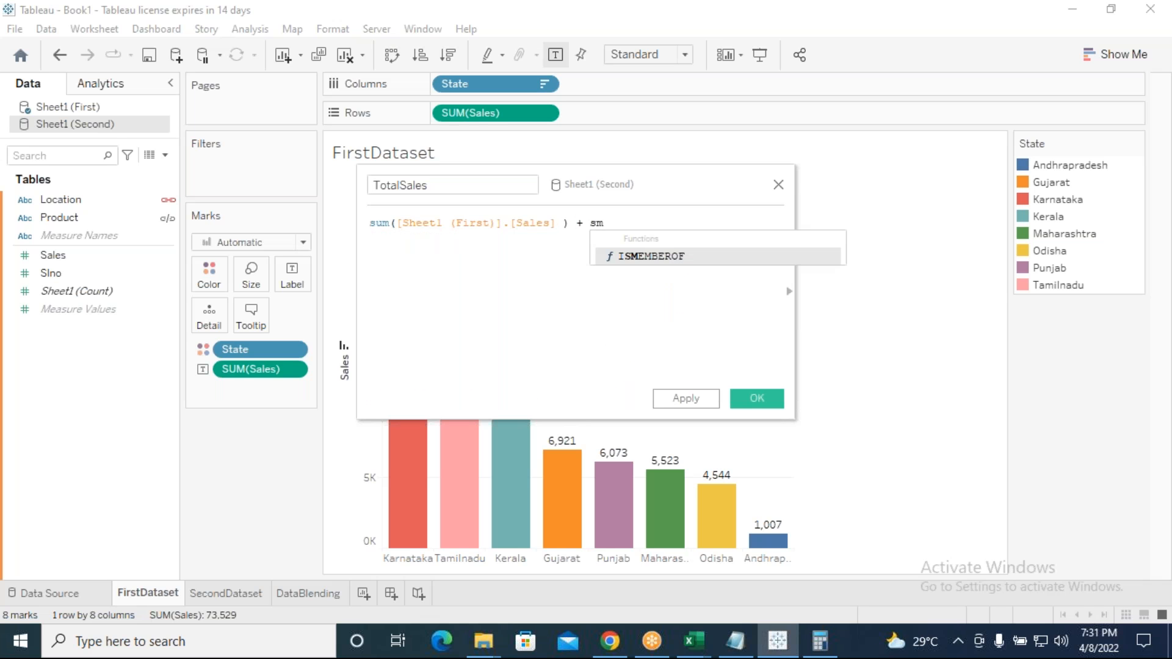
key("BackSpace")
type("m")
key("BackSpace")
type("um")
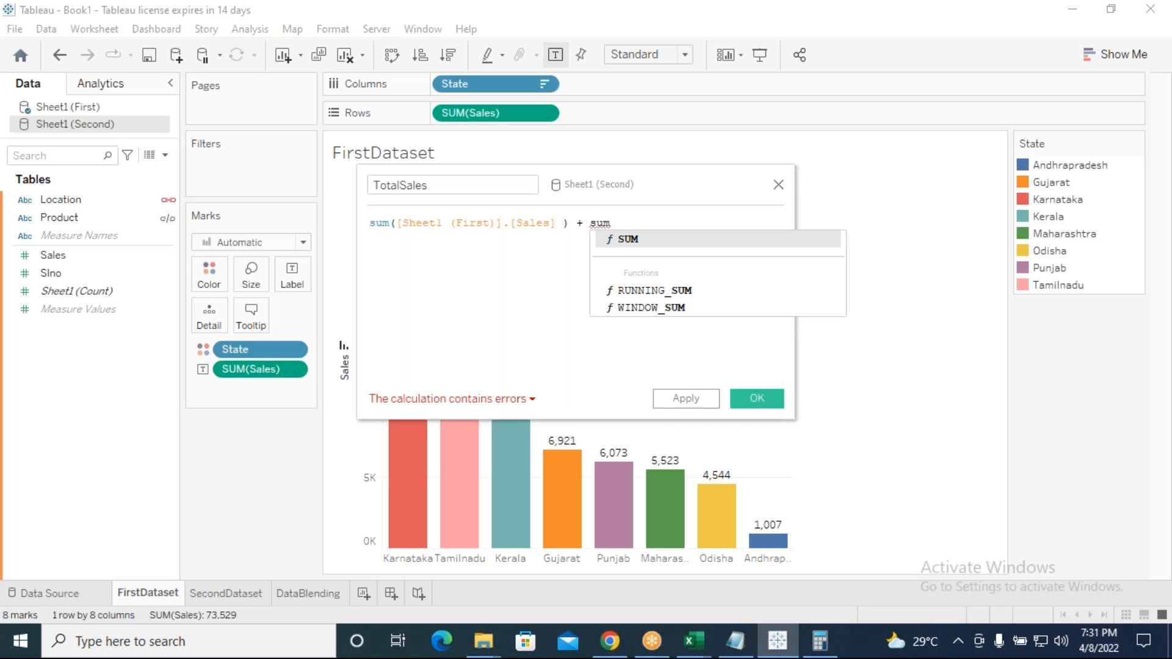
type("(")
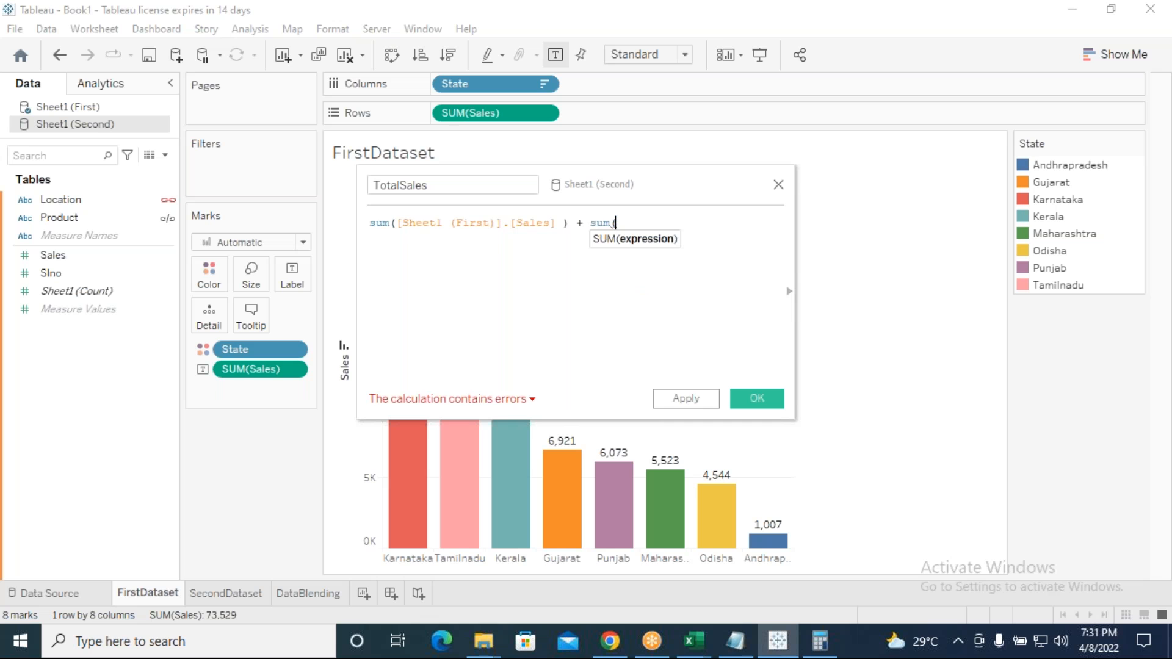
type("[Sheet1 (First)].[Sales]")
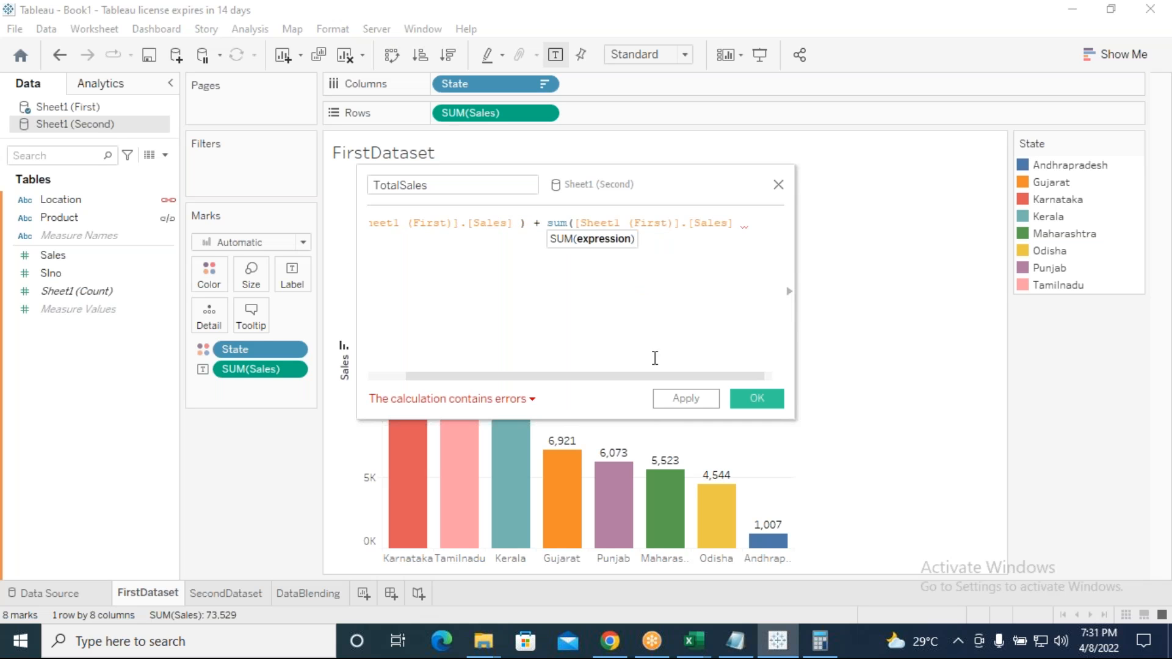
Widen the calculation editor, change First to Second in the second sum's reference, and close its parenthesis.
left_click_drag(798, 254, 976, 272)
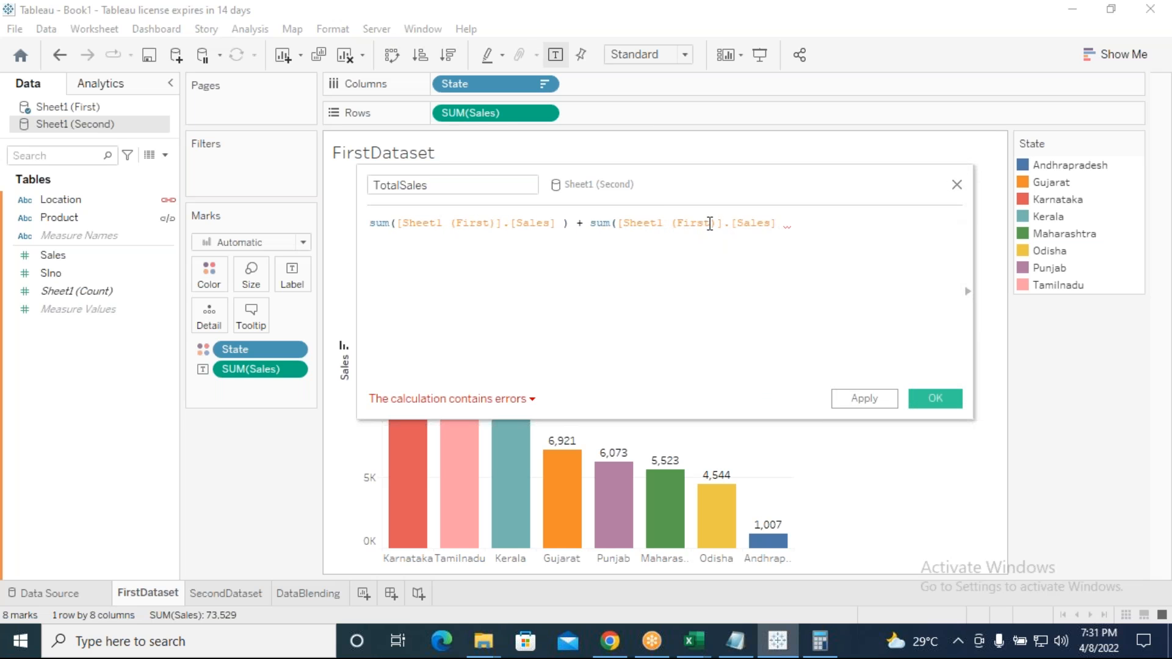
left_click(711, 224)
key("BackSpace")
key("BackSpace")
key("BackSpace")
key("BackSpace")
key("BackSpace")
type("Second")
left_click(794, 224)
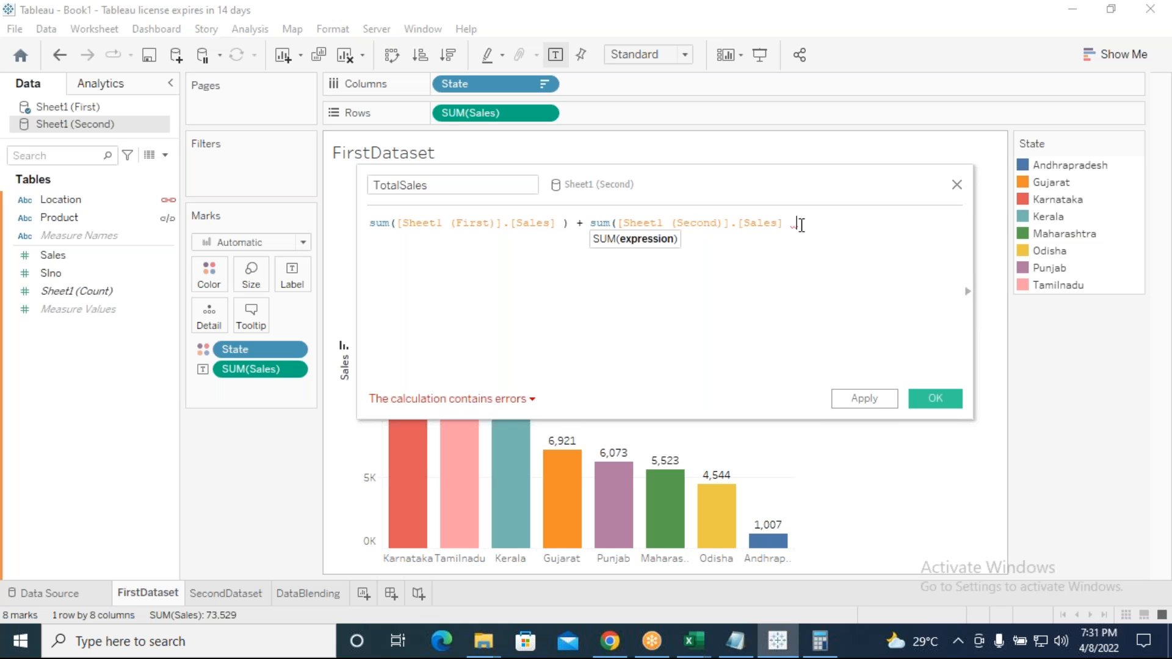
type(")")
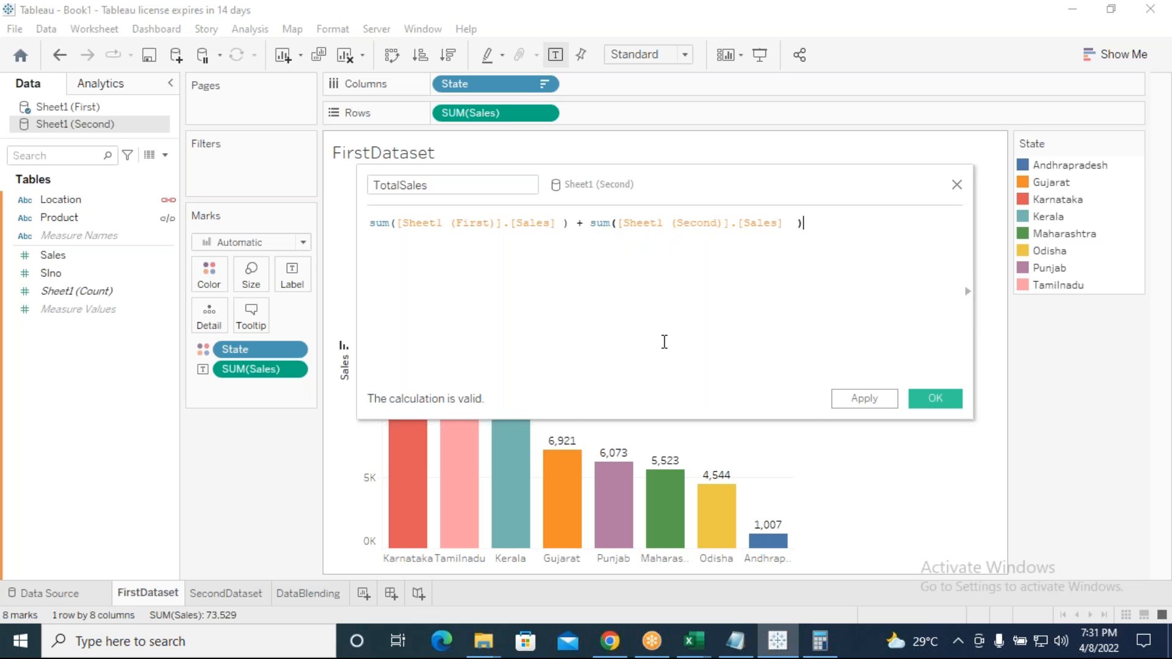
Remove the extra spaces before the closing parenthesis of the second sum.
left_click(796, 224)
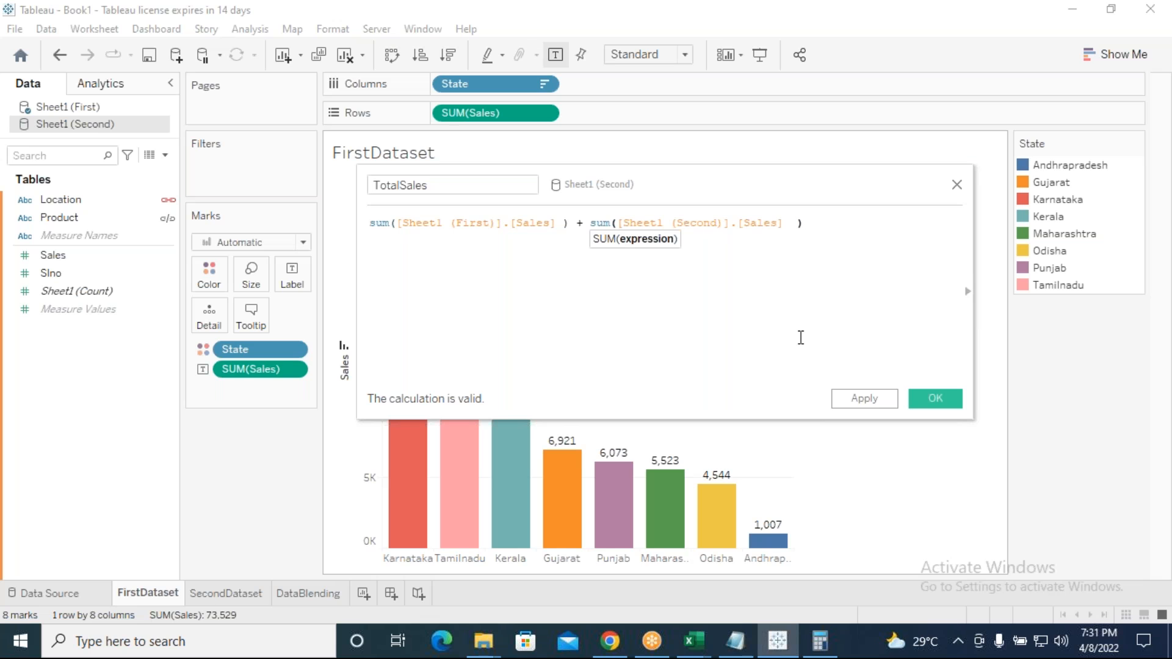
key("BackSpace")
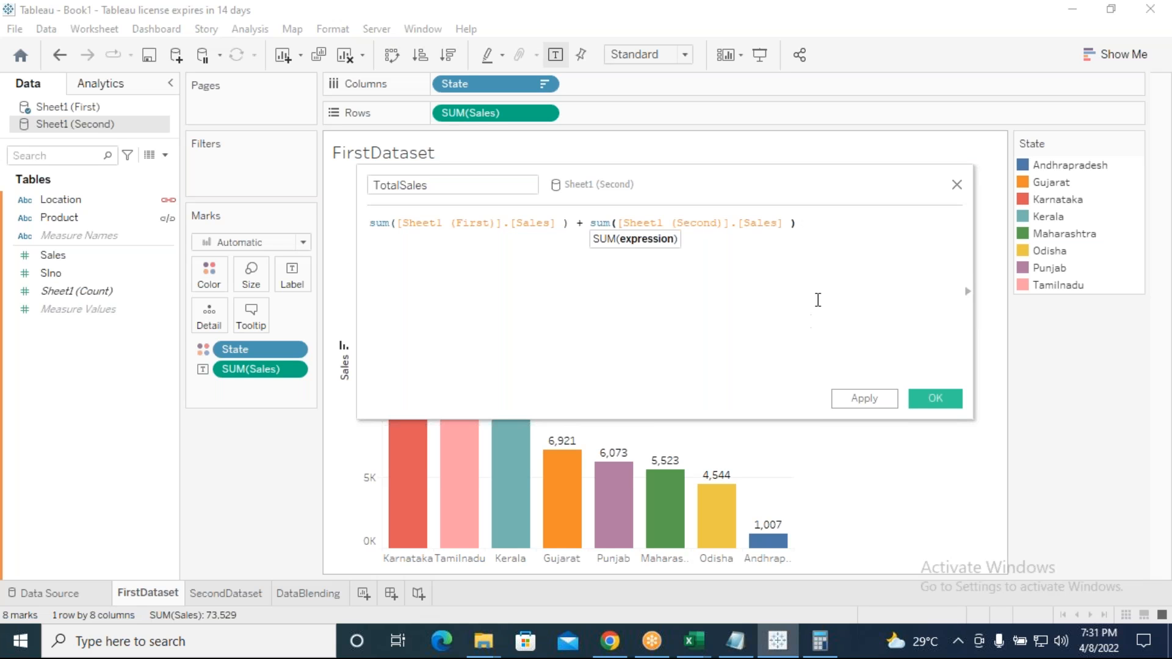
key("BackSpace")
key("End")
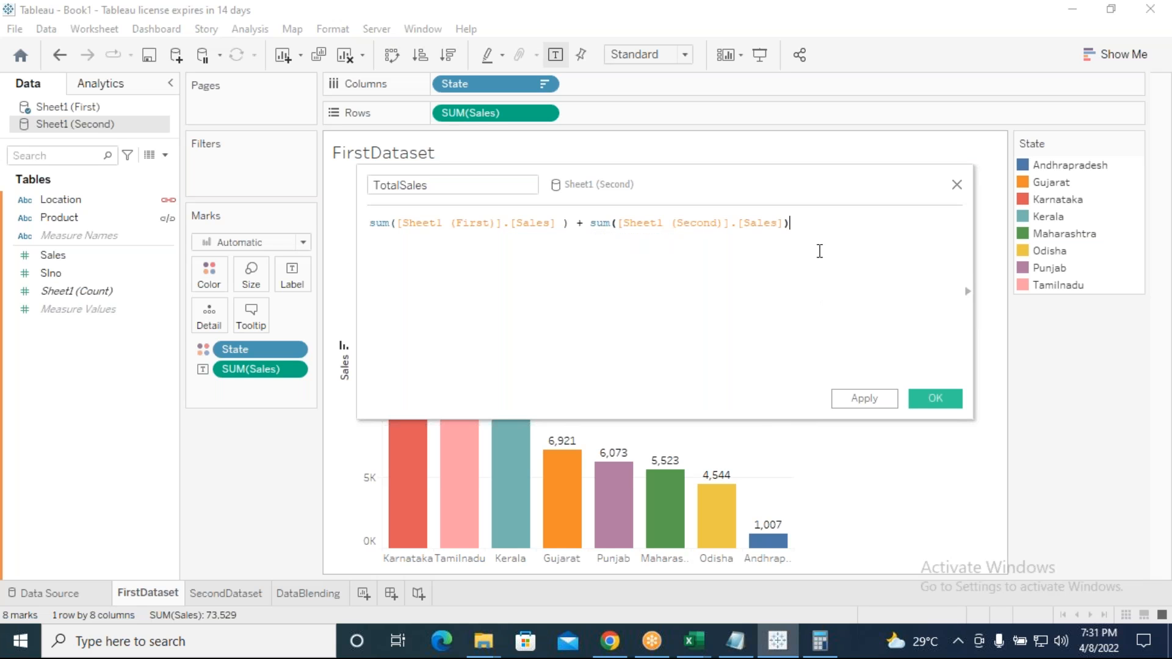
Copy the complete TotalSales formula into Notepad in place of the reference under the TotalSales line, and widen the Notepad window.
left_click_drag(782, 226, 351, 220)
key("ctrl+c")
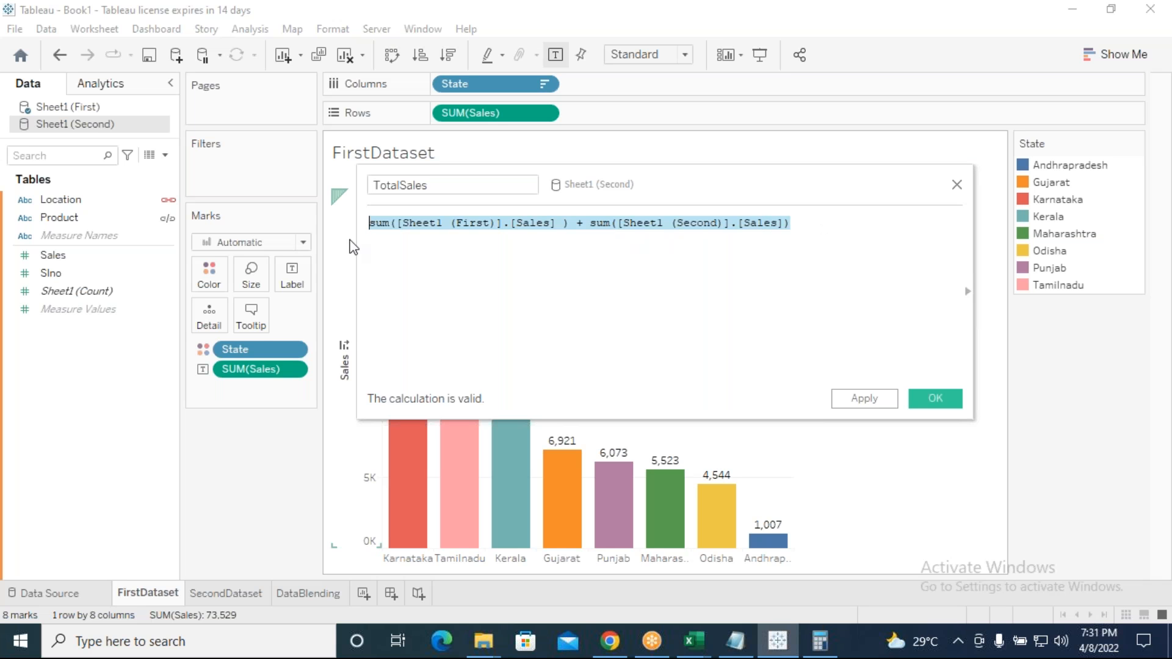
left_click(736, 641)
left_click_drag(427, 351, 90, 324)
key("ctrl+v")
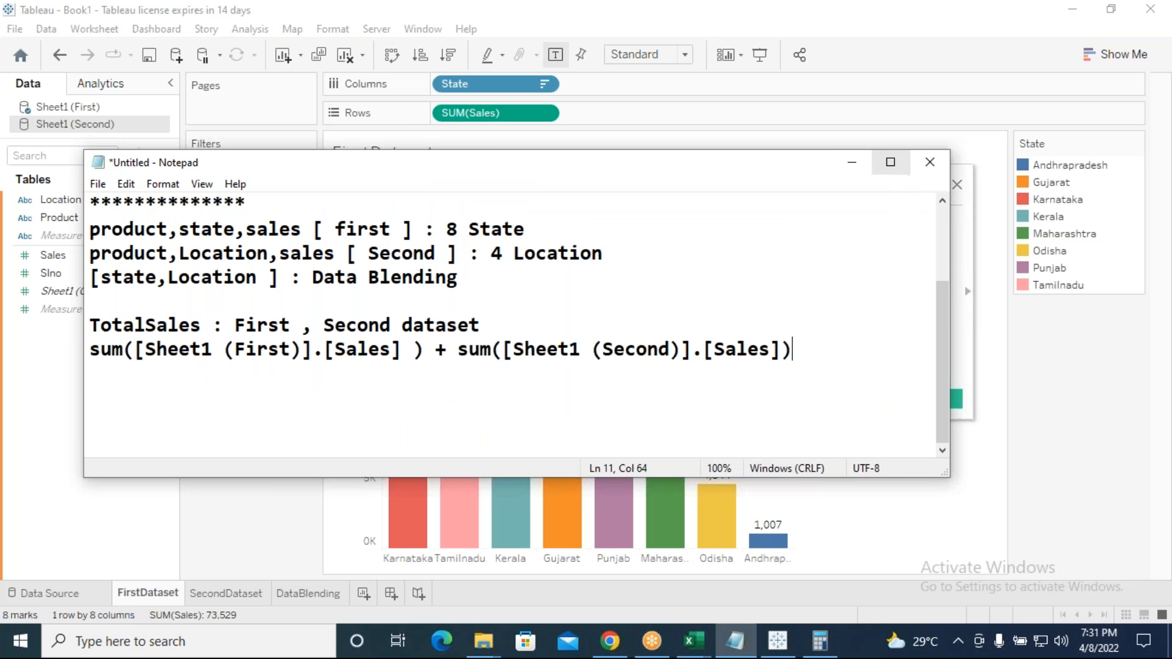
left_click_drag(950, 235, 1126, 235)
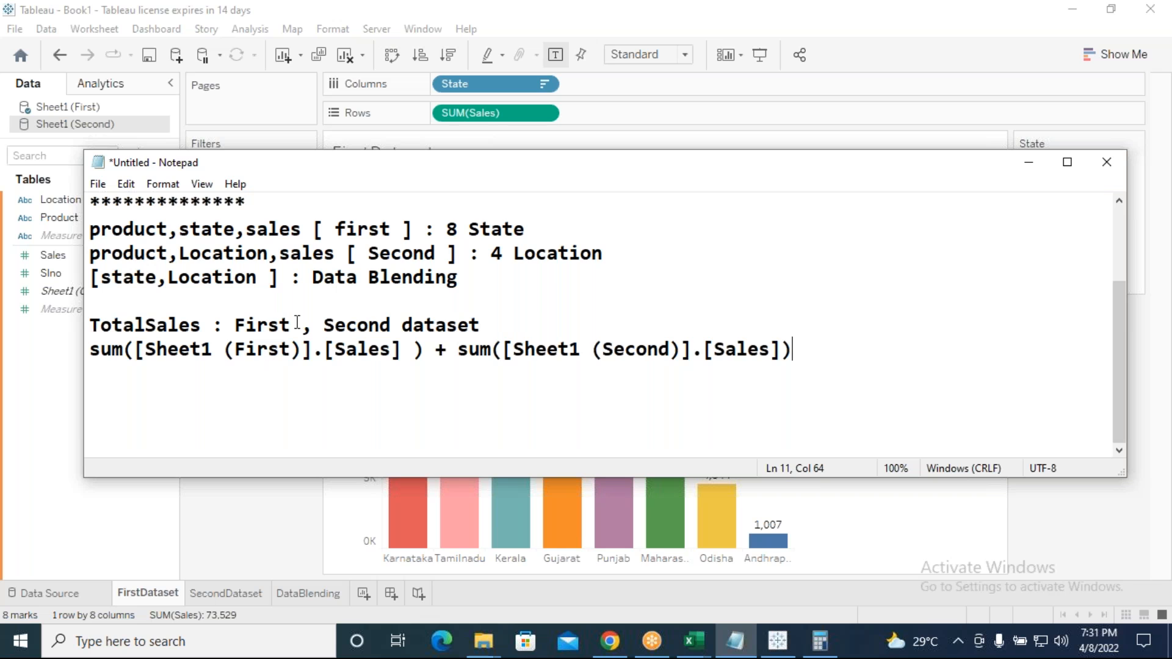
Examine the sheet, data source and Sales field references in both sums of the formula in Notepad.
left_click_drag(93, 353, 144, 354)
left_click(165, 354)
left_click_drag(213, 354, 145, 354)
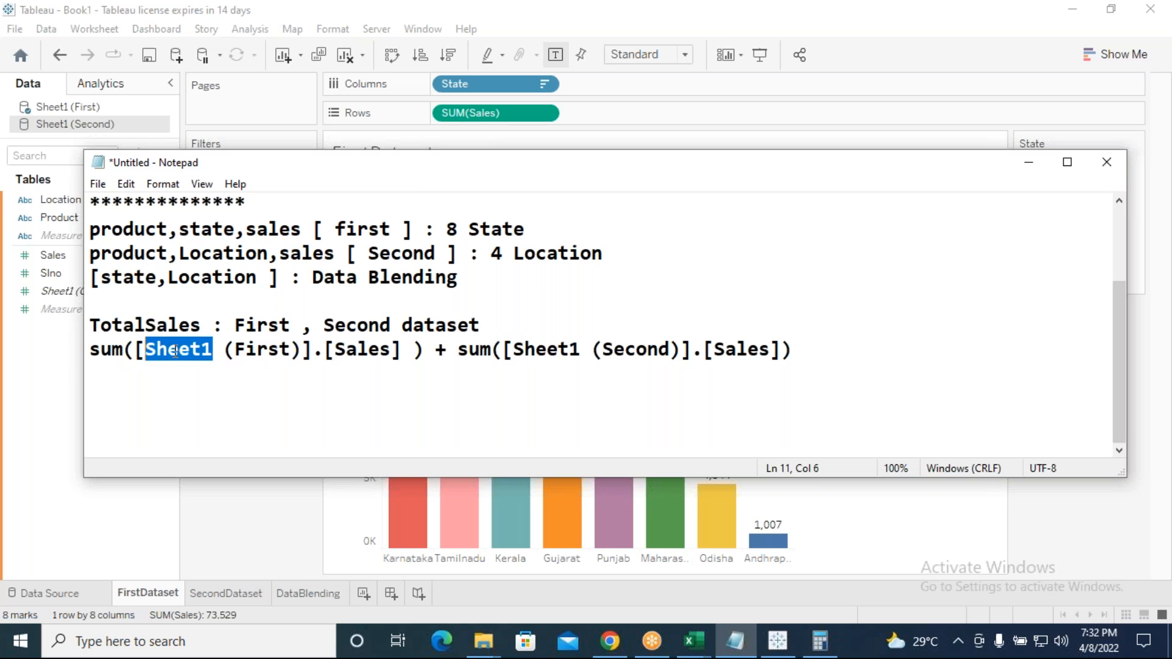
left_click_drag(224, 354, 324, 354)
double_click(374, 356)
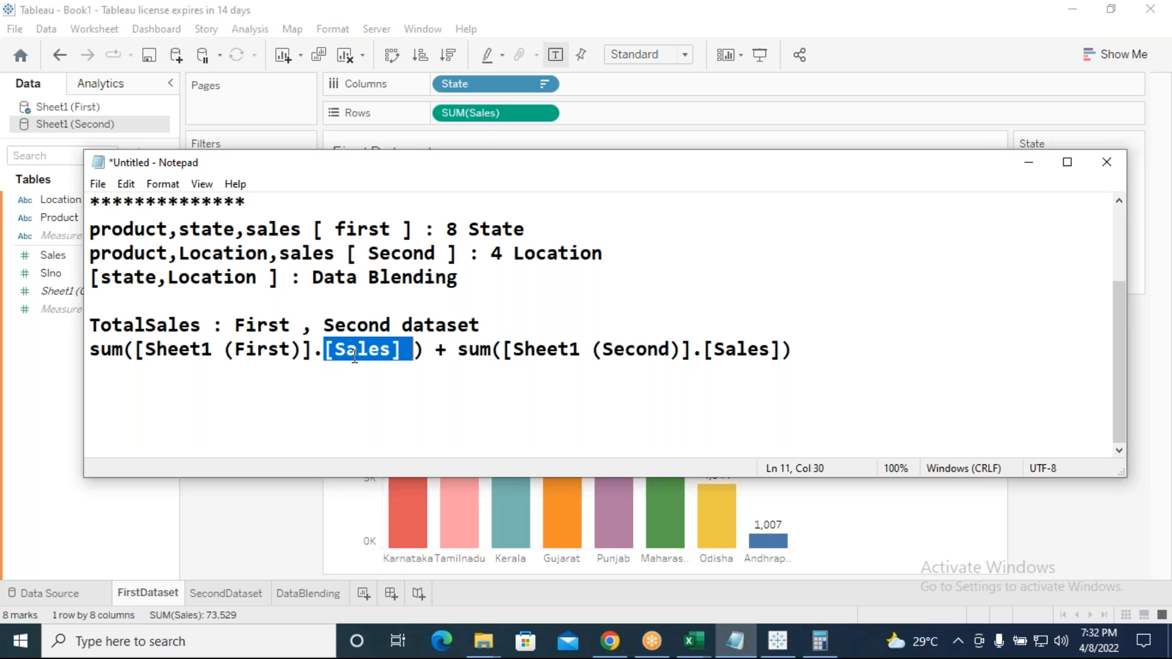
double_click(631, 353)
double_click(728, 351)
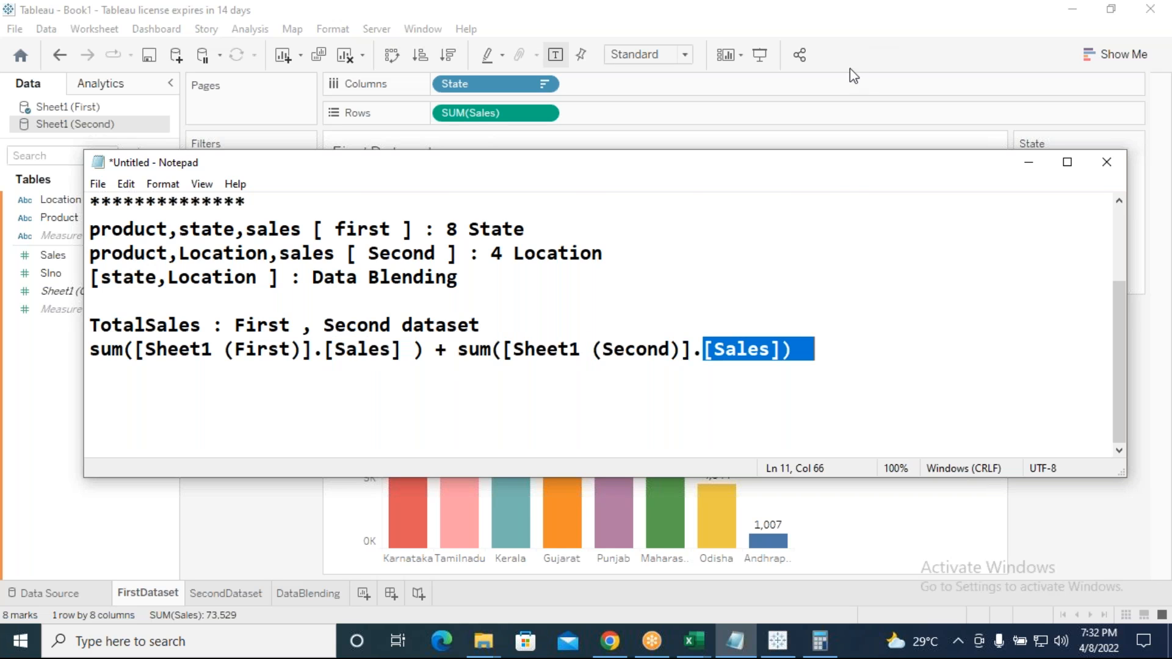
left_click(827, 348)
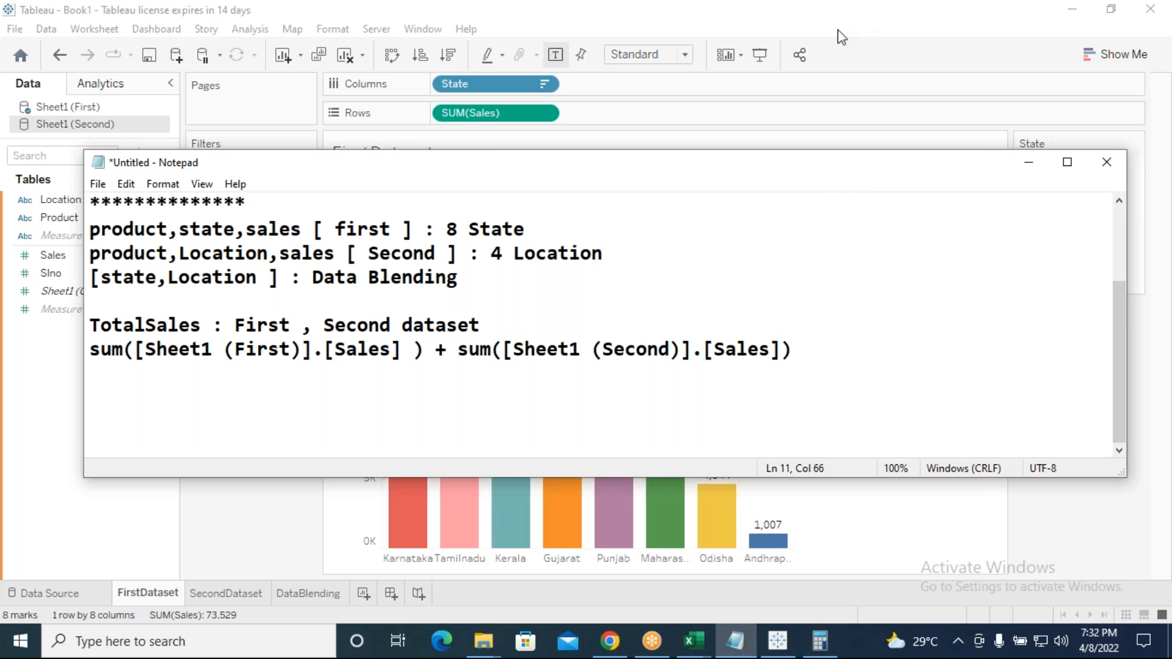
left_click_drag(805, 354, 71, 348)
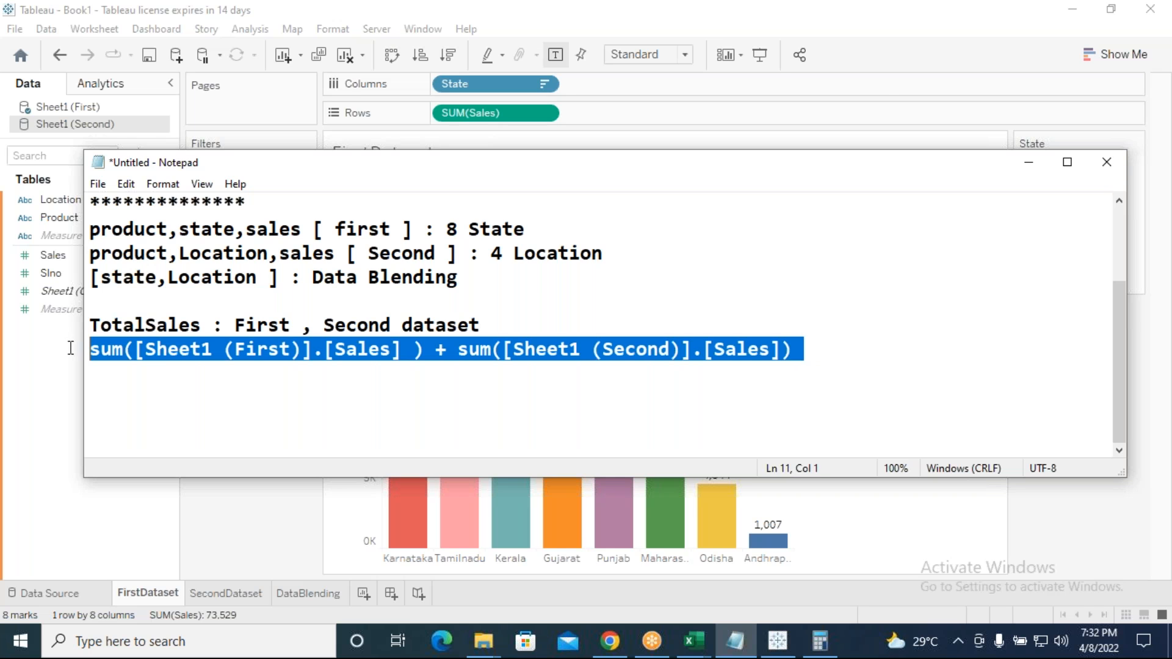
left_click(831, 31)
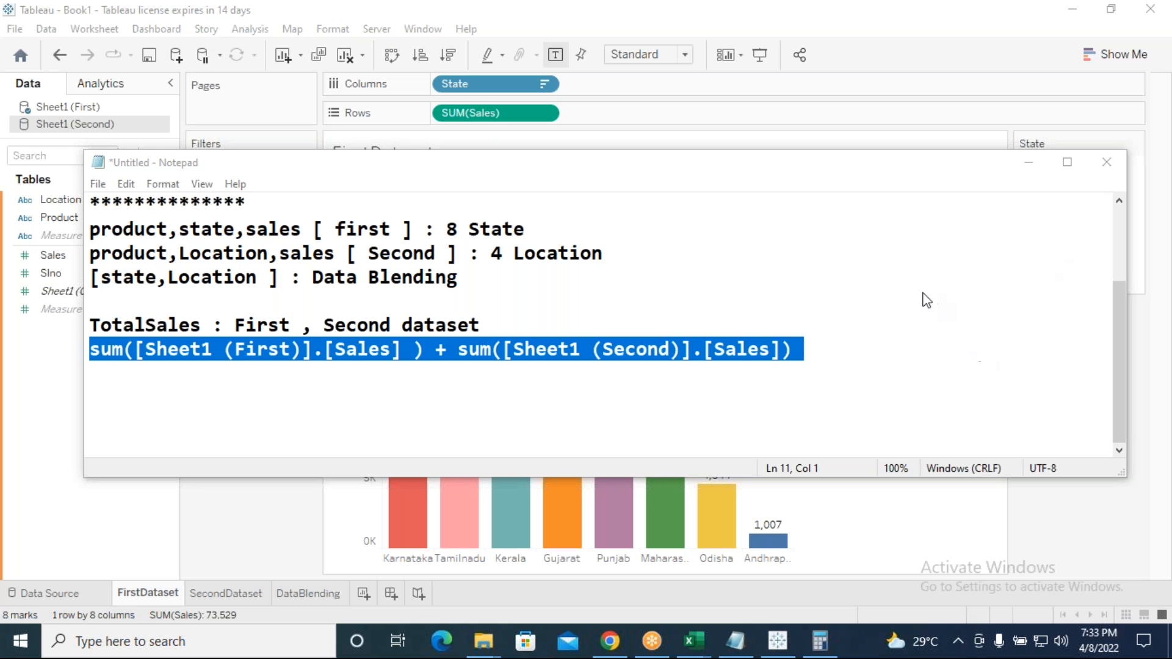
Deselect the formula in Notepad, switch back to Tableau and deselect the formula in the TotalSales calculation editor.
left_click(649, 413)
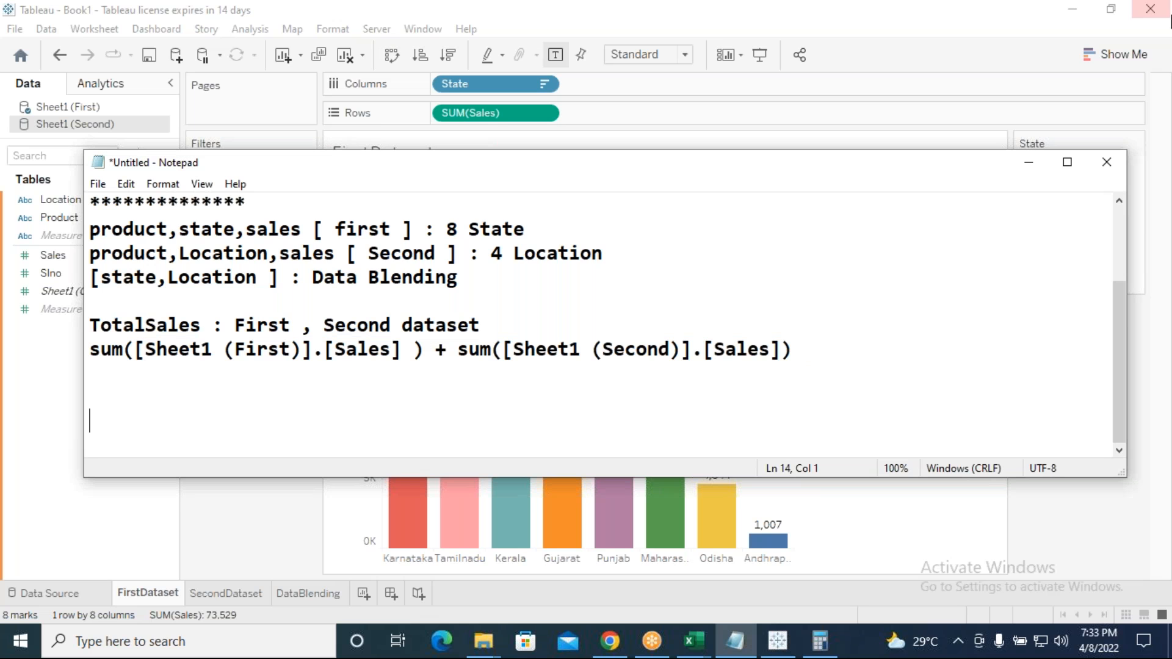
left_click(852, 82)
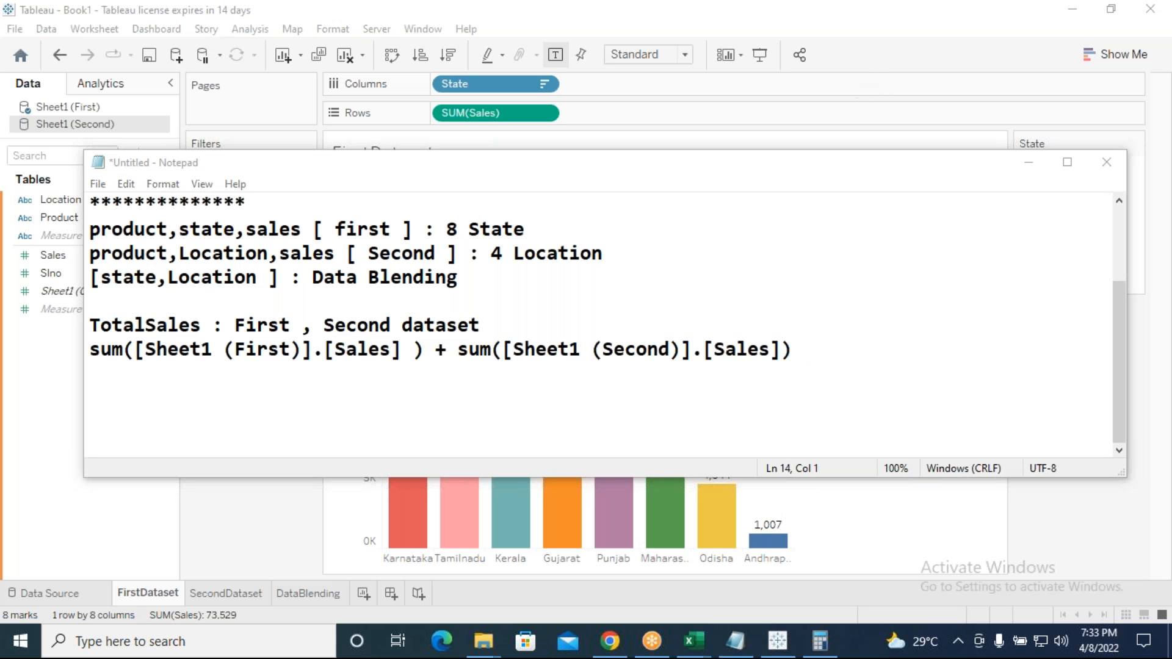
left_click(1029, 163)
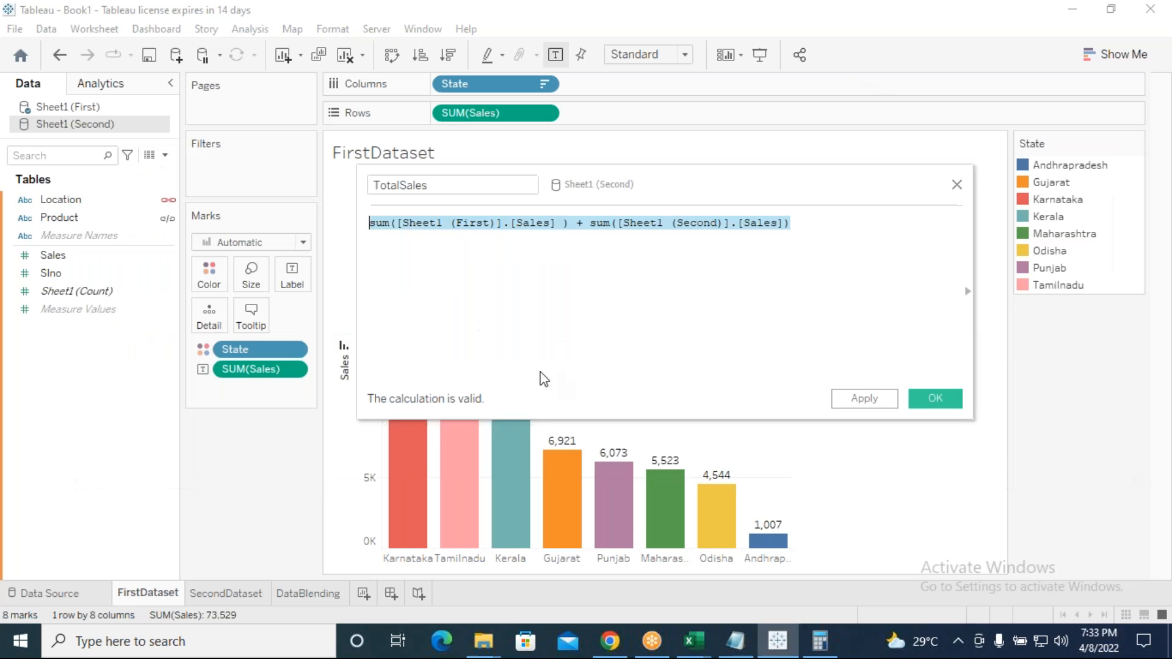
left_click(700, 266)
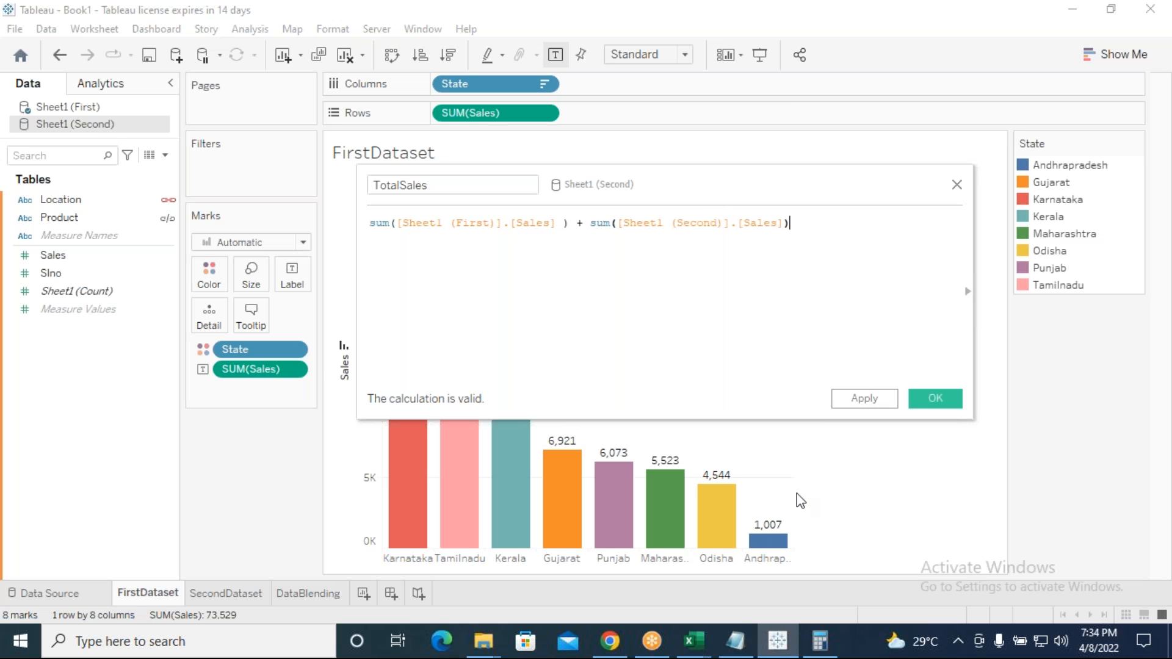
Switch to Notepad and save the notes with the TotalSales formula as a text file named Note on the Desktop.
left_click(737, 652)
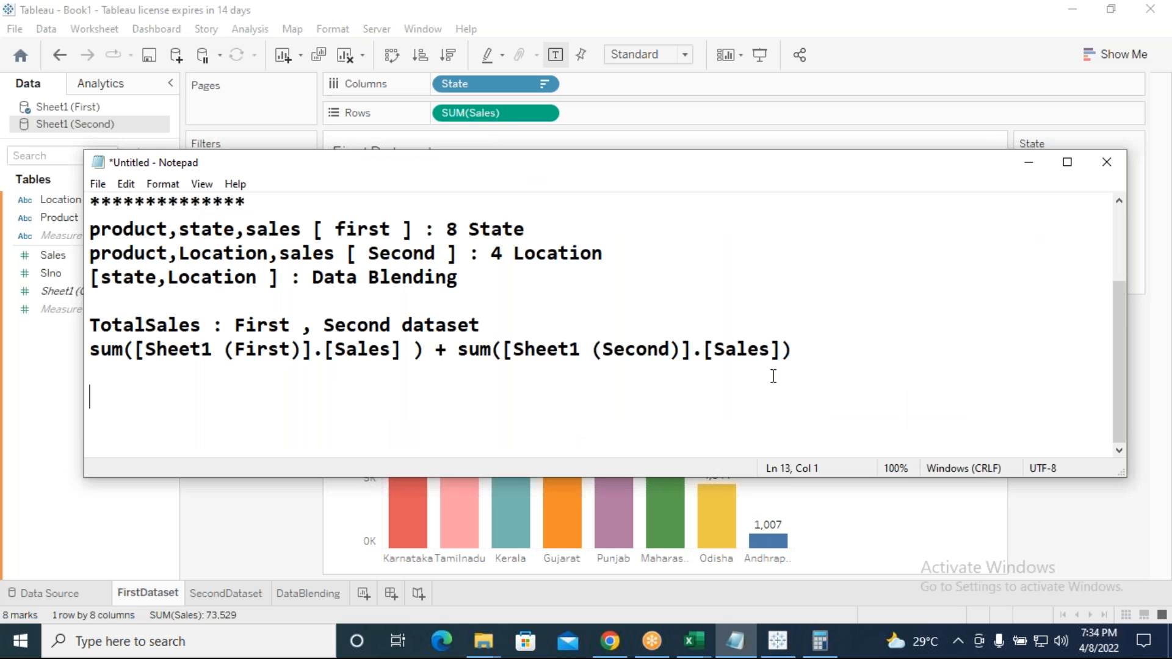
left_click_drag(807, 351, 79, 350)
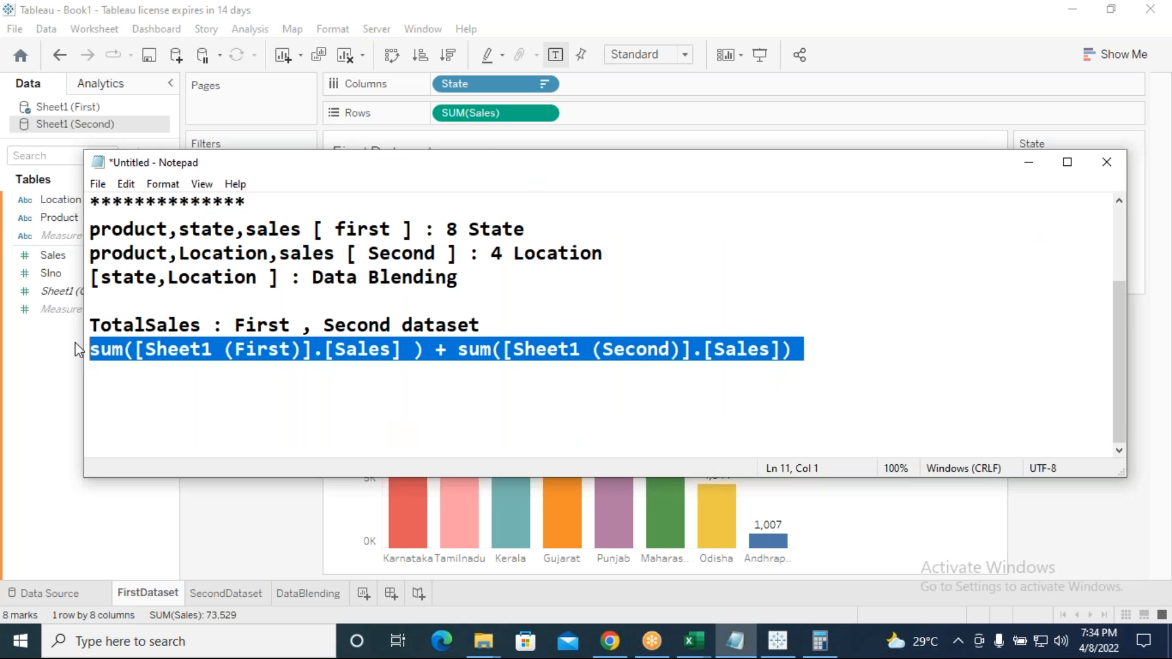
left_click(778, 305)
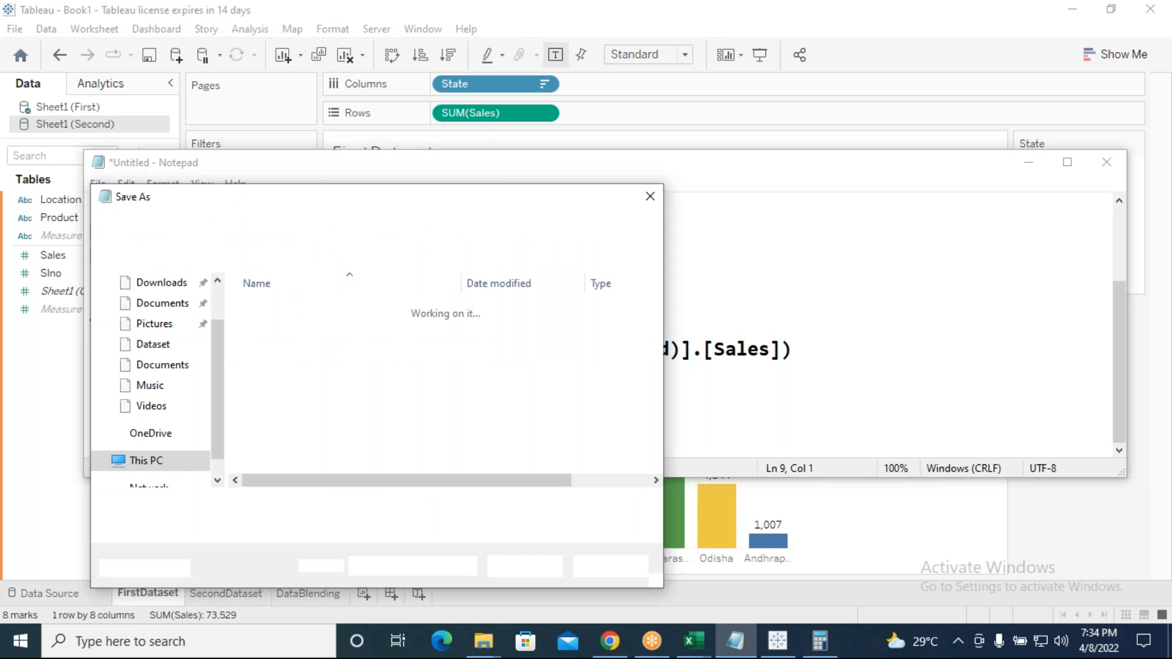
scroll(222, 386, "up", 3)
left_click(154, 317)
type("Note")
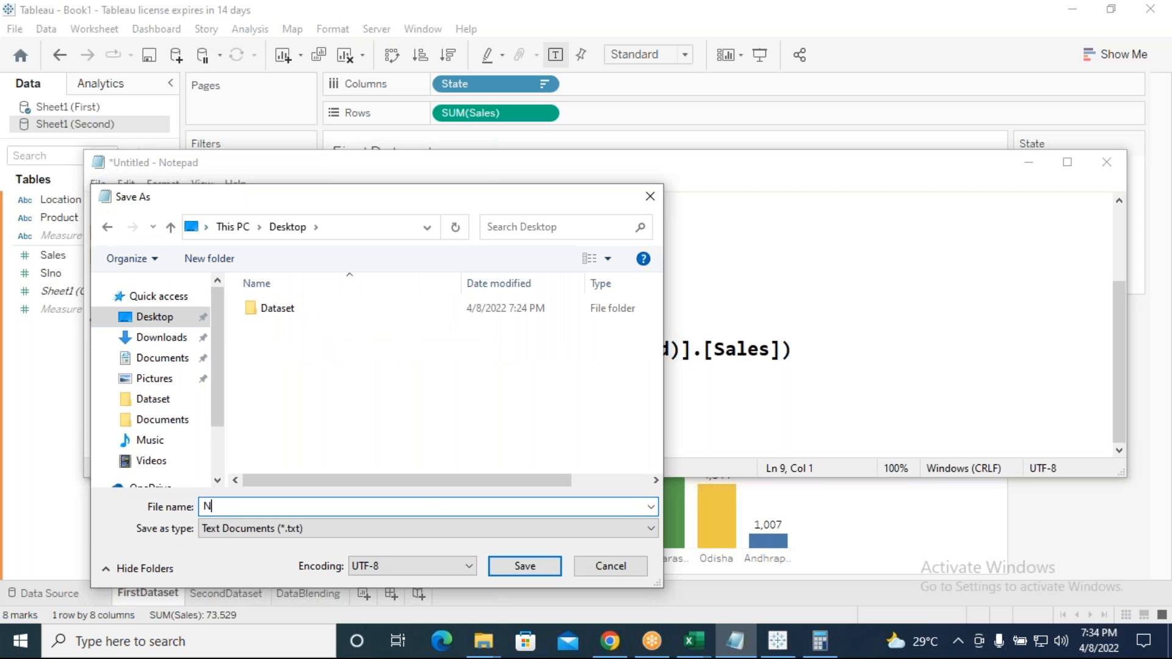
left_click(533, 569)
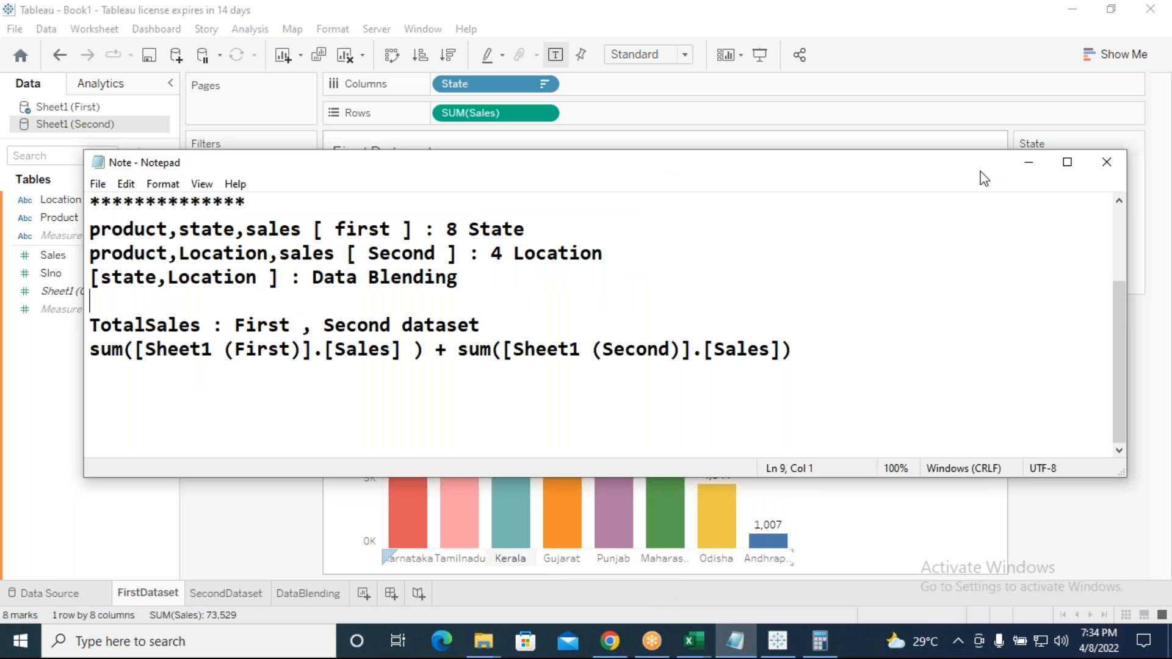
Return to Tableau, apply the TotalSales calculation and close its editor.
left_click(1028, 162)
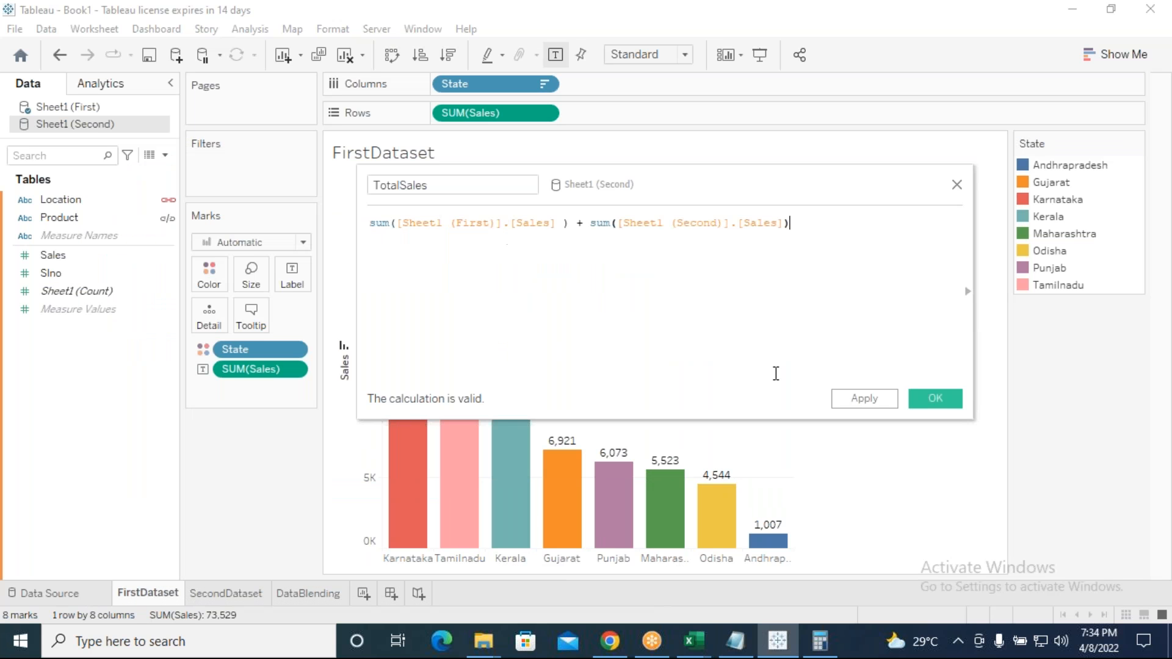
left_click(859, 399)
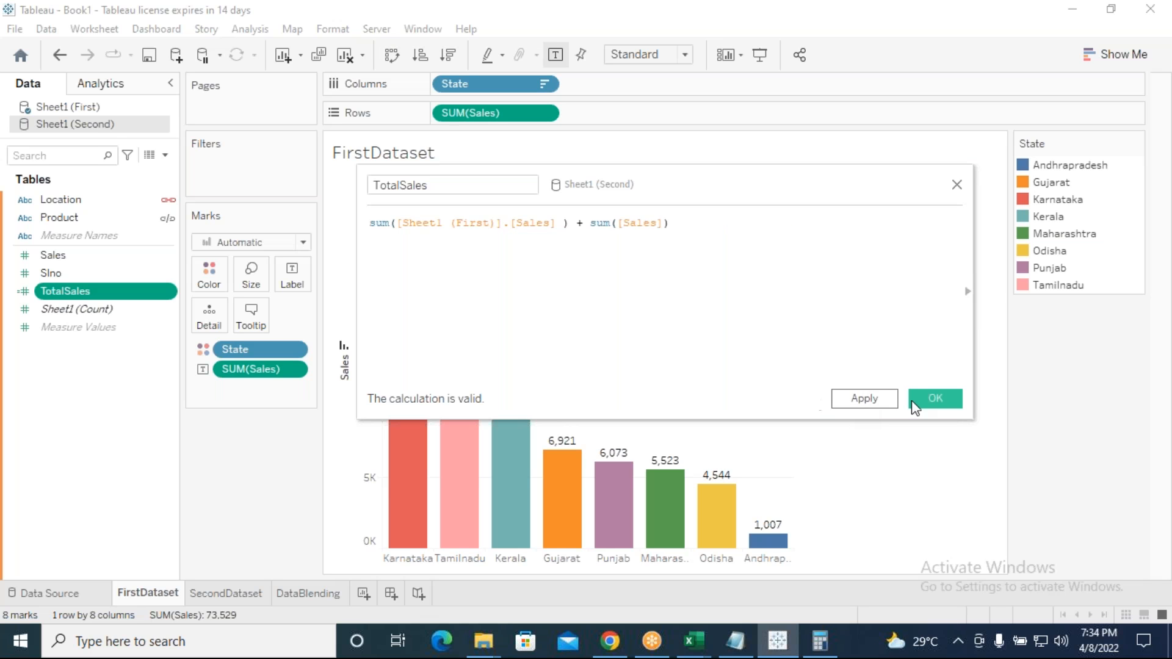
left_click(931, 404)
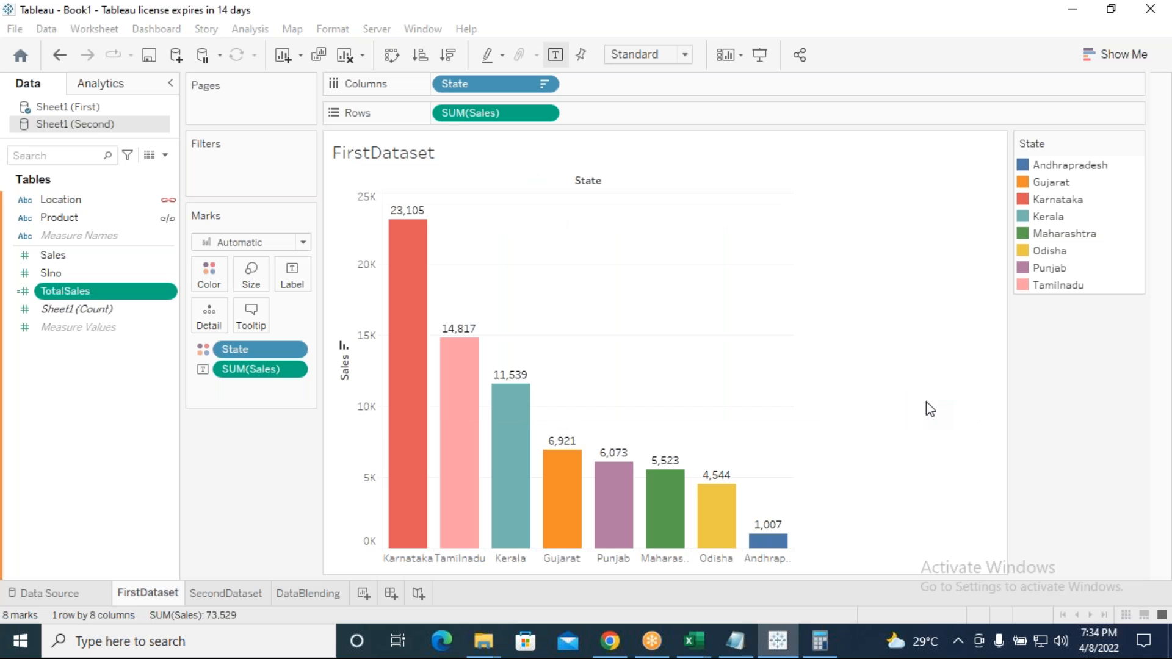
Open the DataBlending sheet and place TotalSales from the Second data source on Rows.
left_click(290, 594)
left_click(90, 292)
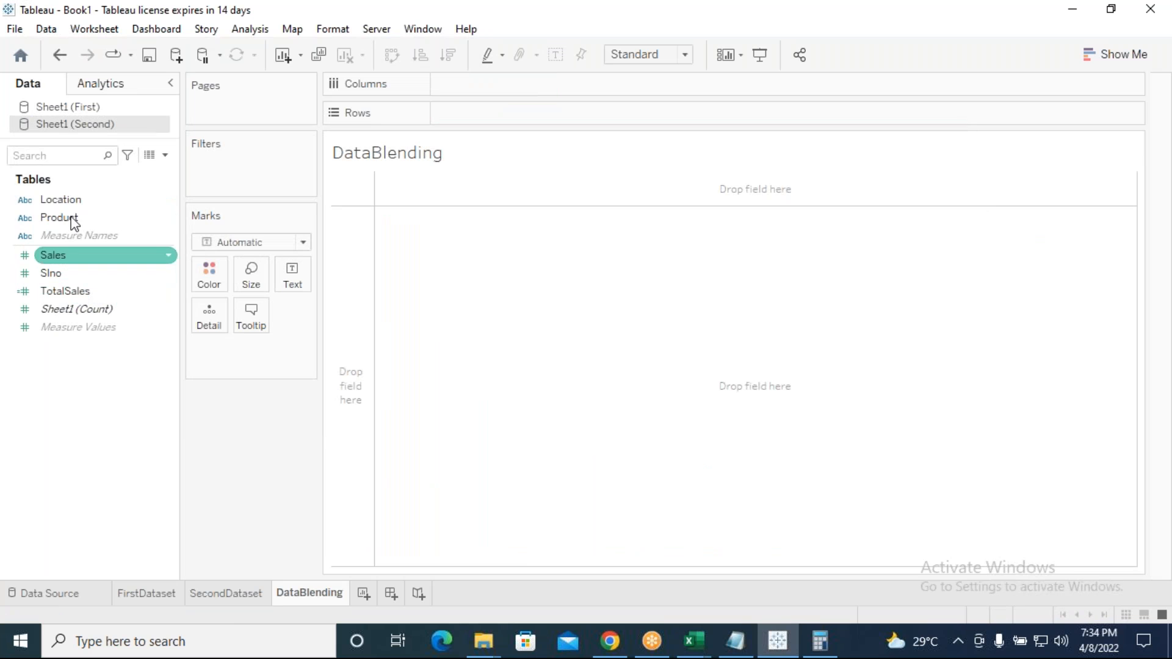
left_click(53, 292)
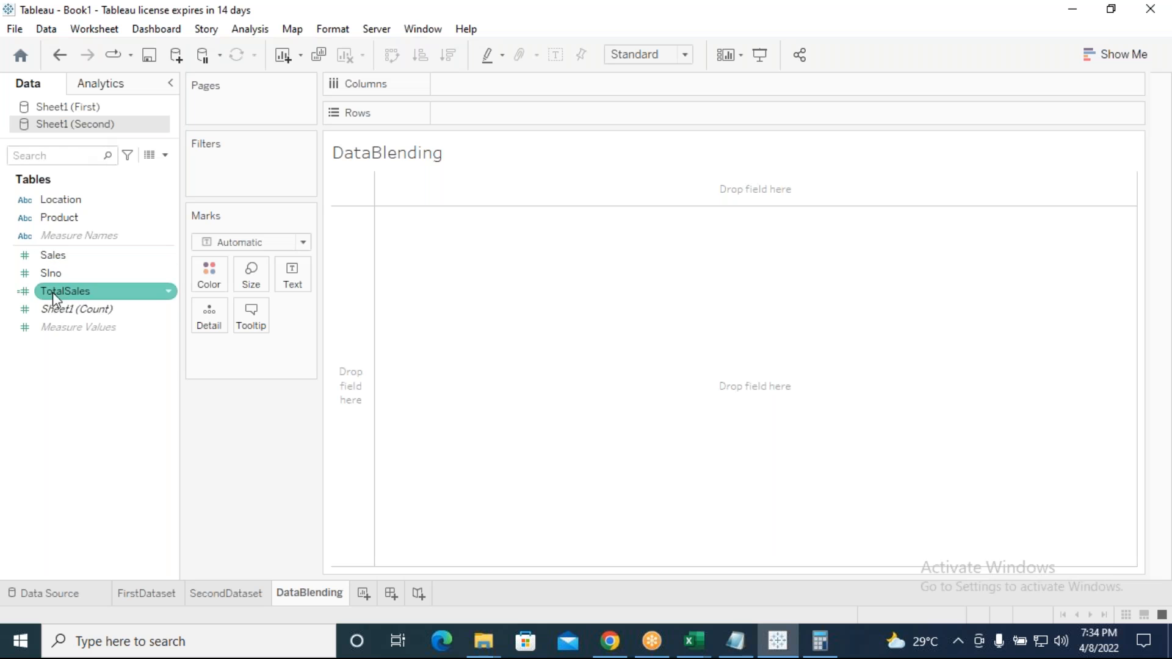
mouse_move(81, 291)
left_mouse_down()
mouse_move(404, 162)
mouse_move(479, 120)
mouse_move(473, 112)
left_mouse_up()
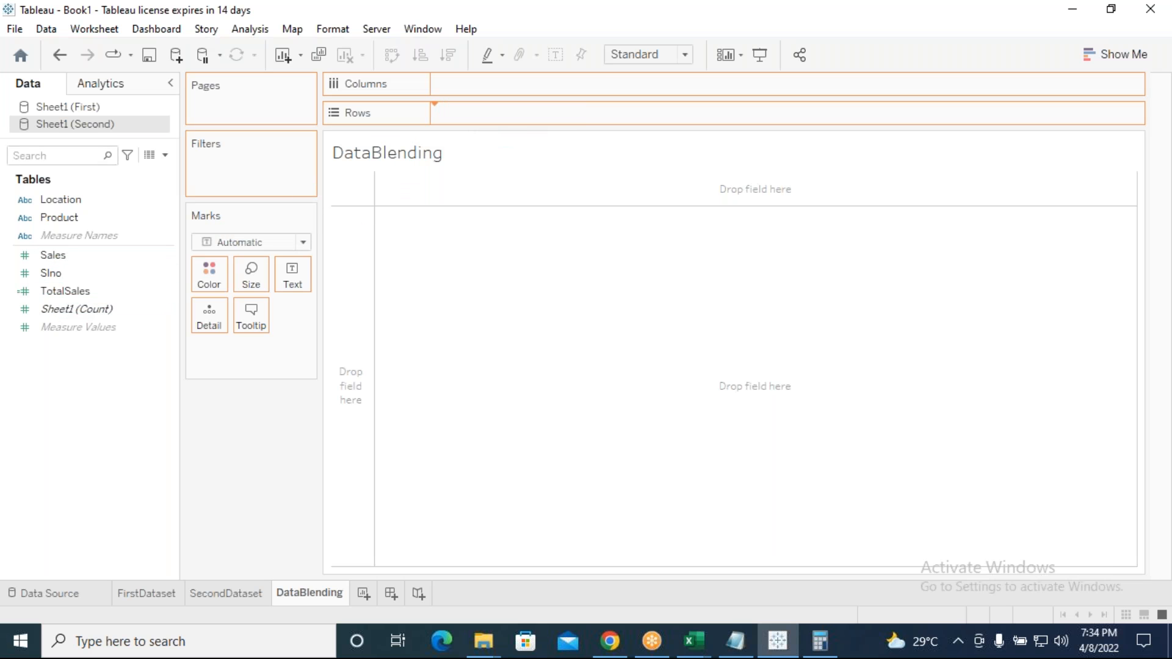
left_click(595, 334)
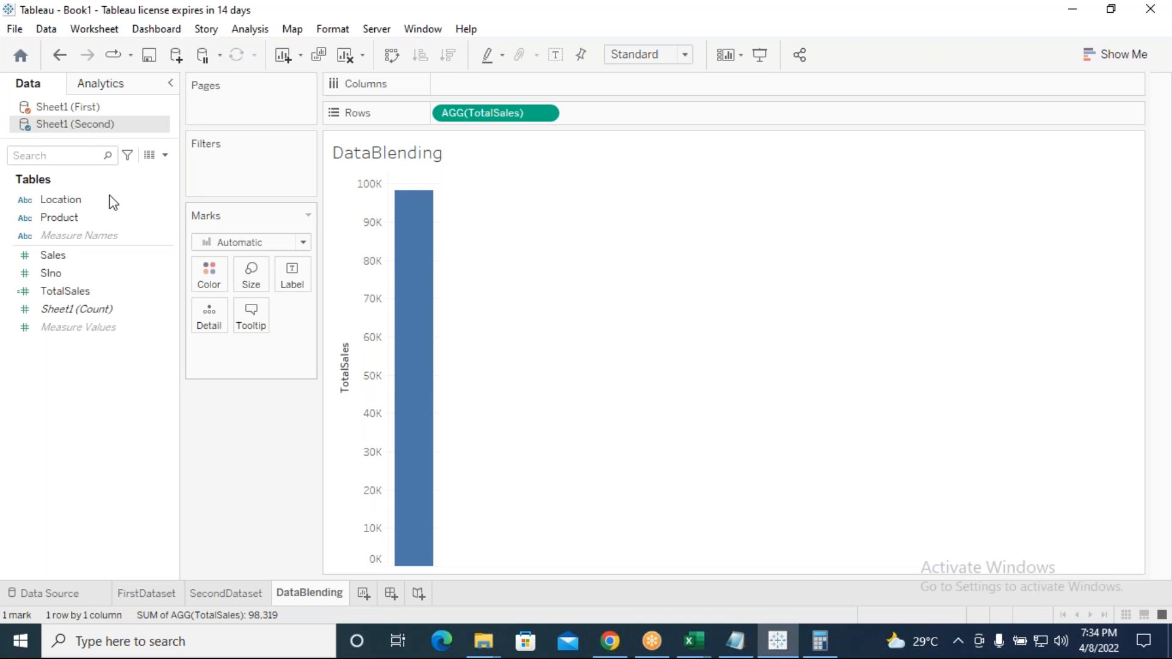
Place State from the First data source on Columns of the DataBlending sheet.
left_click(83, 106)
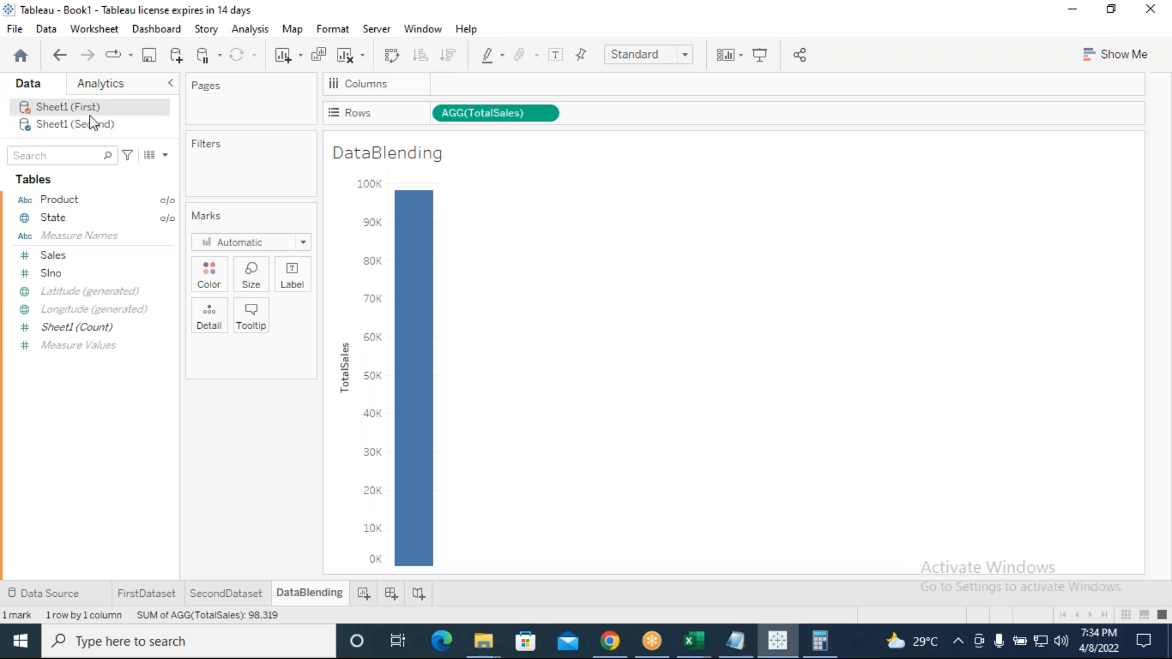
left_click(74, 203)
left_click_drag(55, 218, 479, 86)
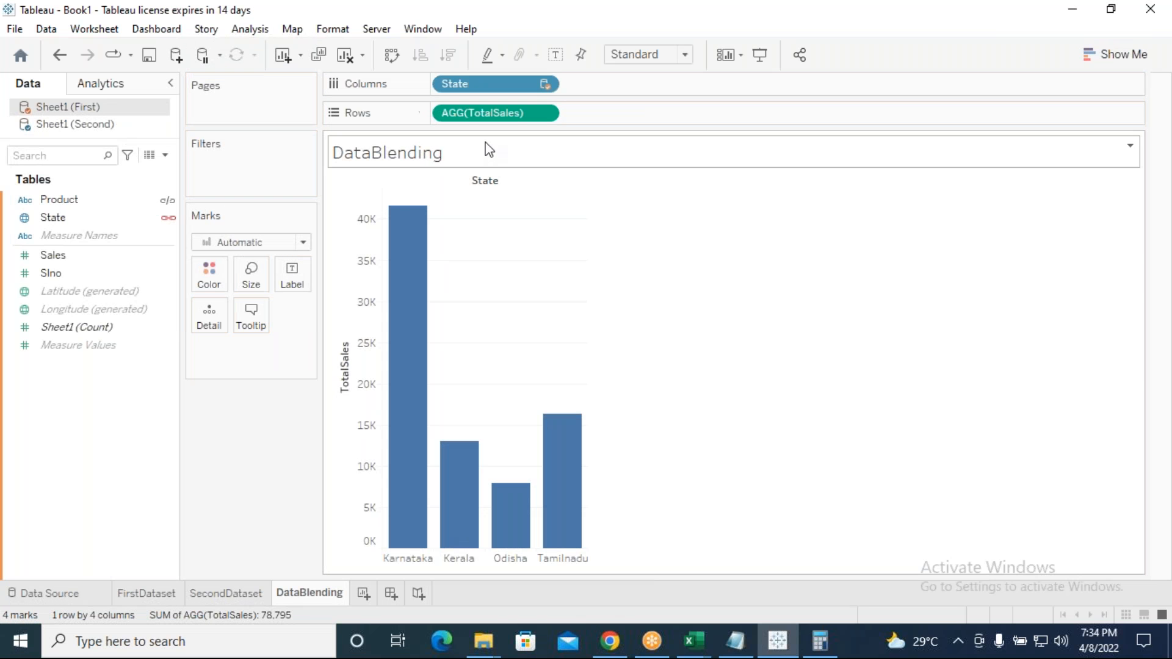
Remove State from Columns and TotalSales from Rows to empty the DataBlending sheet.
mouse_move(392, 291)
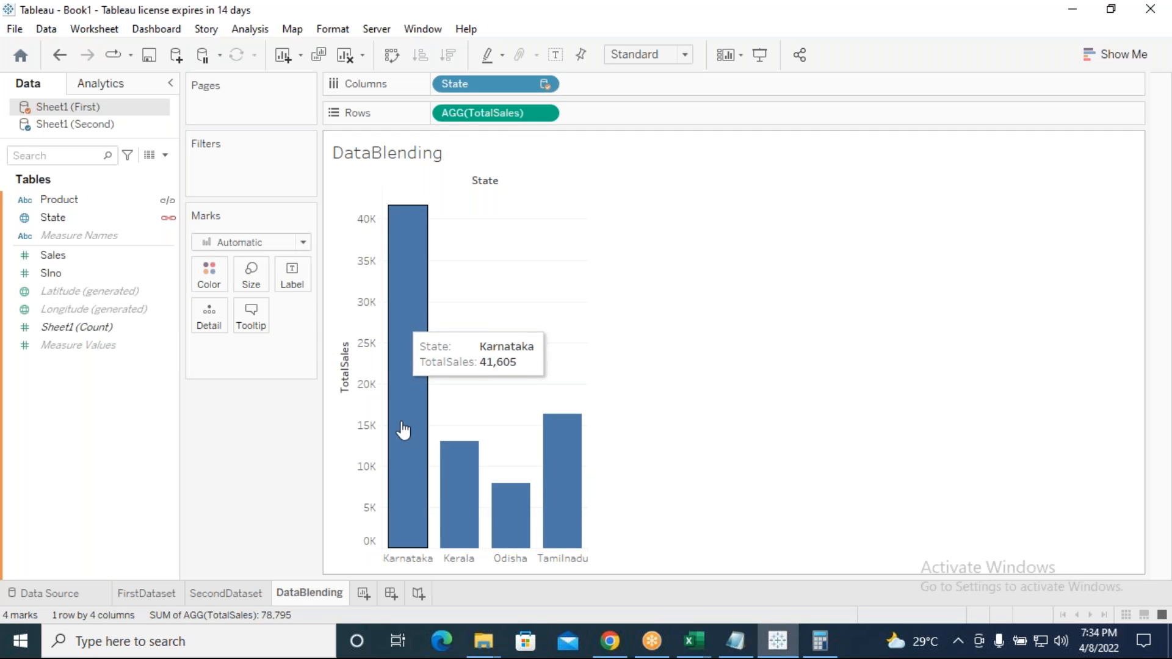
mouse_move(450, 489)
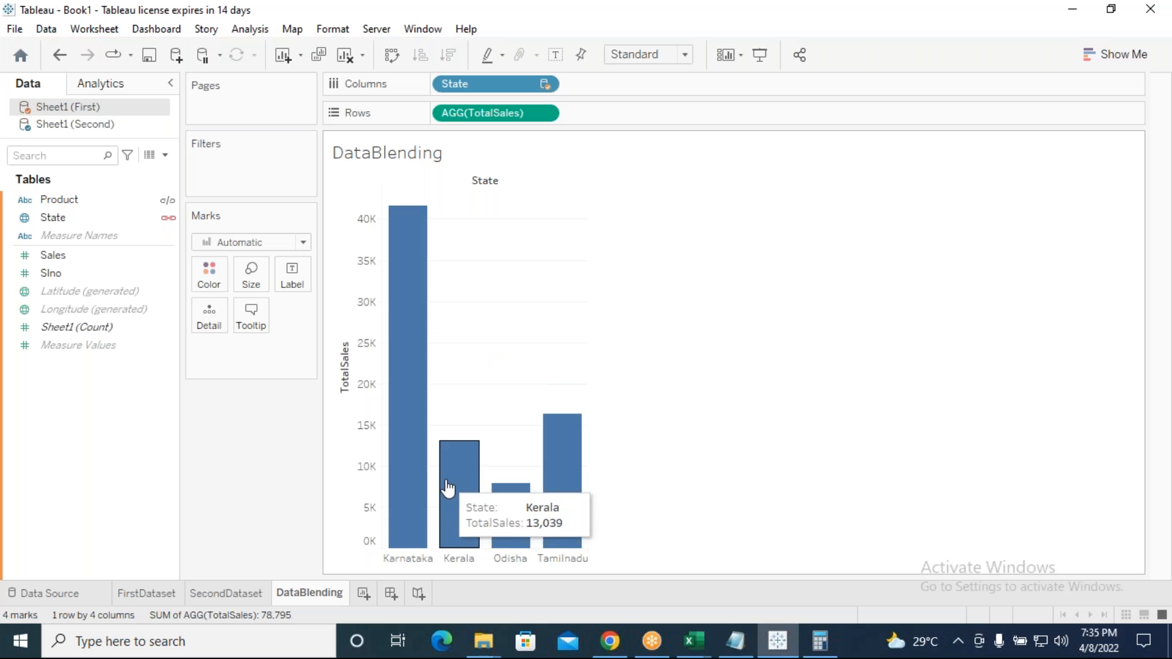
mouse_move(394, 250)
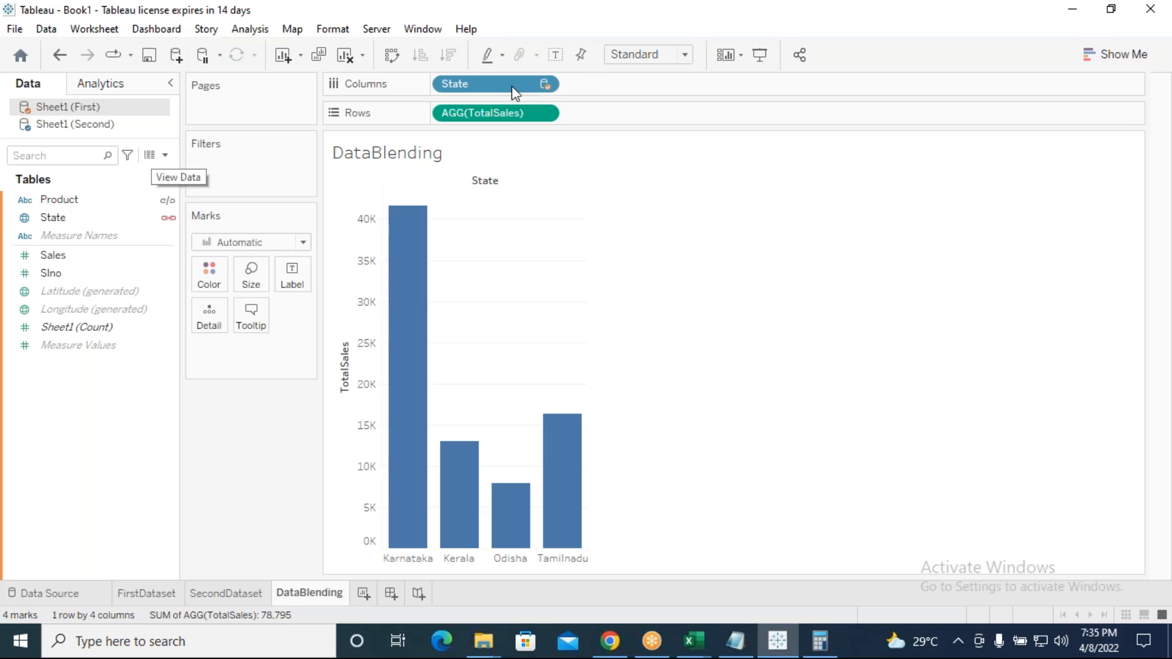
left_click_drag(491, 90, 135, 476)
left_click(571, 335)
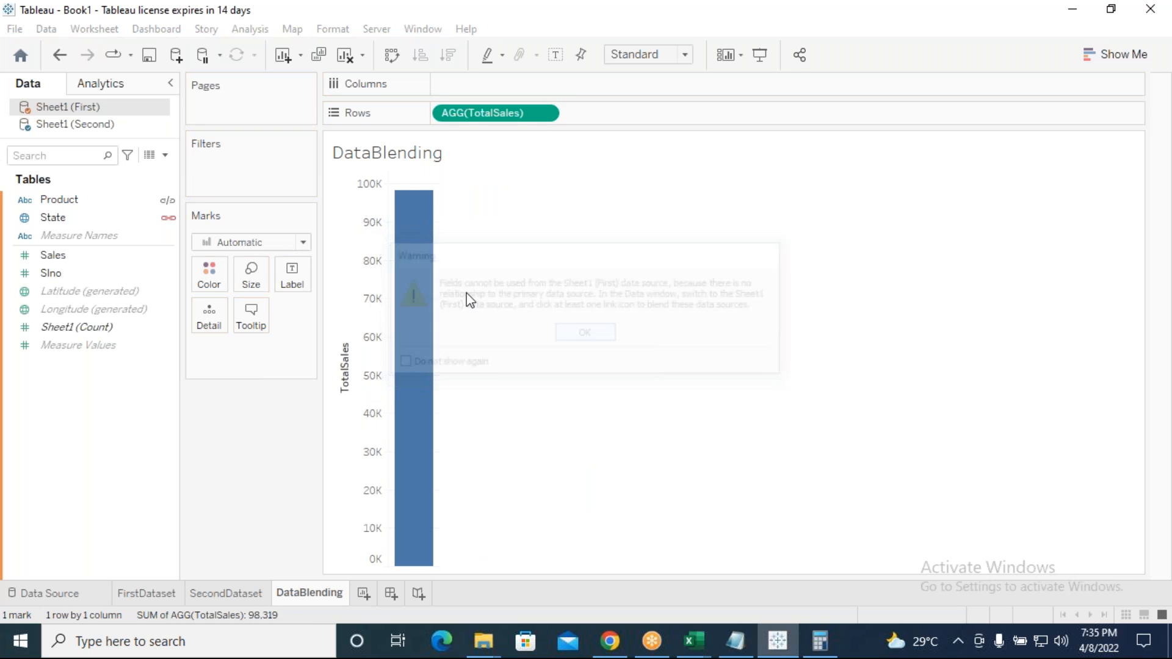
left_click_drag(420, 268, 265, 485)
left_click_drag(518, 113, 272, 458)
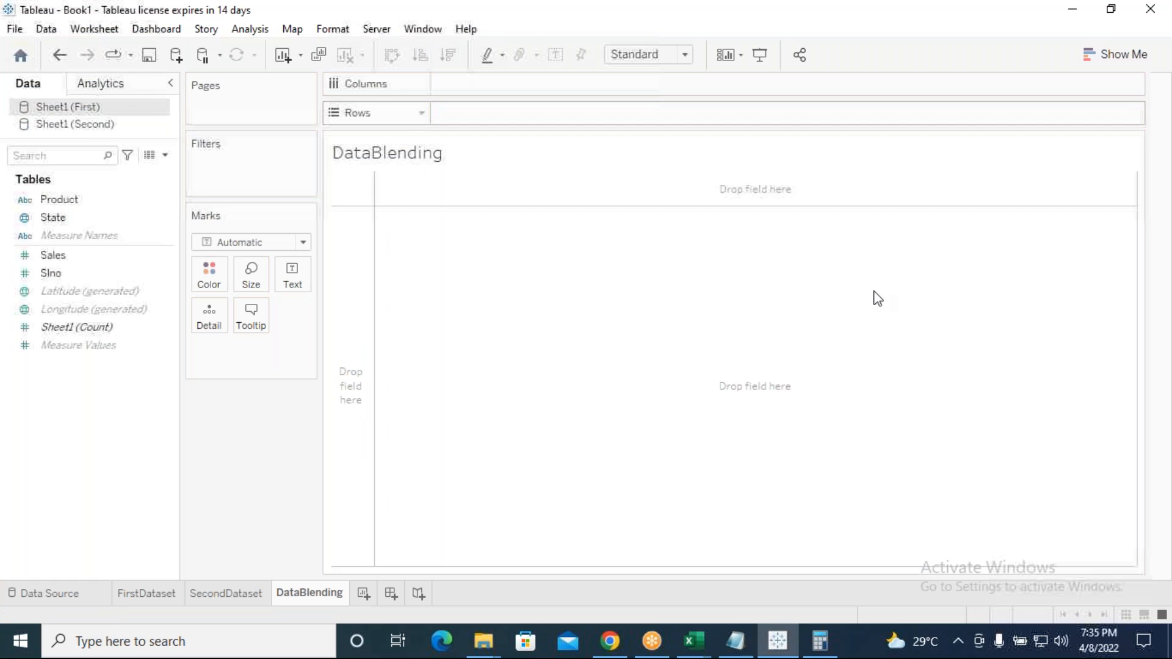
Try Location from the Second data source on Columns and take it off again.
left_click(90, 124)
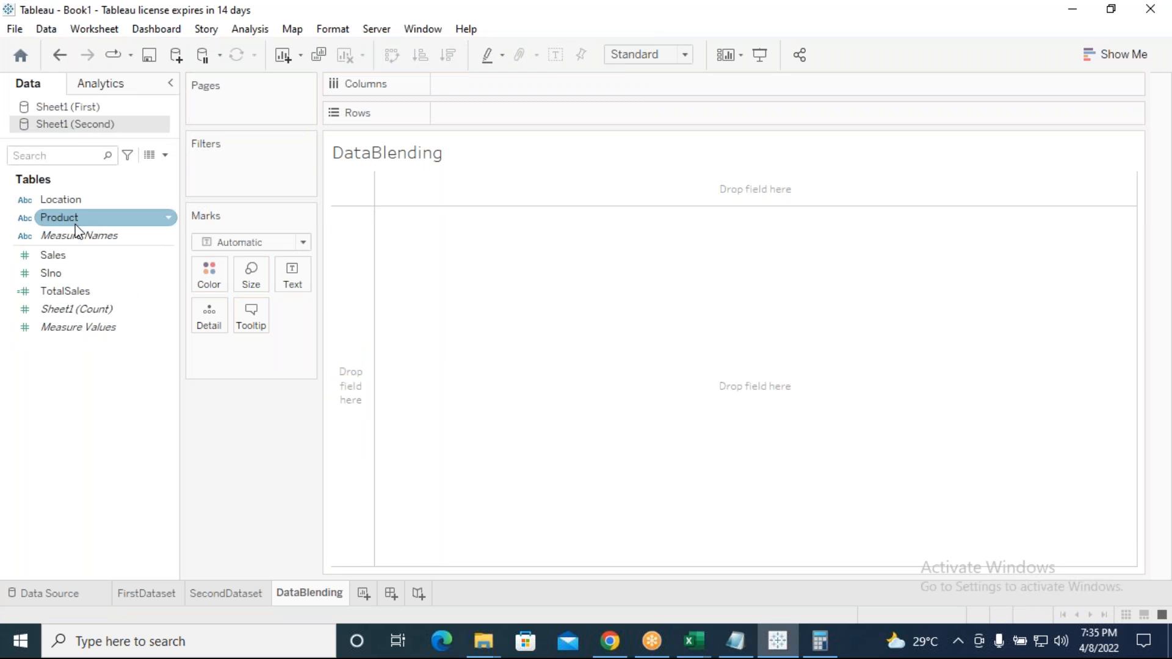
left_click_drag(90, 207, 492, 87)
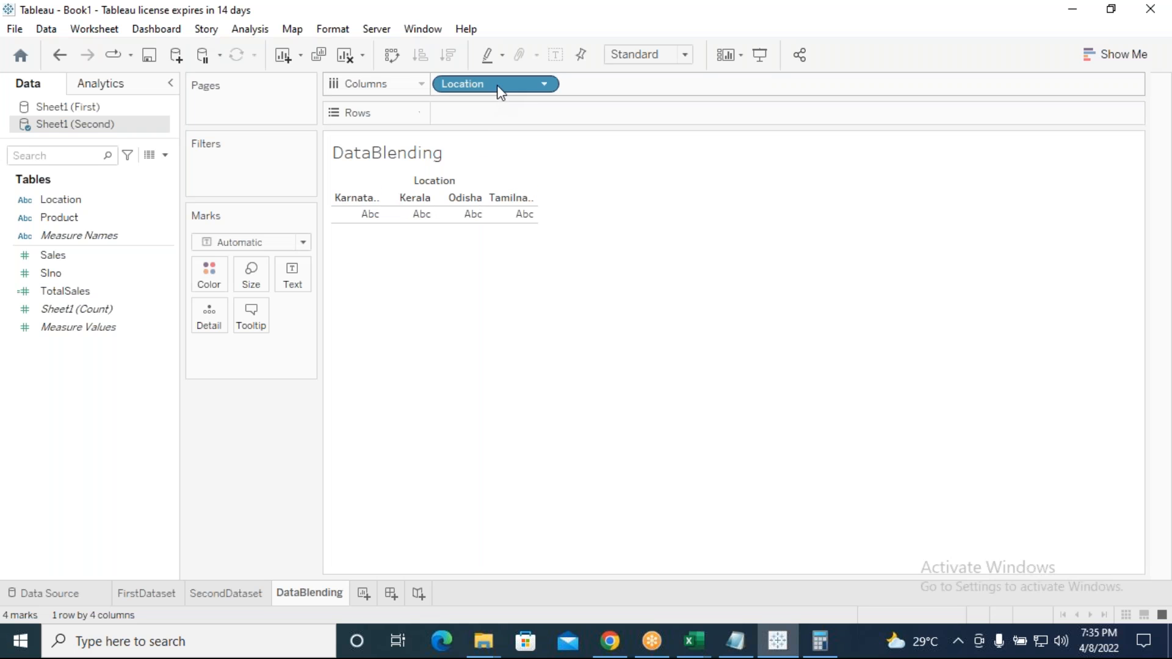
left_click_drag(497, 87, 259, 360)
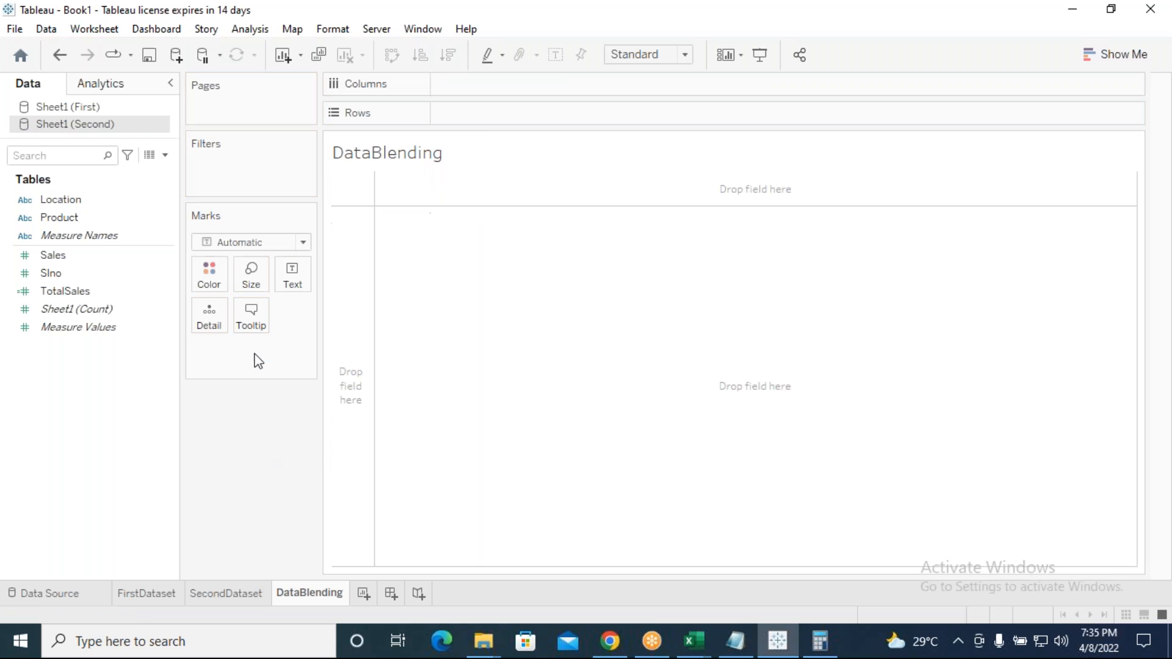
Select the First data source, view the FirstDataset chart and return to the DataBlending sheet.
double_click(95, 108)
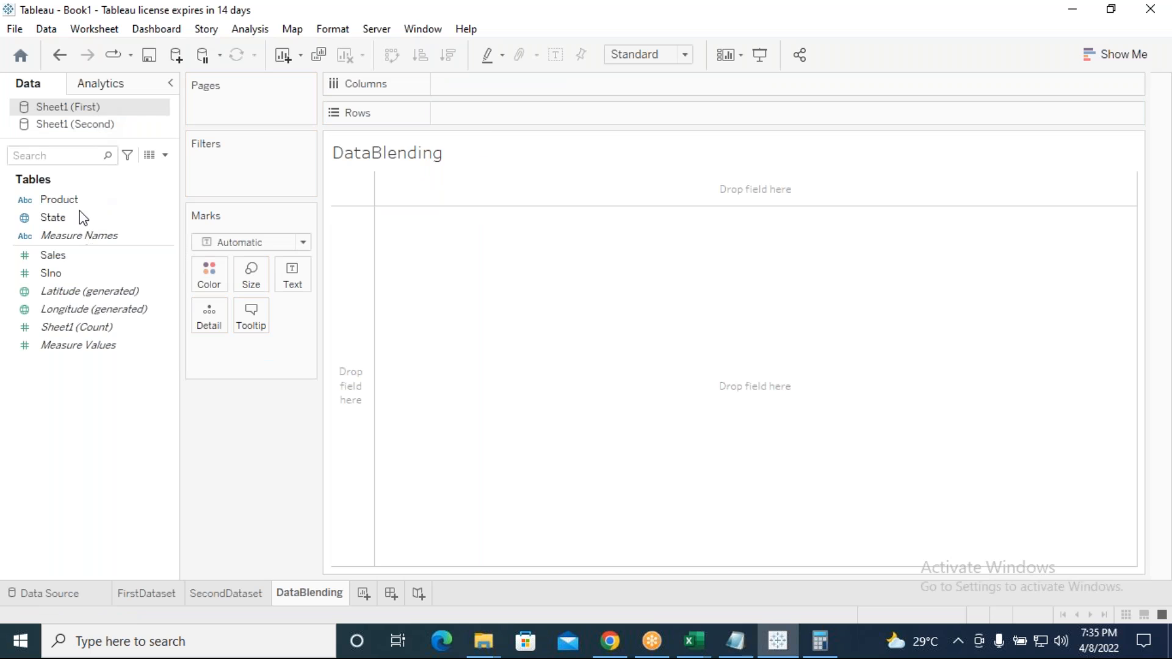
left_click(152, 603)
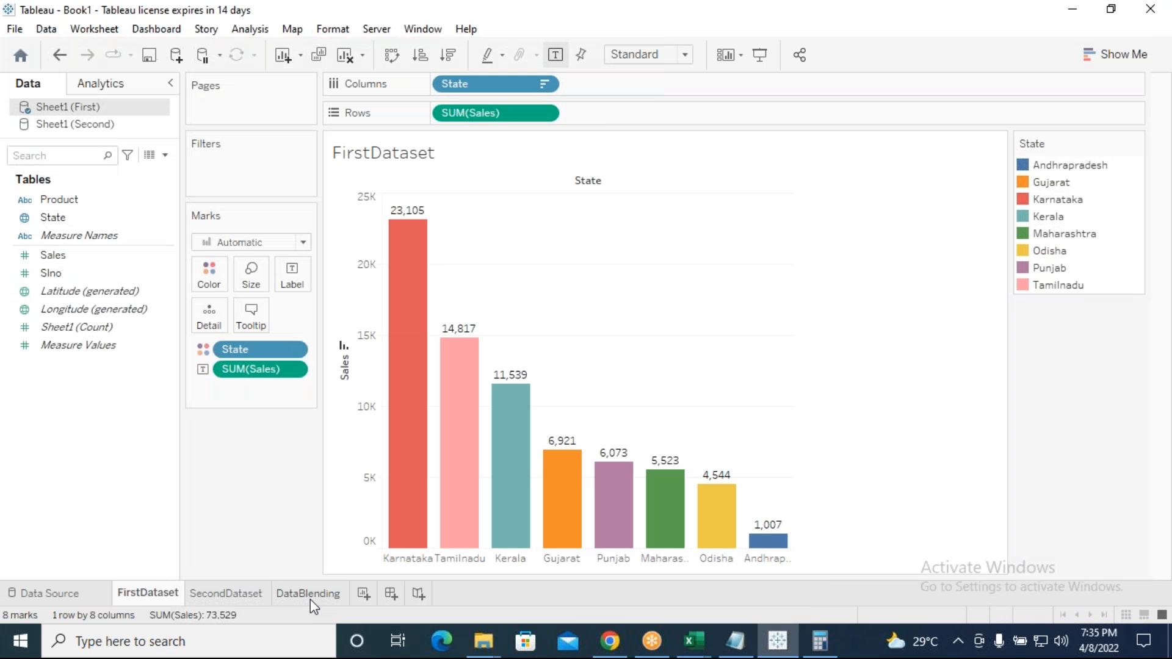
left_click(310, 600)
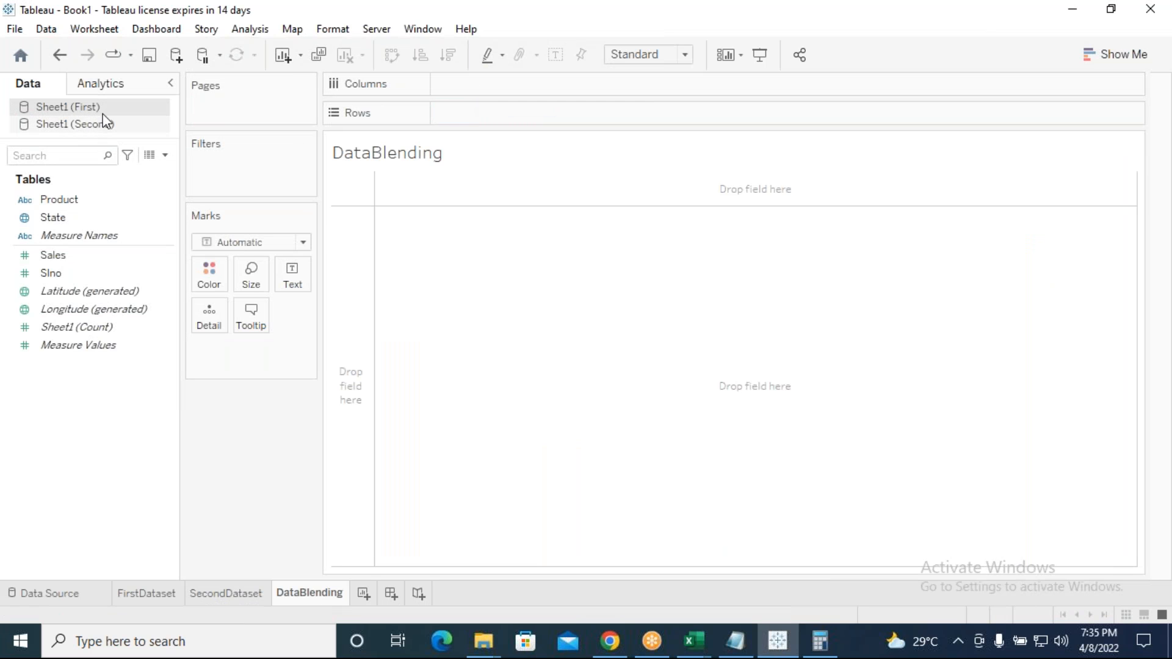
Try Product on Columns and replace it with State from the First data source.
left_click(72, 215)
mouse_move(73, 201)
left_mouse_down()
mouse_move(415, 127)
mouse_move(479, 88)
mouse_move(464, 86)
mouse_move(479, 131)
mouse_move(186, 407)
mouse_move(69, 251)
mouse_move(536, 92)
mouse_move(443, 86)
left_mouse_up()
left_click(61, 218)
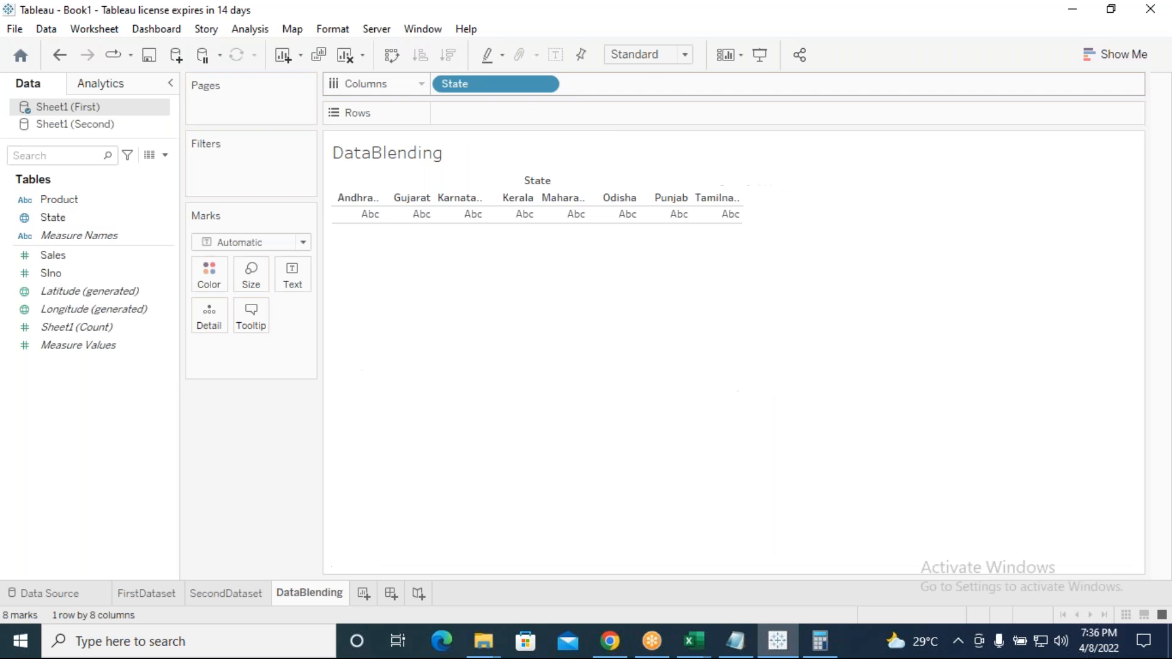
left_click(65, 272)
left_click(64, 261)
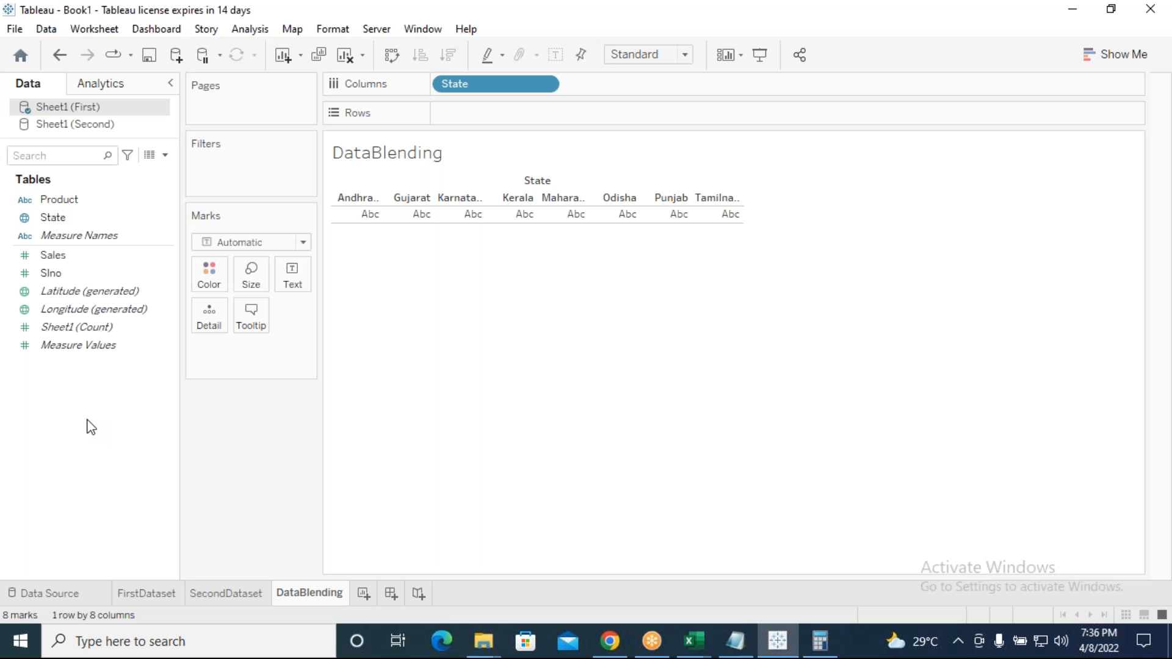
Undo the State and Product changes on Columns and continue undoing back to the Data Source page of First.
key("ctrl+z")
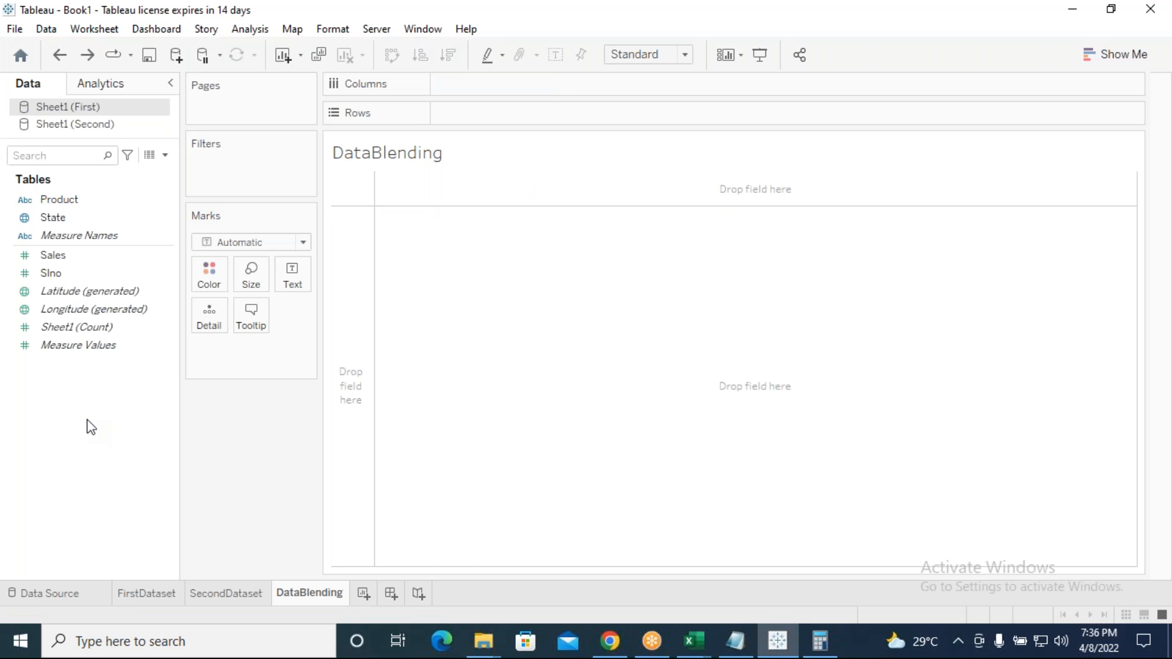
key("ctrl+z")
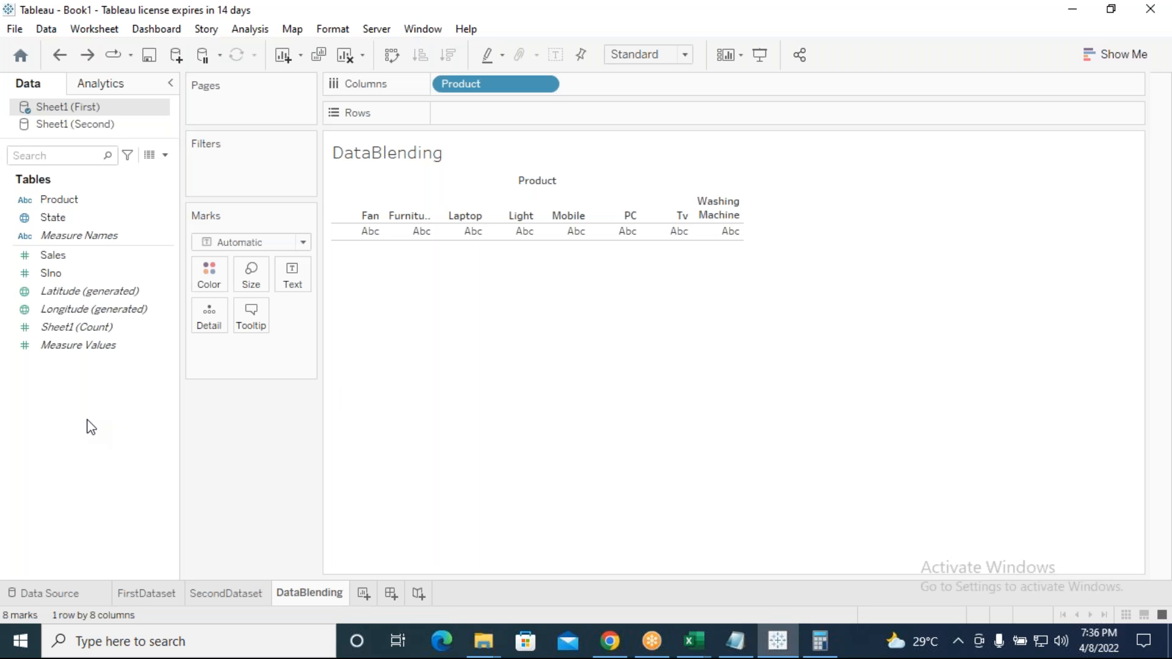
key("ctrl+z")
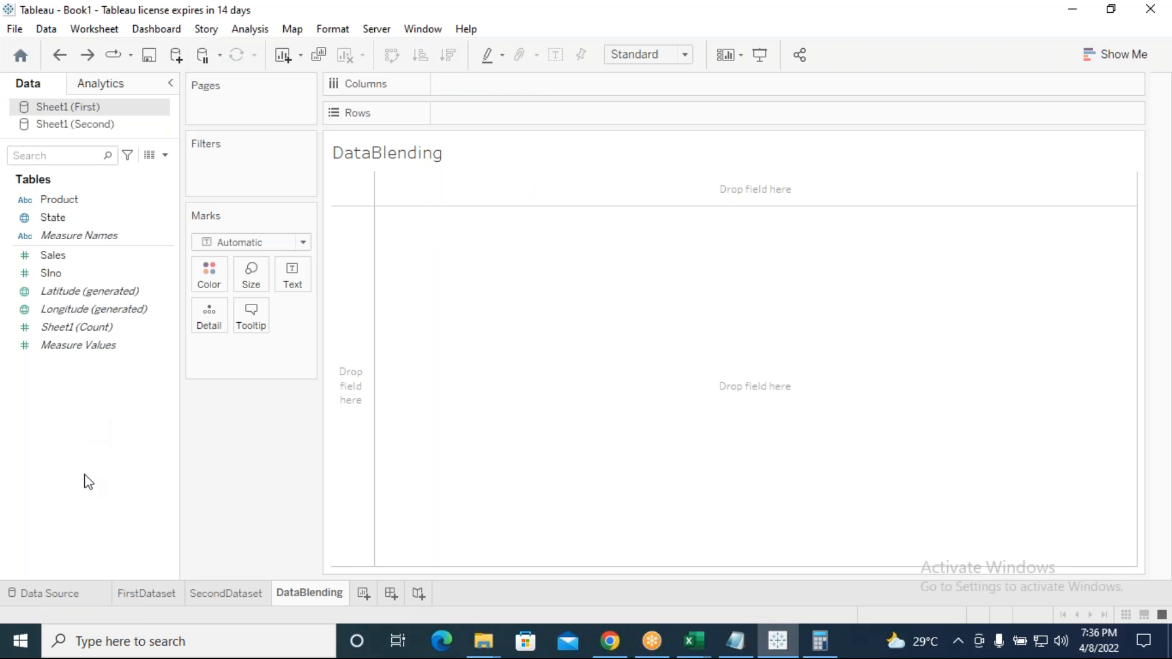
key("ctrl+z")
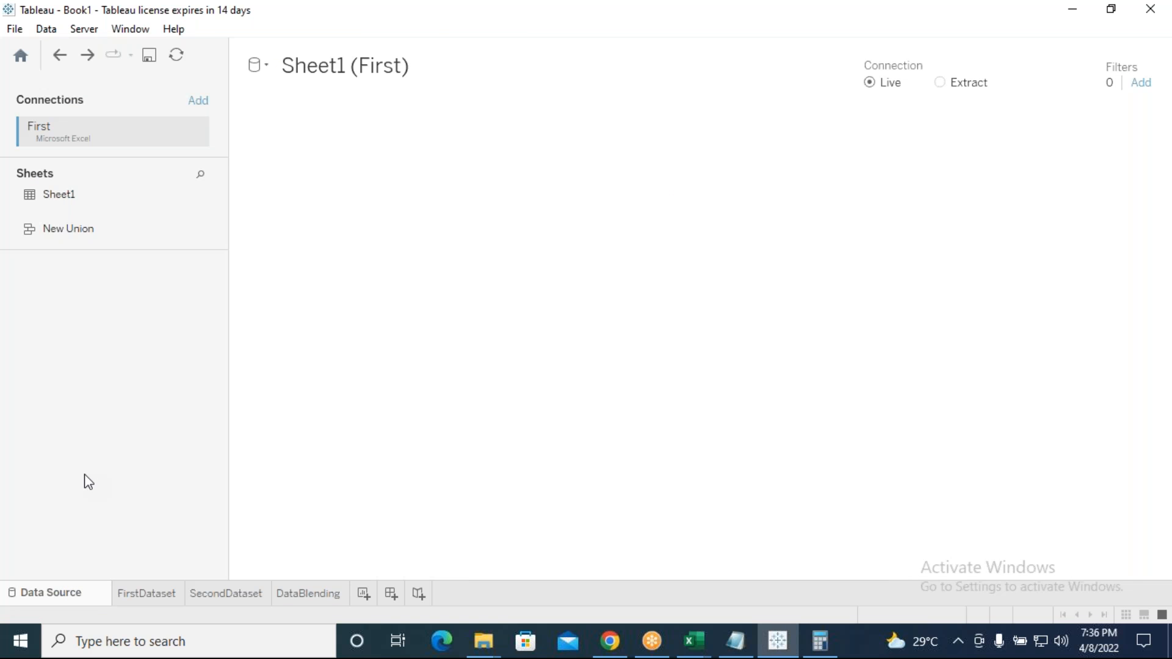
Undo the Location change on Columns and the earlier changes on the DataBlending sheet, back to TotalSales alone on Rows.
key("ctrl+z")
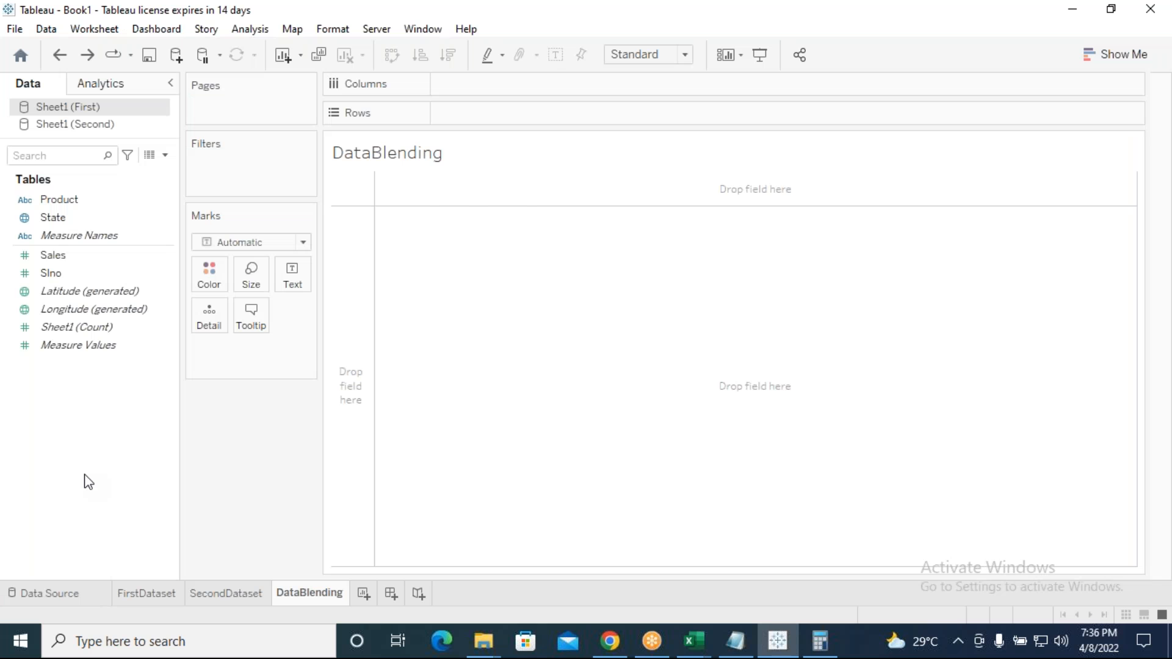
key("ctrl+z")
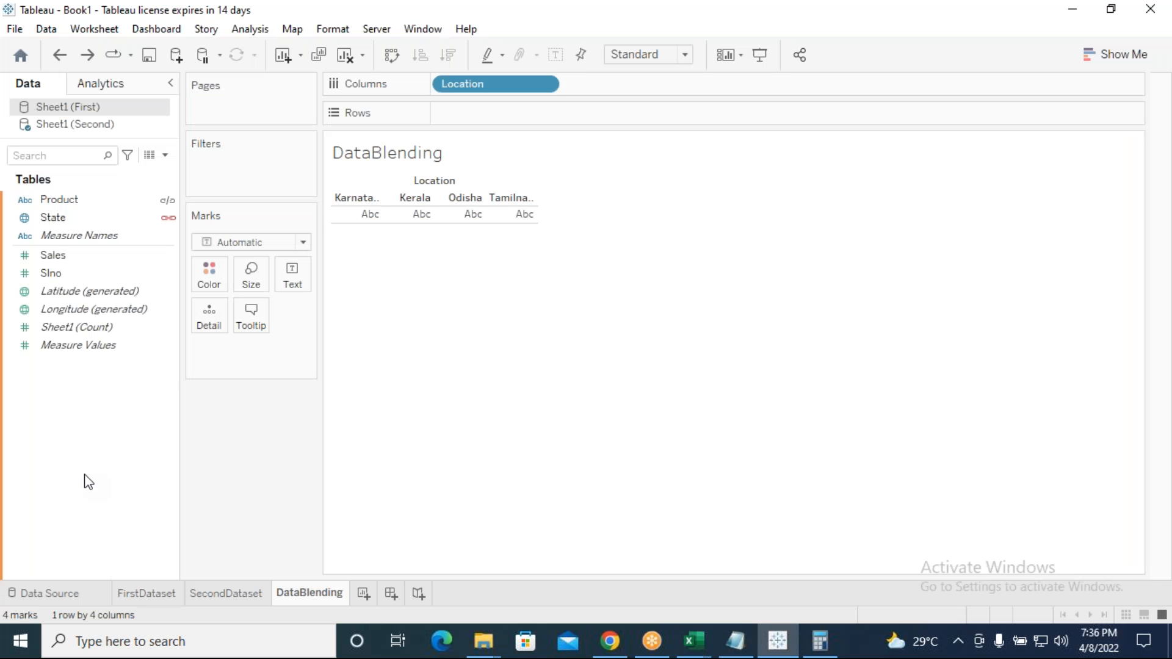
key("ctrl+z")
key("ctrl+z")
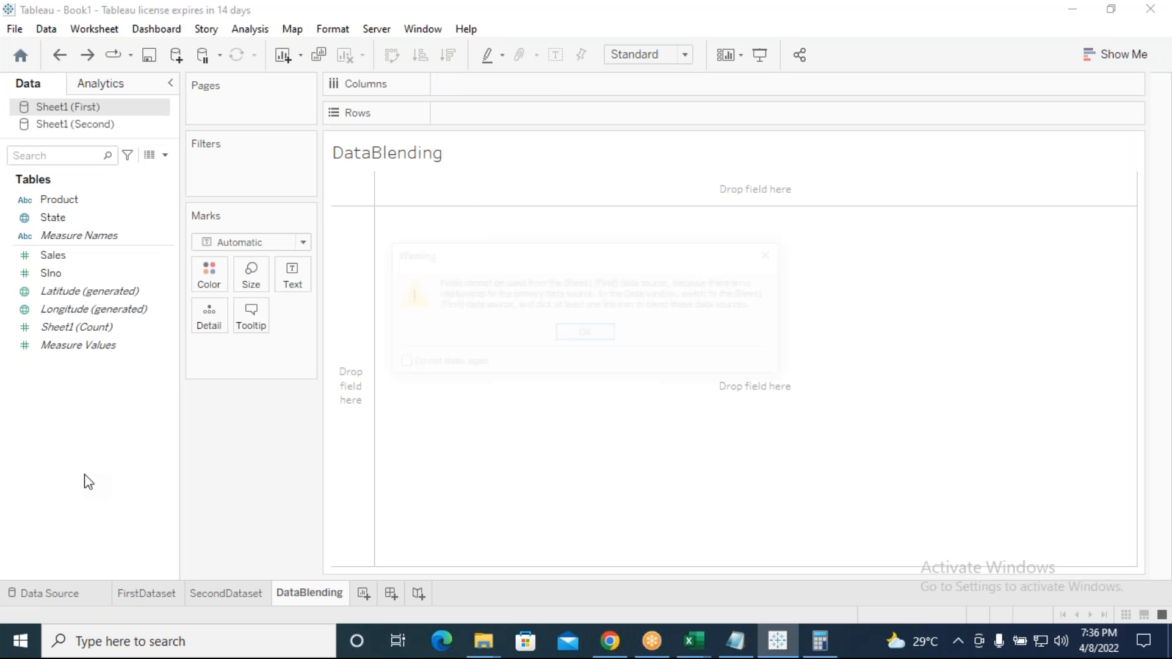
left_click(585, 334)
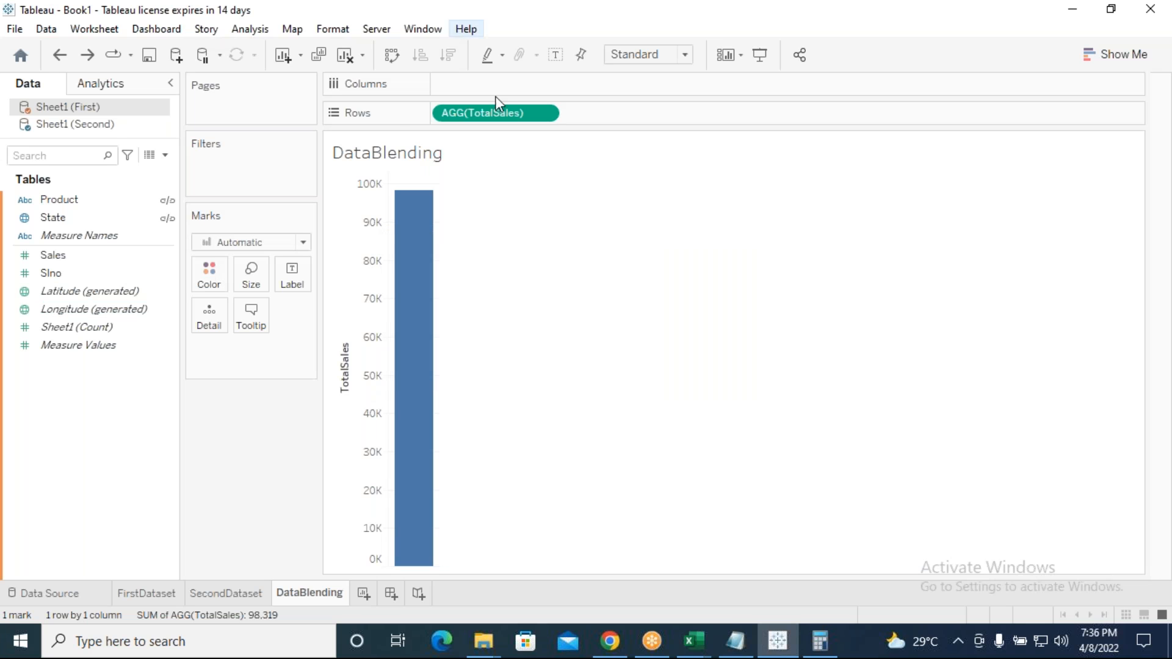
Try taking TotalSales off Rows and restore it, then undo and redo the State change on Columns.
left_click_drag(493, 111, 264, 468)
key("ctrl+z")
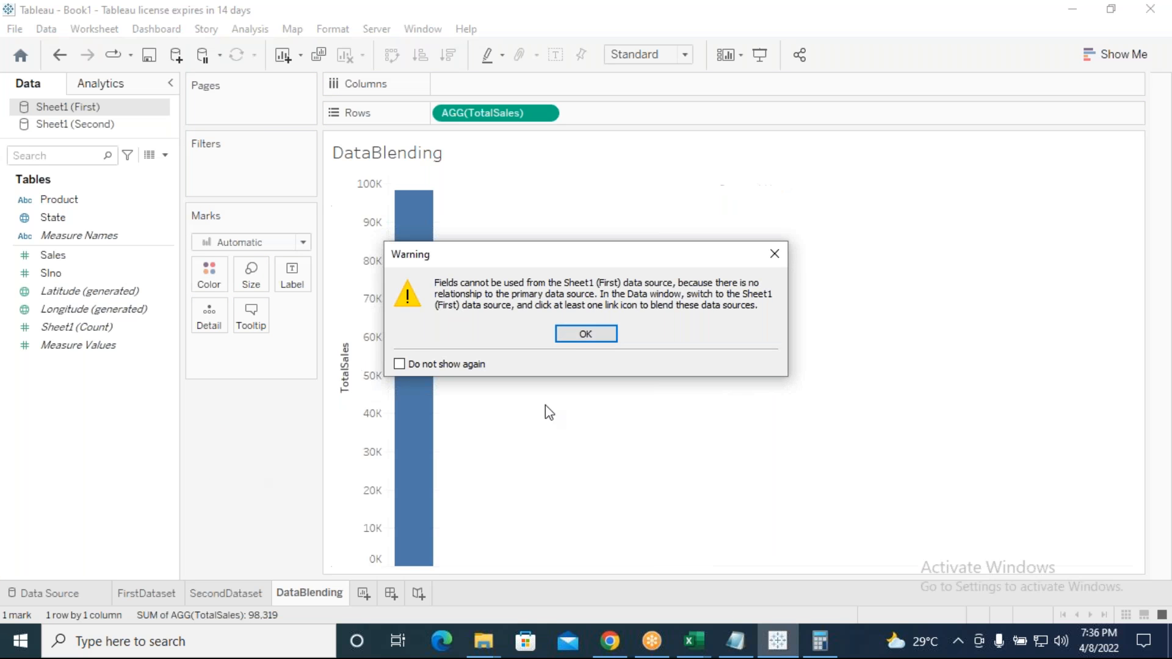
left_click(575, 329)
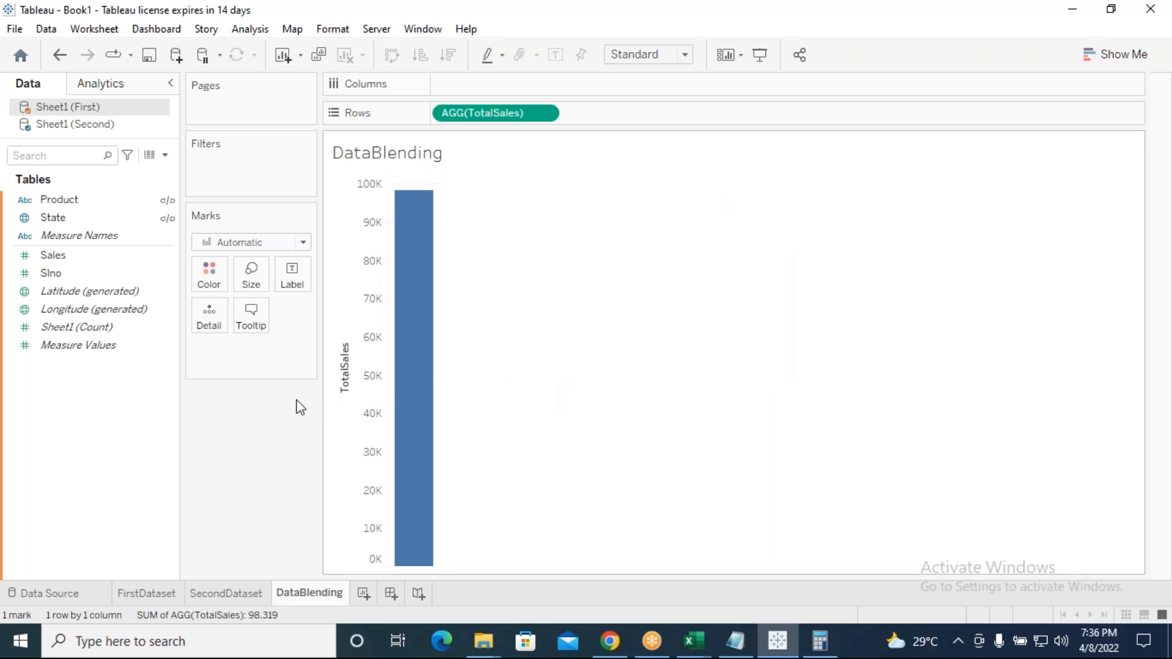
key("ctrl+z")
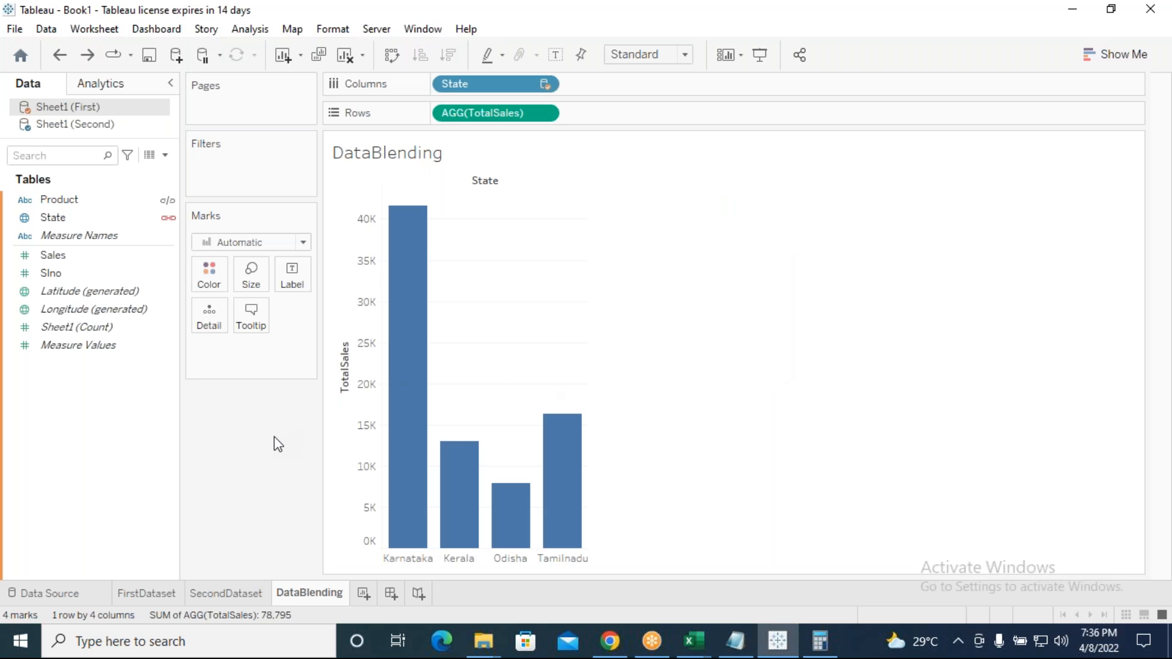
key("ctrl+y")
left_click(583, 337)
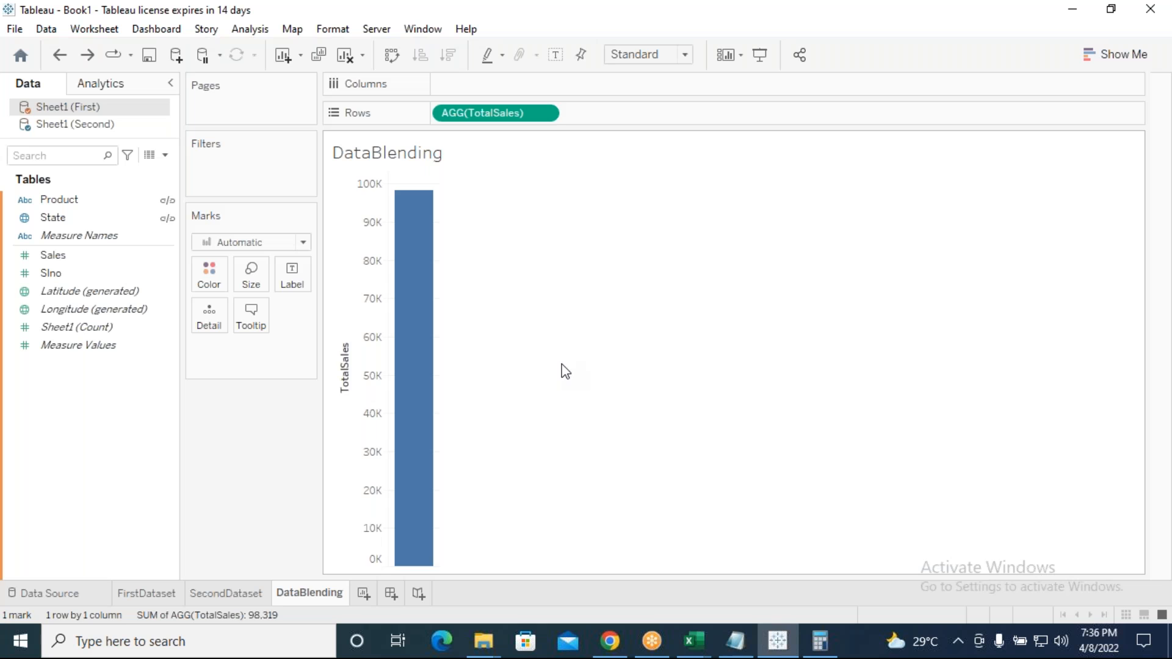
Undo the remaining DataBlending changes until the sheet is empty, and return to the DataBlending sheet.
key("ctrl+y")
key("ctrl+z")
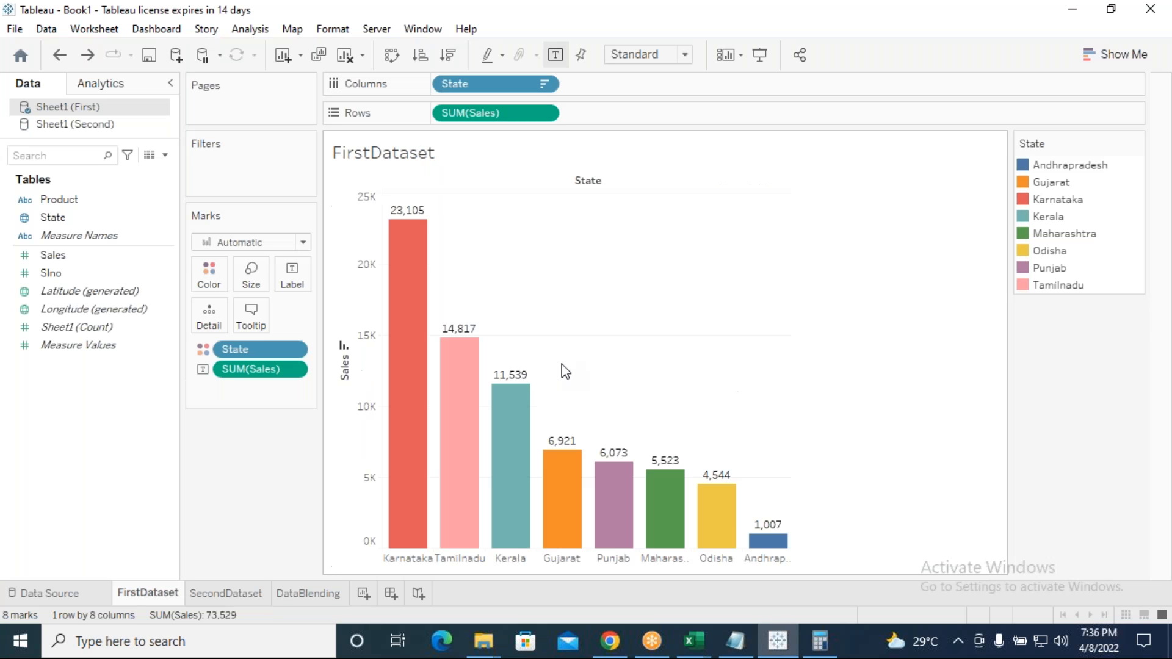
left_click(239, 593)
left_click(325, 591)
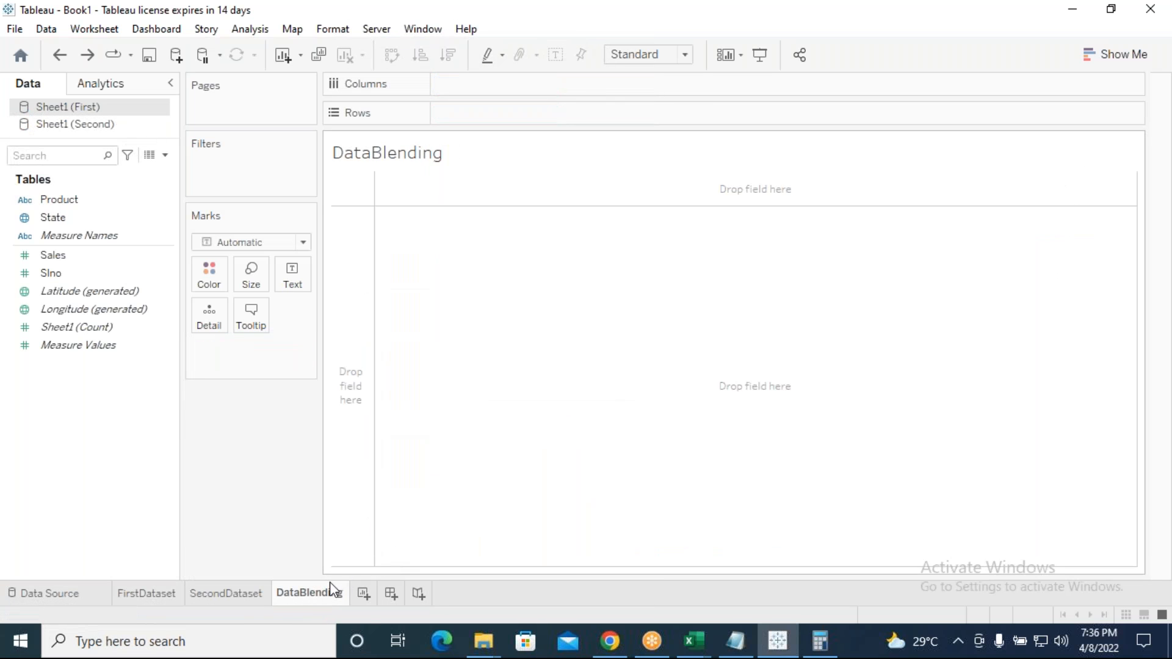
Start a new calculated field named TotalSales in the First data source.
right_click(68, 439)
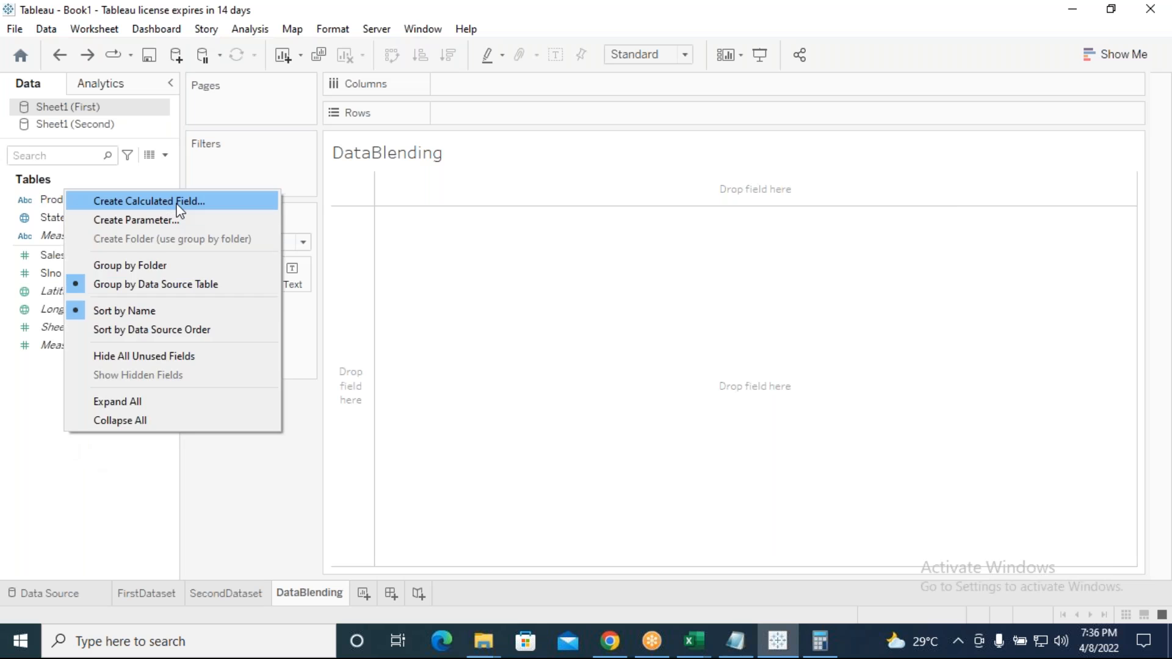
left_click(213, 202)
key("BackSpace")
type("TotalSales")
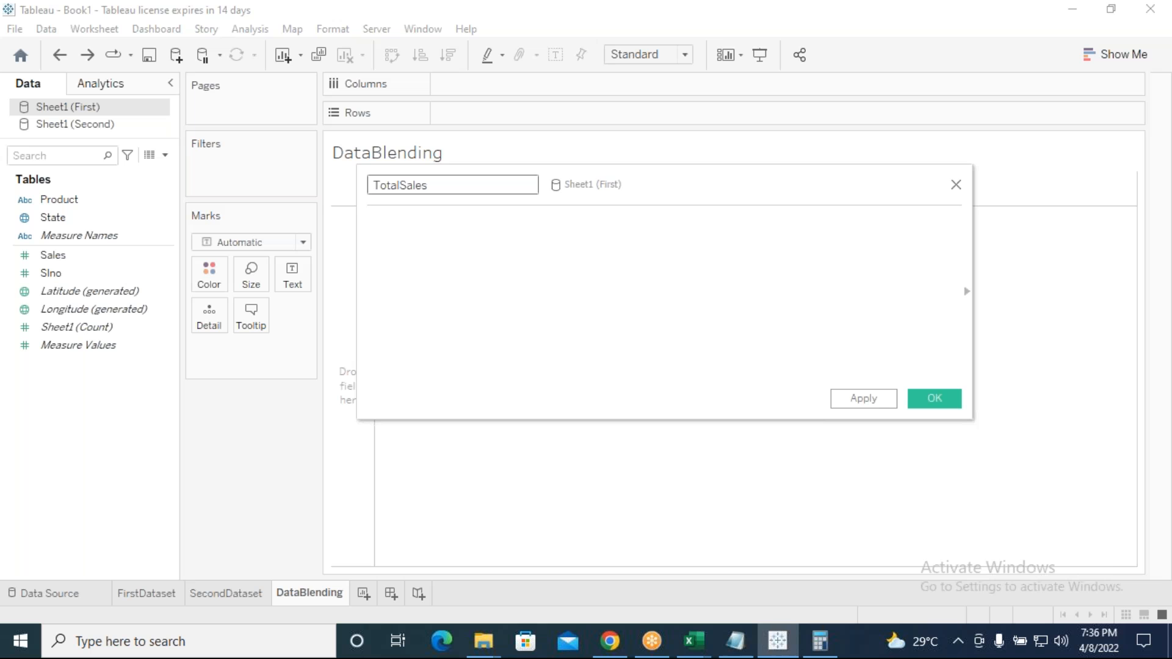
left_click(503, 270)
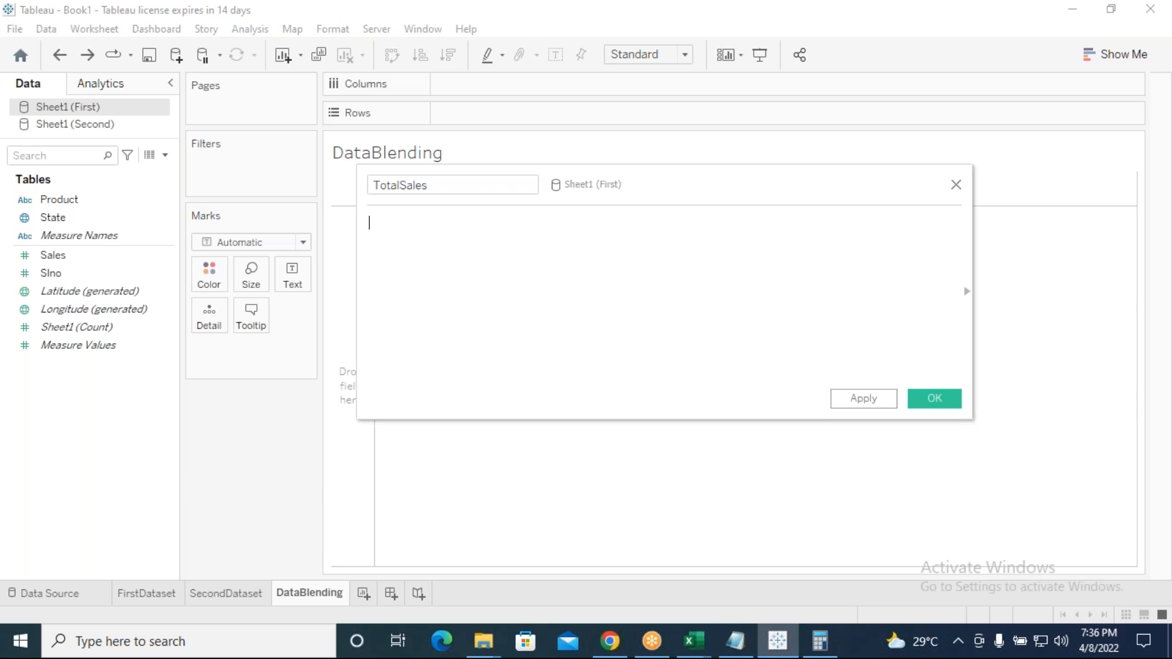
Copy sum([Sheet1 (First)].[Sales] ) + sum([Sheet1 (Second)].[Sales]) from the Notepad note into the TotalSales calculation and save the field.
left_click(745, 646)
left_click(787, 399)
left_click_drag(108, 372, 80, 358)
key("ctrl+c")
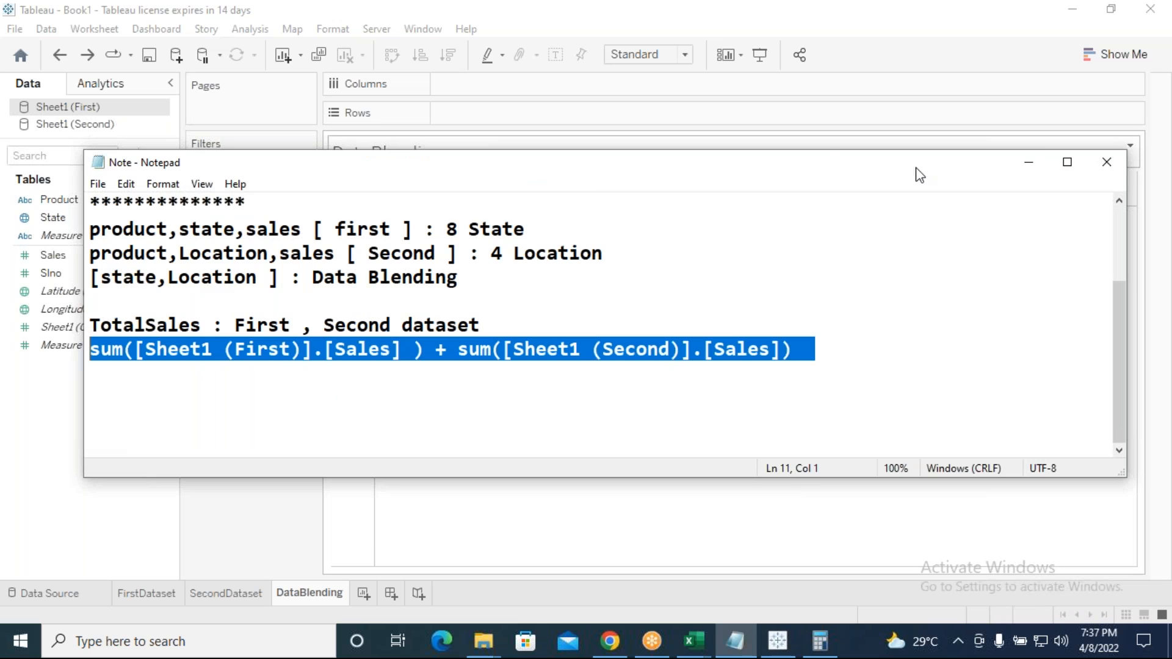
left_click(1029, 162)
key("ctrl+v")
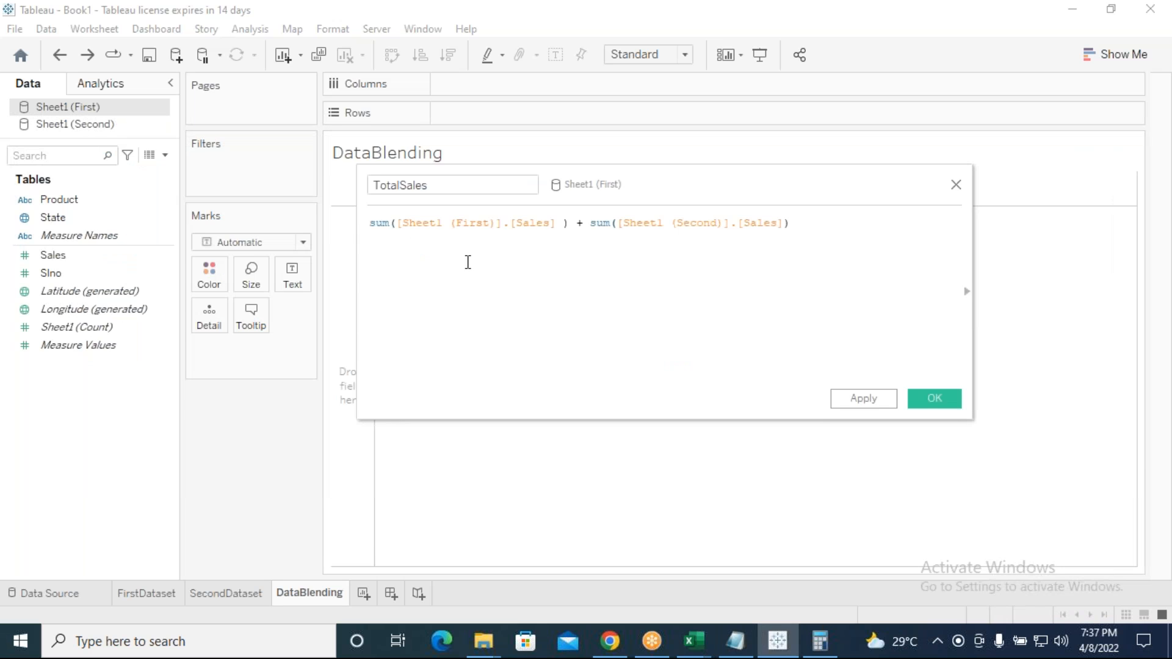
left_click(861, 408)
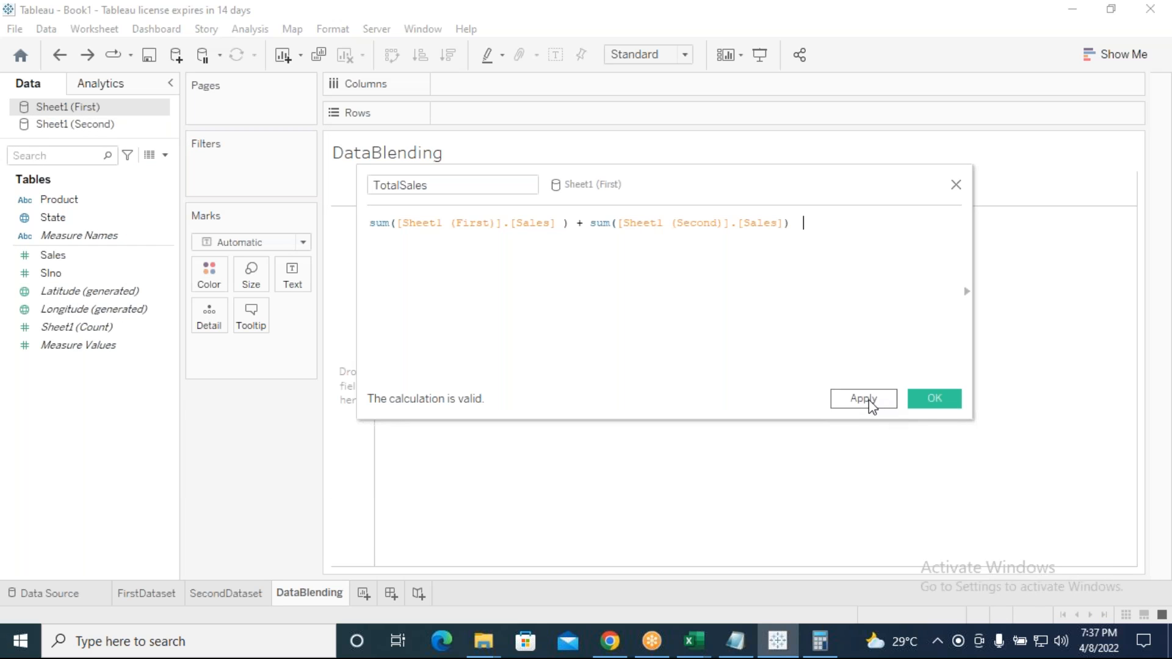
left_click(935, 398)
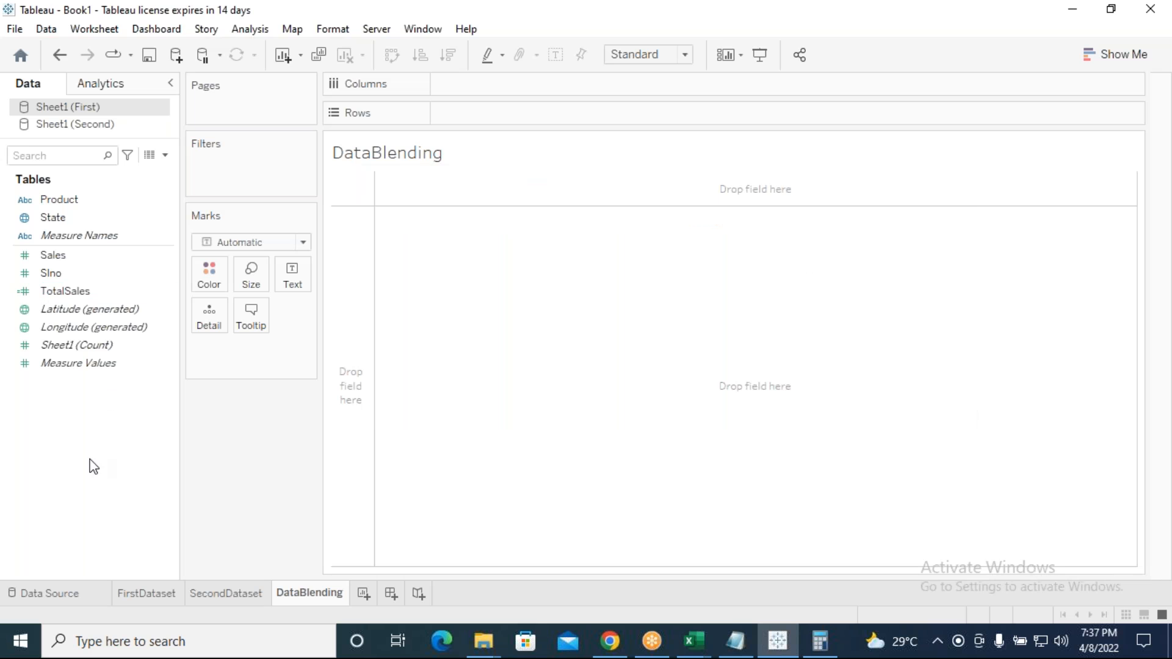
Chart TotalSales by state with State on Columns and TotalSales on Rows.
left_click(81, 309)
left_click_drag(67, 218, 487, 86)
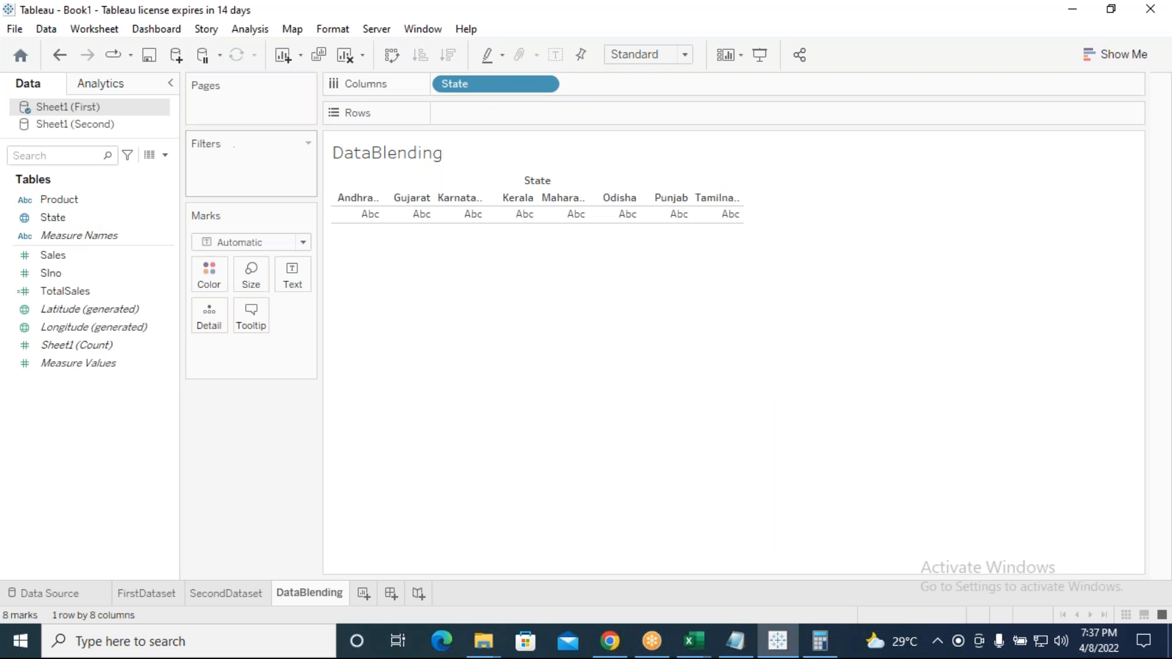
left_click_drag(92, 291, 502, 123)
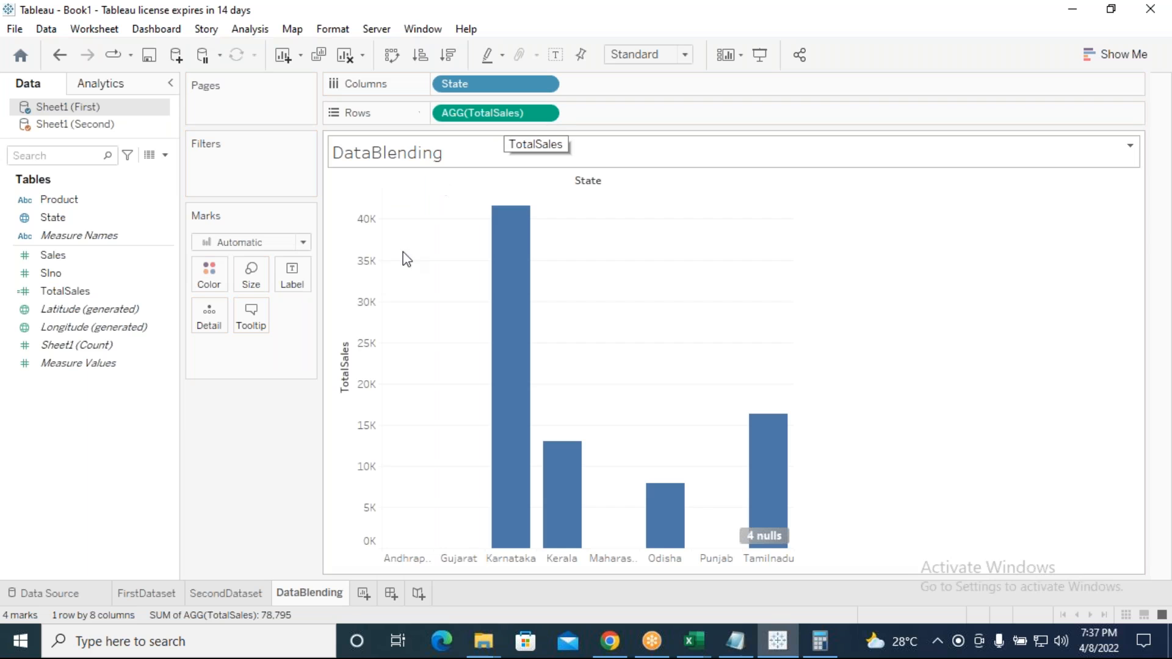
Sort the states in descending order of TotalSales.
left_click(349, 339)
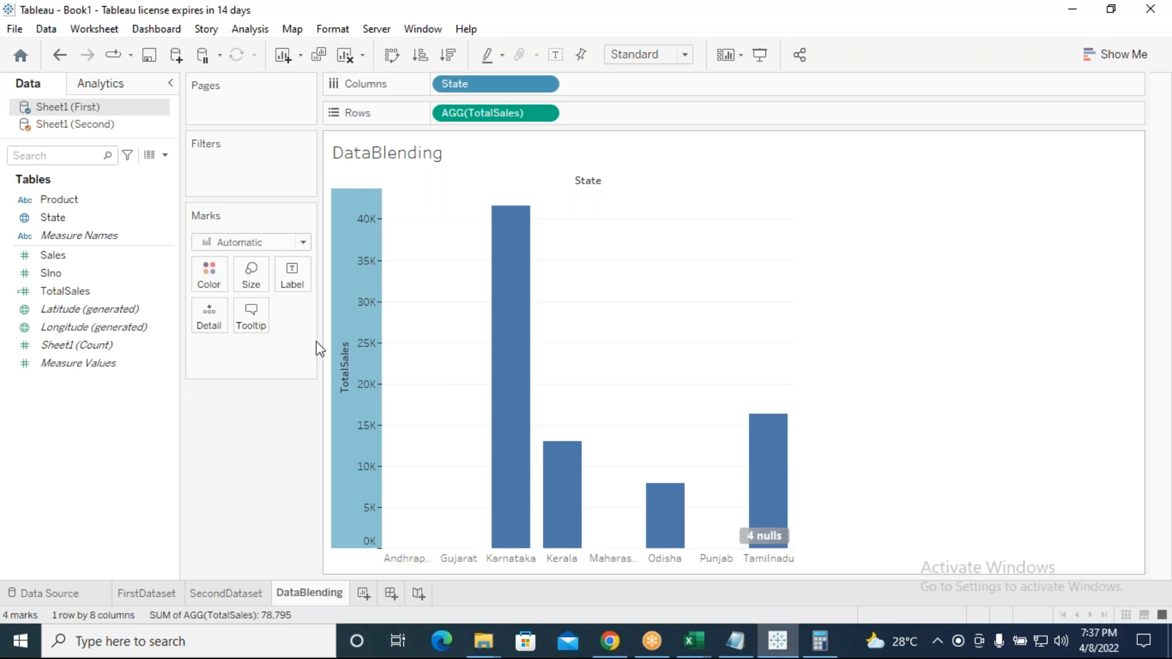
mouse_move(492, 465)
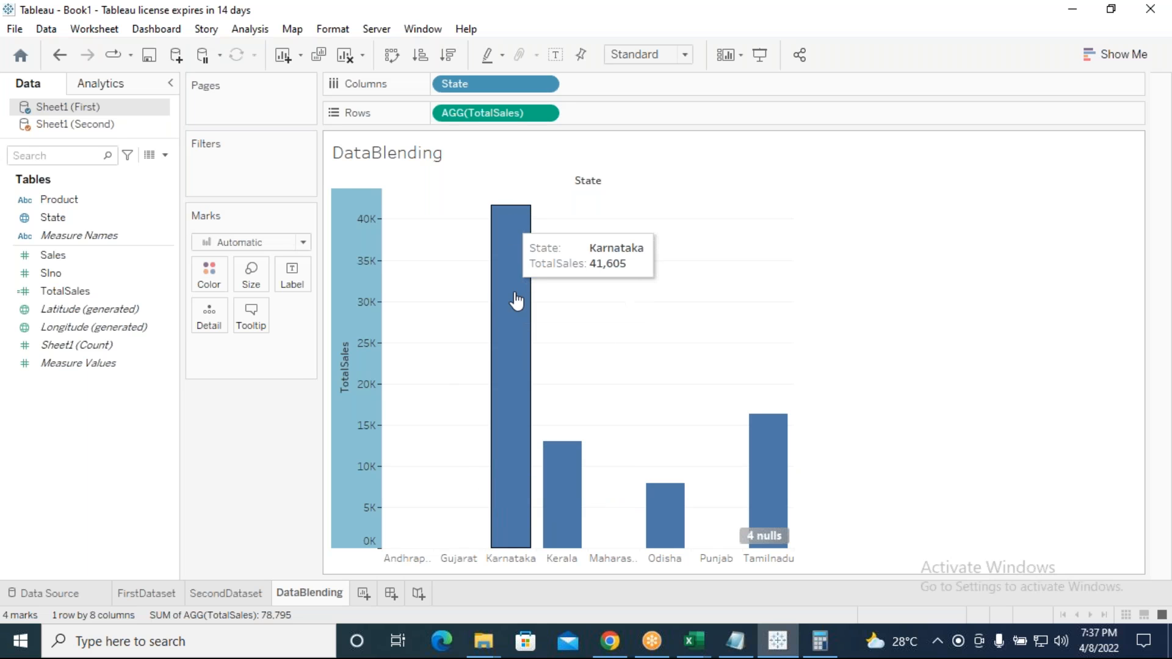
mouse_move(554, 517)
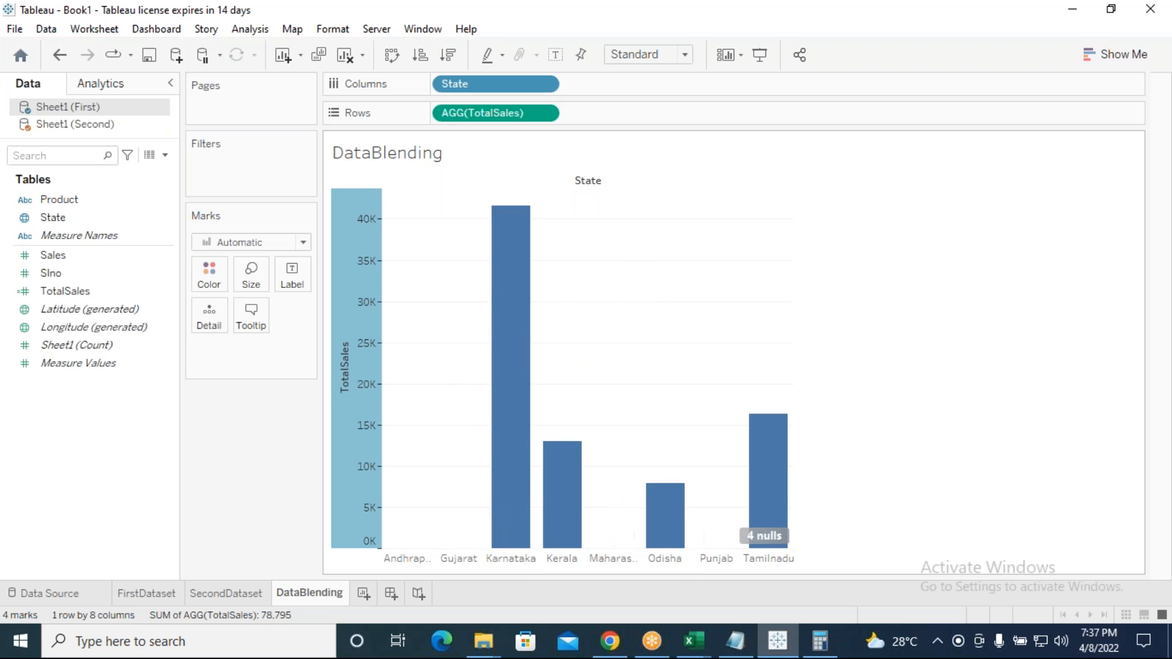
mouse_move(759, 536)
left_click(349, 341)
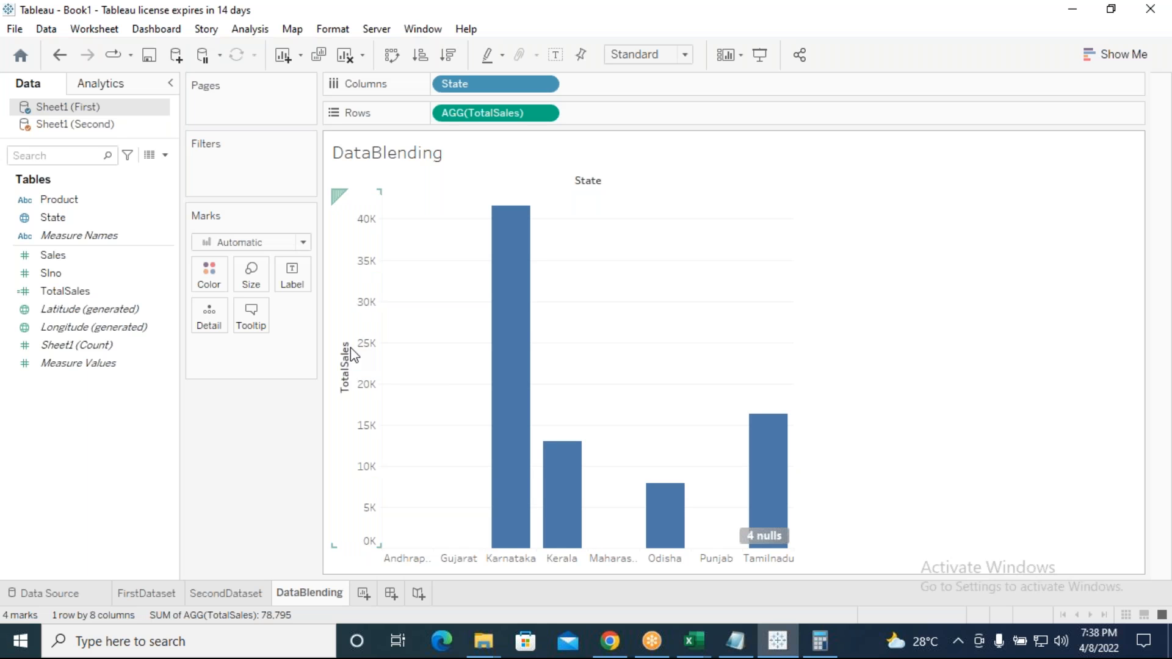
mouse_move(359, 351)
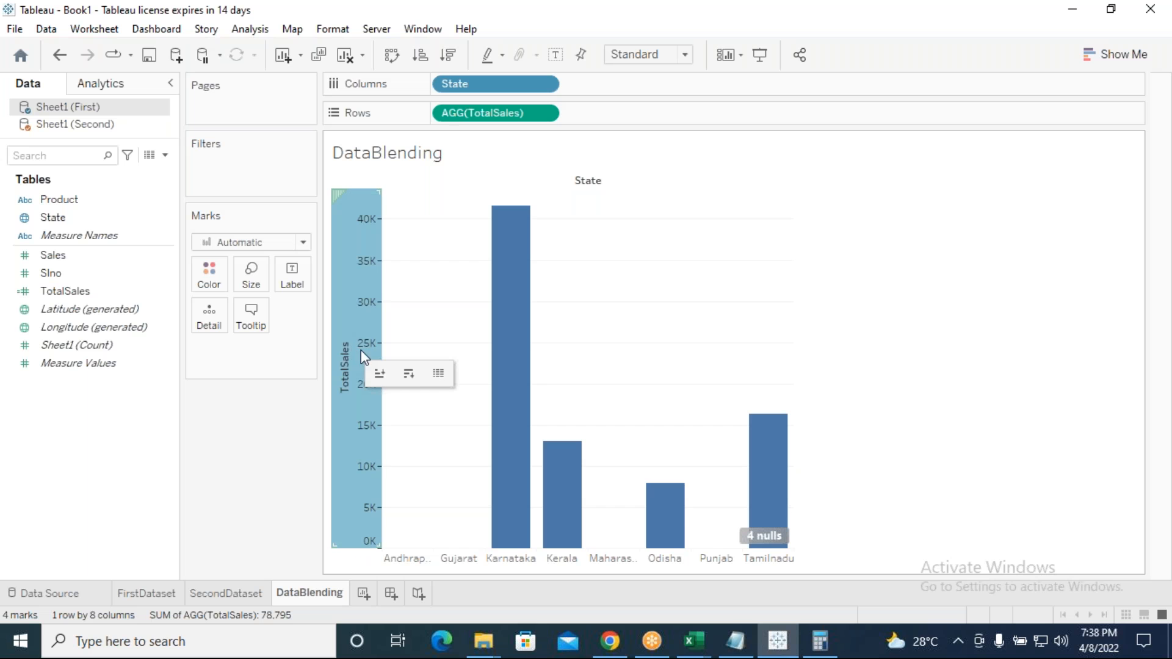
left_click(409, 378)
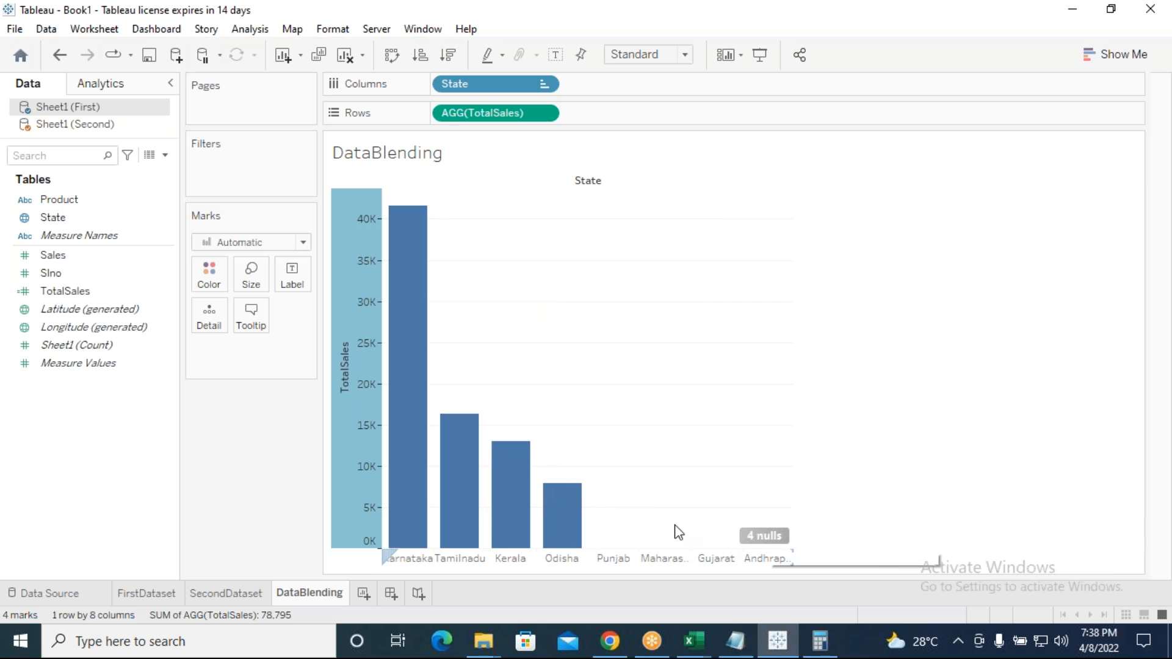
Switch to Calculator to compare its sum with Karnataka's TotalSales, and return to the Tableau workbook.
mouse_move(413, 243)
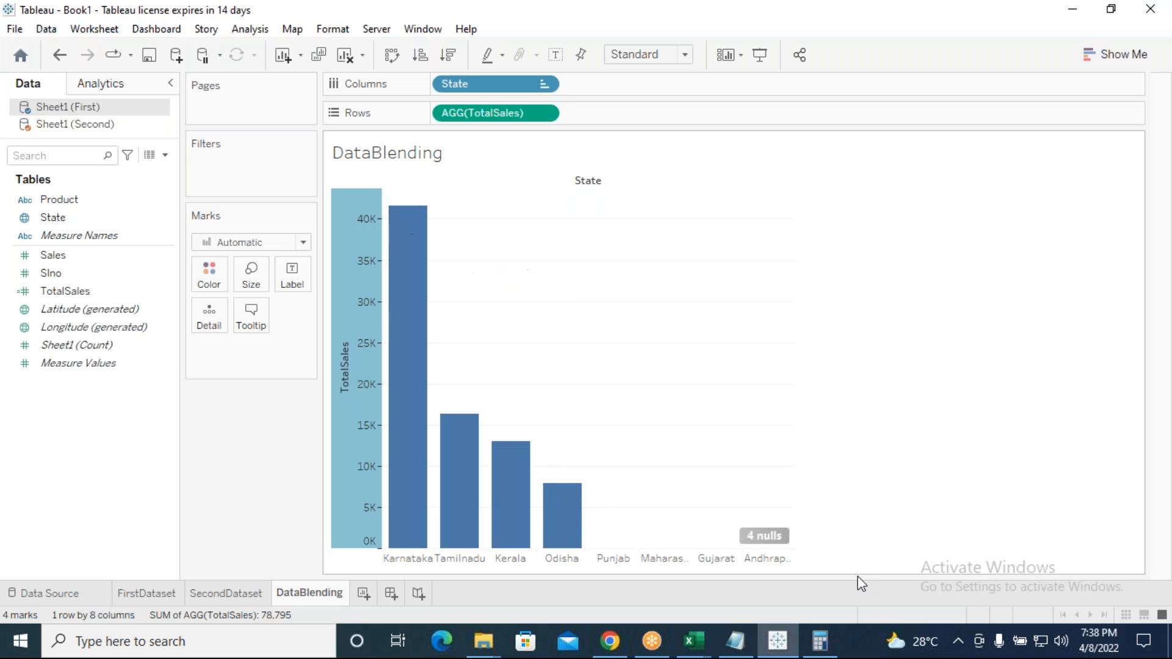
left_click(743, 644)
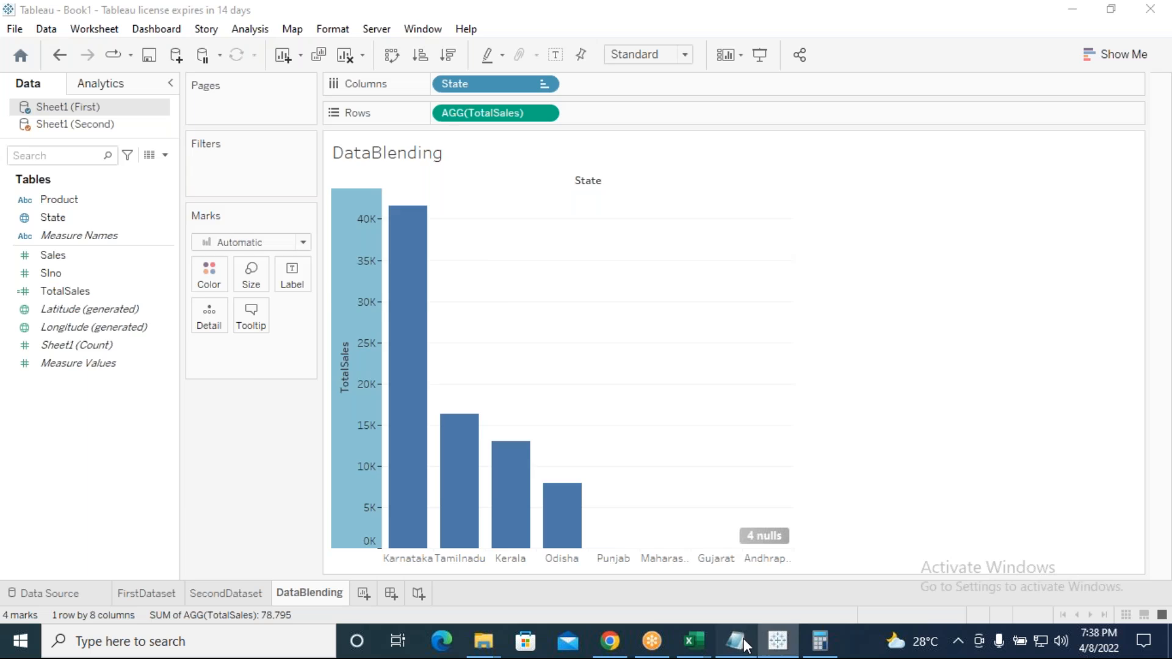
left_click(781, 646)
left_click(778, 641)
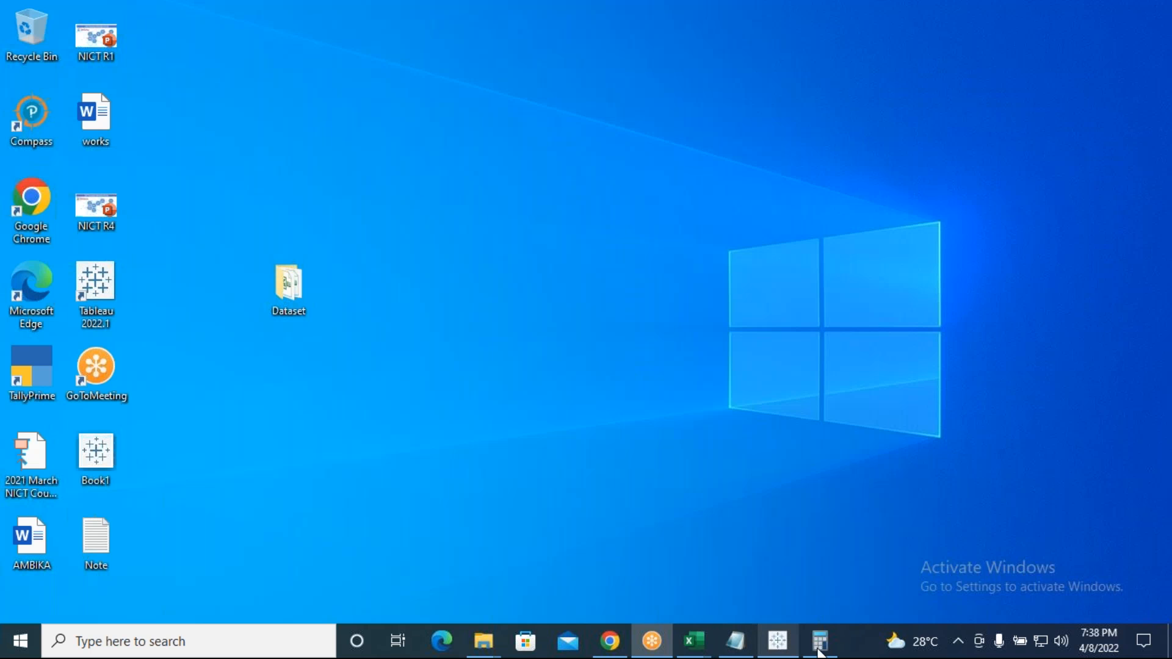
left_click(820, 642)
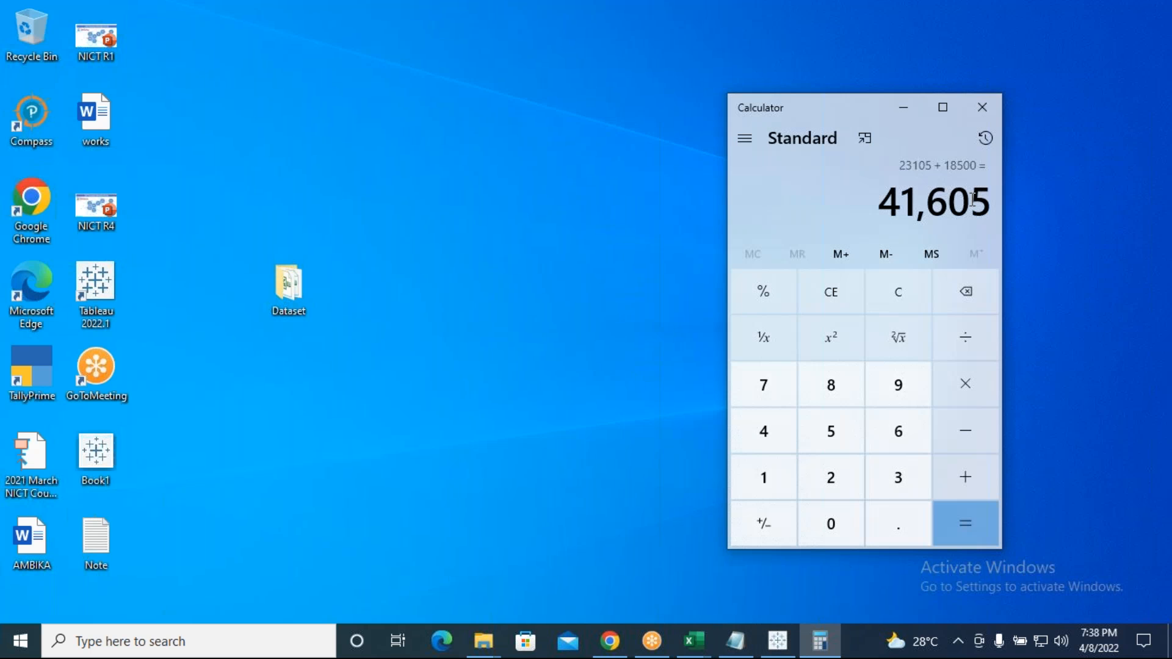
left_click(820, 641)
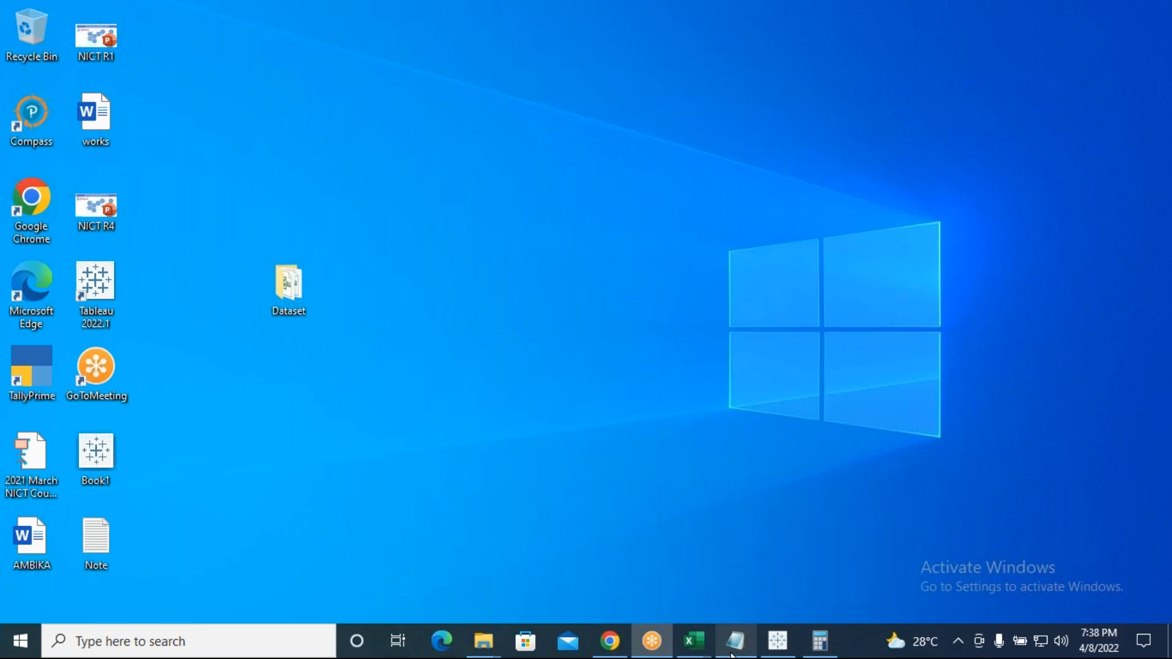
left_click(776, 646)
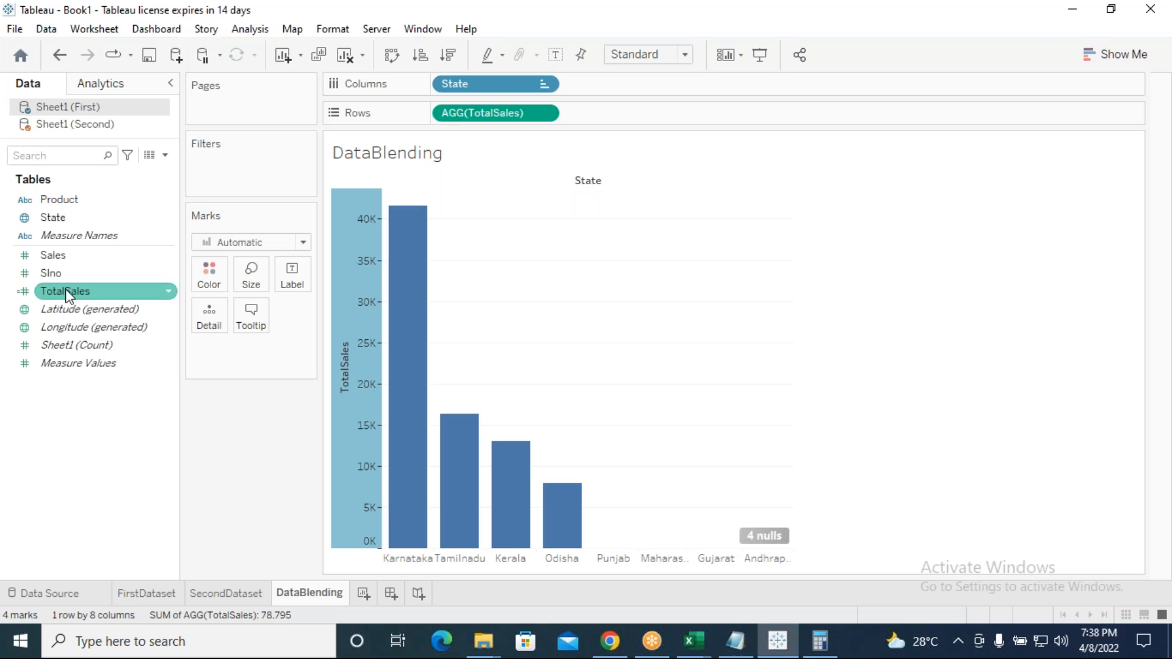
Label the bars with TotalSales and color them by State.
left_click_drag(65, 288, 298, 275)
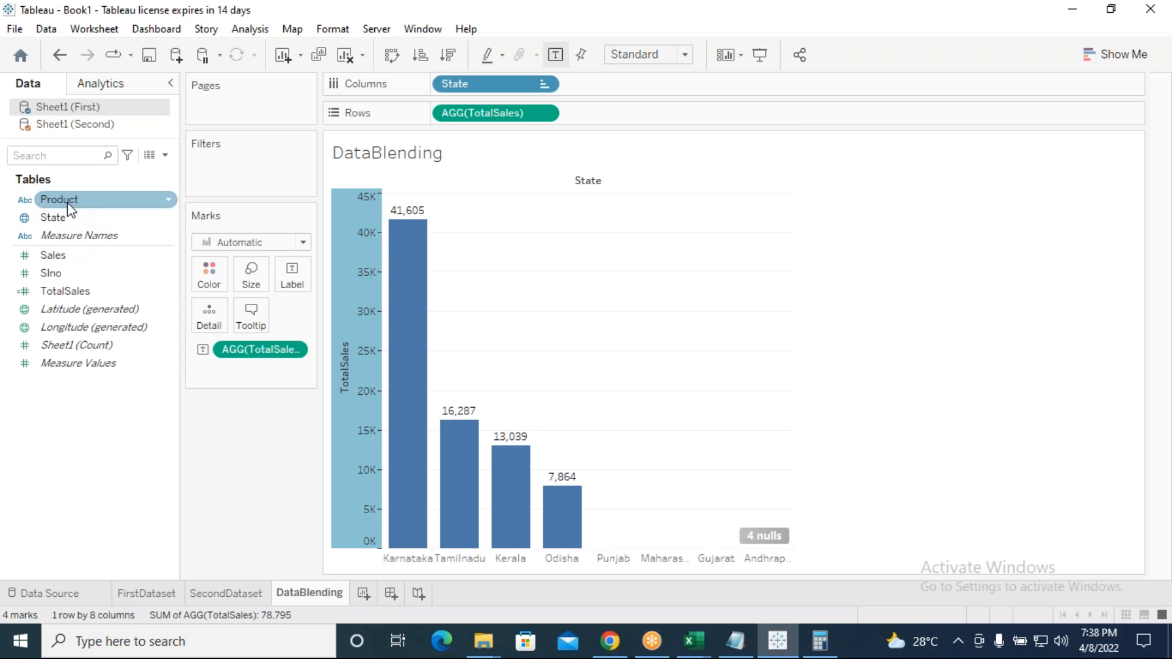
left_click_drag(63, 219, 211, 282)
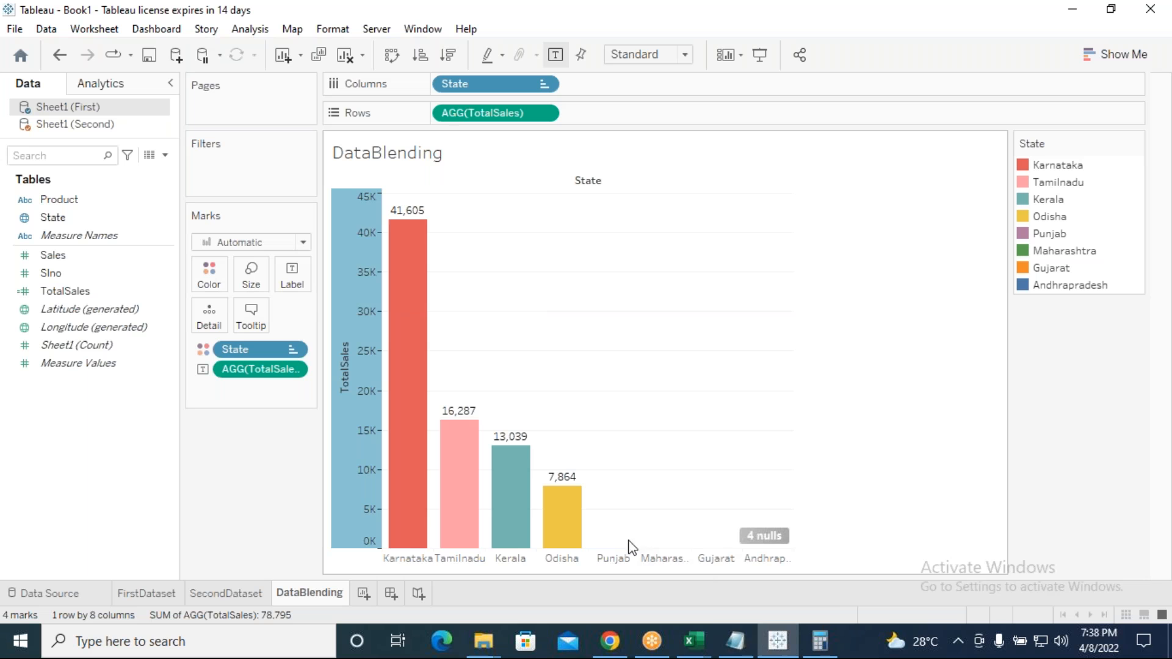
Switch to Notepad, add the line "Using Data Blend : To Find Remaining Null state ?" below the formula, save the note, and return to Tableau.
mouse_move(733, 653)
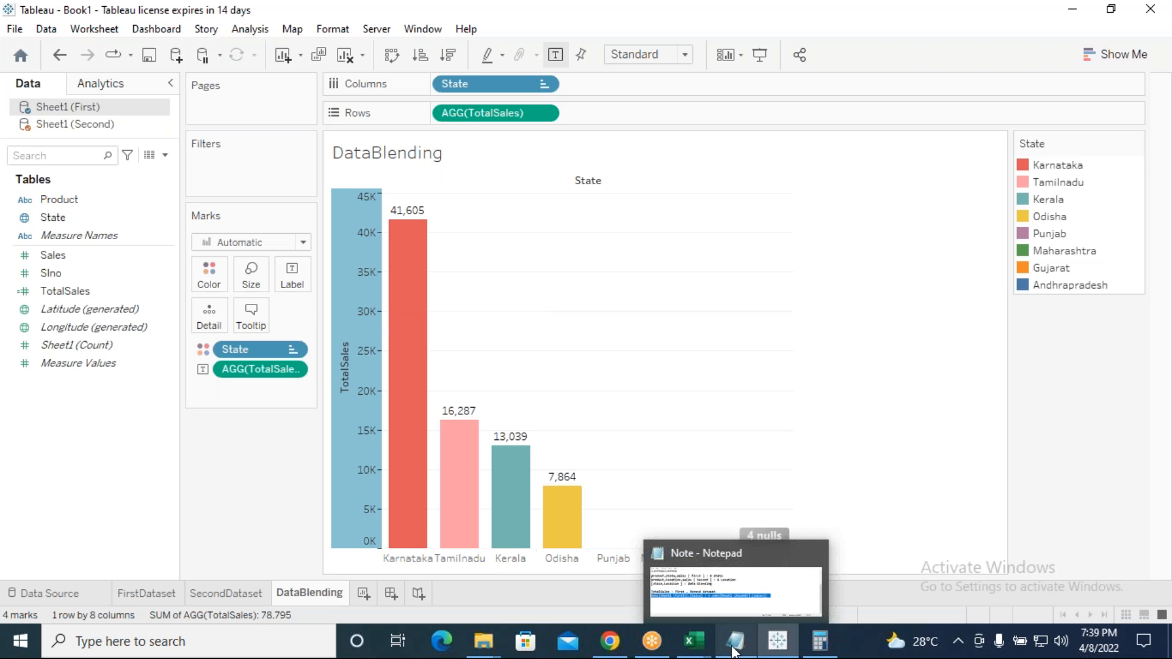
left_click(733, 652)
left_click(891, 386)
key("Return")
type("Using Data Blend : To Find ")
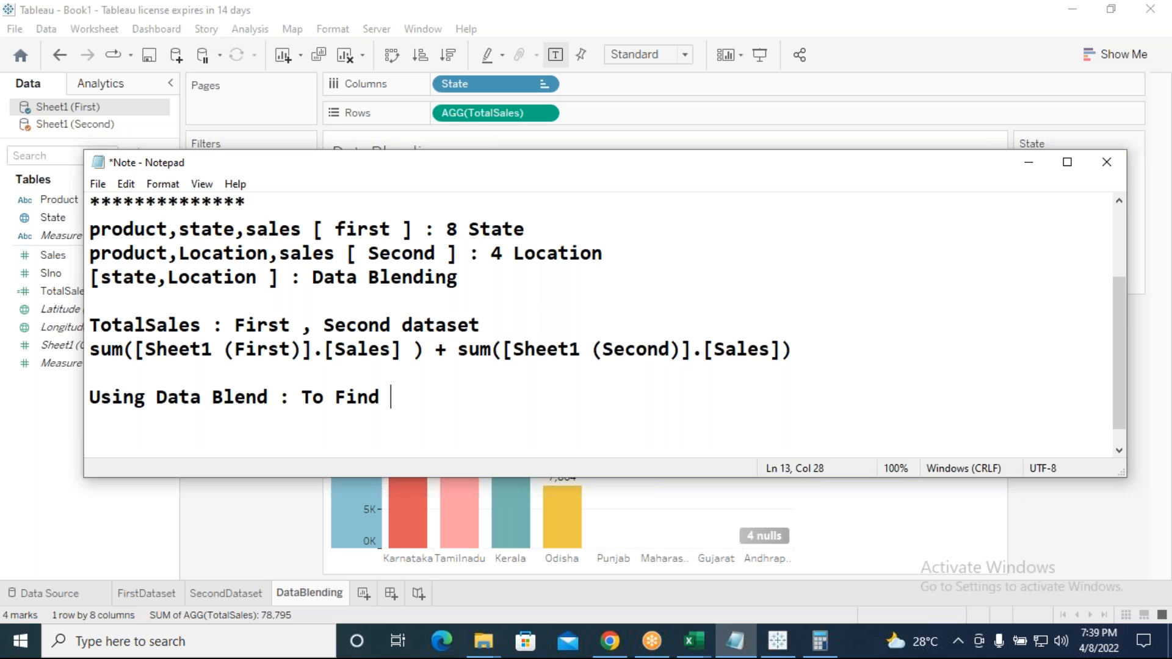
type("Remaining Null")
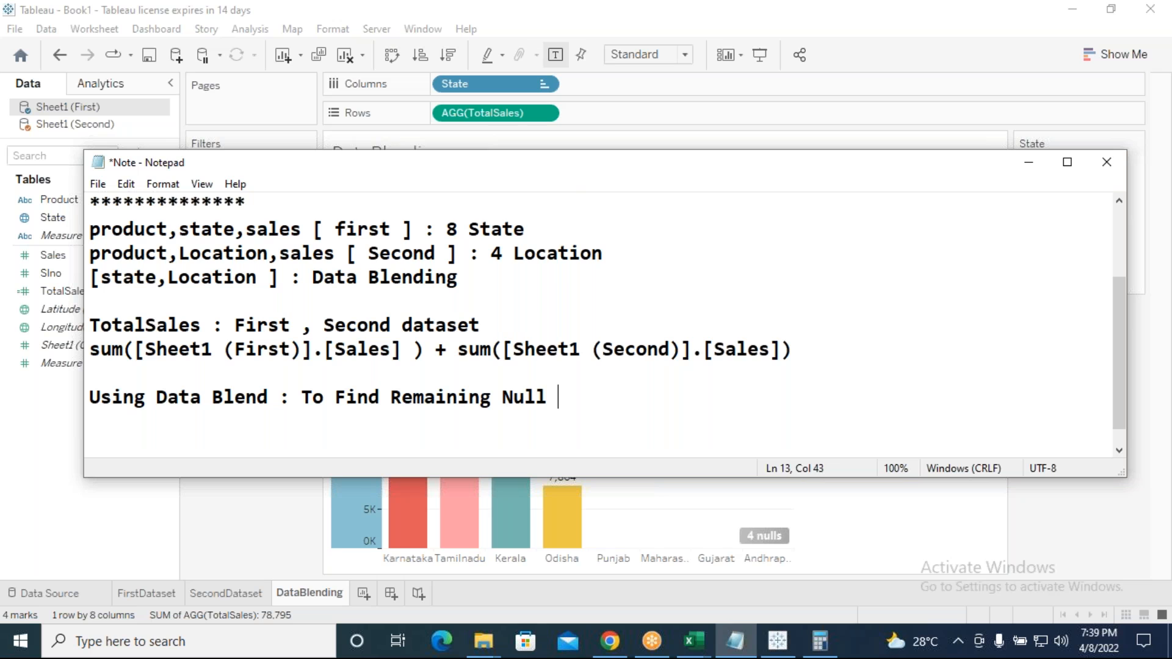
key("Return")
type("Stat")
key("BackSpace")
key("BackSpace")
key("BackSpace")
key("BackSpace")
key("BackSpace")
type("state ?")
key("ctrl+s")
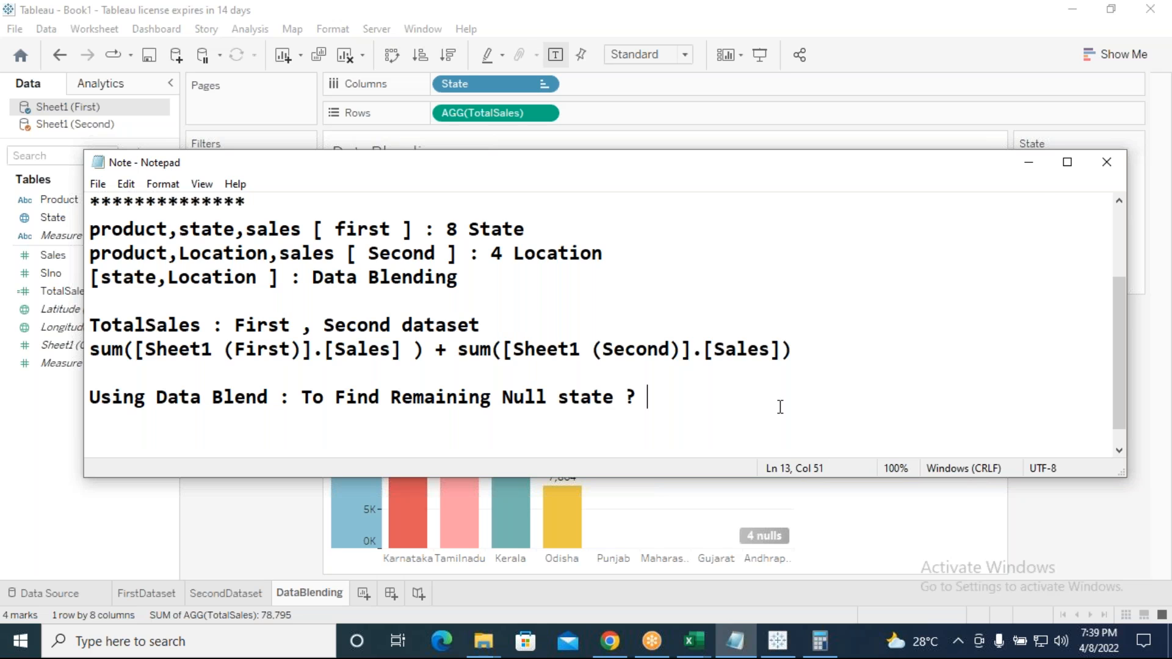
left_click(1034, 167)
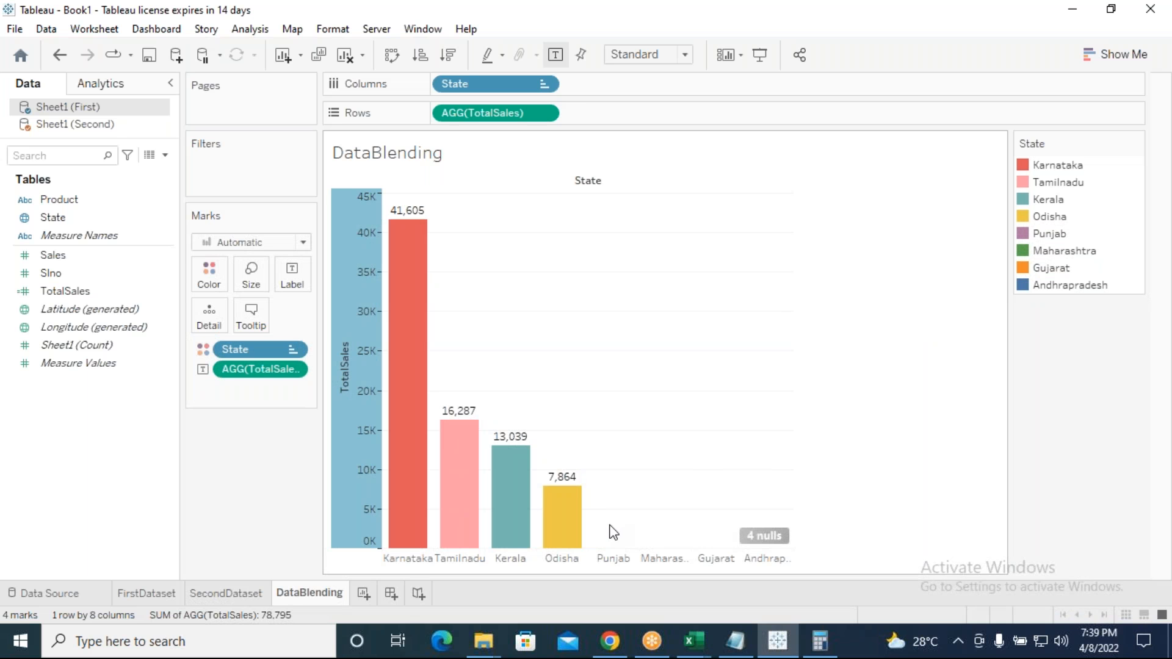
Review the charts on the FirstDataset and SecondDataset sheets, and return to the DataBlending sheet.
mouse_move(734, 653)
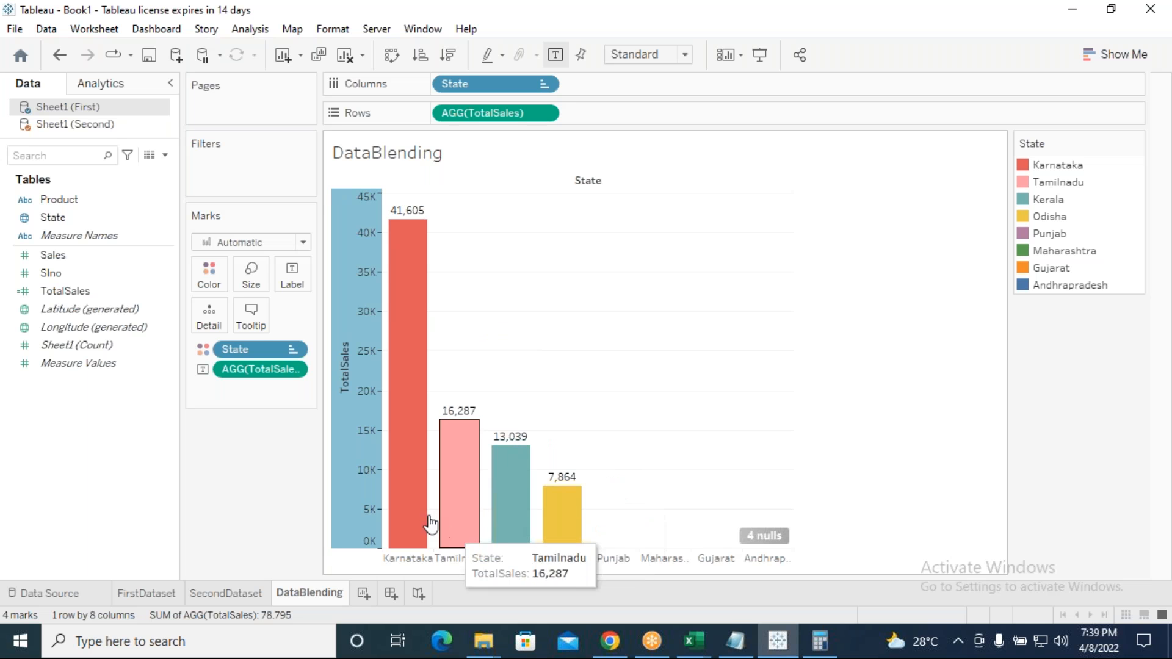
mouse_move(138, 599)
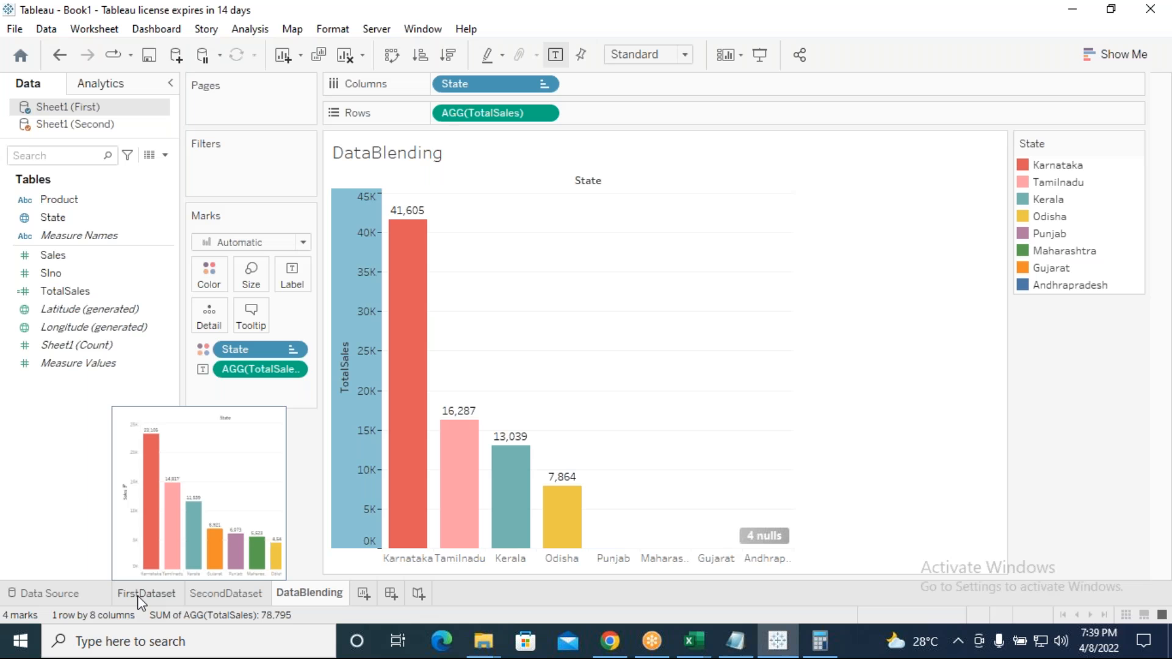
left_click(141, 599)
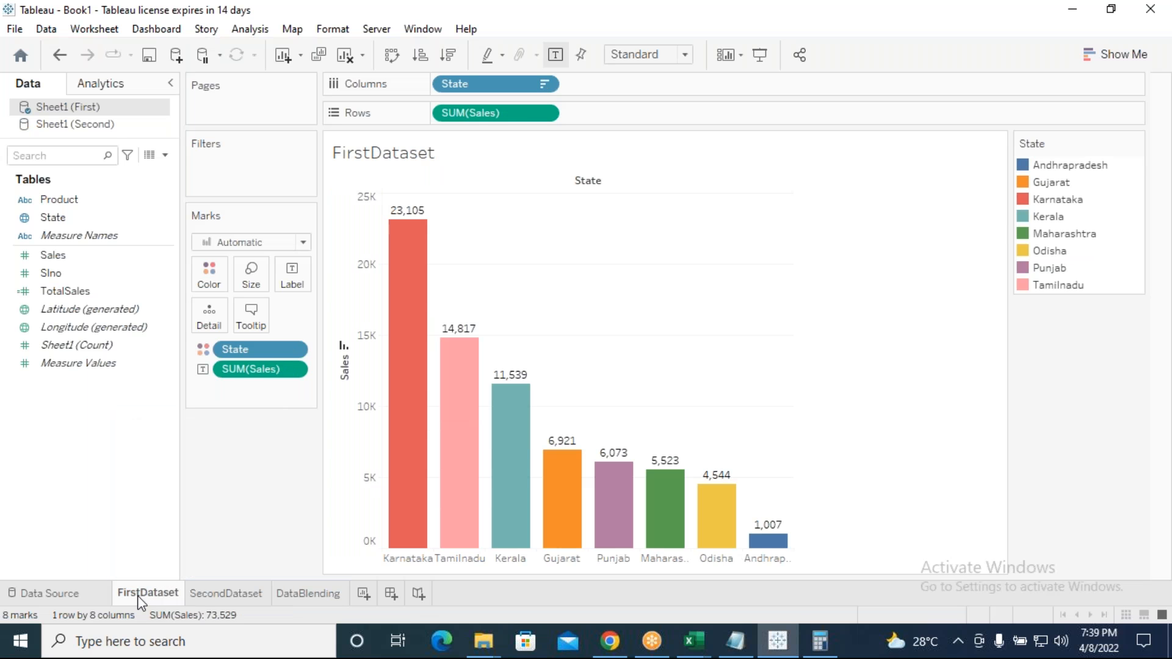
left_click(207, 596)
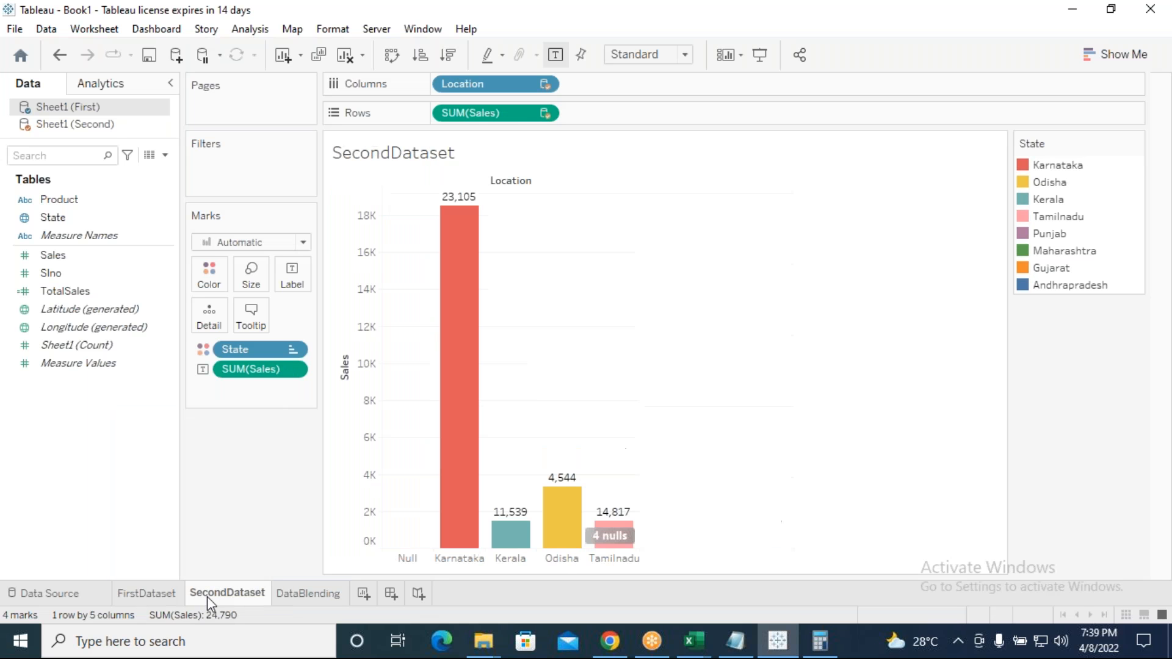
left_click(297, 596)
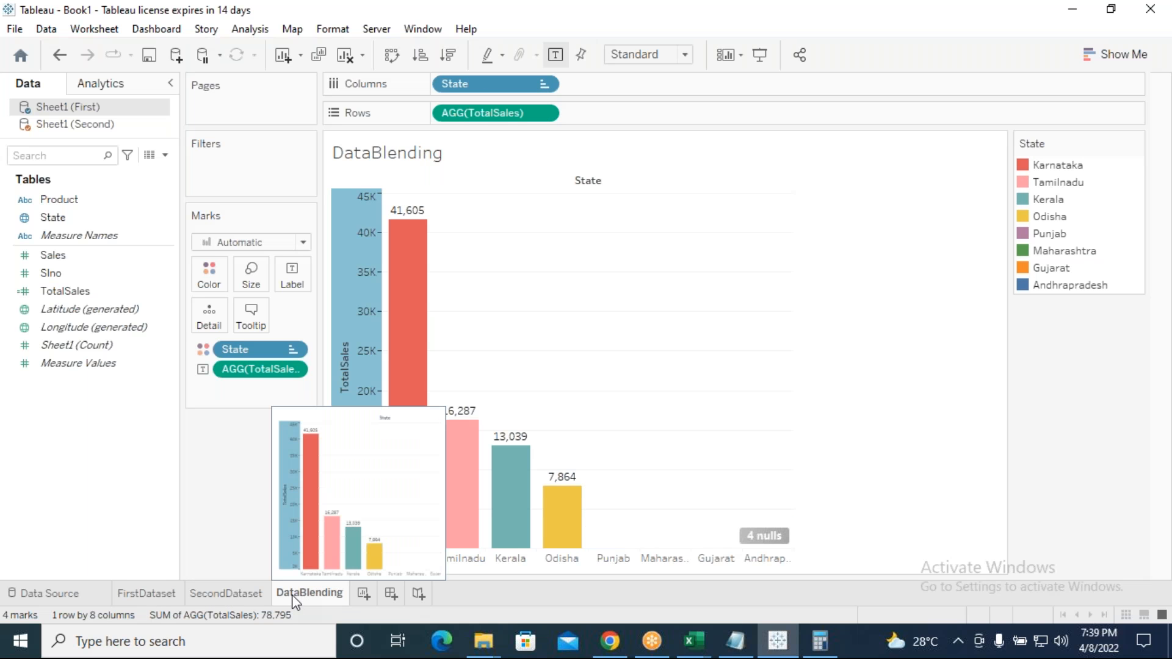
Switch to Notepad, highlight the TotalSales formula summing First and Second Sales for review, and return to the Tableau chart.
left_click(740, 641)
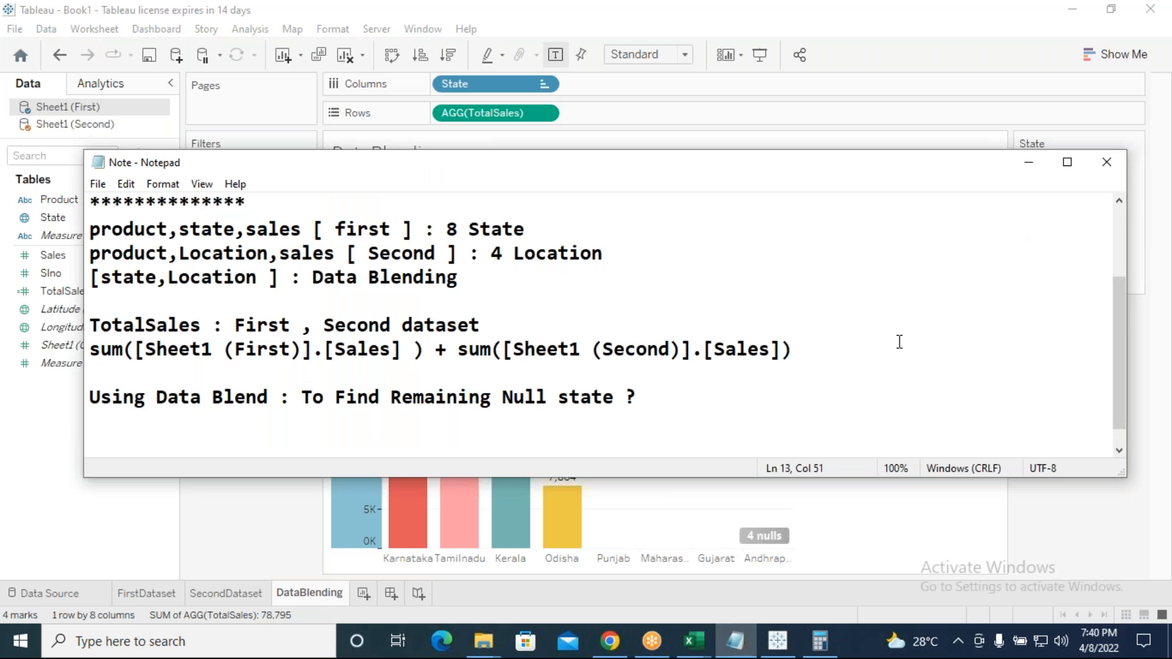
left_click_drag(812, 350, 86, 354)
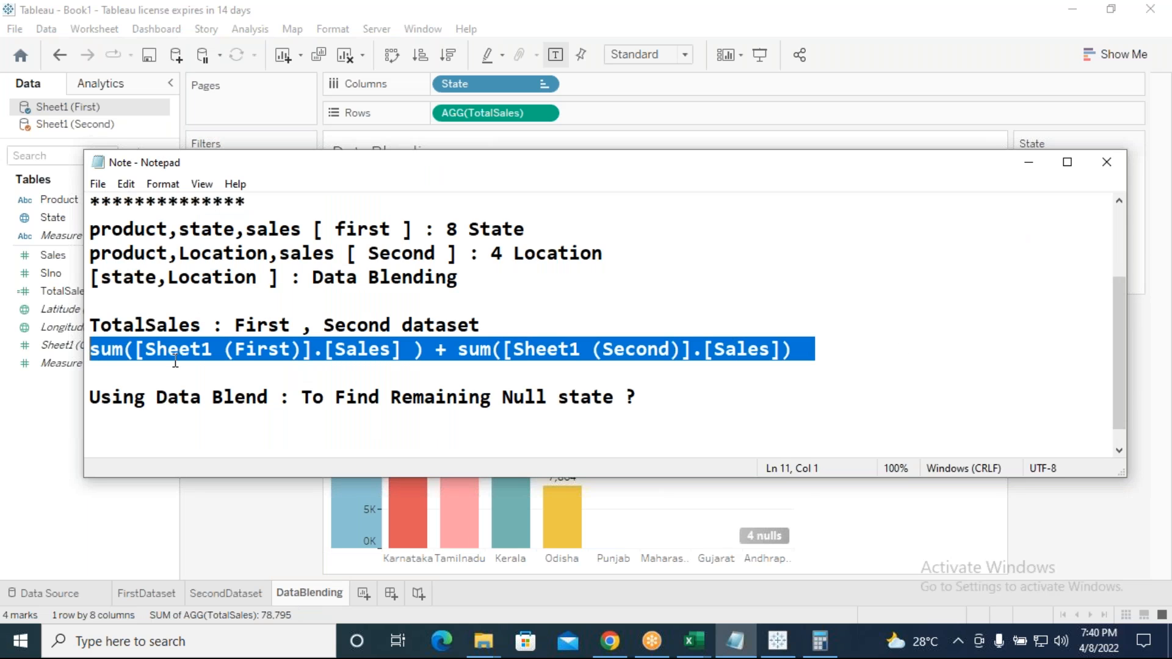
left_click(1034, 164)
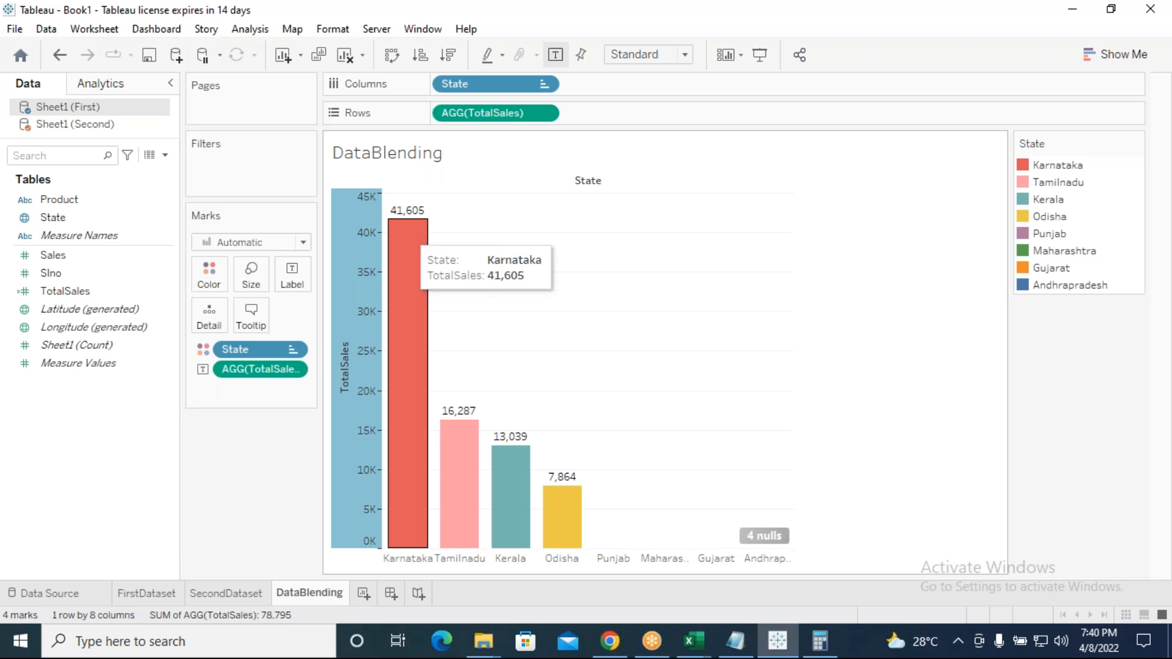
left_click(832, 33)
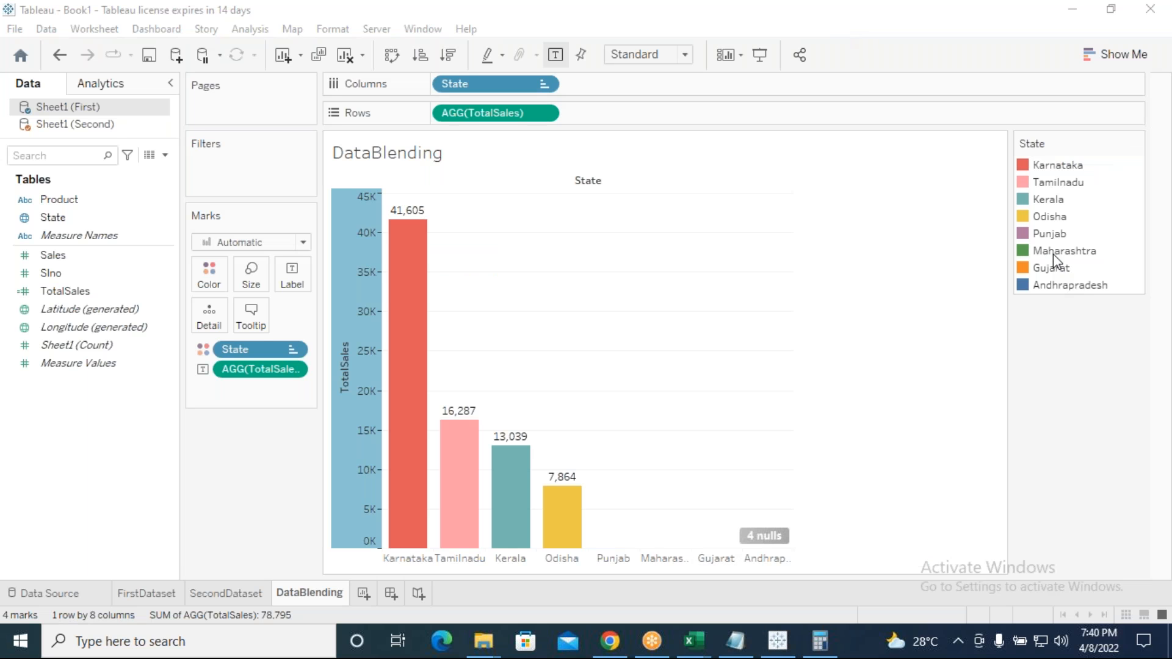